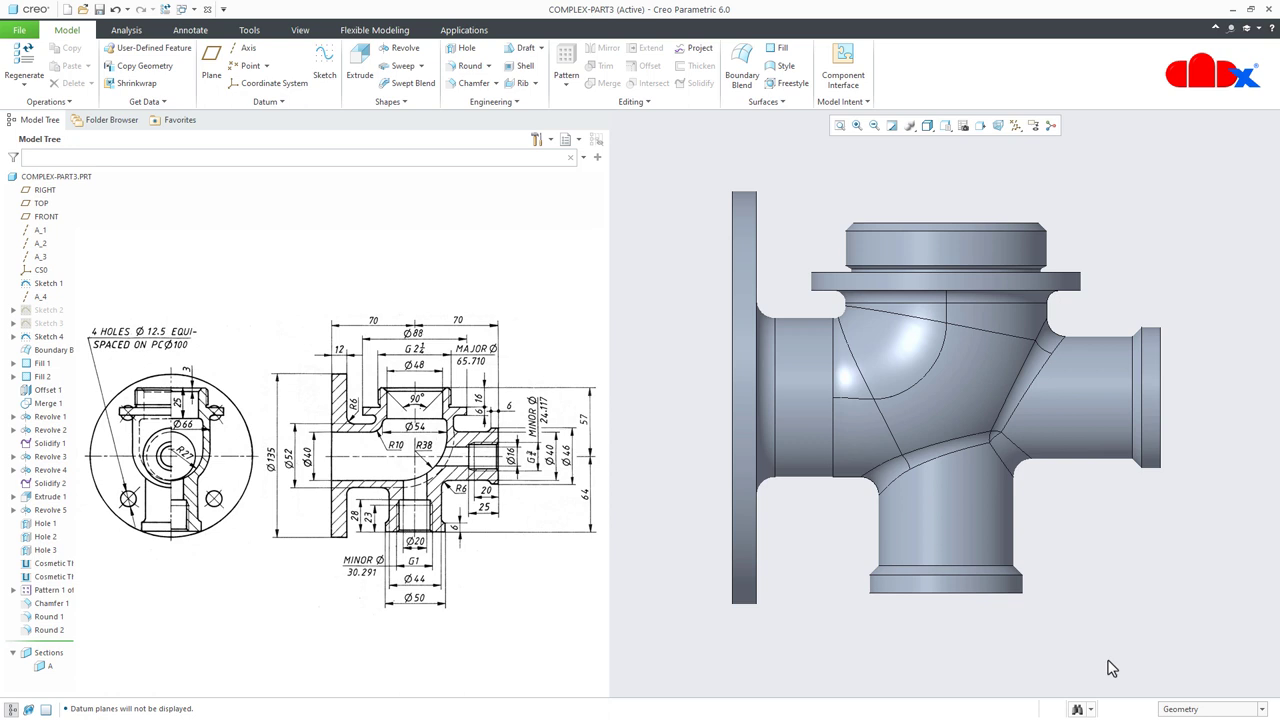
# Cut the previous model with section A, view it hatched from the side, then turn the section off.
pyautogui.hotkey('ctrl', 'd')
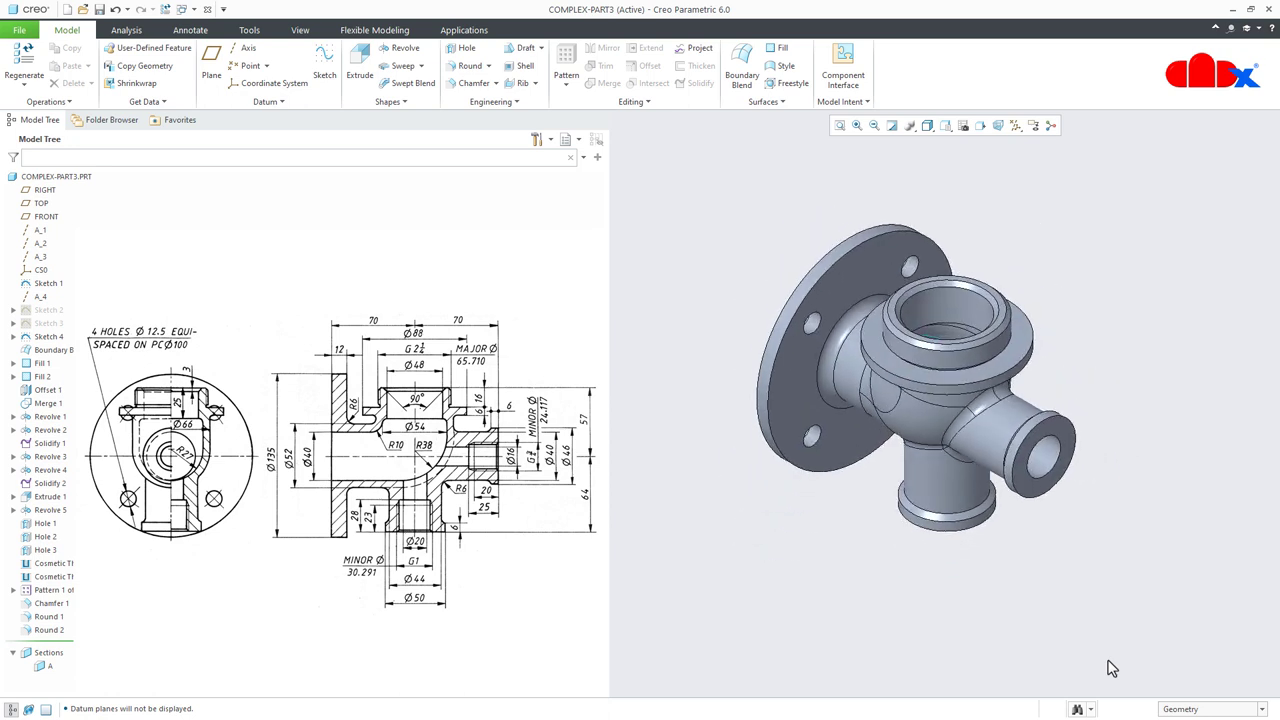
pyautogui.click(44, 667)
pyautogui.click(48, 602)
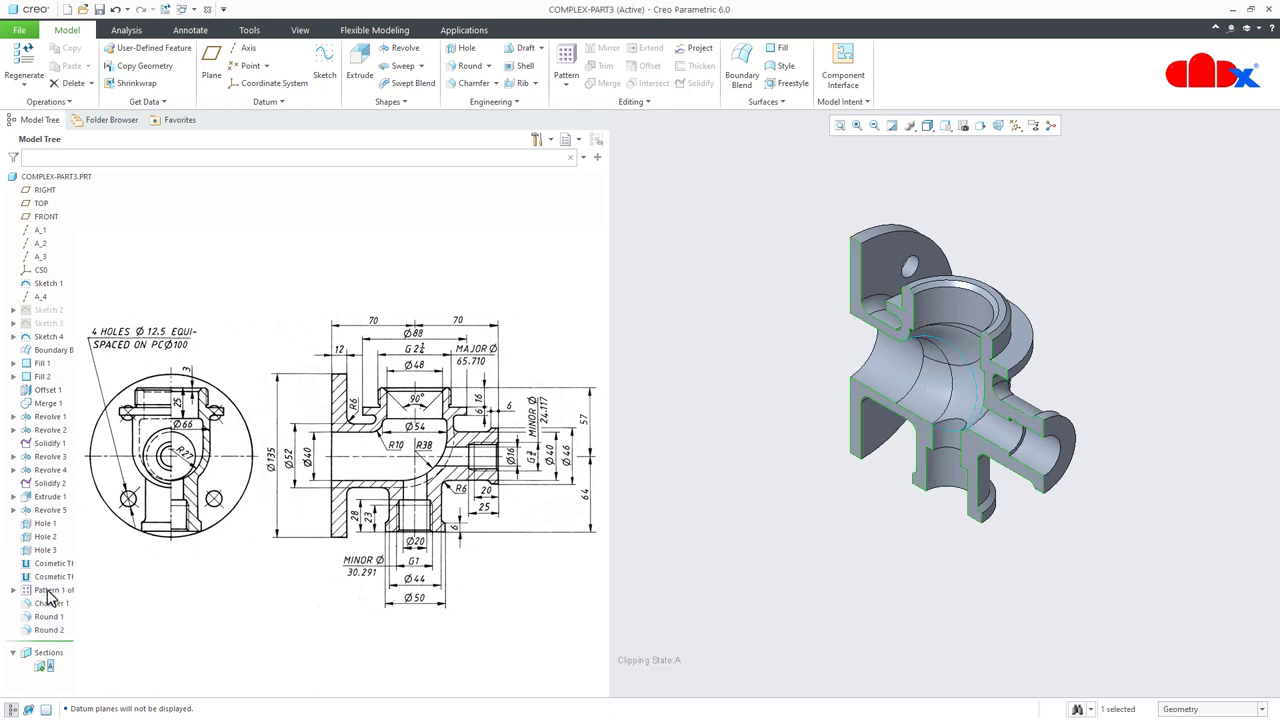
pyautogui.click(45, 663)
pyautogui.click(64, 616)
pyautogui.click(45, 665)
pyautogui.click(50, 627)
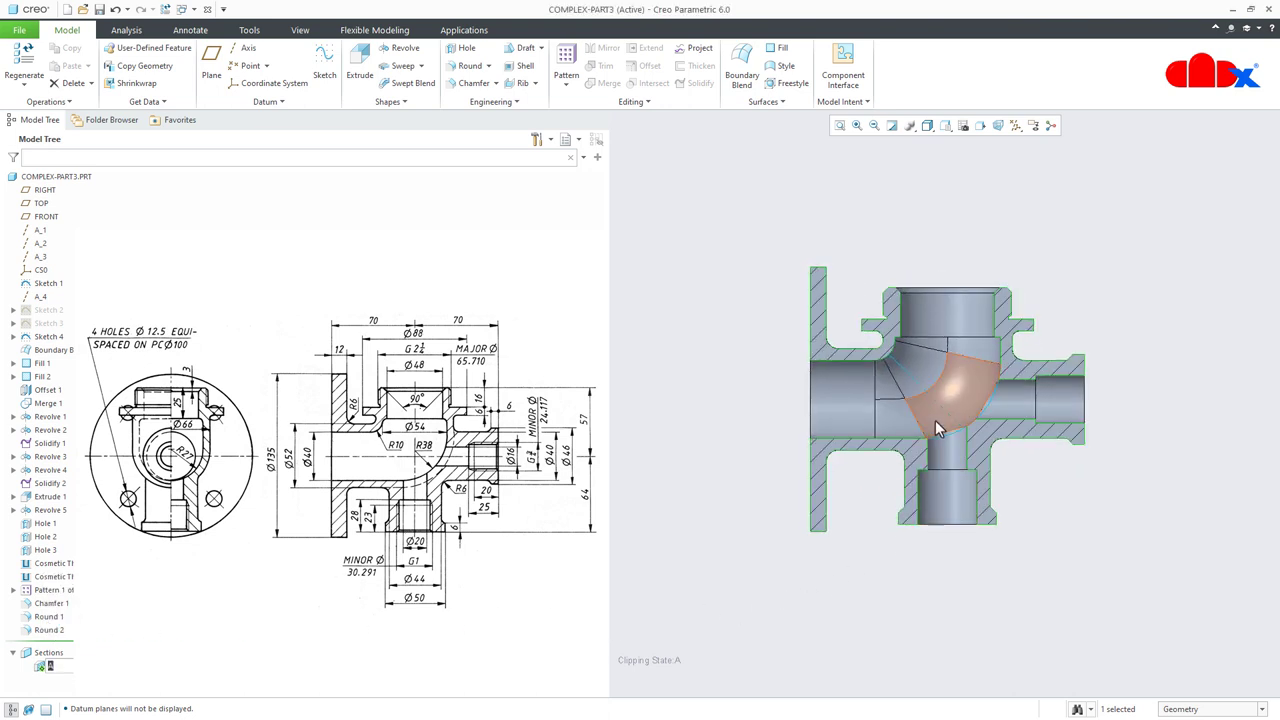
pyautogui.scroll(3, 930, 393)
pyautogui.click(1116, 629)
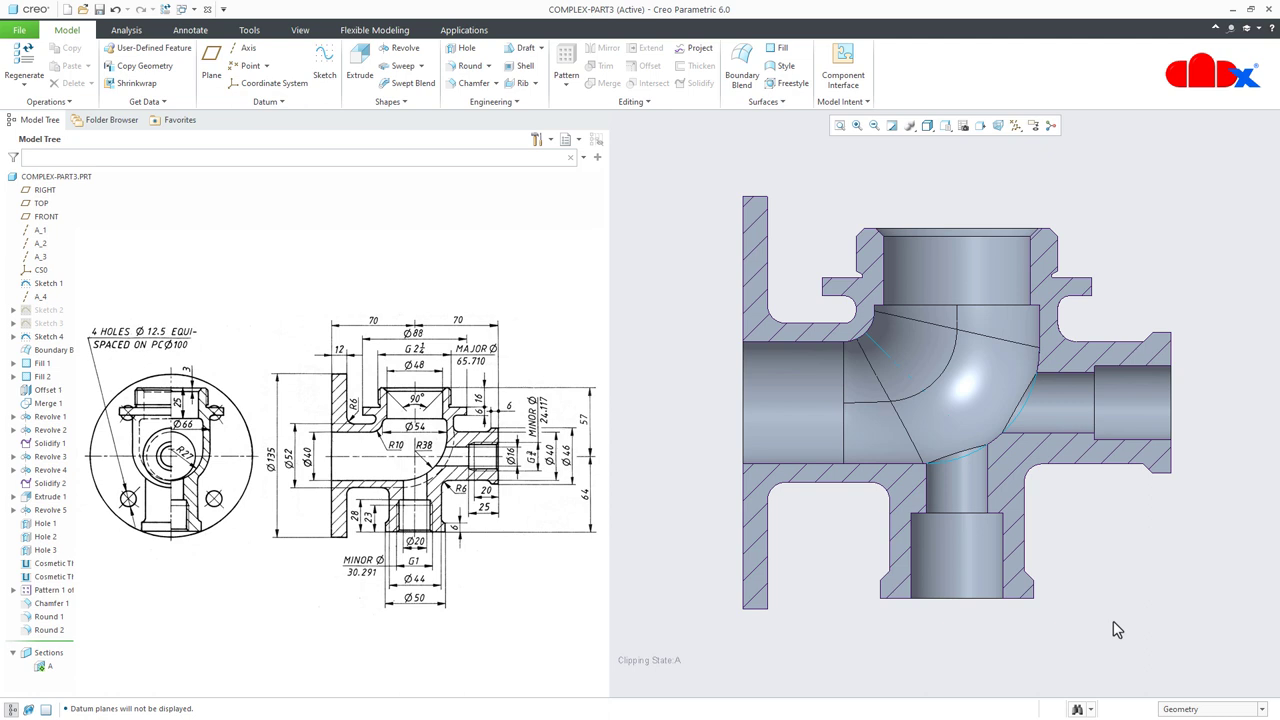
pyautogui.click(42, 667)
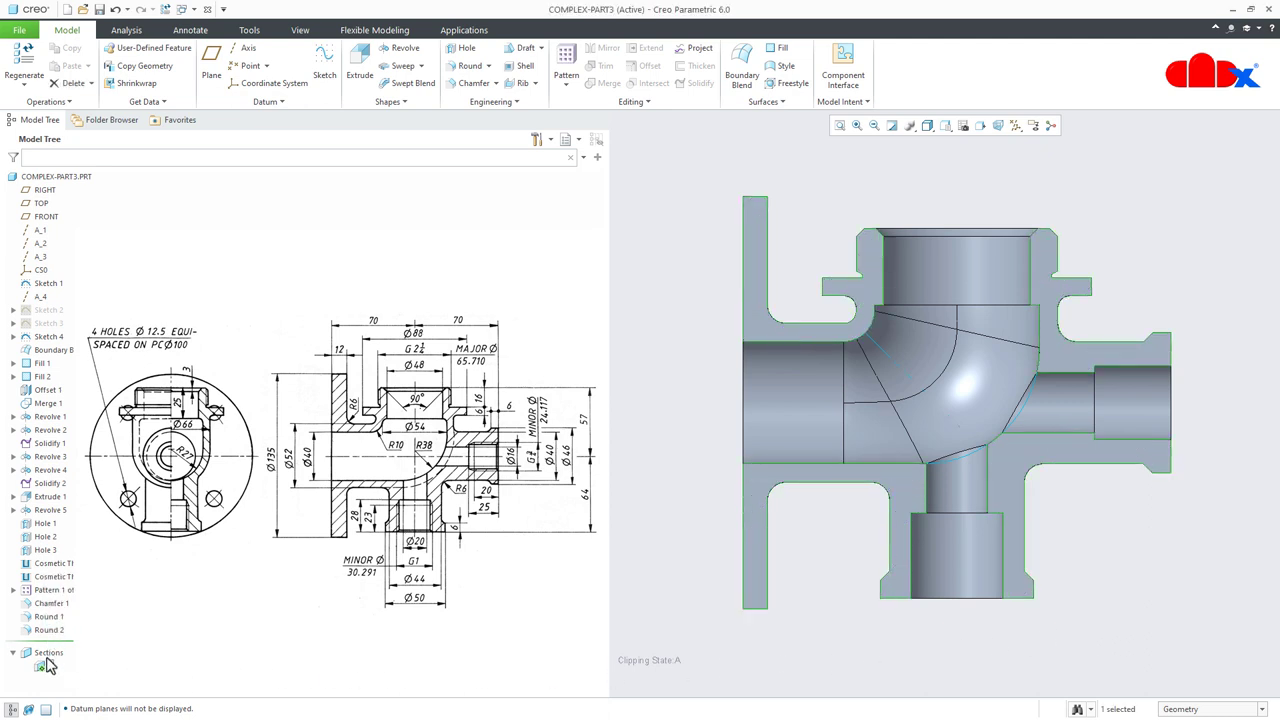
pyautogui.click(50, 588)
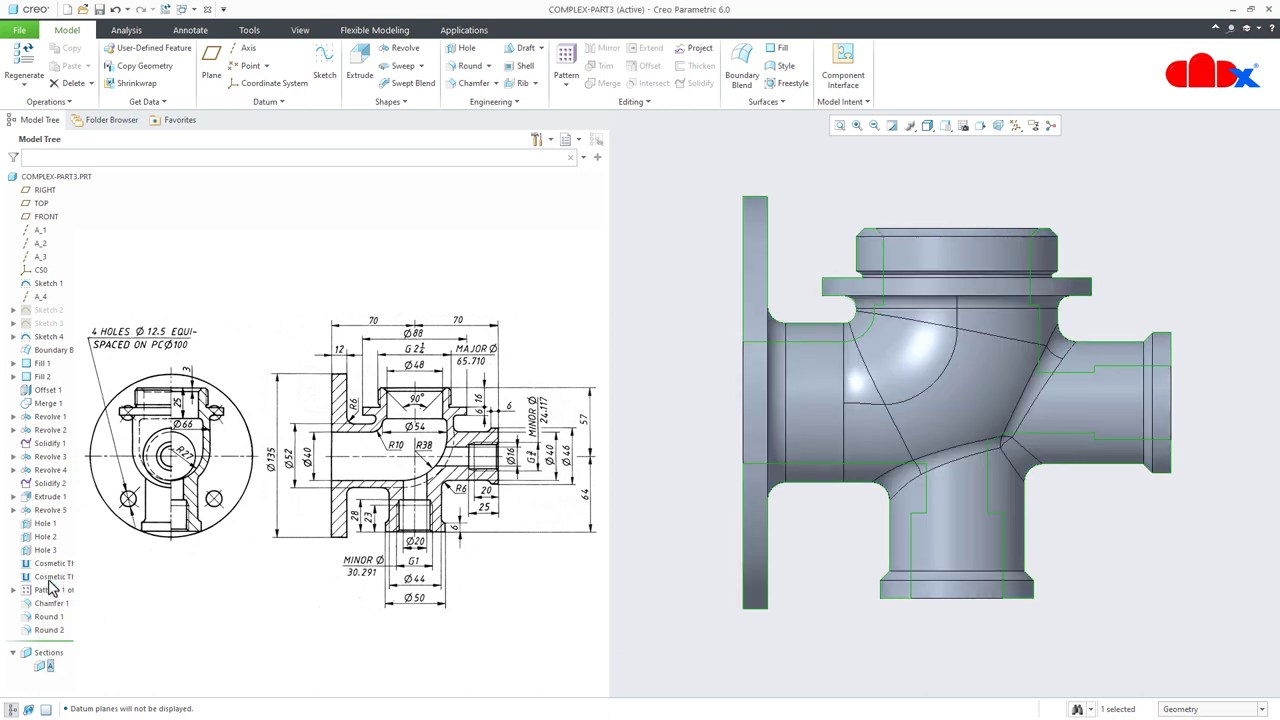
pyautogui.click(1108, 670)
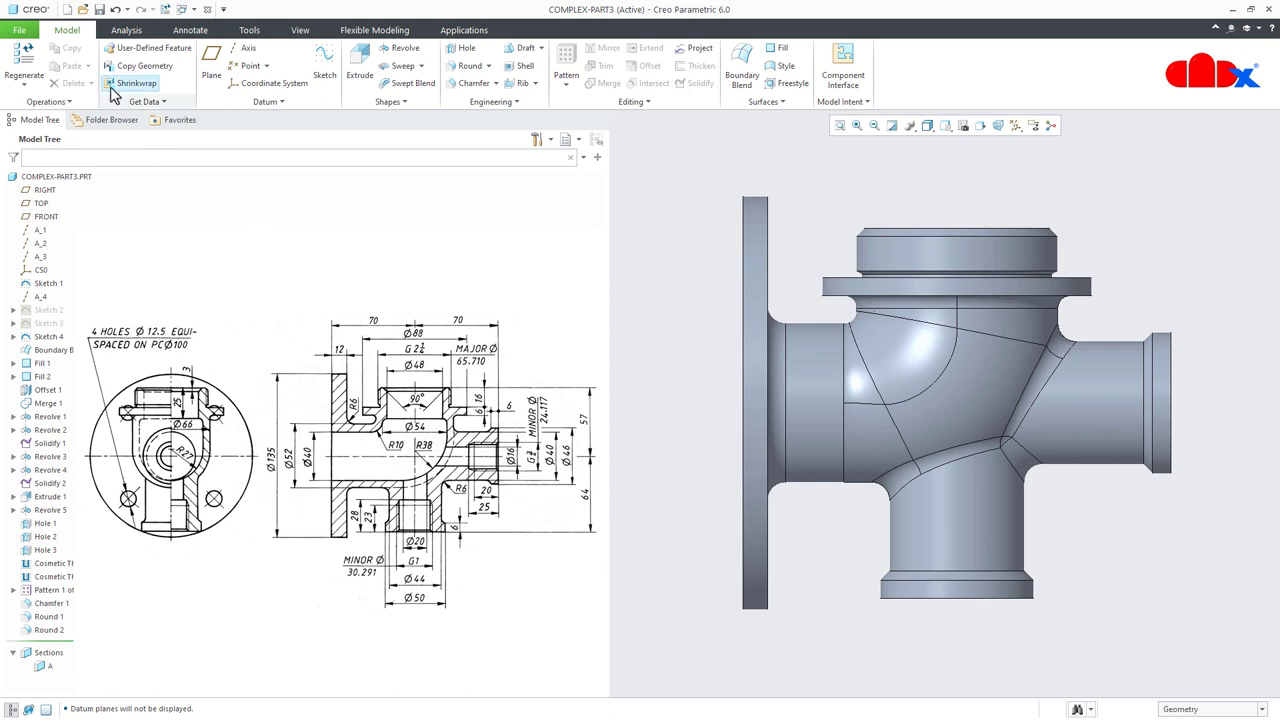
# Create solid part PRT0001 from the solid_part_mmks template and maximize the window.
pyautogui.click(67, 10)
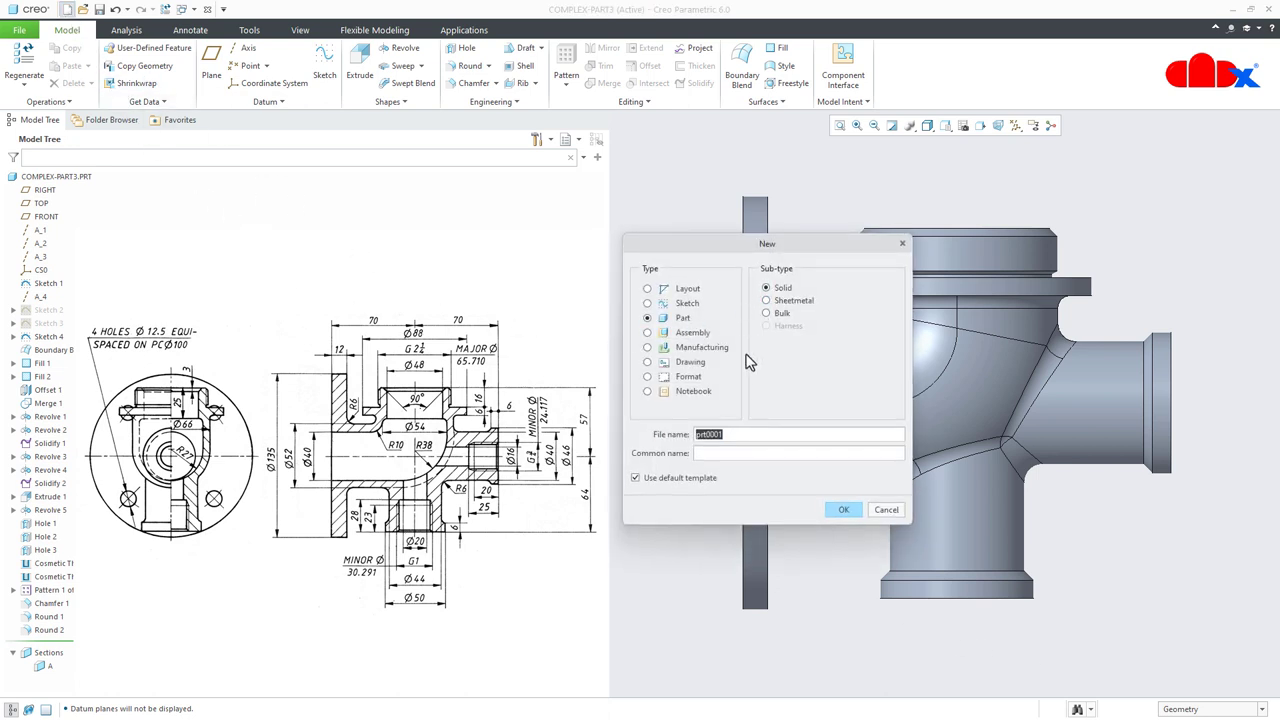
pyautogui.click(676, 485)
pyautogui.click(833, 508)
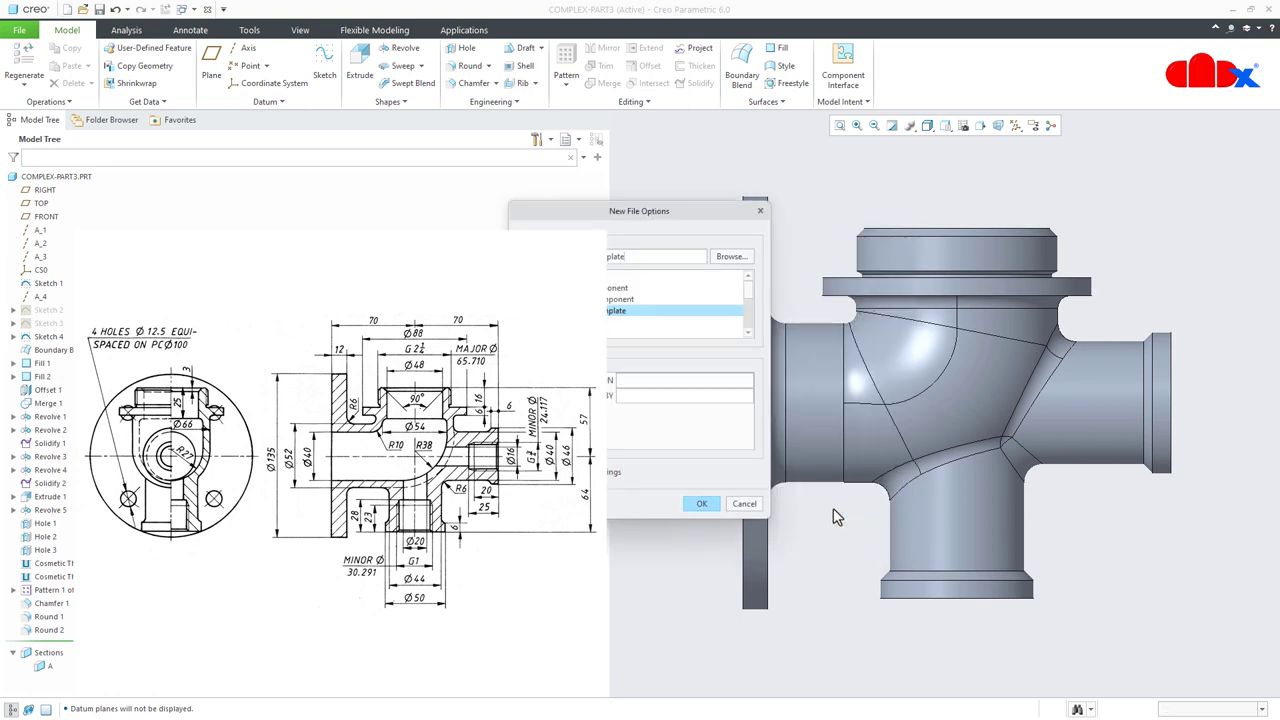
pyautogui.moveTo(686, 214); pyautogui.dragTo(830, 220)
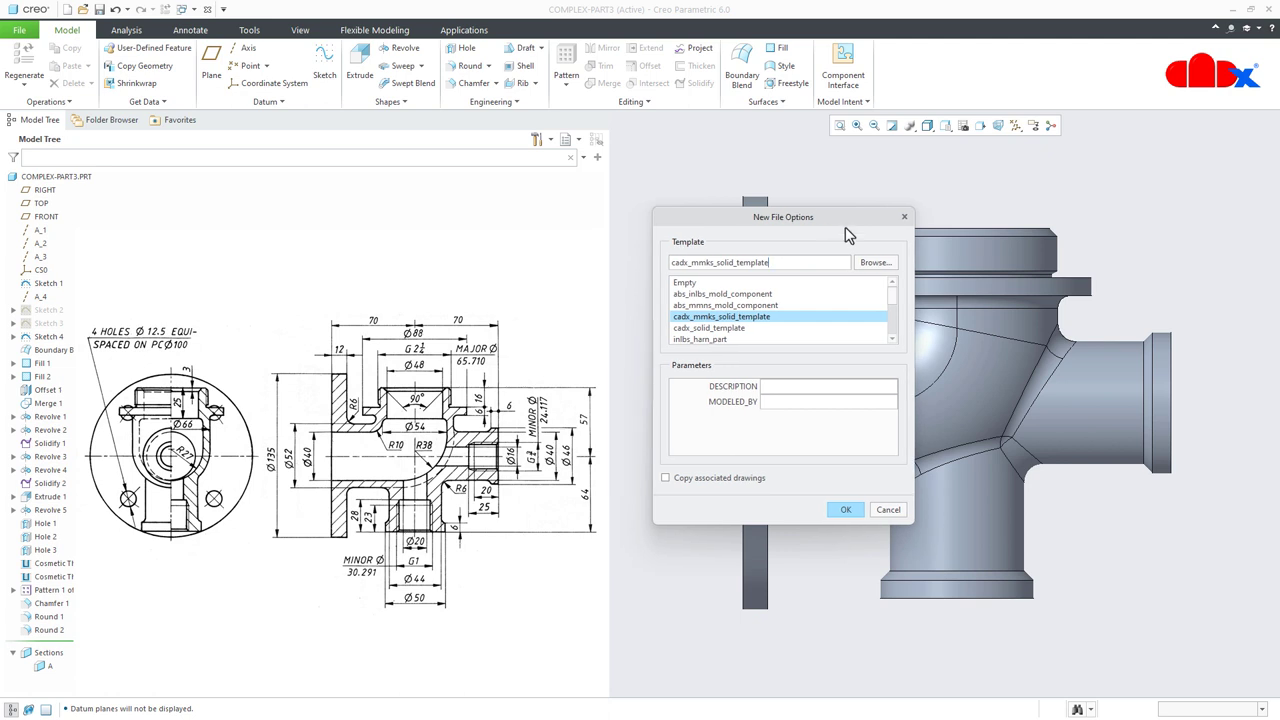
pyautogui.moveTo(893, 305); pyautogui.dragTo(894, 343)
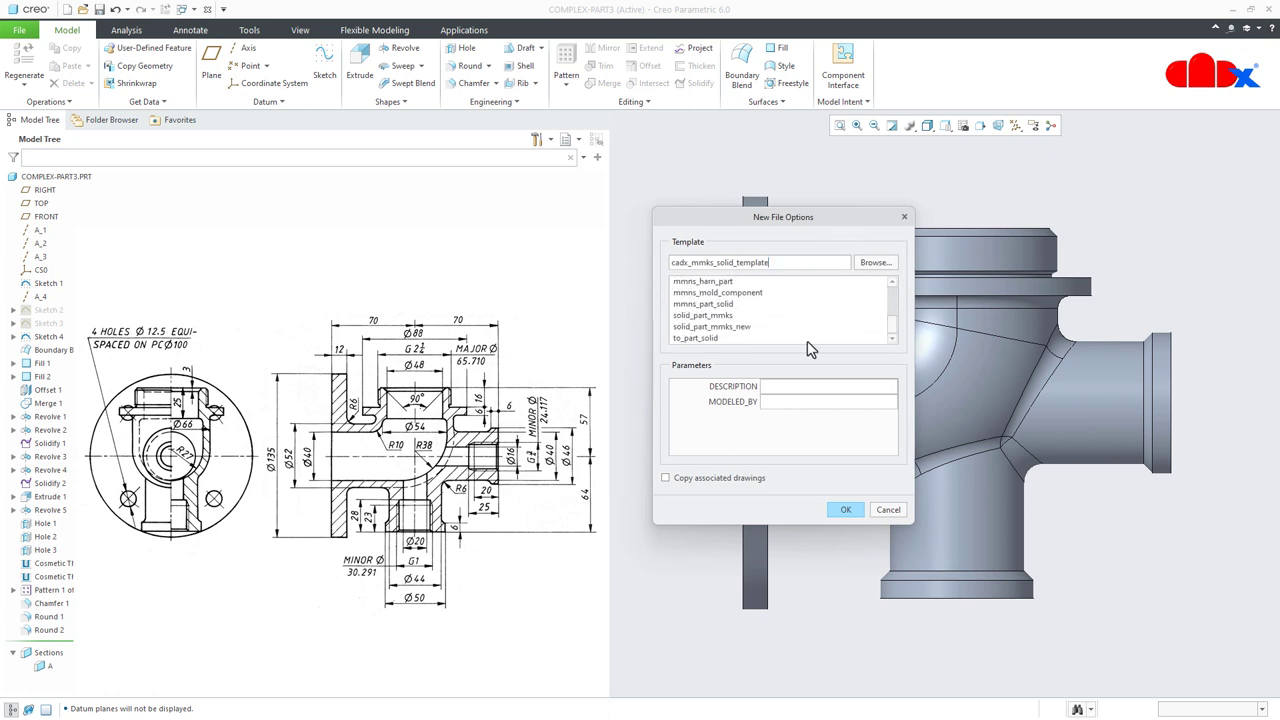
pyautogui.click(688, 316)
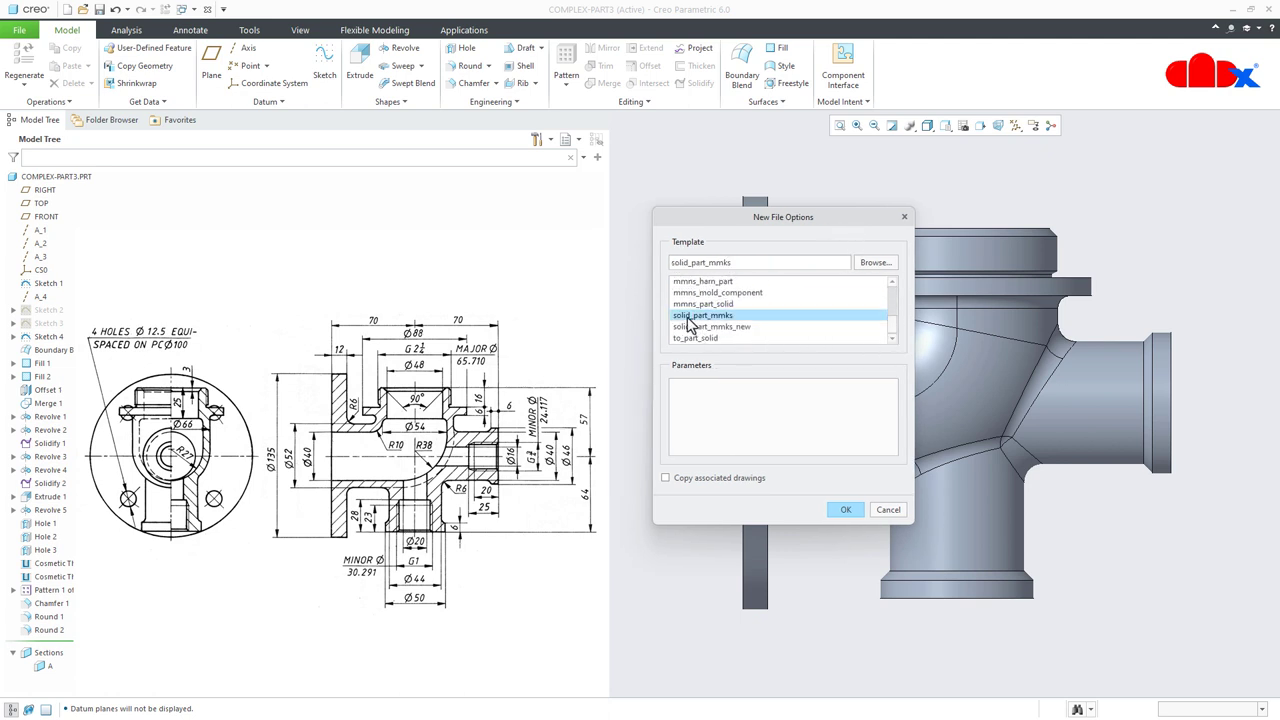
pyautogui.click(845, 510)
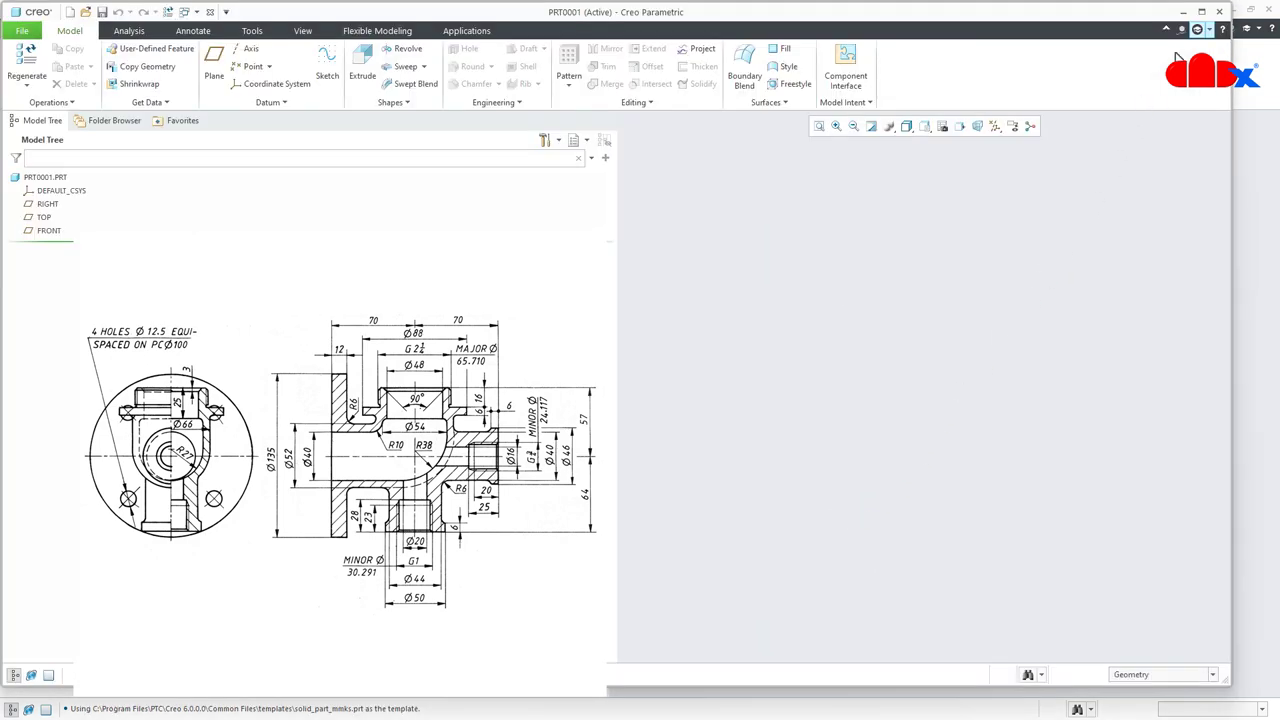
pyautogui.click(1199, 12)
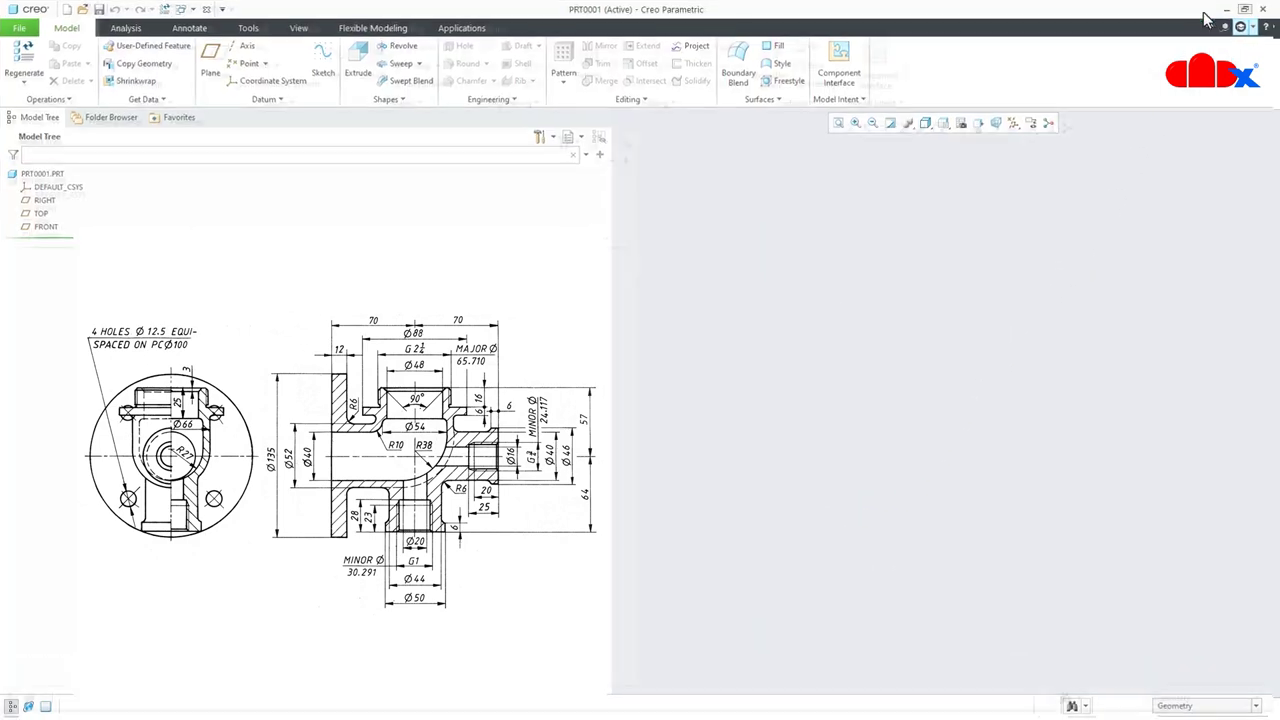
# Turn on display of all datum types.
pyautogui.click(1032, 124)
pyautogui.click(1020, 140)
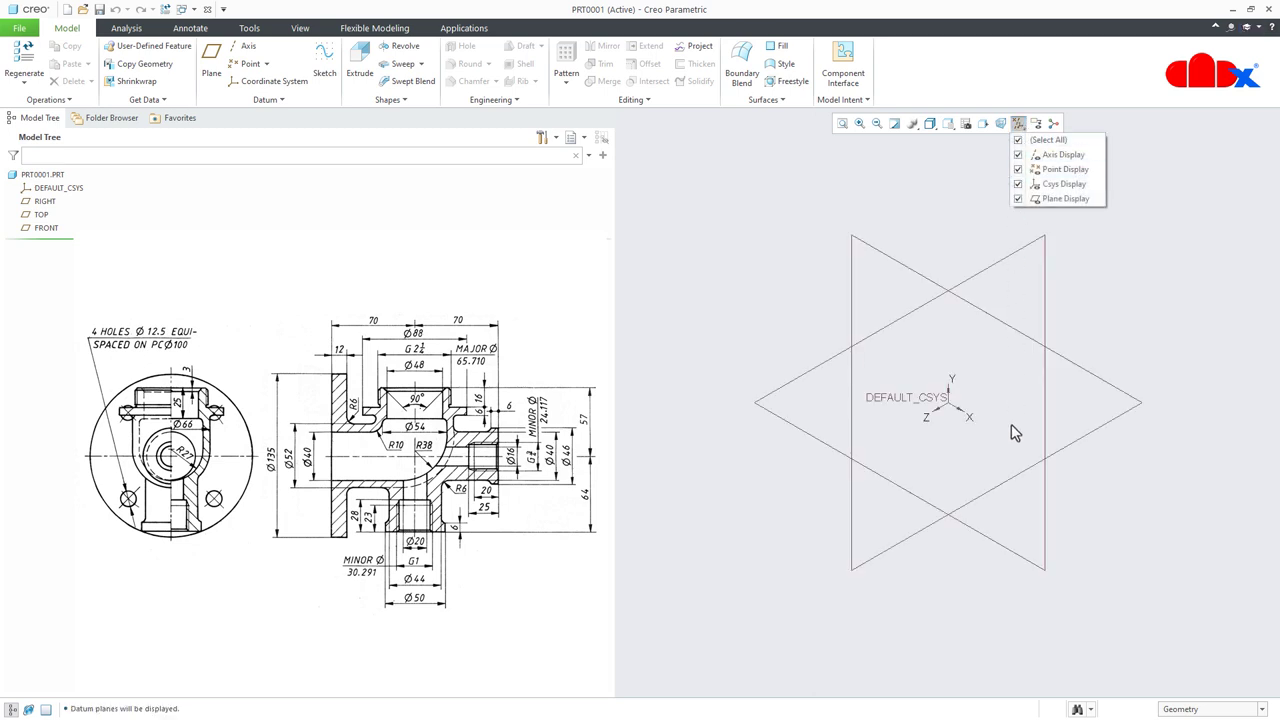
pyautogui.click(1010, 615)
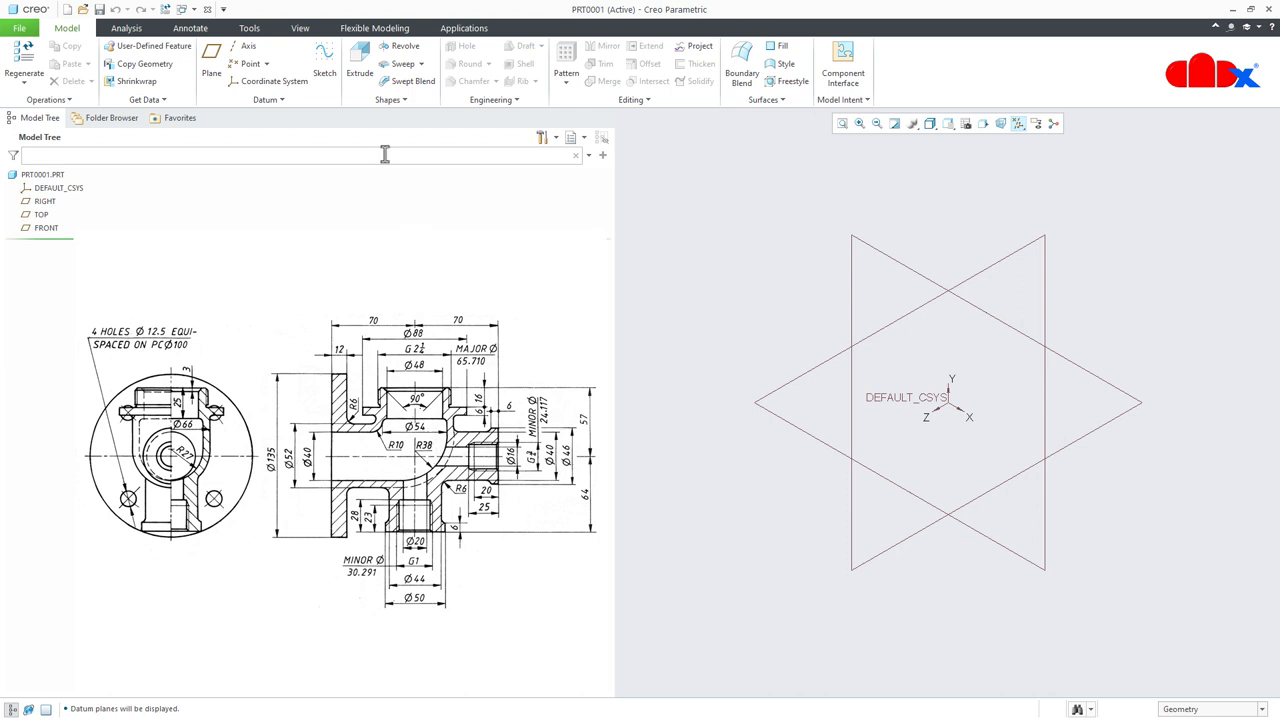
# Start Sketch 1 on the FRONT datum plane.
pyautogui.click(326, 74)
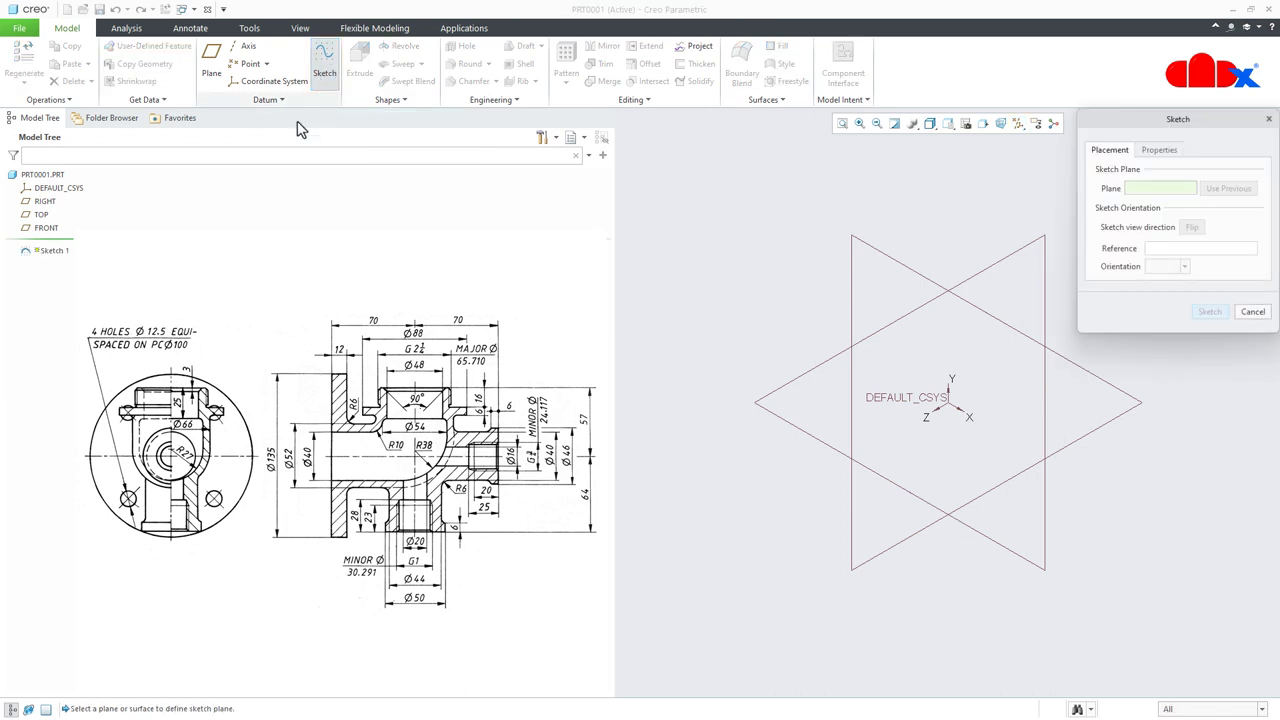
pyautogui.click(50, 232)
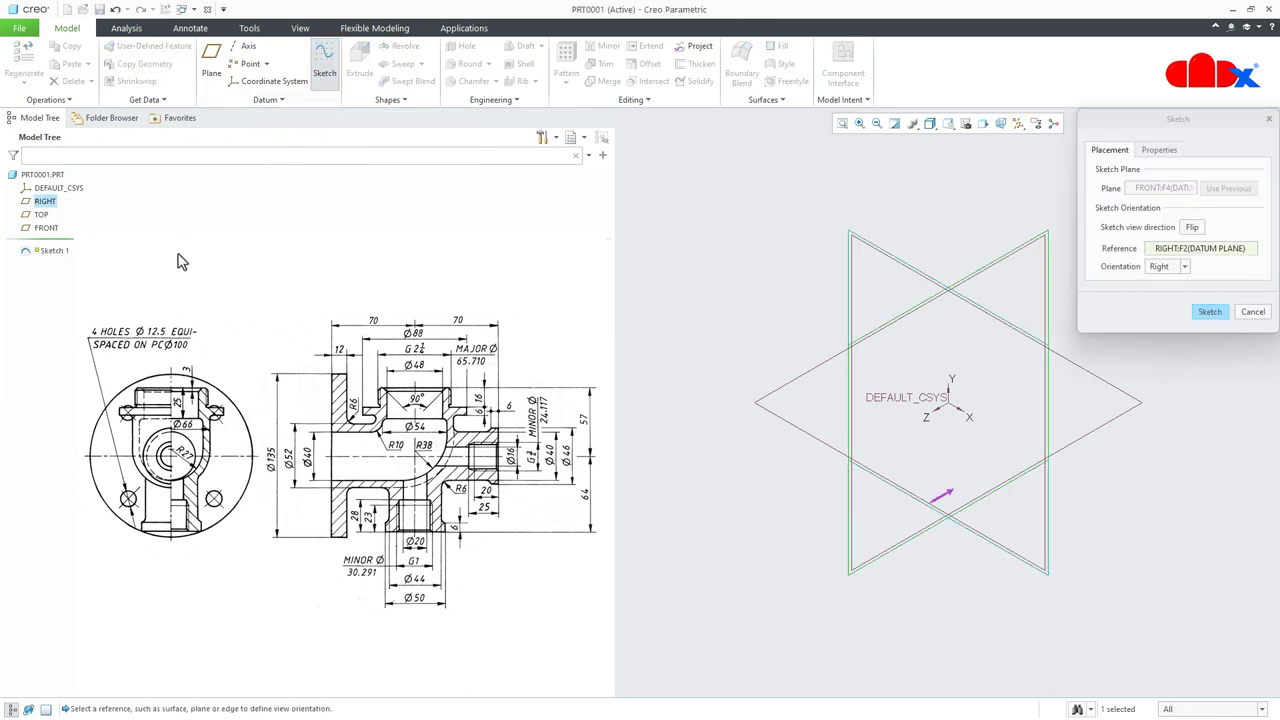
pyautogui.click(1209, 311)
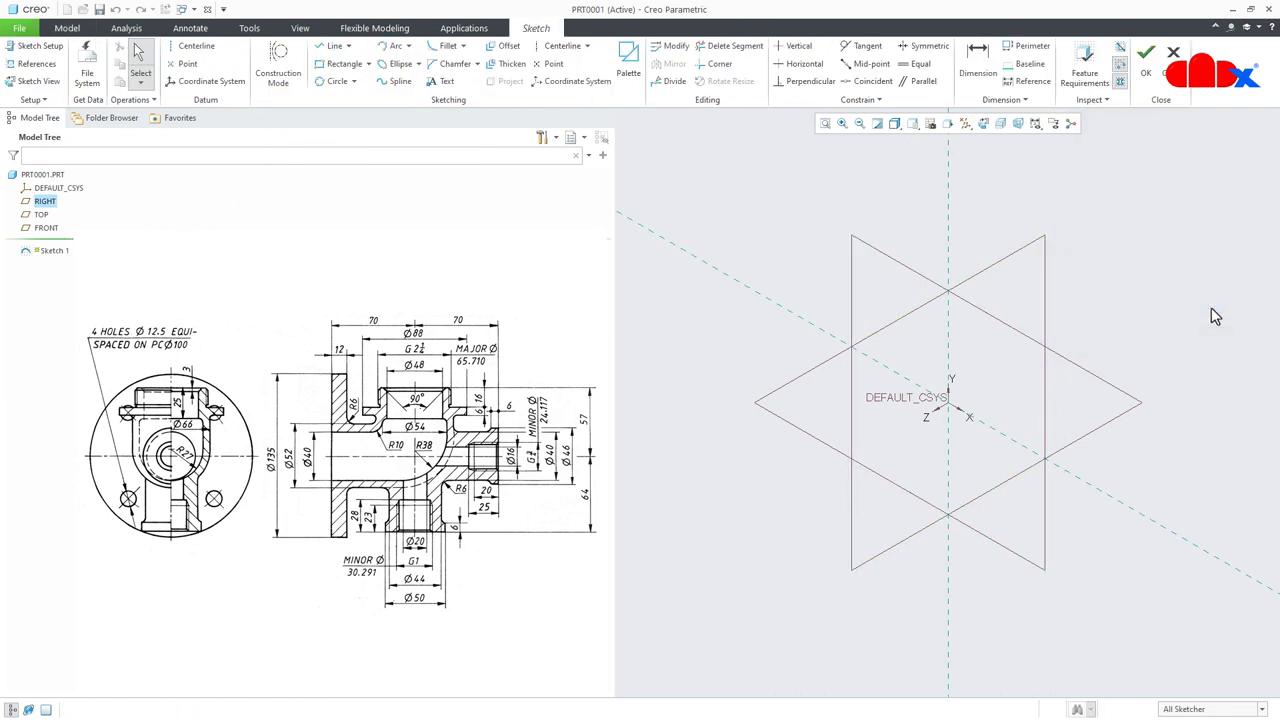
# Orient the view to the sketch plane and hide all datums.
pyautogui.click(983, 124)
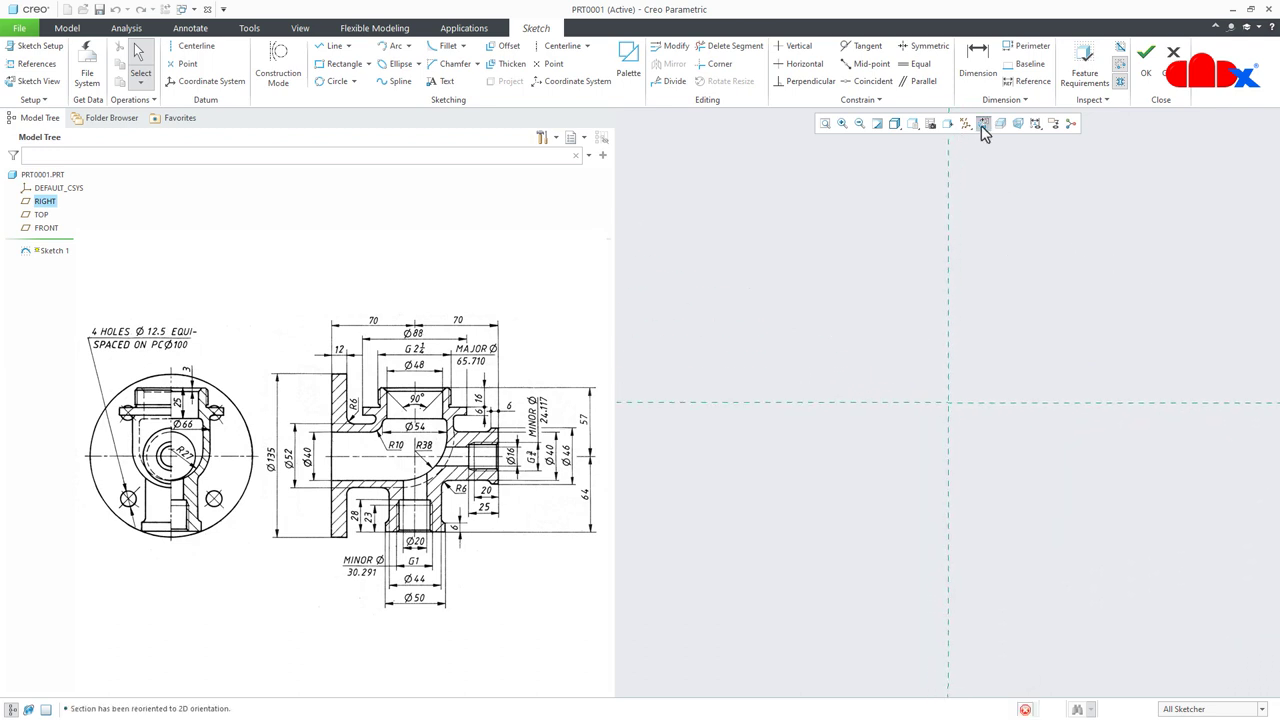
pyautogui.click(966, 123)
pyautogui.click(966, 140)
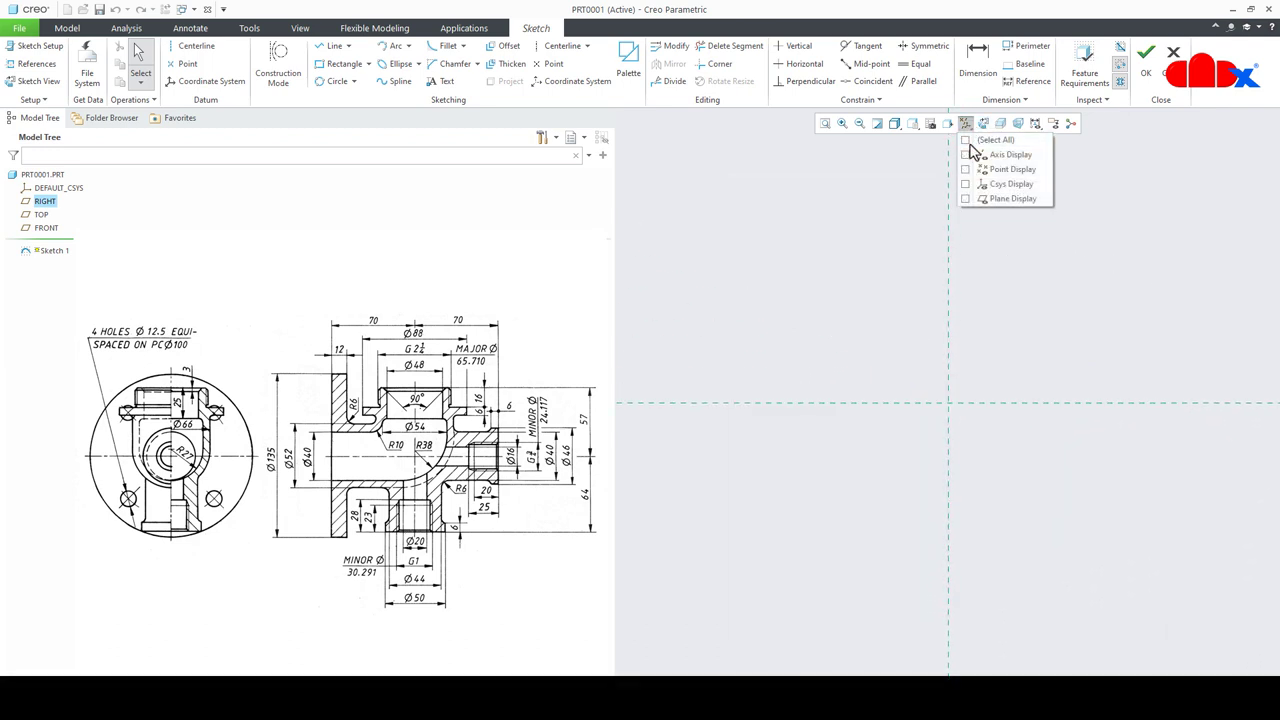
pyautogui.click(1005, 357)
pyautogui.rightClick(1006, 357)
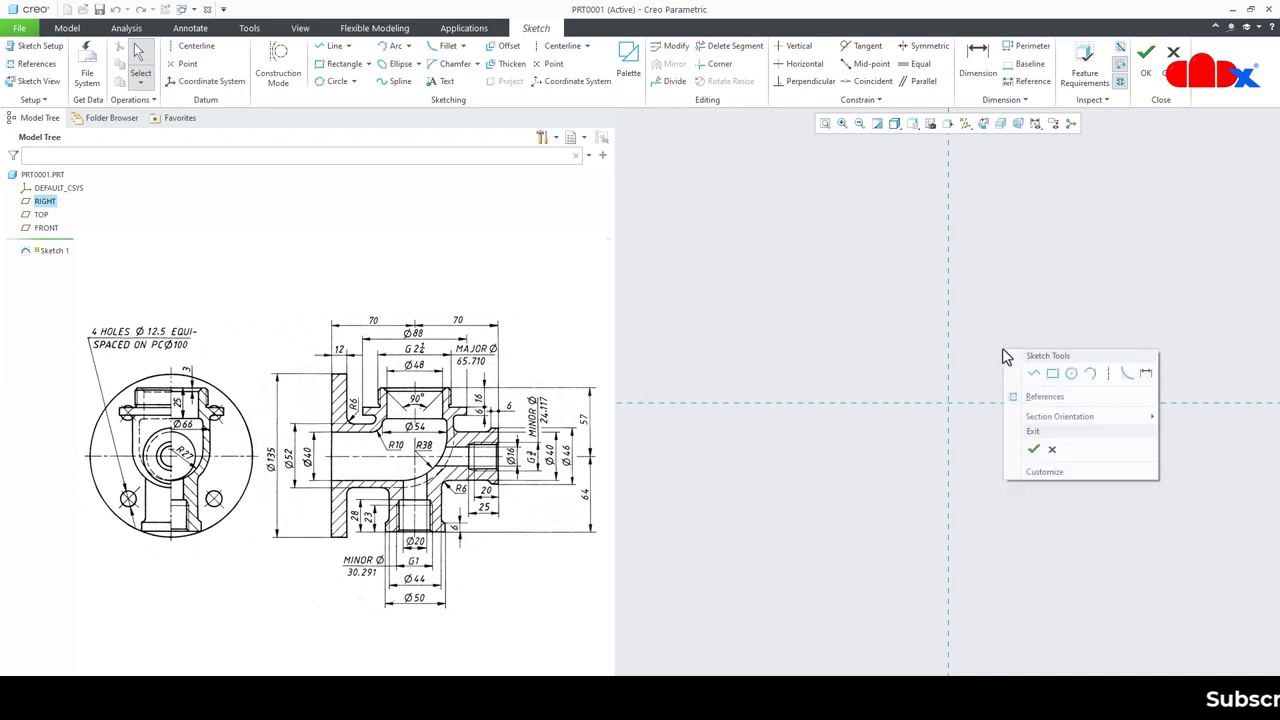
pyautogui.click(1108, 377)
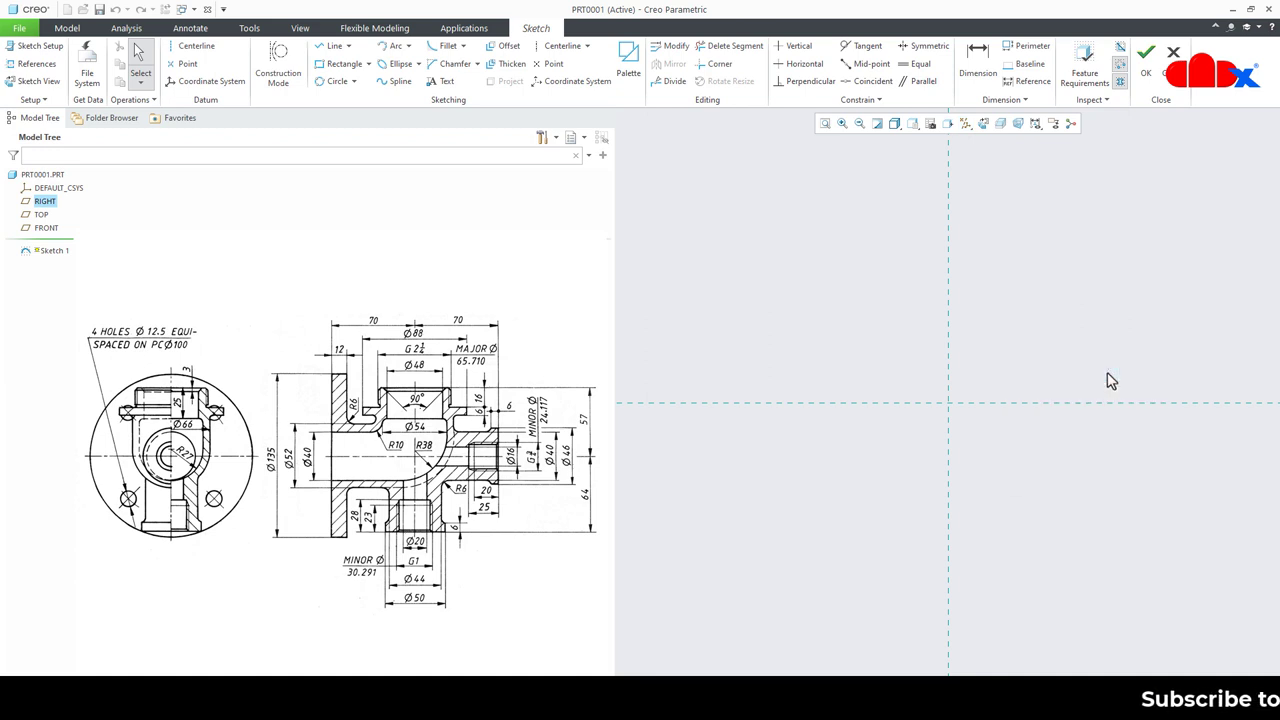
# Add vertical and horizontal centerlines through the origin and start a line above-left of it.
pyautogui.click(950, 266)
pyautogui.click(950, 294)
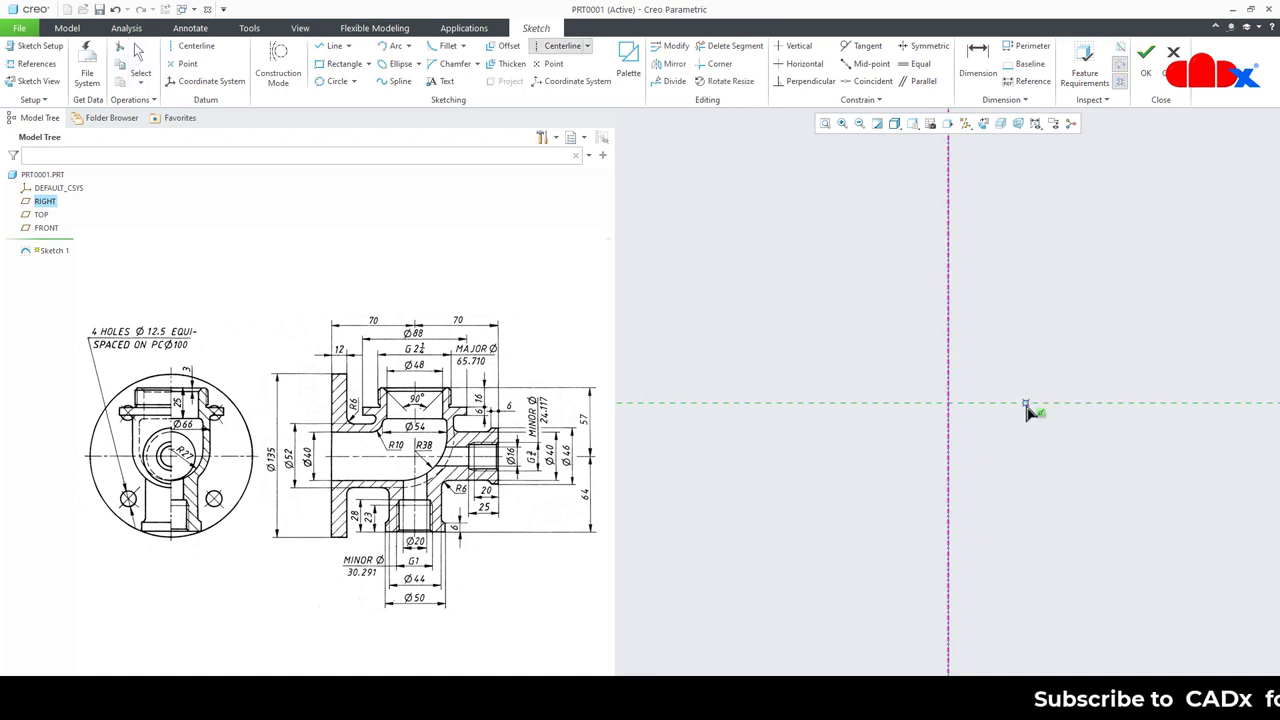
pyautogui.click(1036, 409)
pyautogui.middleClick(1098, 437)
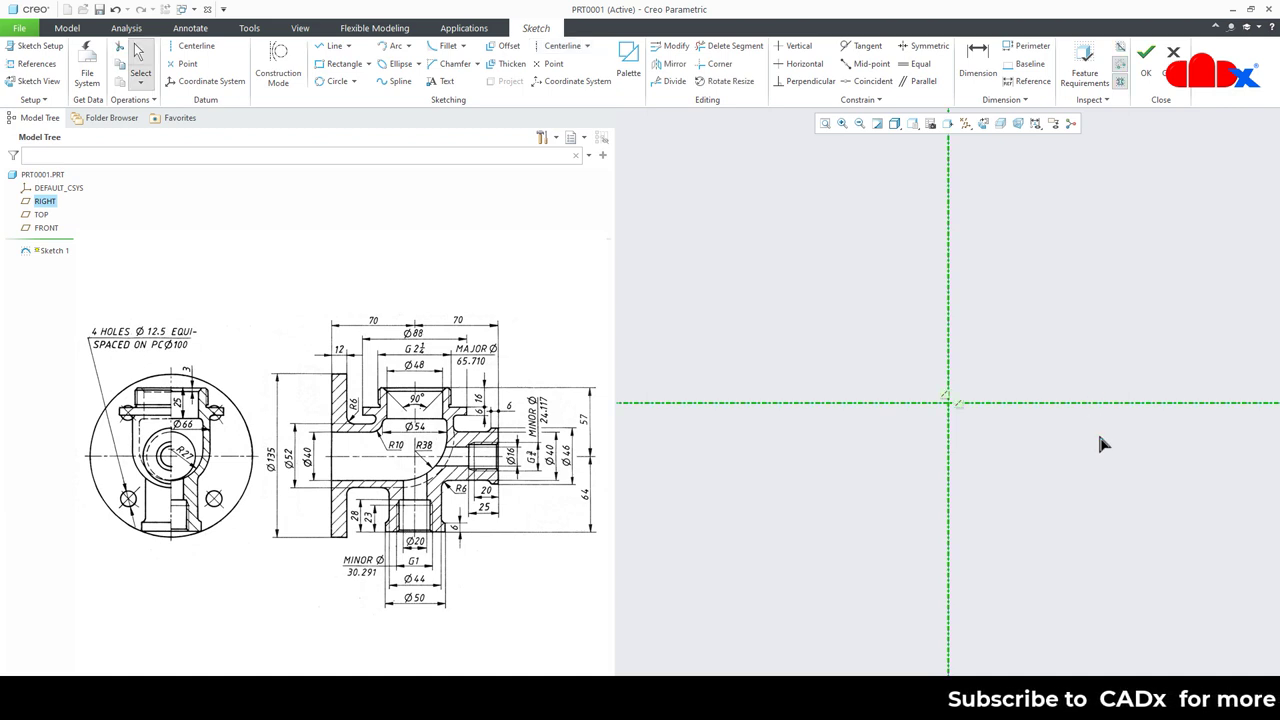
pyautogui.rightClick(1099, 436)
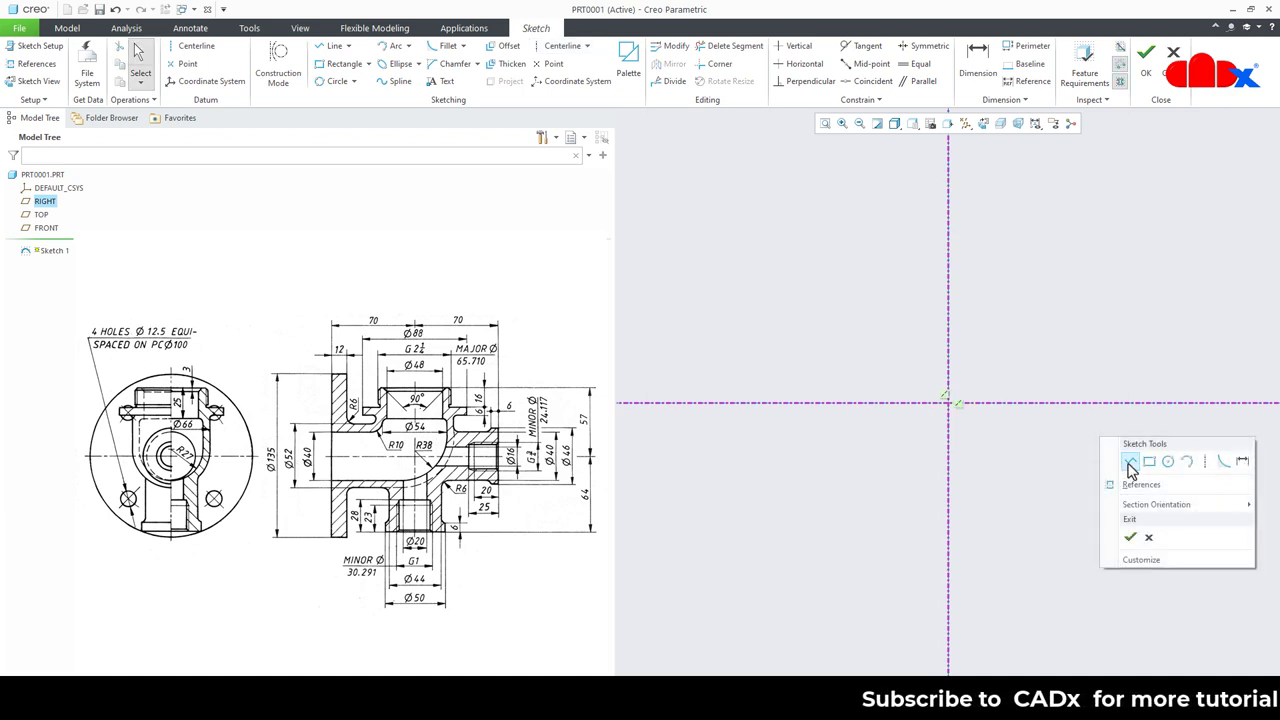
pyautogui.click(1131, 461)
pyautogui.click(898, 296)
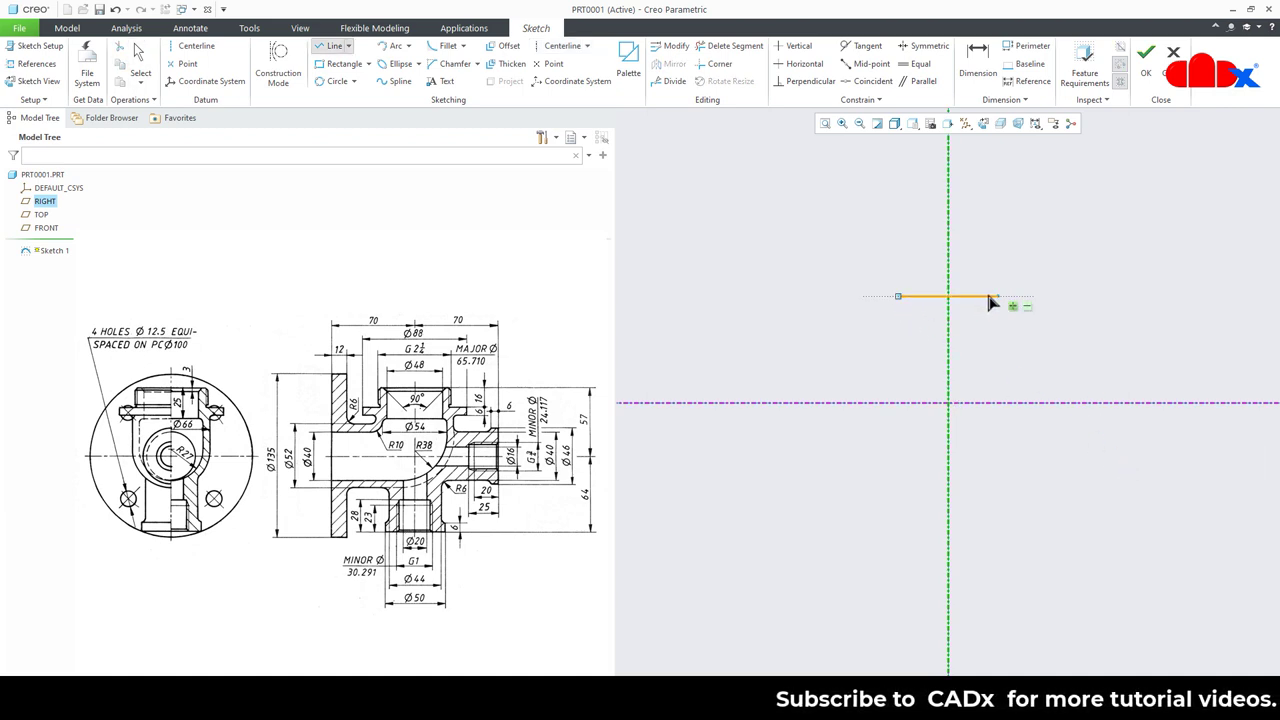
# End the horizontal line right of the vertical centerline and set its length to 54.
pyautogui.click(997, 296)
pyautogui.middleClick(1008, 334)
pyautogui.middleClick(1070, 337)
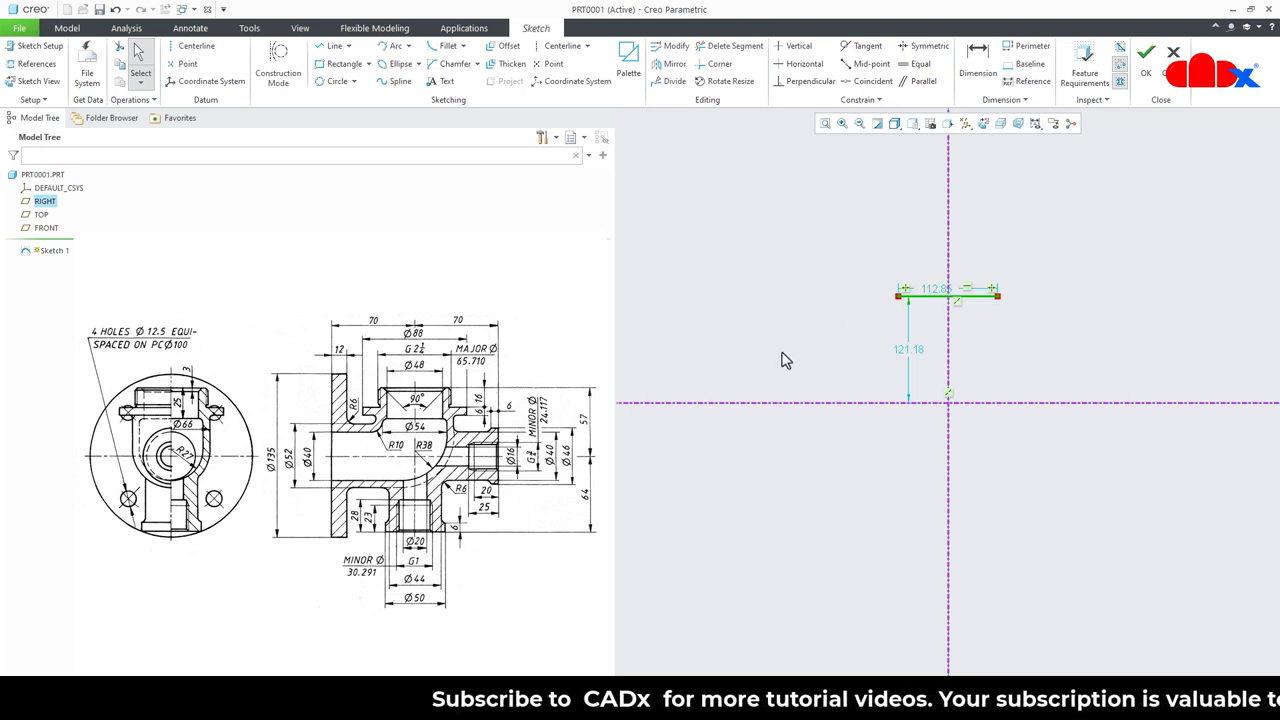
pyautogui.doubleClick(930, 290)
pyautogui.write('54')
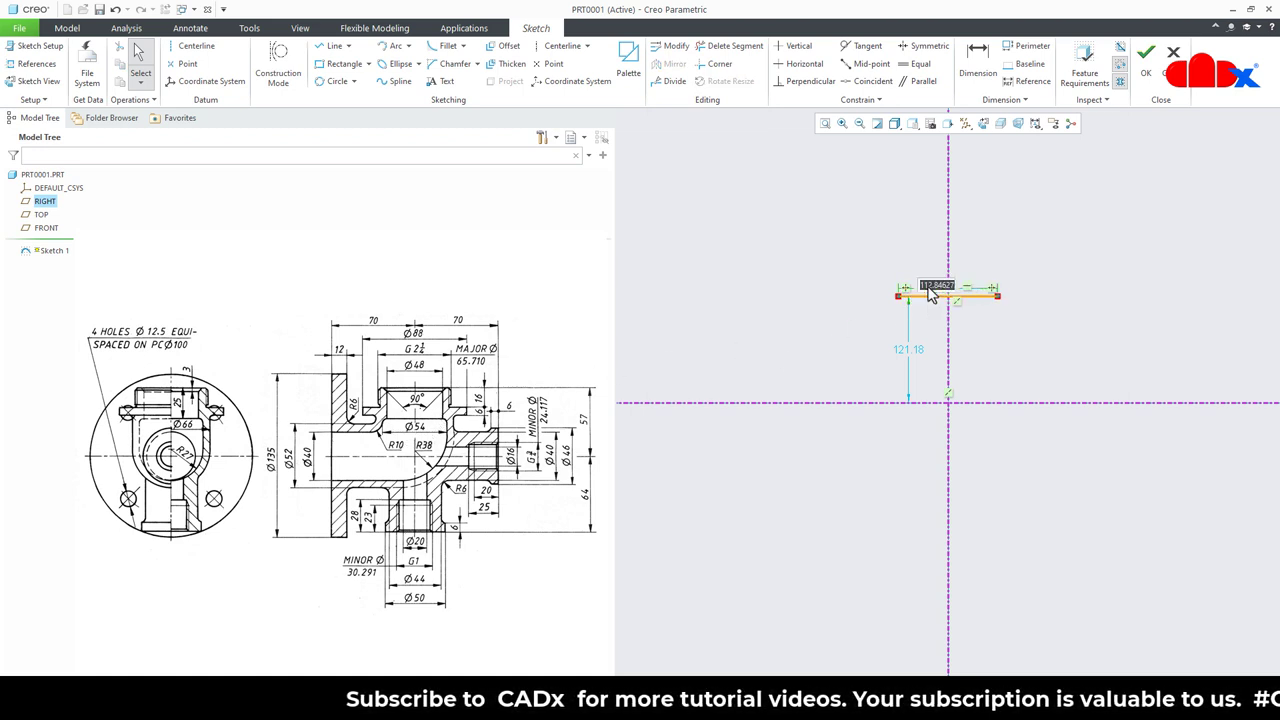
pyautogui.press('Return')
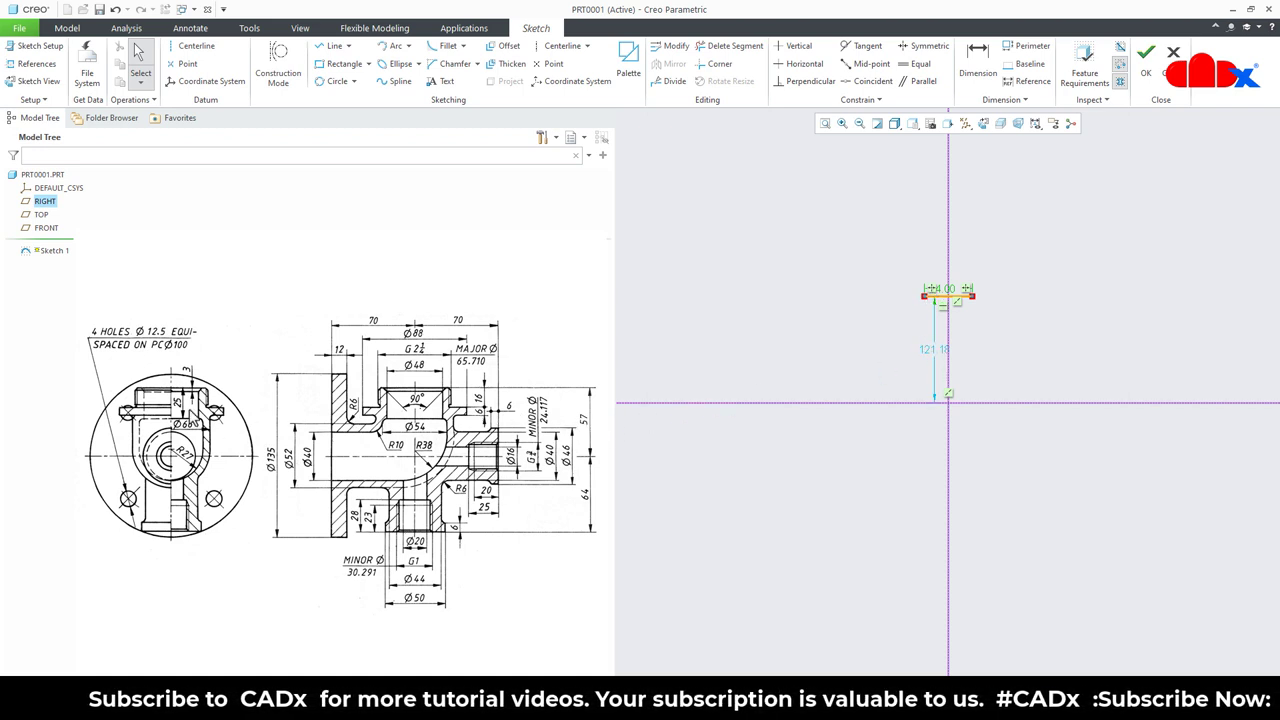
# Set the top line's height above the horizontal axis to 32 (57-25).
pyautogui.doubleClick(929, 356)
pyautogui.write('57')
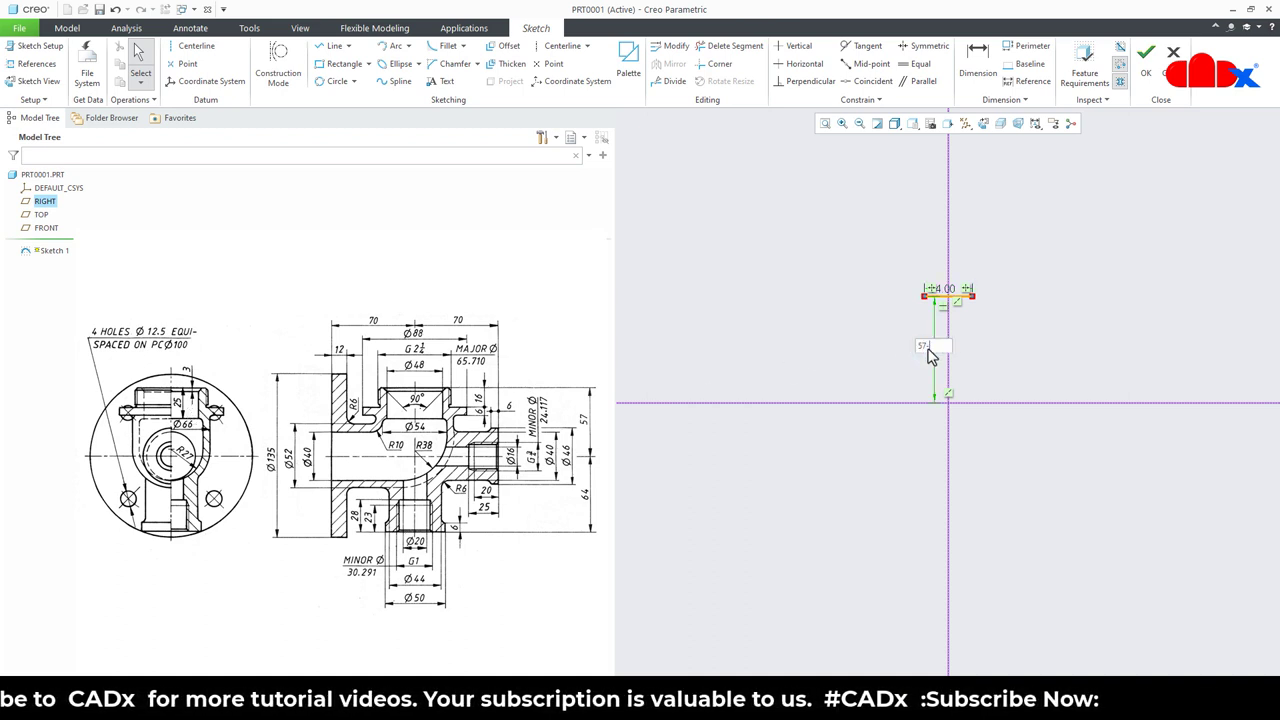
pyautogui.write('-25')
pyautogui.press('Return')
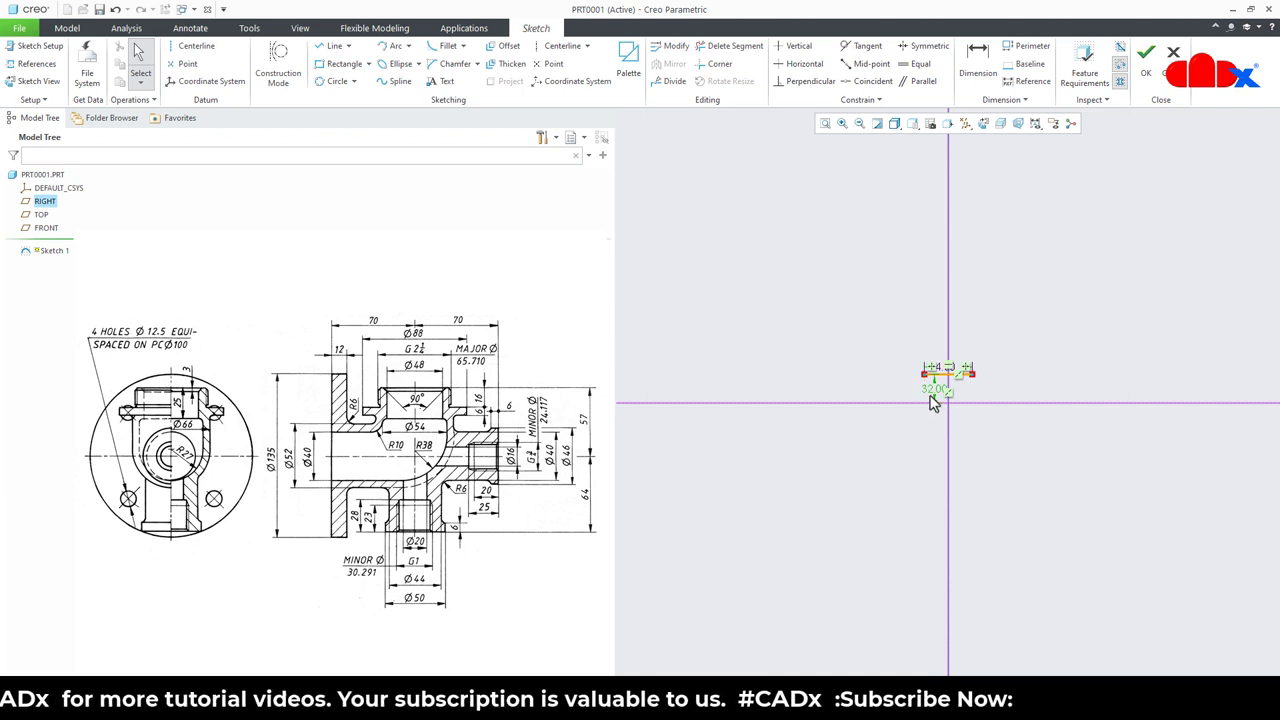
pyautogui.scroll(2, 940, 402)
pyautogui.scroll(2, 950, 402)
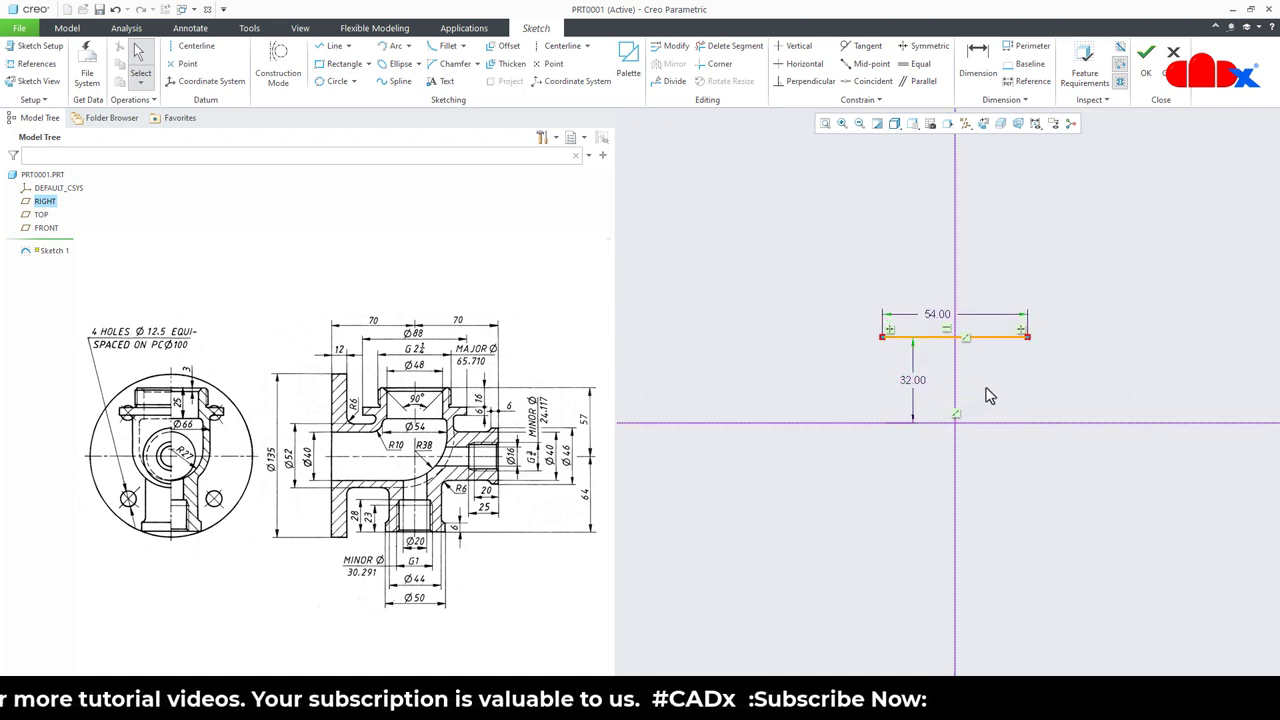
# Draw the right side, bottom edge, short left step and upper-left arm lines.
pyautogui.rightClick(988, 396)
pyautogui.click(1012, 415)
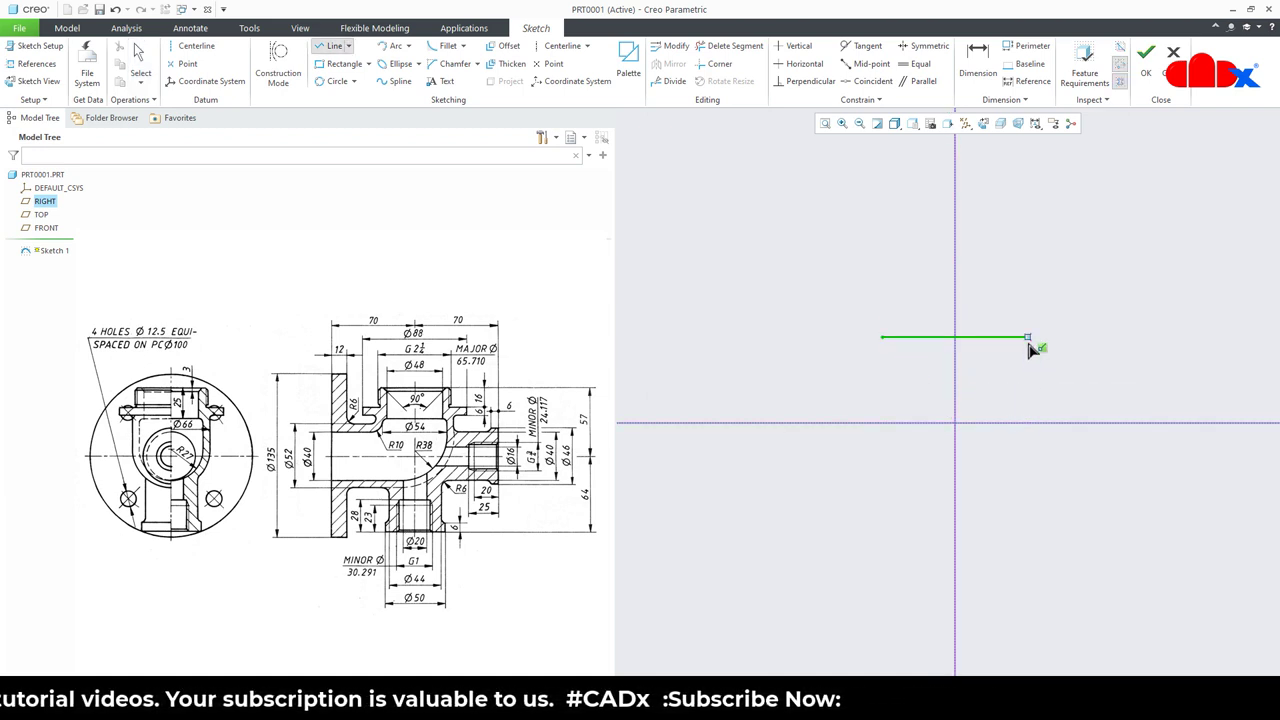
pyautogui.click(1029, 341)
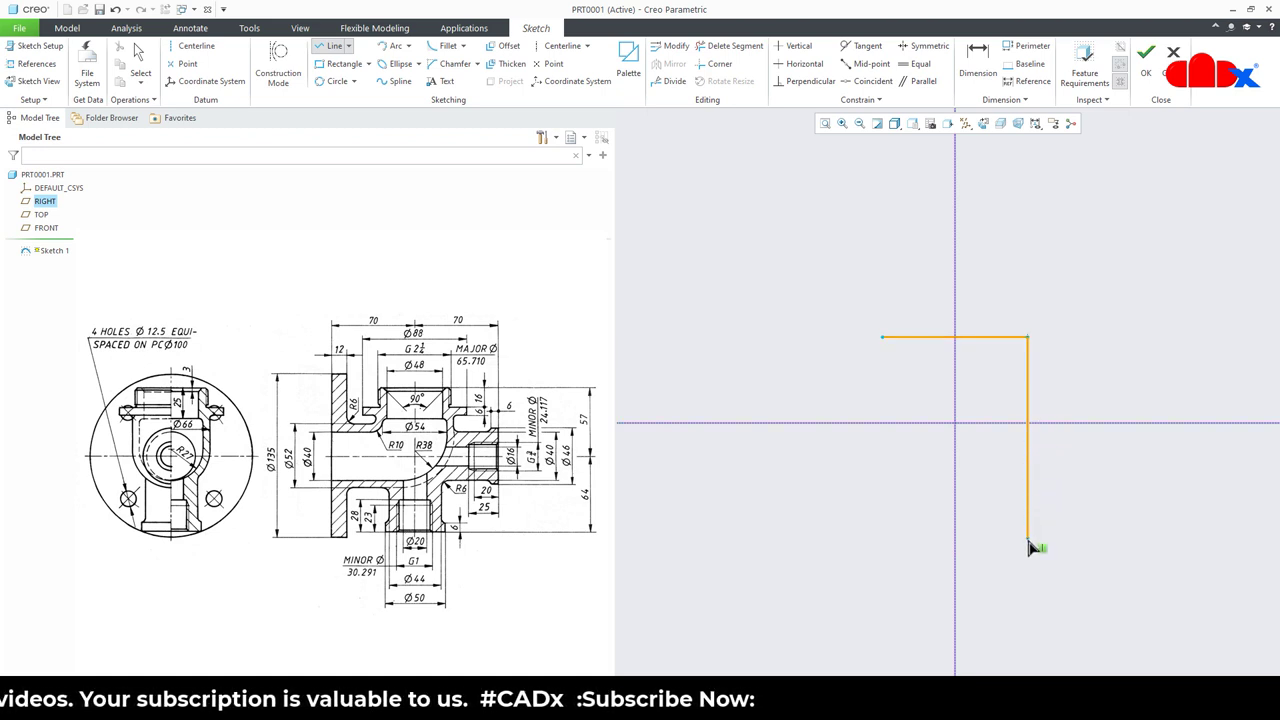
pyautogui.click(1027, 562)
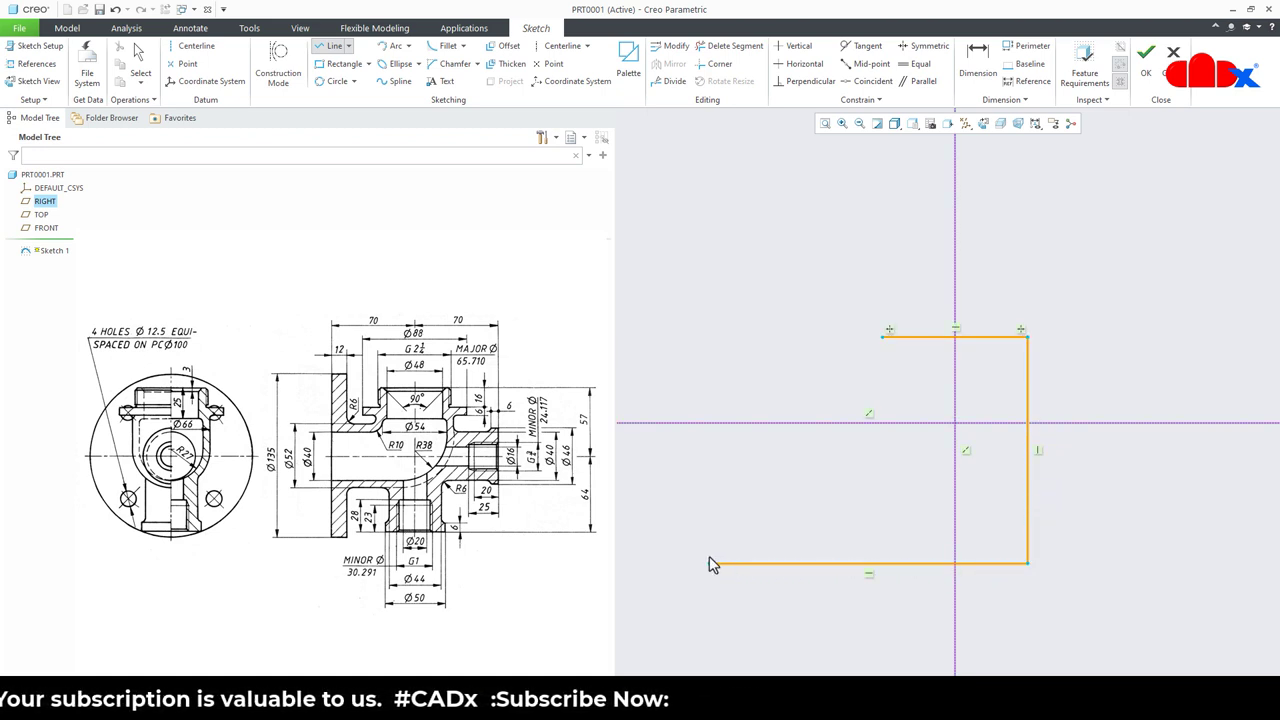
pyautogui.click(709, 563)
pyautogui.middleClick(709, 563)
pyautogui.click(883, 339)
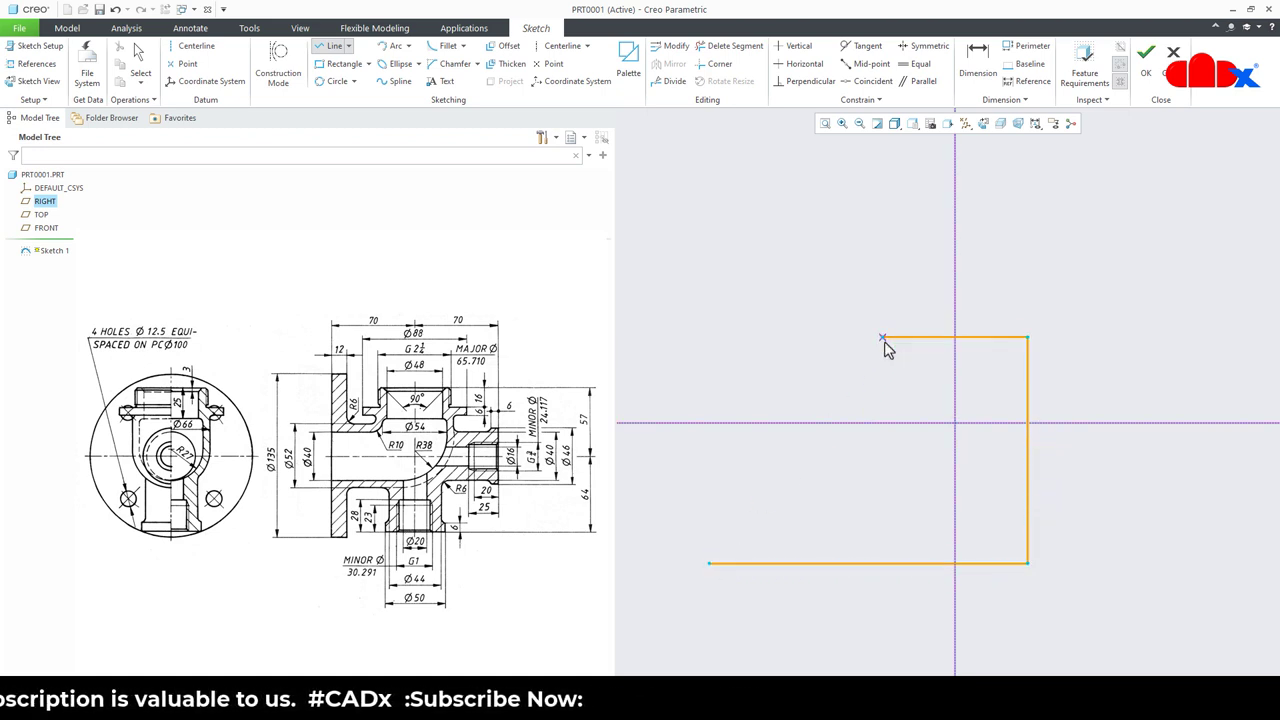
pyautogui.click(882, 384)
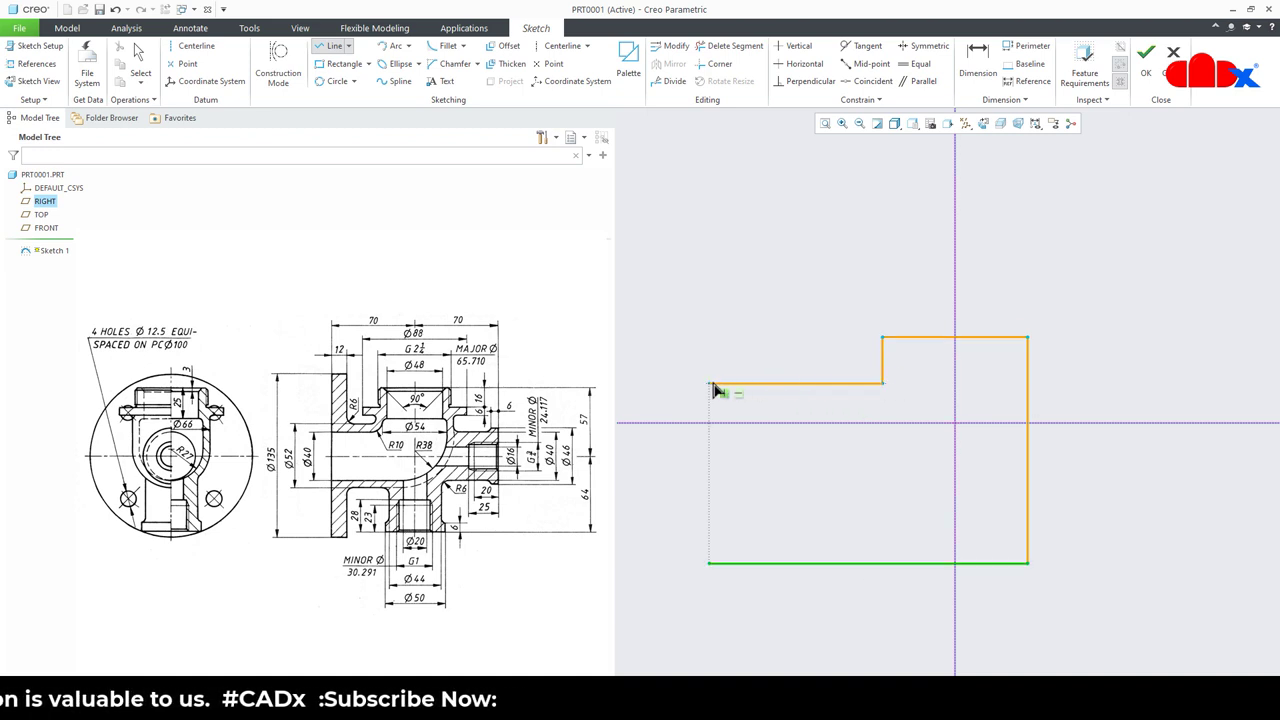
pyautogui.click(709, 383)
pyautogui.middleClick(709, 383)
pyautogui.middleClick(785, 466)
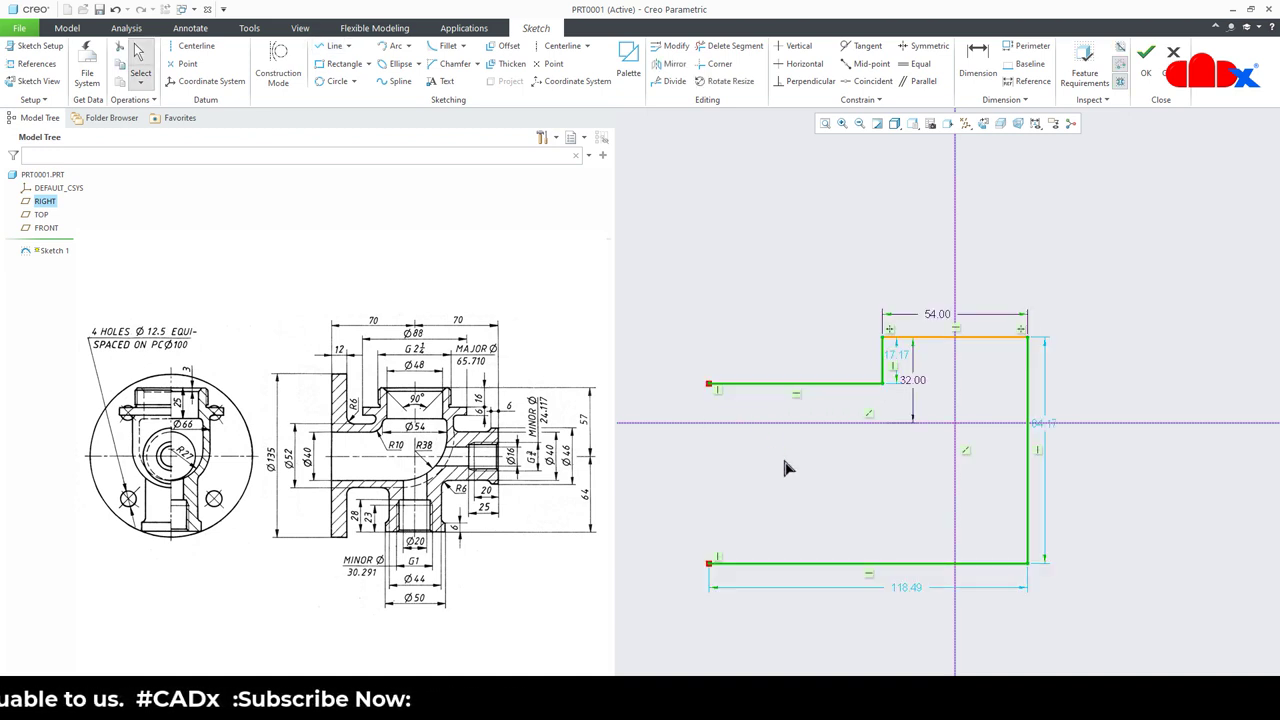
# Make the two left arm endpoints symmetric about the horizontal axis.
pyautogui.click(925, 48)
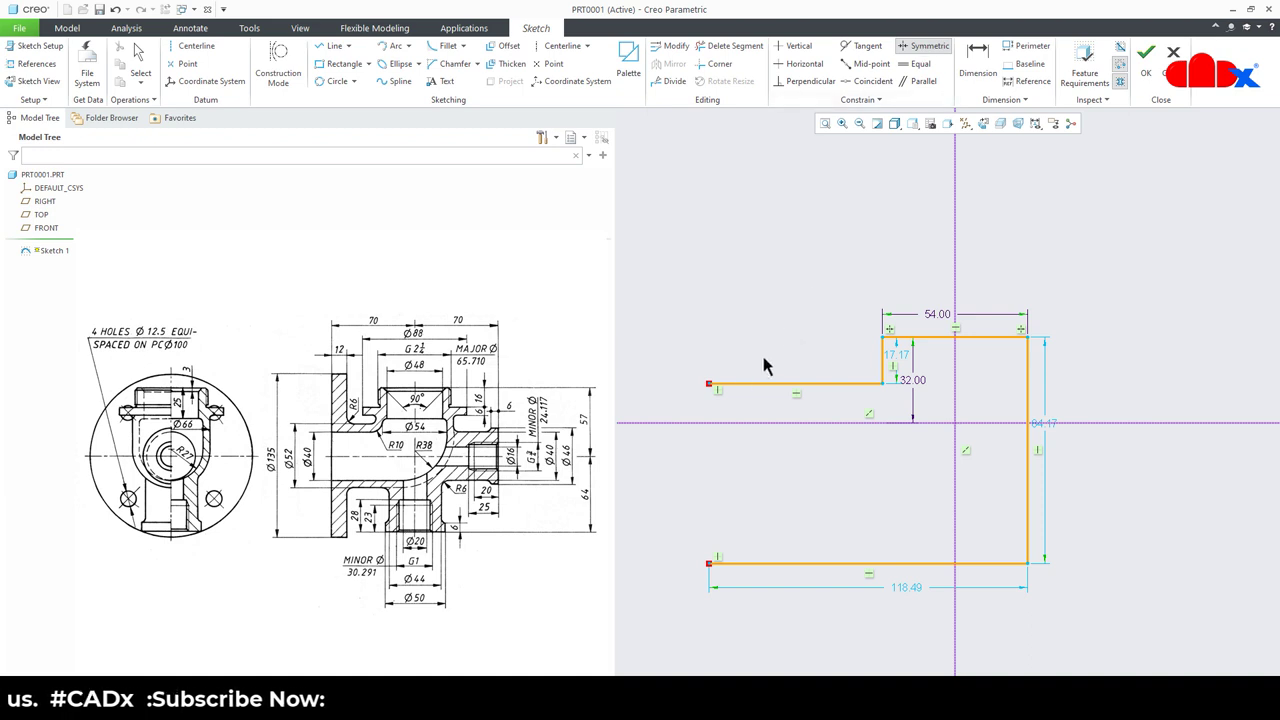
pyautogui.click(709, 384)
pyautogui.click(711, 563)
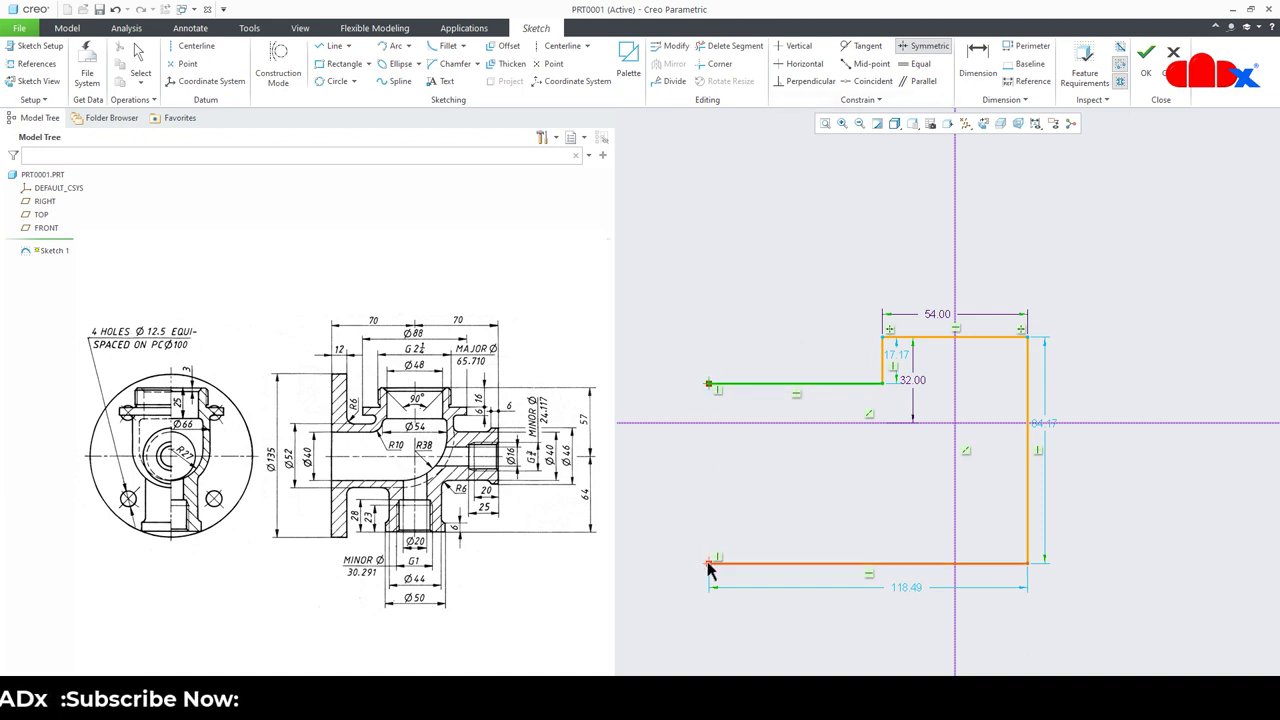
pyautogui.click(742, 423)
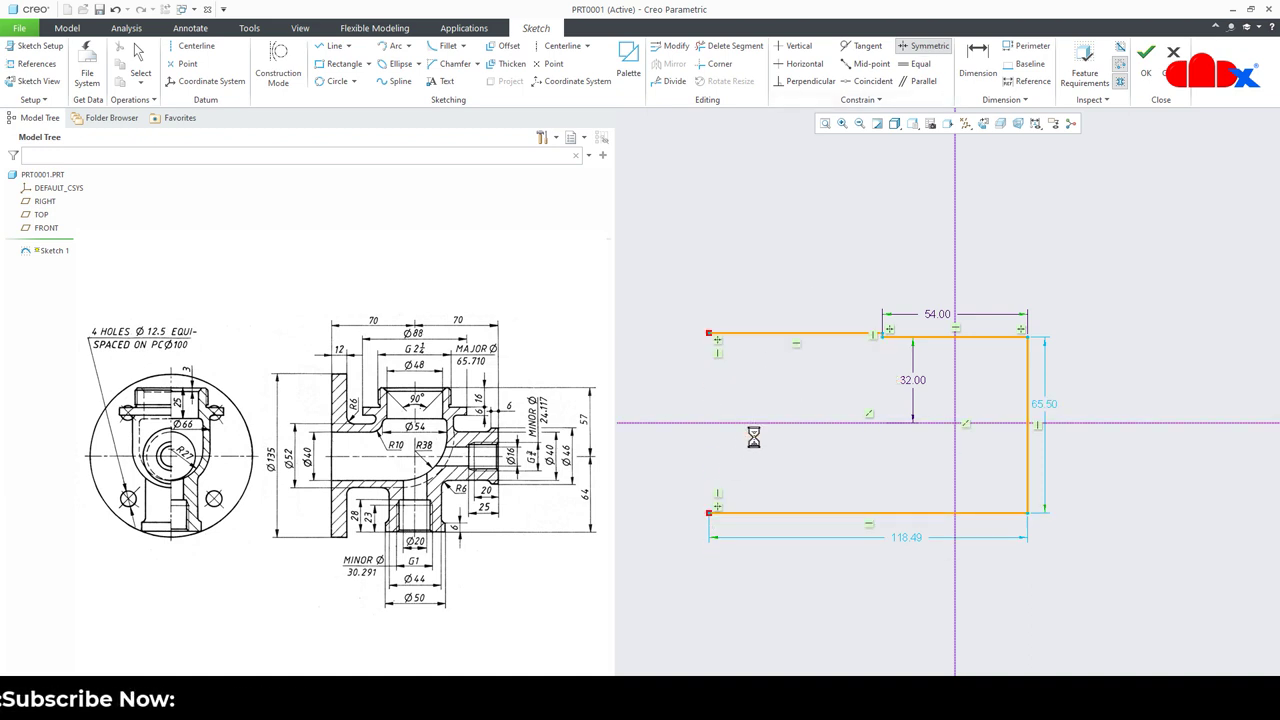
pyautogui.middleClick(814, 457)
# Dimension the spacing between the upper-left arm and bottom line to 40.
pyautogui.rightClick(815, 458)
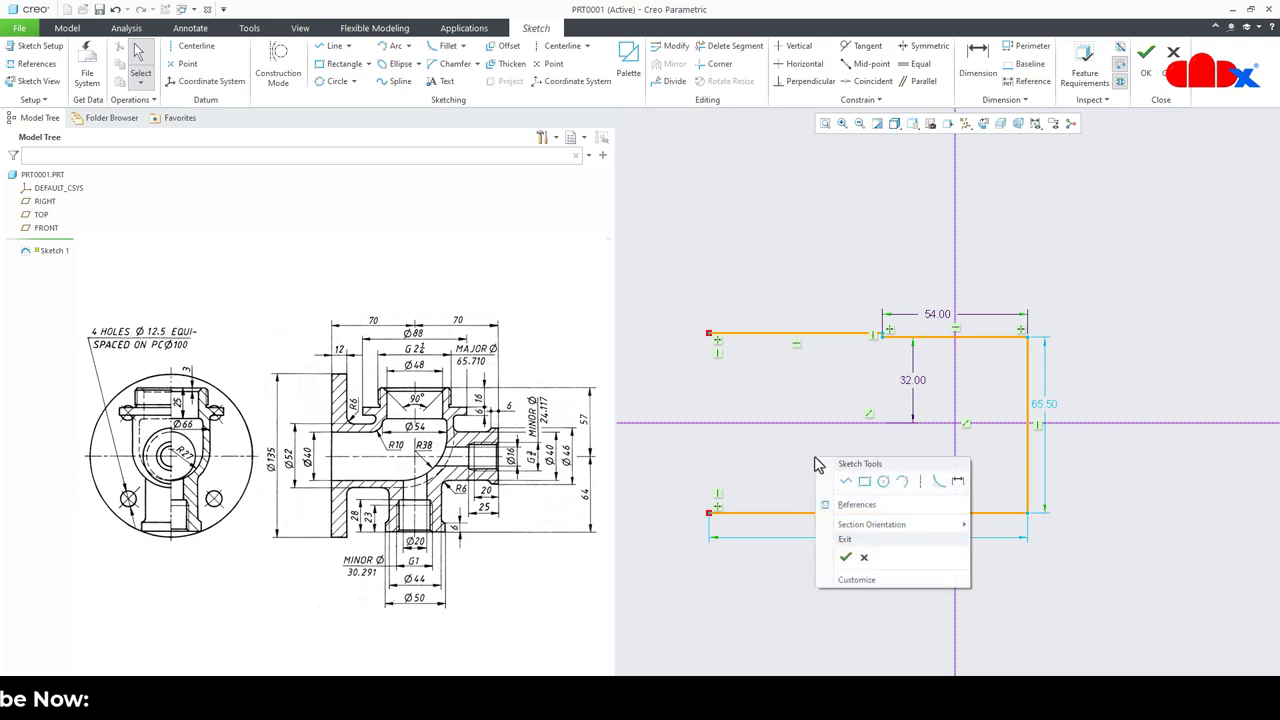
pyautogui.click(957, 487)
pyautogui.click(786, 335)
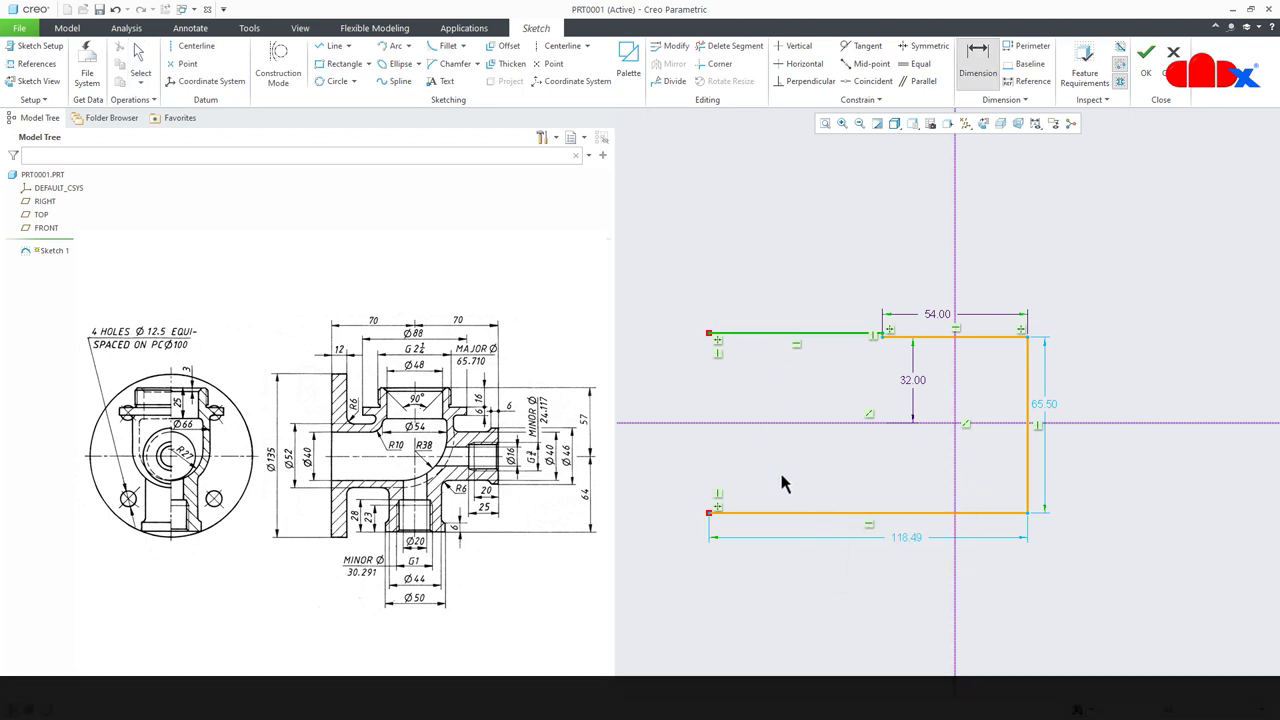
pyautogui.click(787, 514)
pyautogui.middleClick(760, 462)
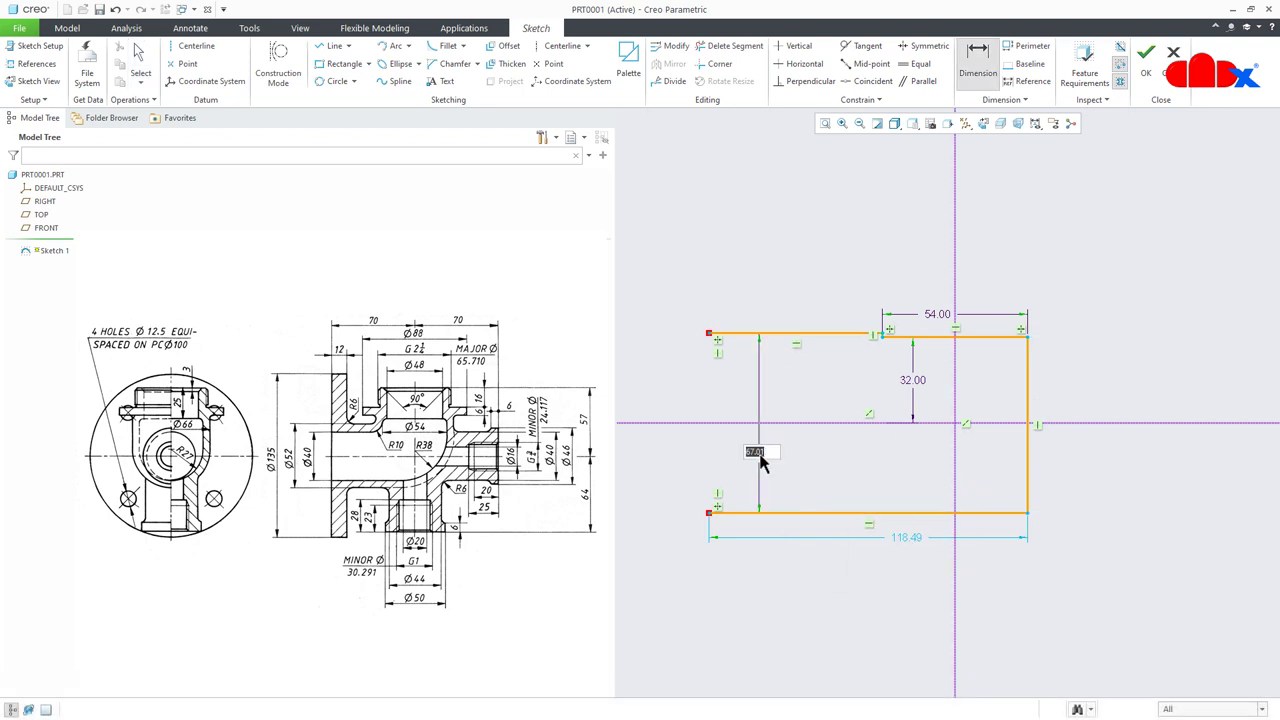
pyautogui.write('40')
pyautogui.press('Return')
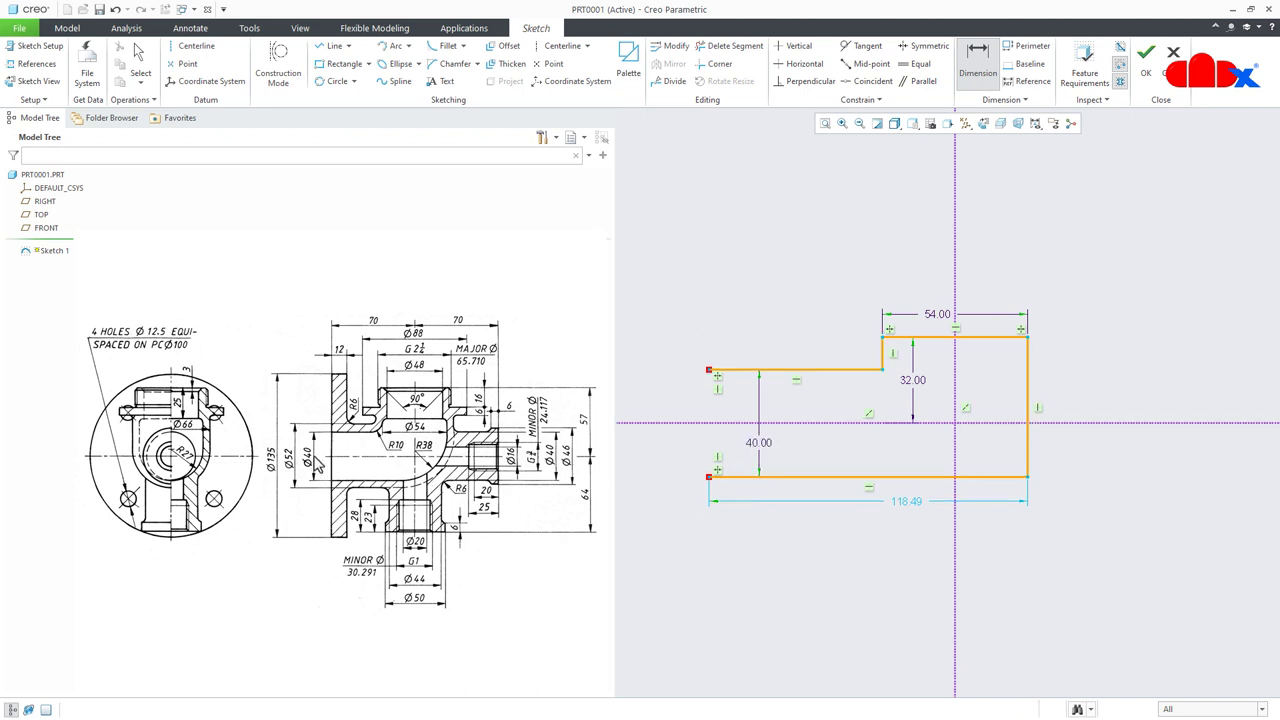
# Fillet the bottom-right corner and the inner step corner.
pyautogui.middleClick(857, 446)
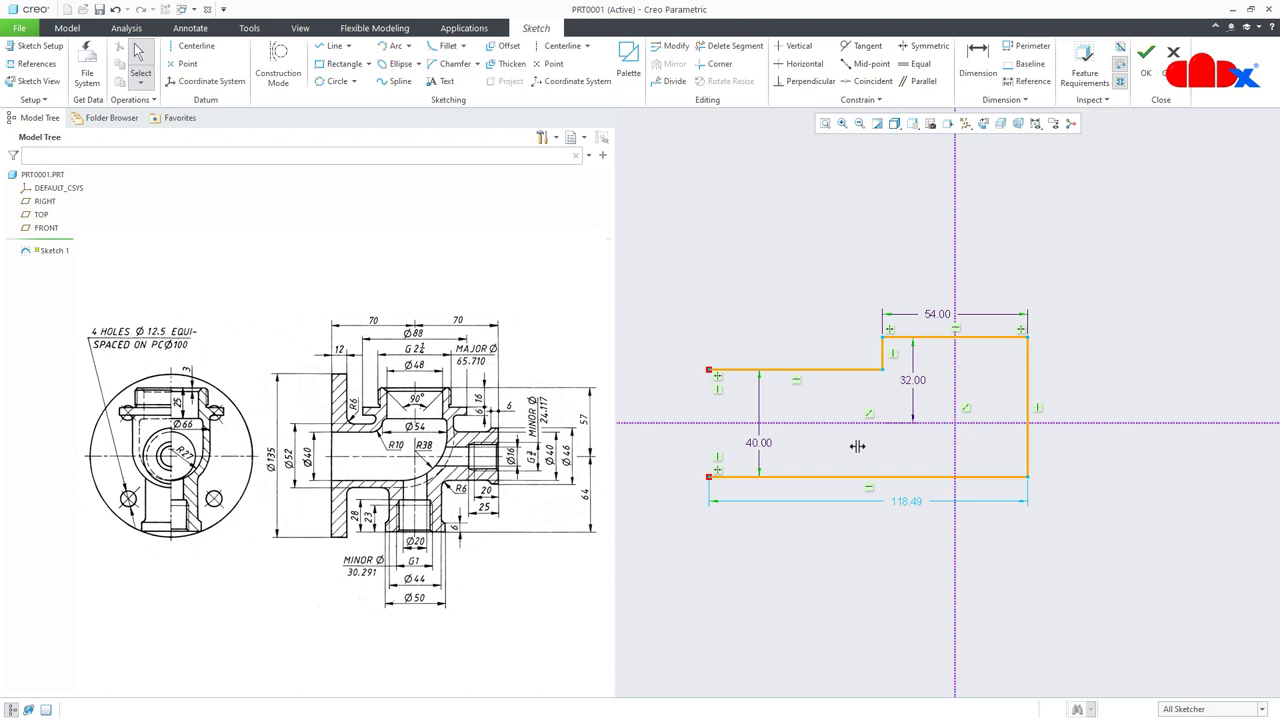
pyautogui.rightClick(857, 446)
pyautogui.click(980, 472)
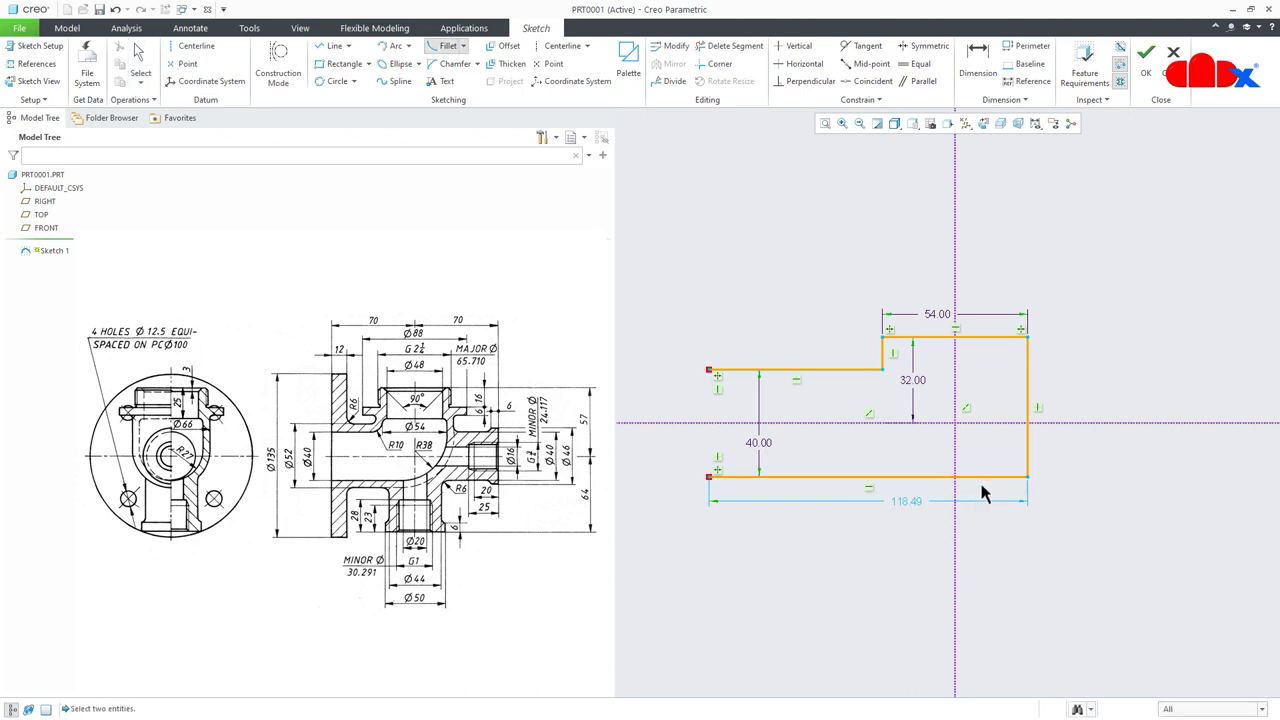
pyautogui.click(1002, 477)
pyautogui.click(1028, 453)
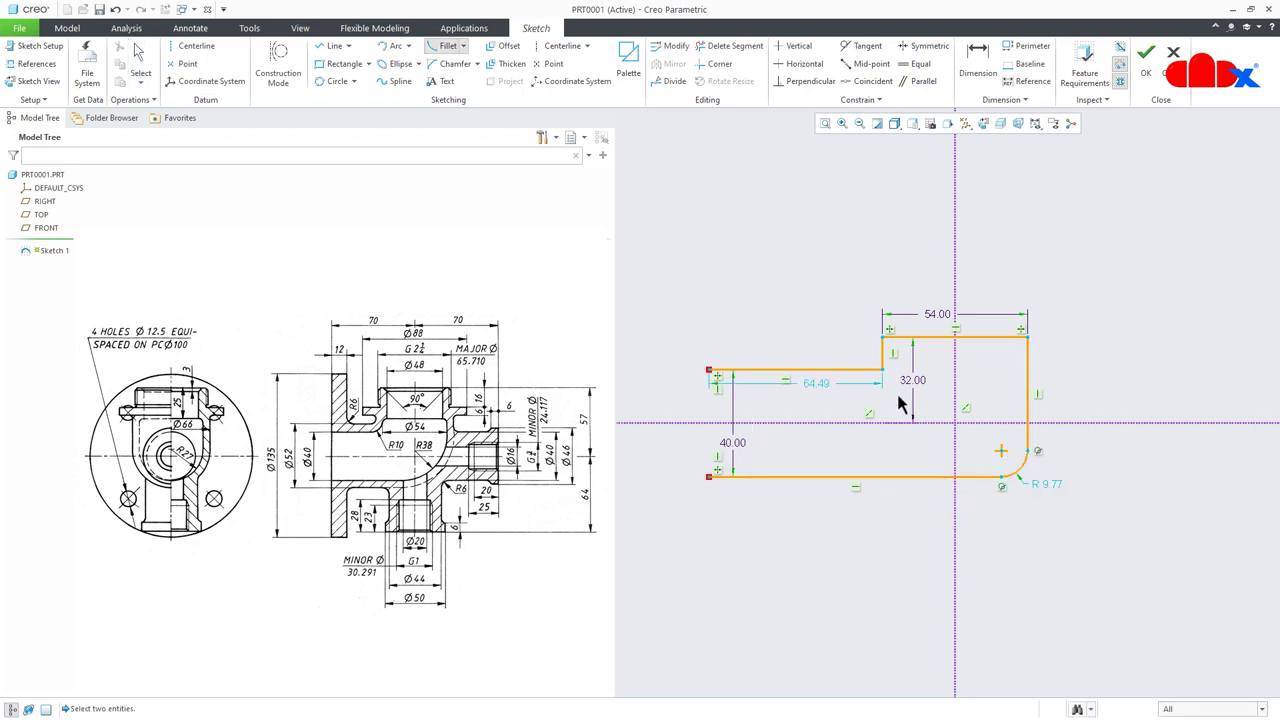
pyautogui.click(857, 371)
pyautogui.click(882, 360)
pyautogui.middleClick(921, 380)
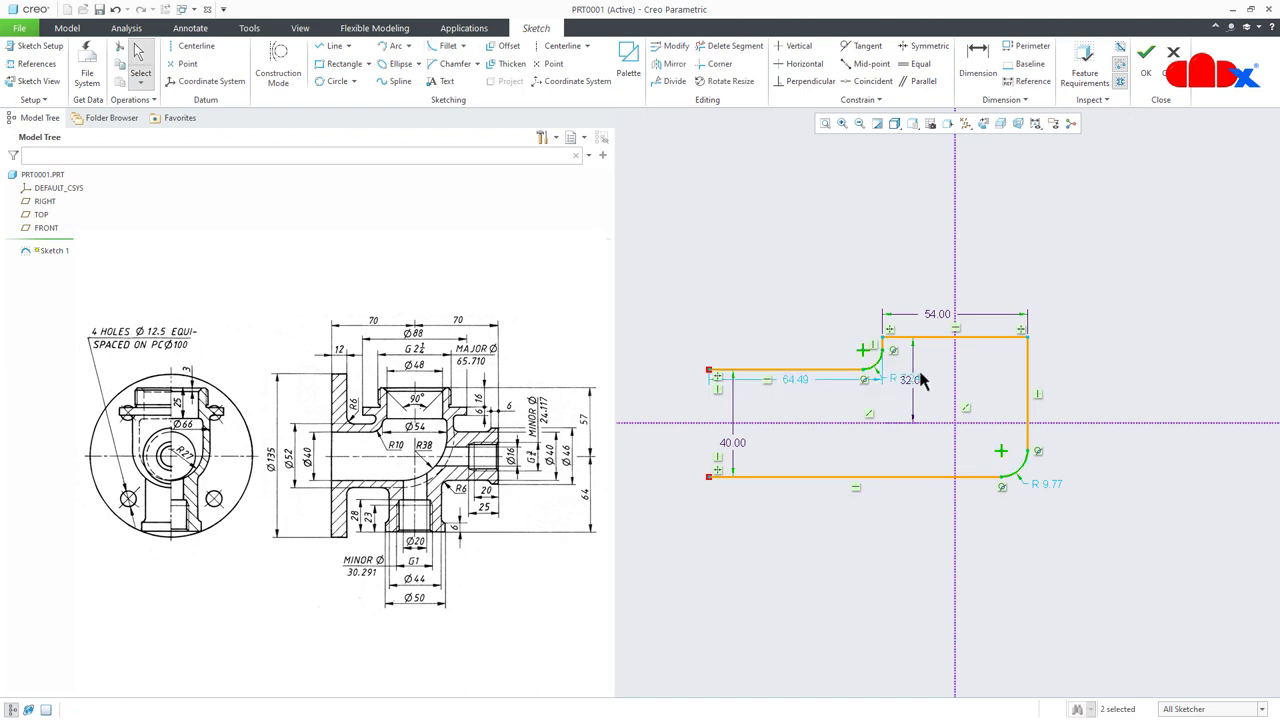
# Set the inner fillet radius to 10 and the bottom-right radius to 38.
pyautogui.doubleClick(916, 386)
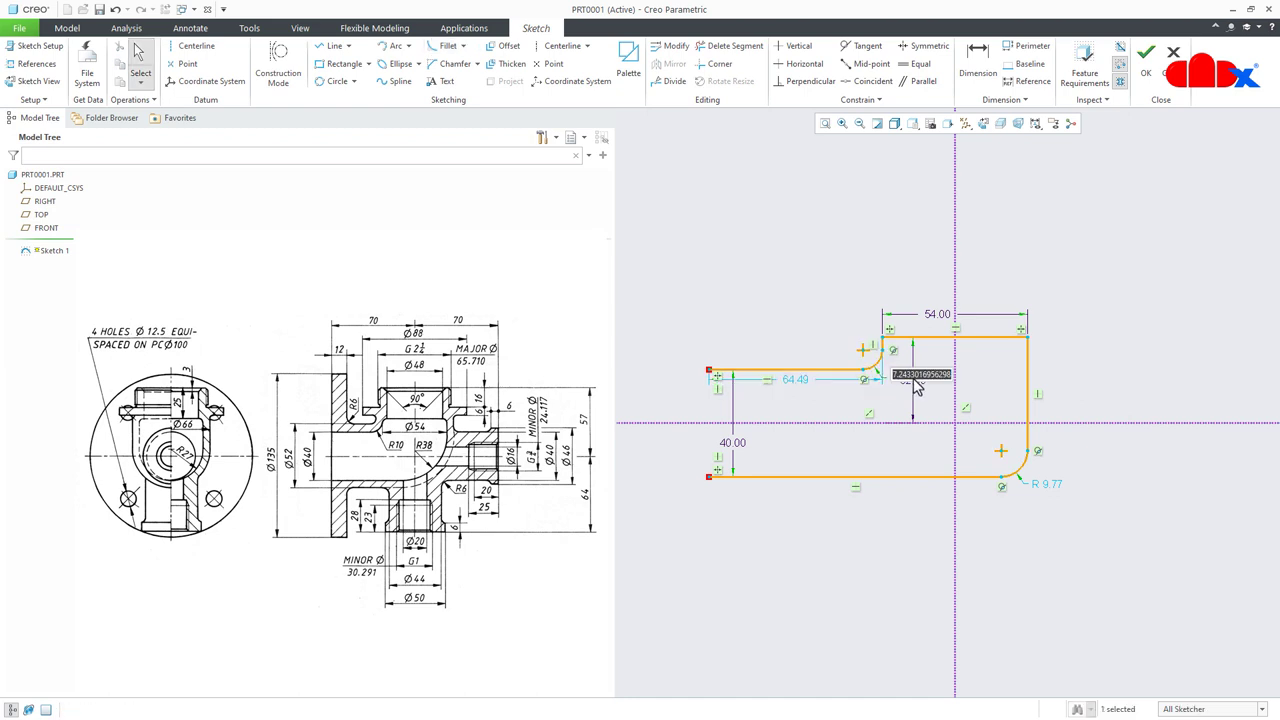
pyautogui.write('10')
pyautogui.press('Return')
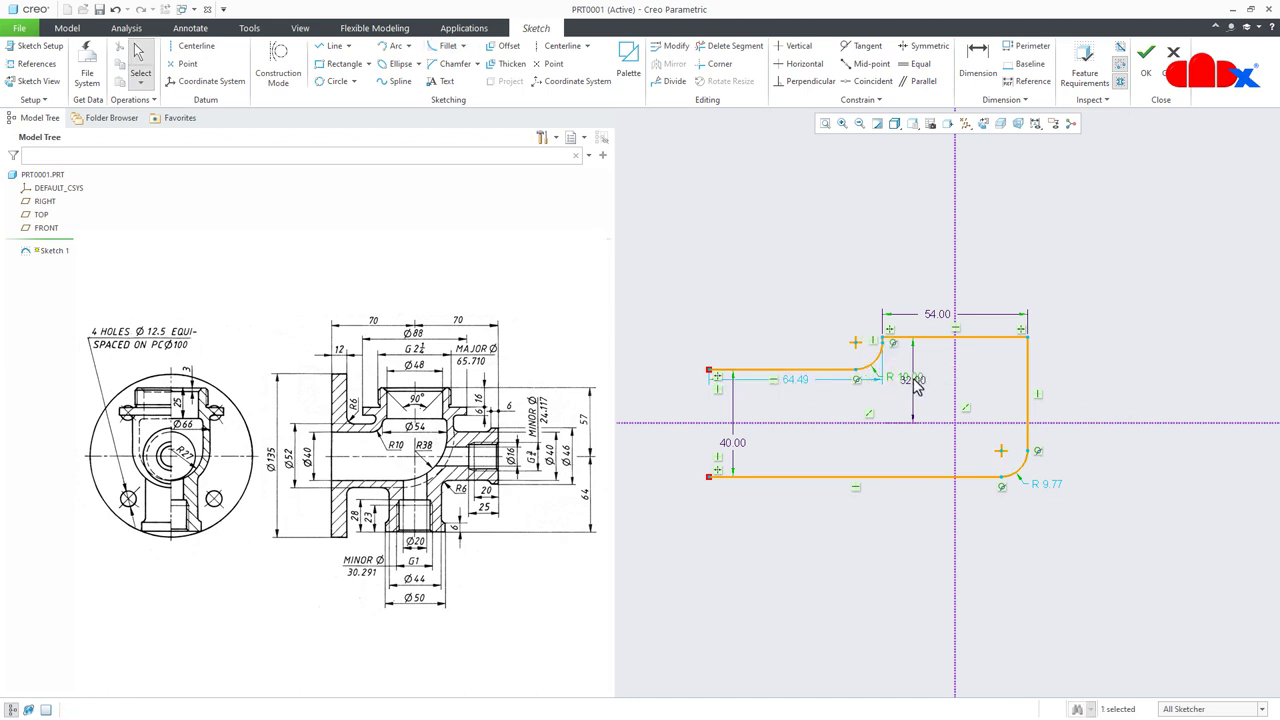
pyautogui.doubleClick(1048, 486)
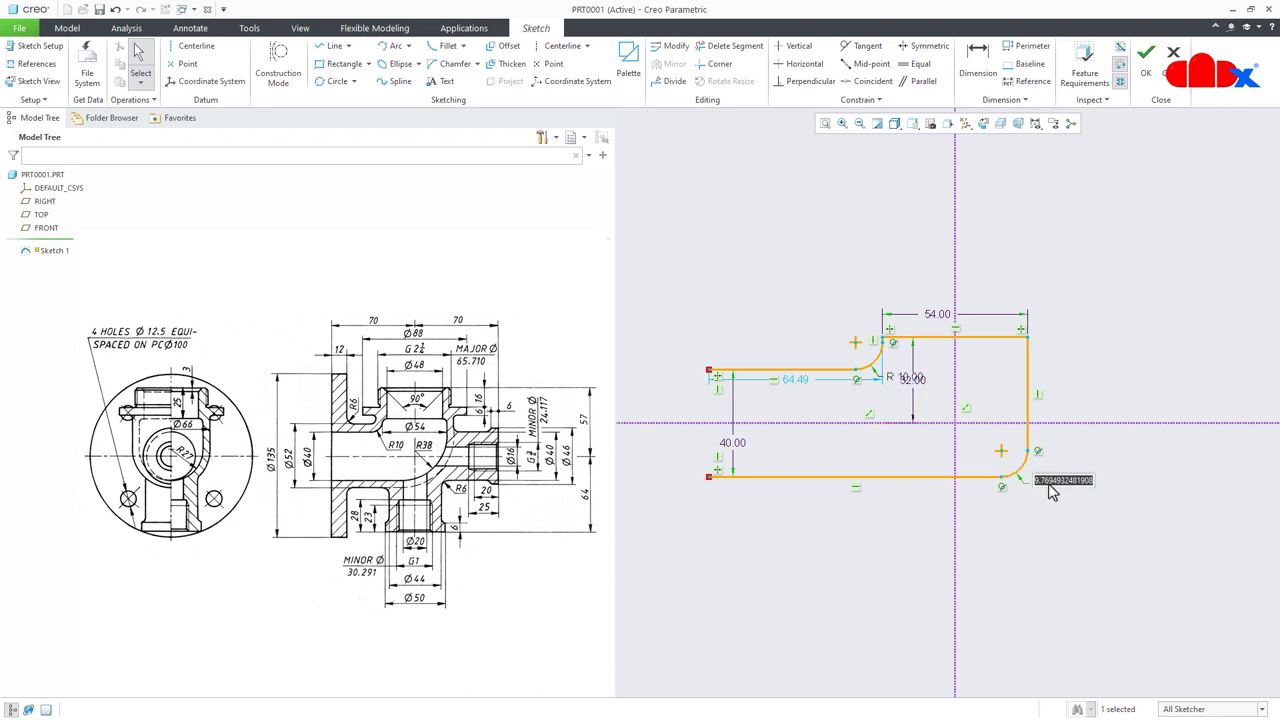
pyautogui.write('38')
pyautogui.press('Return')
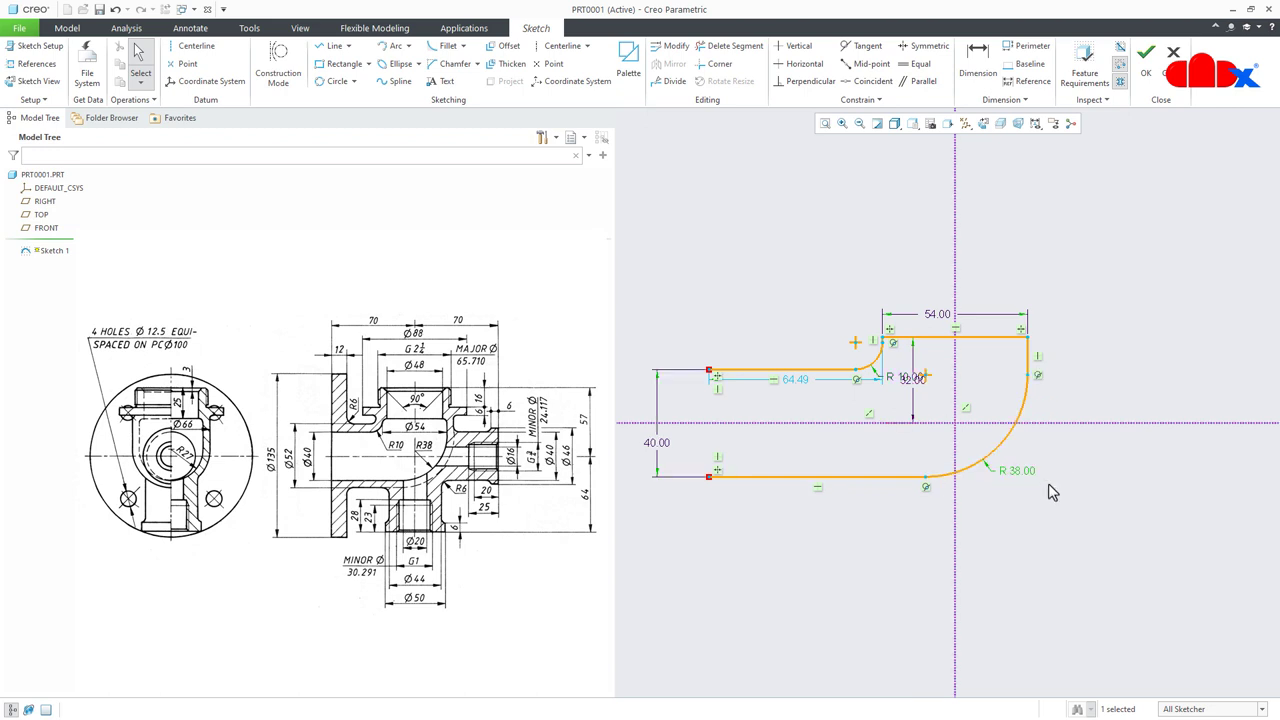
# Start a new line at the small round's lower end.
pyautogui.rightClick(1051, 491)
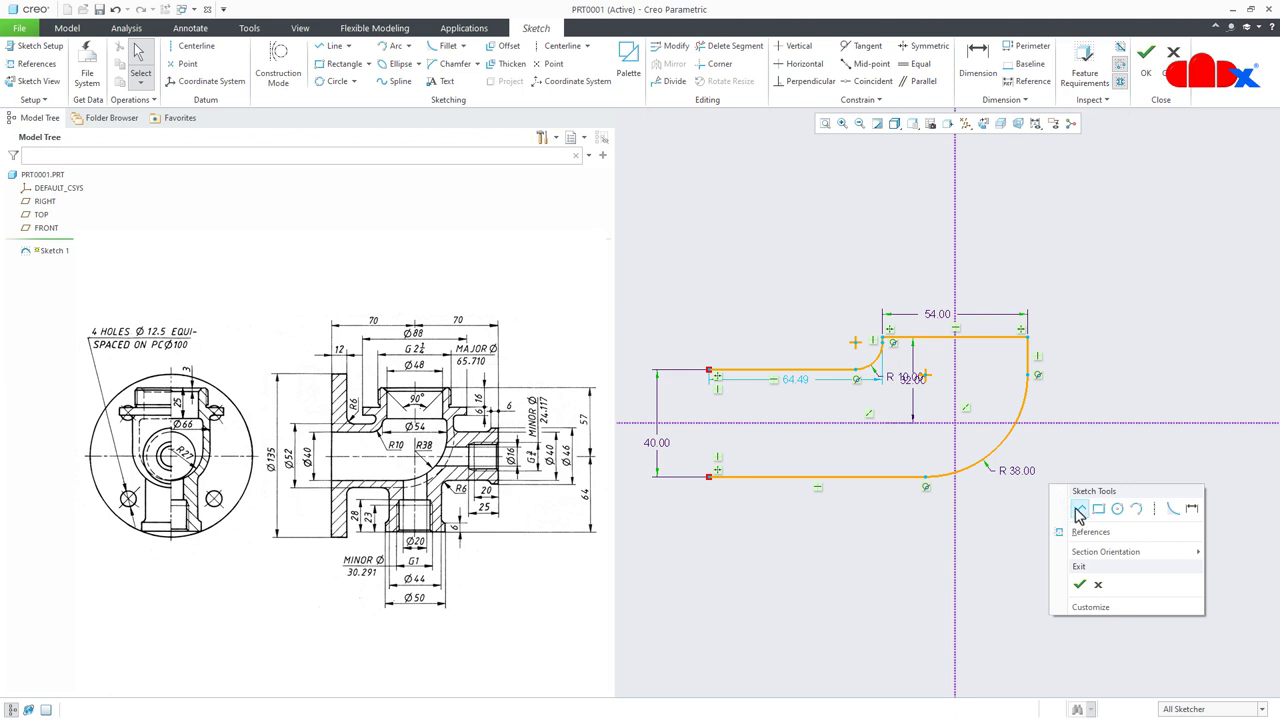
pyautogui.click(1067, 510)
pyautogui.click(855, 369)
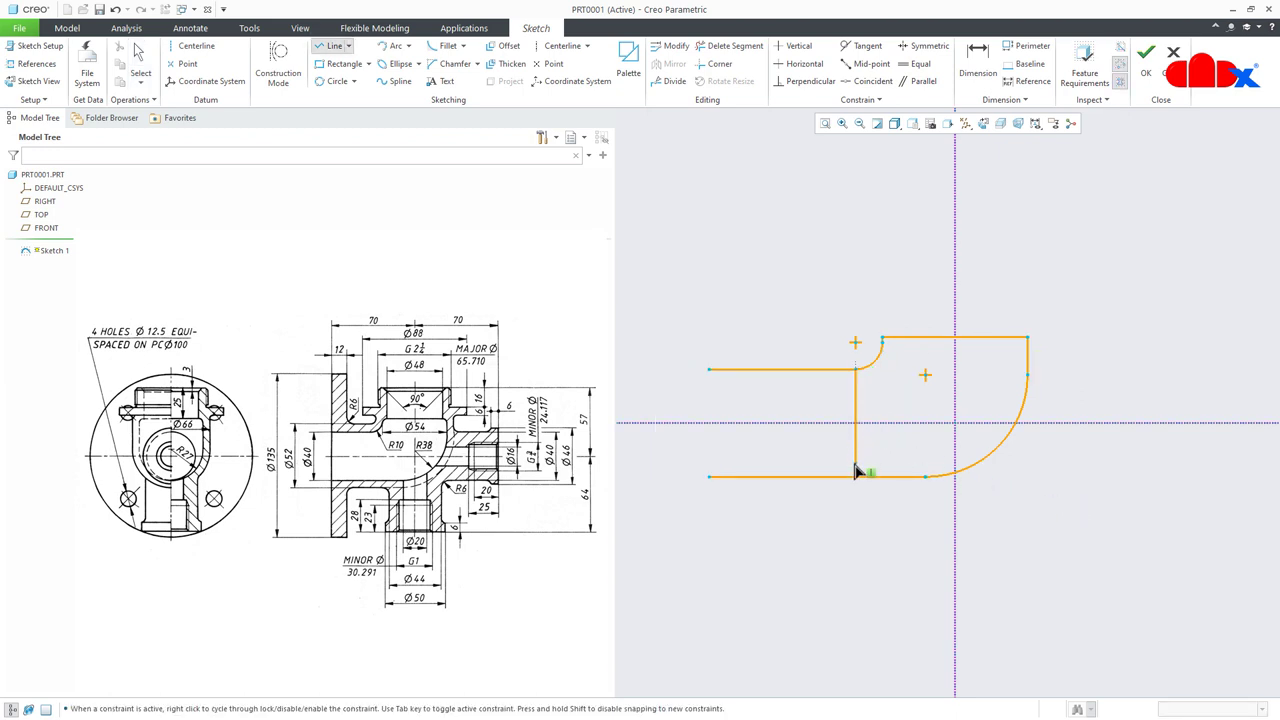
# Drop a vertical line to the bottom edge and trim away the upper-left arm and extra bottom segment.
pyautogui.click(855, 477)
pyautogui.middleClick(877, 529)
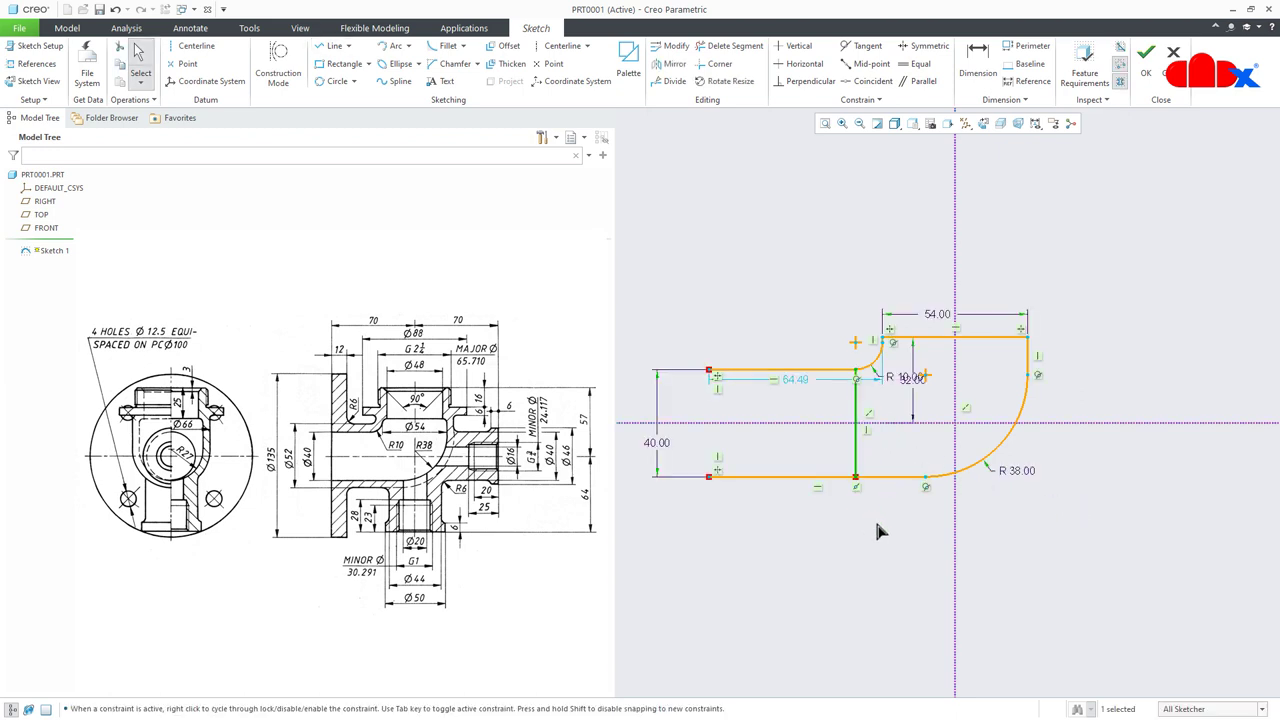
pyautogui.click(736, 48)
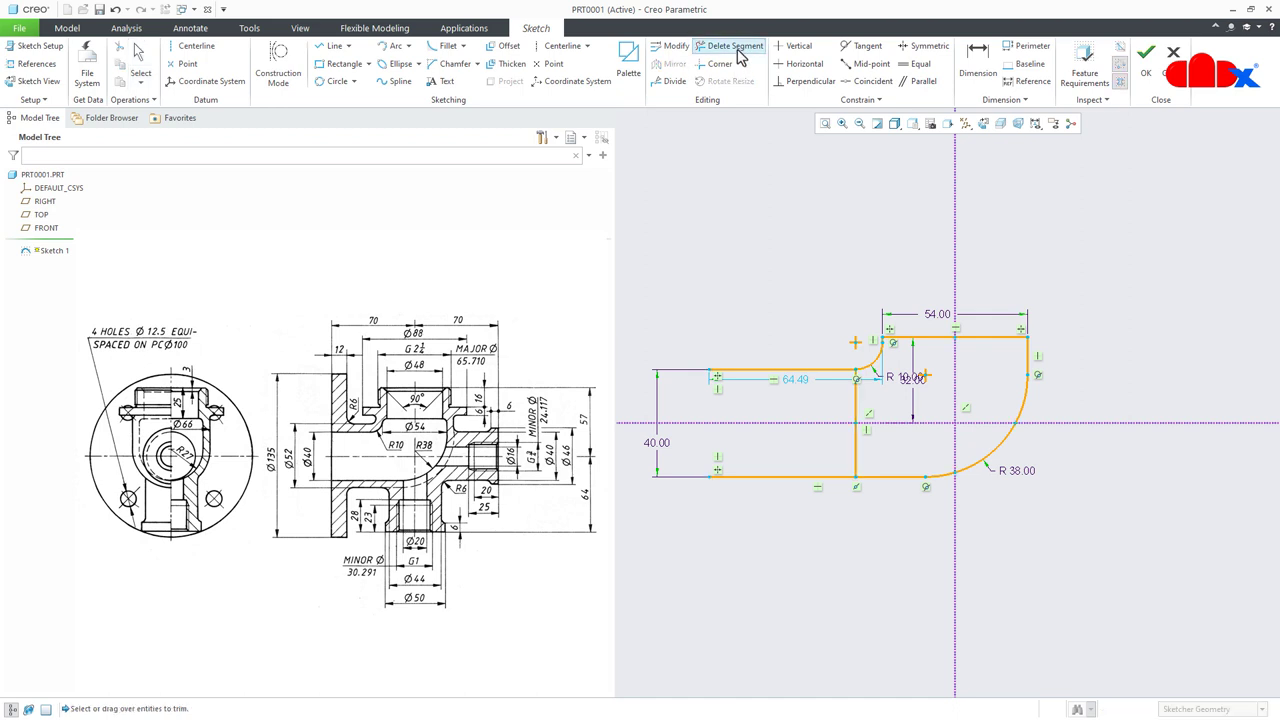
pyautogui.click(776, 370)
pyautogui.click(782, 480)
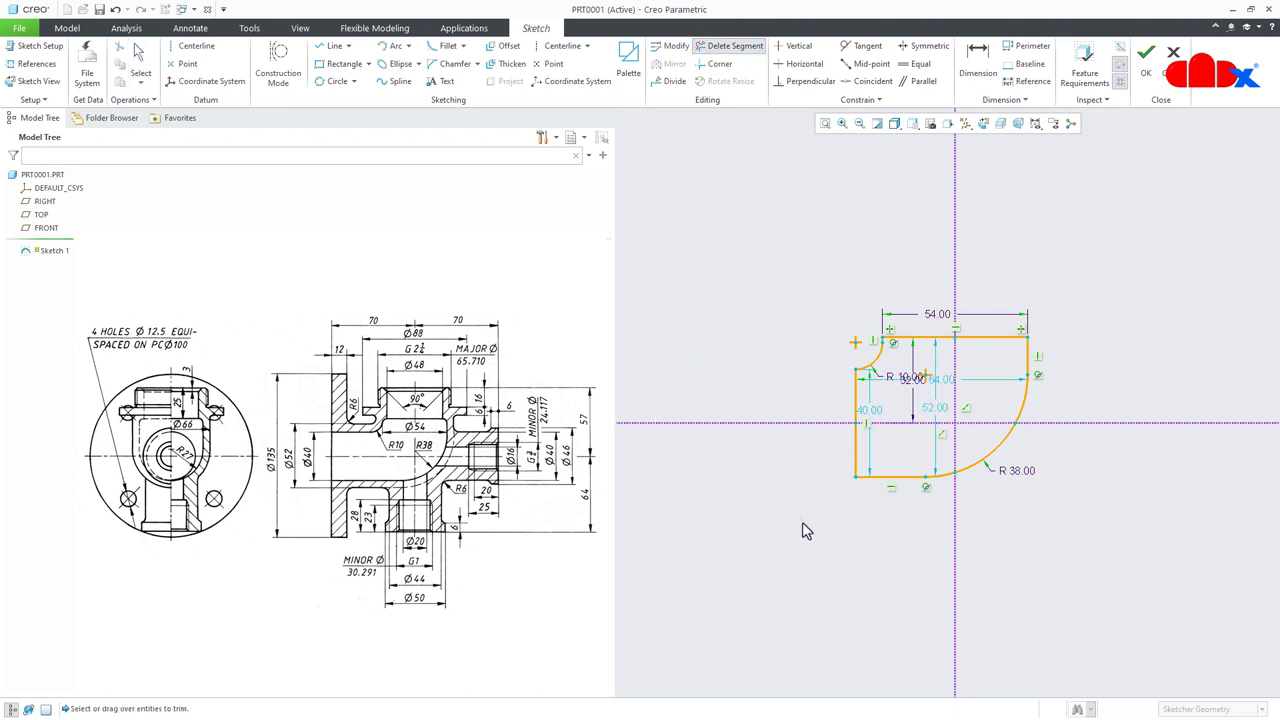
pyautogui.middleClick(863, 535)
# Place a 40.00 dimension on the profile's left vertical edge.
pyautogui.scroll(-2, 957, 408)
pyautogui.scroll(-1, 957, 408)
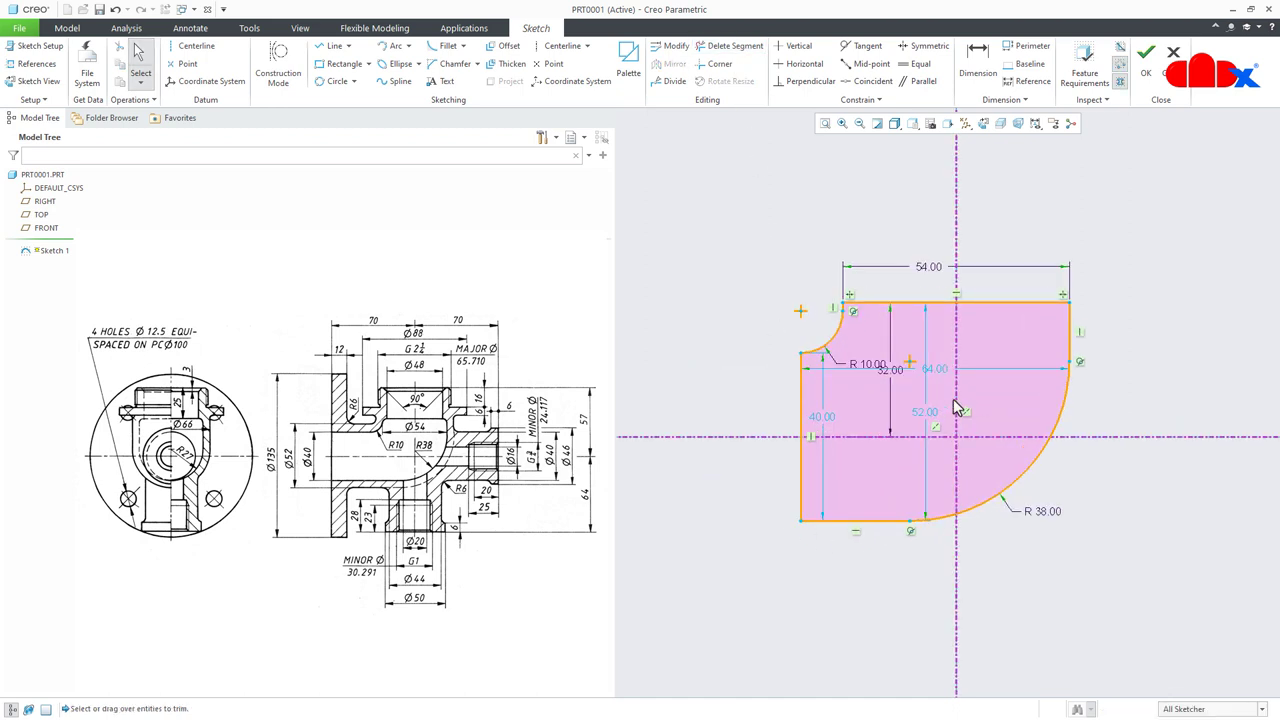
pyautogui.click(805, 425)
pyautogui.middleClick(755, 425)
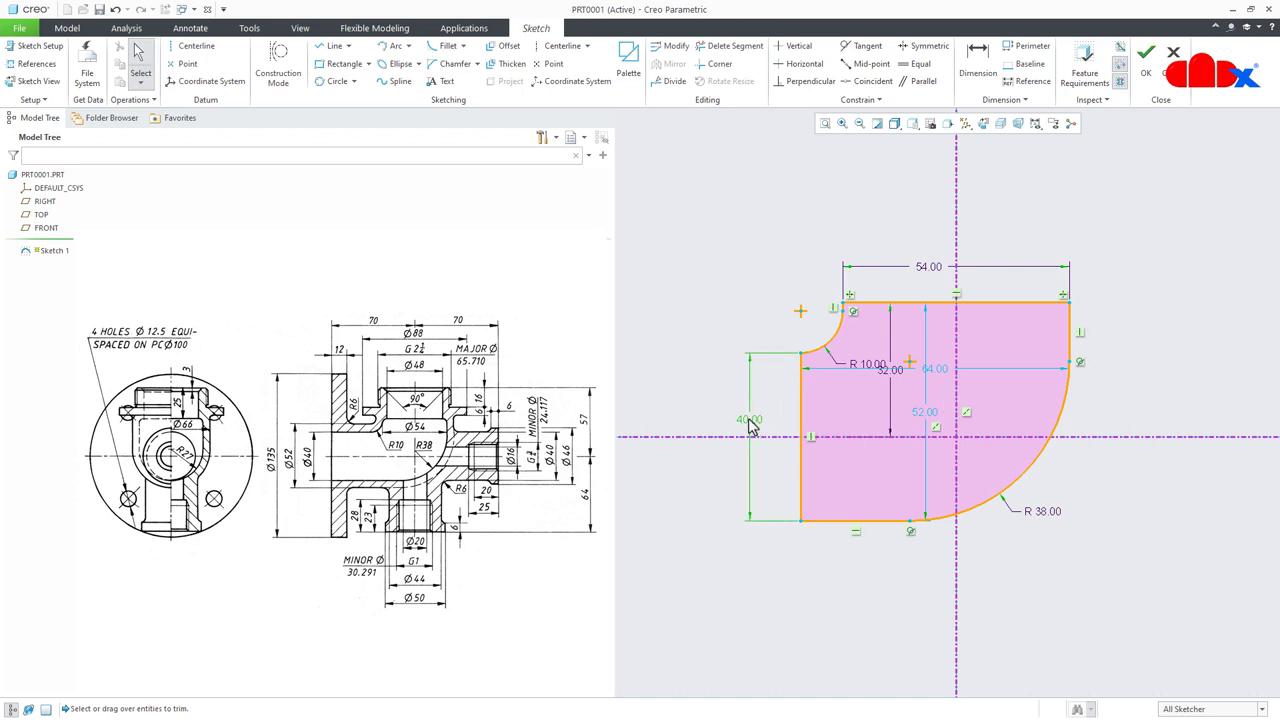
# Confirm the 40.00 edge and make the left edge symmetric about the centerline.
pyautogui.press('Return')
pyautogui.click(897, 606)
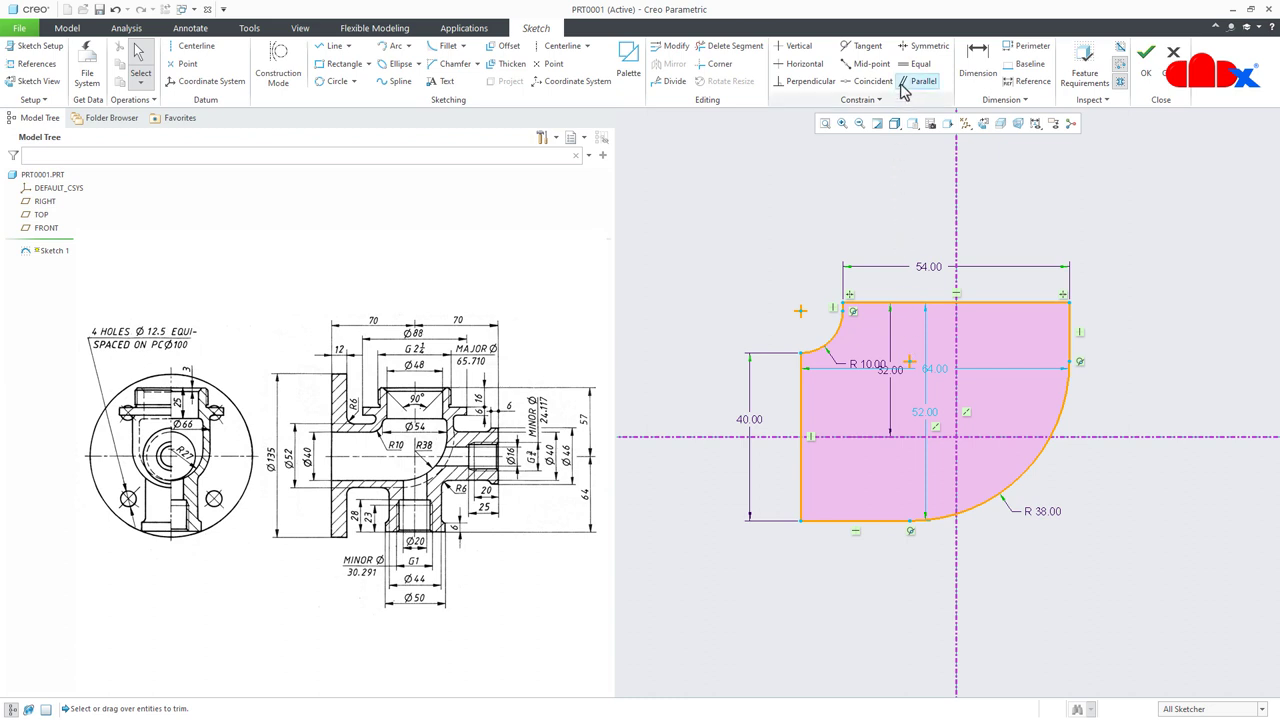
pyautogui.click(925, 46)
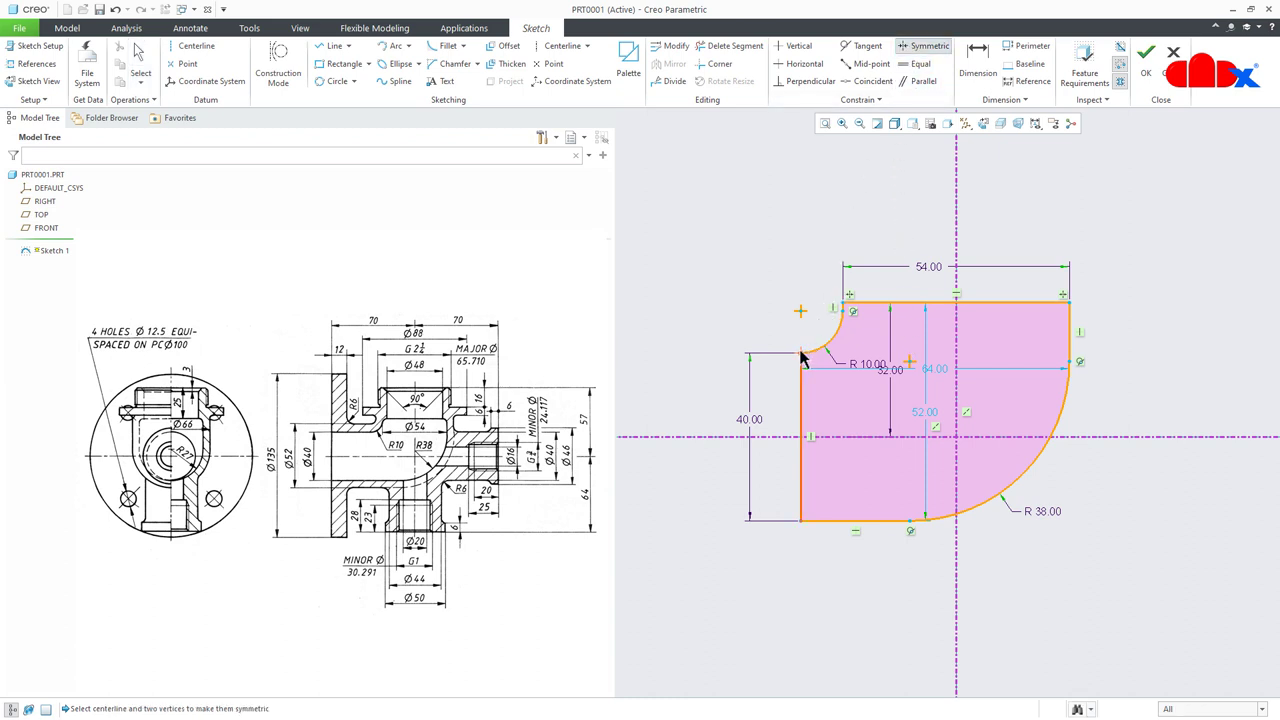
pyautogui.click(804, 395)
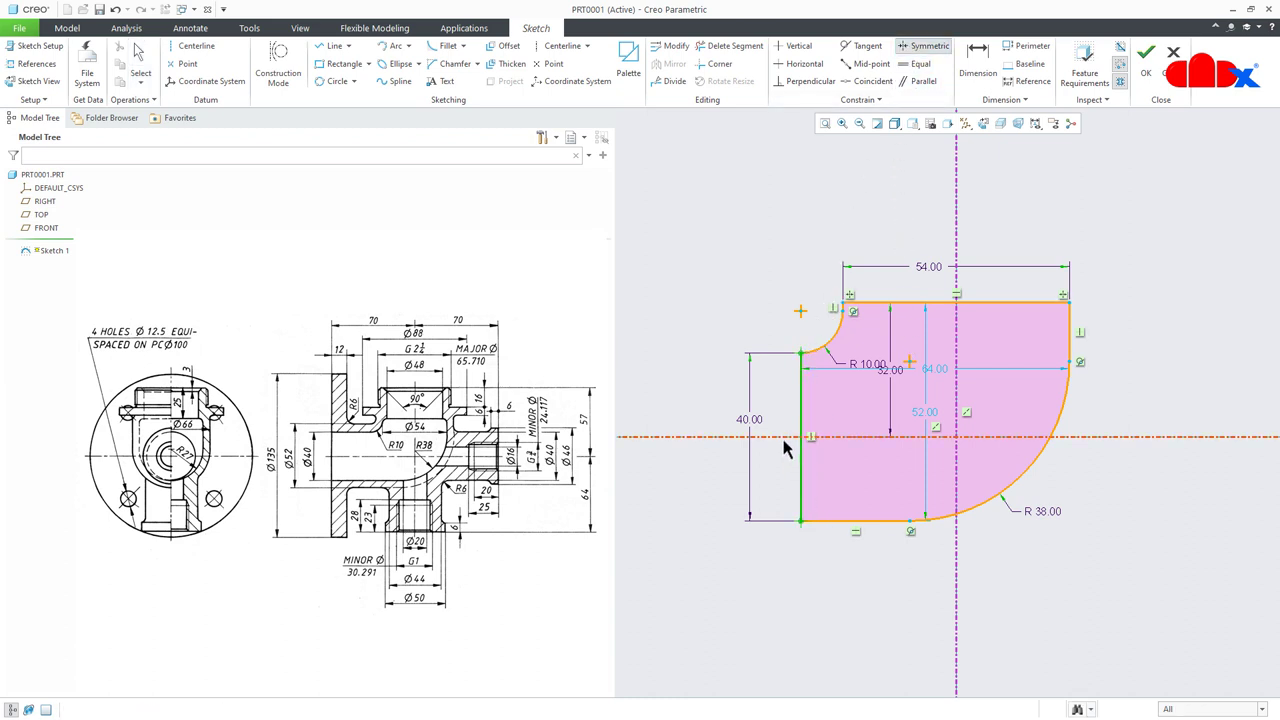
pyautogui.click(784, 447)
pyautogui.middleClick(828, 568)
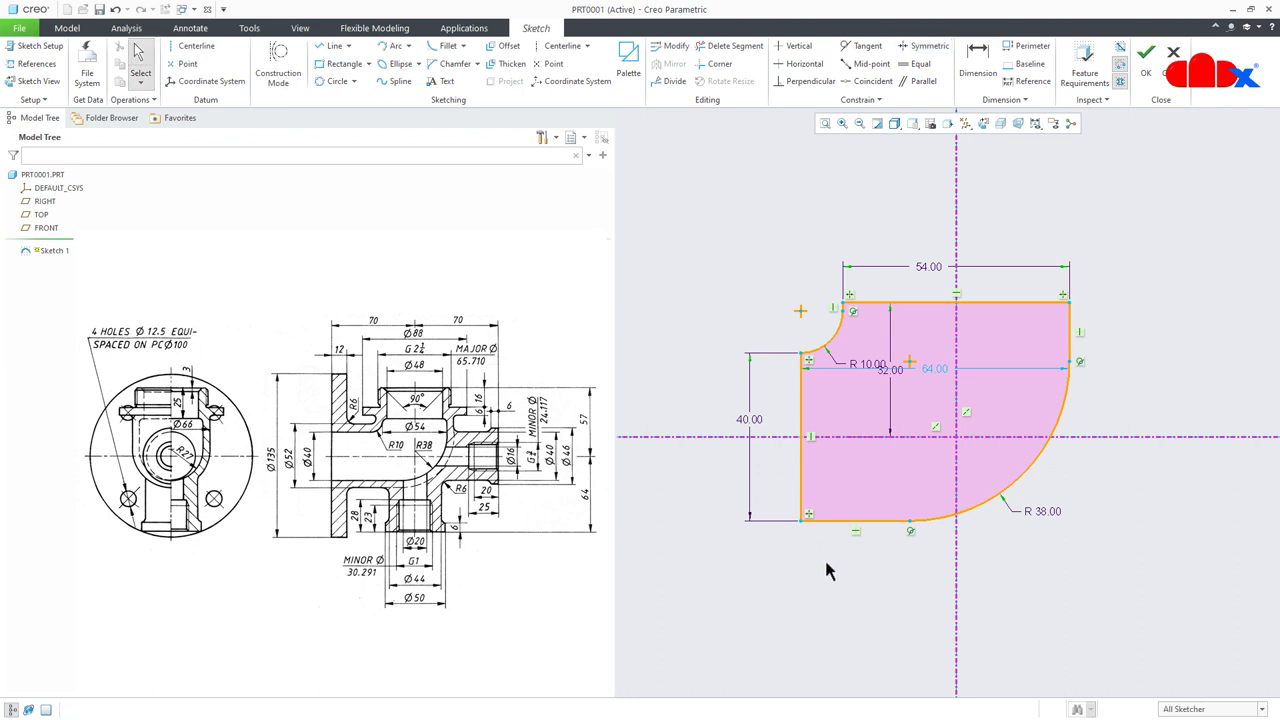
# Align the small arc's end vertically with its centre.
pyautogui.click(798, 46)
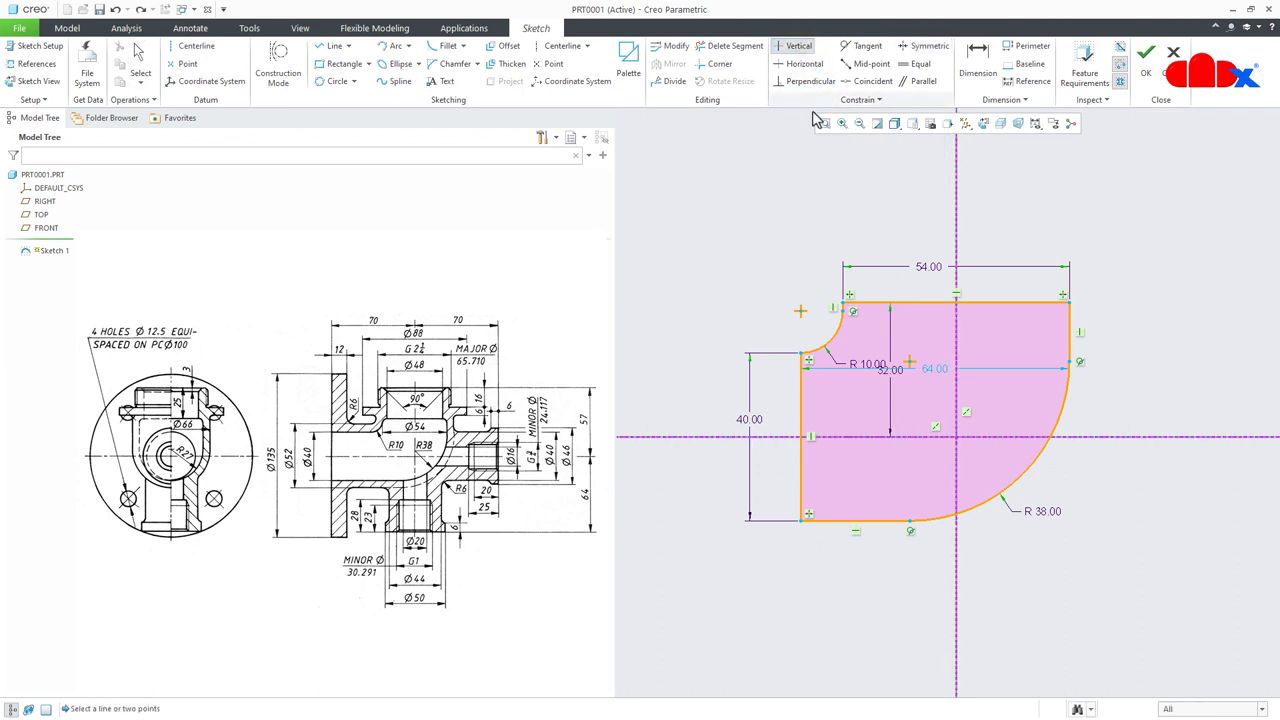
pyautogui.click(803, 312)
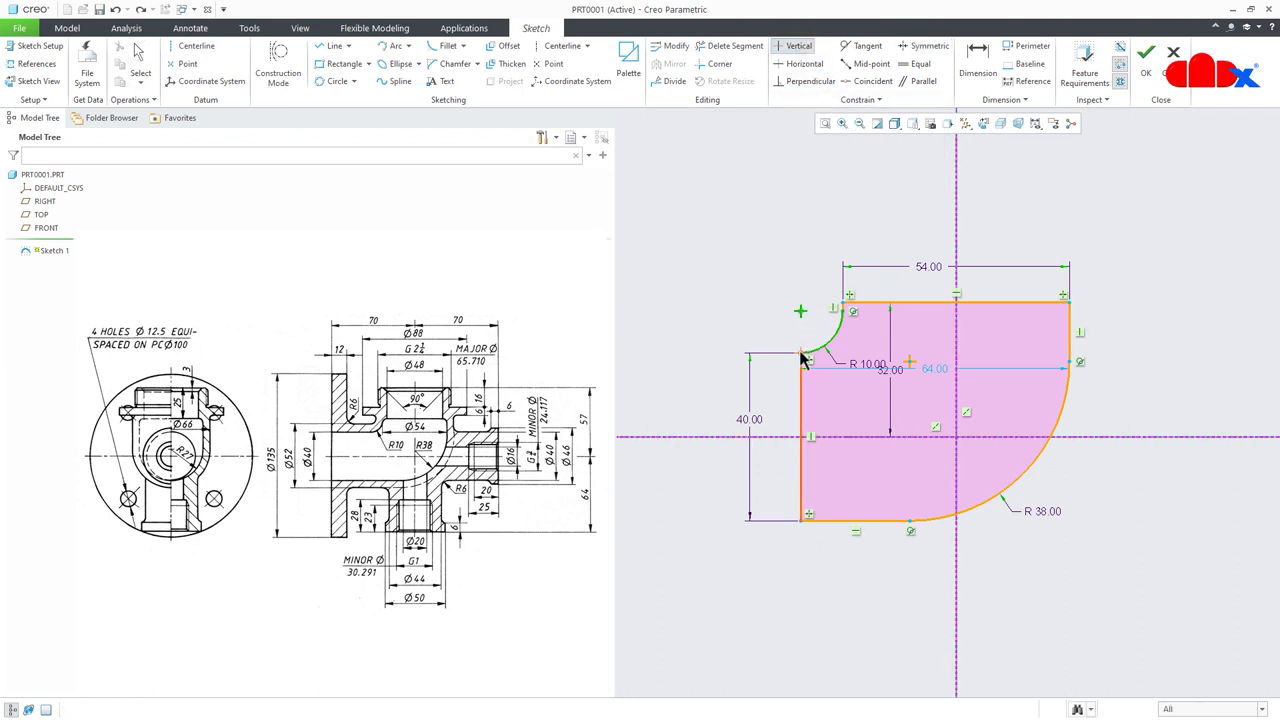
pyautogui.click(805, 359)
pyautogui.middleClick(876, 572)
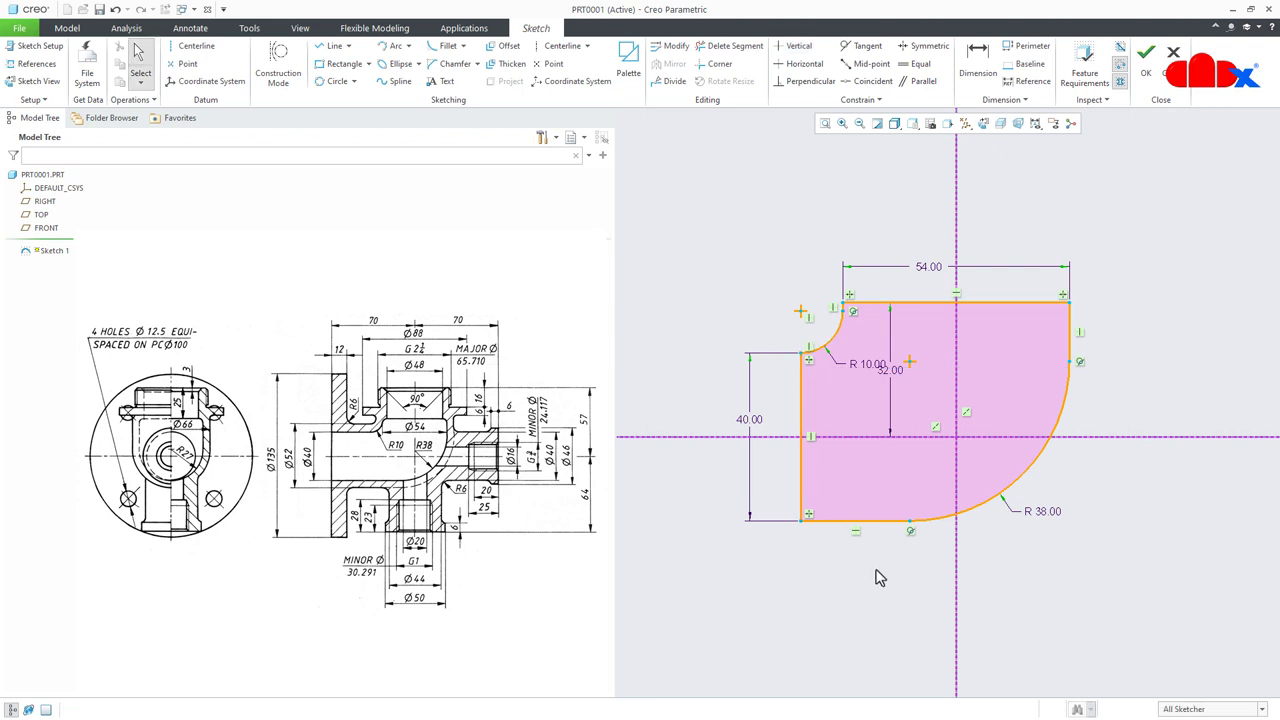
# Convert the left and top lines to construction geometry and finish Sketch 1.
pyautogui.click(803, 478)
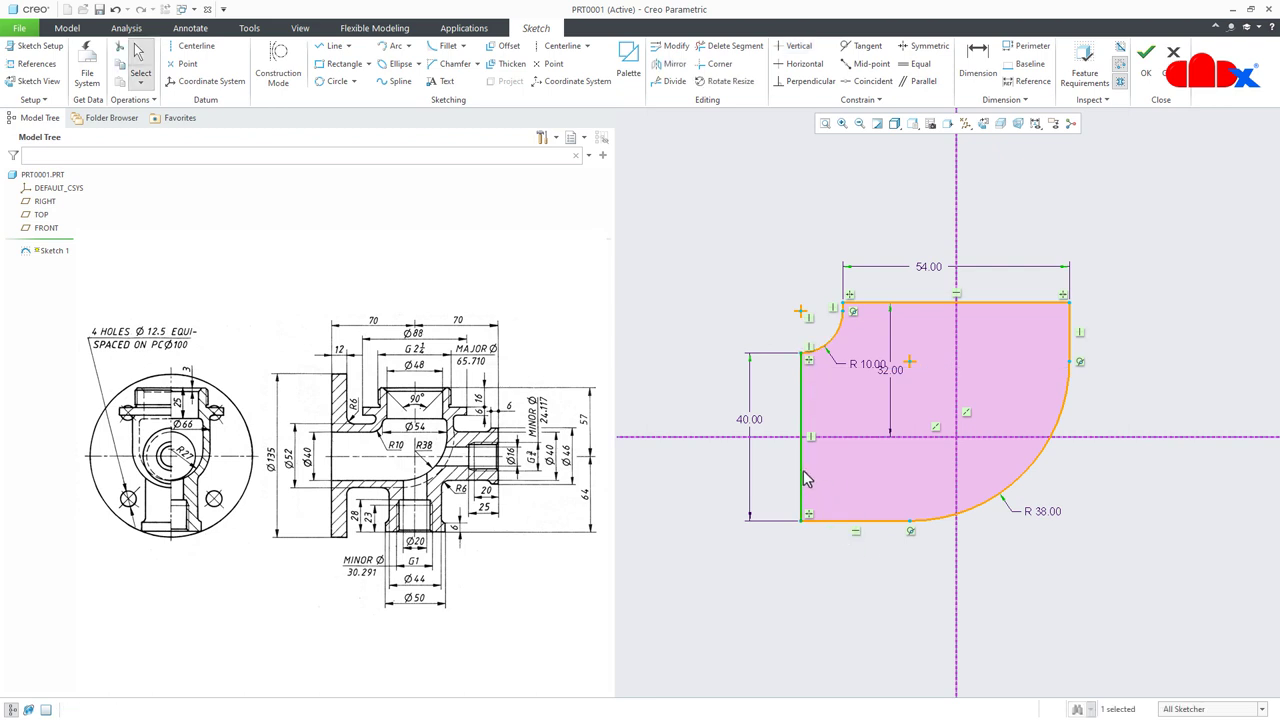
pyautogui.click(829, 427)
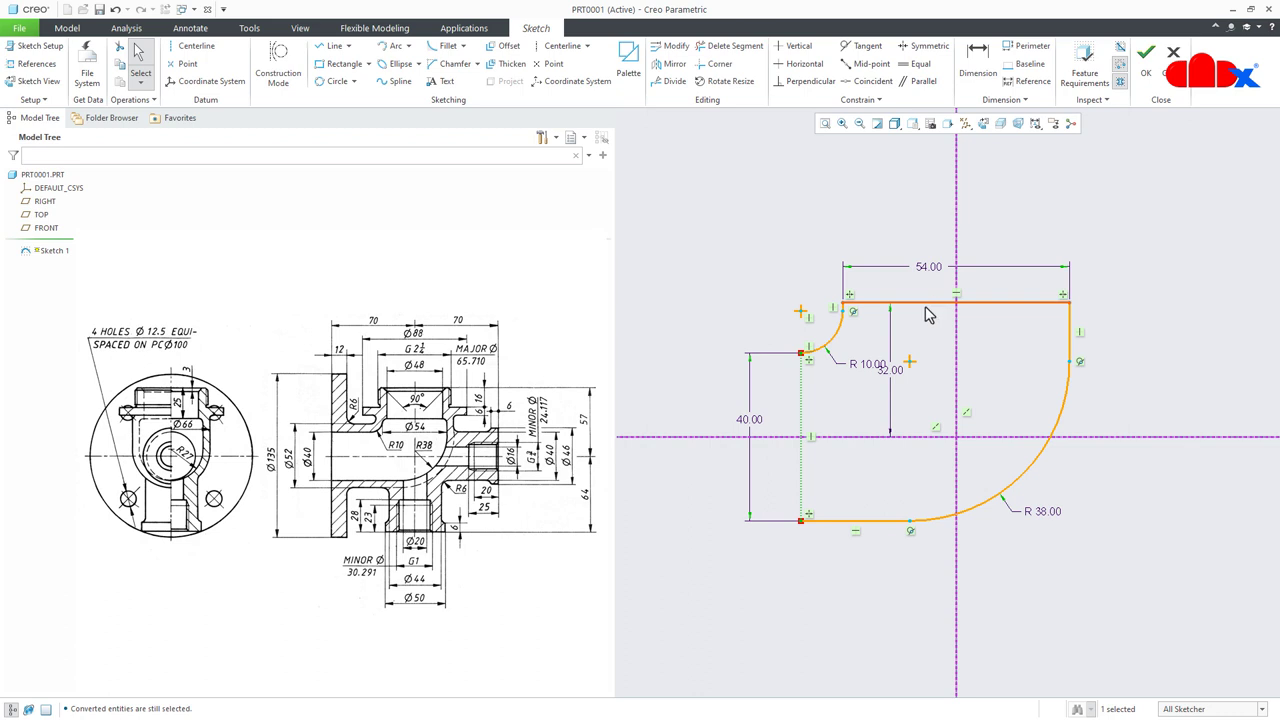
pyautogui.click(926, 310)
pyautogui.click(969, 224)
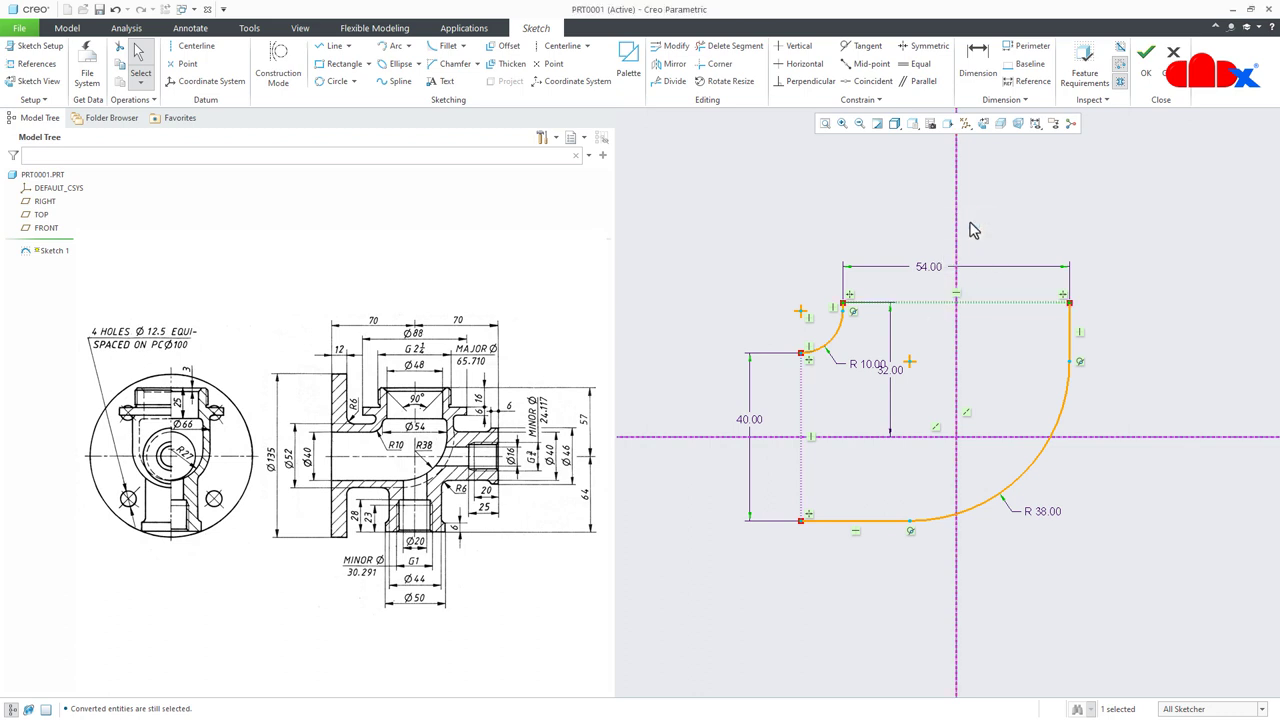
pyautogui.click(988, 352)
pyautogui.rightClick(988, 352)
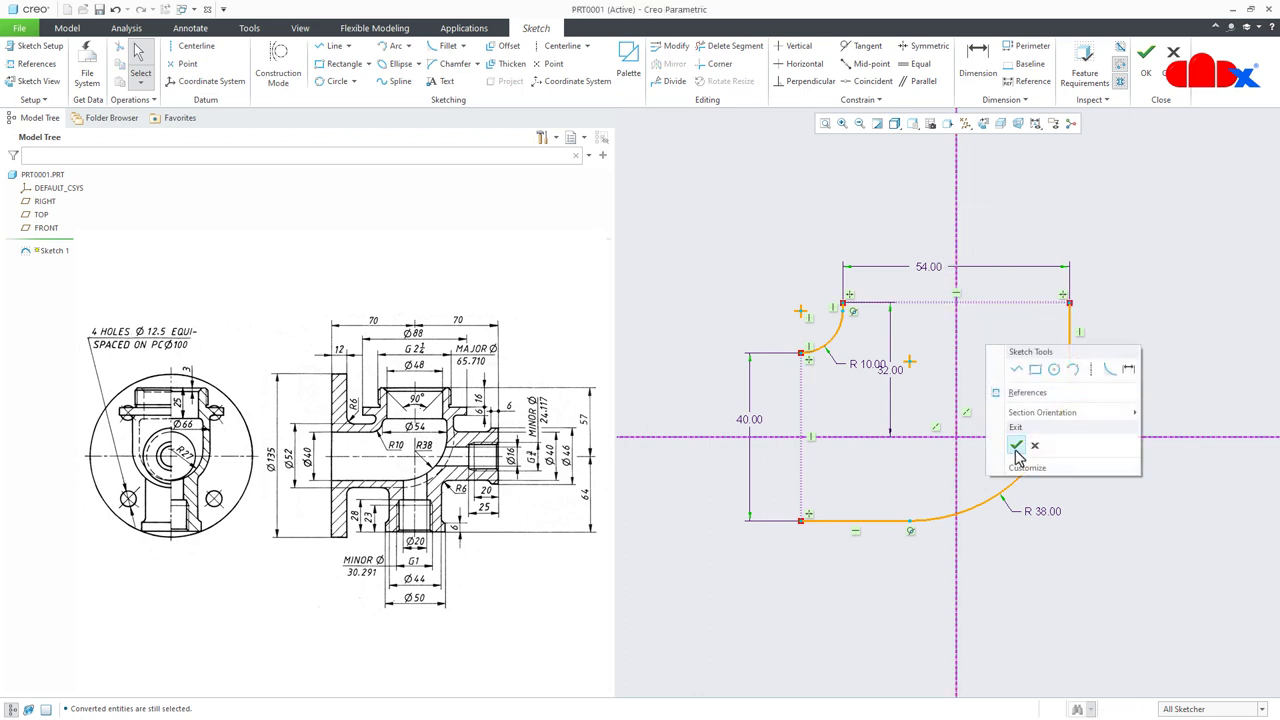
pyautogui.click(1013, 447)
pyautogui.click(1091, 624)
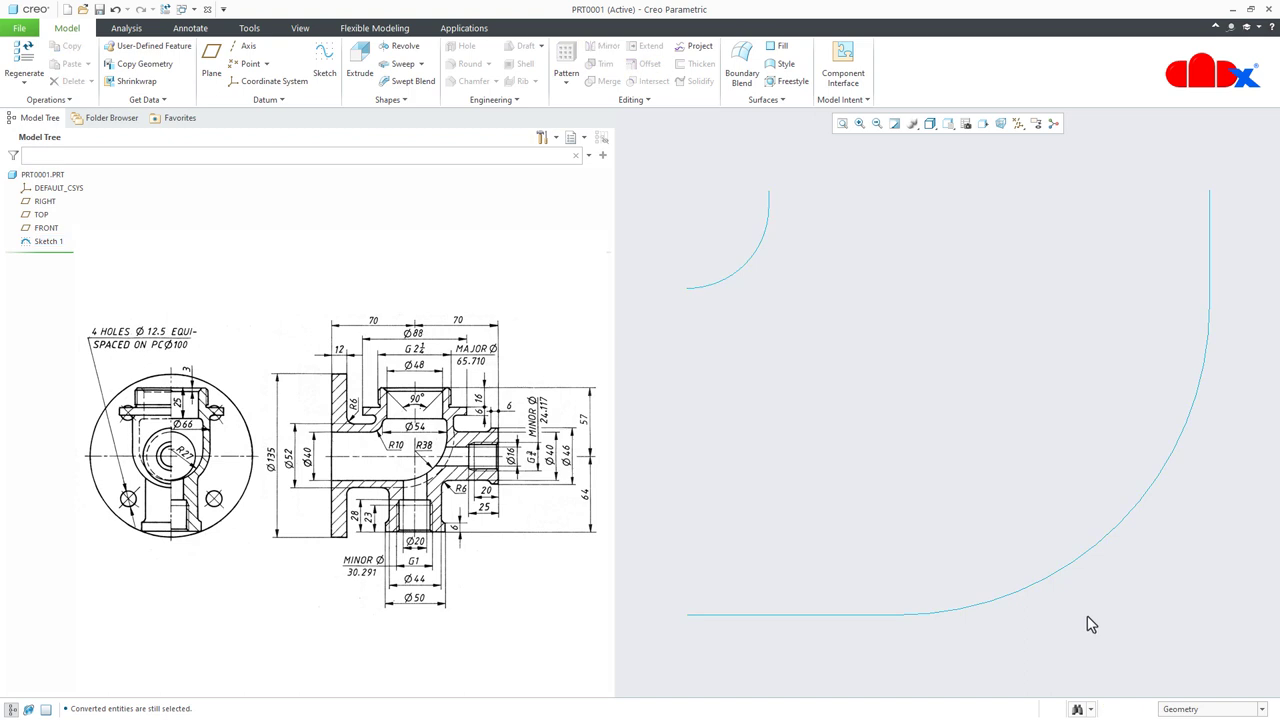
# Show Sketch 1 in default 3D orientation with all datum planes and the coordinate system visible.
pyautogui.hotkey('ctrl', 'd')
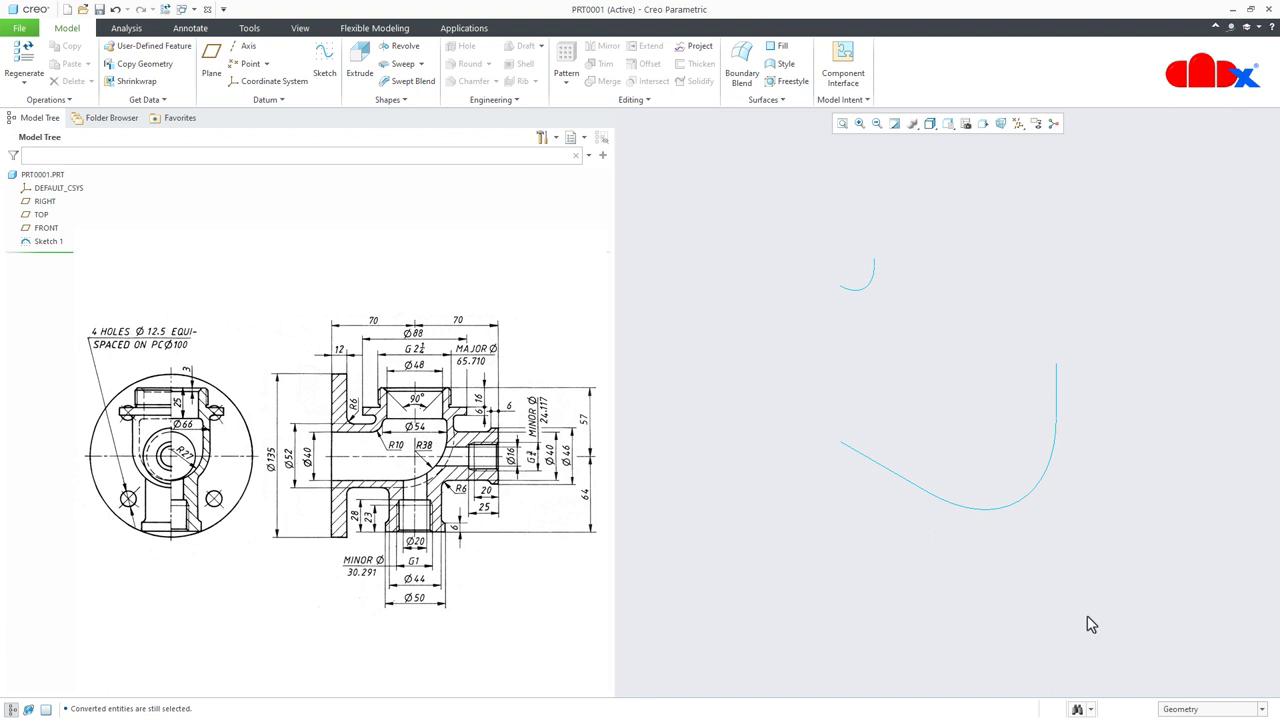
pyautogui.click(1018, 123)
pyautogui.click(1020, 141)
pyautogui.click(1124, 521)
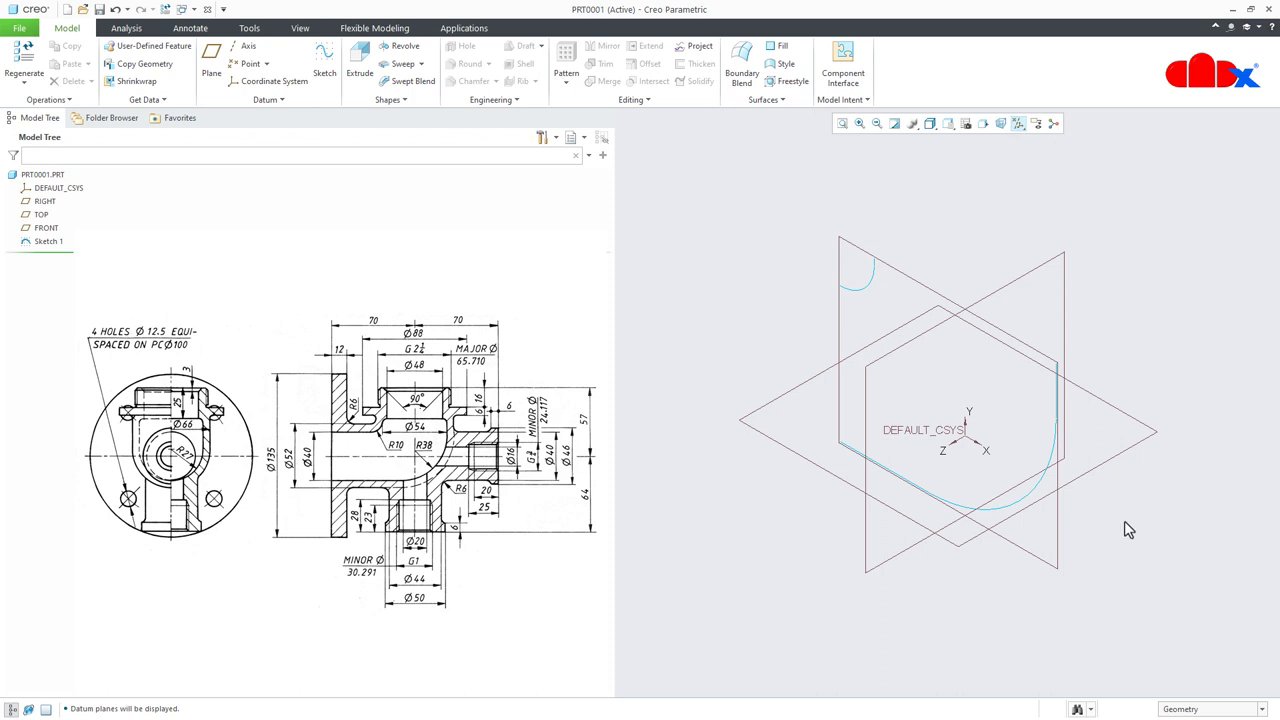
# Create datum plane DTM1 through the small arc's end, parallel to TOP.
pyautogui.click(211, 62)
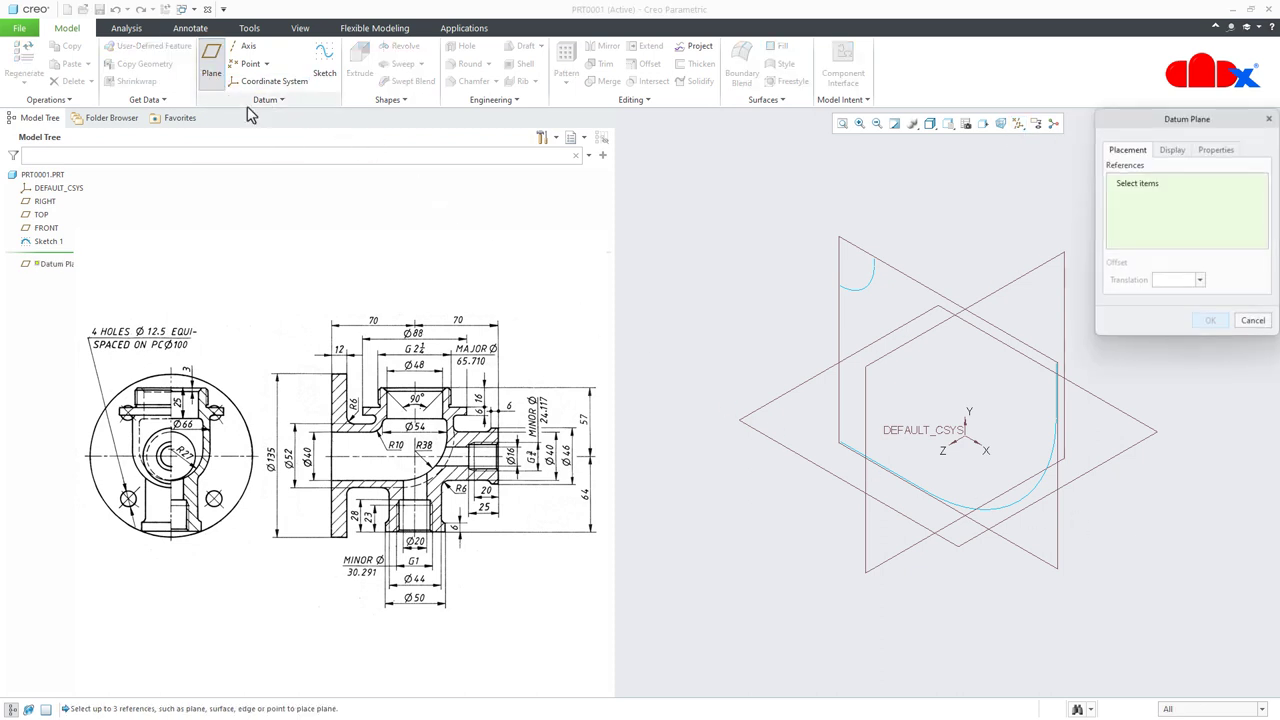
pyautogui.click(873, 260)
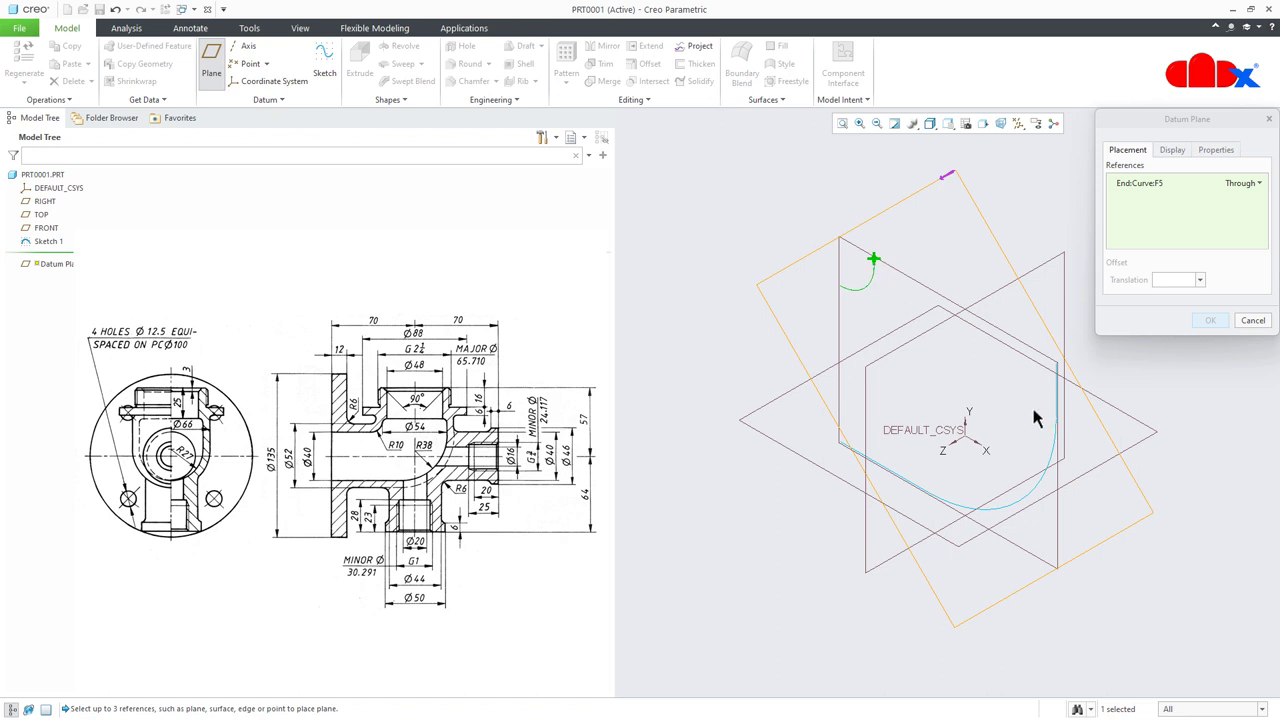
pyautogui.keyDown('ctrl'); pyautogui.click(1148, 438); pyautogui.keyUp('ctrl')
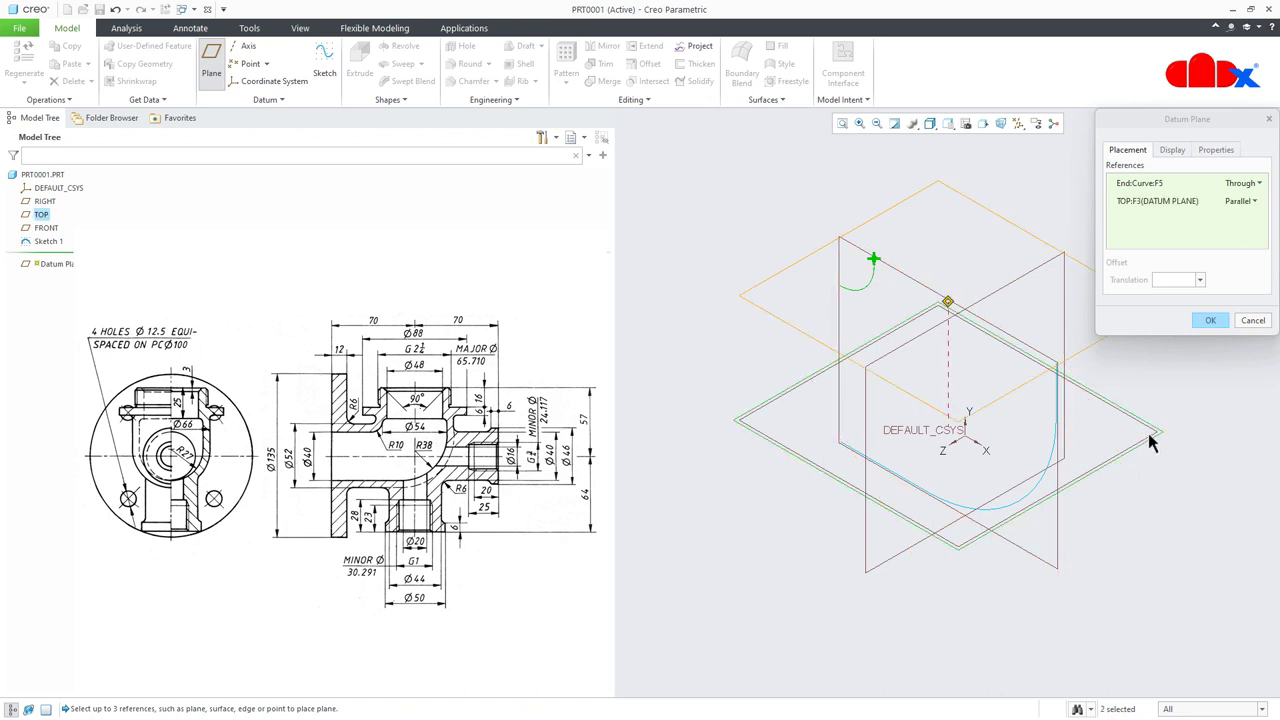
pyautogui.click(1209, 321)
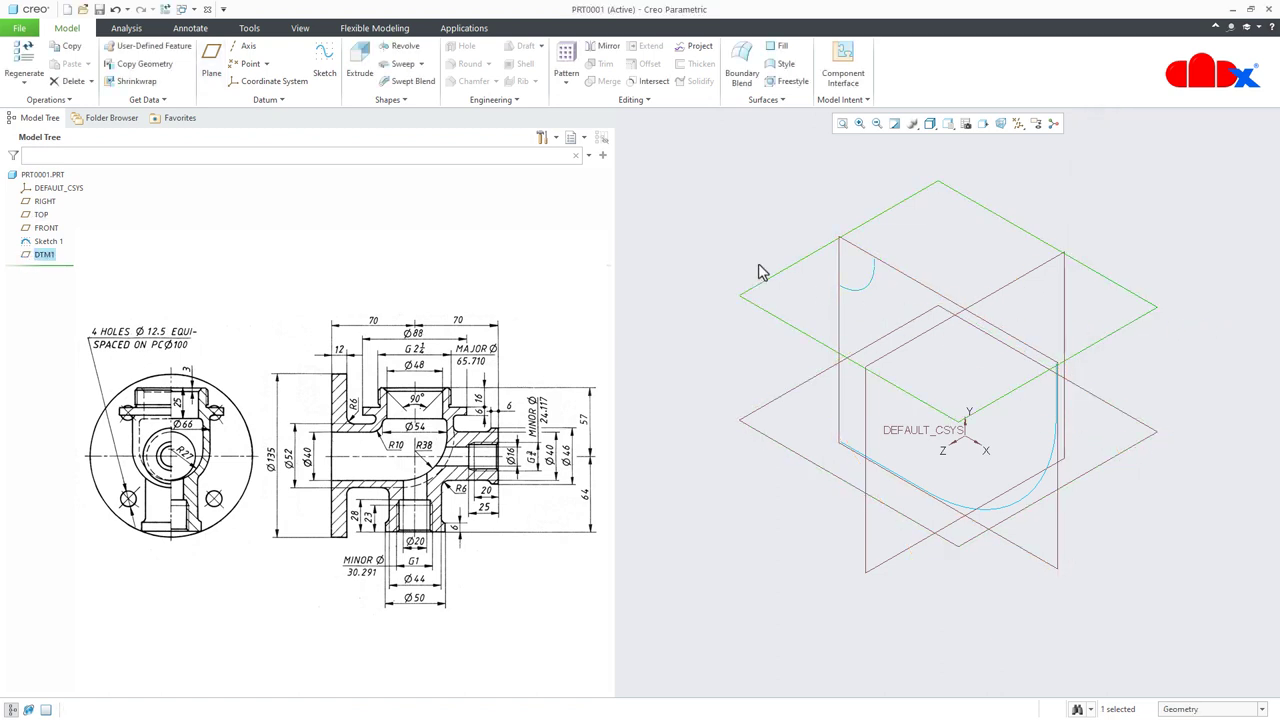
# Start Sketch 2 on DTM1, hide datum planes, and reference both Sketch 1 curve ends.
pyautogui.click(327, 66)
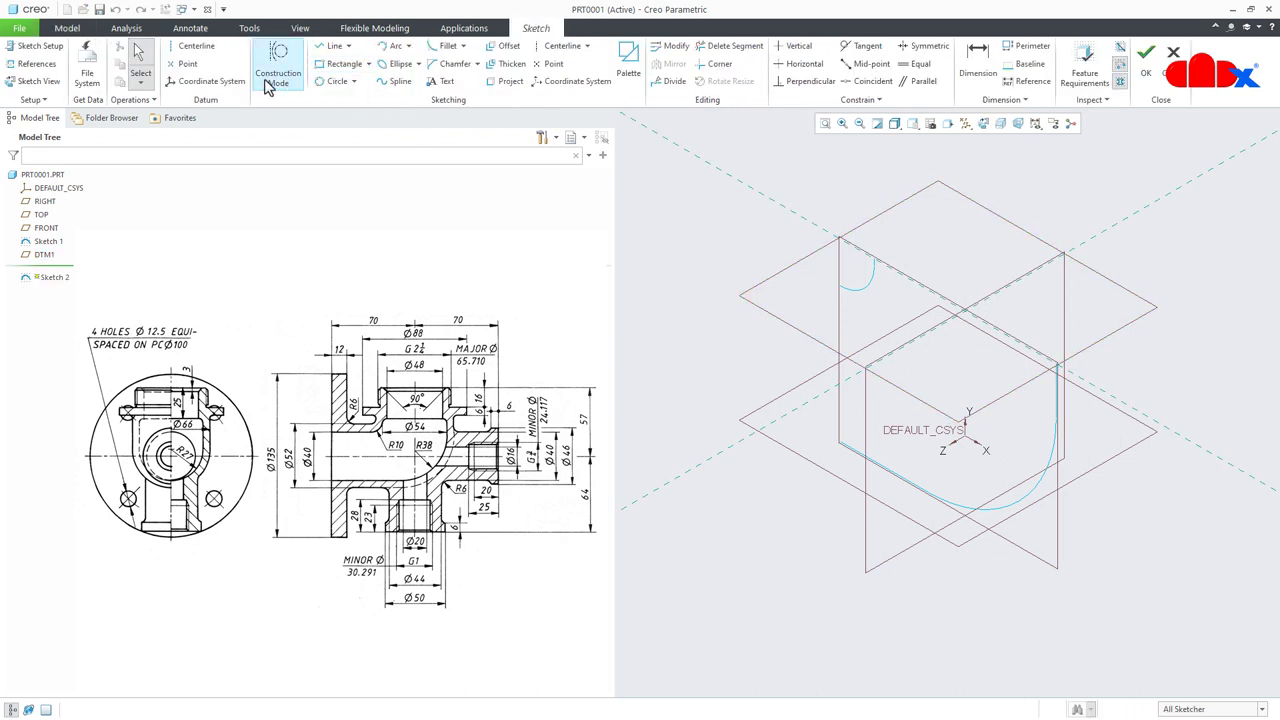
pyautogui.click(36, 63)
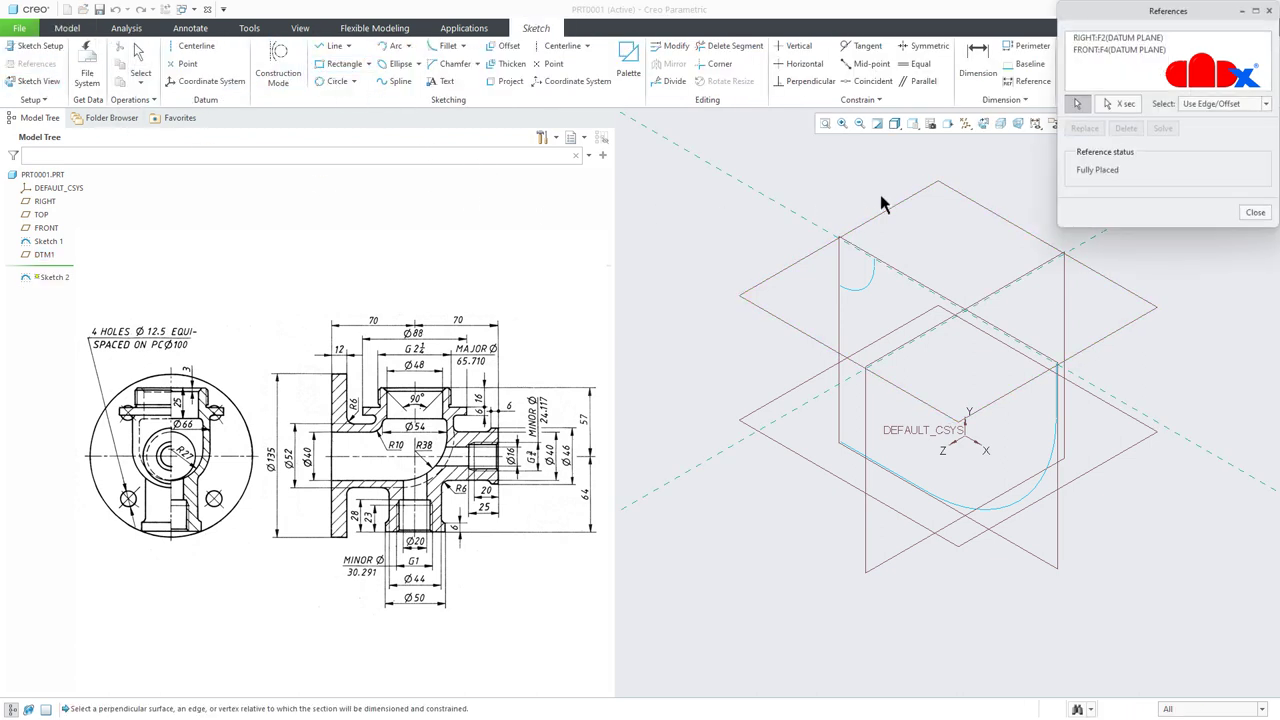
pyautogui.click(965, 123)
pyautogui.click(985, 200)
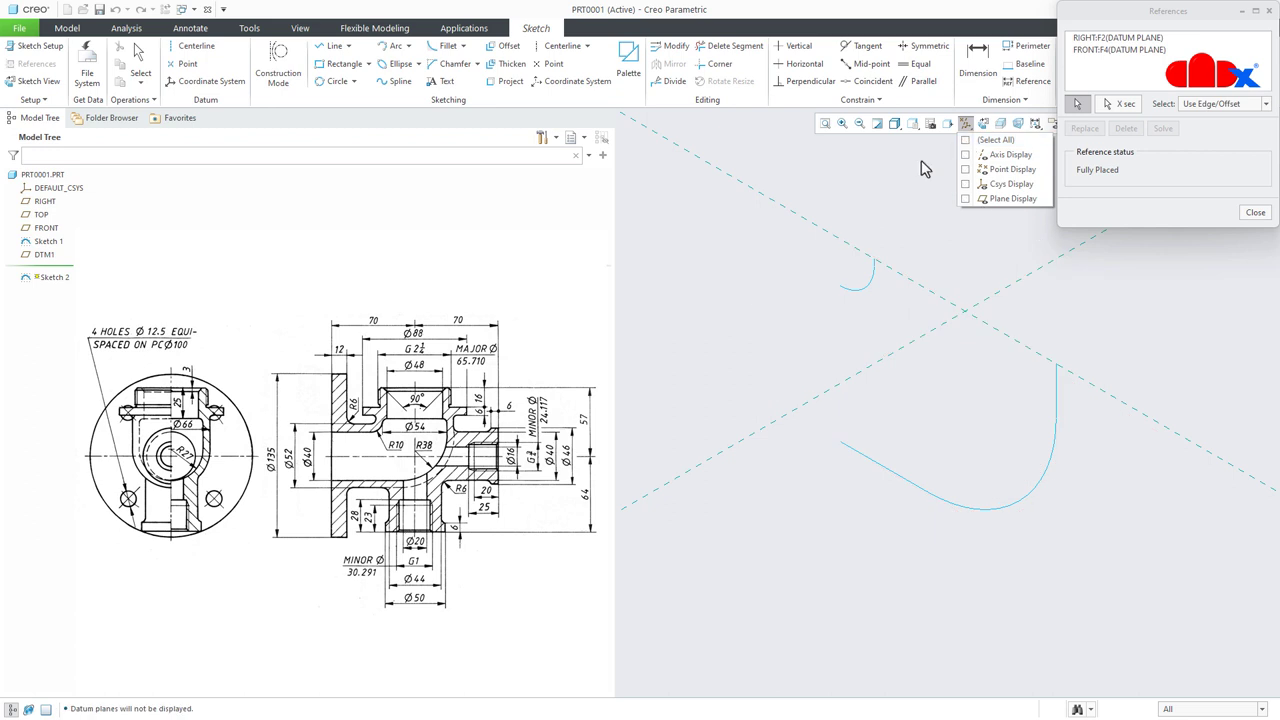
pyautogui.click(875, 263)
pyautogui.click(1060, 368)
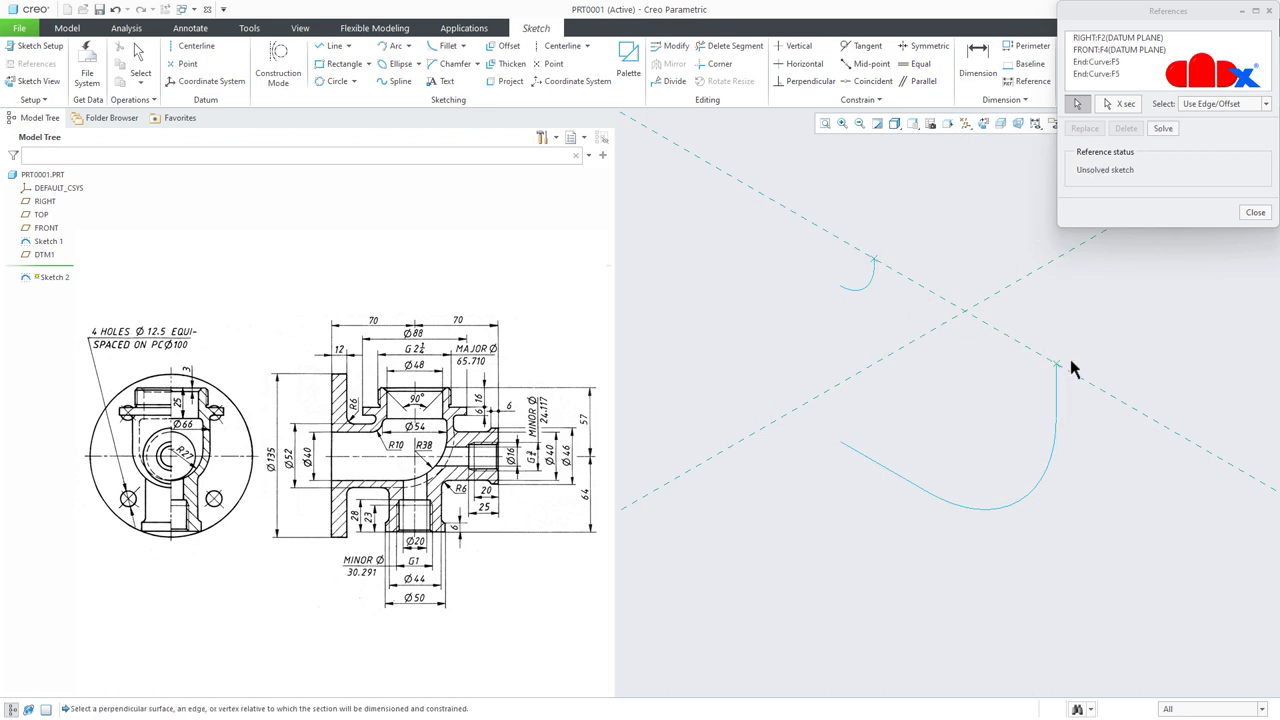
pyautogui.middleClick(1137, 354)
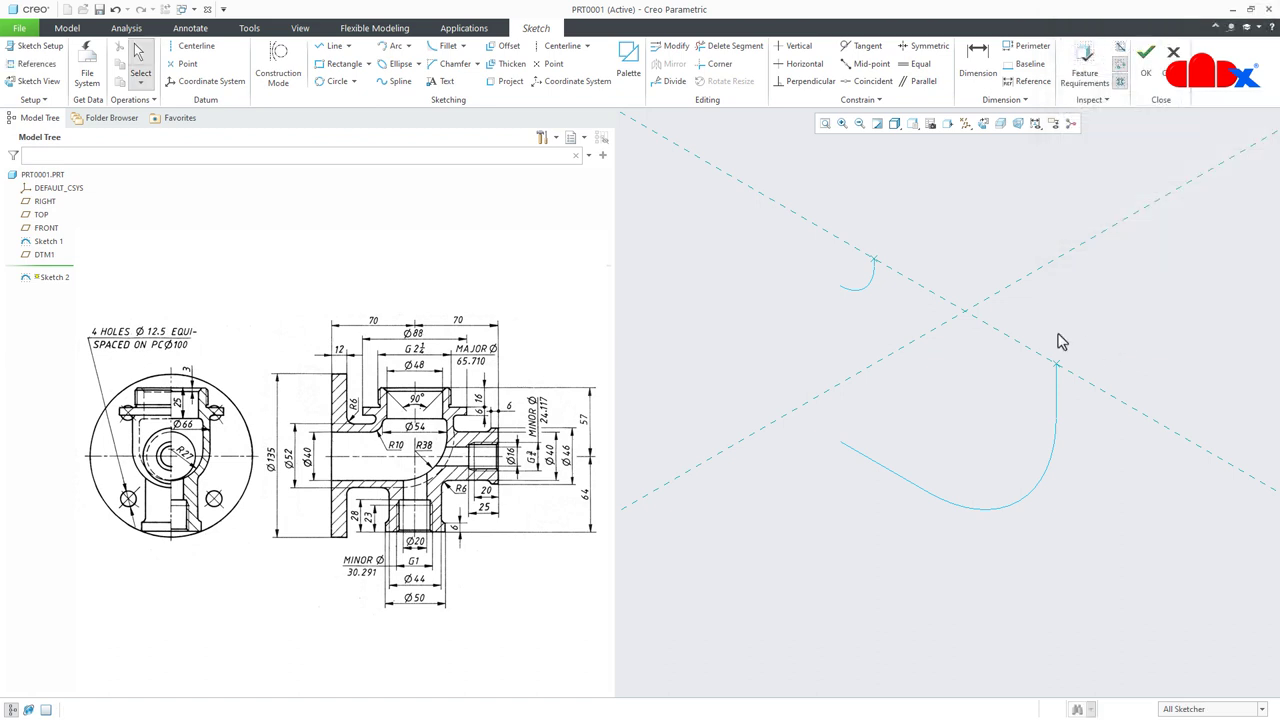
pyautogui.click(330, 86)
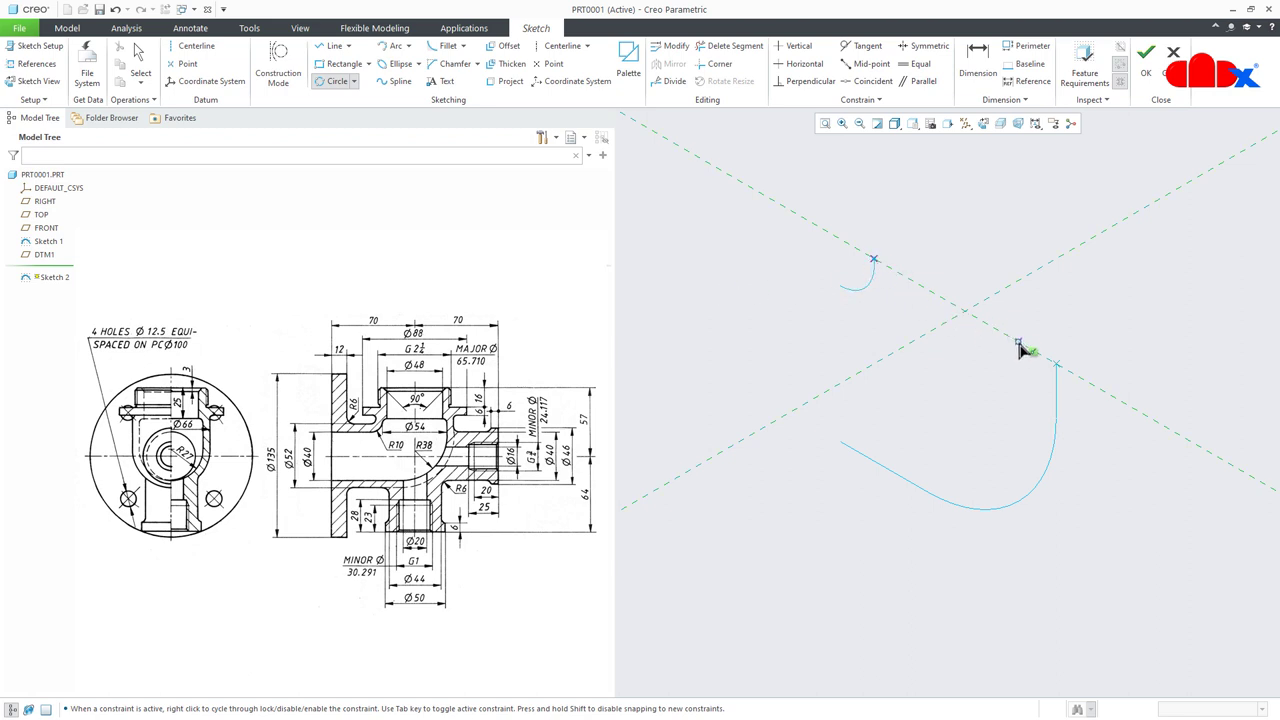
# Draw a circle through both curve ends and keep its Ø54 diameter as a reference dimension.
pyautogui.click(964, 312)
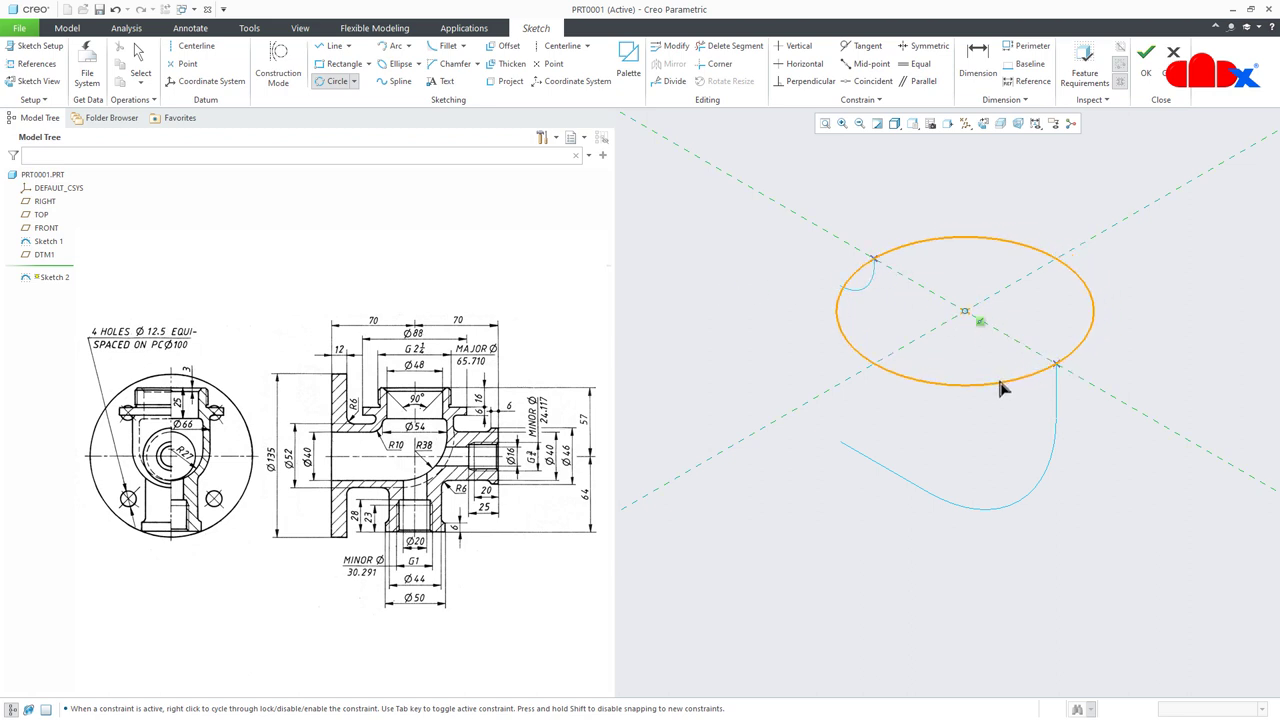
pyautogui.click(999, 382)
pyautogui.middleClick(1118, 451)
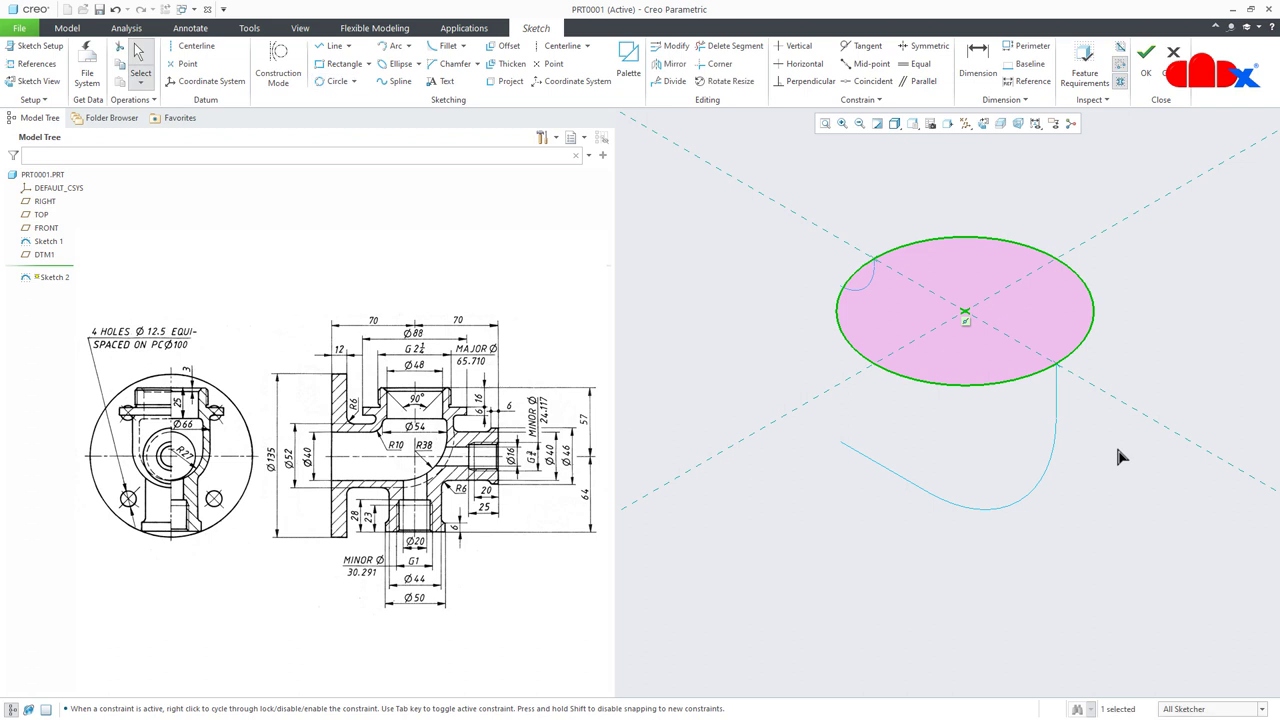
pyautogui.click(978, 62)
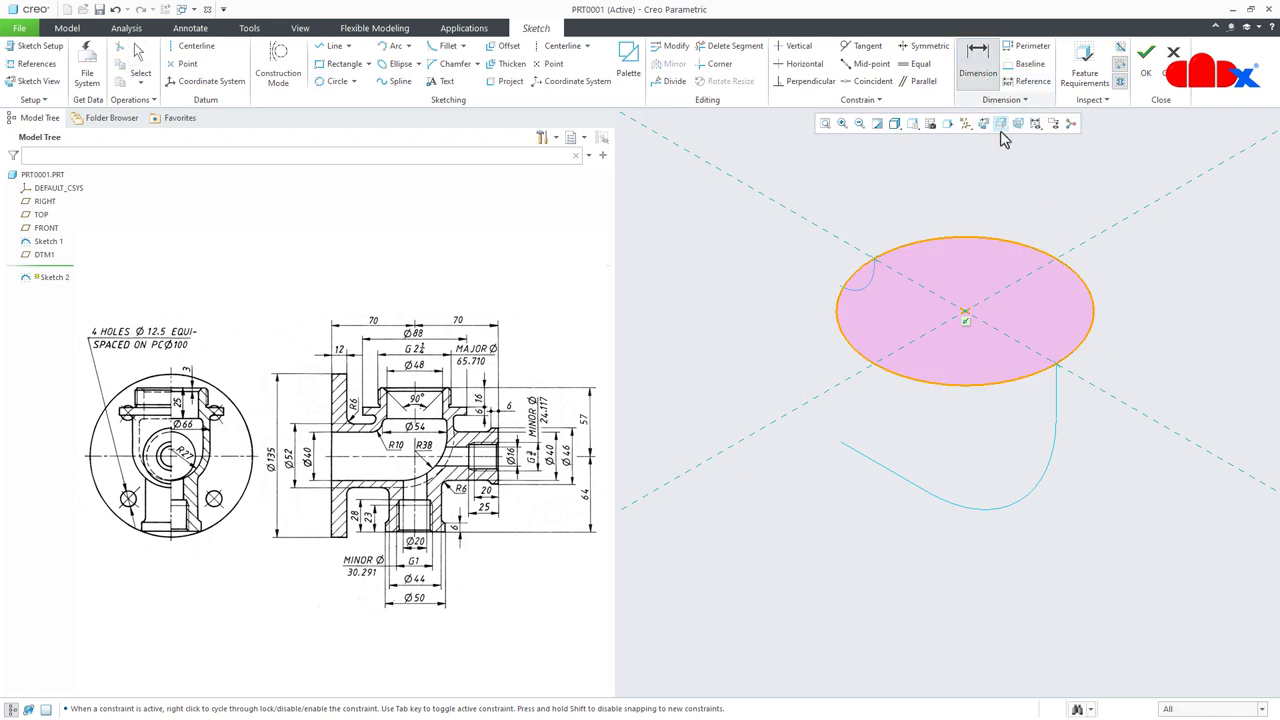
pyautogui.doubleClick(1014, 250)
pyautogui.middleClick(1029, 221)
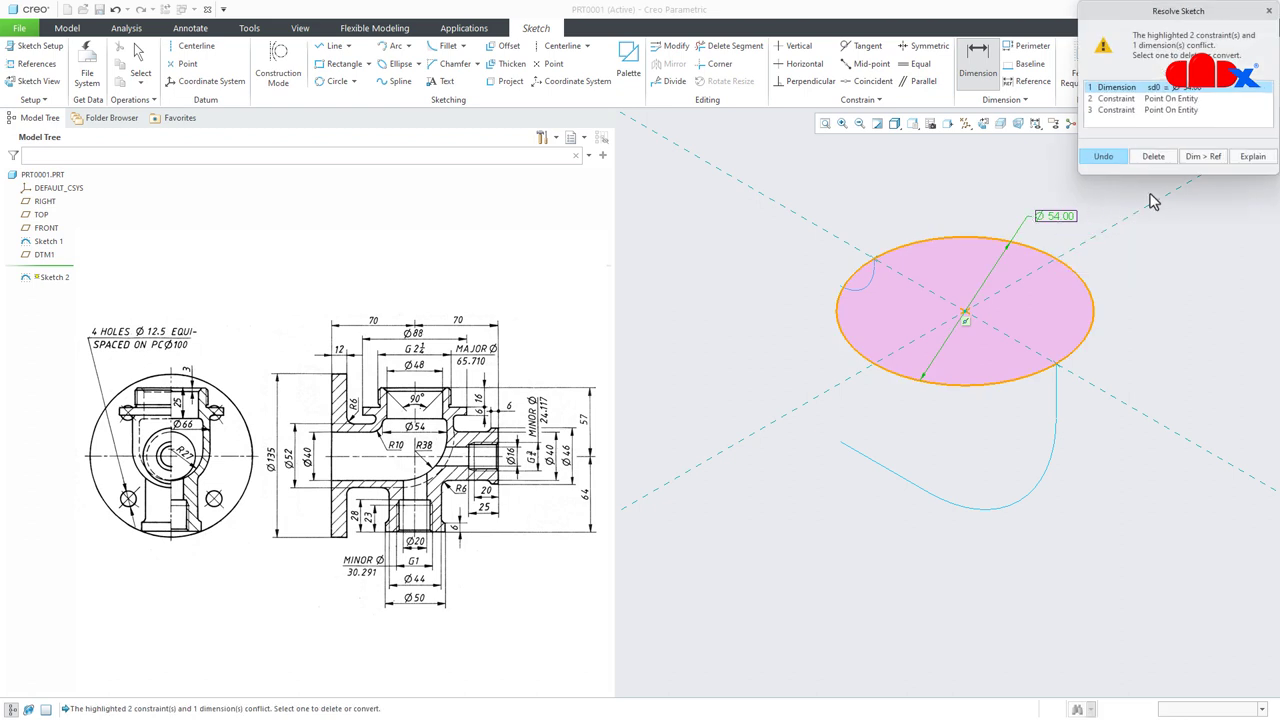
pyautogui.click(1203, 156)
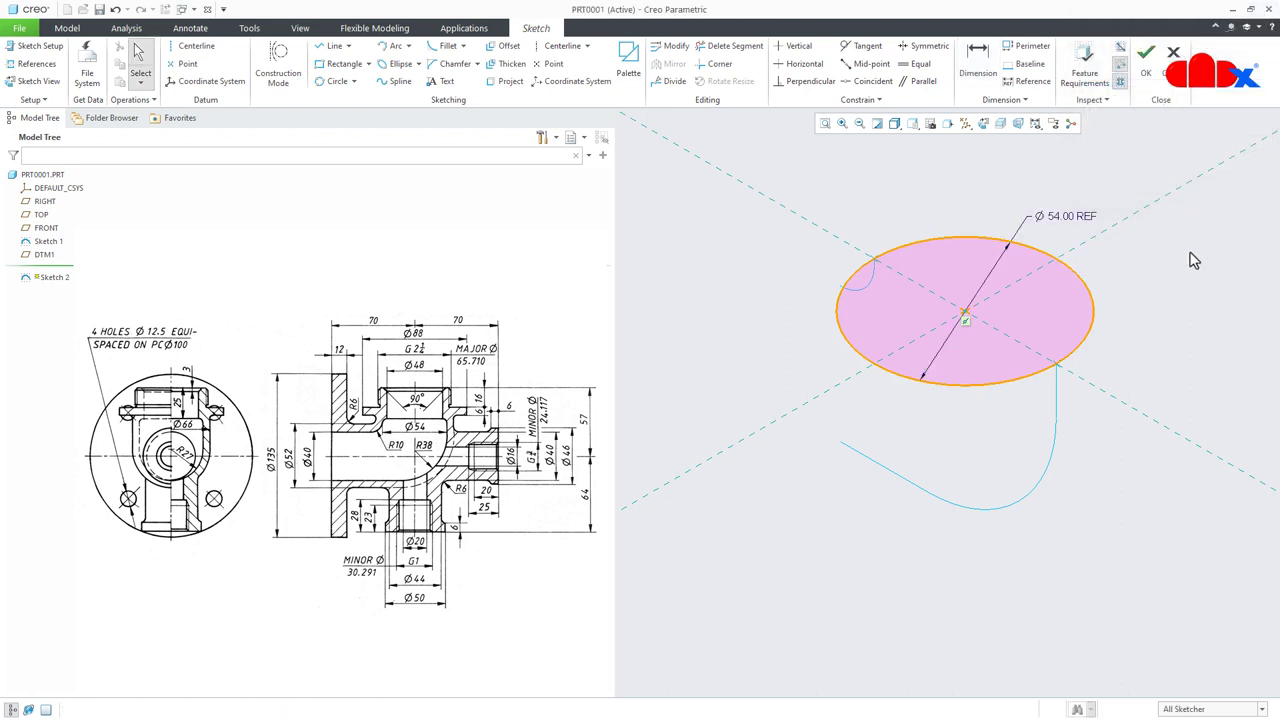
# Finish Sketch 2 and show all datum planes and the coordinate system again.
pyautogui.rightClick(1193, 260)
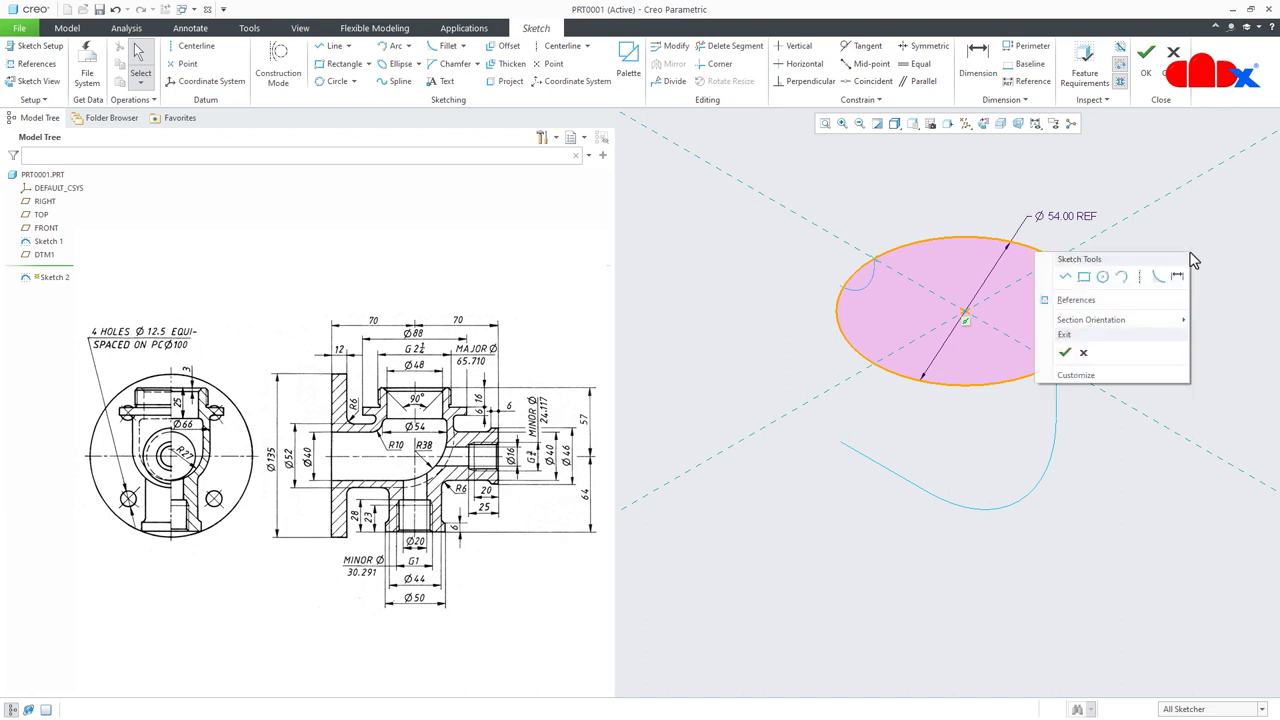
pyautogui.click(1065, 355)
pyautogui.click(1108, 424)
pyautogui.moveTo(1111, 420); pyautogui.dragTo(1143, 392, button='middle')
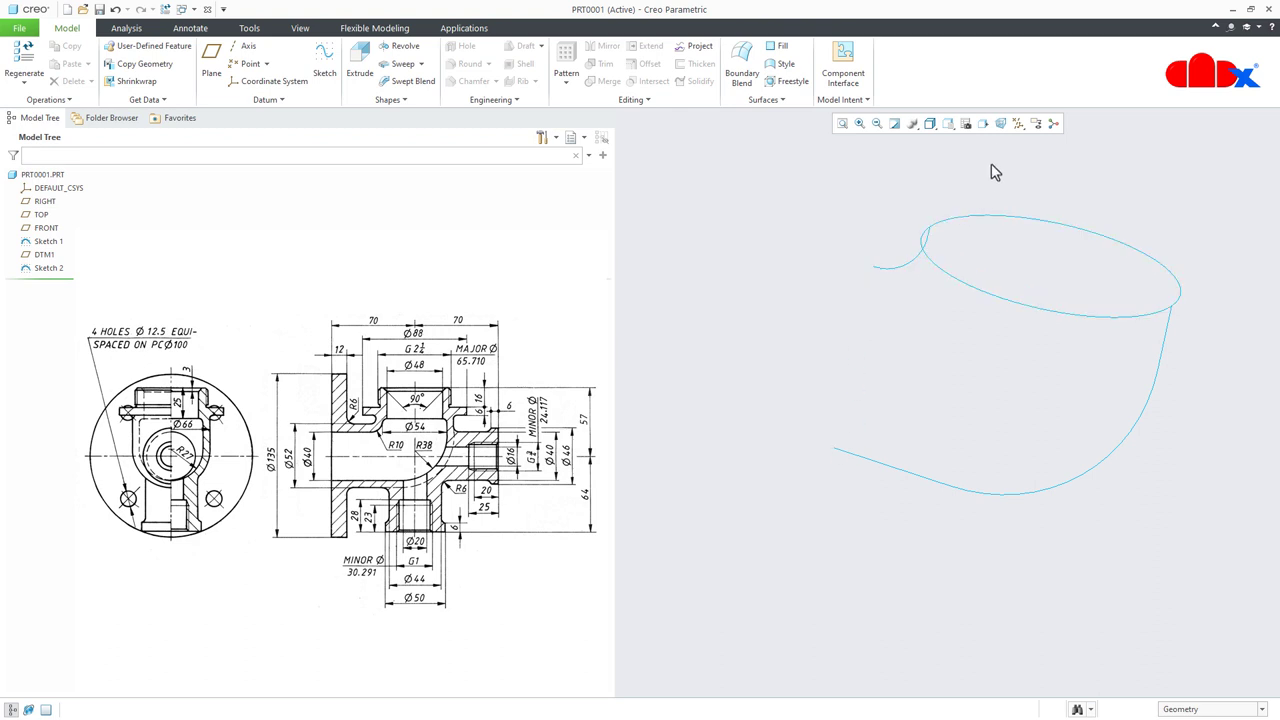
pyautogui.click(1018, 124)
pyautogui.click(1020, 139)
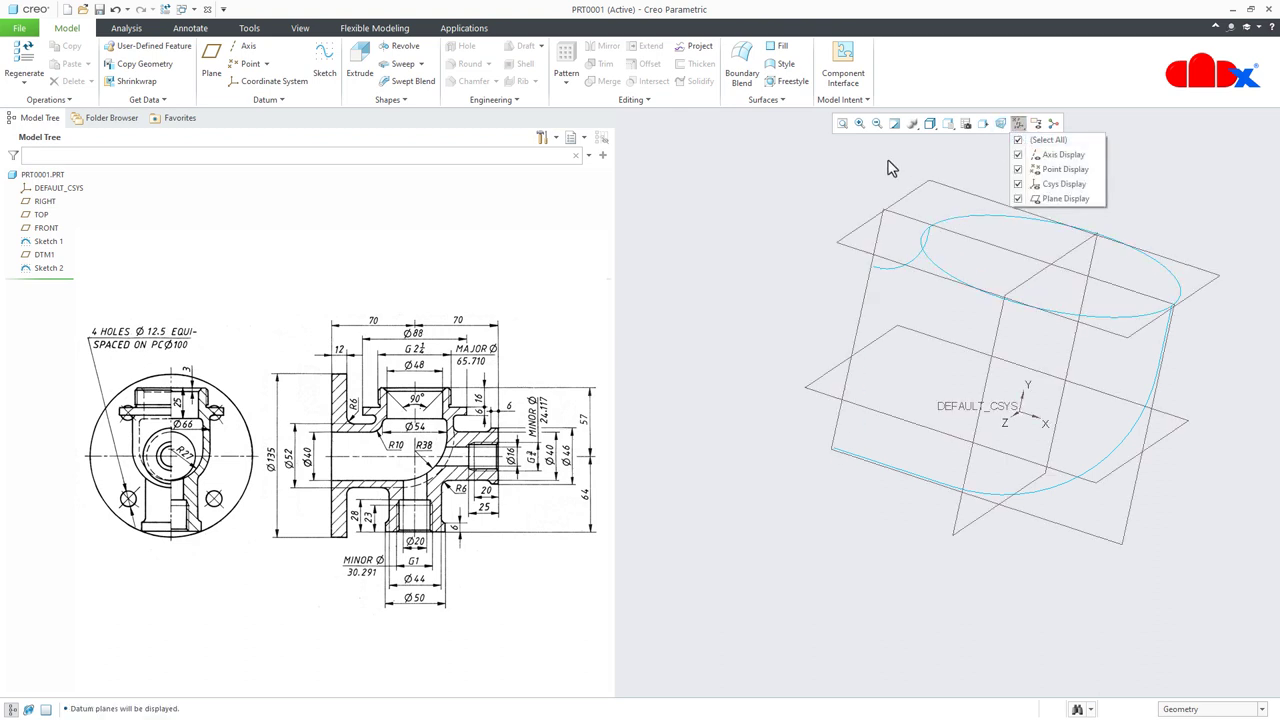
pyautogui.click(211, 60)
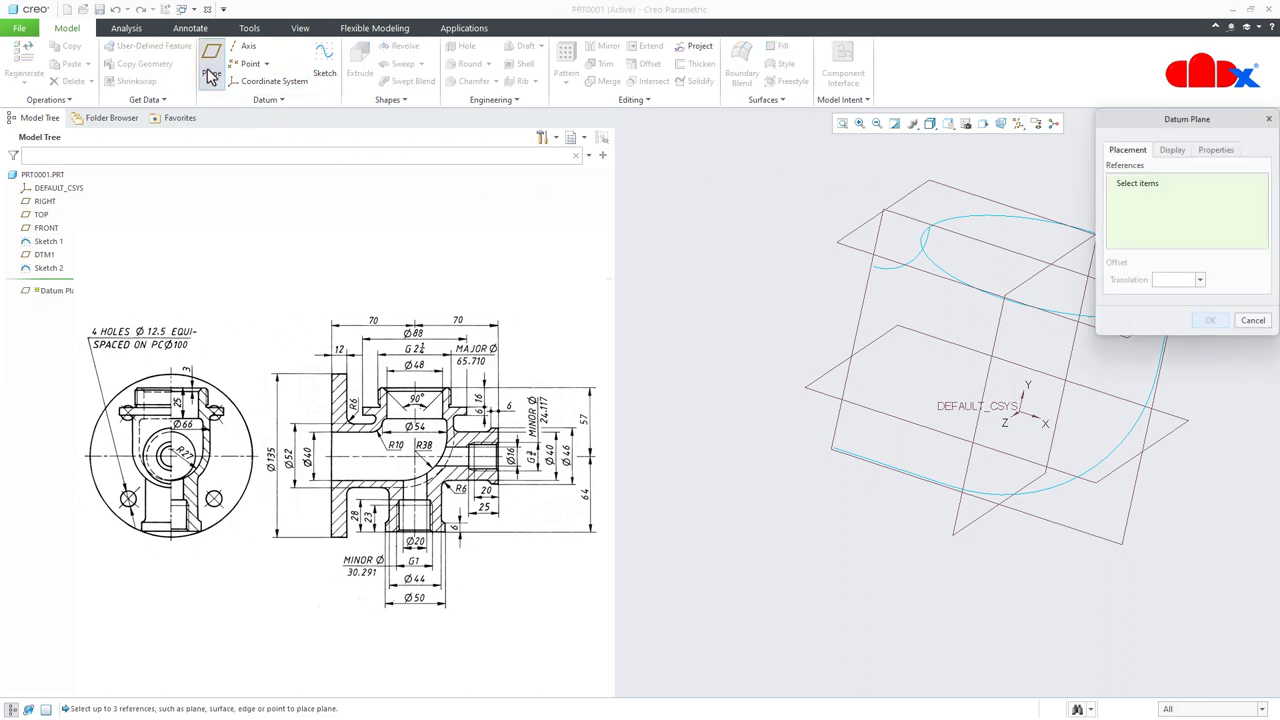
# Create datum plane DTM2 through the curve's end point, parallel to RIGHT.
pyautogui.click(873, 270)
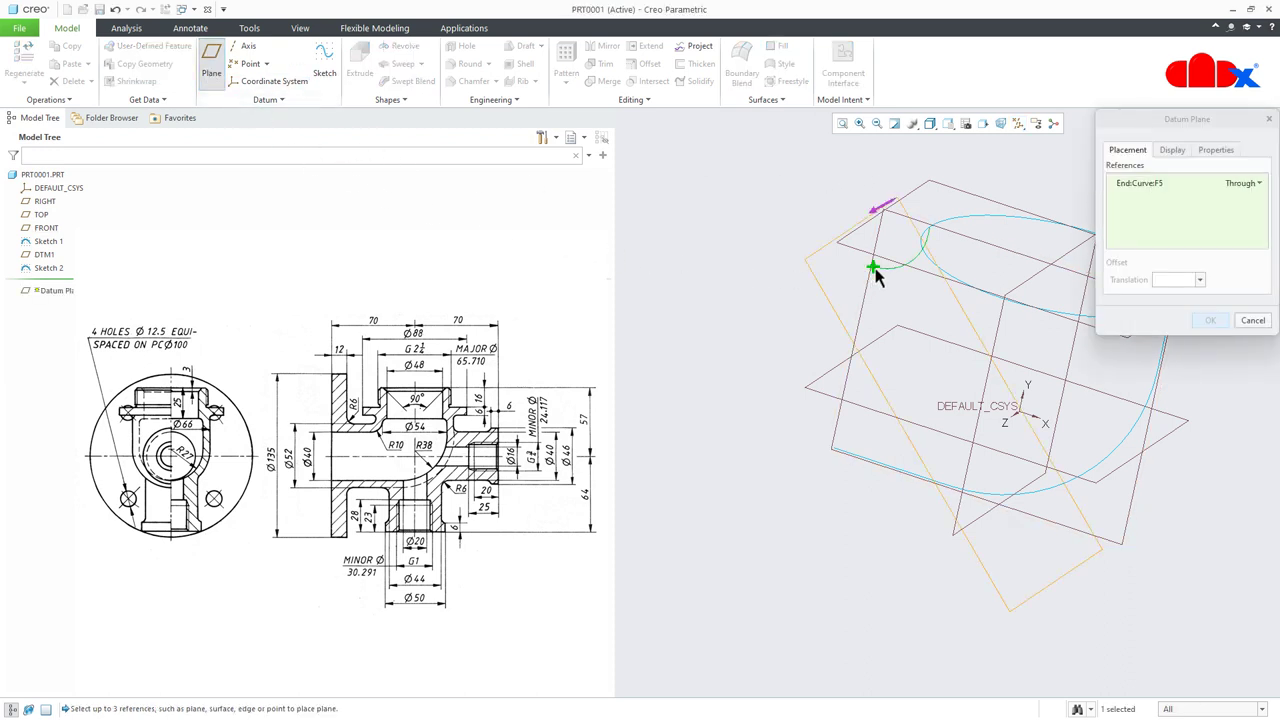
pyautogui.keyDown('ctrl'); pyautogui.click(1004, 331); pyautogui.keyUp('ctrl')
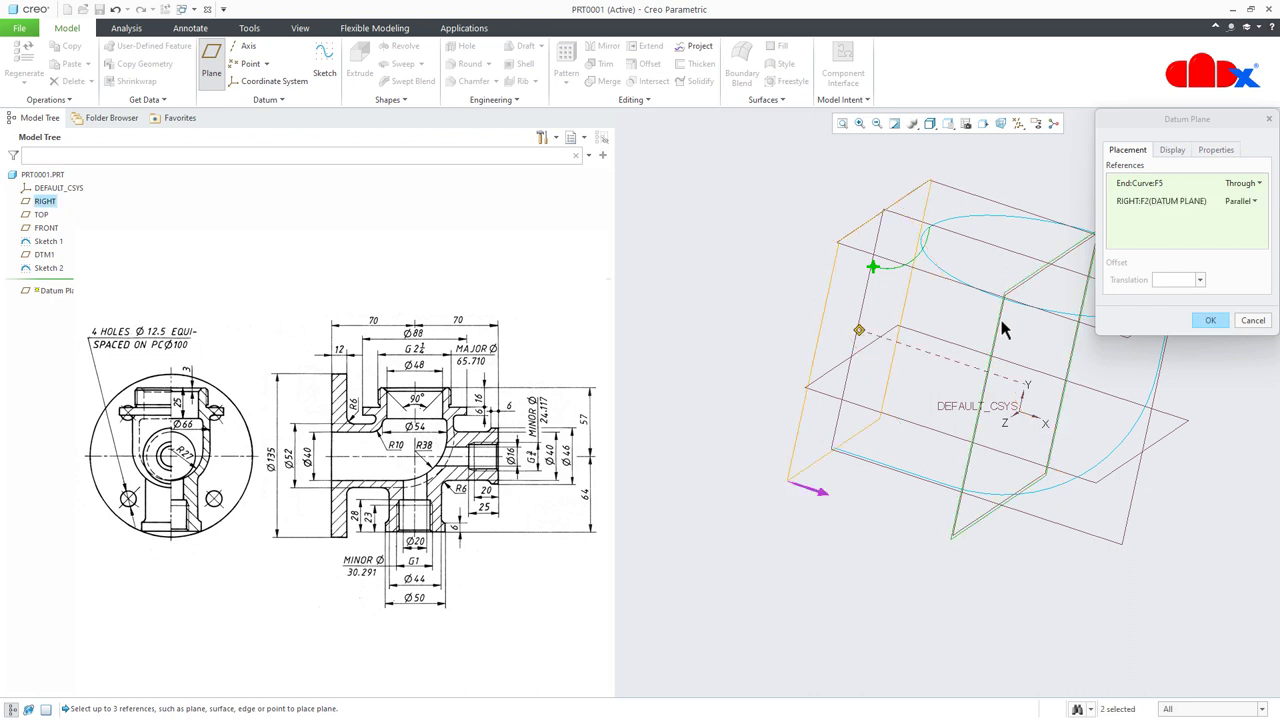
pyautogui.click(1207, 322)
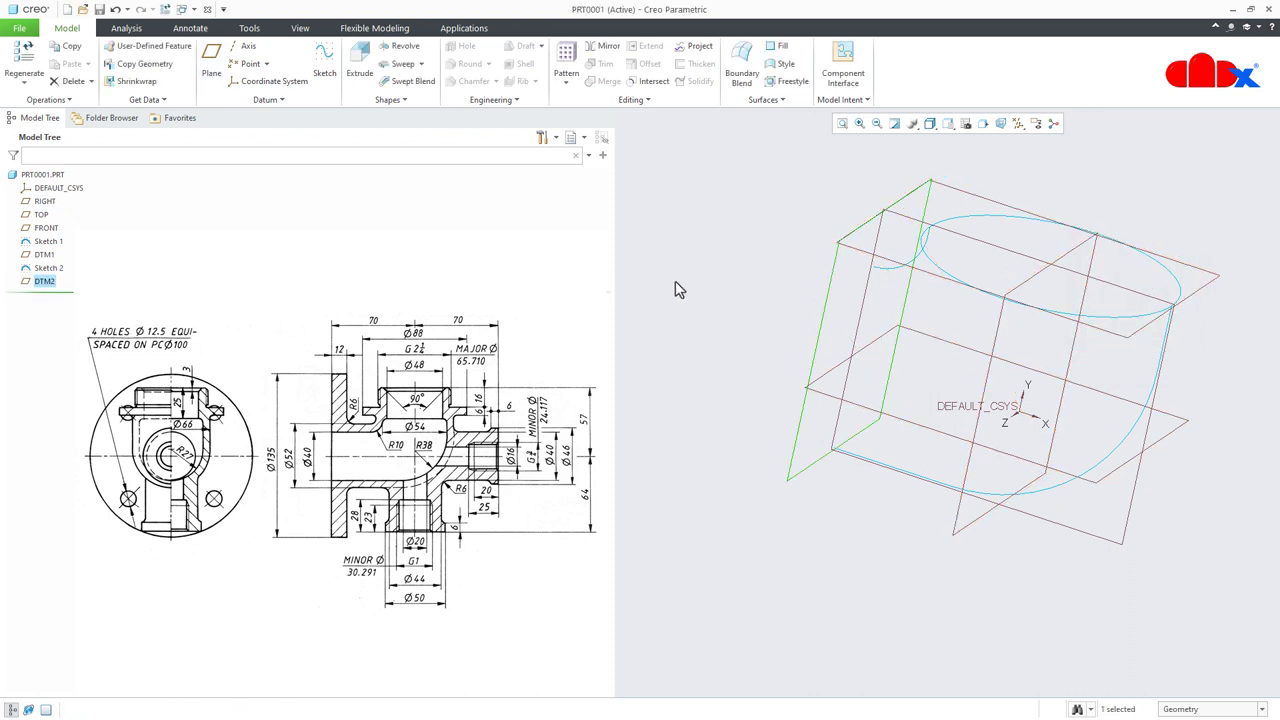
# Start a sketch on DTM2 with datums hidden and both curve ends as references.
pyautogui.click(325, 62)
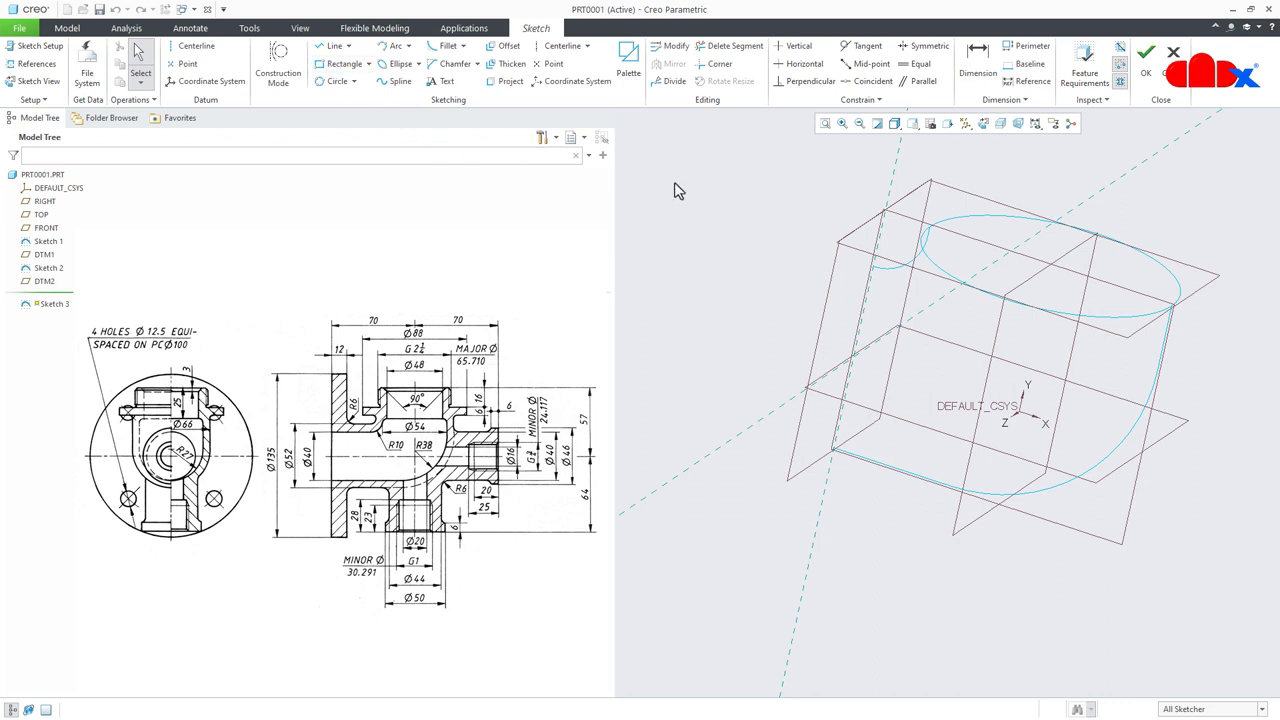
pyautogui.click(965, 123)
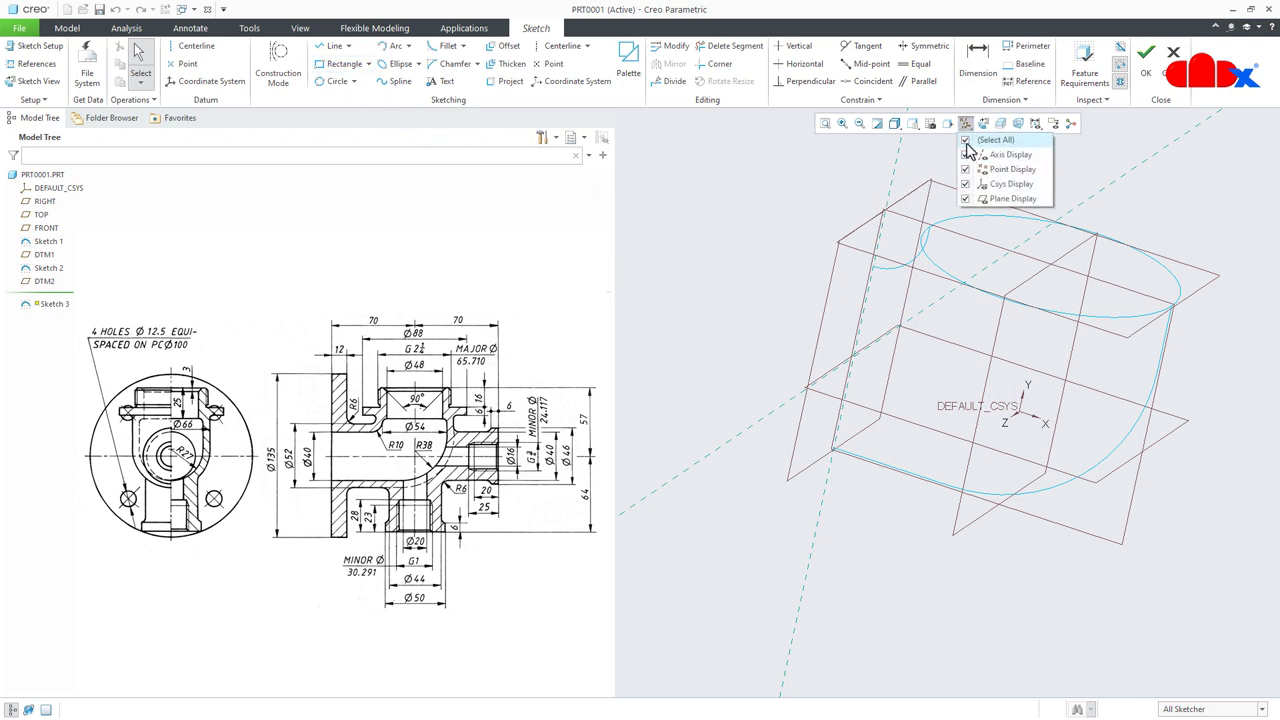
pyautogui.click(963, 141)
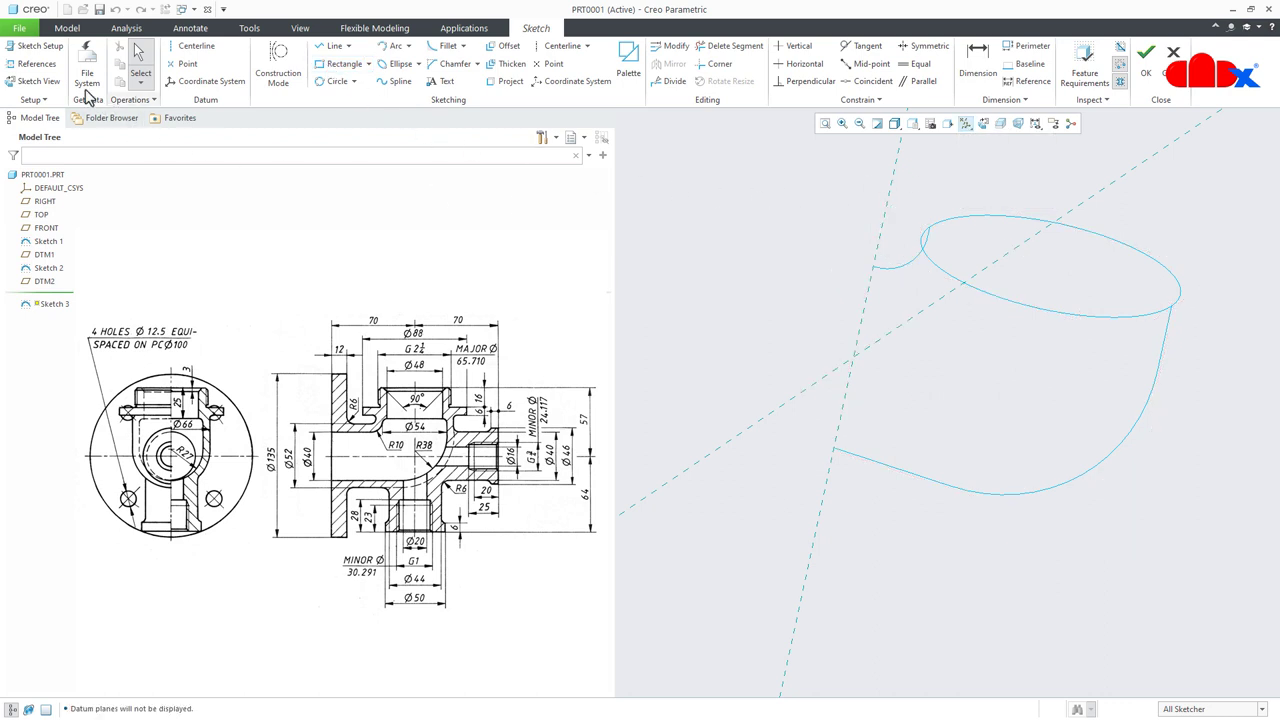
pyautogui.click(50, 66)
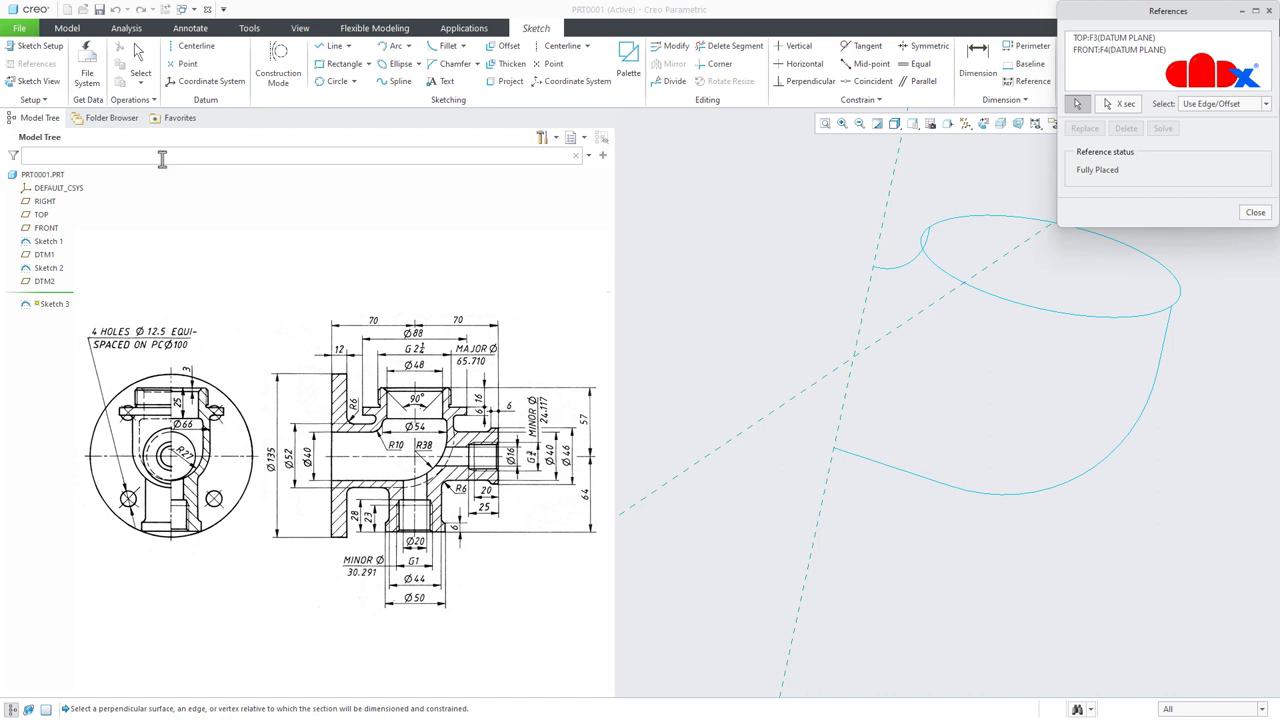
pyautogui.click(873, 270)
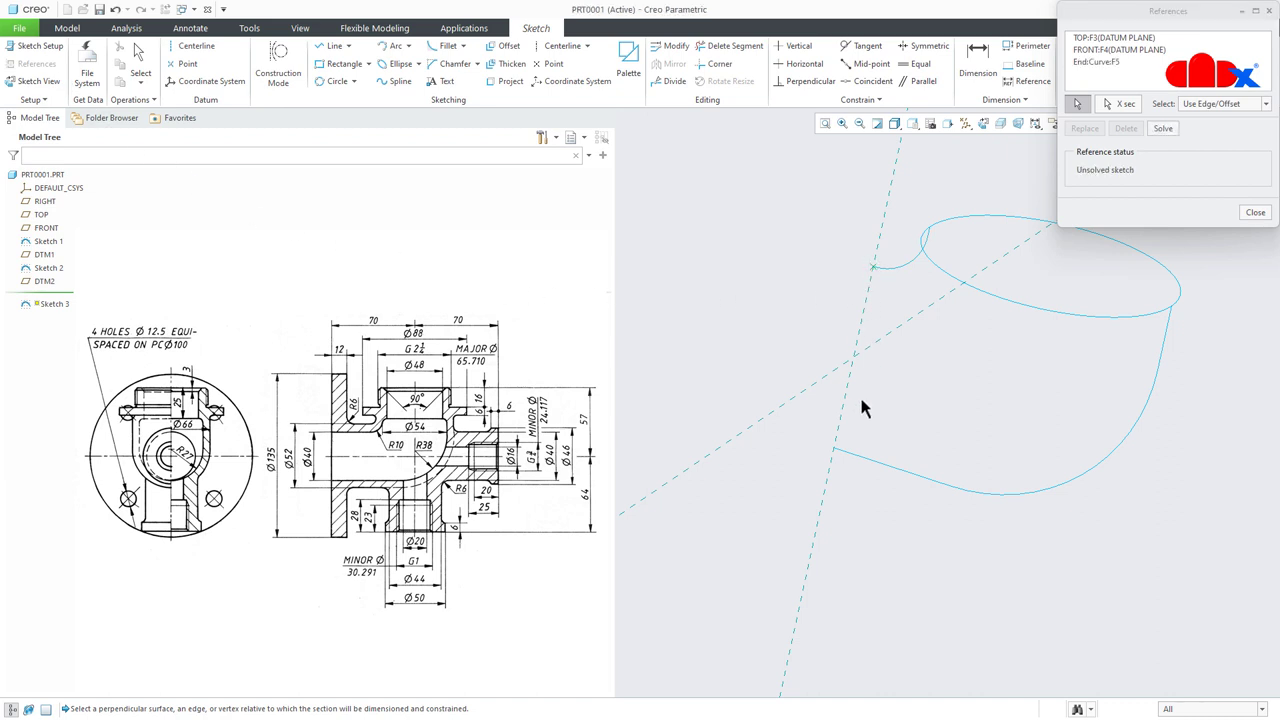
pyautogui.click(836, 451)
pyautogui.middleClick(866, 505)
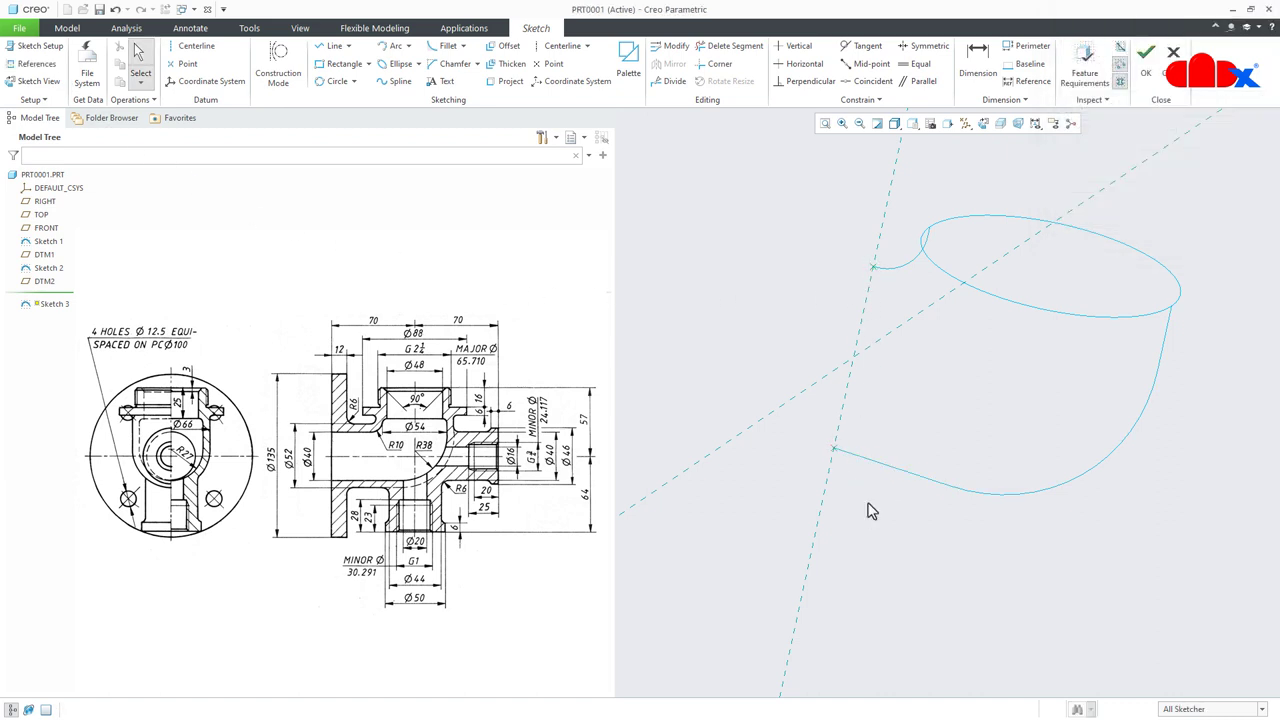
# Draw a circle through both curve endpoints with a Ø40 reference diameter and finish Sketch 3.
pyautogui.click(333, 81)
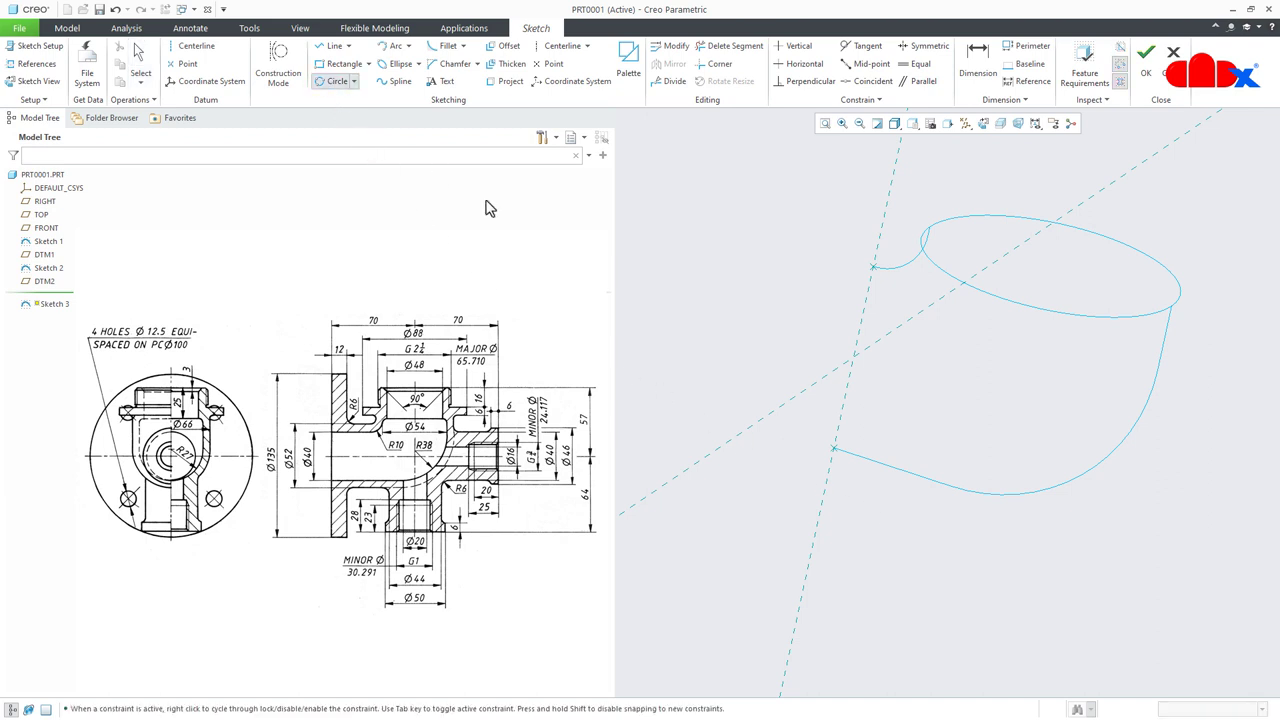
pyautogui.click(836, 453)
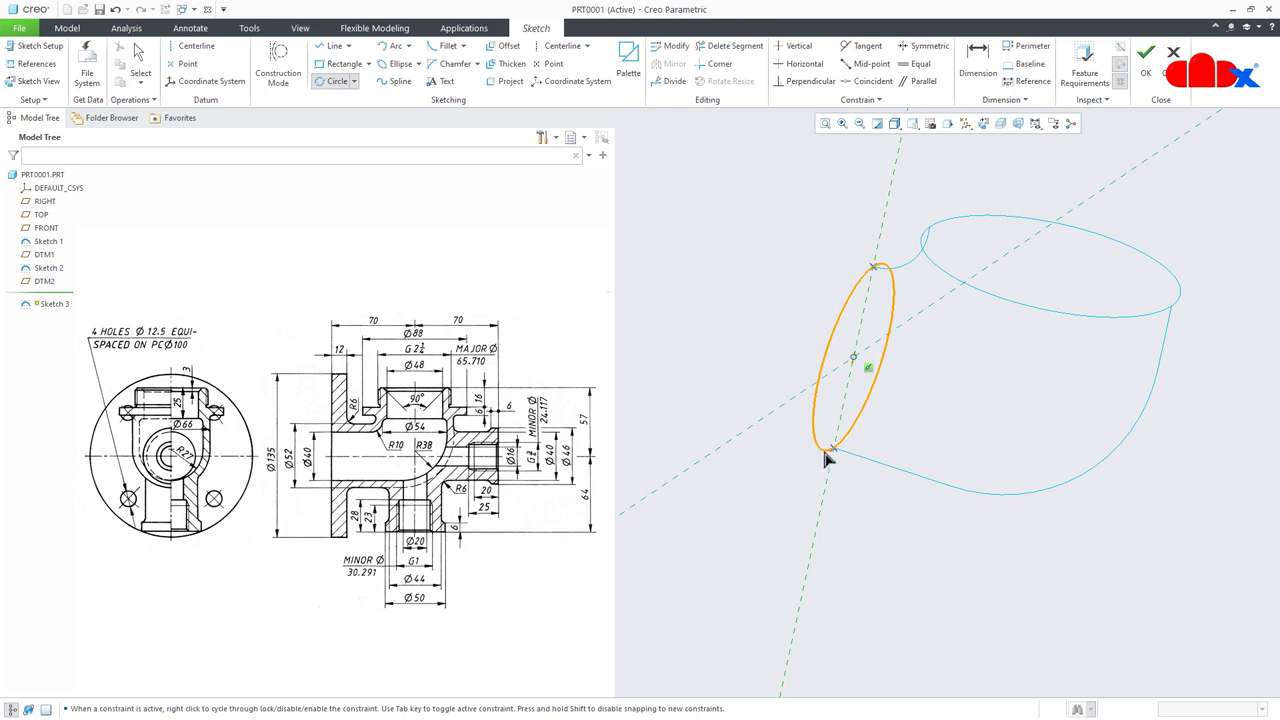
pyautogui.middleClick(891, 511)
pyautogui.moveTo(891, 511)
pyautogui.mouseDown(button='middle')
pyautogui.moveTo(903, 514)
pyautogui.moveTo(880, 513)
pyautogui.mouseUp(button='middle')
pyautogui.click(976, 68)
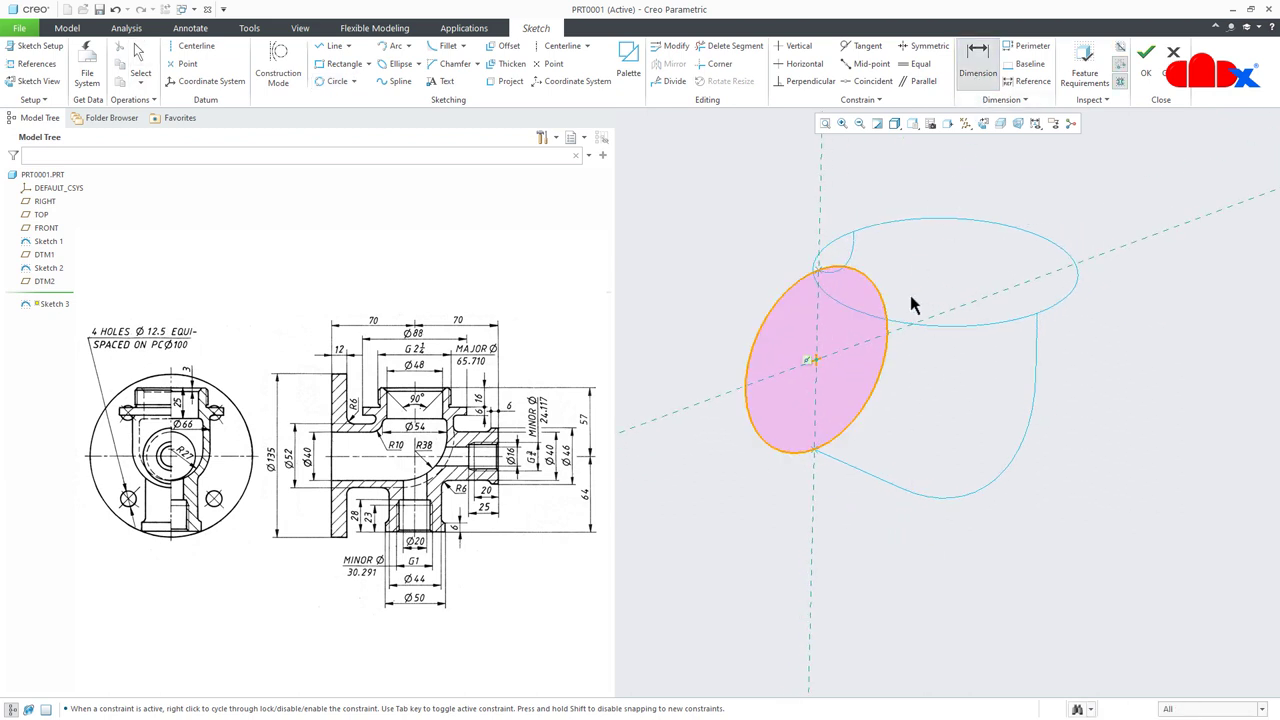
pyautogui.middleClick(919, 390)
pyautogui.click(1203, 157)
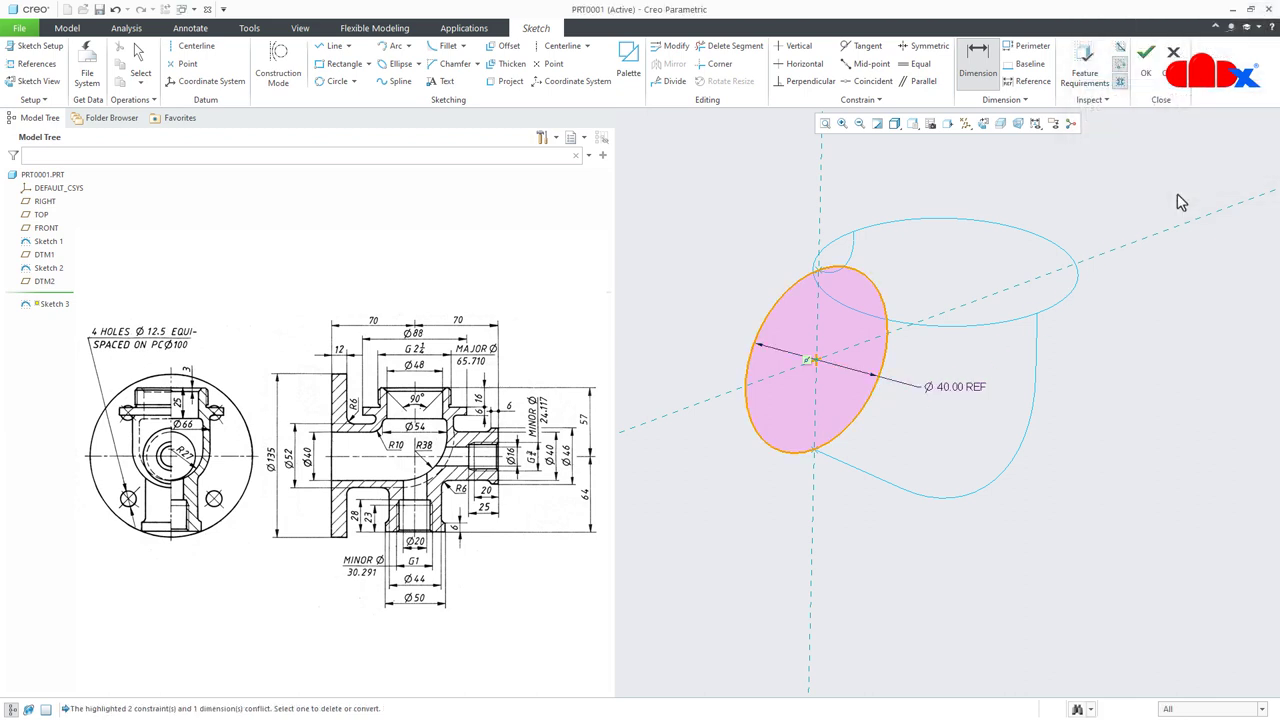
pyautogui.rightClick(1131, 452)
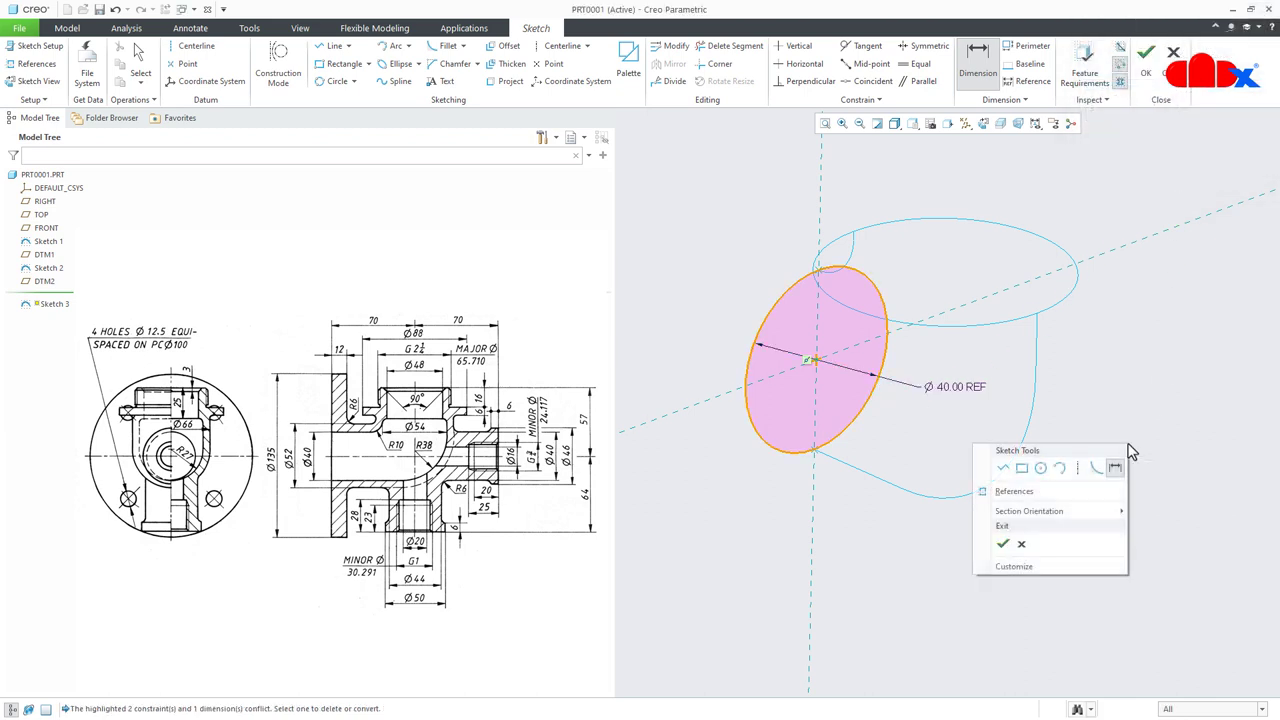
pyautogui.click(1003, 544)
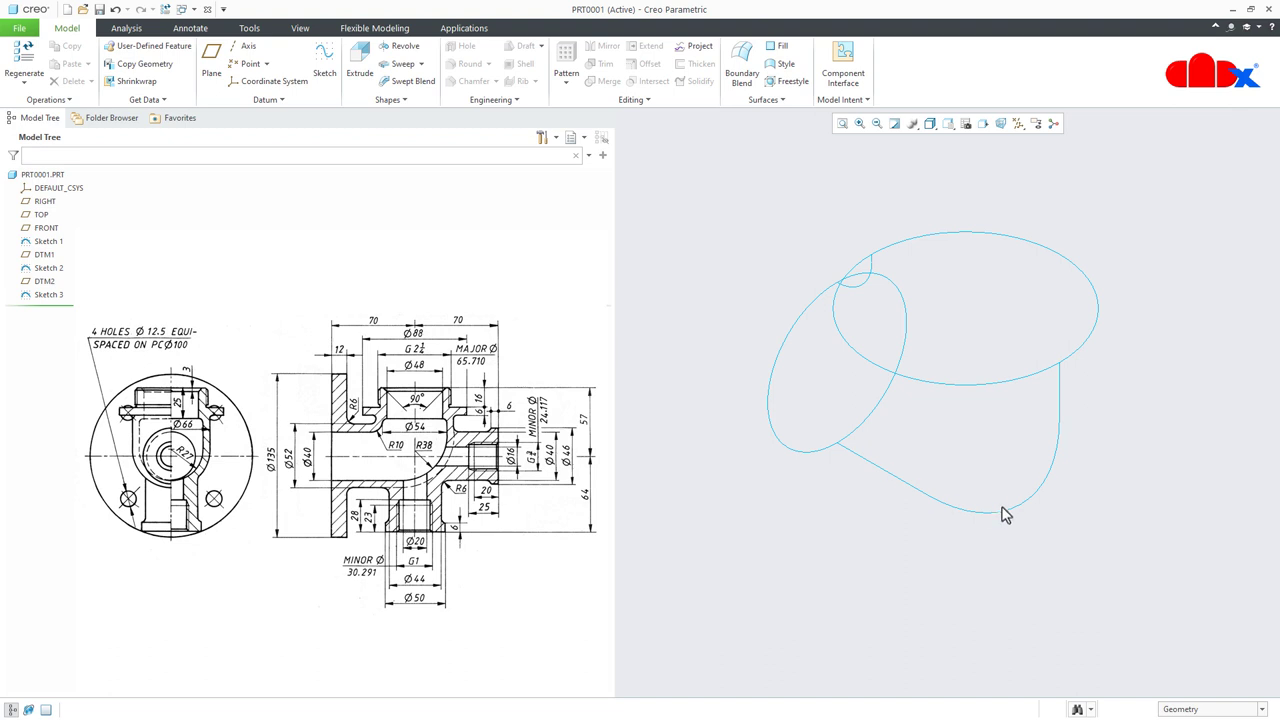
# Redefine Sketch 1 in sketch view to add a point beside the R10 arc.
pyautogui.moveTo(1006, 515); pyautogui.dragTo(1037, 471, button='middle')
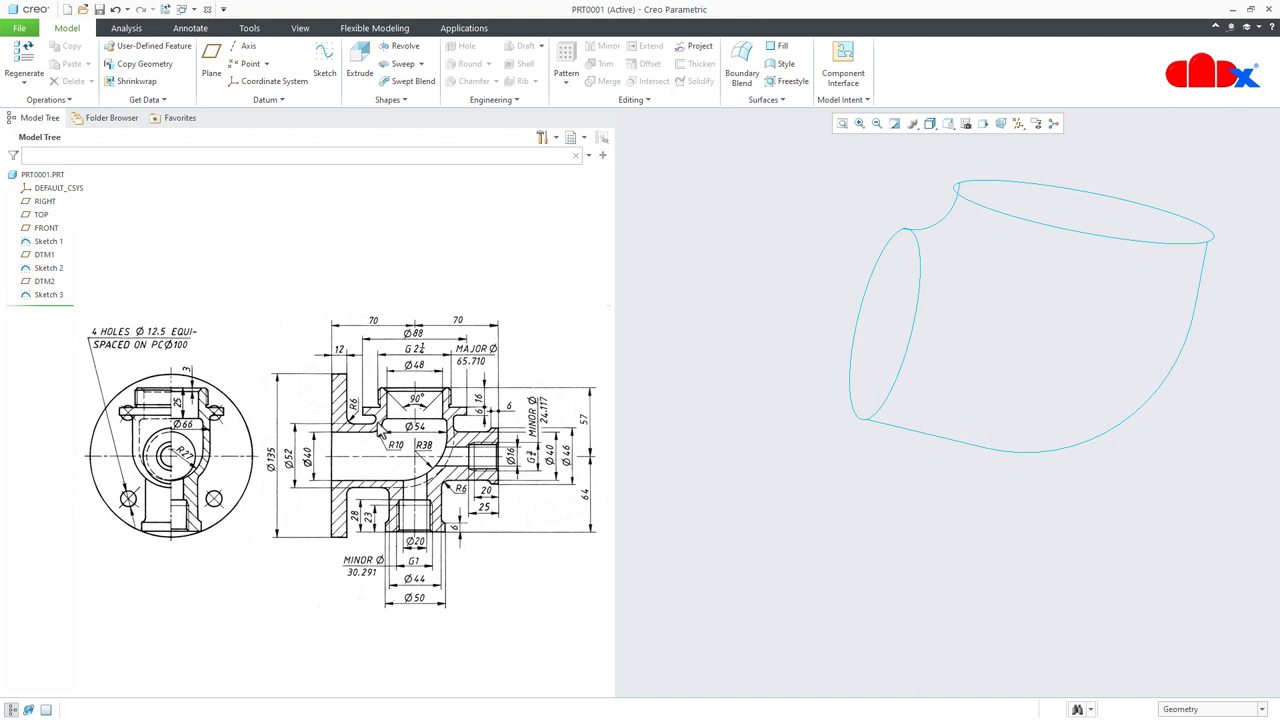
pyautogui.click(45, 242)
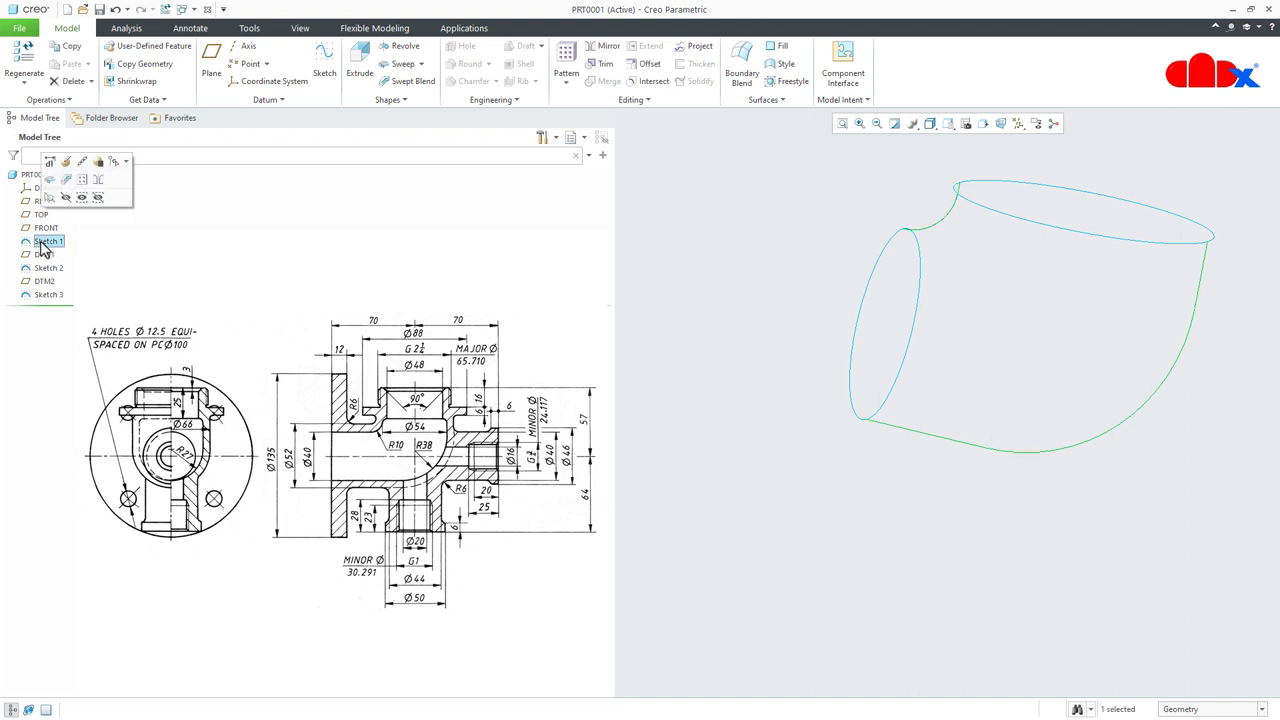
pyautogui.click(66, 162)
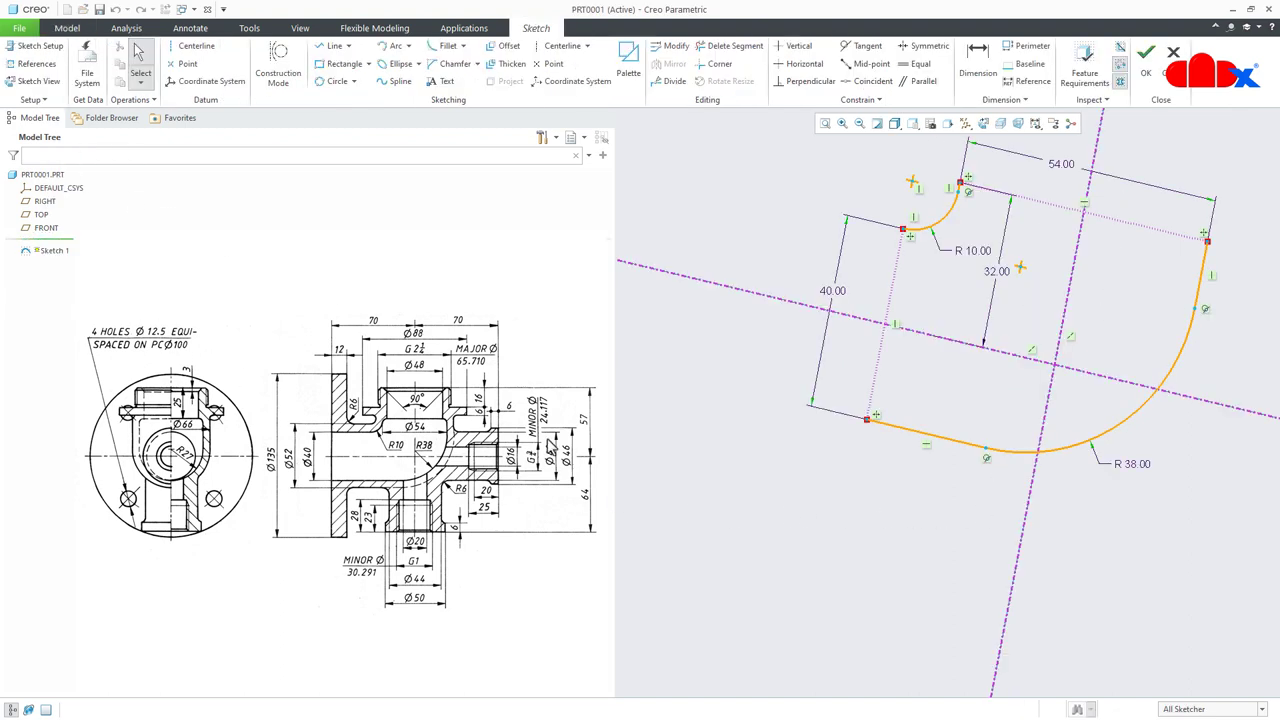
pyautogui.click(984, 123)
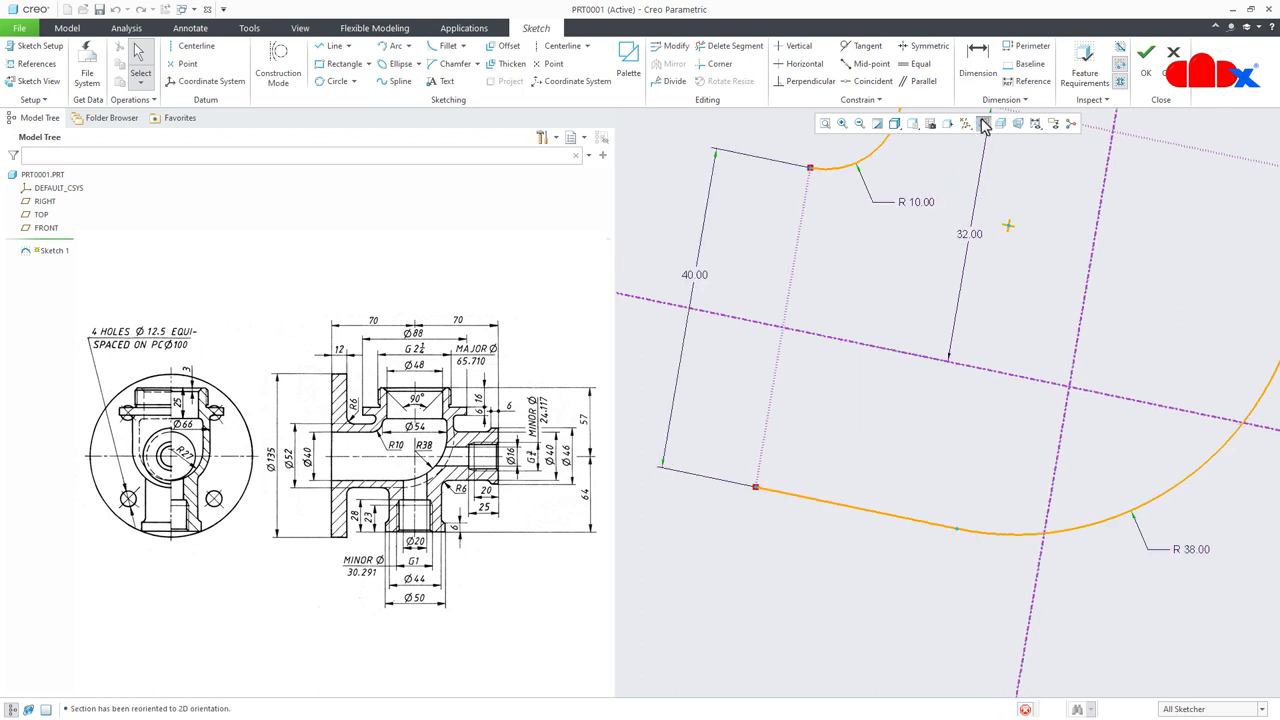
pyautogui.moveTo(923, 294); pyautogui.dragTo(909, 381, button='middle')
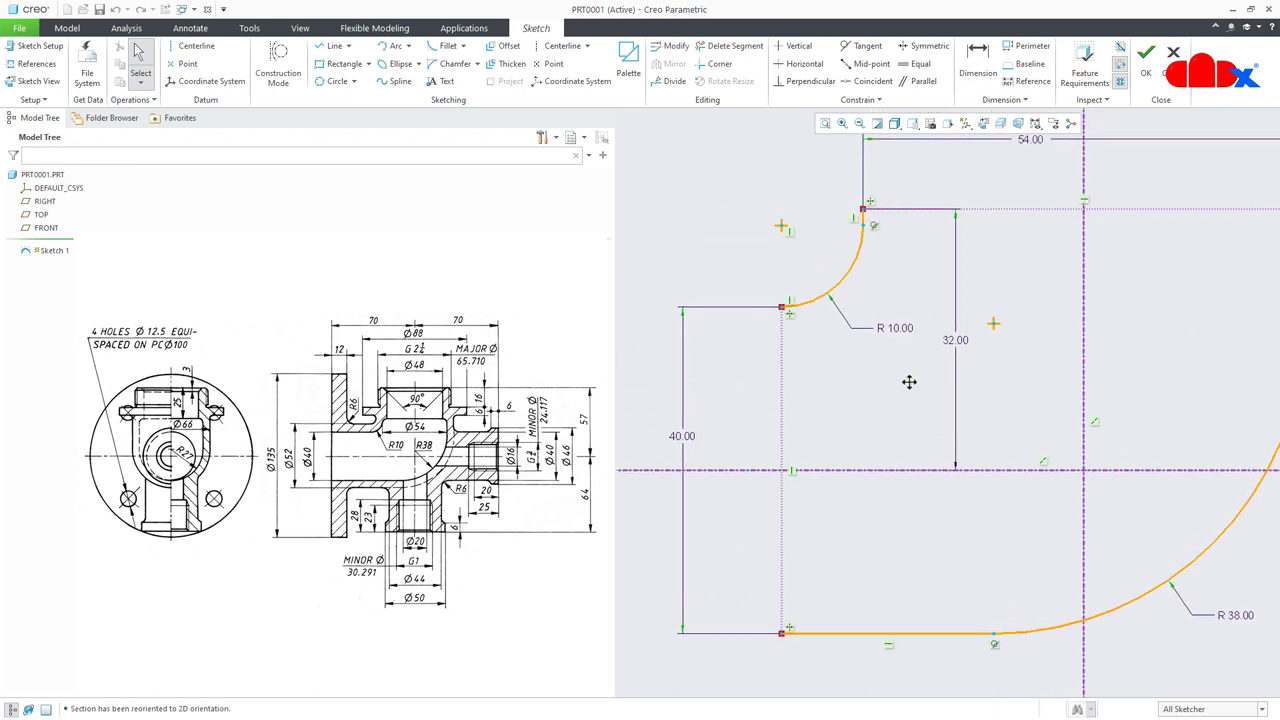
pyautogui.click(182, 64)
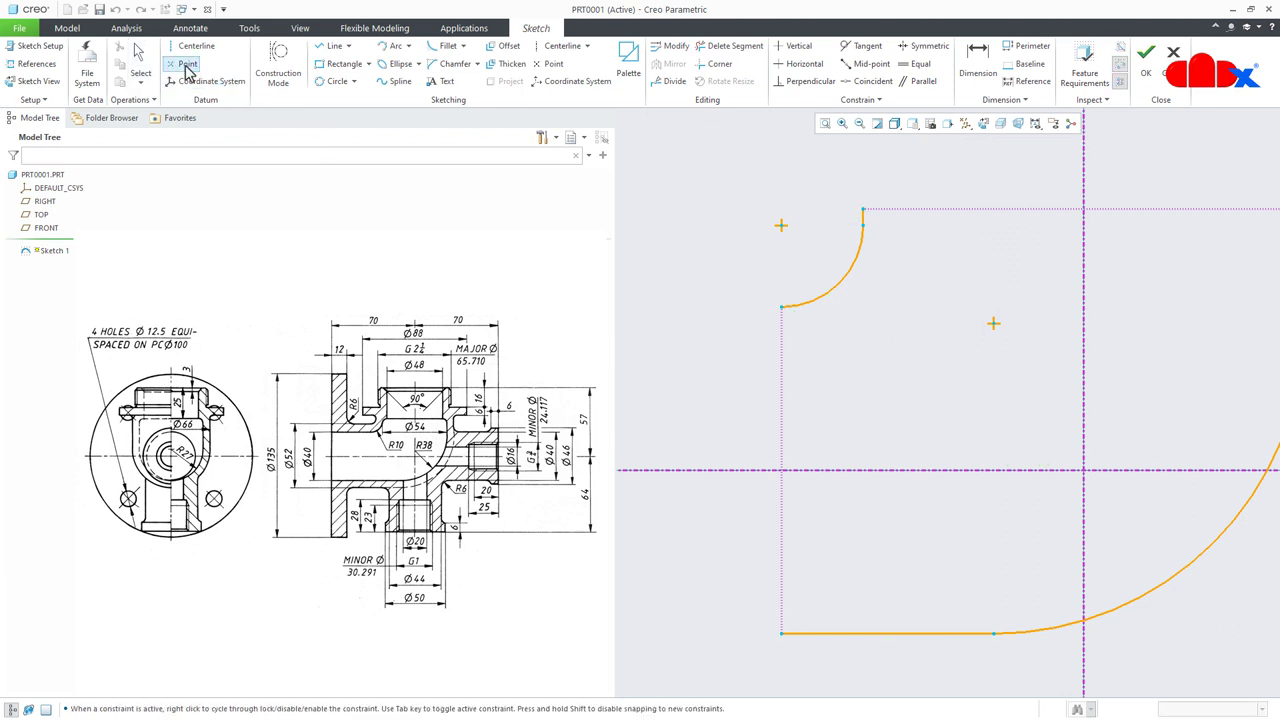
pyautogui.click(783, 226)
pyautogui.middleClick(786, 268)
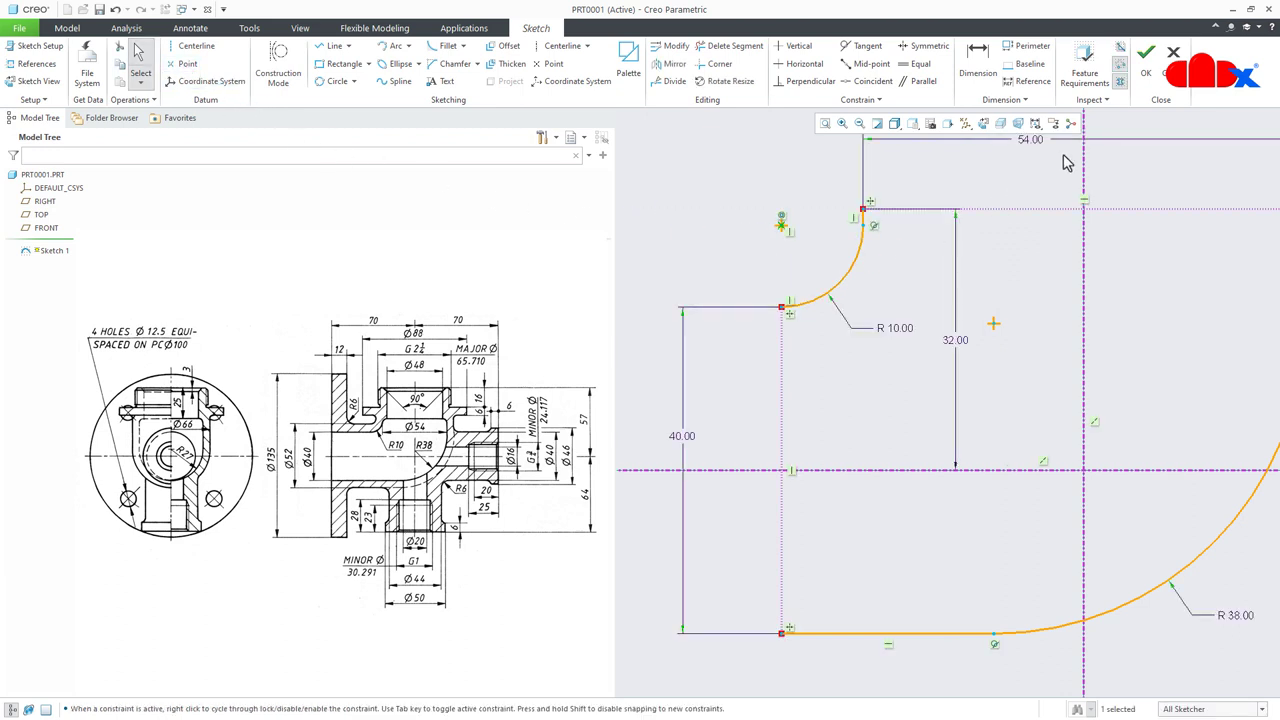
pyautogui.click(1147, 70)
pyautogui.click(1026, 296)
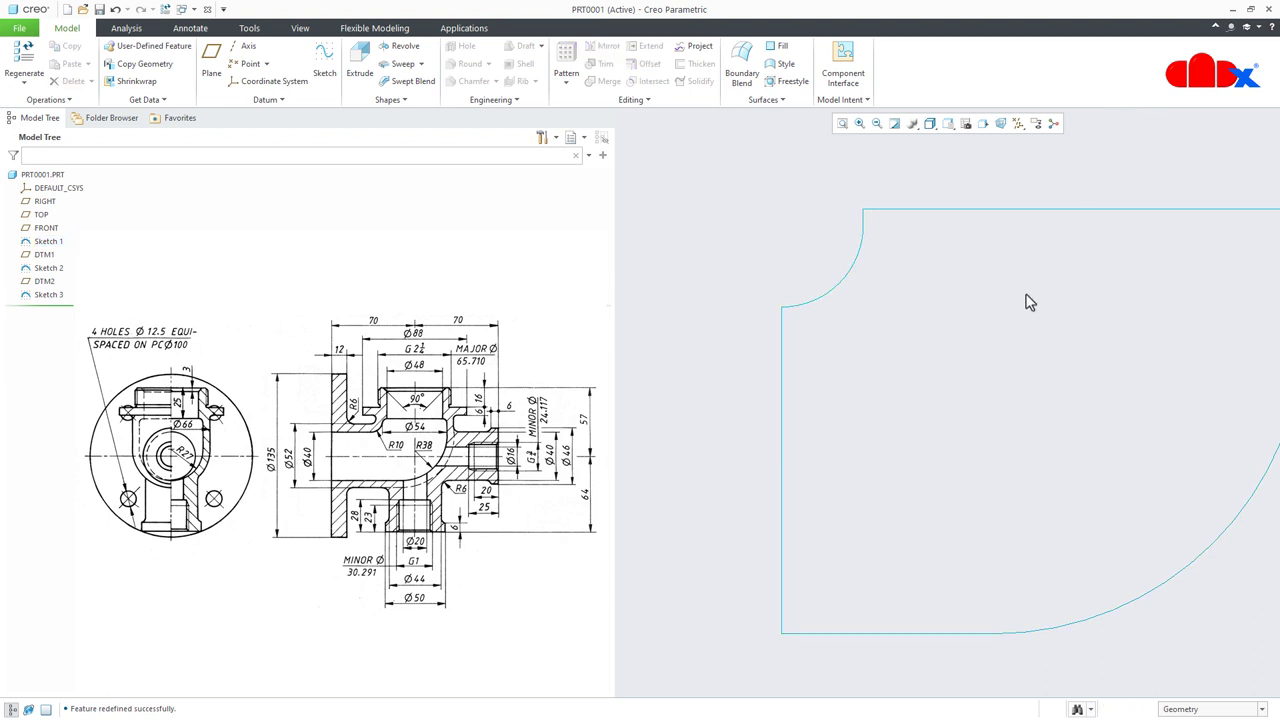
# Show the datum planes again and select Sketch 1's point in a 3D view.
pyautogui.click(1018, 124)
pyautogui.click(1030, 138)
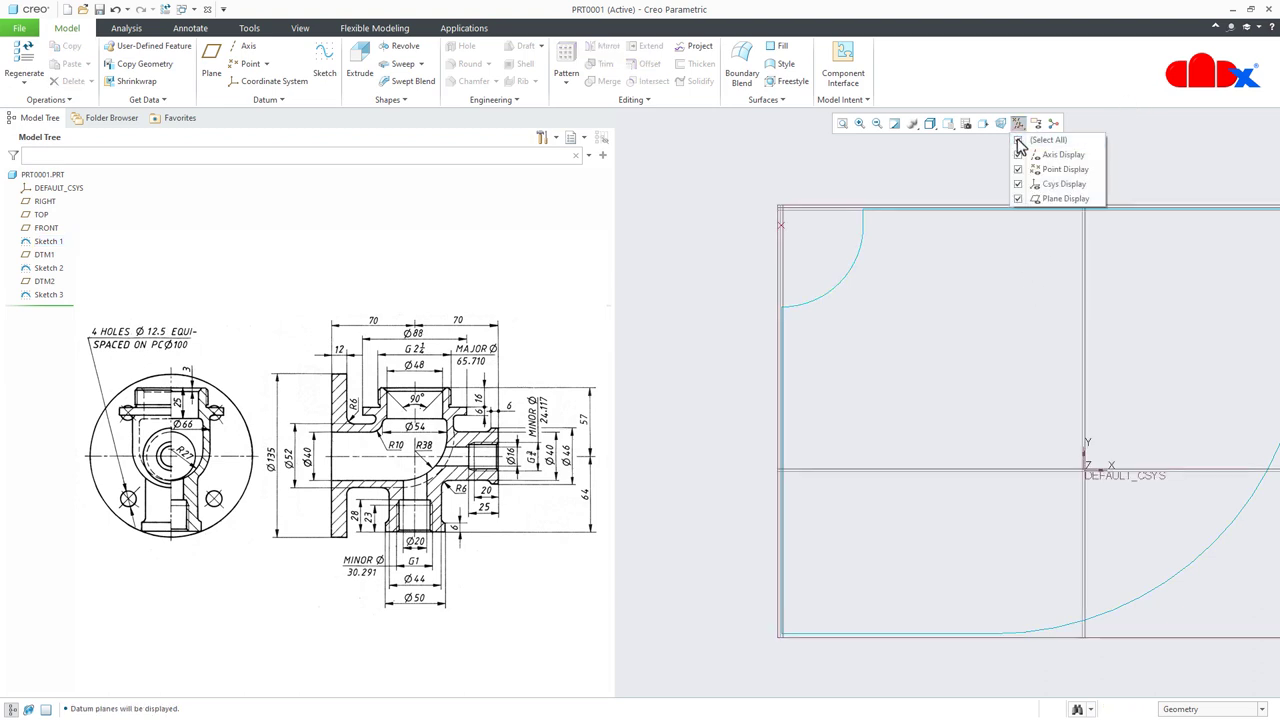
pyautogui.moveTo(948, 288)
pyautogui.mouseDown(button='middle')
pyautogui.moveTo(918, 322)
pyautogui.moveTo(874, 314)
pyautogui.mouseUp(button='middle')
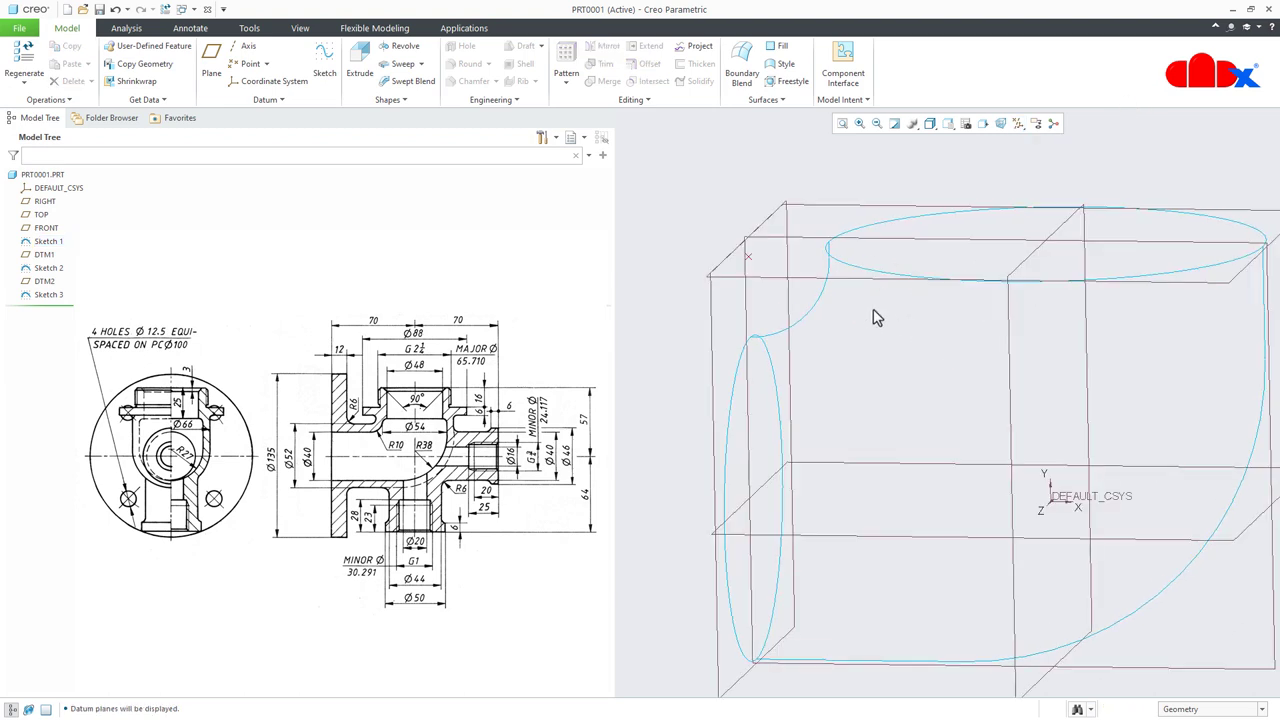
pyautogui.click(749, 260)
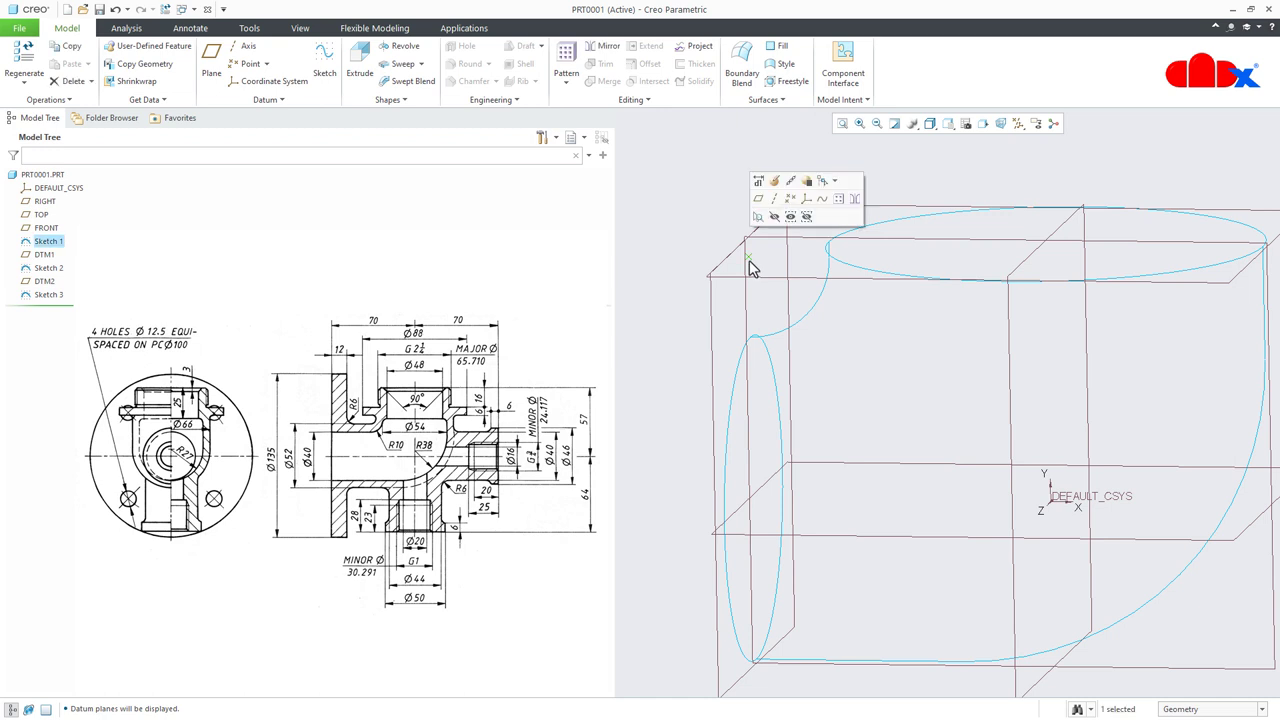
pyautogui.click(844, 350)
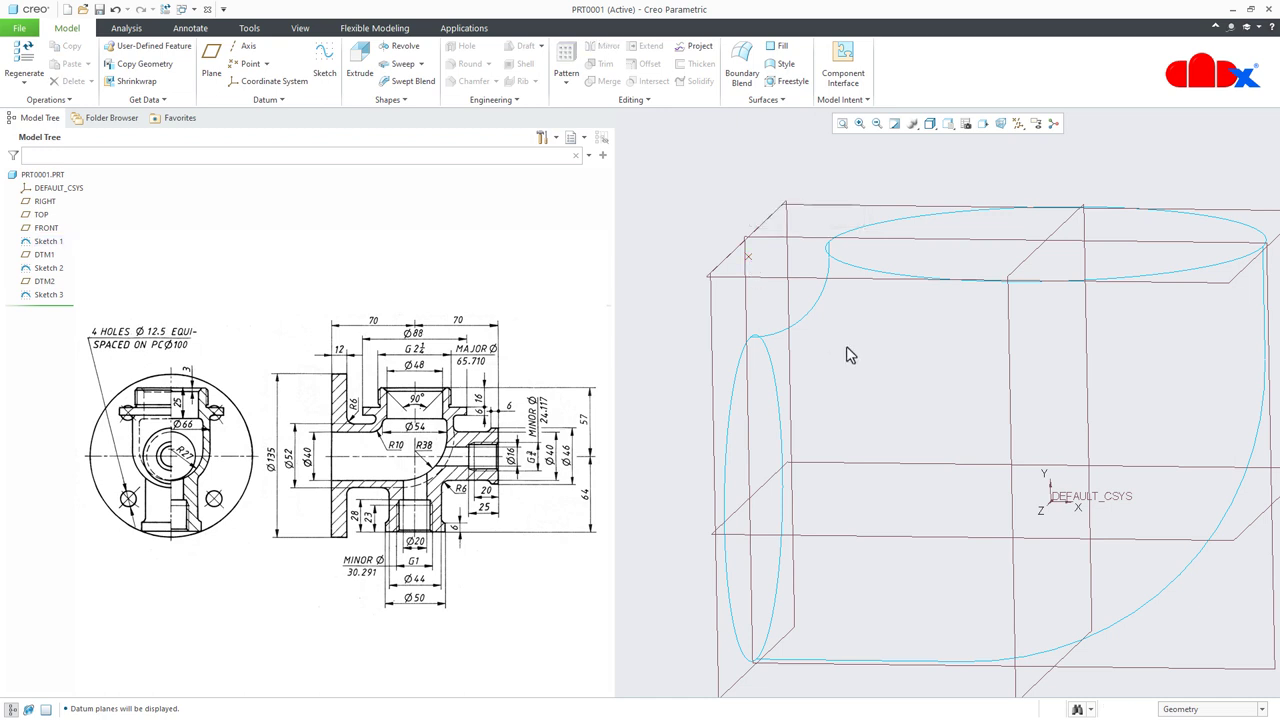
pyautogui.click(753, 262)
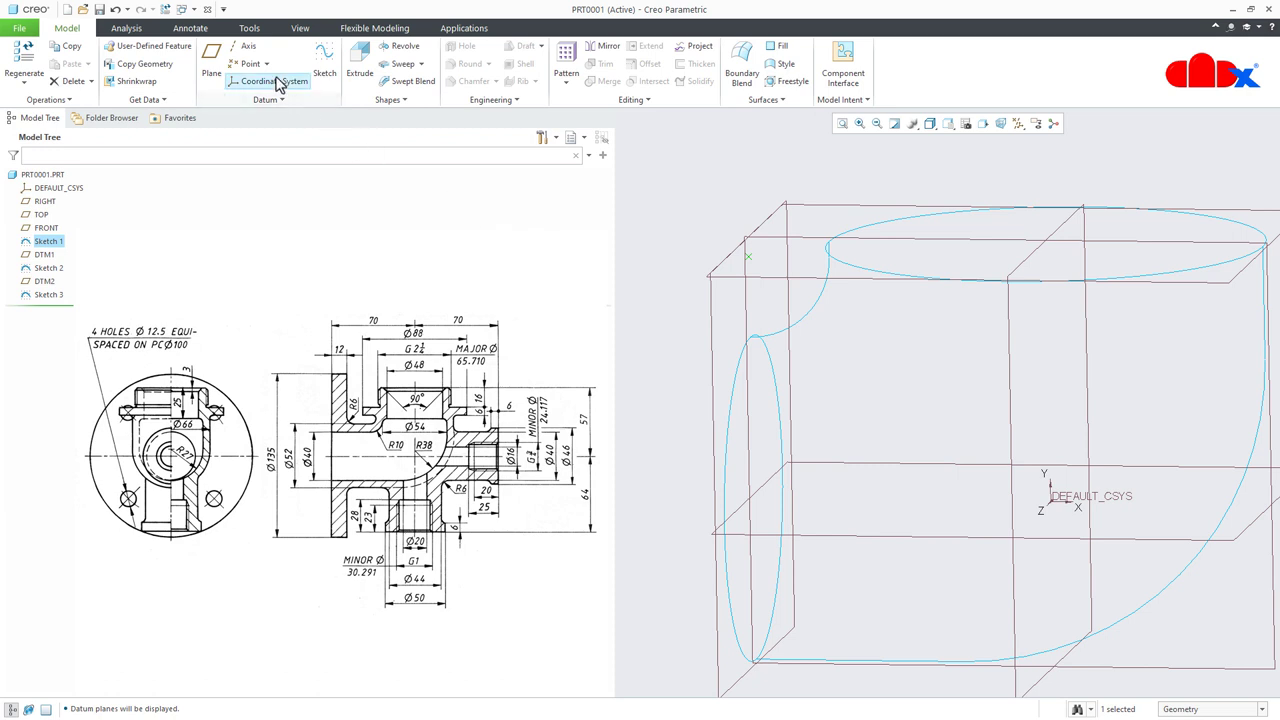
# Create datum axis A_1 through the selected point, normal to the FRONT plane.
pyautogui.click(247, 48)
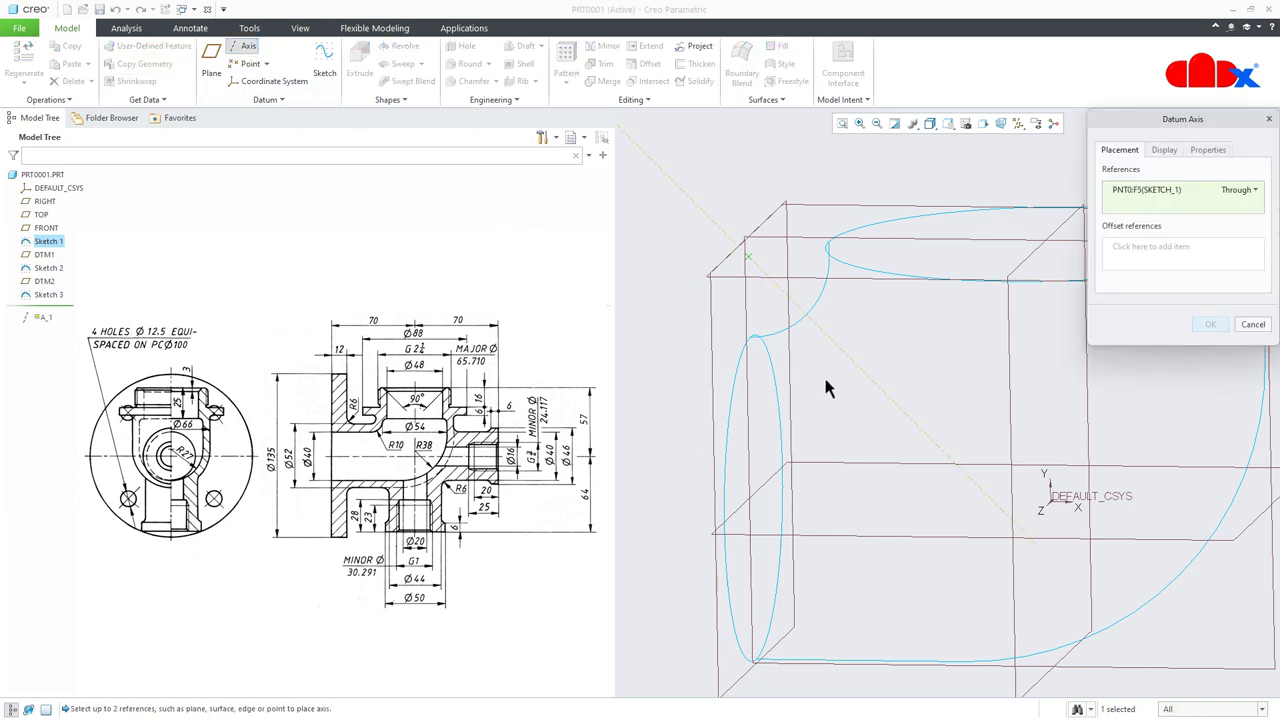
pyautogui.scroll(-2, 829, 386)
pyautogui.moveTo(843, 406); pyautogui.dragTo(831, 418, button='middle')
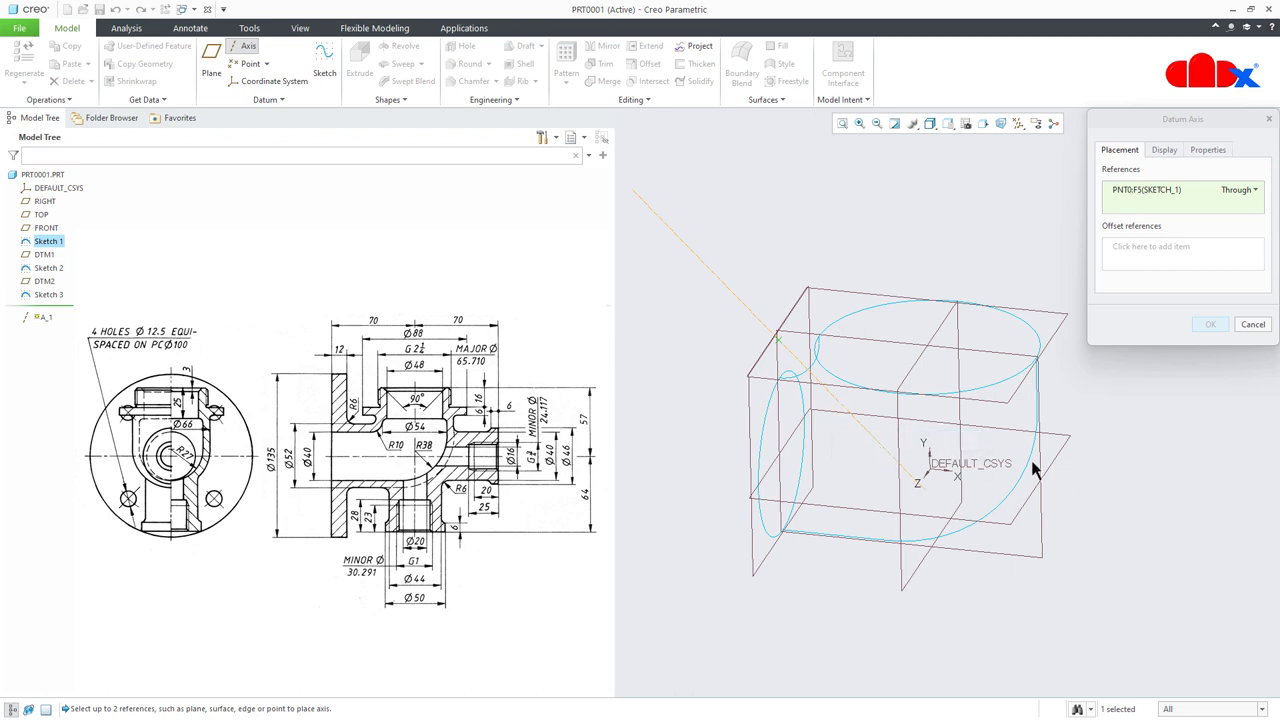
pyautogui.click(1045, 525)
pyautogui.moveTo(1043, 523); pyautogui.dragTo(753, 415, button='middle')
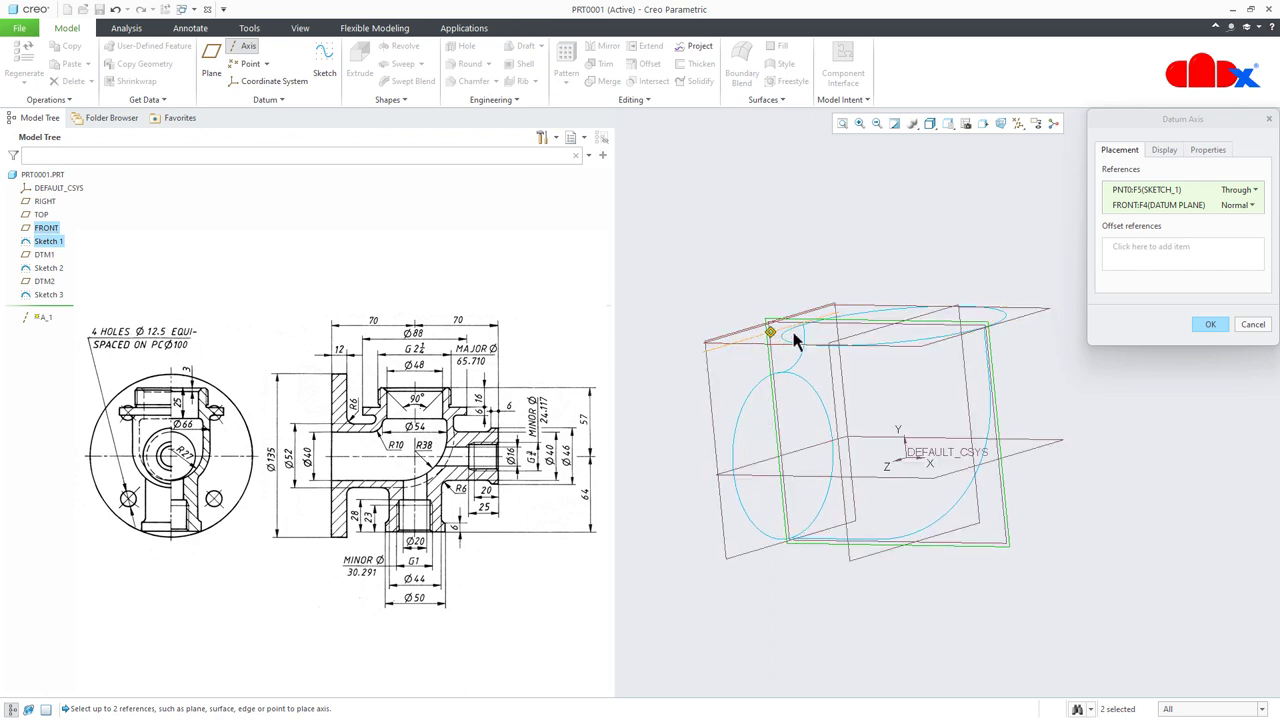
pyautogui.click(1205, 325)
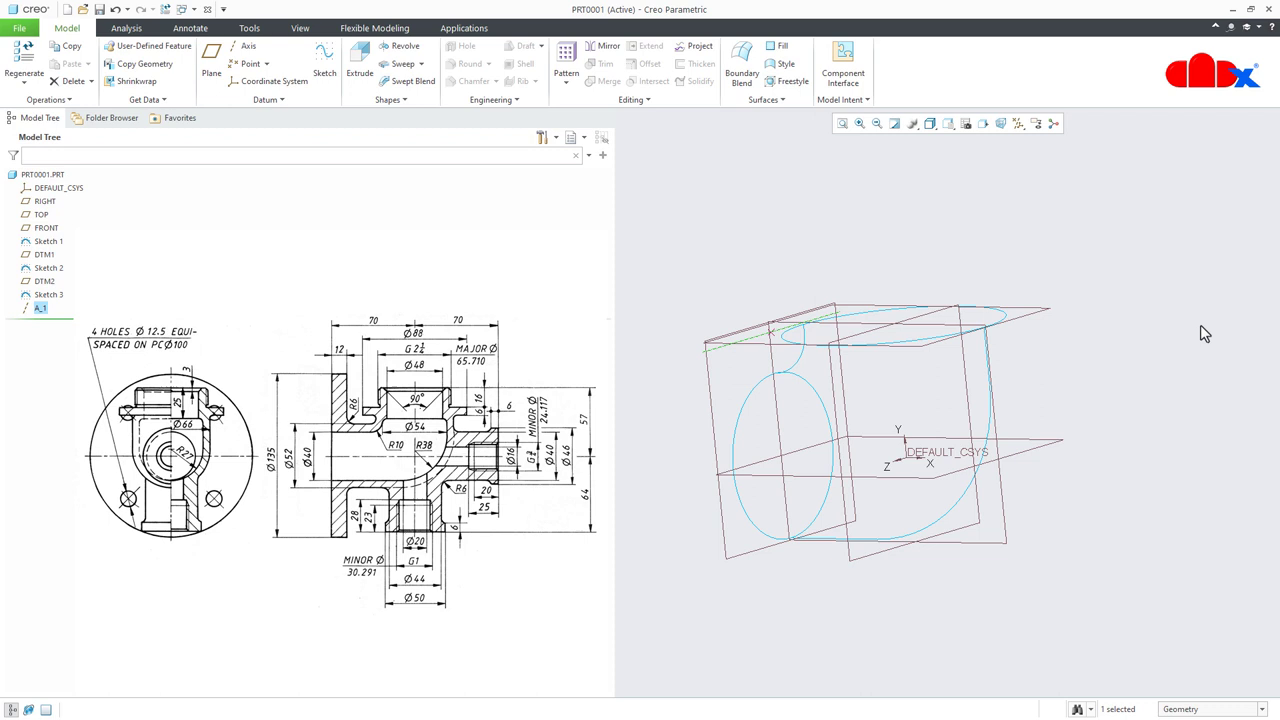
pyautogui.click(1158, 455)
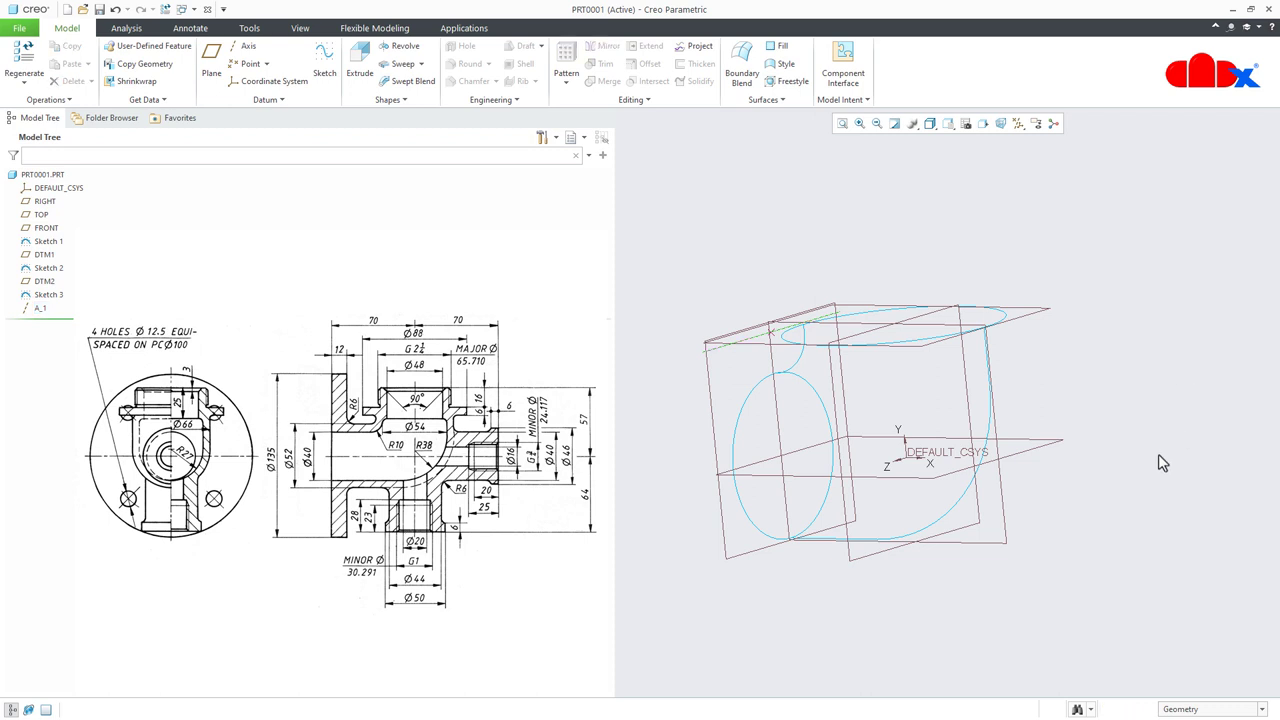
pyautogui.click(718, 357)
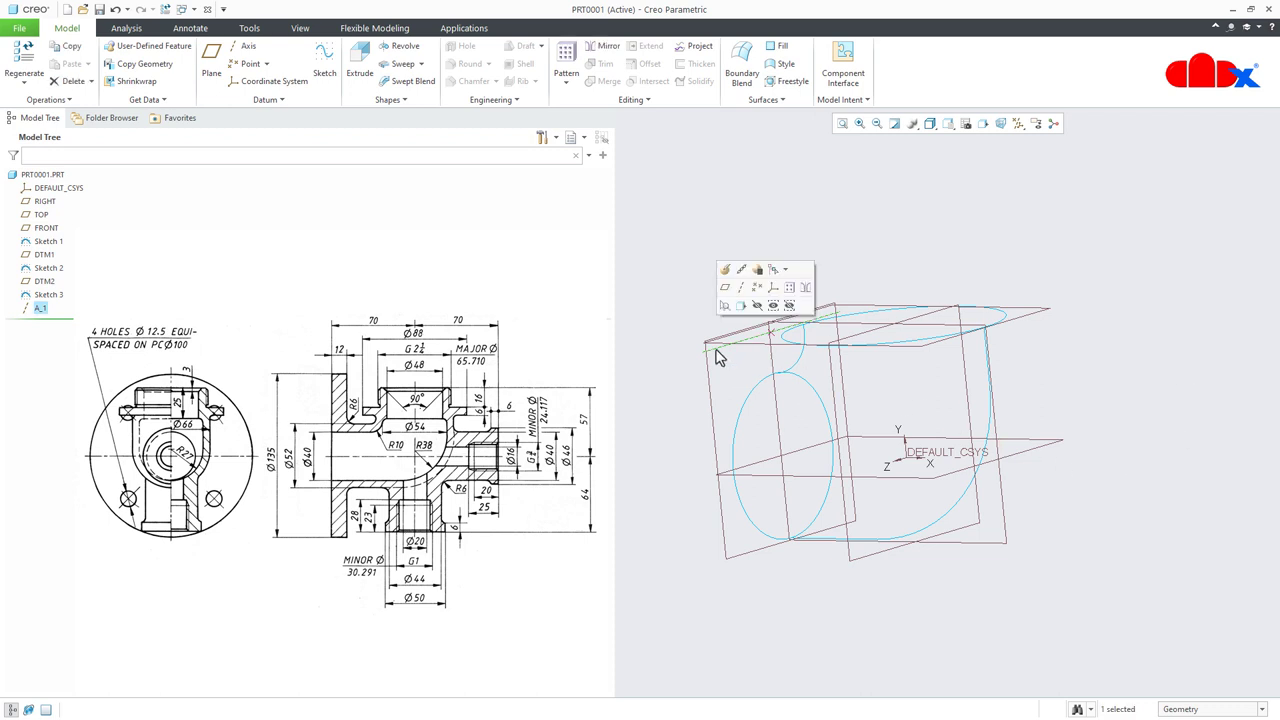
pyautogui.click(214, 74)
# Create datum plane DTM3 through axis A_1, rotated 47.0° from DTM2.
pyautogui.moveTo(704, 393); pyautogui.dragTo(856, 454, button='middle')
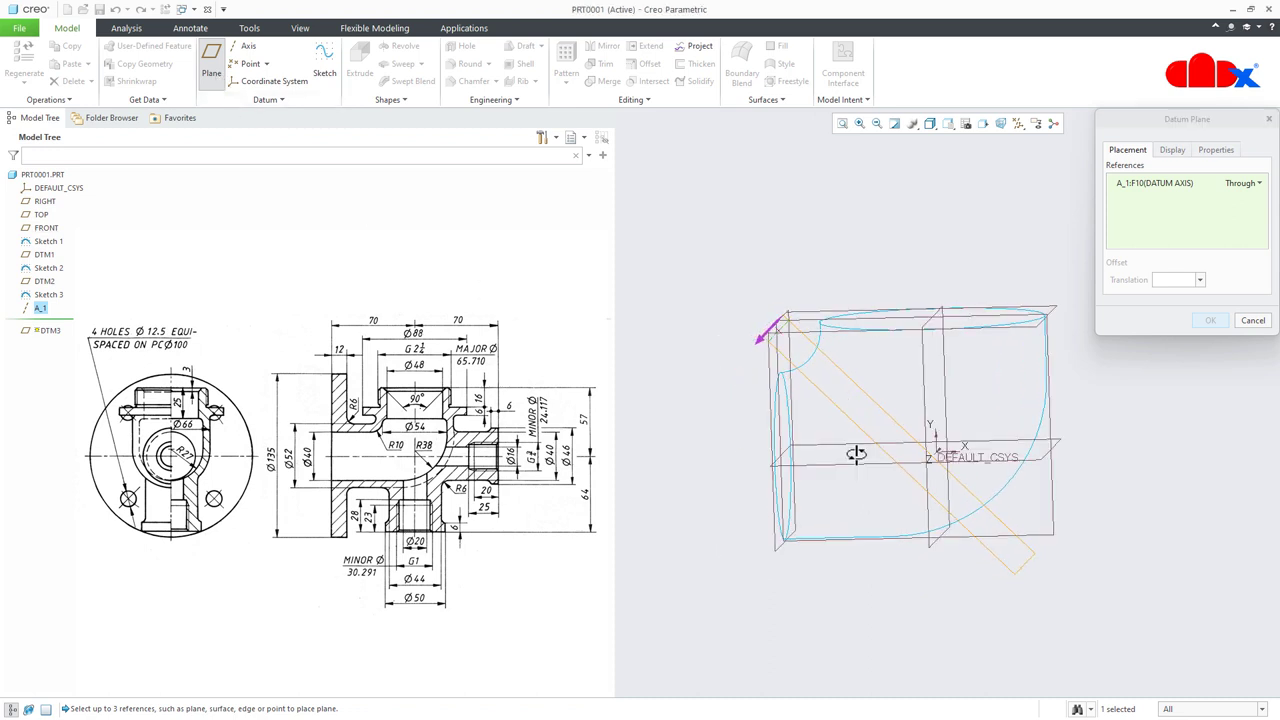
pyautogui.keyDown('ctrl'); pyautogui.click(795, 515); pyautogui.keyUp('ctrl')
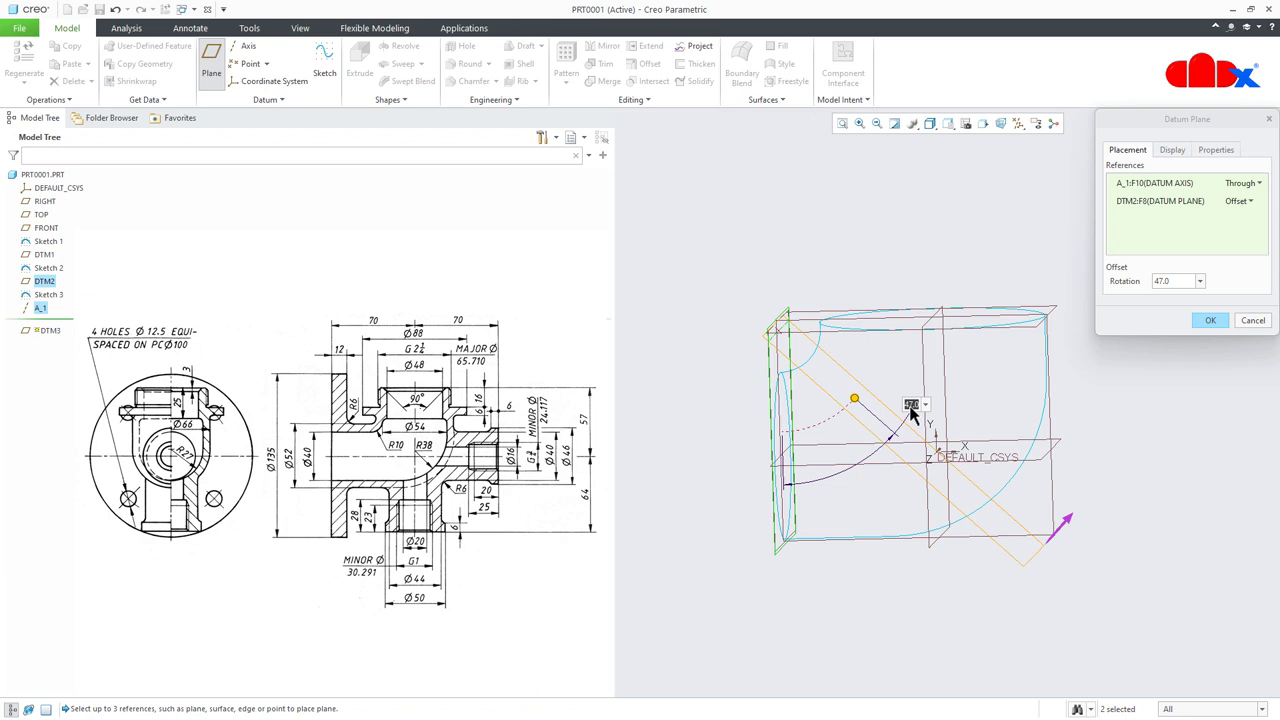
pyautogui.click(1210, 320)
pyautogui.click(1168, 418)
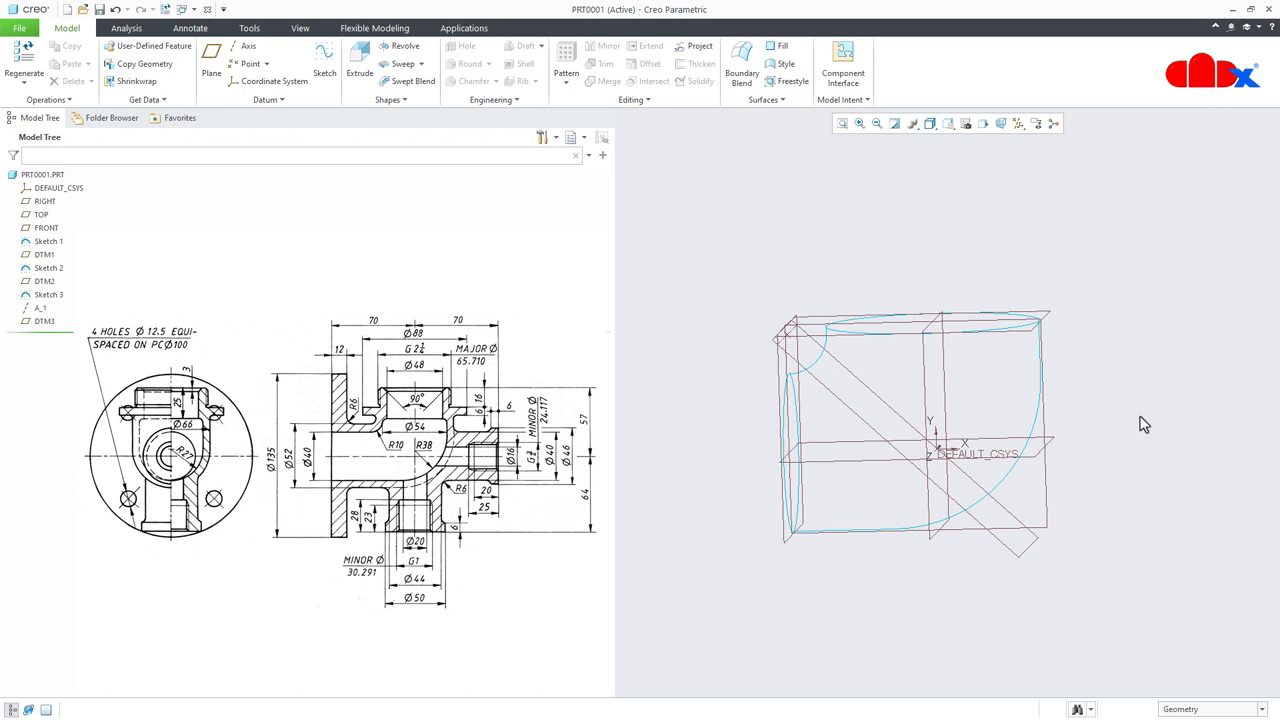
pyautogui.moveTo(1140, 423); pyautogui.dragTo(1137, 421, button='middle')
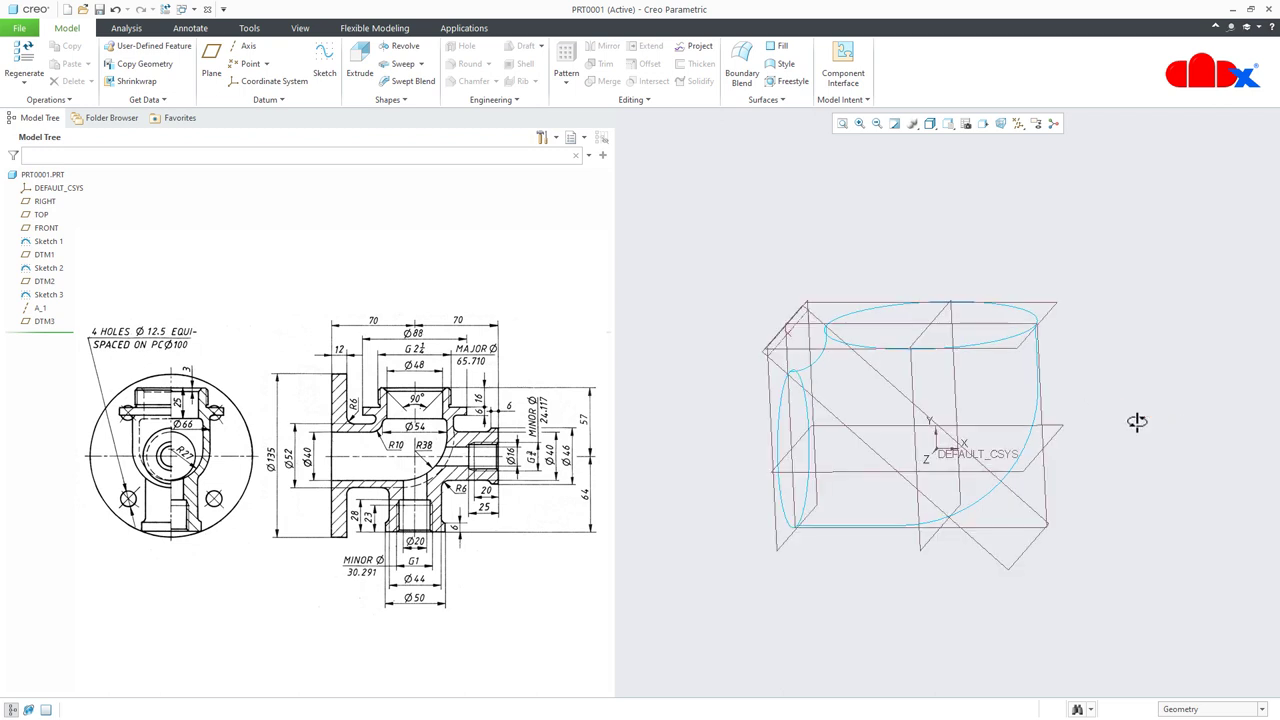
pyautogui.click(248, 66)
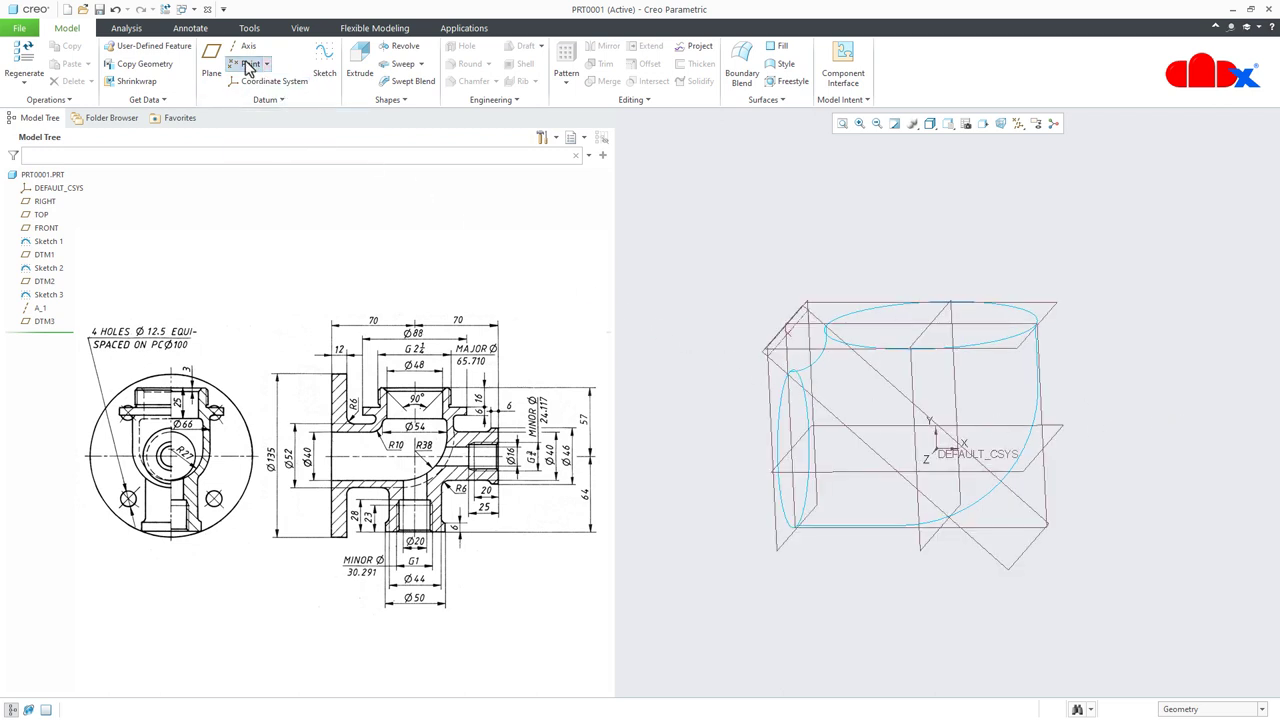
# Place datum points PNT1 and PNT2 where DTM3 intersects the two sketch arcs.
pyautogui.click(835, 420)
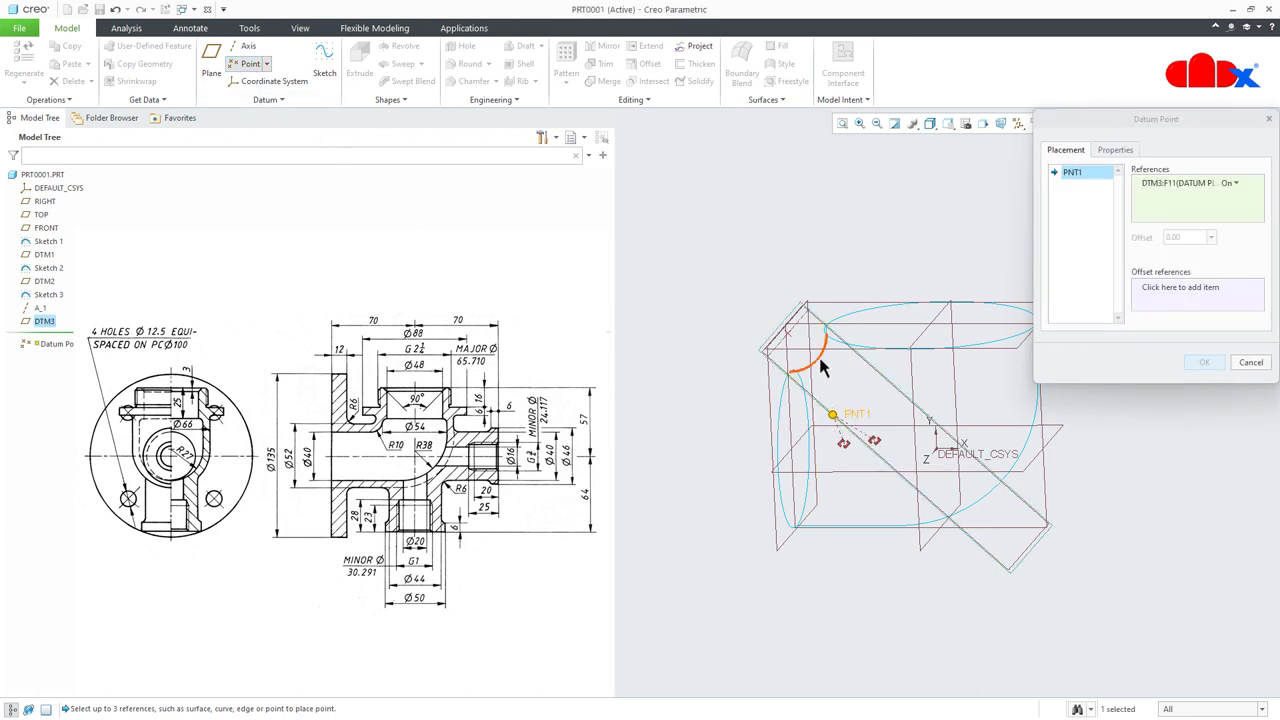
pyautogui.keyDown('ctrl'); pyautogui.click(820, 366); pyautogui.keyUp('ctrl')
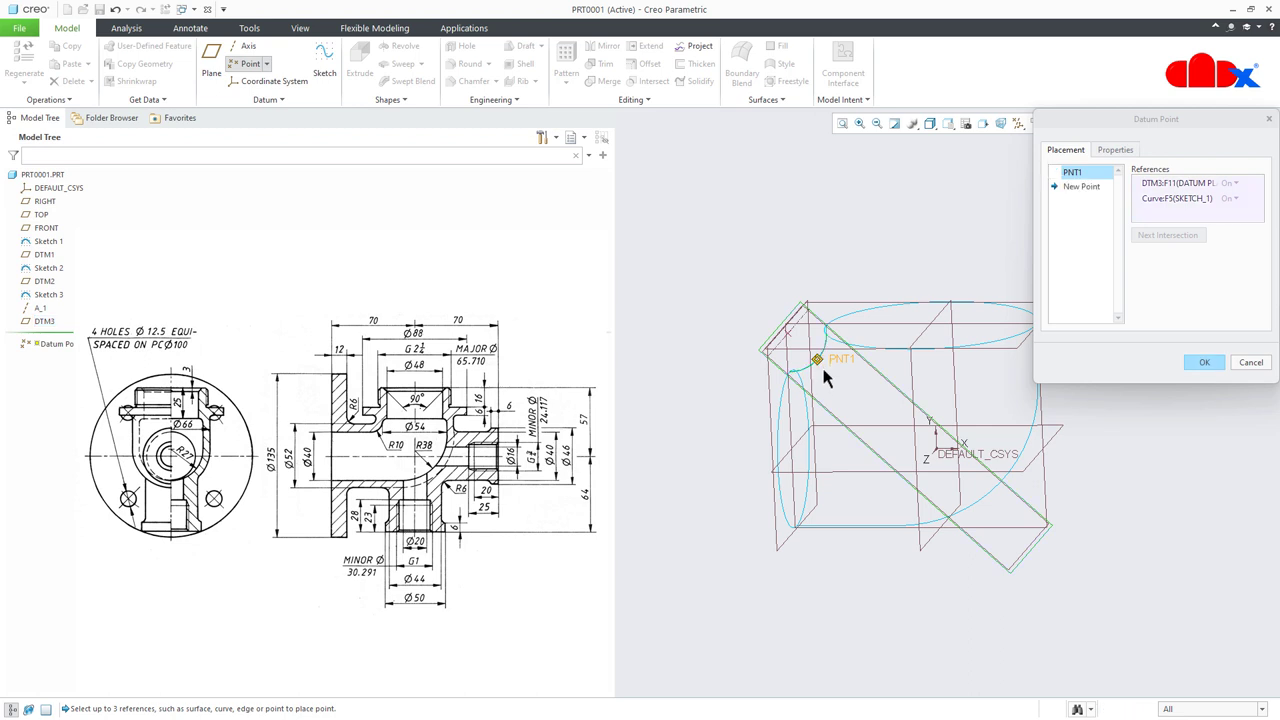
pyautogui.moveTo(826, 371)
pyautogui.mouseDown(button='middle')
pyautogui.moveTo(843, 356)
pyautogui.moveTo(827, 372)
pyautogui.mouseUp(button='middle')
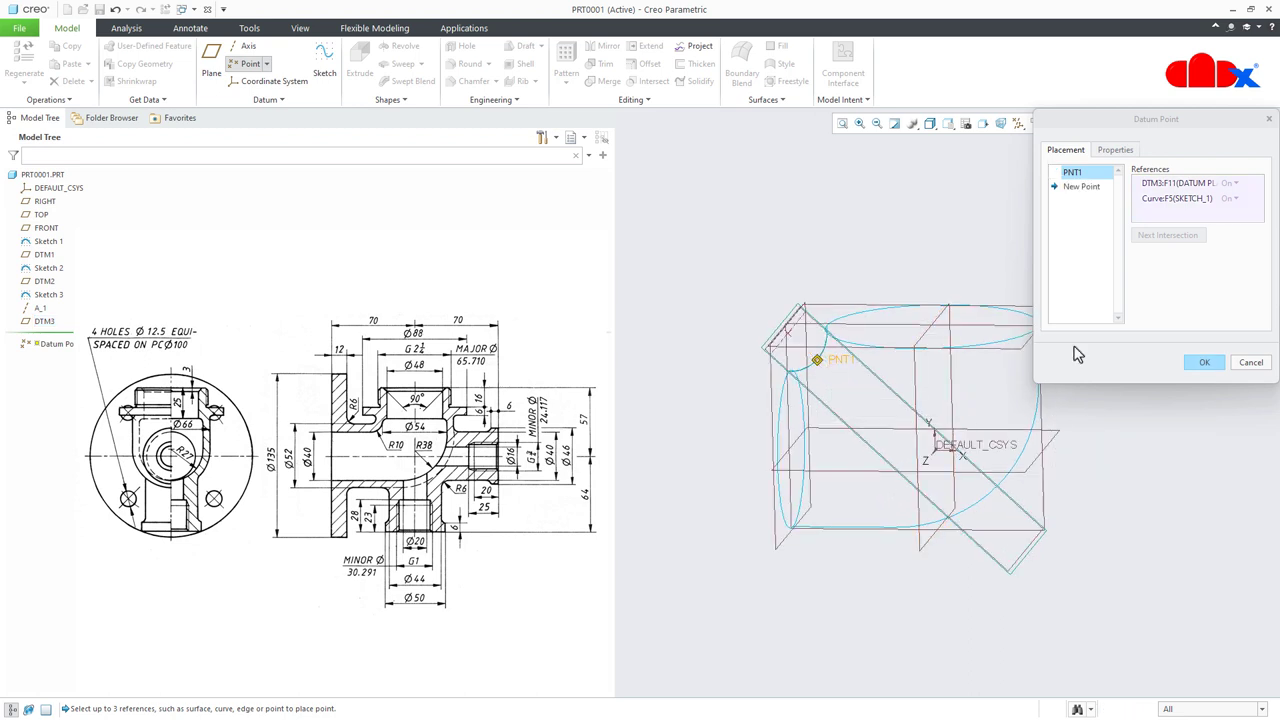
pyautogui.click(1084, 189)
pyautogui.scroll(6, 975, 525)
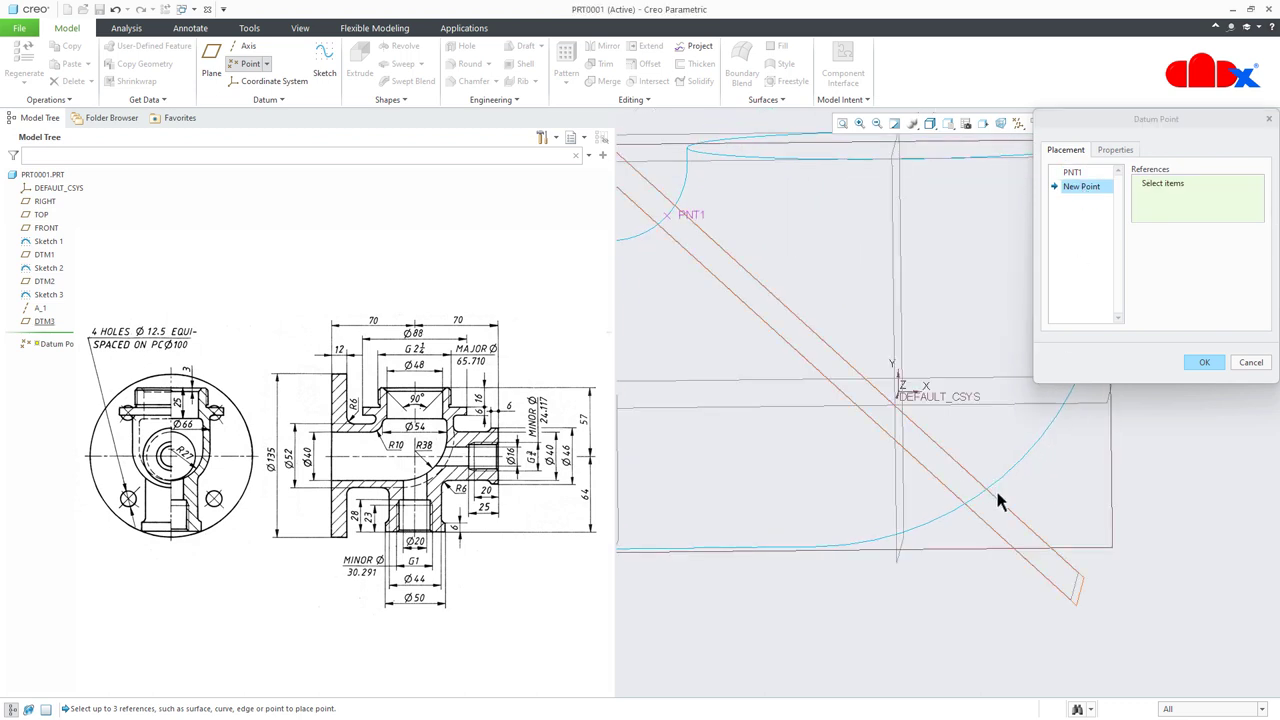
pyautogui.click(1011, 513)
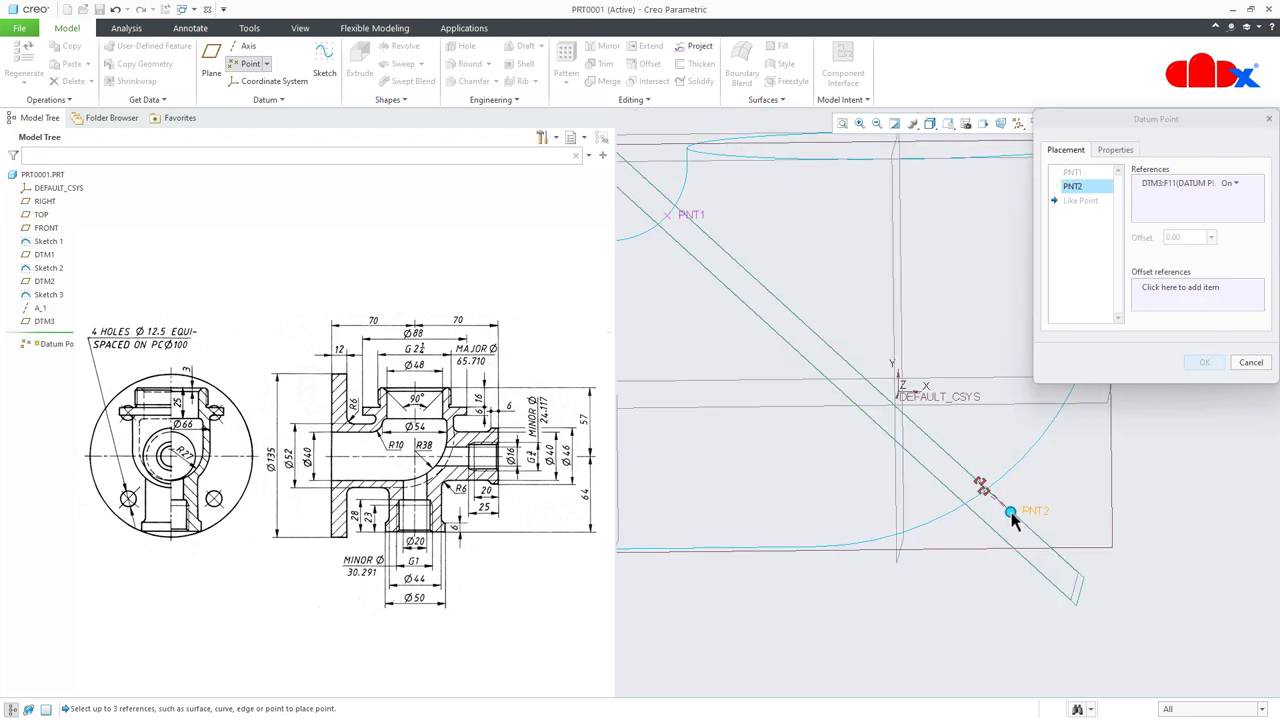
pyautogui.keyDown('ctrl'); pyautogui.click(1010, 481); pyautogui.keyUp('ctrl')
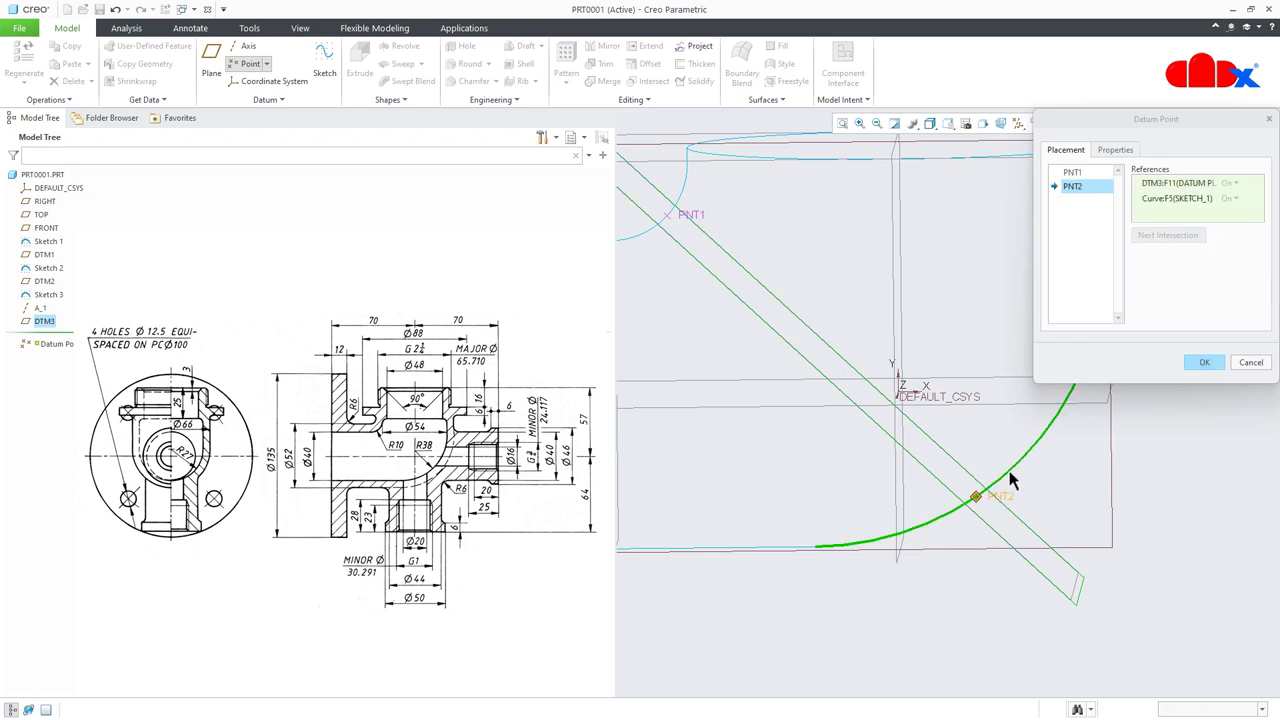
pyautogui.moveTo(1026, 494)
pyautogui.mouseDown(button='middle')
pyautogui.moveTo(1043, 468)
pyautogui.moveTo(1000, 494)
pyautogui.moveTo(1020, 486)
pyautogui.moveTo(1014, 498)
pyautogui.mouseUp(button='middle')
pyautogui.click(1204, 362)
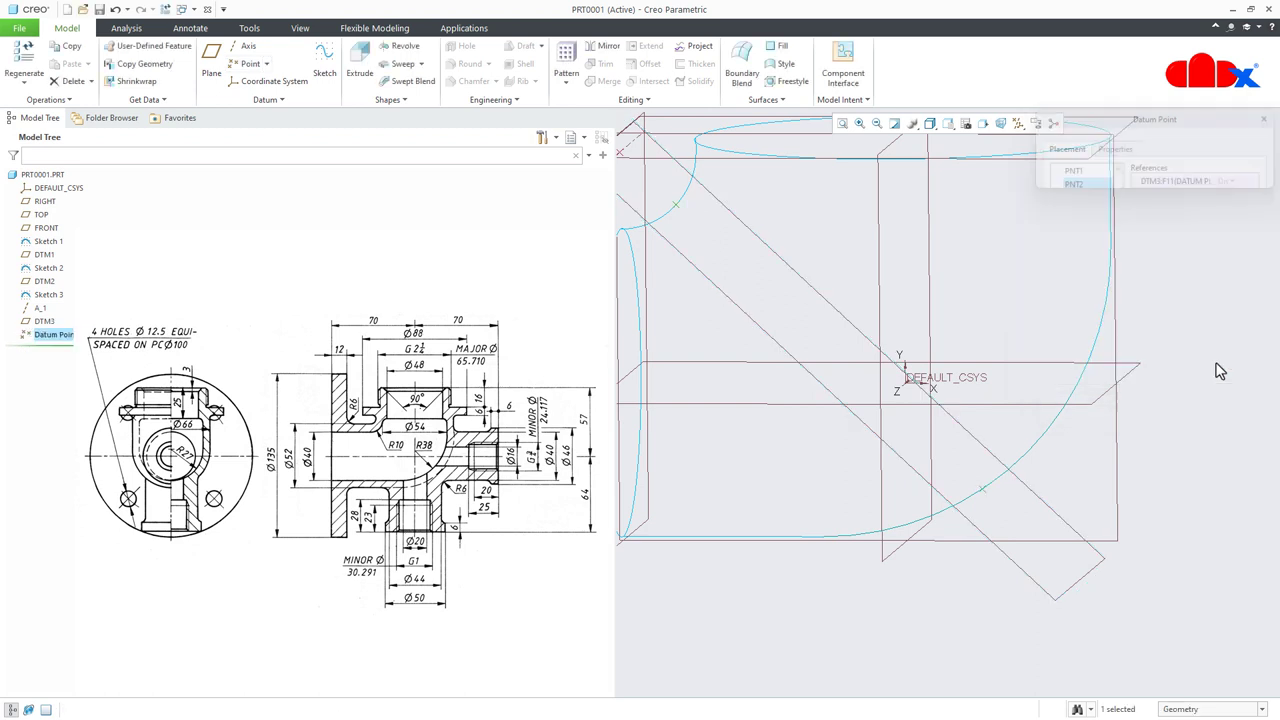
pyautogui.scroll(-3, 1140, 508)
pyautogui.moveTo(1129, 514); pyautogui.dragTo(1089, 543, button='middle')
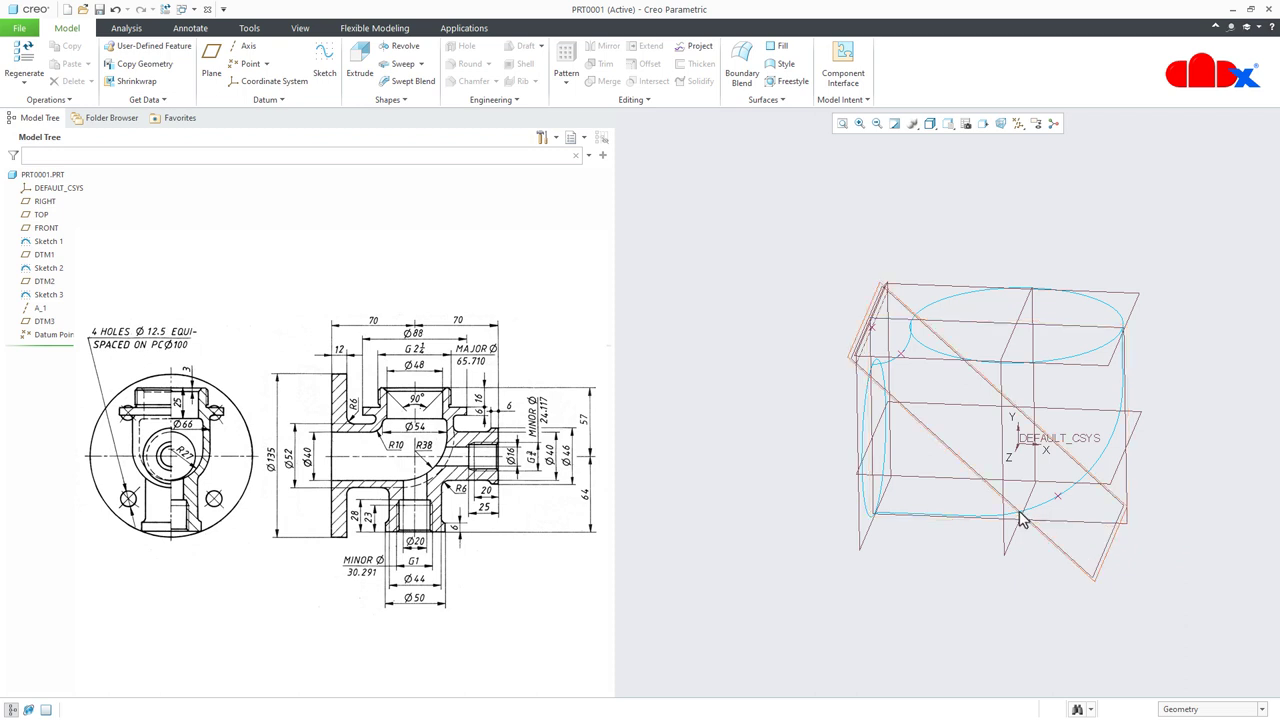
# Start Sketch 4 on plane DTM3, oriented parallel to the screen.
pyautogui.click(326, 74)
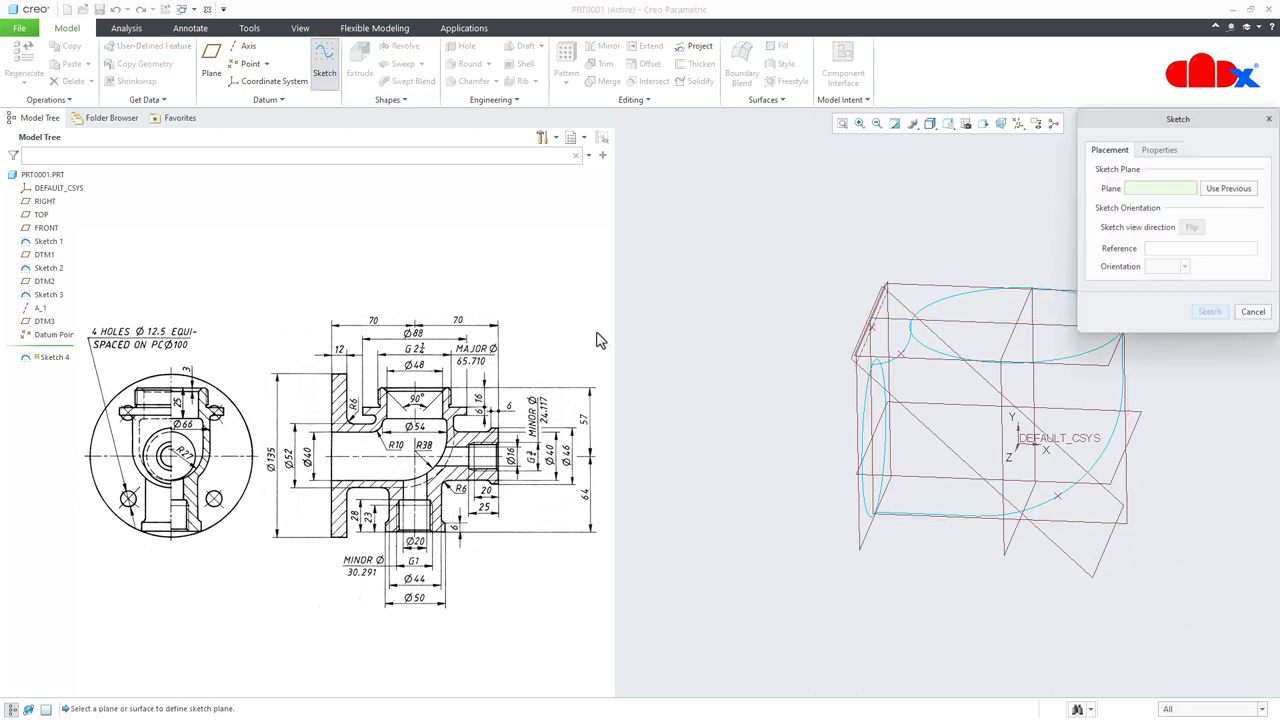
pyautogui.click(938, 443)
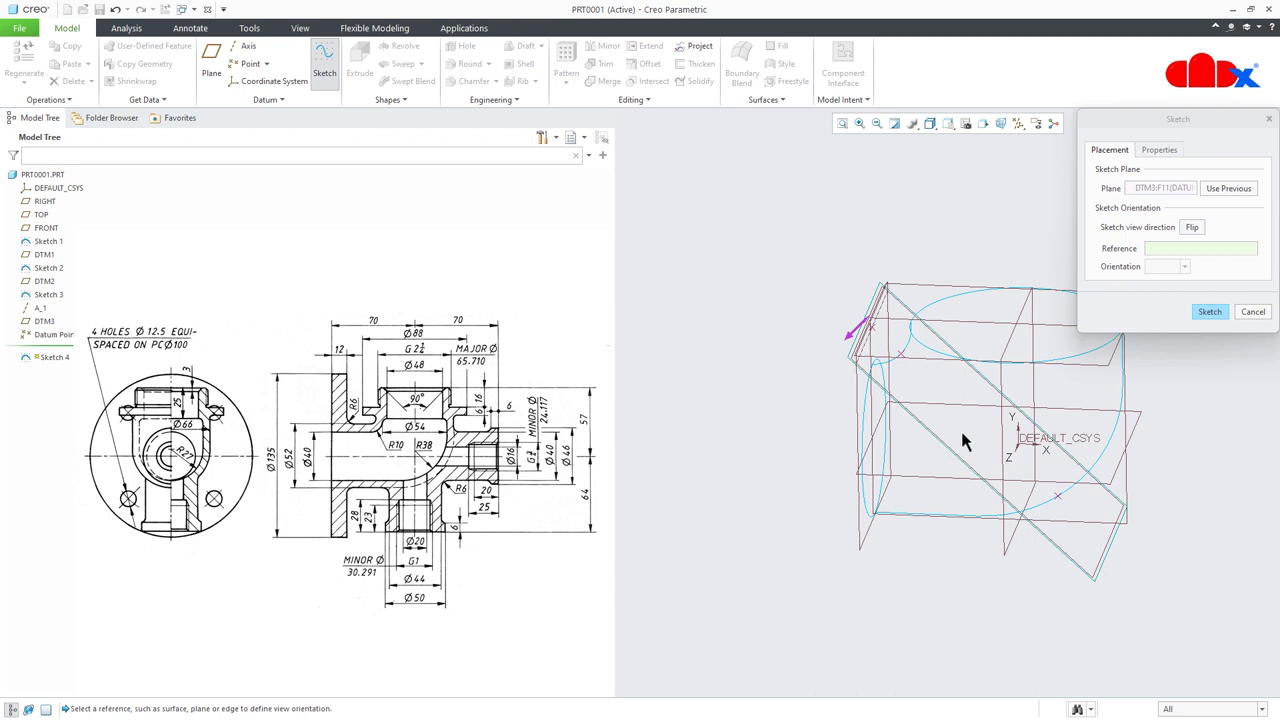
pyautogui.click(1208, 312)
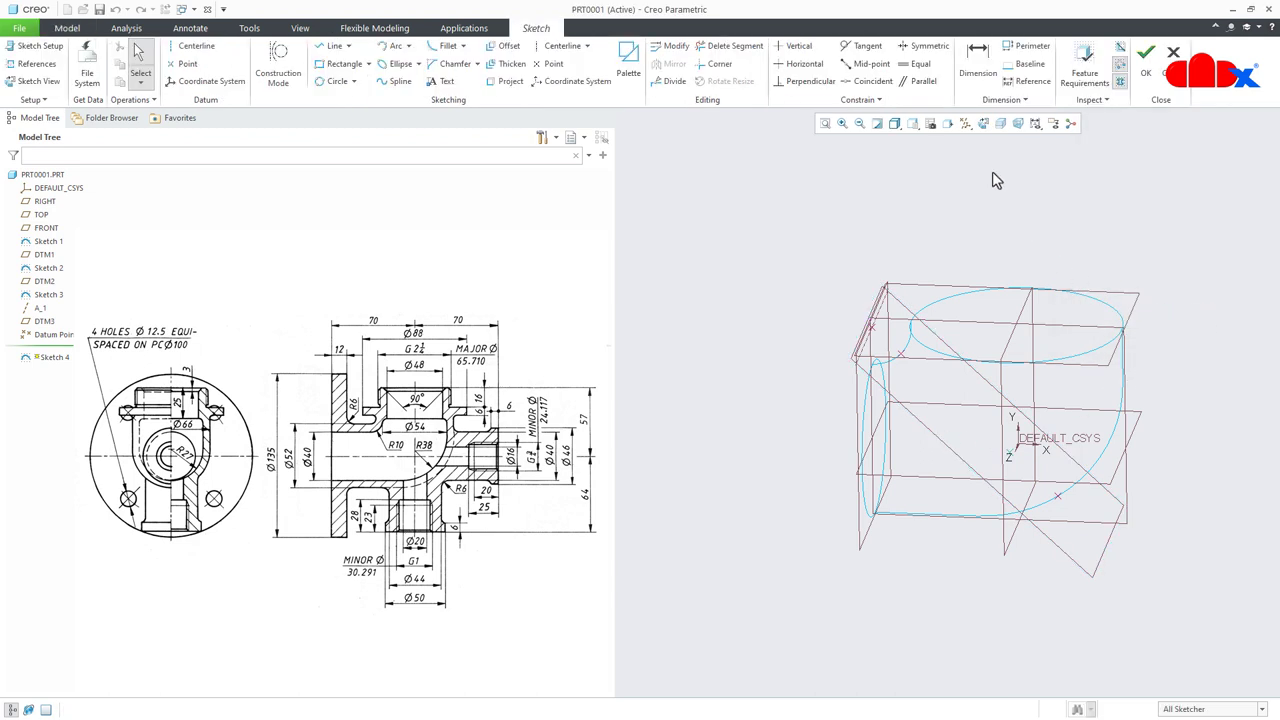
pyautogui.click(984, 124)
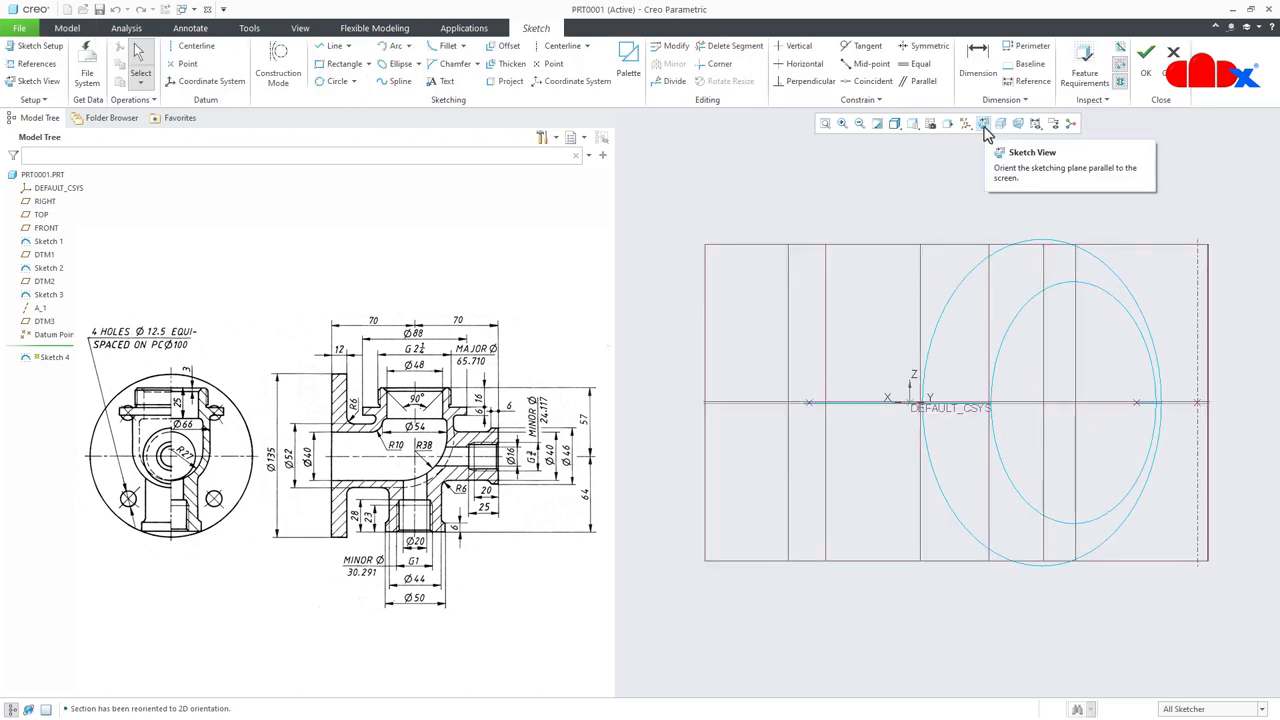
# Add PNT2 and PNT1 as sketch references, hide datums, and reorient the sketch flat.
pyautogui.click(36, 63)
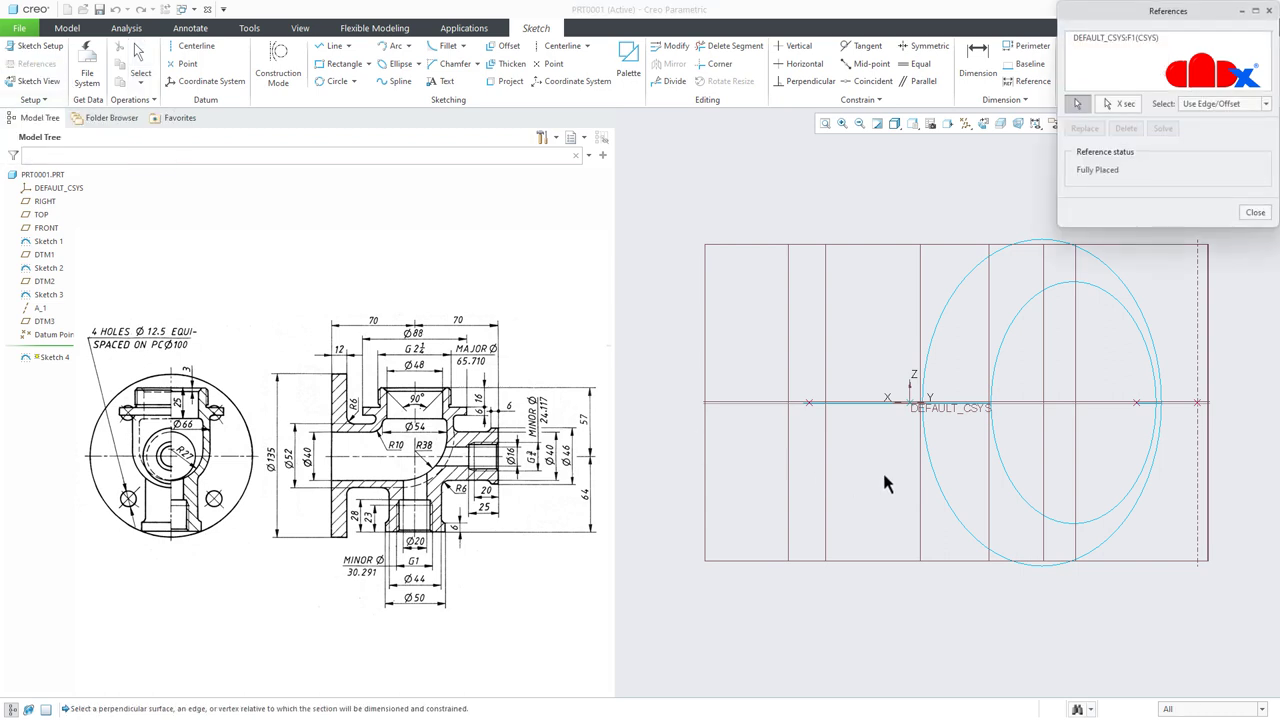
pyautogui.hotkey('ctrl', 'd')
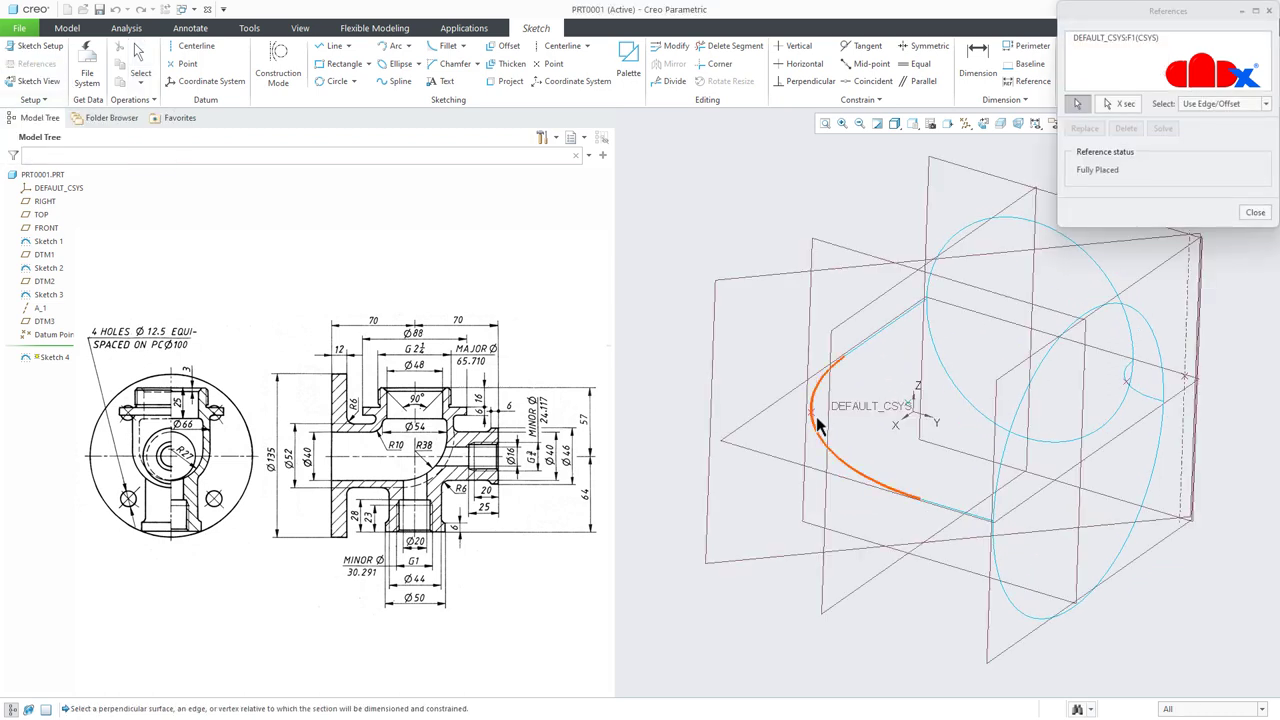
pyautogui.click(816, 420)
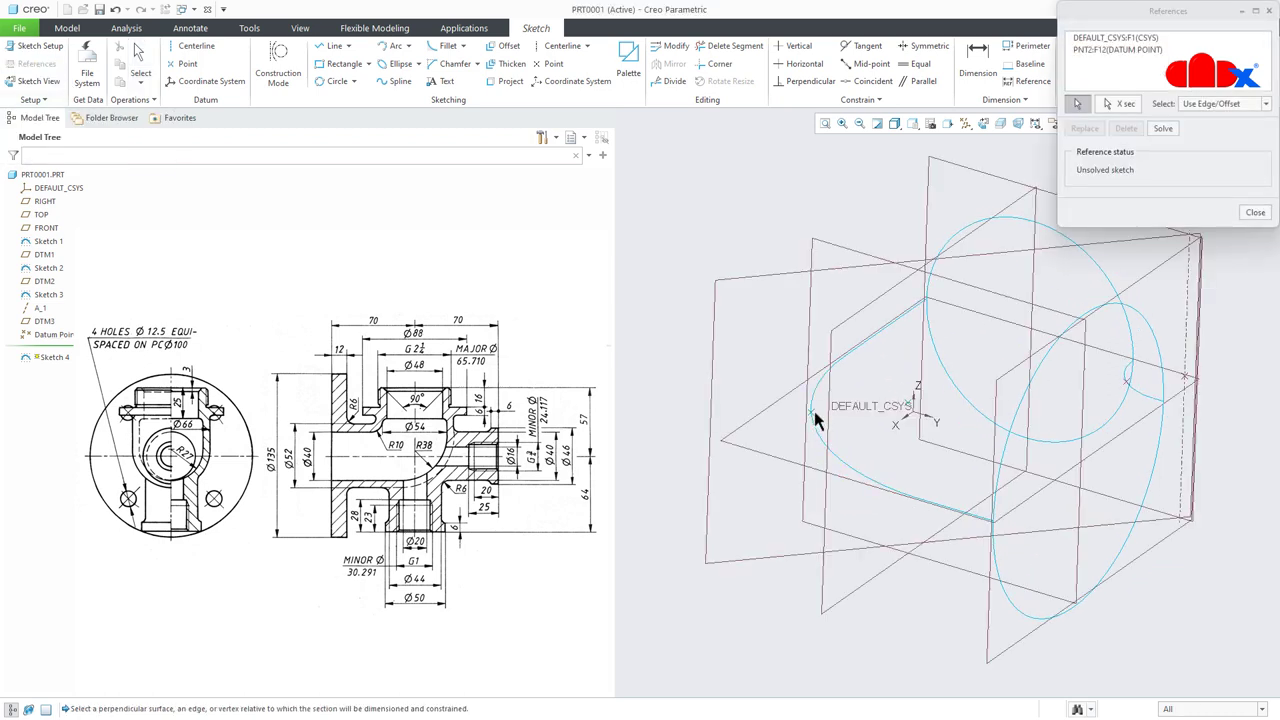
pyautogui.click(1123, 390)
pyautogui.middleClick(1100, 405)
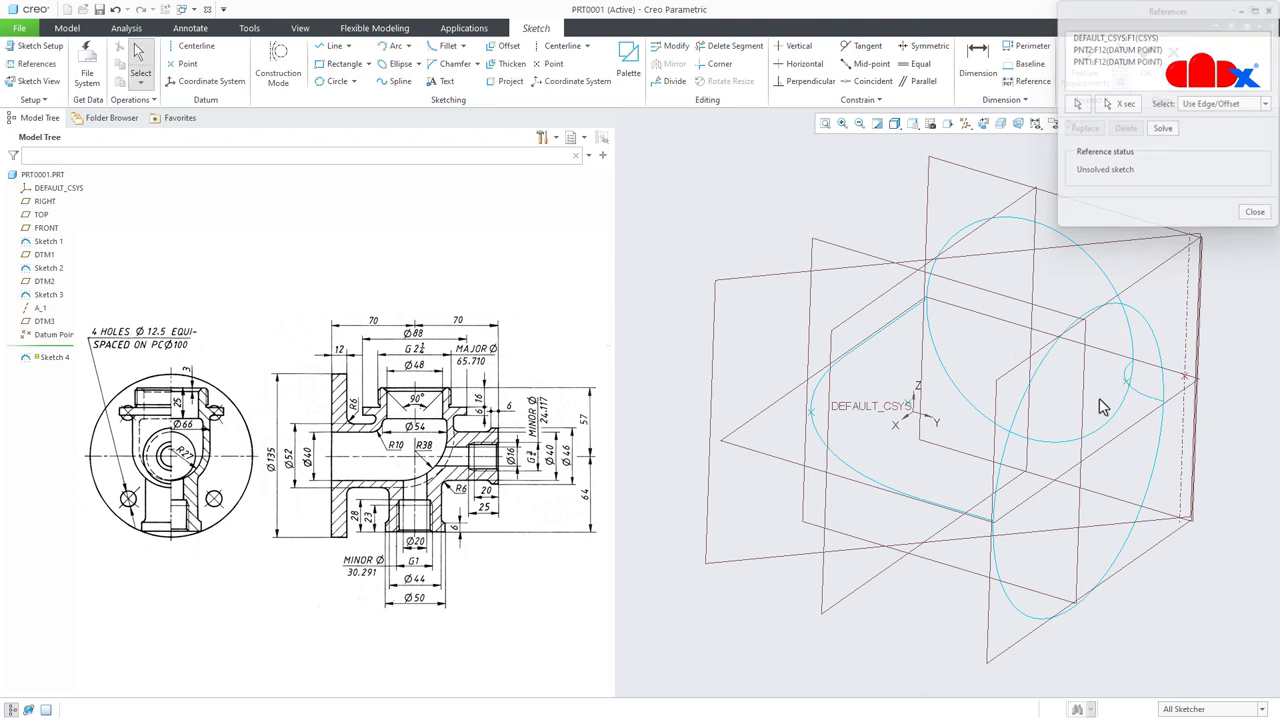
pyautogui.click(965, 123)
pyautogui.click(966, 140)
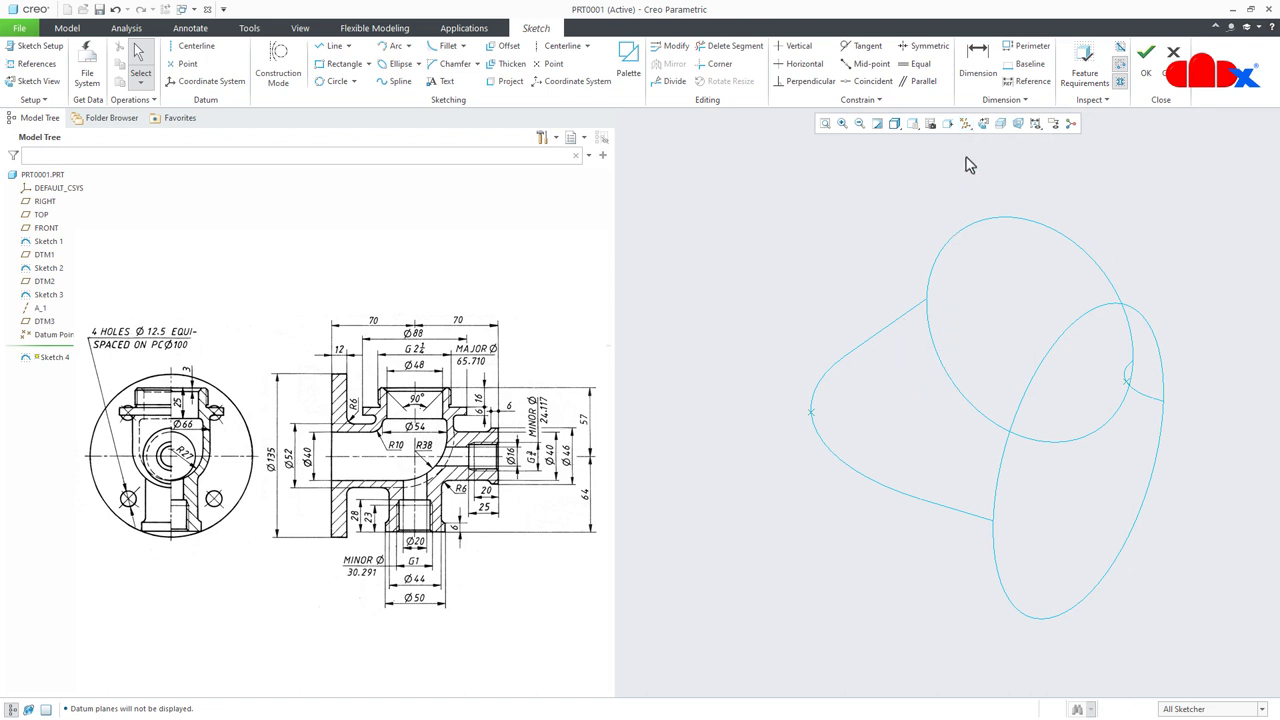
pyautogui.click(982, 126)
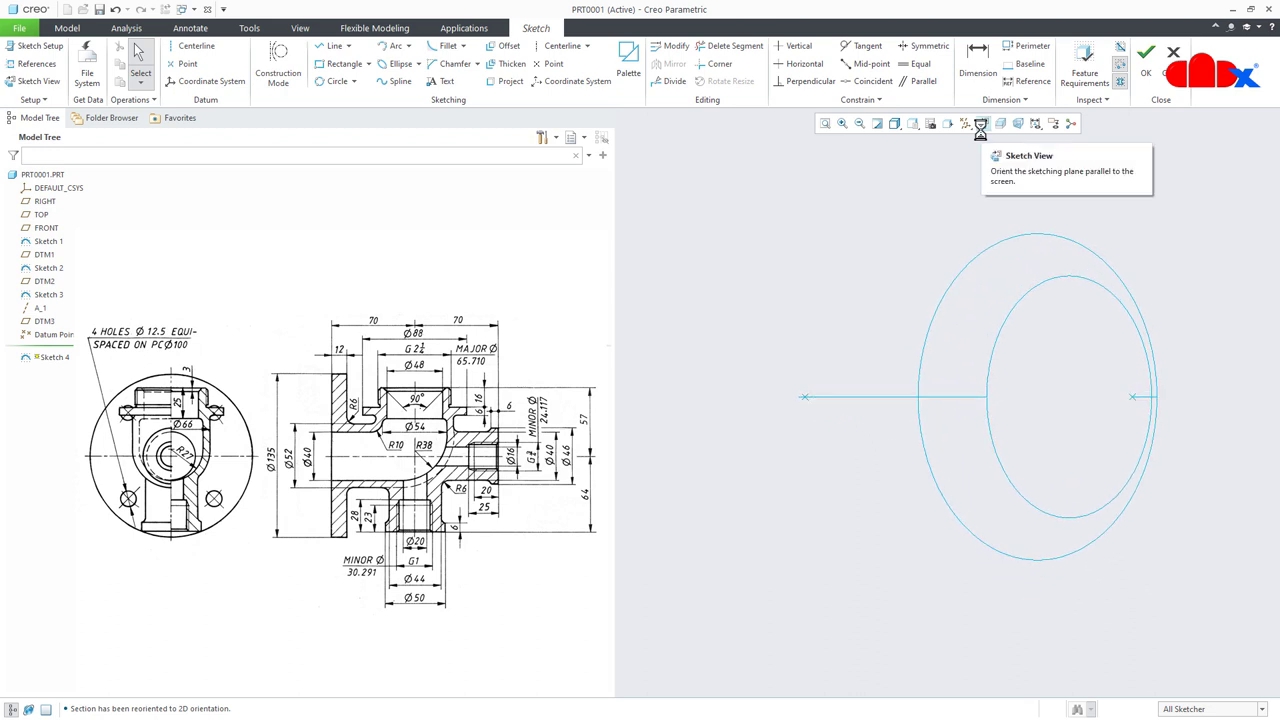
pyautogui.click(37, 63)
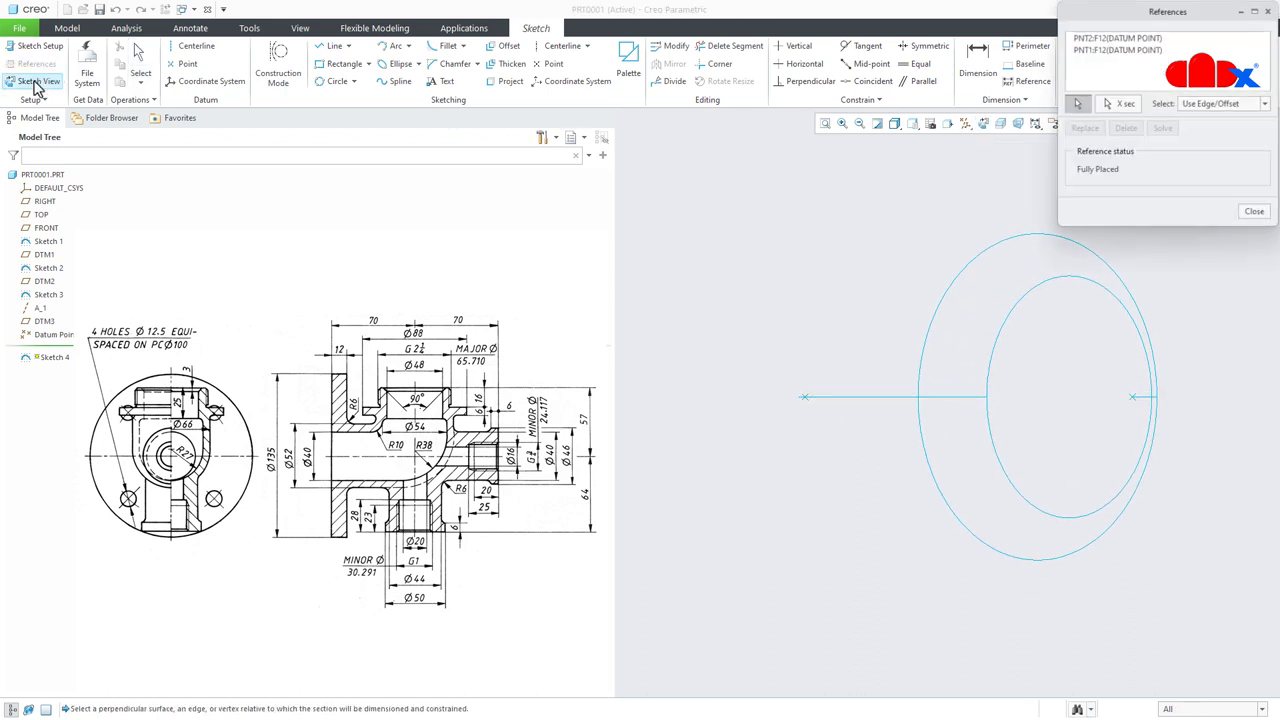
# Add FRONT as a reference and draw a 3-point circle through both datum points.
pyautogui.click(40, 228)
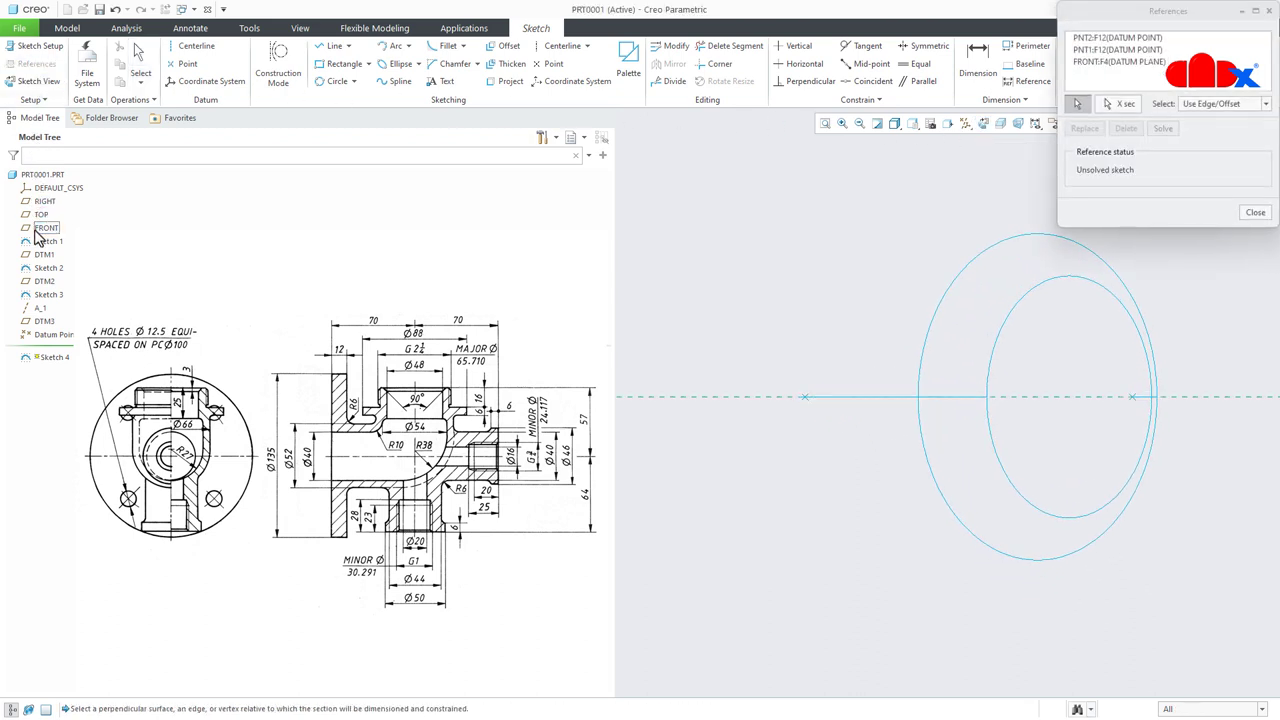
pyautogui.click(1252, 214)
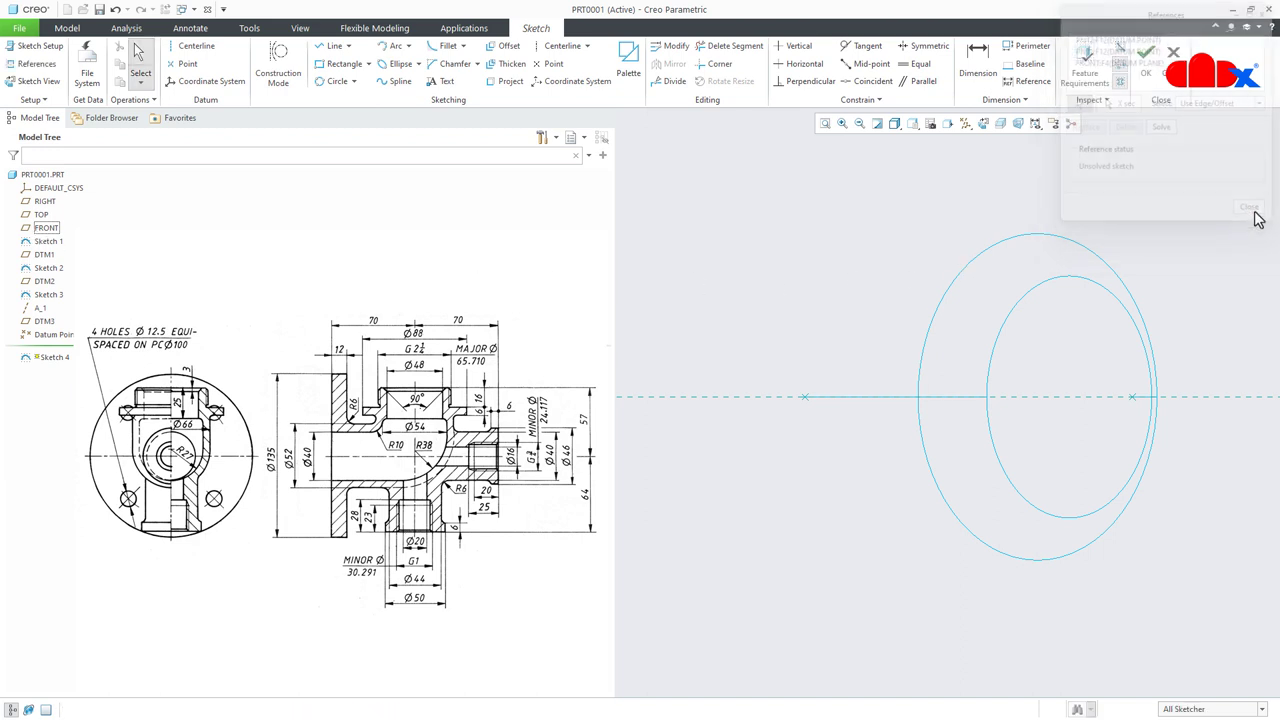
pyautogui.click(334, 81)
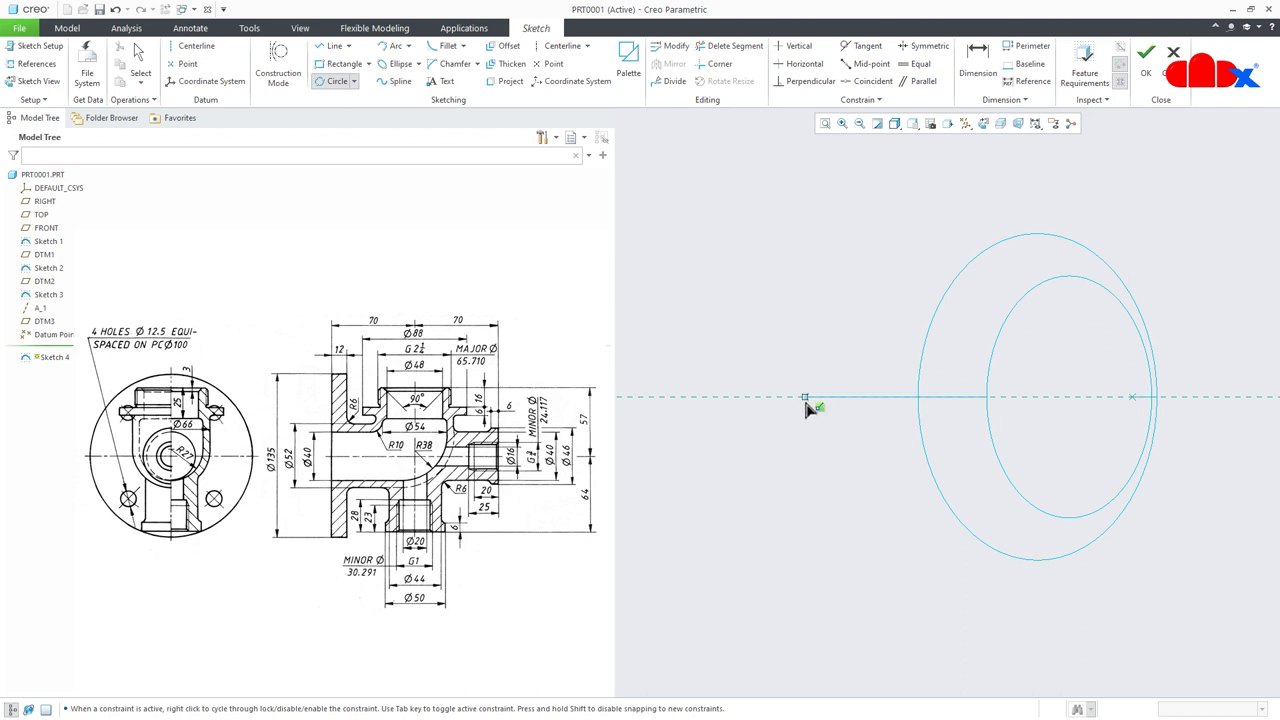
pyautogui.click(1132, 397)
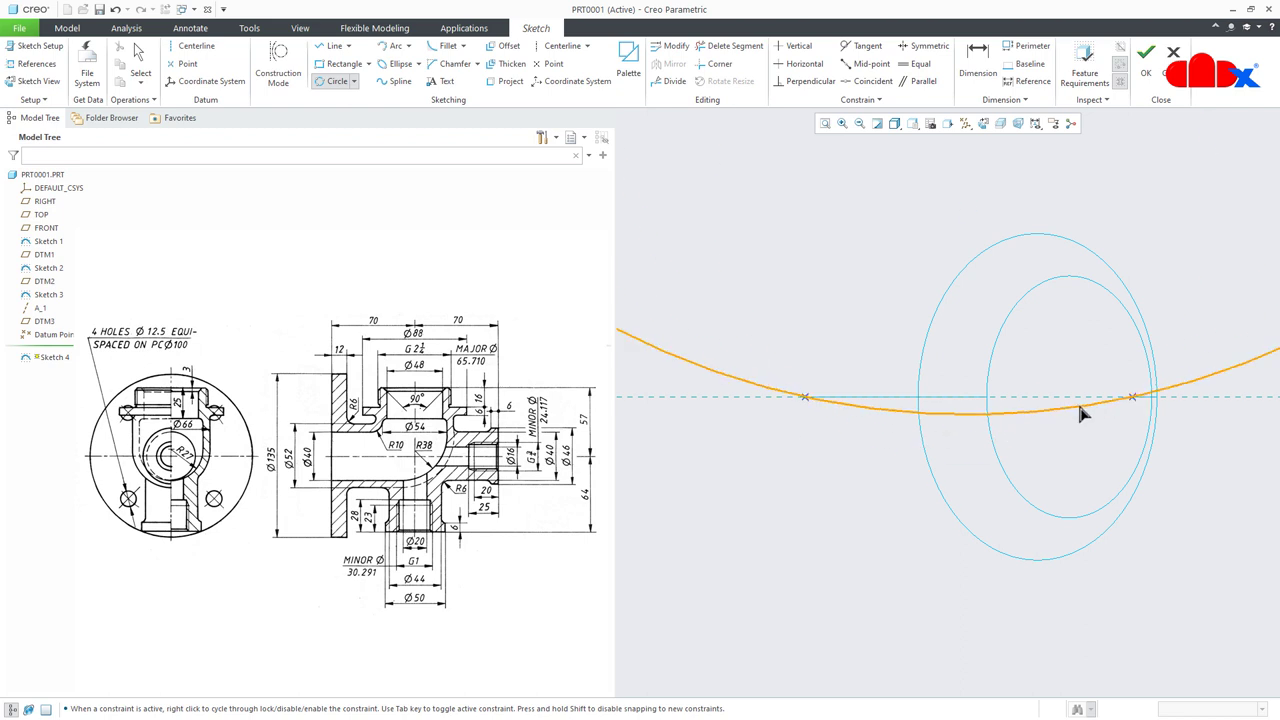
pyautogui.click(1031, 608)
pyautogui.middleClick(1031, 611)
pyautogui.click(1030, 610)
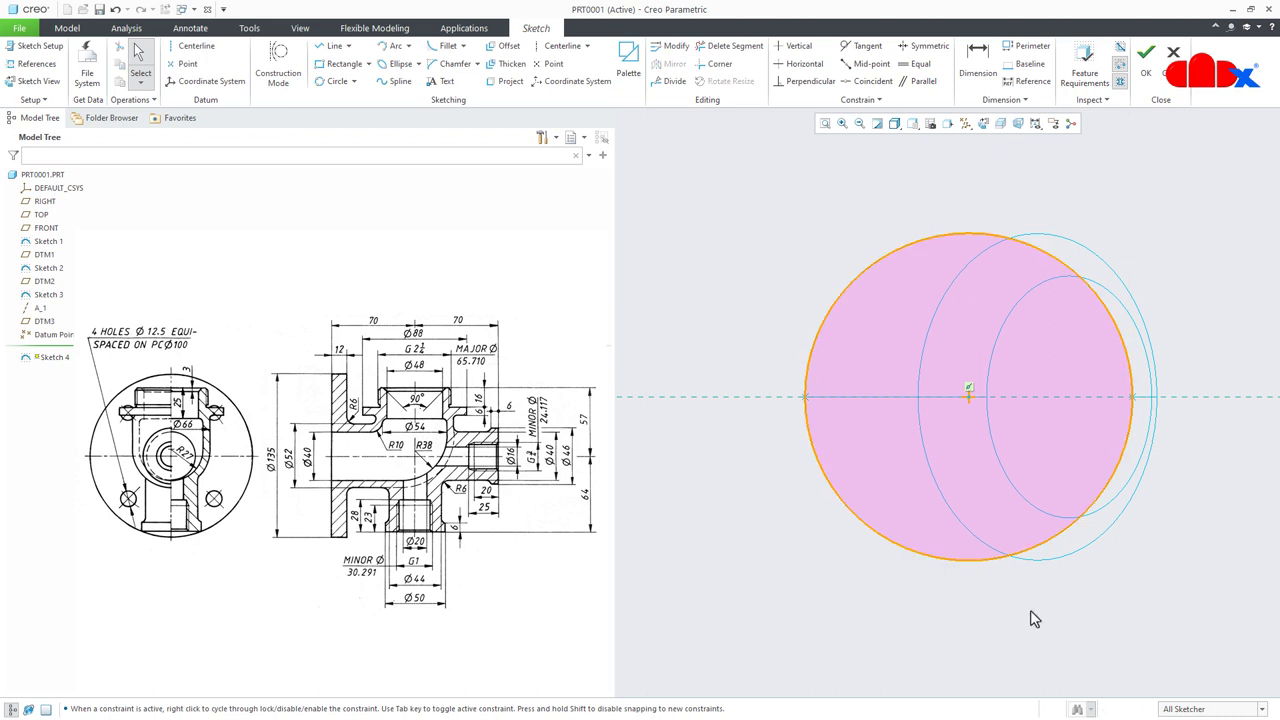
# Dimension the circle's radius as an R 27.06 reference and finish Sketch 4.
pyautogui.click(988, 80)
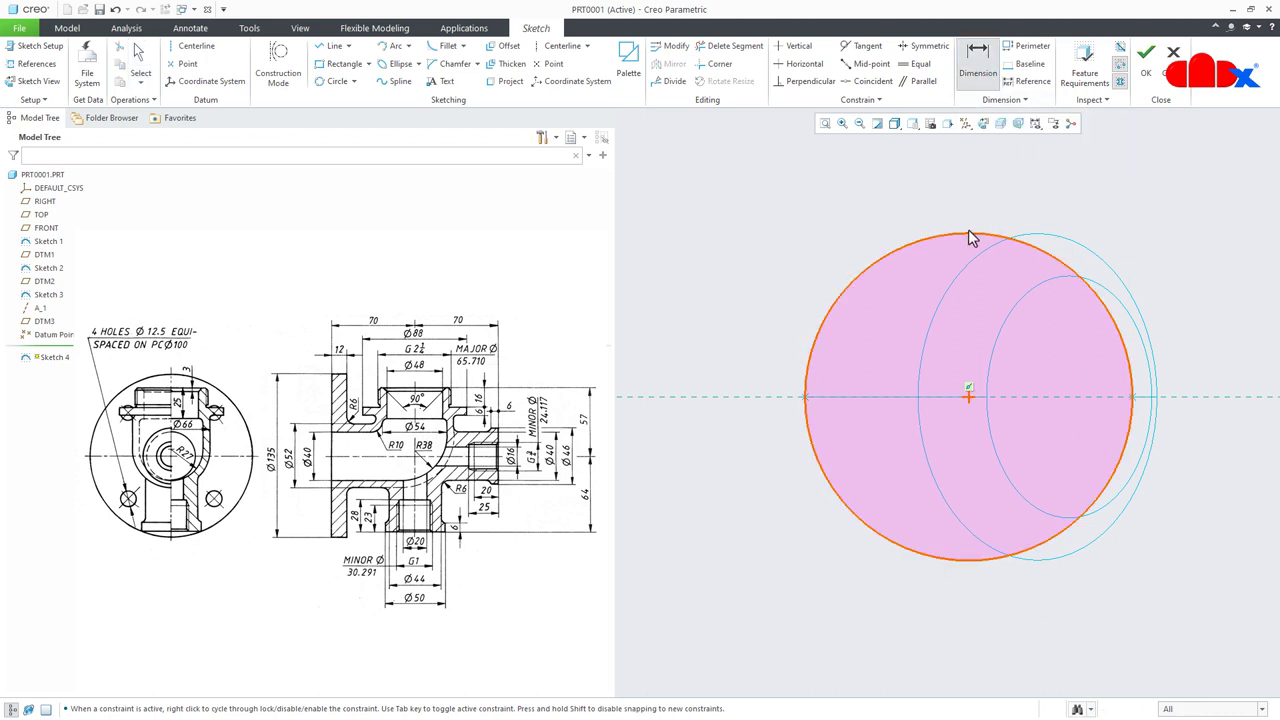
pyautogui.click(970, 236)
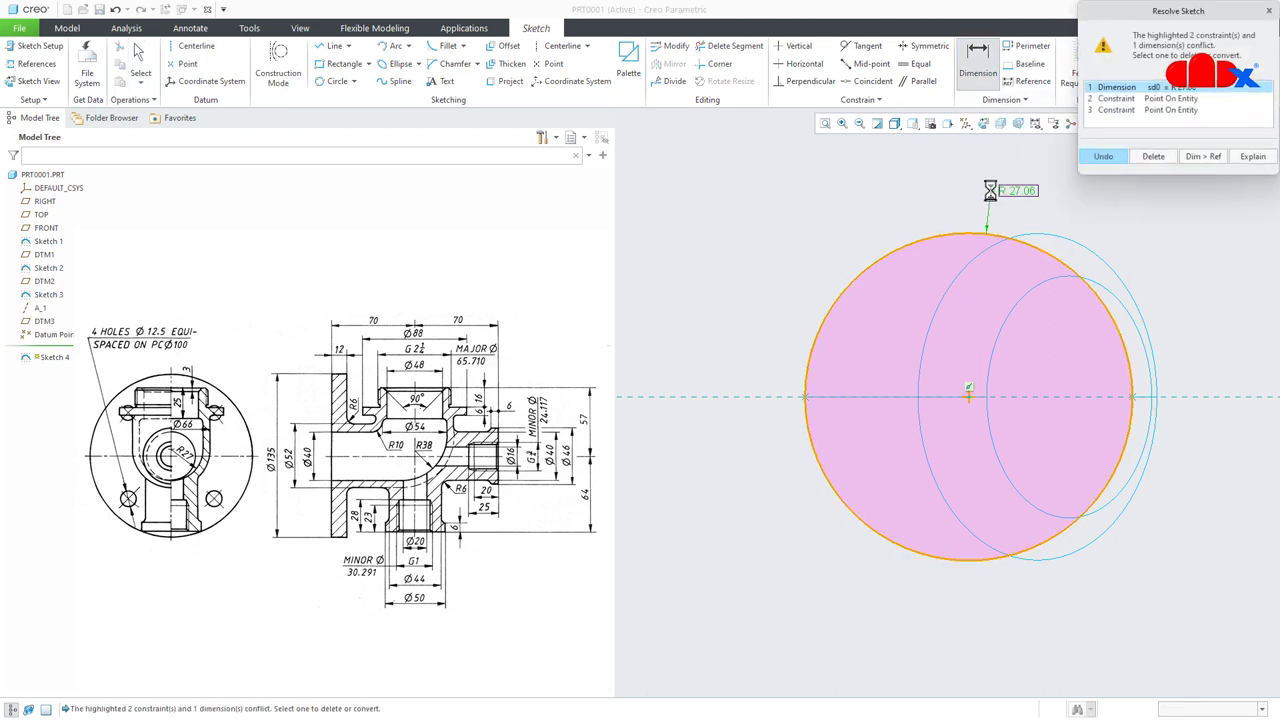
pyautogui.click(1203, 156)
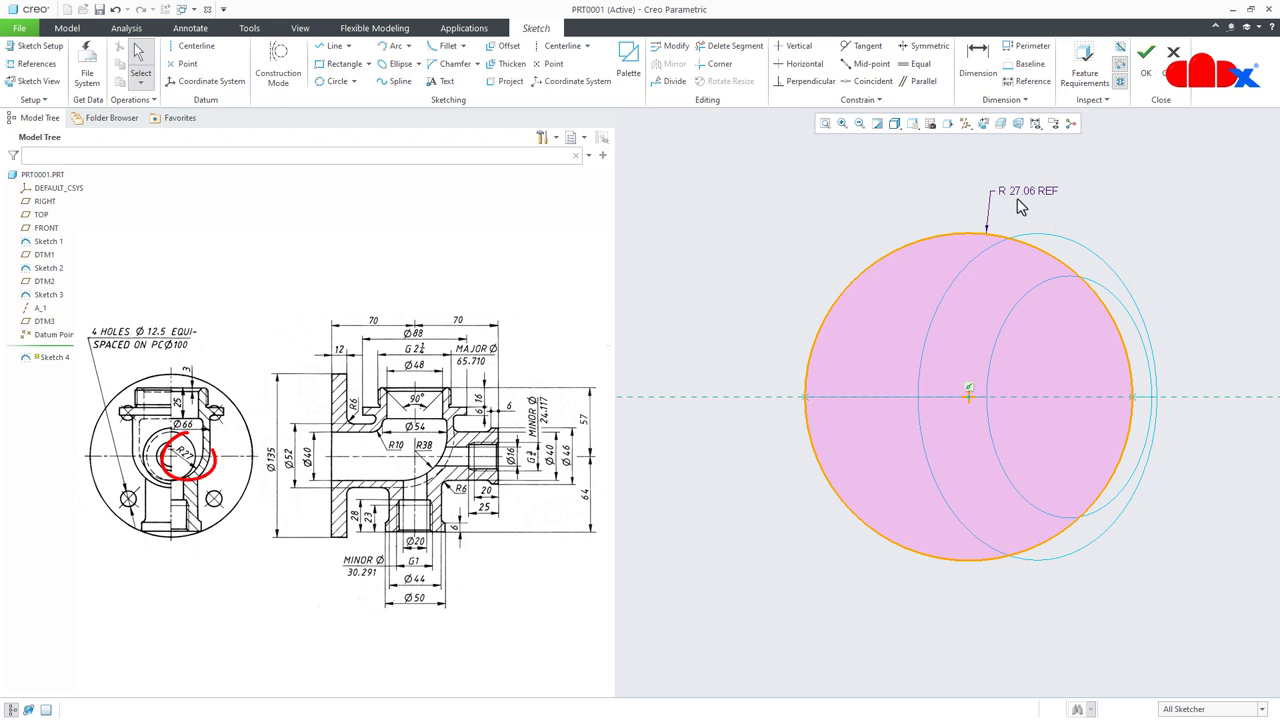
pyautogui.click(1146, 62)
pyautogui.click(1157, 198)
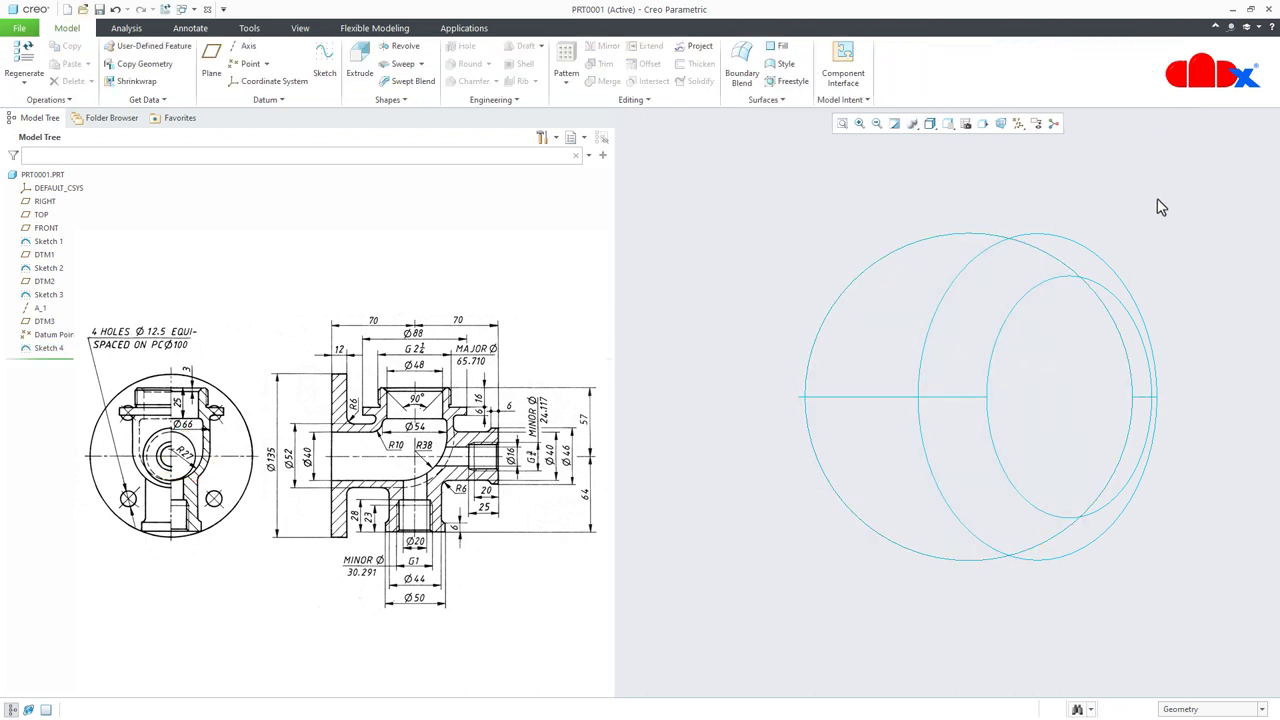
# Reset to the default view and orbit to inspect the elbow path and three section circles.
pyautogui.hotkey('ctrl', 'd')
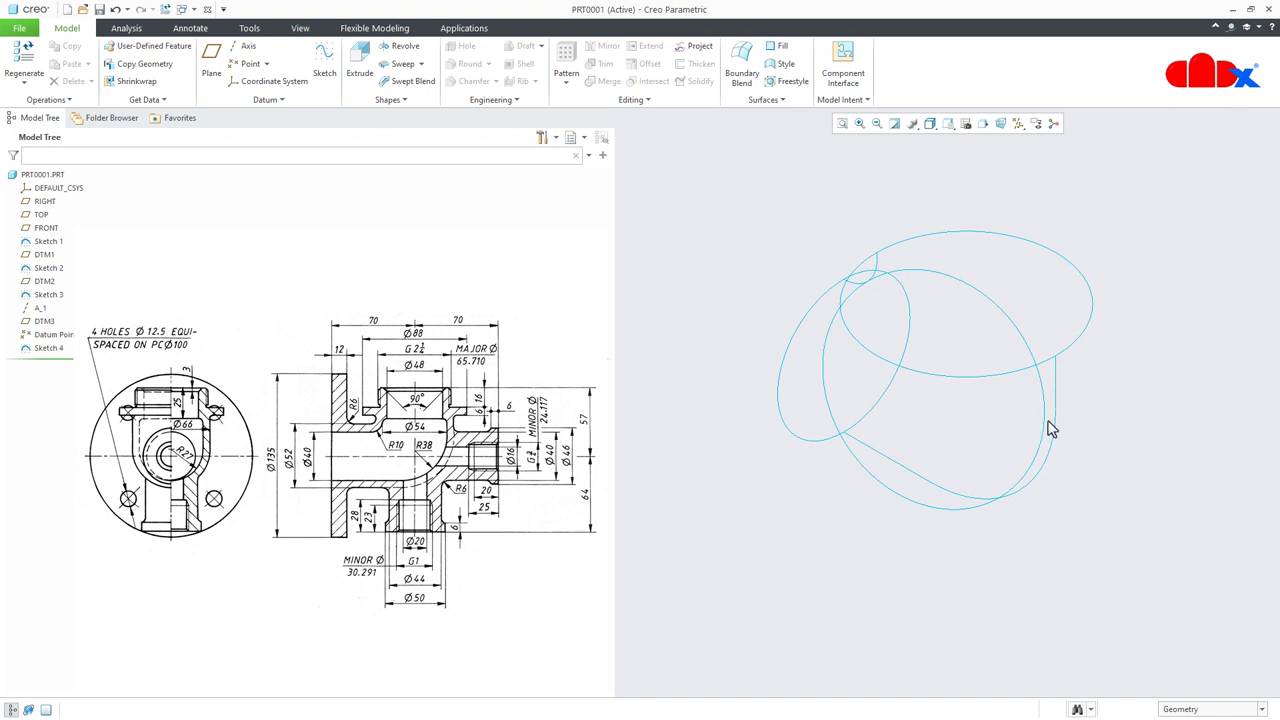
pyautogui.moveTo(1049, 429)
pyautogui.mouseDown(button='middle')
pyautogui.moveTo(1071, 409)
pyautogui.moveTo(1098, 408)
pyautogui.moveTo(1092, 424)
pyautogui.mouseUp(button='middle')
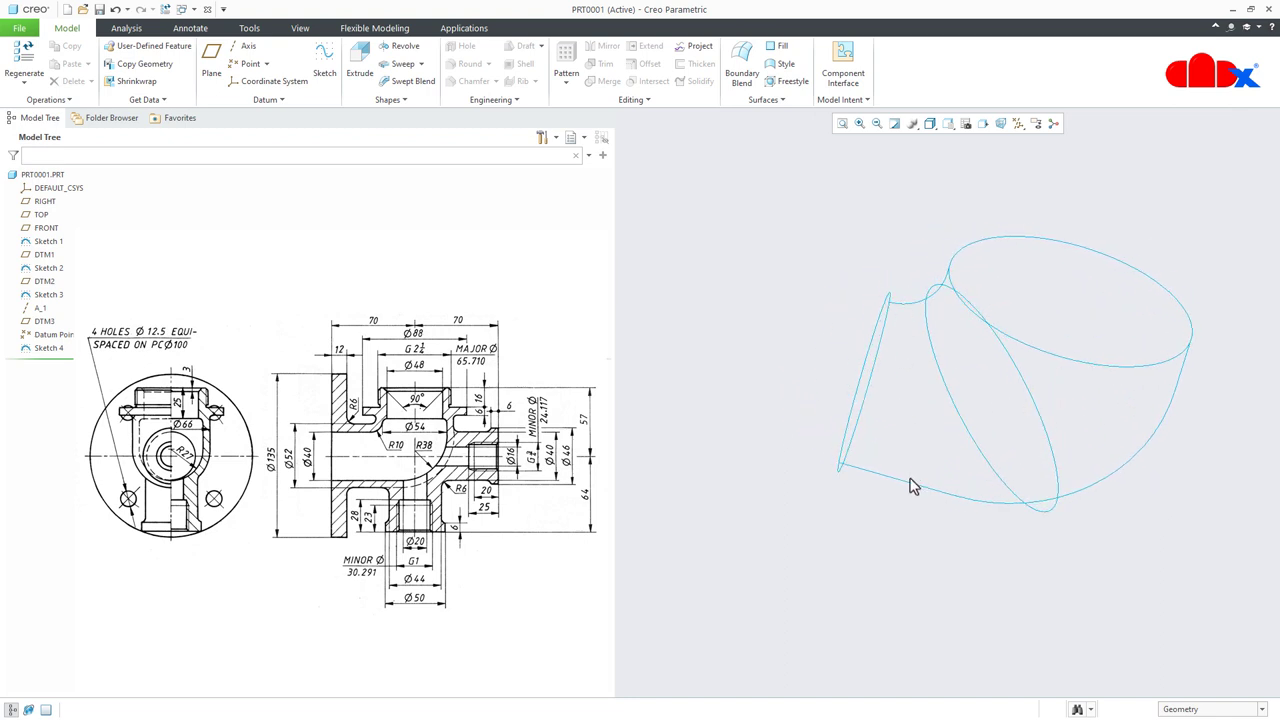
pyautogui.moveTo(914, 486); pyautogui.dragTo(970, 508, button='middle')
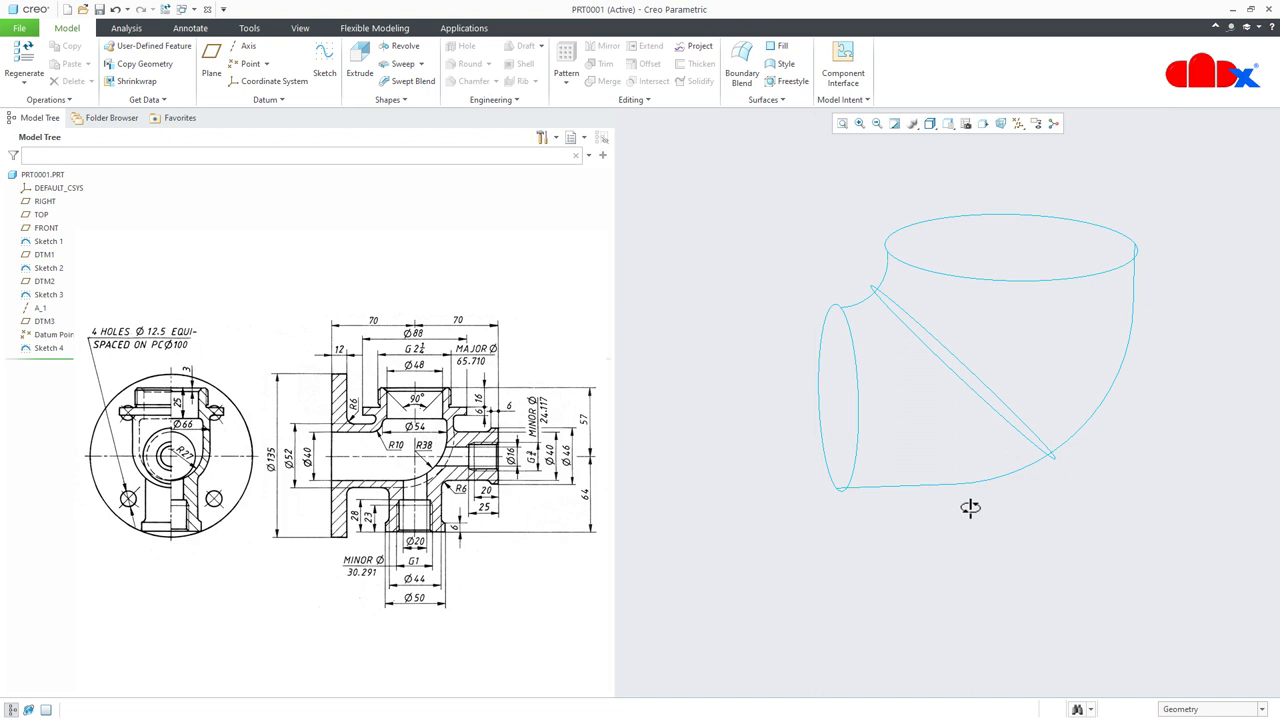
# Start a boundary blend with both connecting arcs in the first direction, then the top circle, ellipse and end circle in the second.
pyautogui.click(741, 70)
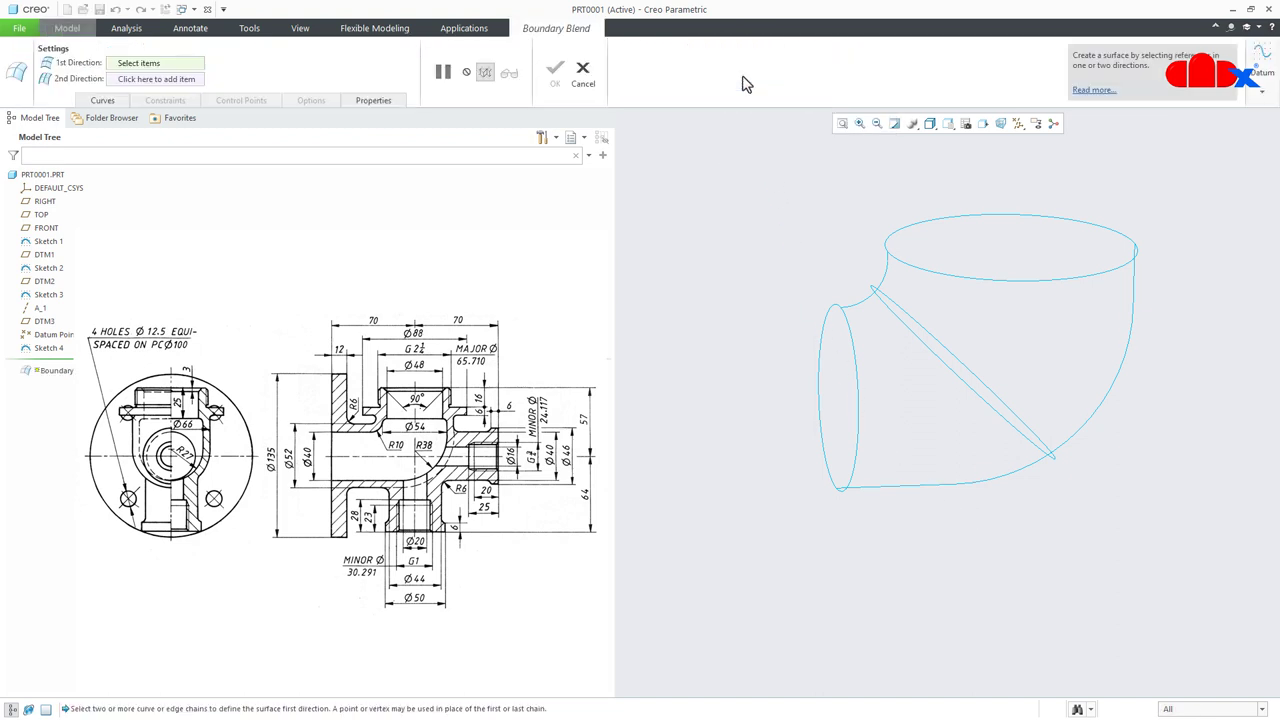
pyautogui.click(886, 278)
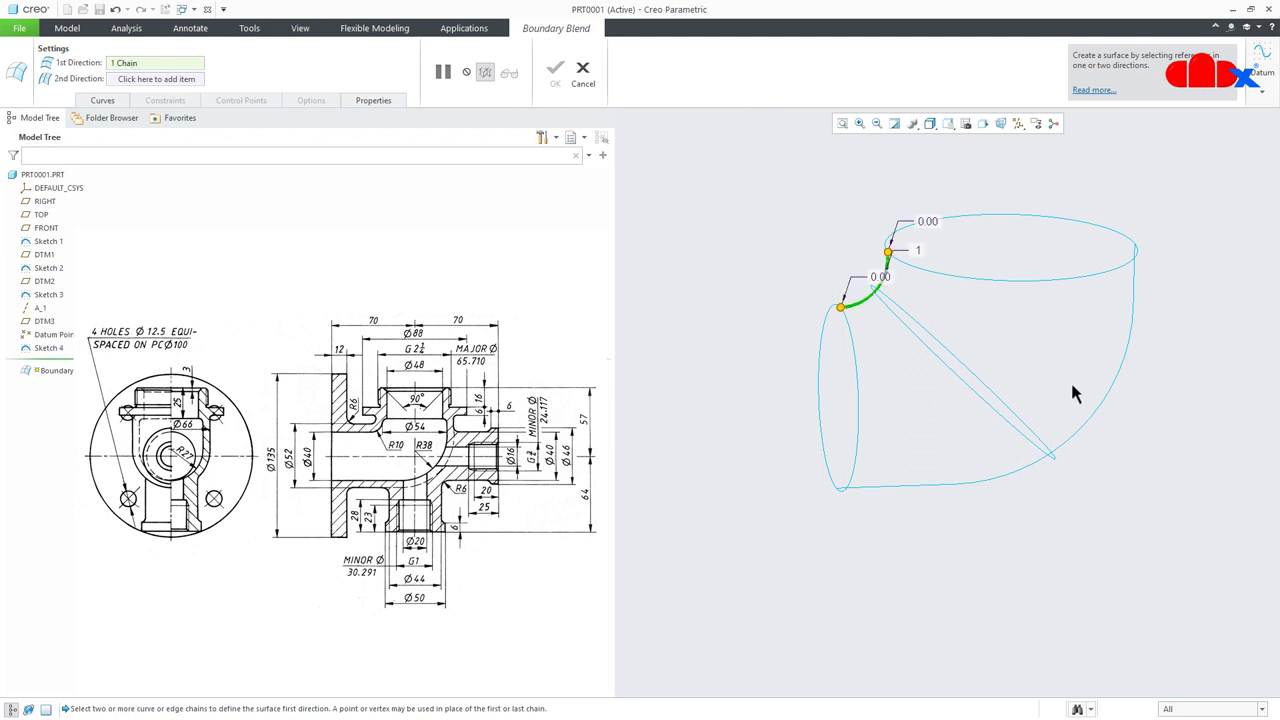
pyautogui.keyDown('ctrl'); pyautogui.click(1106, 402); pyautogui.keyUp('ctrl')
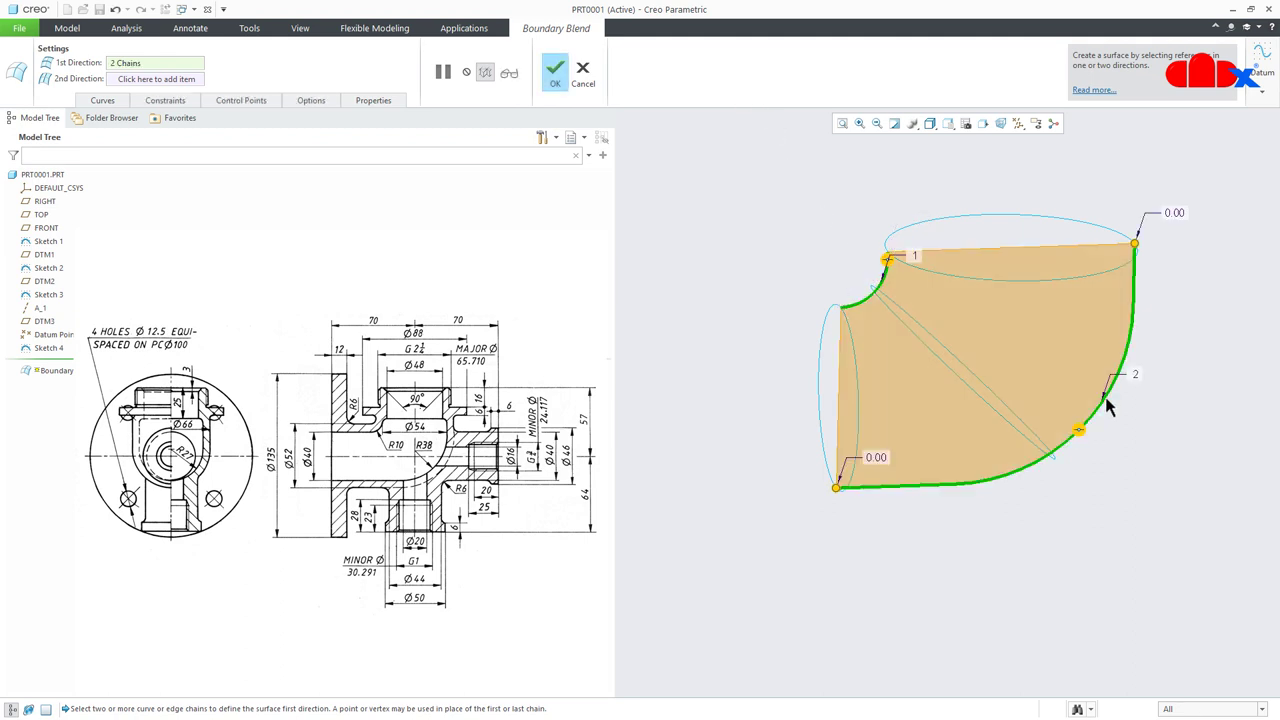
pyautogui.click(145, 80)
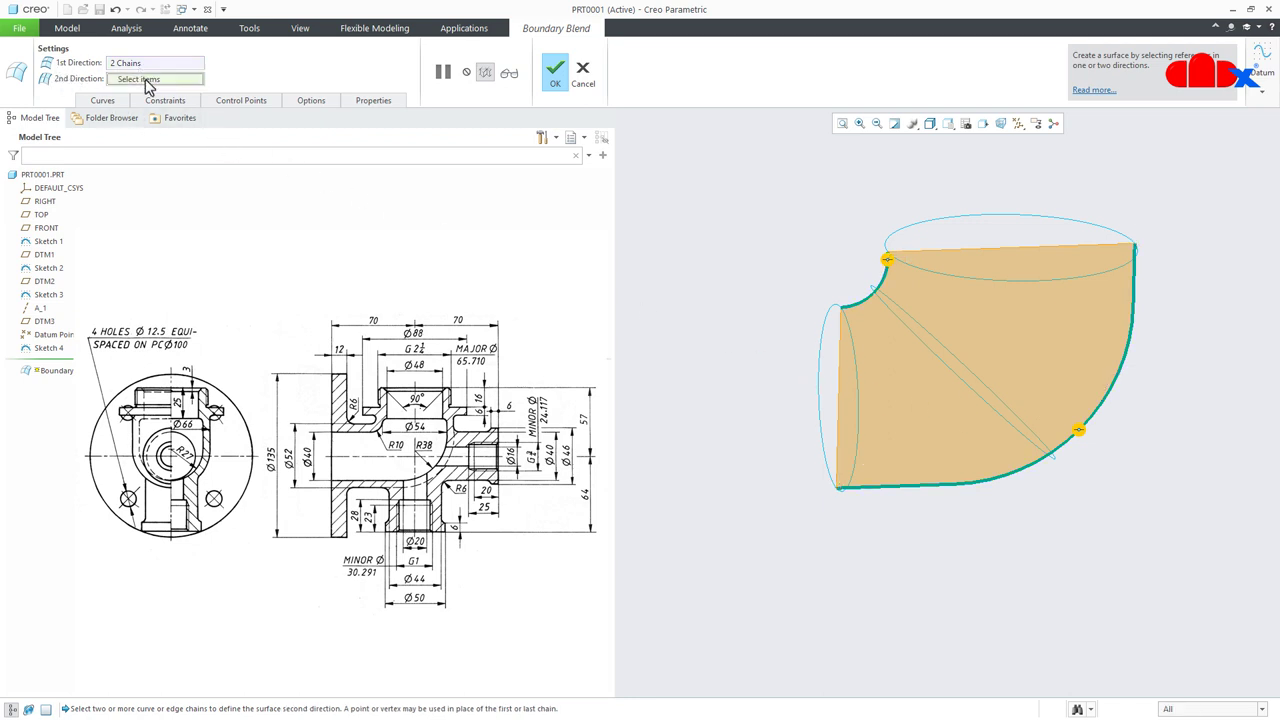
pyautogui.click(940, 283)
pyautogui.moveTo(952, 322); pyautogui.dragTo(930, 323, button='middle')
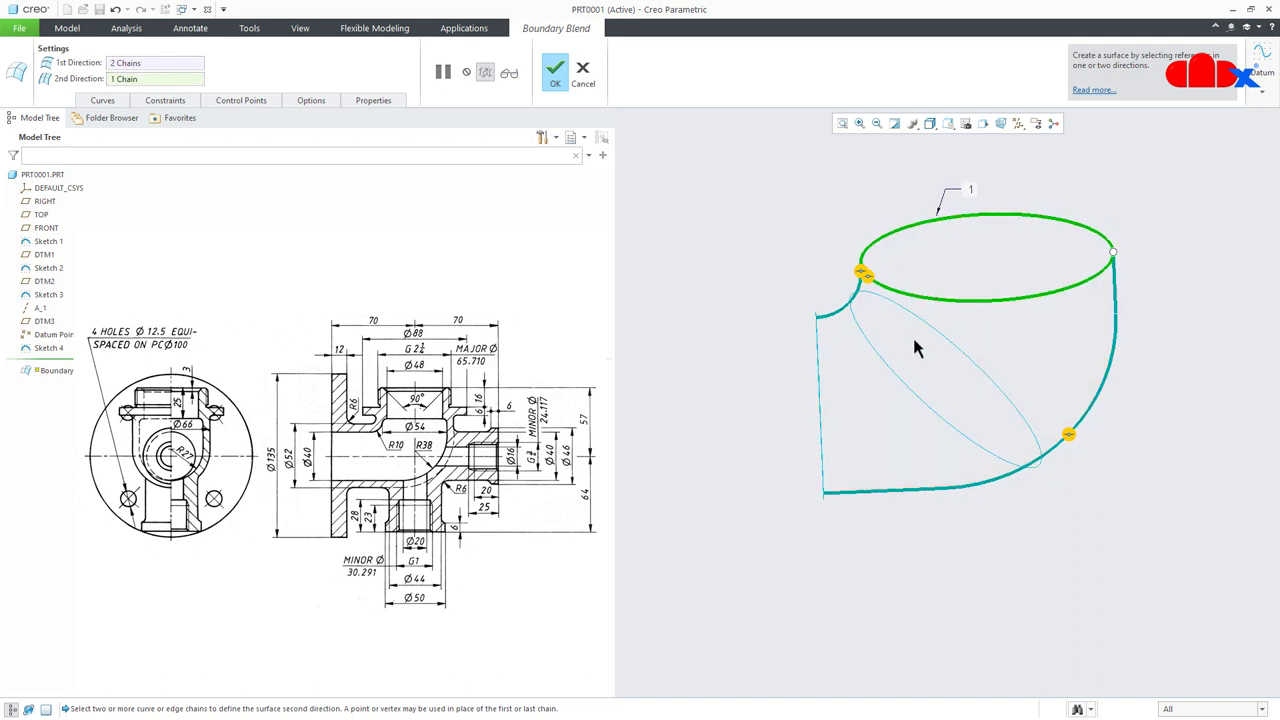
pyautogui.click(896, 380)
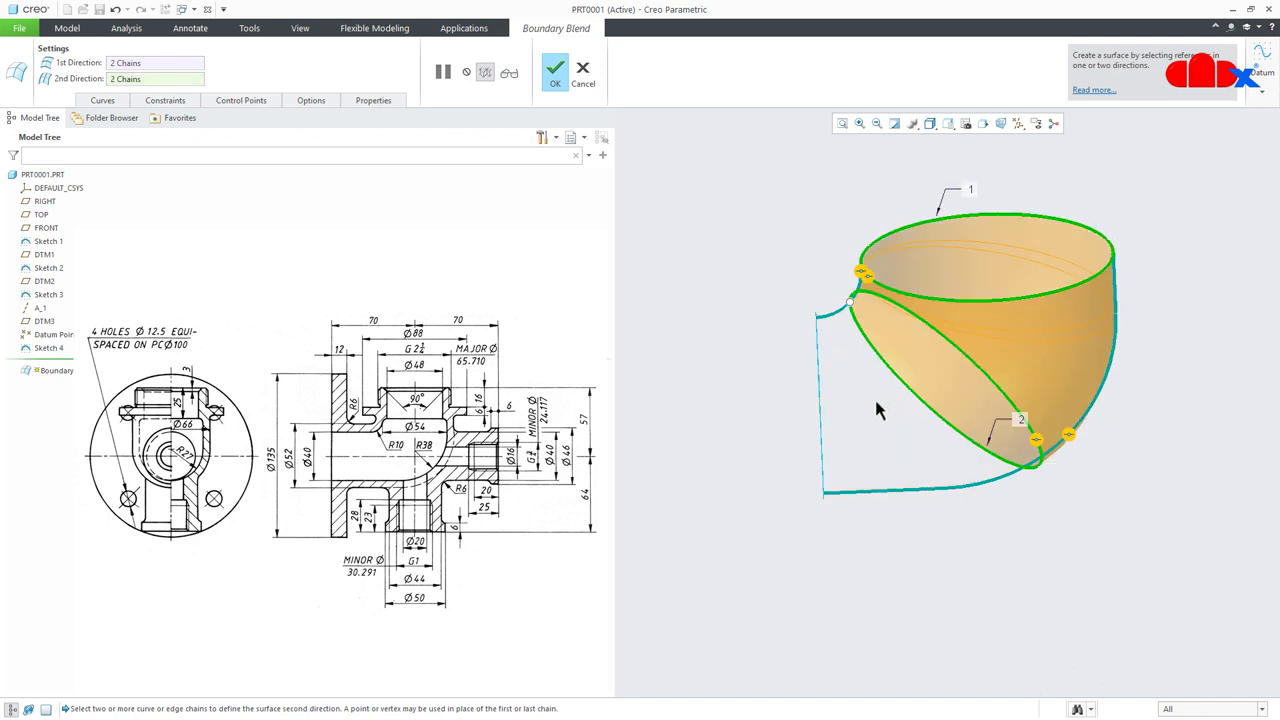
pyautogui.moveTo(877, 400); pyautogui.dragTo(899, 407, button='middle')
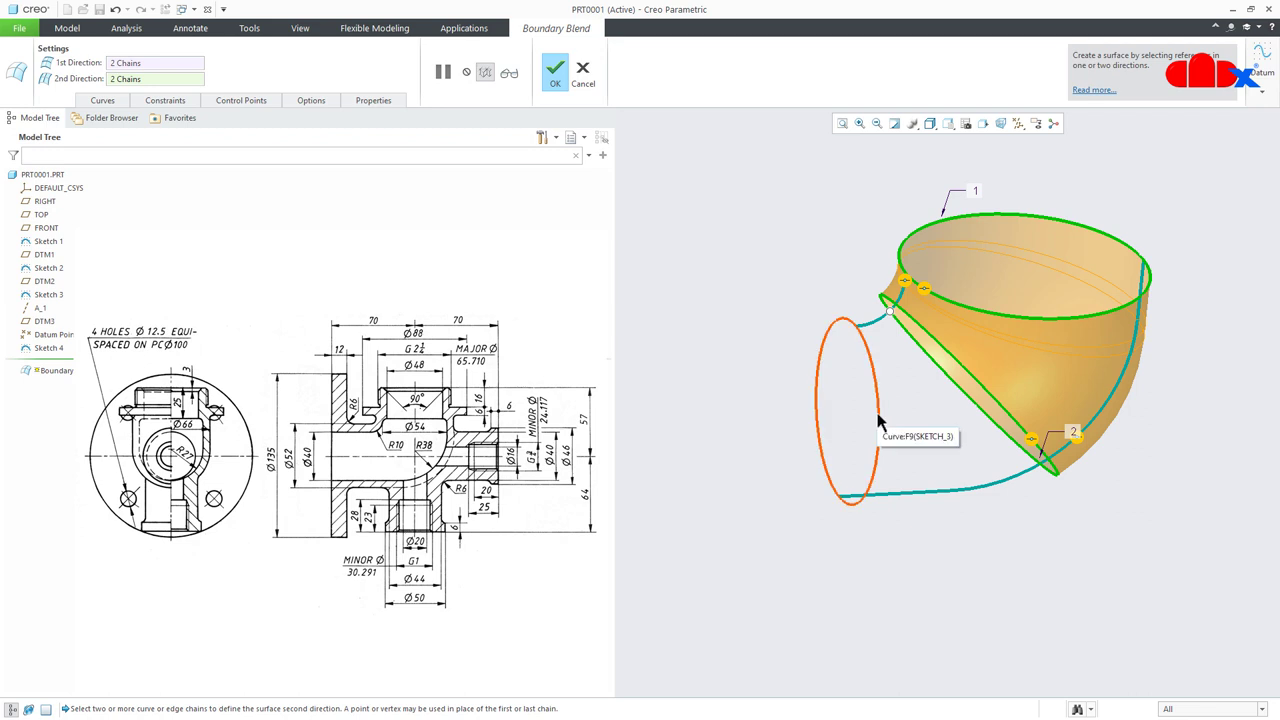
pyautogui.click(879, 423)
pyautogui.moveTo(996, 500)
pyautogui.mouseDown(button='middle')
pyautogui.moveTo(986, 449)
pyautogui.moveTo(981, 494)
pyautogui.moveTo(991, 449)
pyautogui.moveTo(997, 471)
pyautogui.mouseUp(button='middle')
pyautogui.scroll(4, 1120, 342)
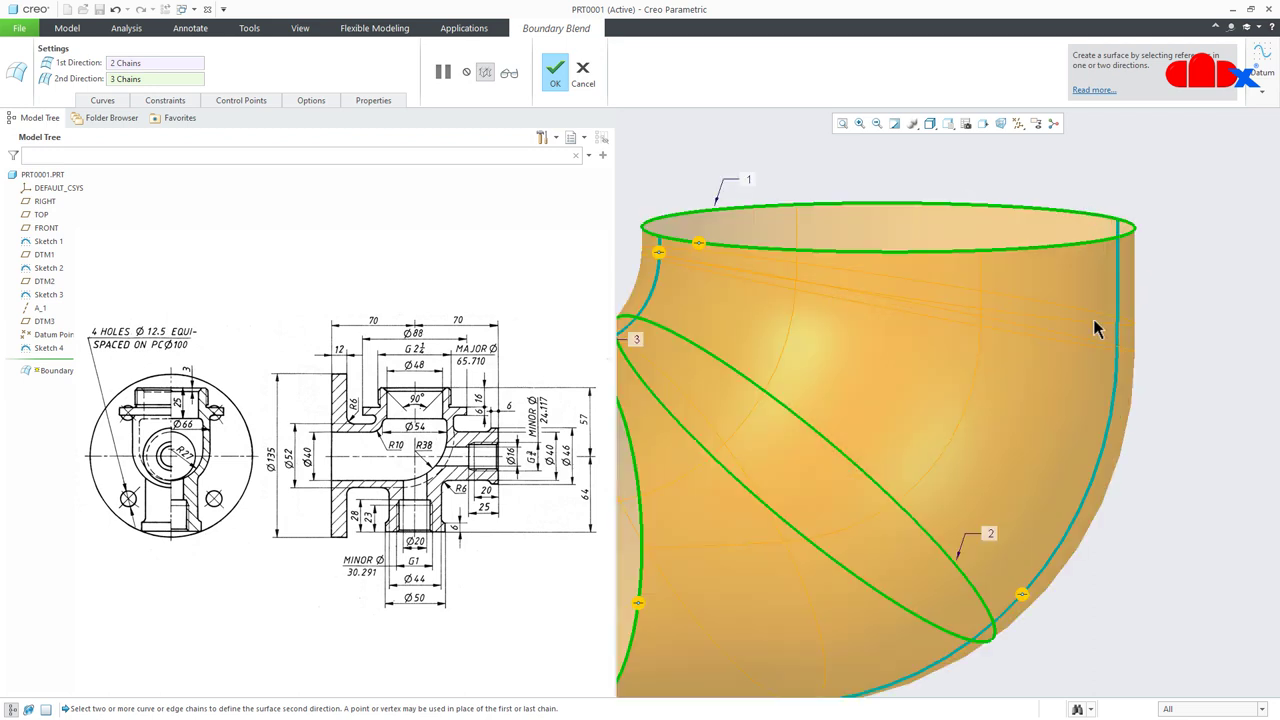
pyautogui.scroll(-2, 1089, 355)
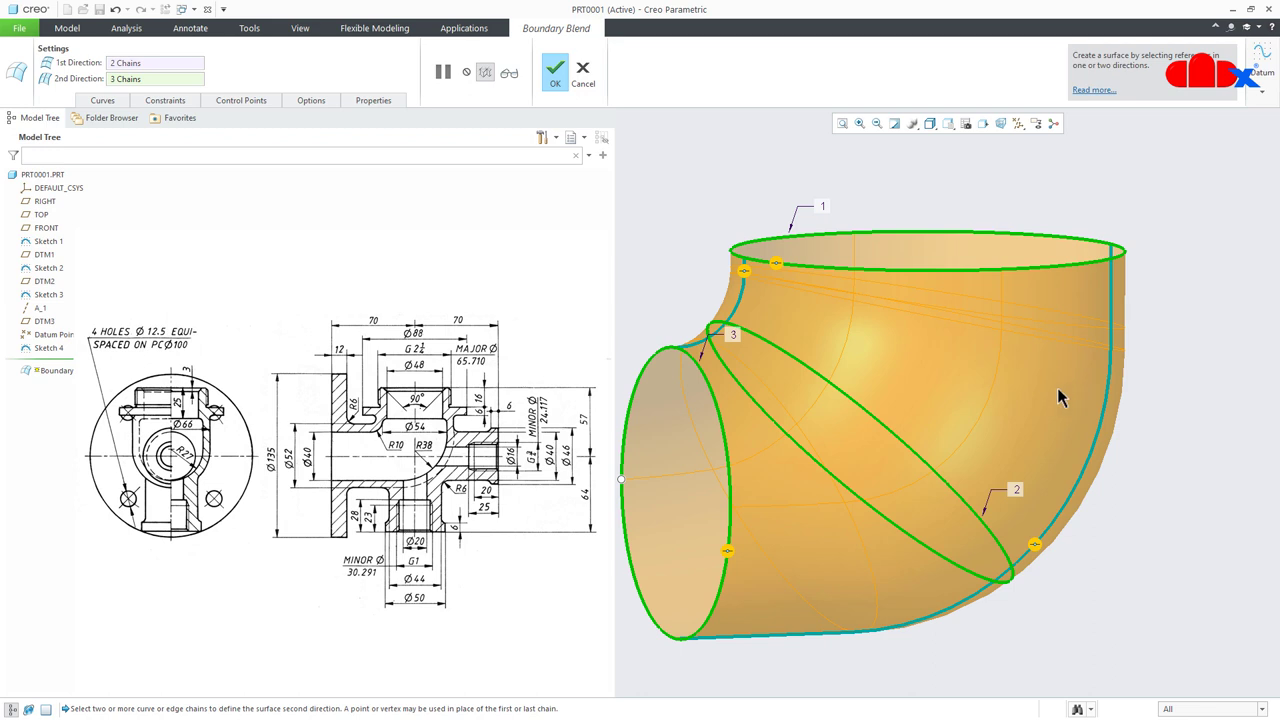
pyautogui.moveTo(1062, 397); pyautogui.dragTo(1051, 391, button='middle')
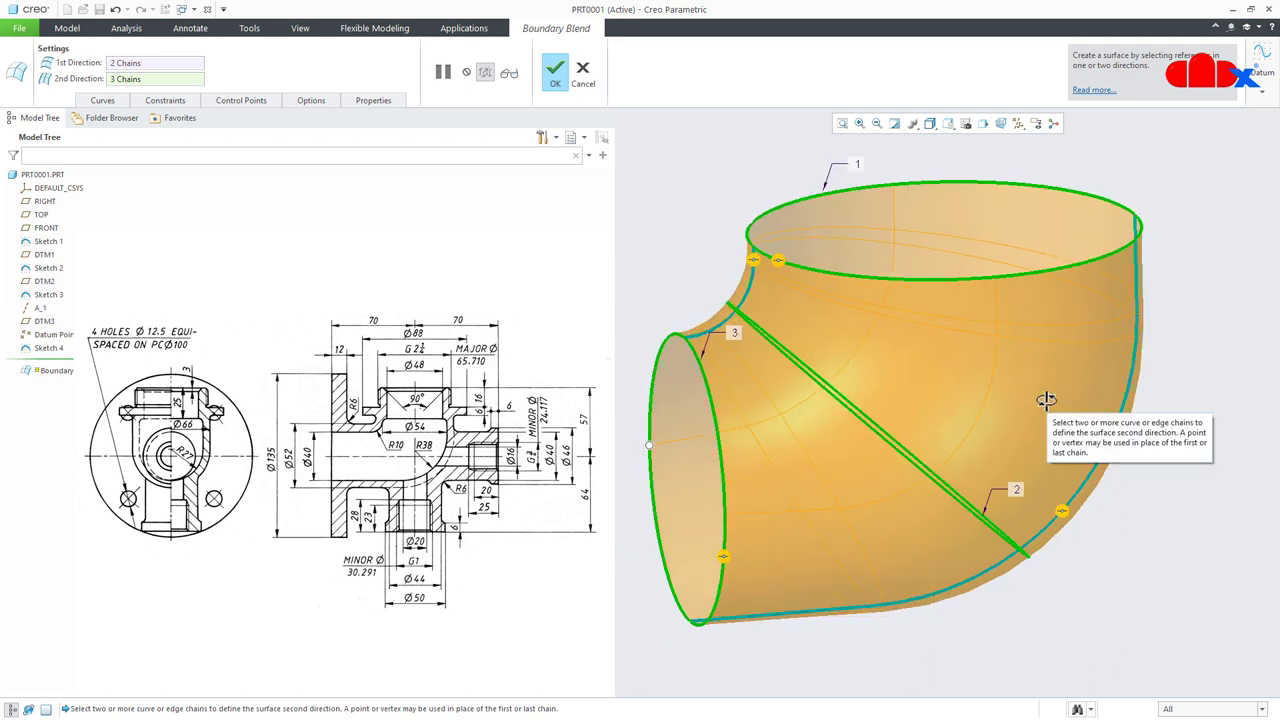
# Add a control-point pair matching the two arc chains and confirm the boundary blend.
pyautogui.click(256, 103)
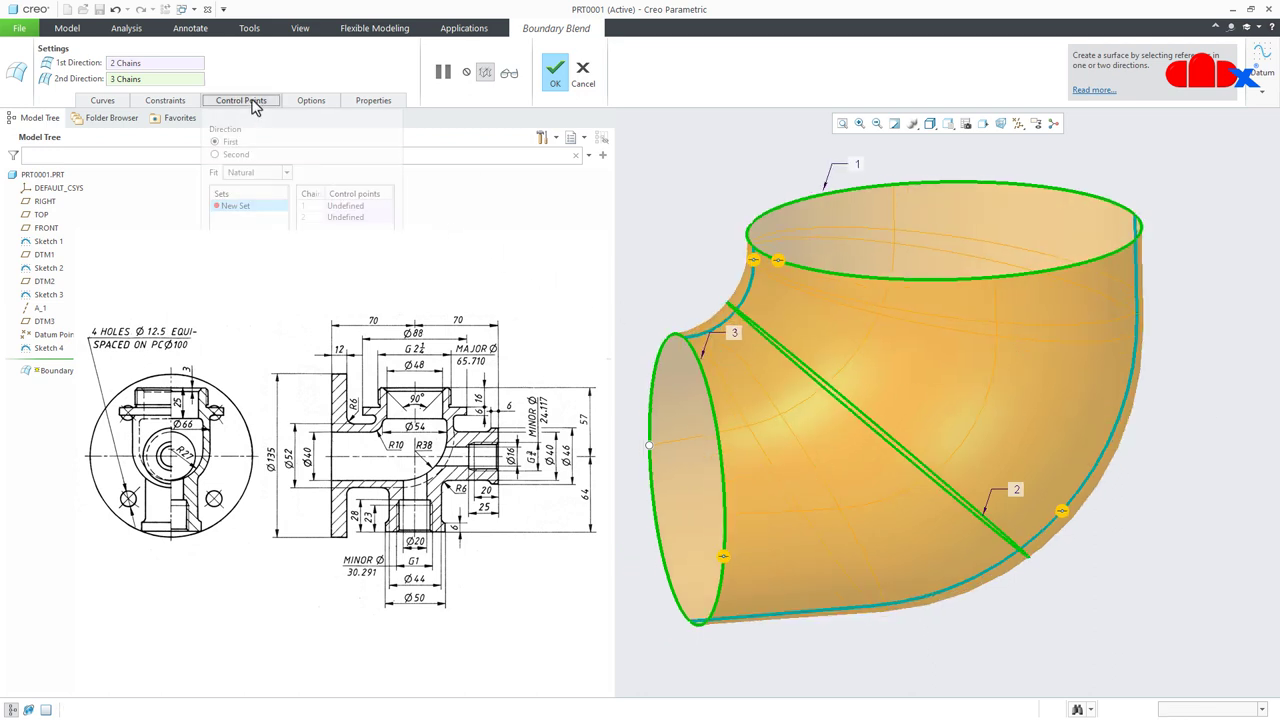
pyautogui.click(343, 206)
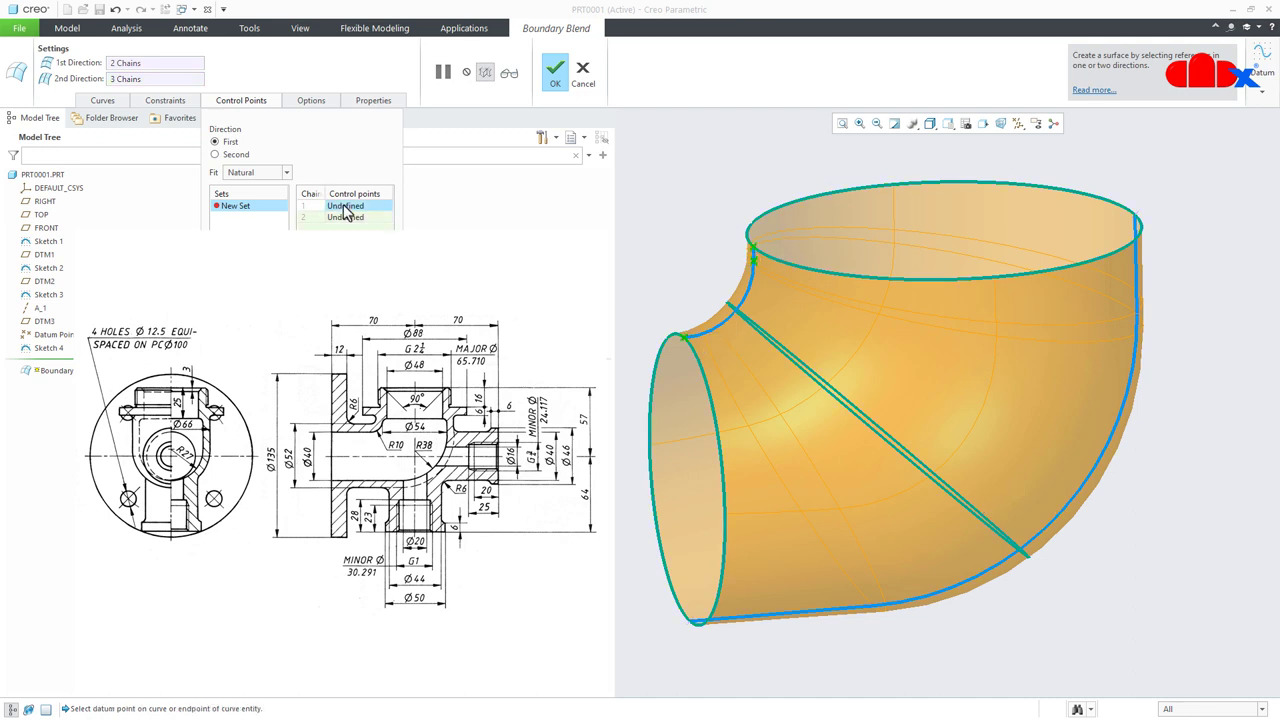
pyautogui.click(754, 263)
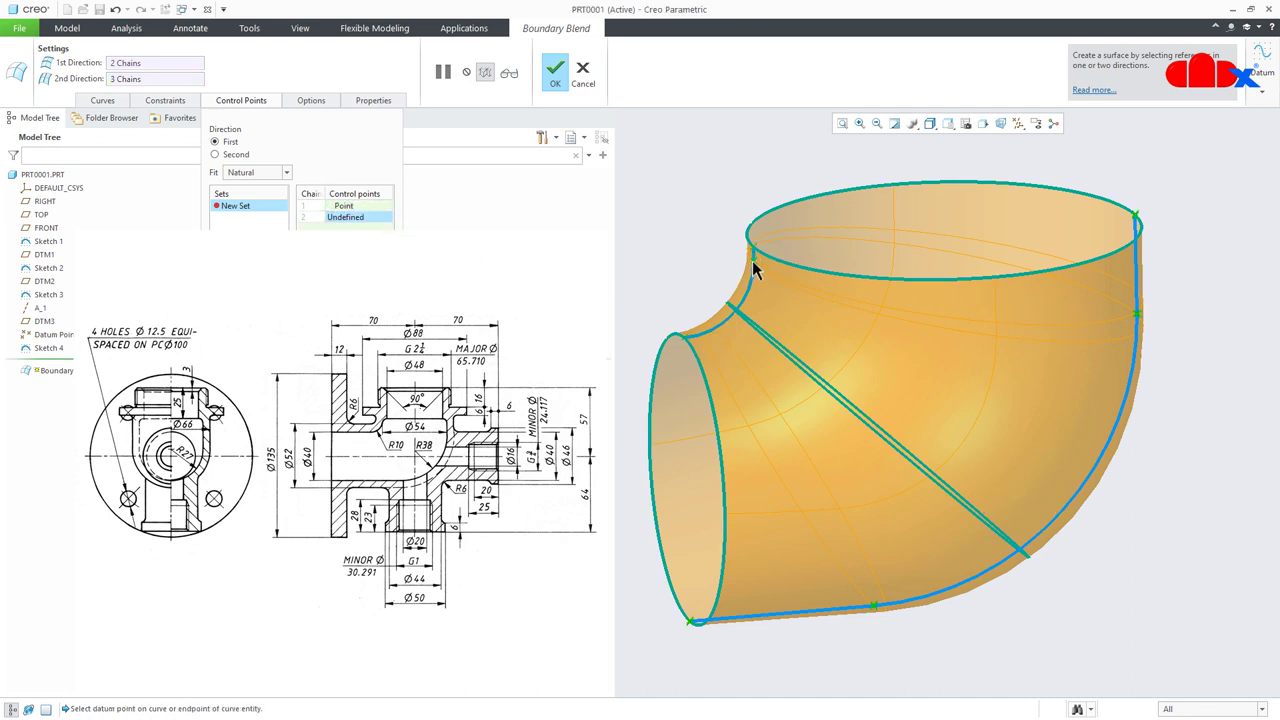
pyautogui.click(1141, 316)
pyautogui.moveTo(1101, 356); pyautogui.dragTo(1079, 337, button='middle')
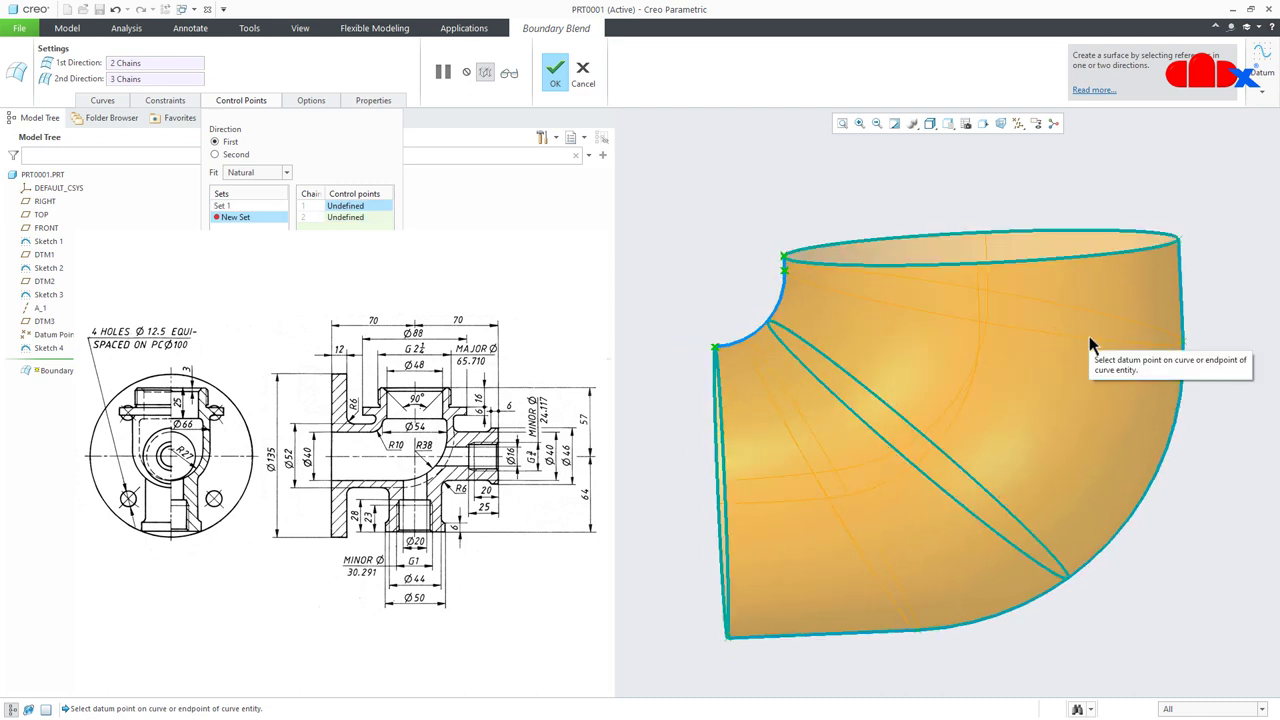
pyautogui.click(558, 86)
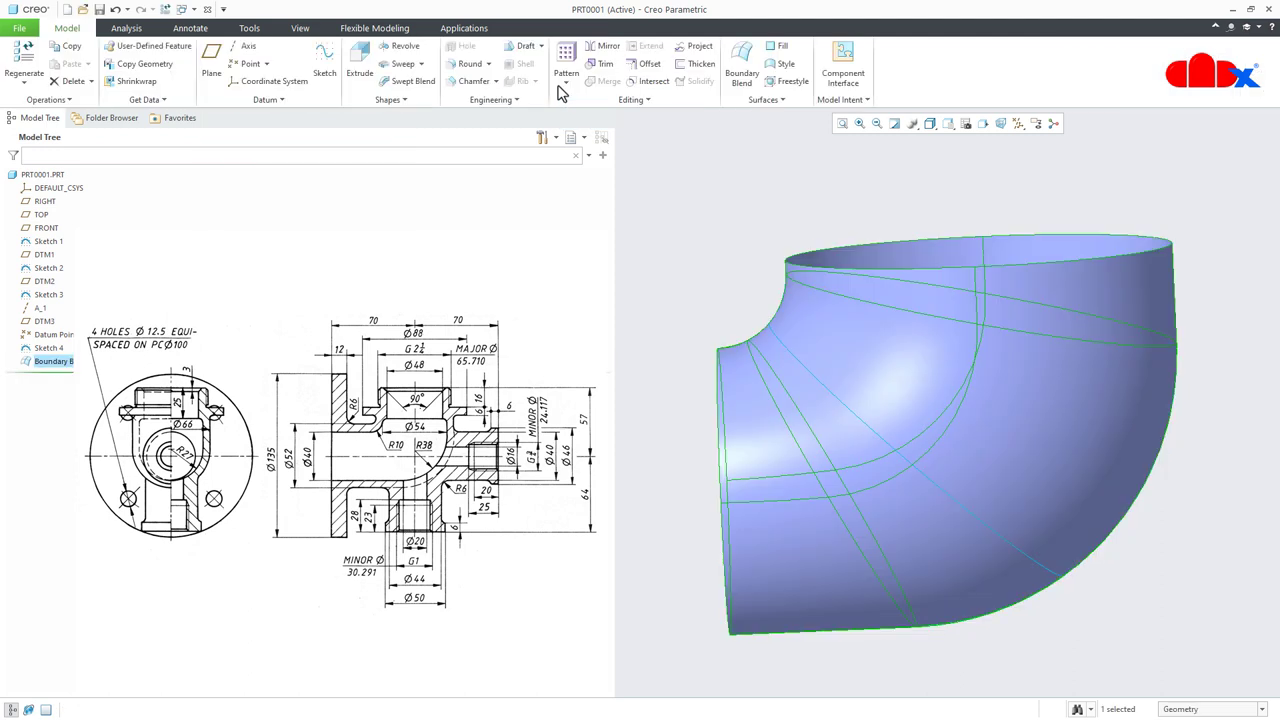
# Redefine the boundary blend with Normal end conditions at the side opening and top rim.
pyautogui.moveTo(1133, 503); pyautogui.dragTo(1140, 457, button='middle')
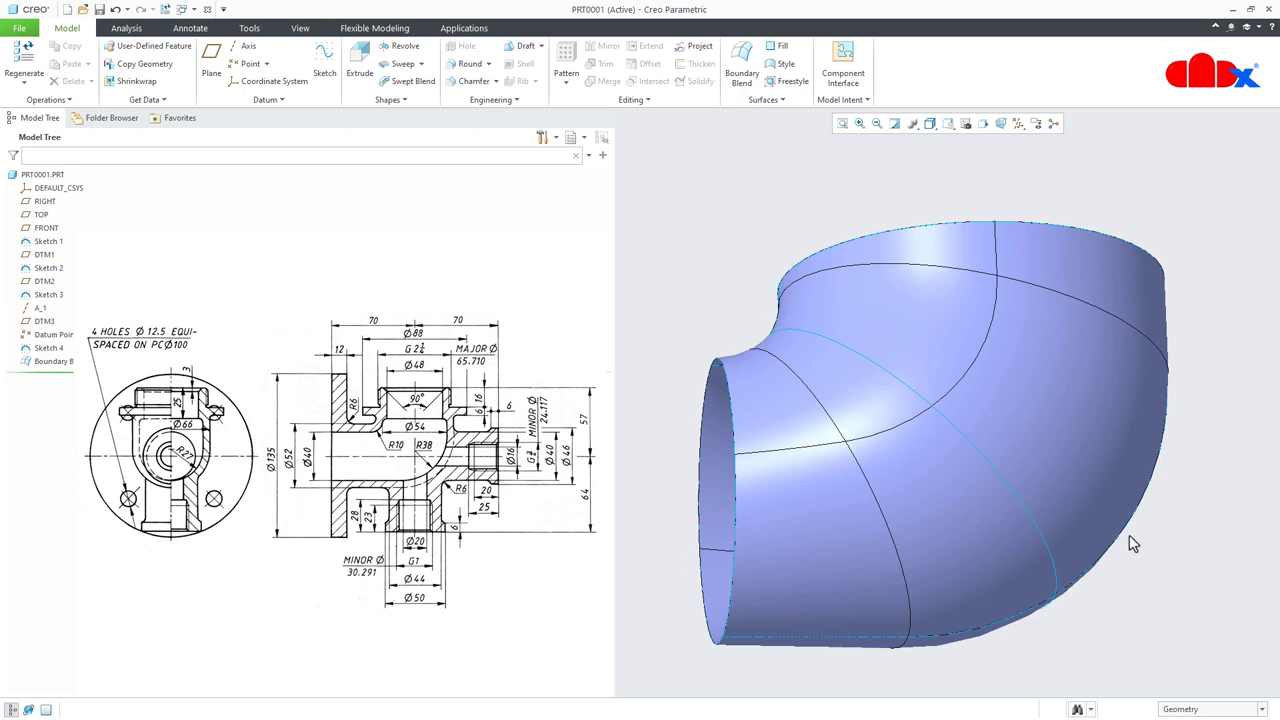
pyautogui.moveTo(1129, 535); pyautogui.dragTo(1152, 577, button='middle')
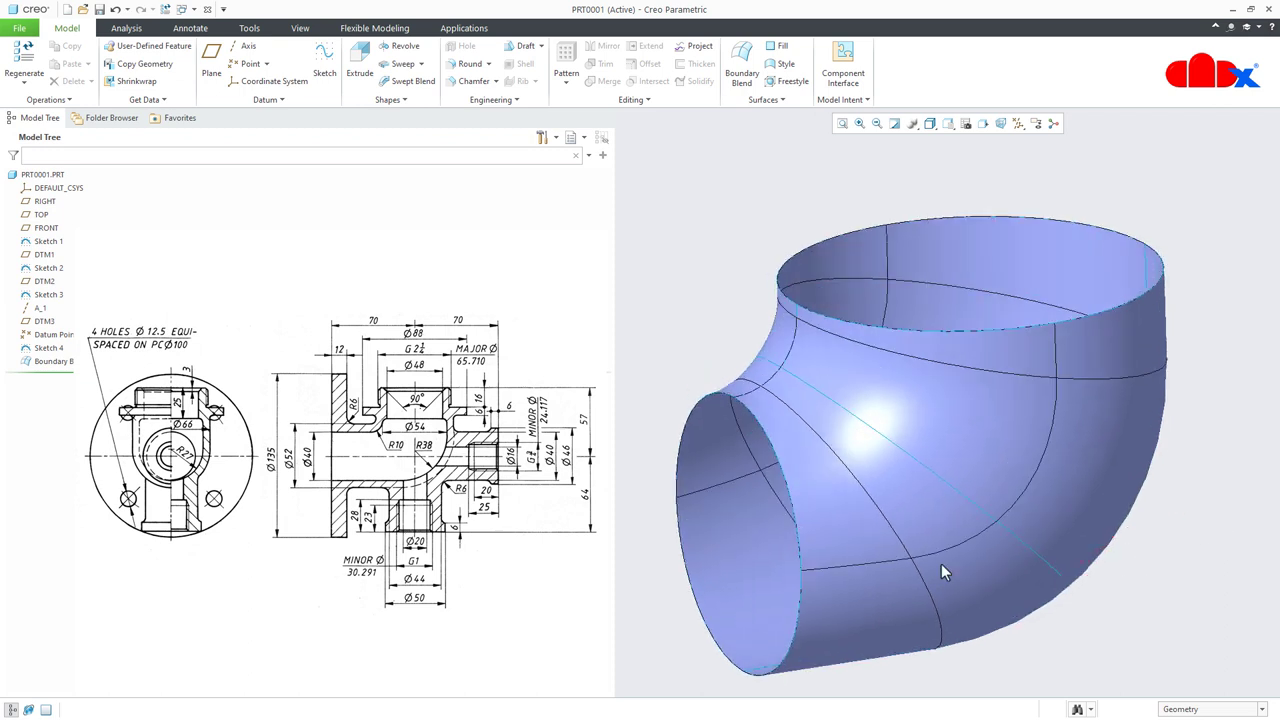
pyautogui.click(45, 361)
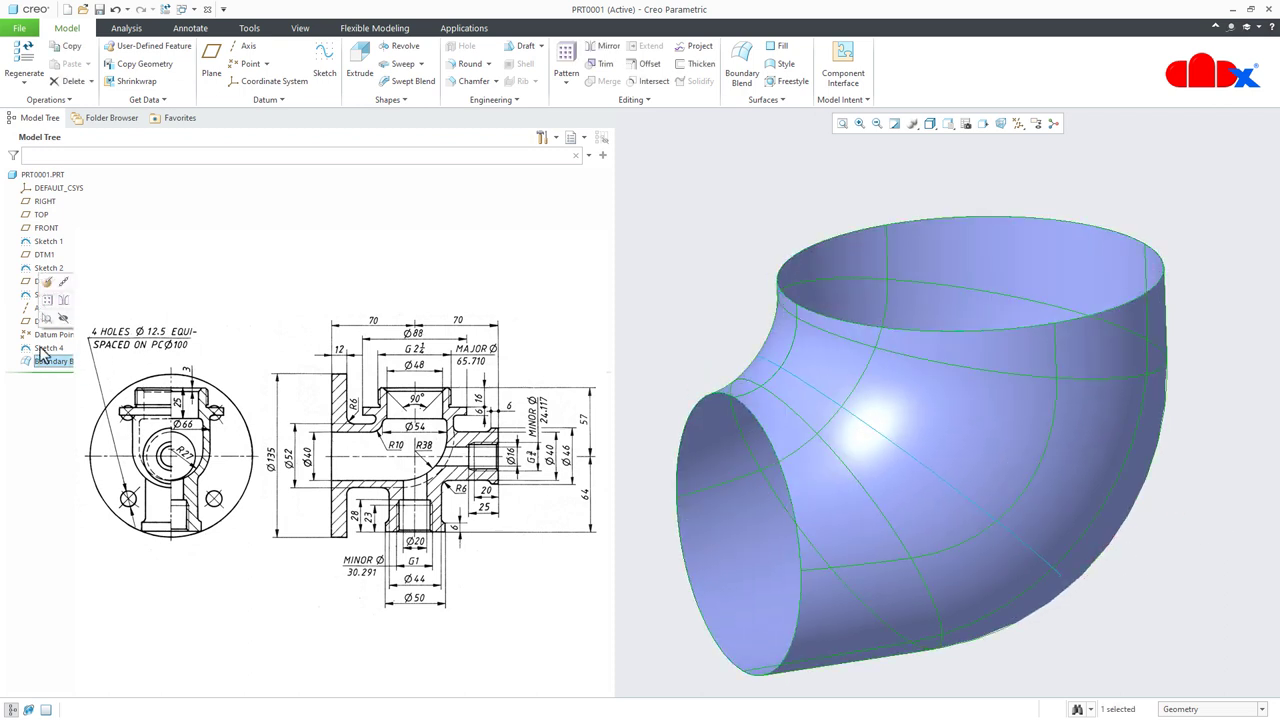
pyautogui.click(47, 290)
pyautogui.moveTo(1000, 420); pyautogui.dragTo(1003, 435, button='middle')
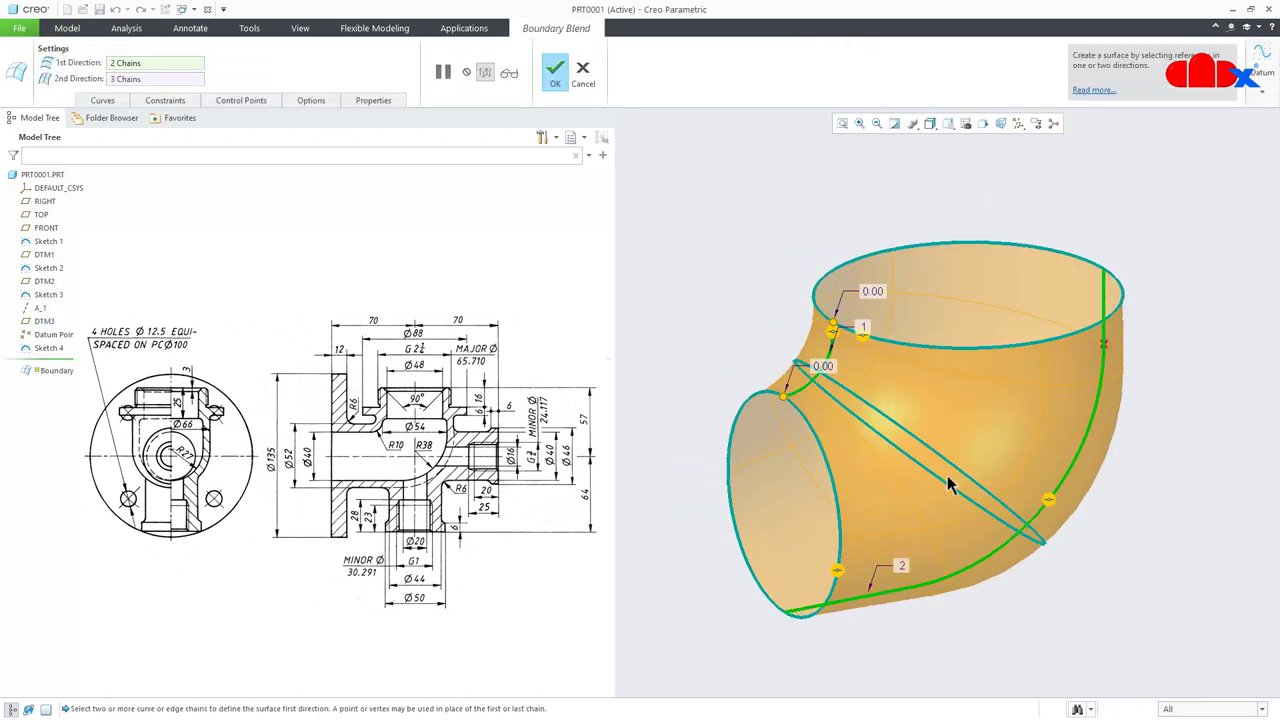
pyautogui.rightClick(839, 576)
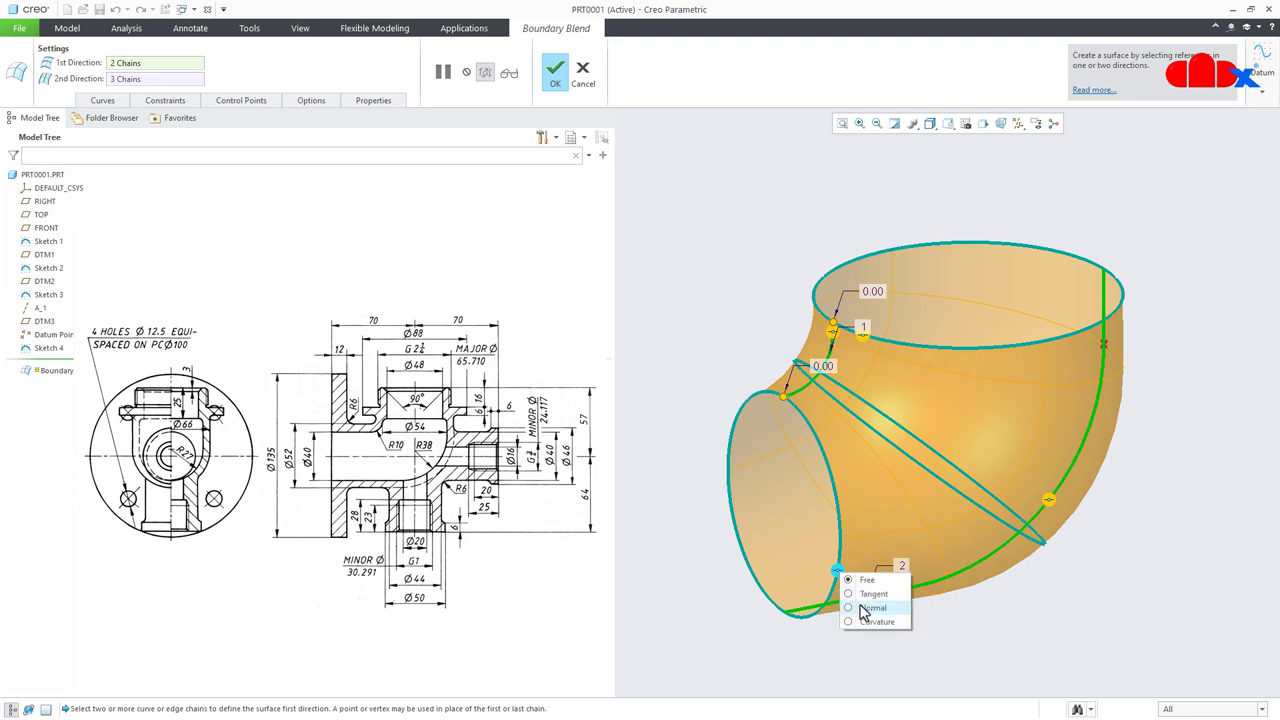
pyautogui.click(864, 608)
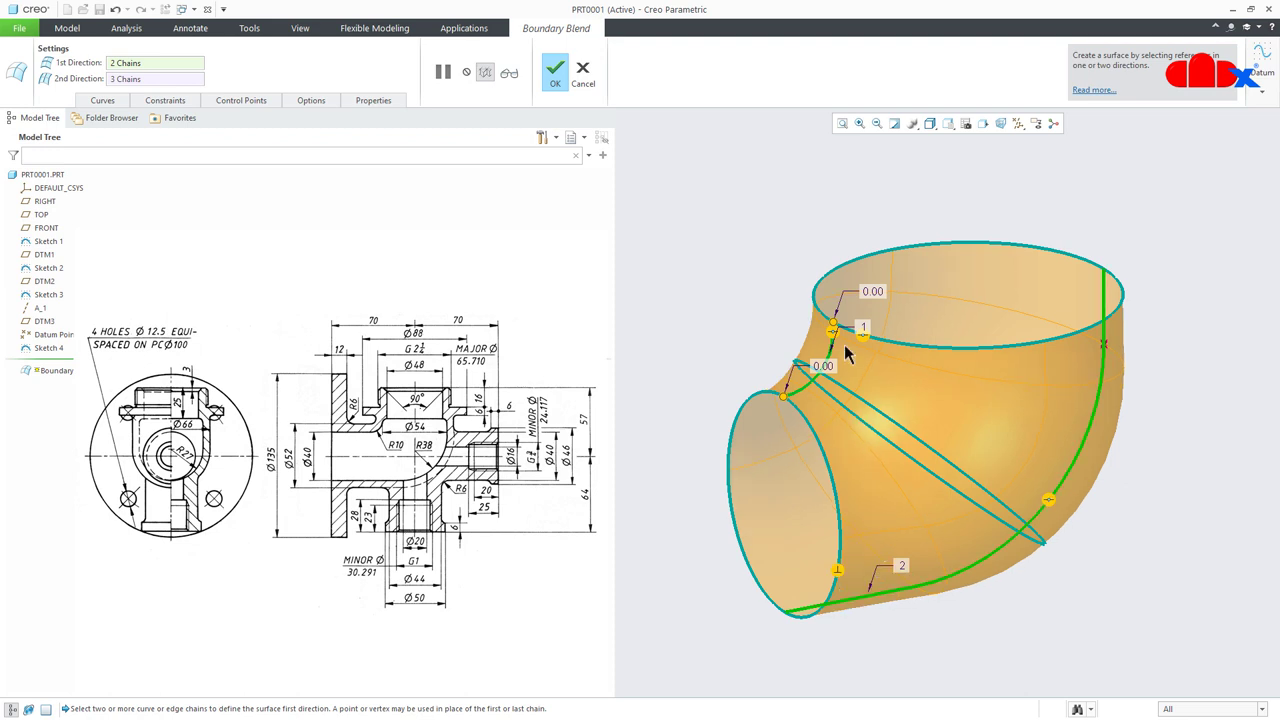
pyautogui.scroll(3, 866, 334)
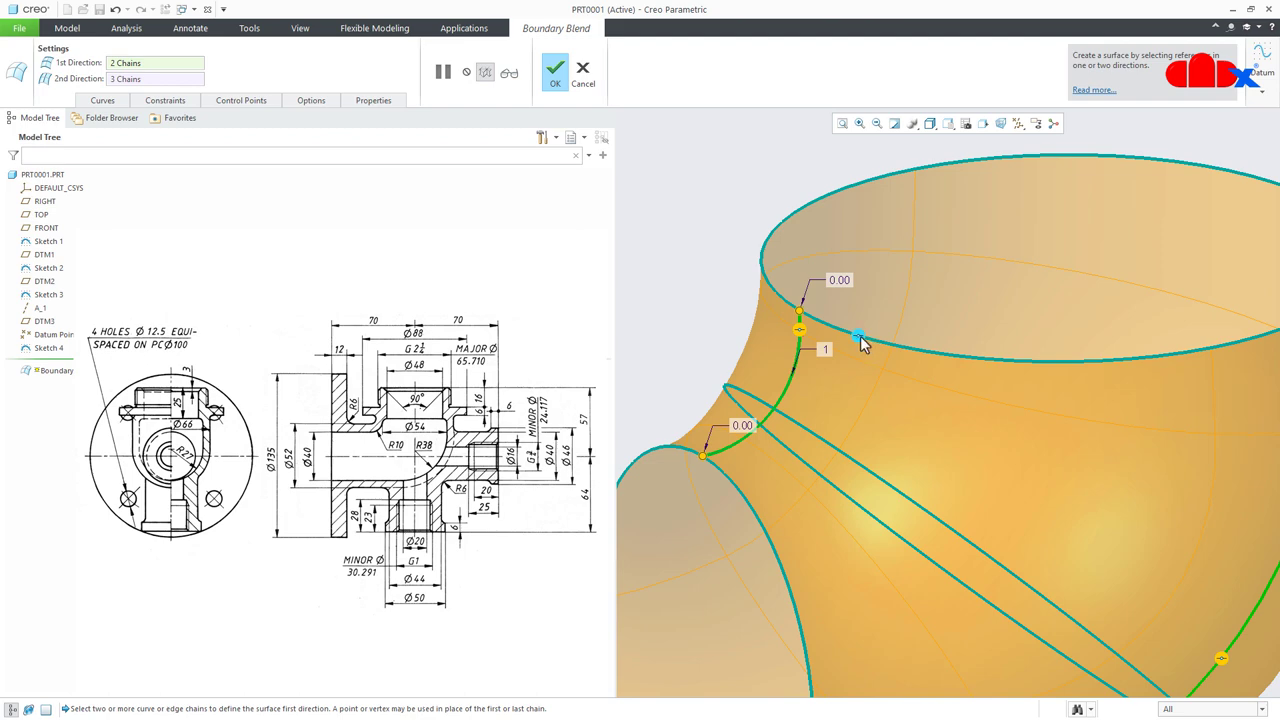
pyautogui.rightClick(860, 336)
pyautogui.click(887, 372)
pyautogui.click(556, 70)
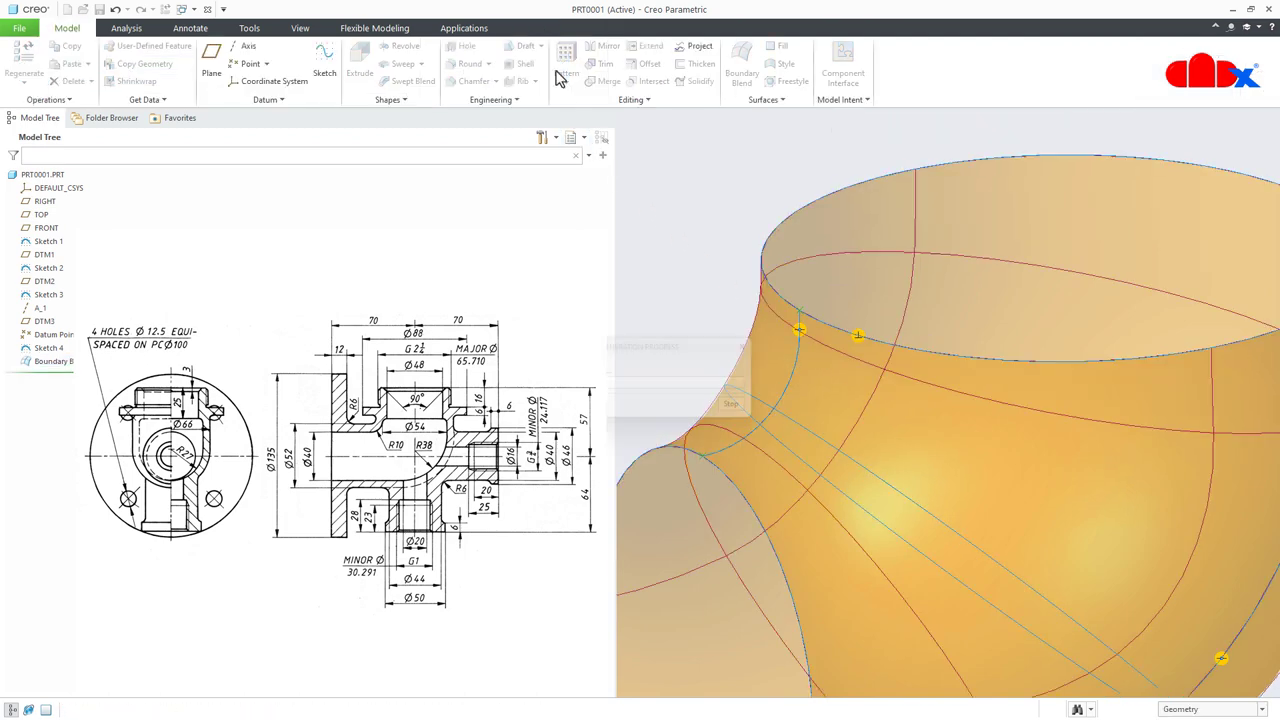
# Return to the default view and select Sketch 2 for the top cap fill.
pyautogui.click(659, 228)
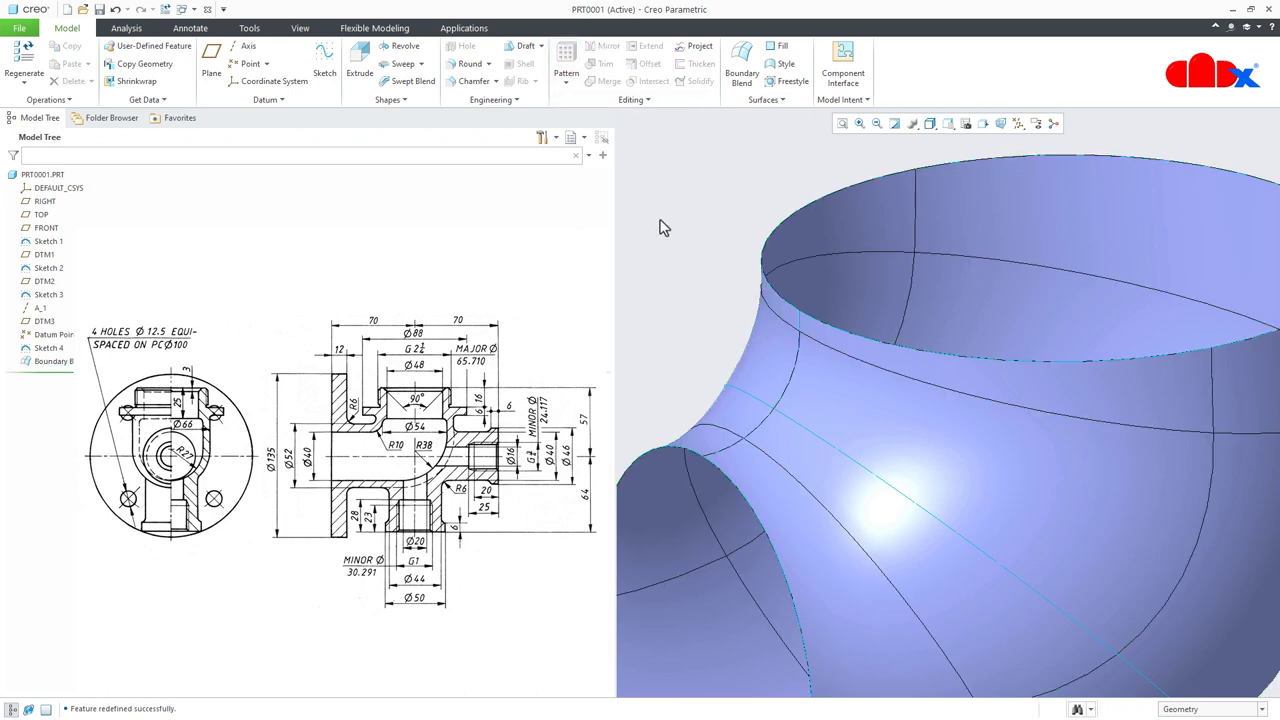
pyautogui.hotkey('ctrl', 'd')
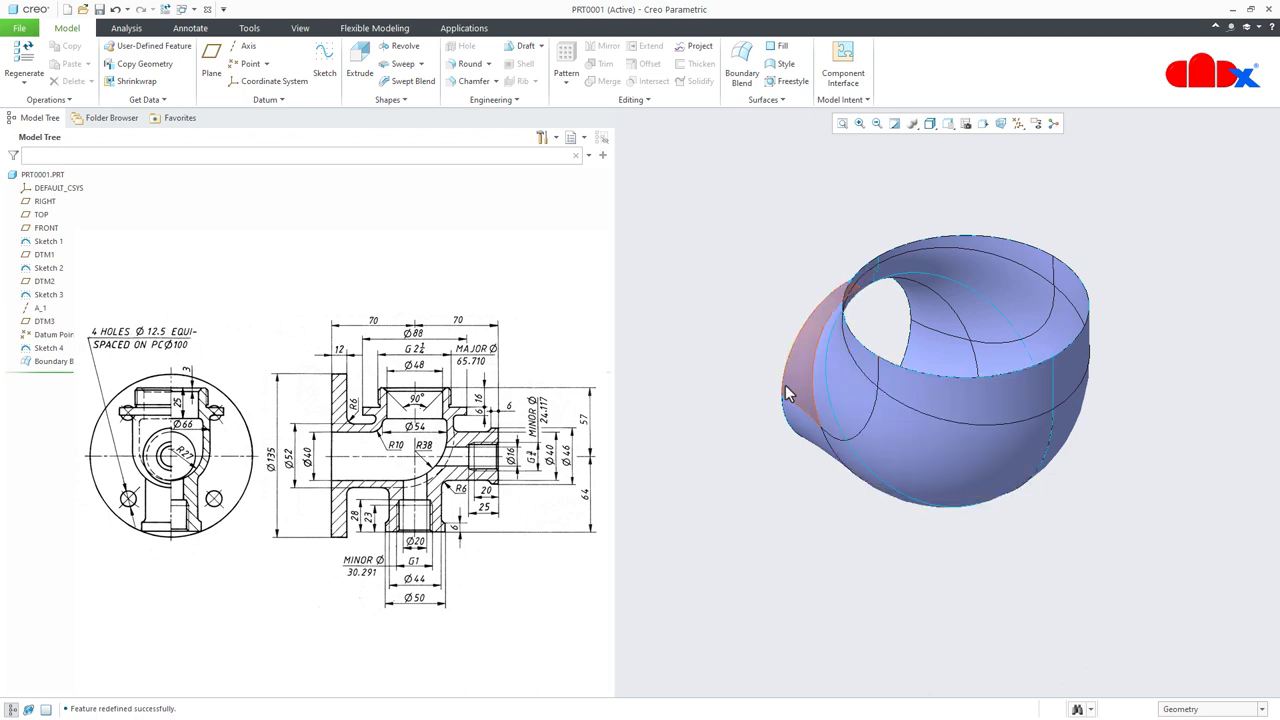
pyautogui.click(46, 268)
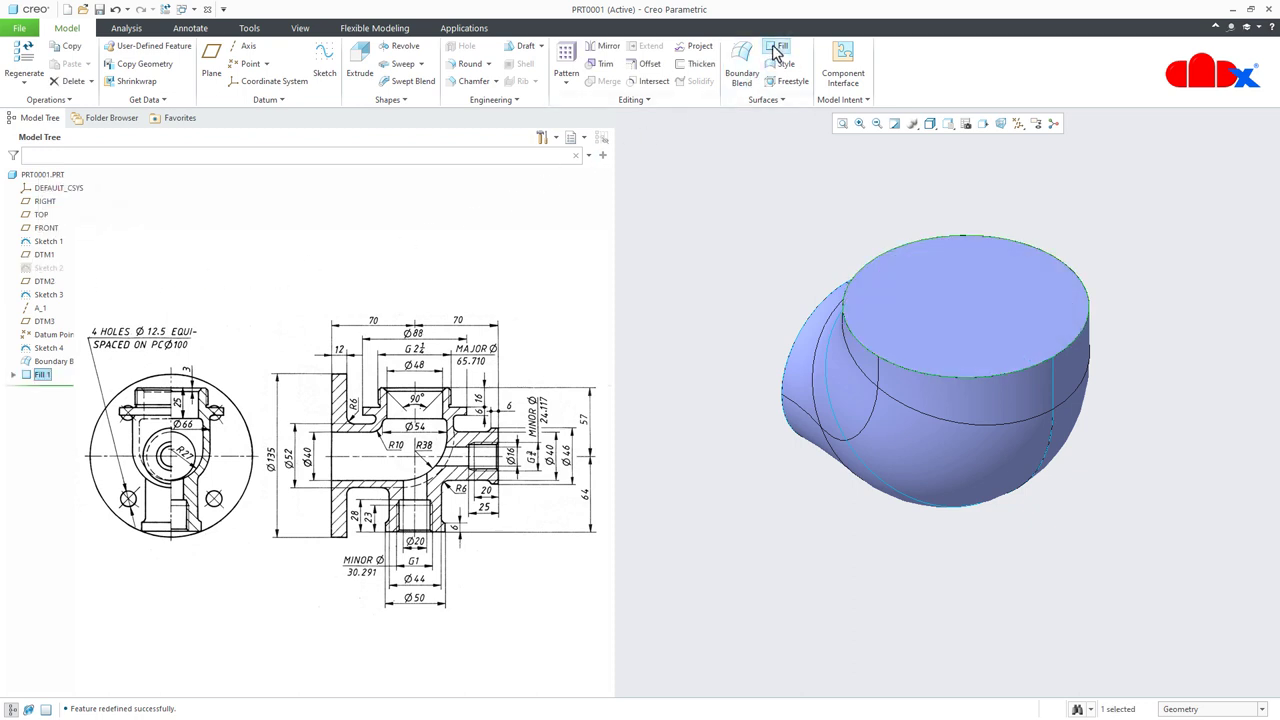
# Cap the side opening with a flat fill from Sketch 3, then select the boundary blend surface.
pyautogui.click(749, 200)
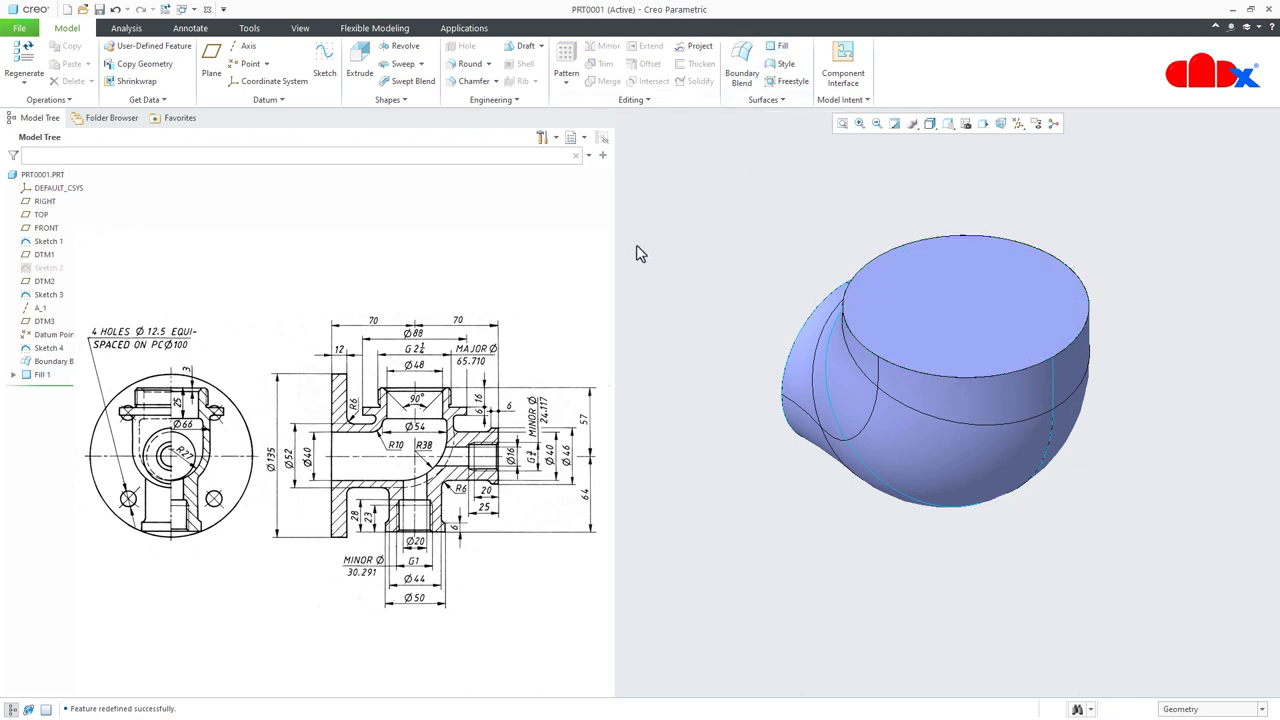
pyautogui.click(48, 294)
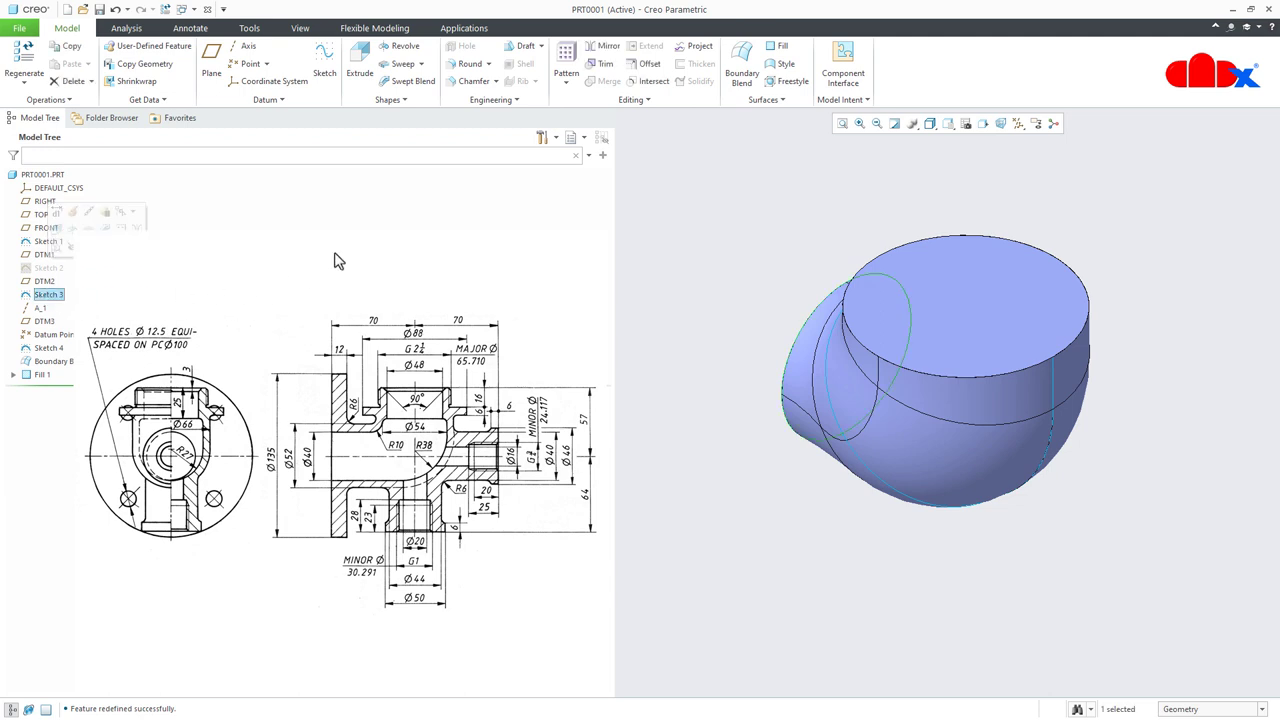
pyautogui.click(778, 46)
pyautogui.moveTo(905, 380)
pyautogui.mouseDown(button='middle')
pyautogui.moveTo(986, 391)
pyautogui.moveTo(1023, 471)
pyautogui.moveTo(1059, 500)
pyautogui.mouseUp(button='middle')
pyautogui.click(1061, 530)
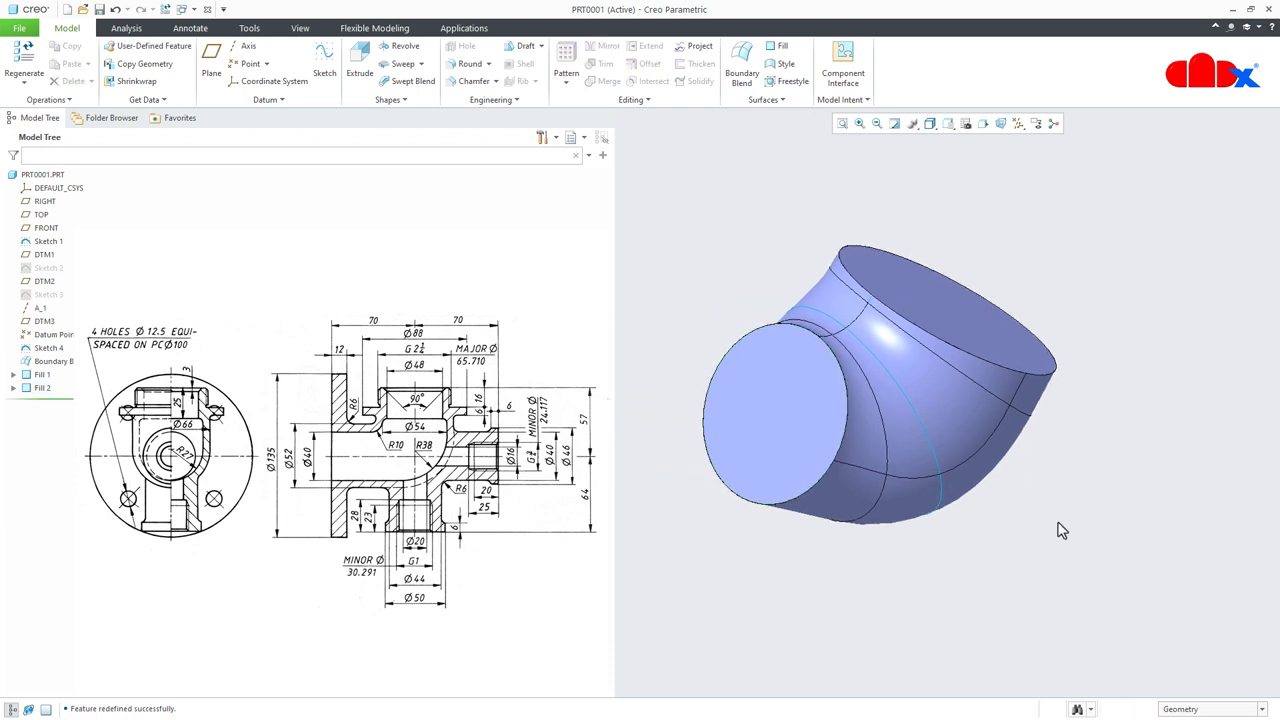
pyautogui.hotkey('ctrl', 'd')
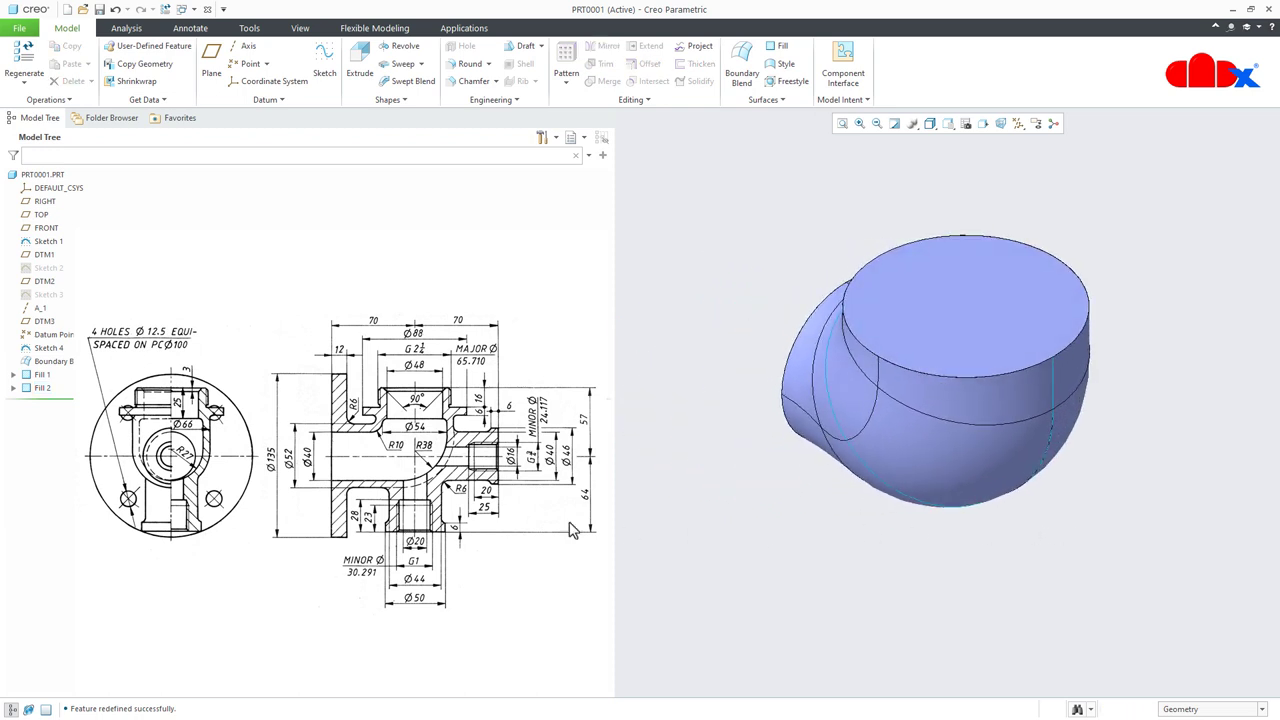
pyautogui.click(40, 362)
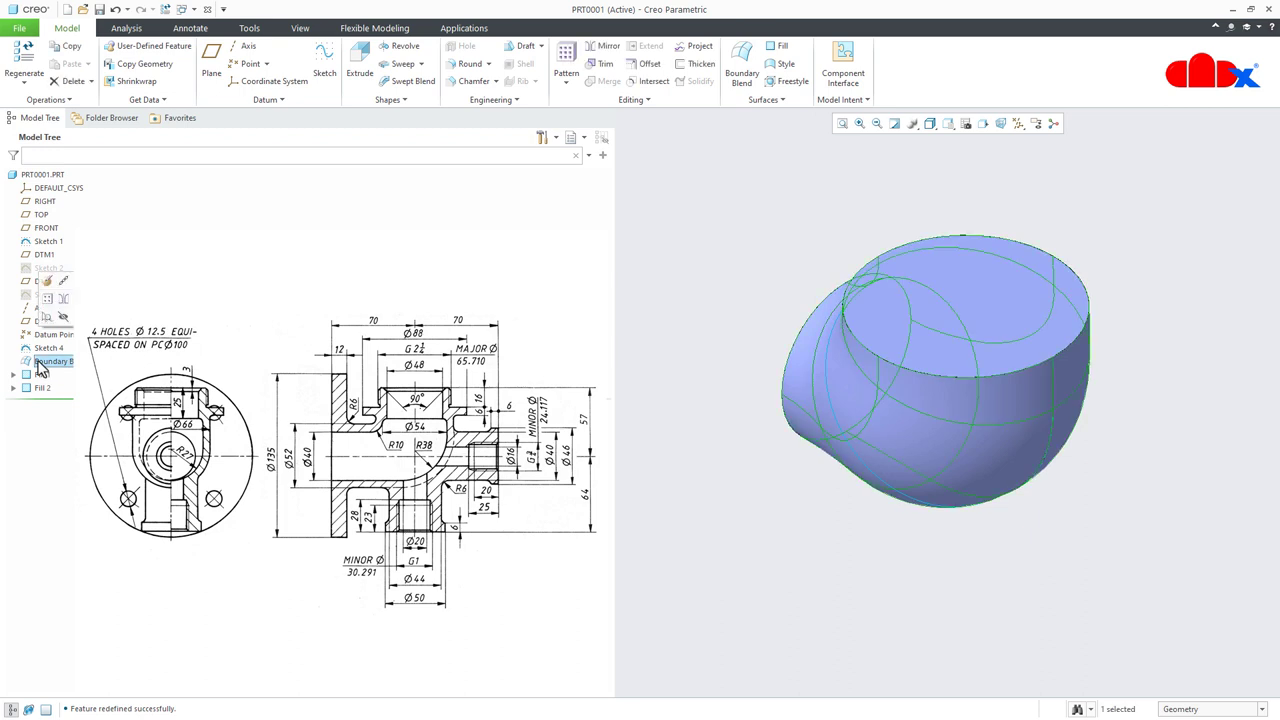
# Offset the boundary blend surface outward by 6.00 as a new surface, flipping the direction.
pyautogui.click(650, 66)
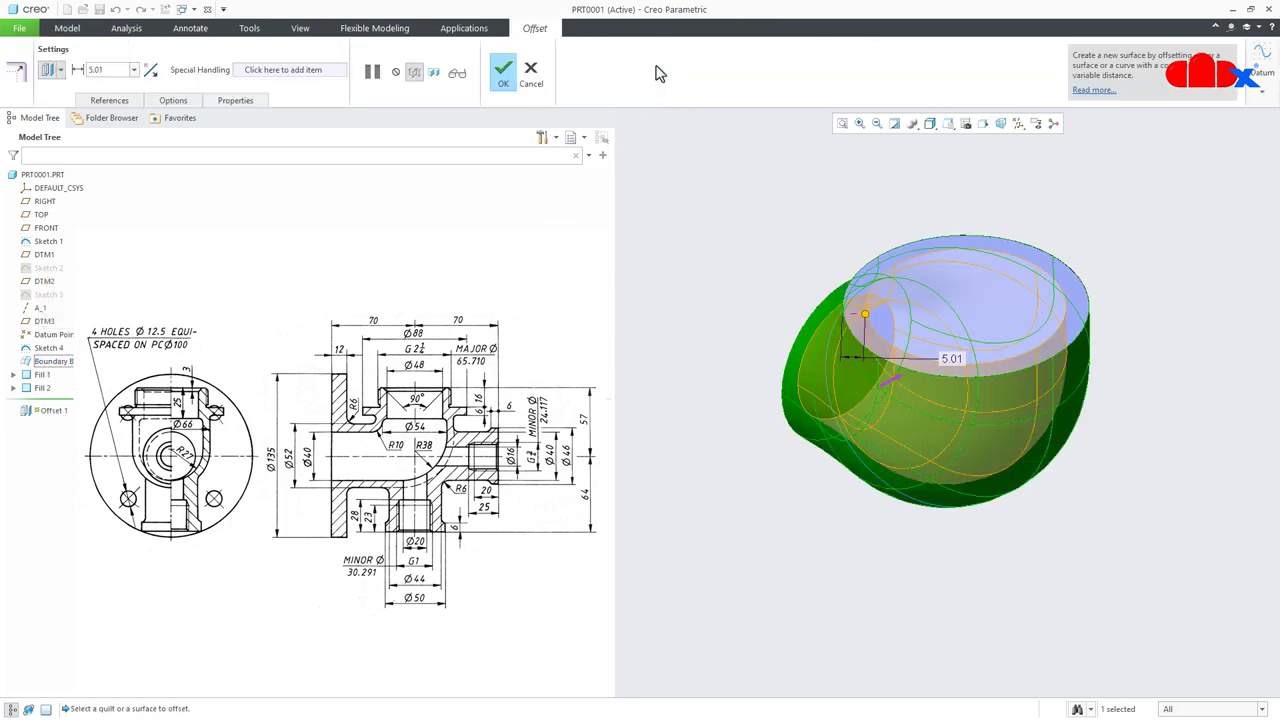
pyautogui.click(149, 72)
pyautogui.click(118, 70)
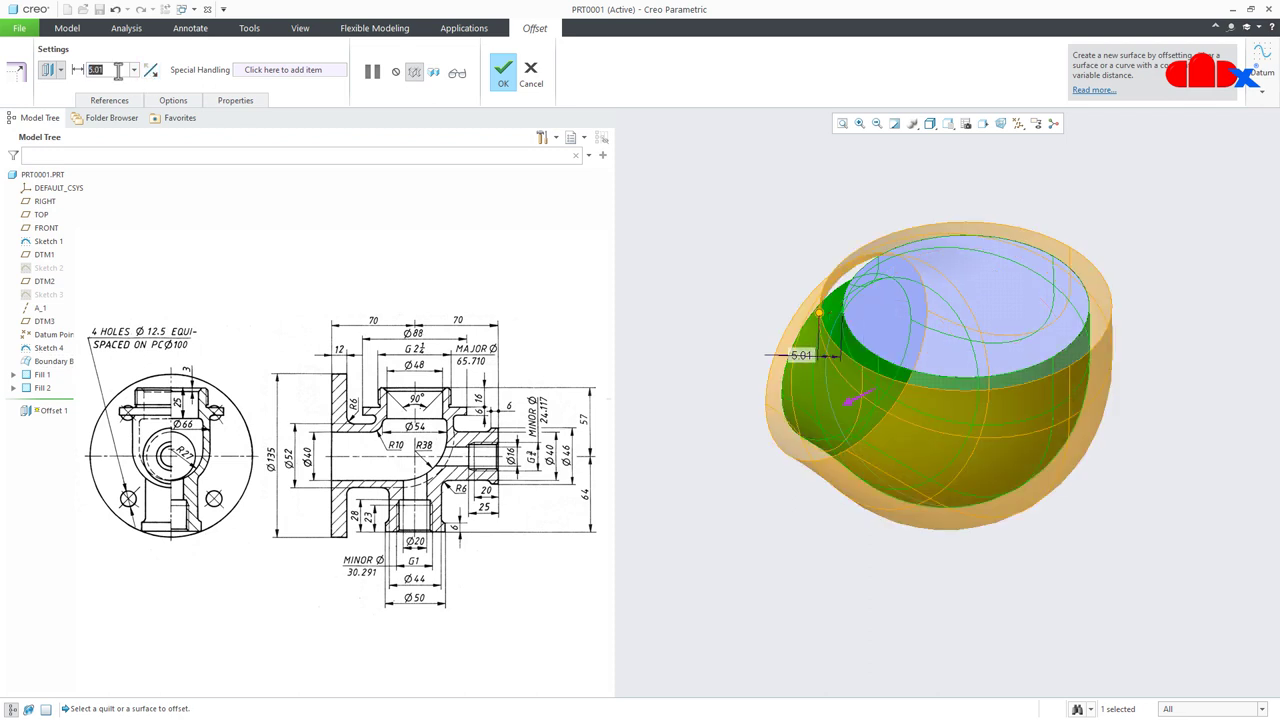
pyautogui.write('6')
pyautogui.press('Return')
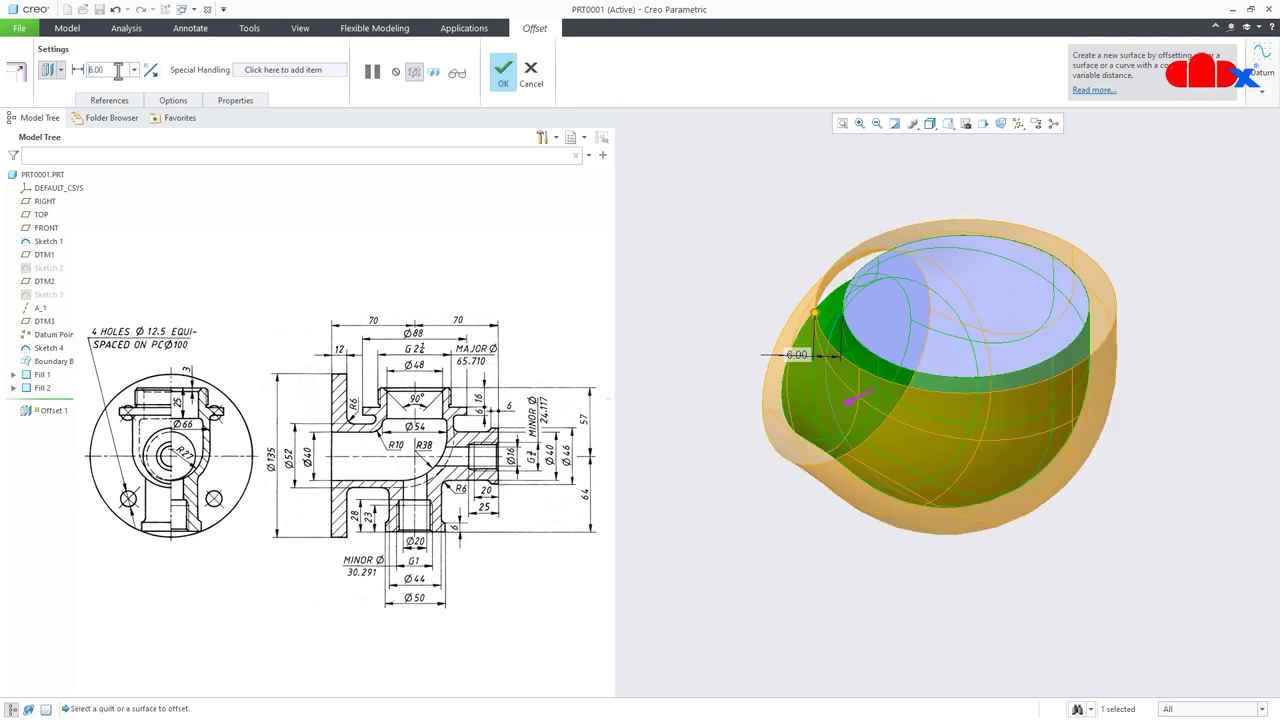
pyautogui.click(500, 78)
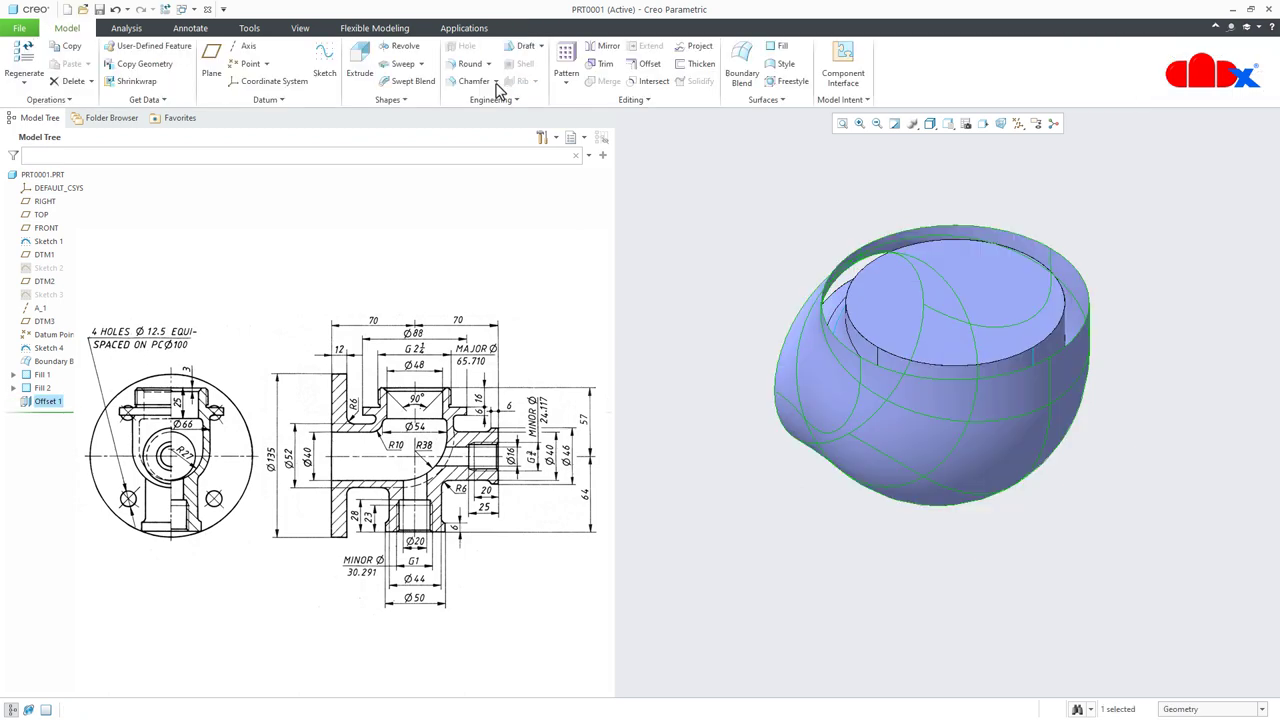
pyautogui.moveTo(803, 524)
pyautogui.mouseDown(button='middle')
pyautogui.moveTo(906, 471)
pyautogui.moveTo(949, 514)
pyautogui.moveTo(1097, 480)
pyautogui.moveTo(957, 486)
pyautogui.moveTo(980, 509)
pyautogui.moveTo(944, 466)
pyautogui.moveTo(997, 477)
pyautogui.moveTo(1000, 506)
pyautogui.moveTo(951, 491)
pyautogui.moveTo(934, 509)
pyautogui.moveTo(943, 518)
pyautogui.mouseUp(button='middle')
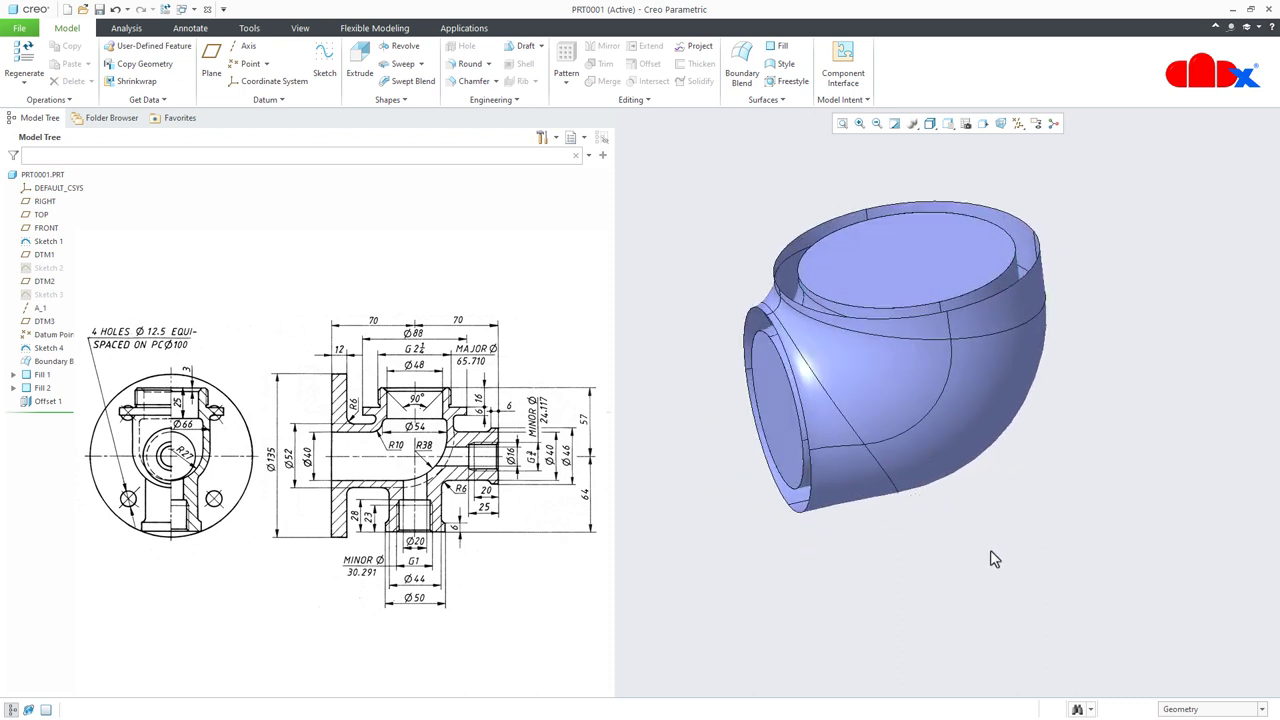
pyautogui.hotkey('ctrl', 'd')
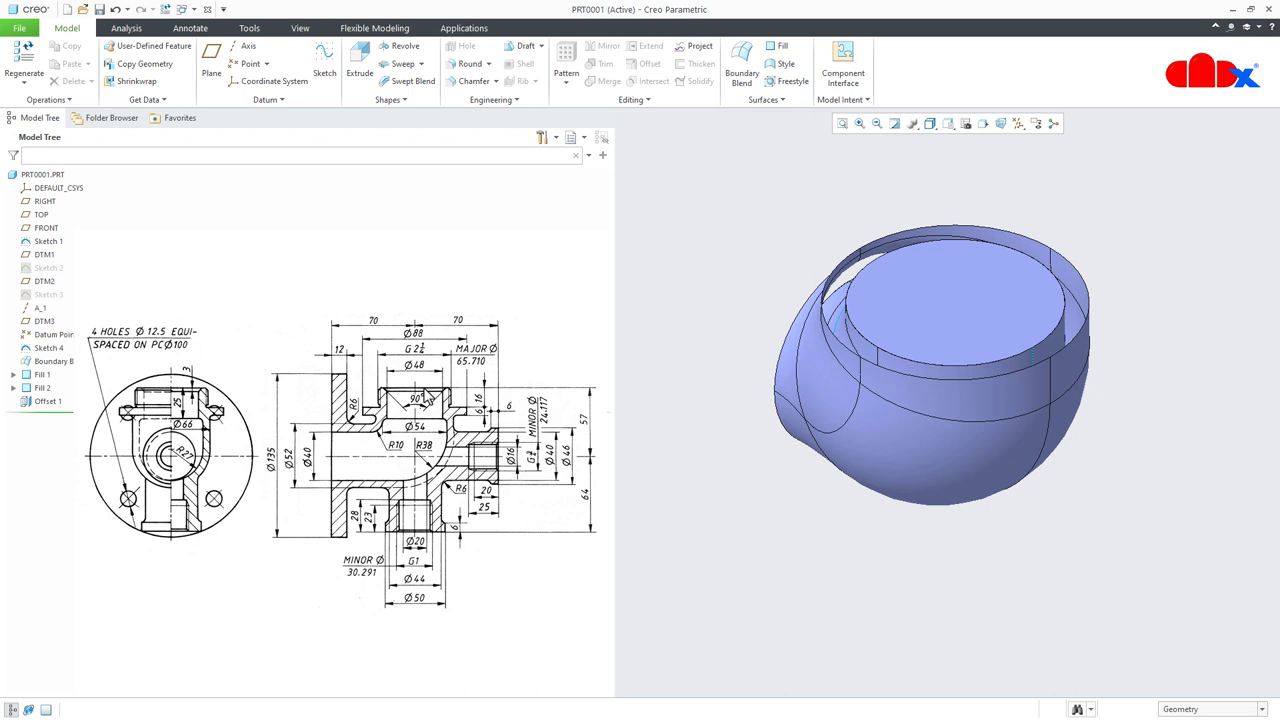
# Start a revolve sketched on the FRONT plane, adding a top-rim vertex as a sketch reference.
pyautogui.click(402, 47)
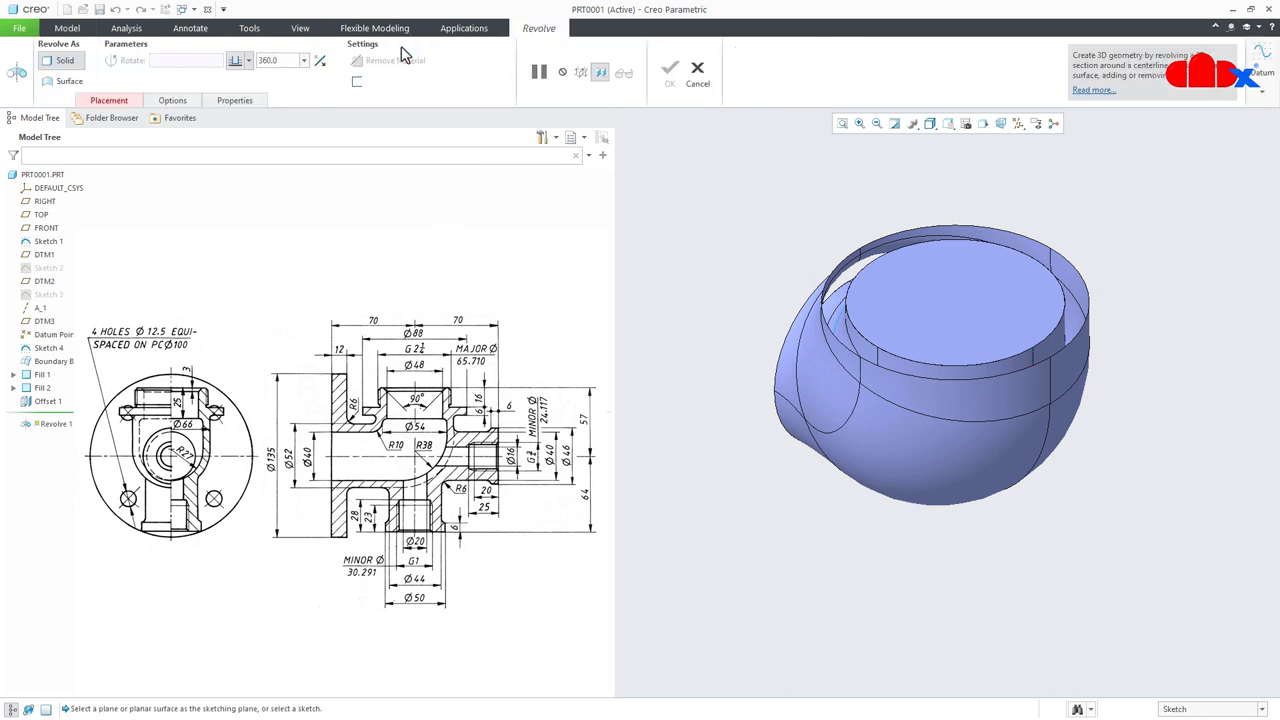
pyautogui.click(46, 228)
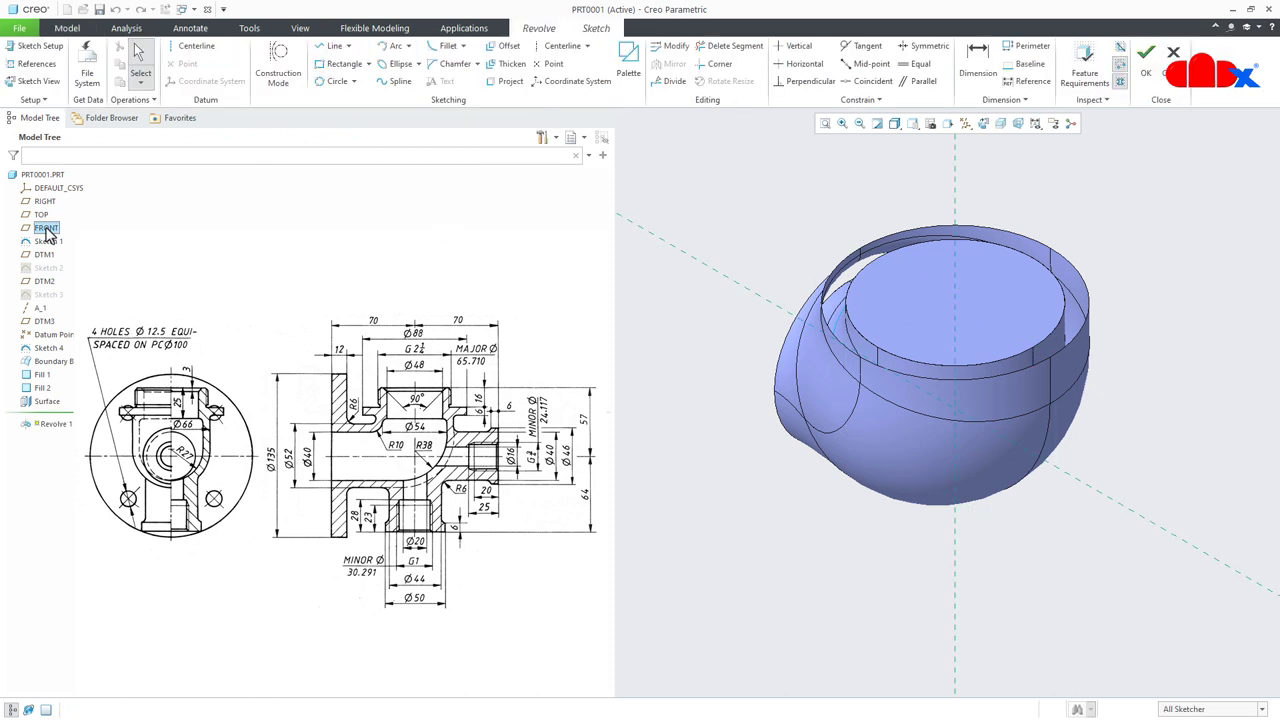
pyautogui.click(983, 124)
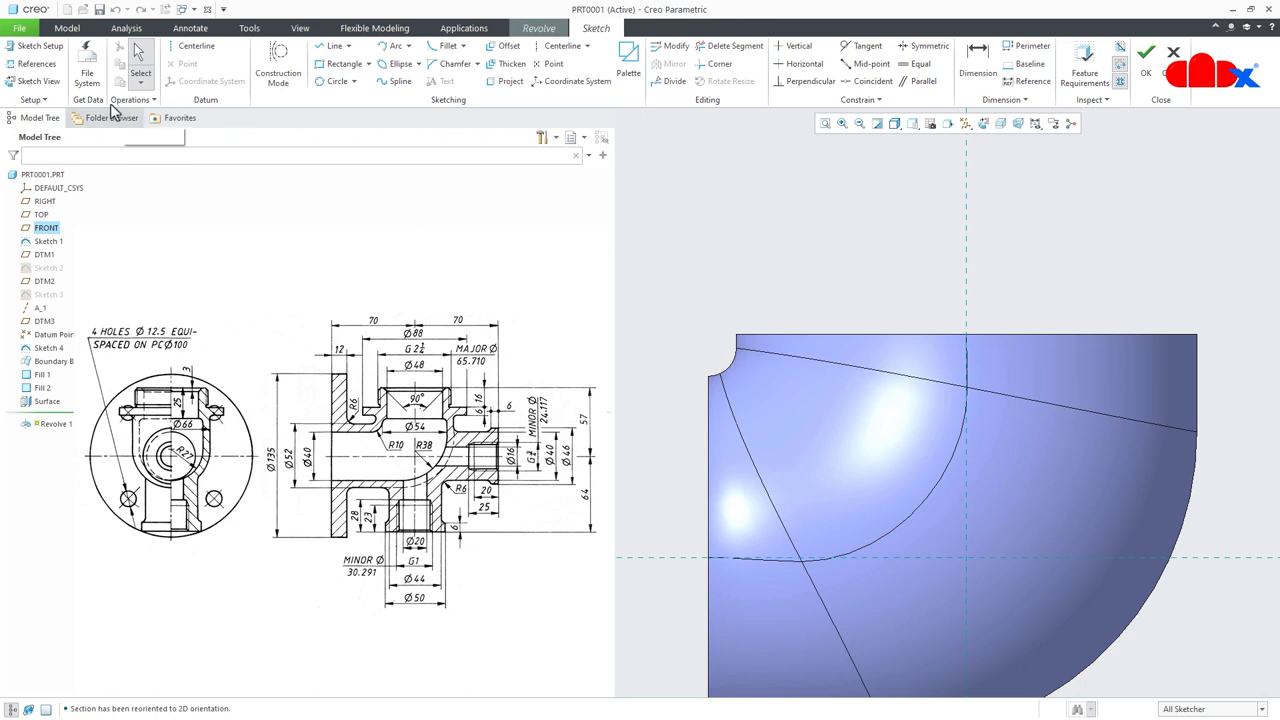
pyautogui.click(35, 66)
pyautogui.moveTo(546, 317); pyautogui.dragTo(693, 330, button='middle')
pyautogui.click(726, 289)
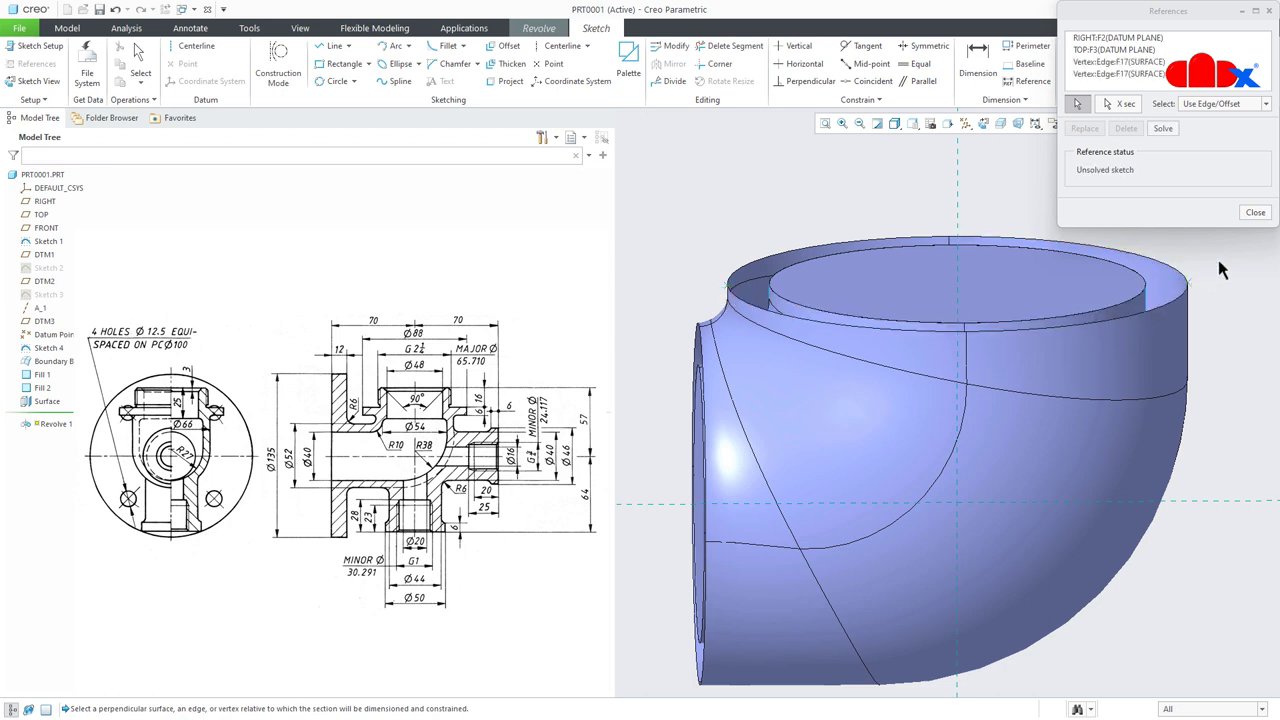
pyautogui.click(1255, 212)
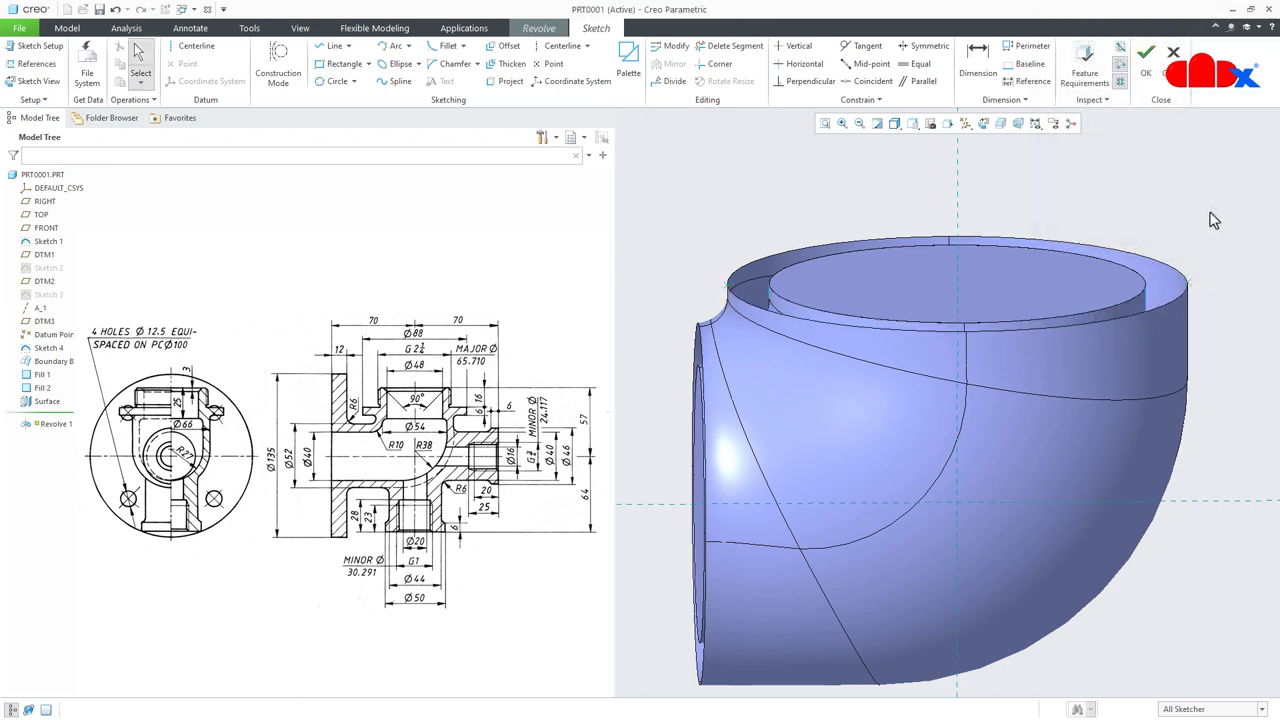
pyautogui.click(984, 124)
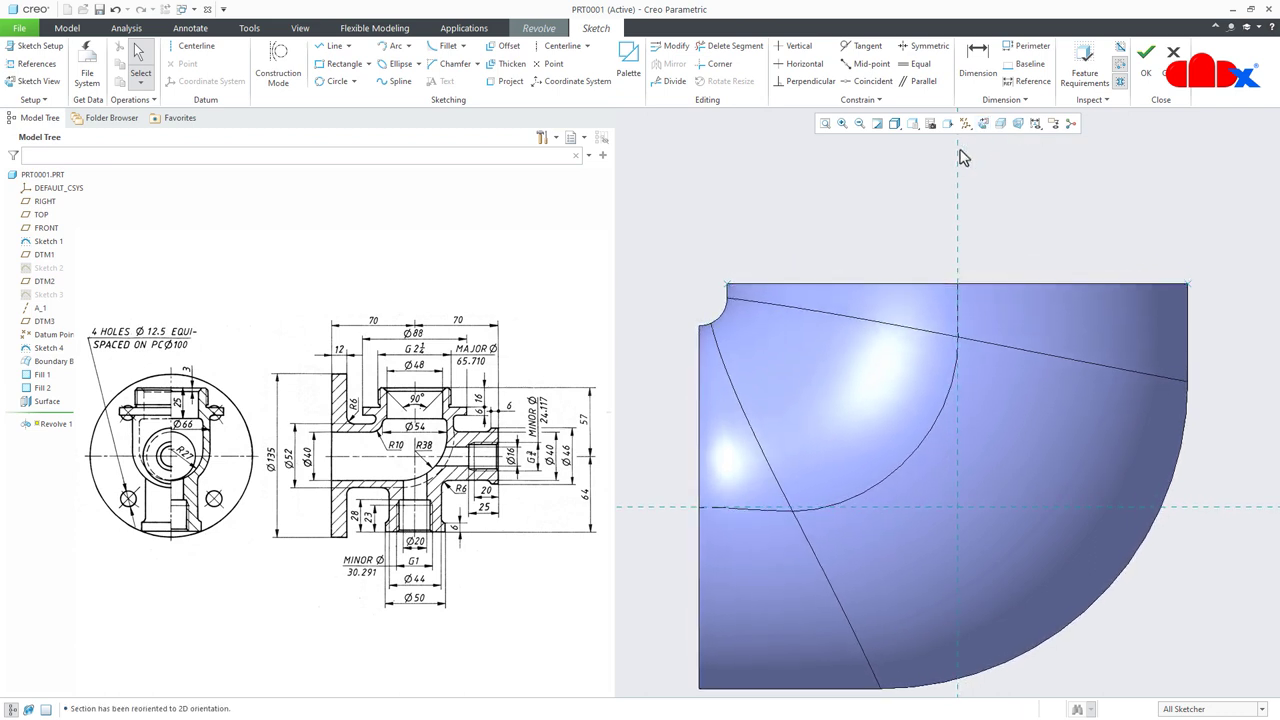
# Begin a centerline at the elbow's top edge.
pyautogui.rightClick(884, 193)
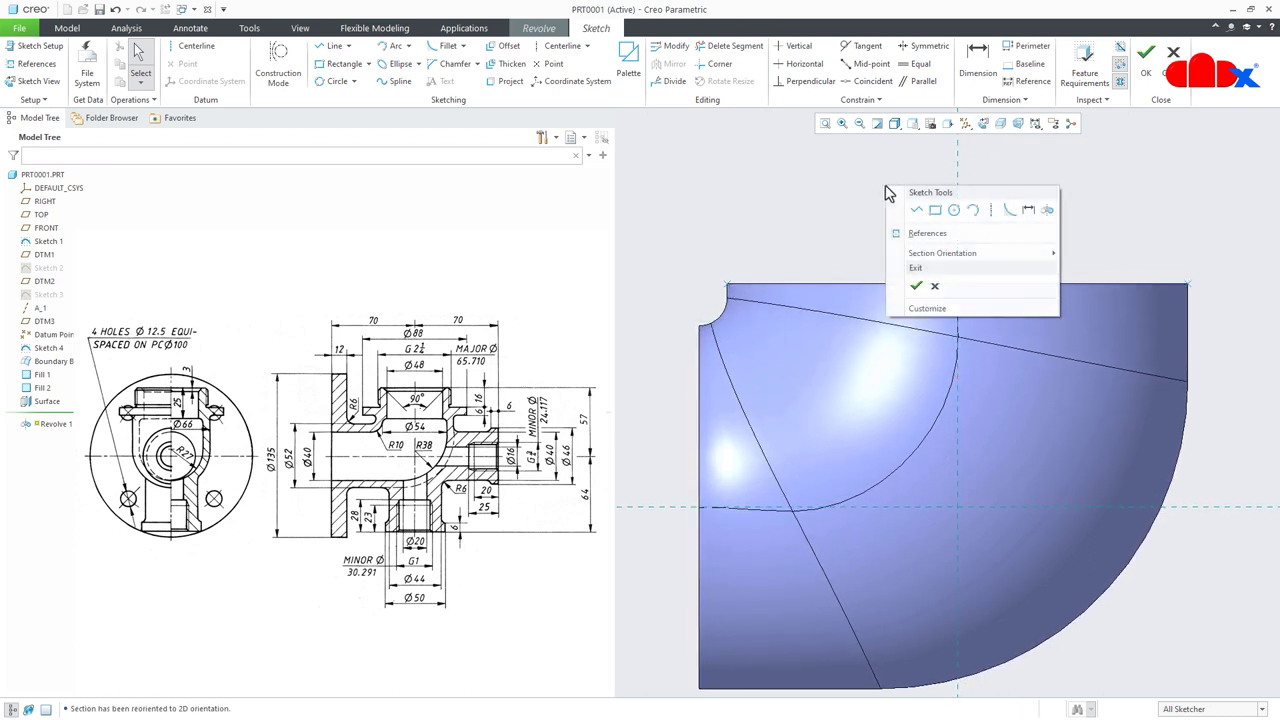
pyautogui.click(990, 210)
pyautogui.click(729, 285)
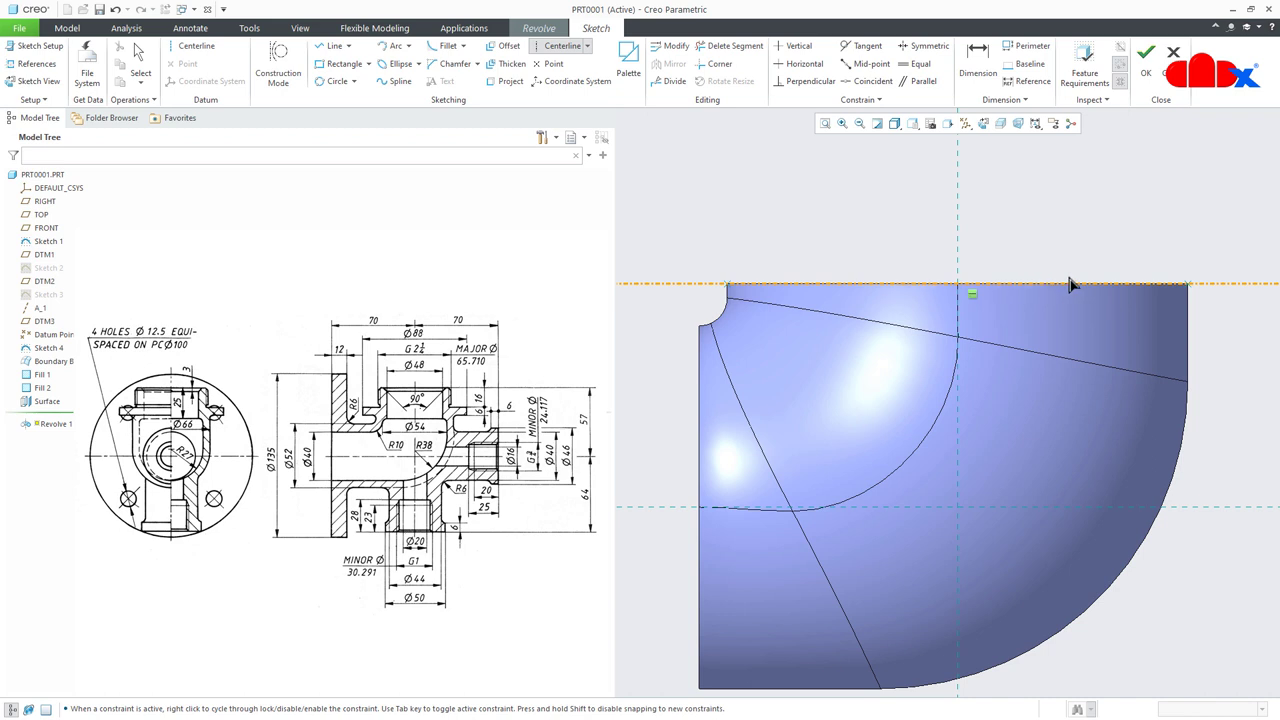
# Finish the horizontal centerline along the top edge and add a vertical centerline as the revolve axis.
pyautogui.click(1140, 285)
pyautogui.middleClick(1140, 225)
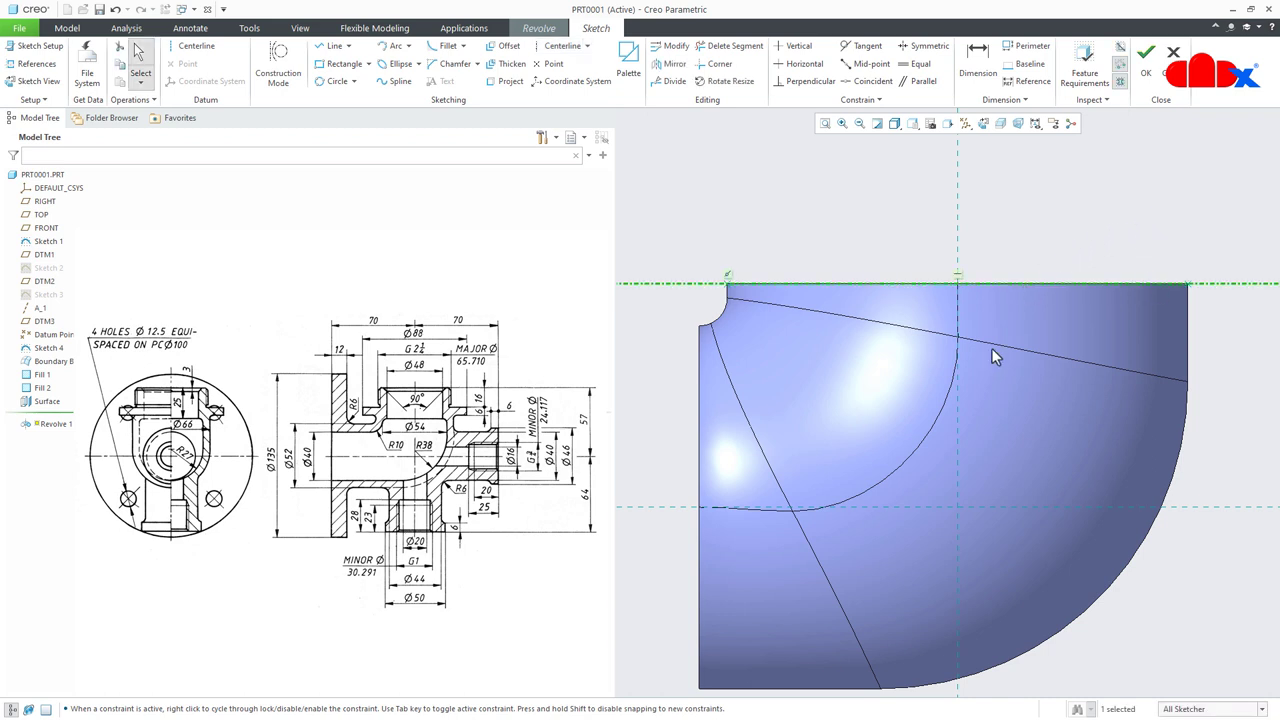
pyautogui.moveTo(1020, 272)
pyautogui.keyDown('shift'); pyautogui.mouseDown(button='middle')
pyautogui.moveTo(997, 420)
pyautogui.moveTo(1022, 397)
pyautogui.mouseUp(button='middle'); pyautogui.keyUp('shift')
pyautogui.click(1025, 398)
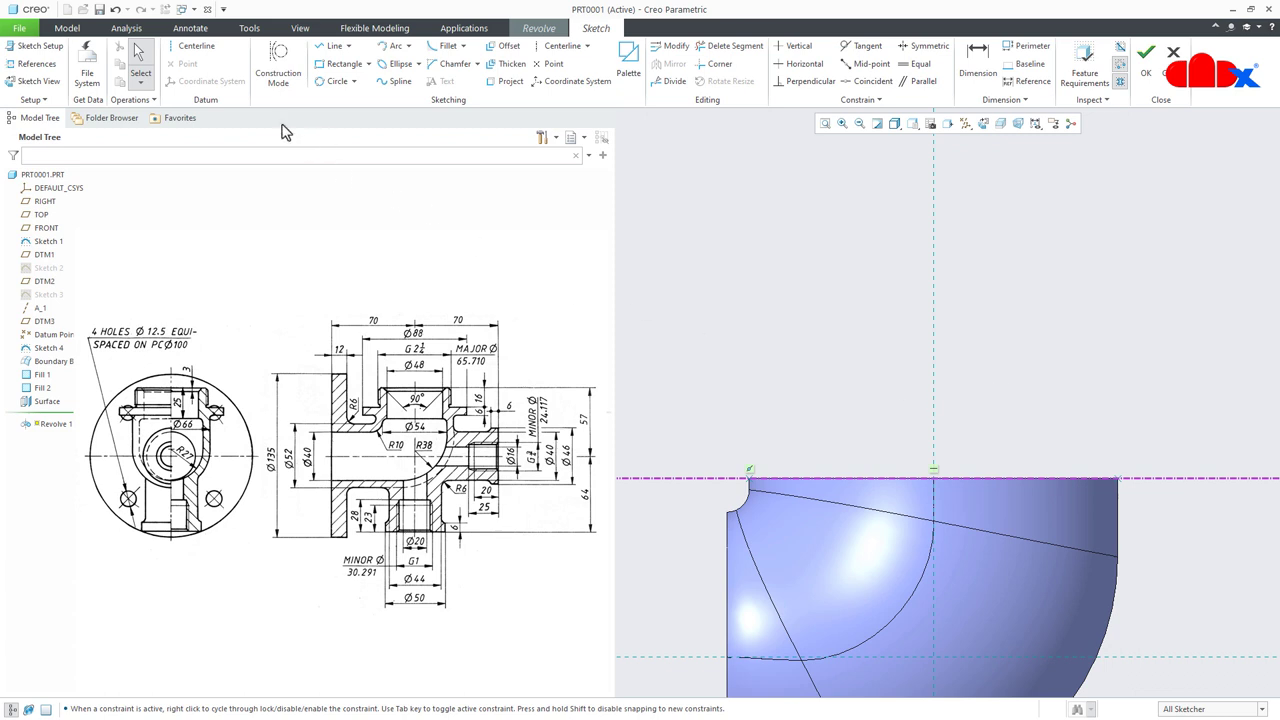
pyautogui.click(196, 48)
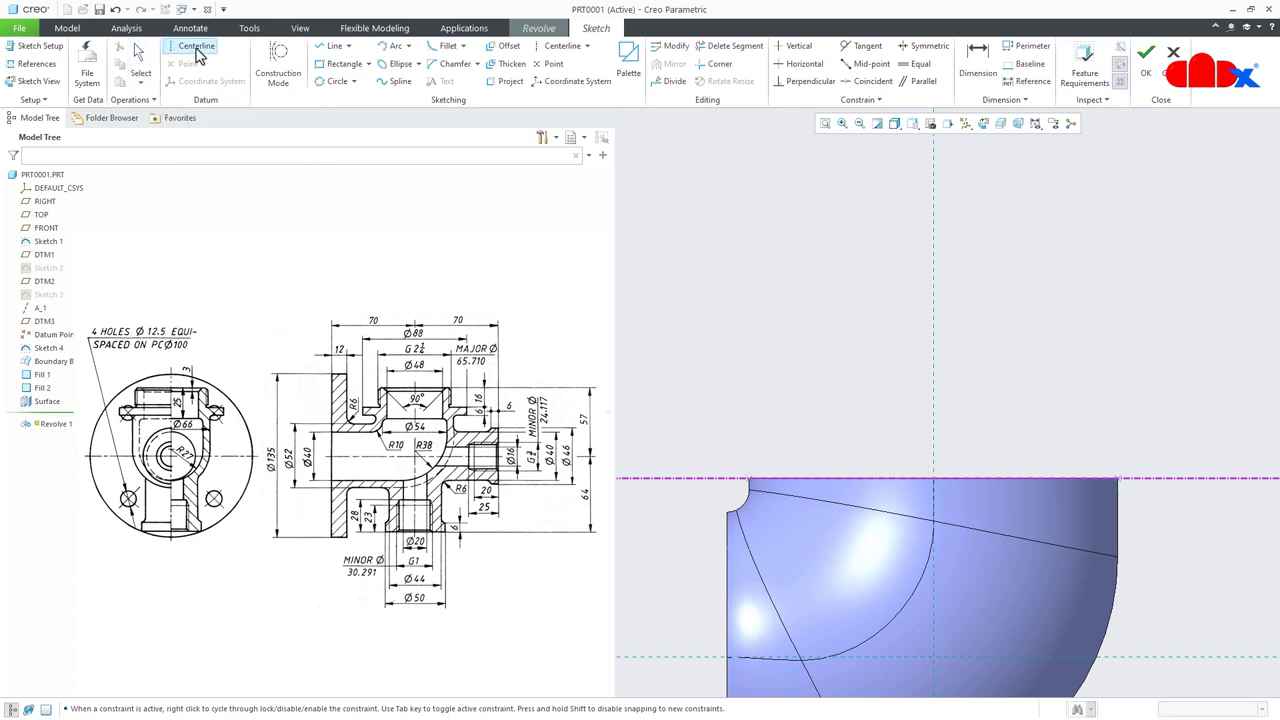
pyautogui.click(935, 216)
pyautogui.click(934, 271)
pyautogui.middleClick(986, 286)
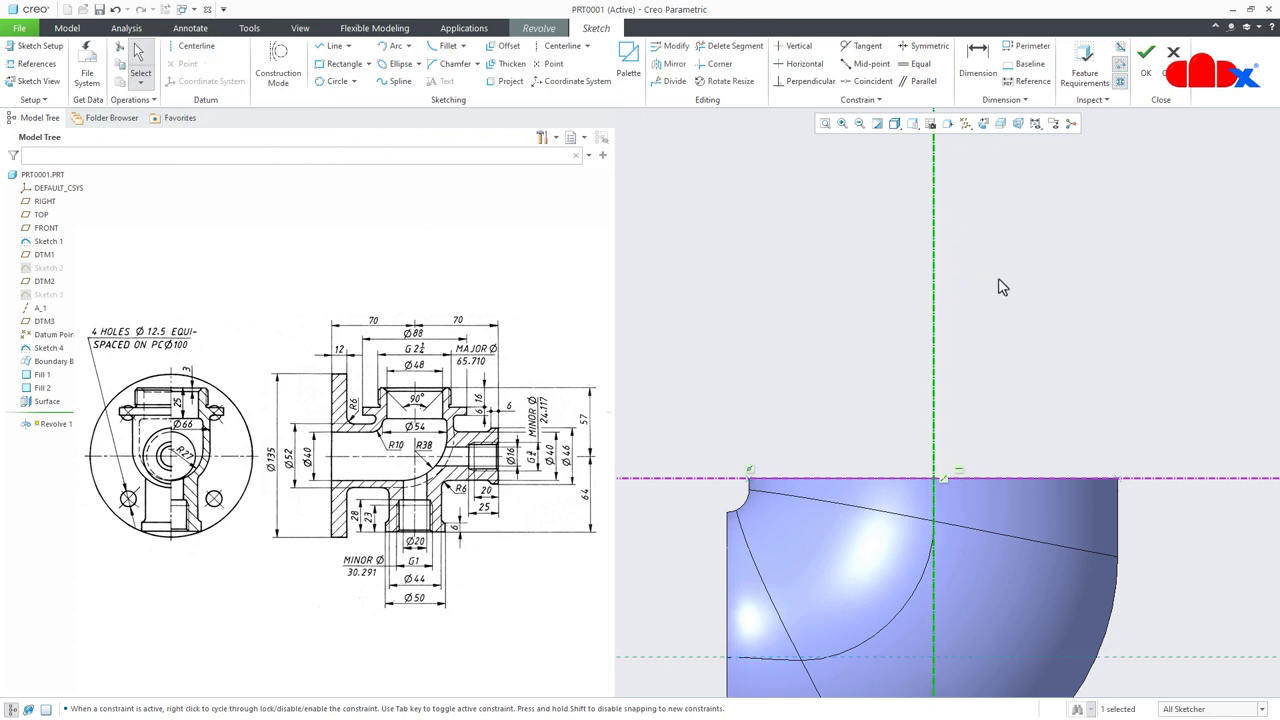
# Draw the closed stepped flange profile with lines, starting and ending at the centerline intersection.
pyautogui.rightClick(995, 378)
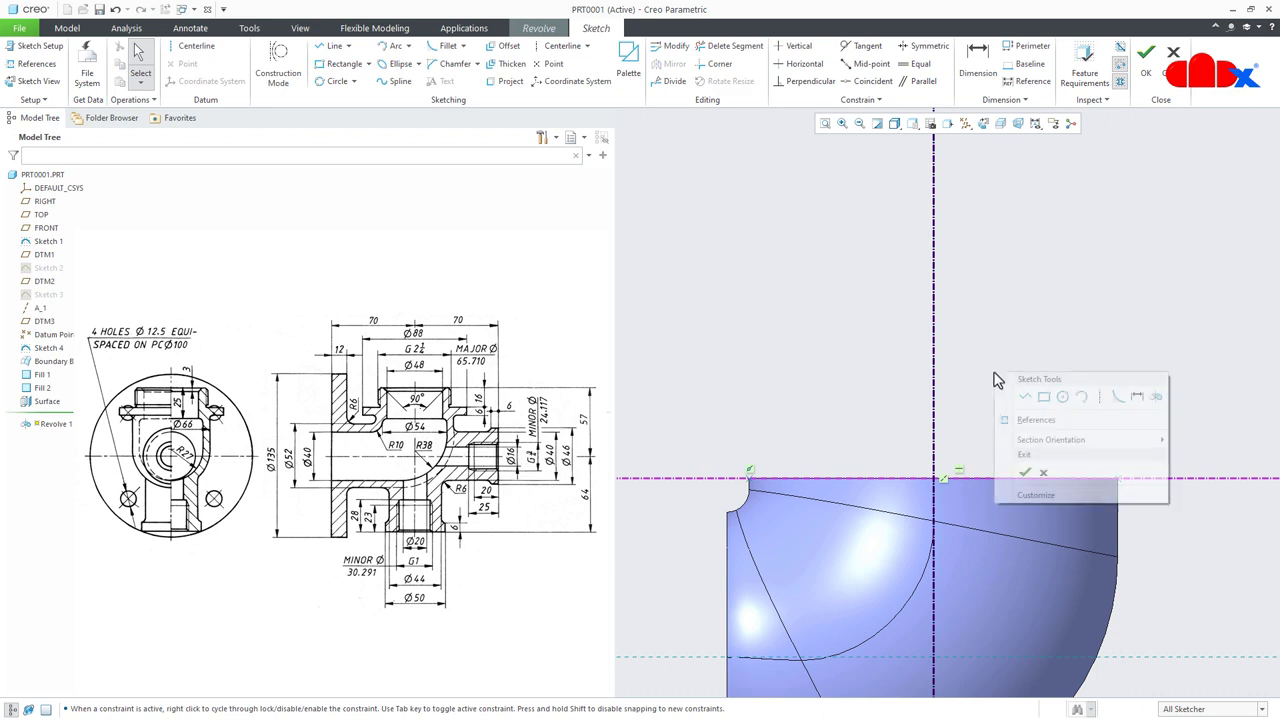
pyautogui.click(1024, 398)
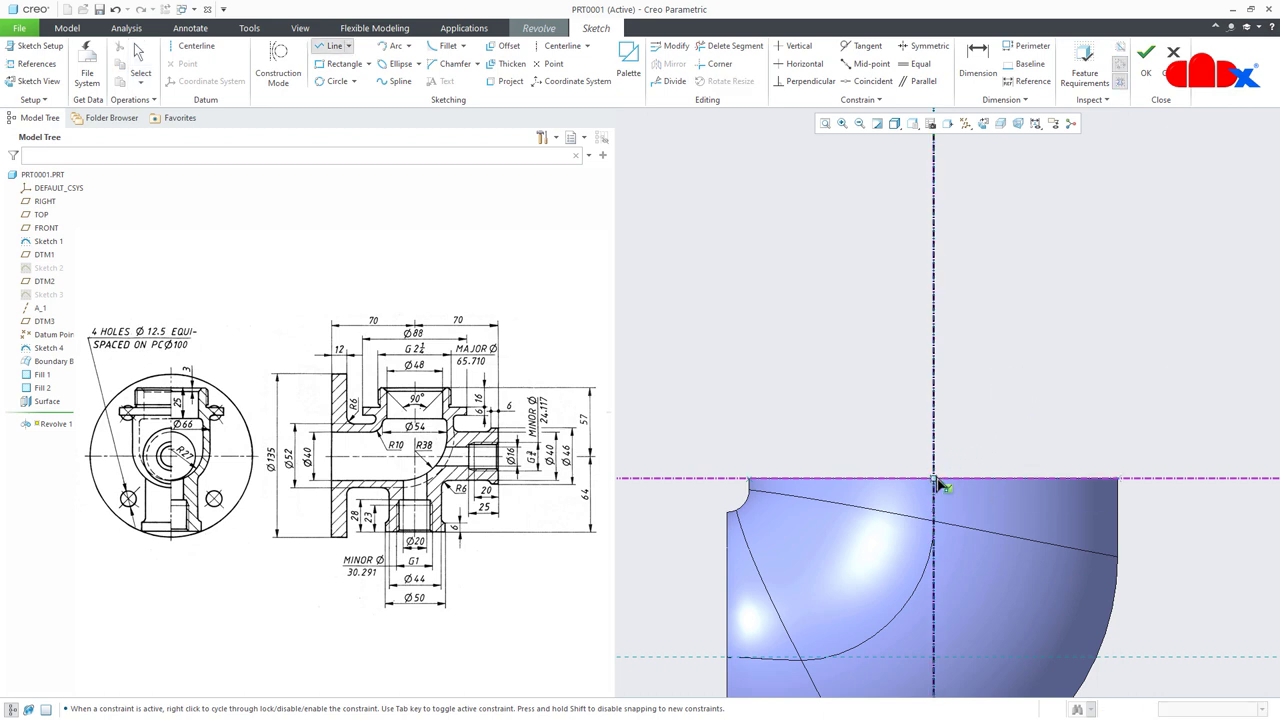
pyautogui.click(935, 478)
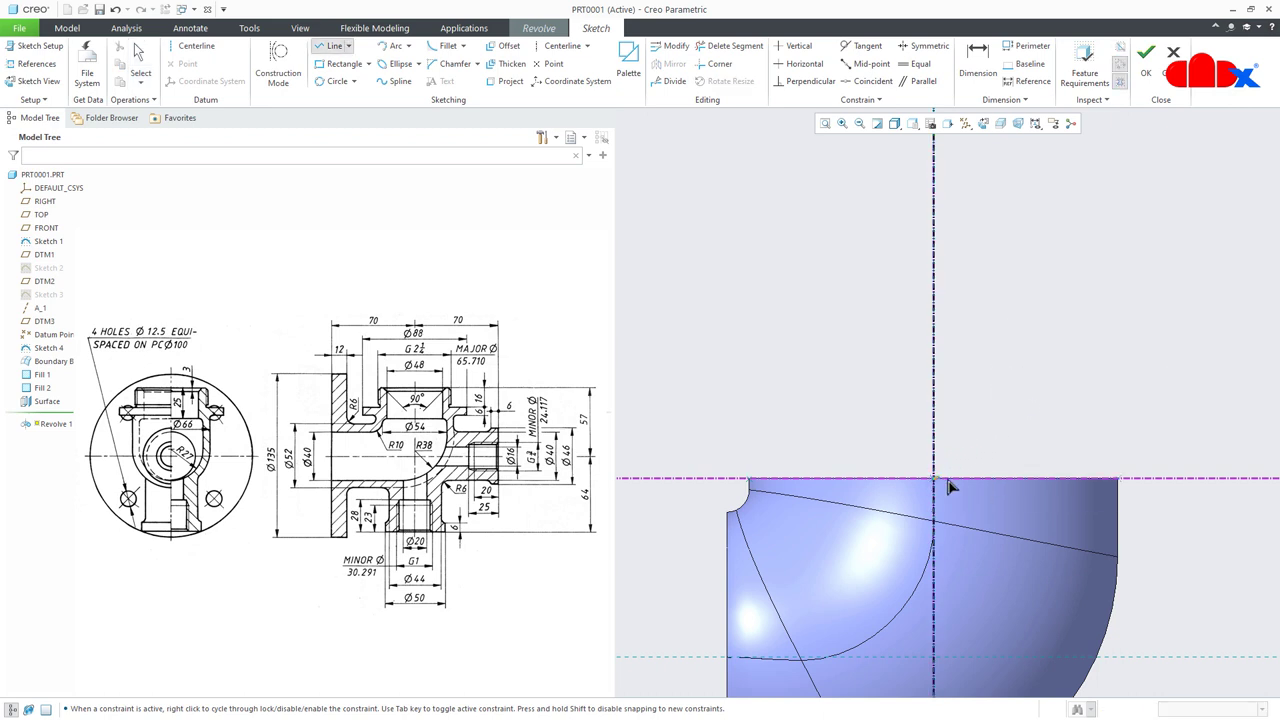
pyautogui.click(1116, 480)
pyautogui.click(1117, 458)
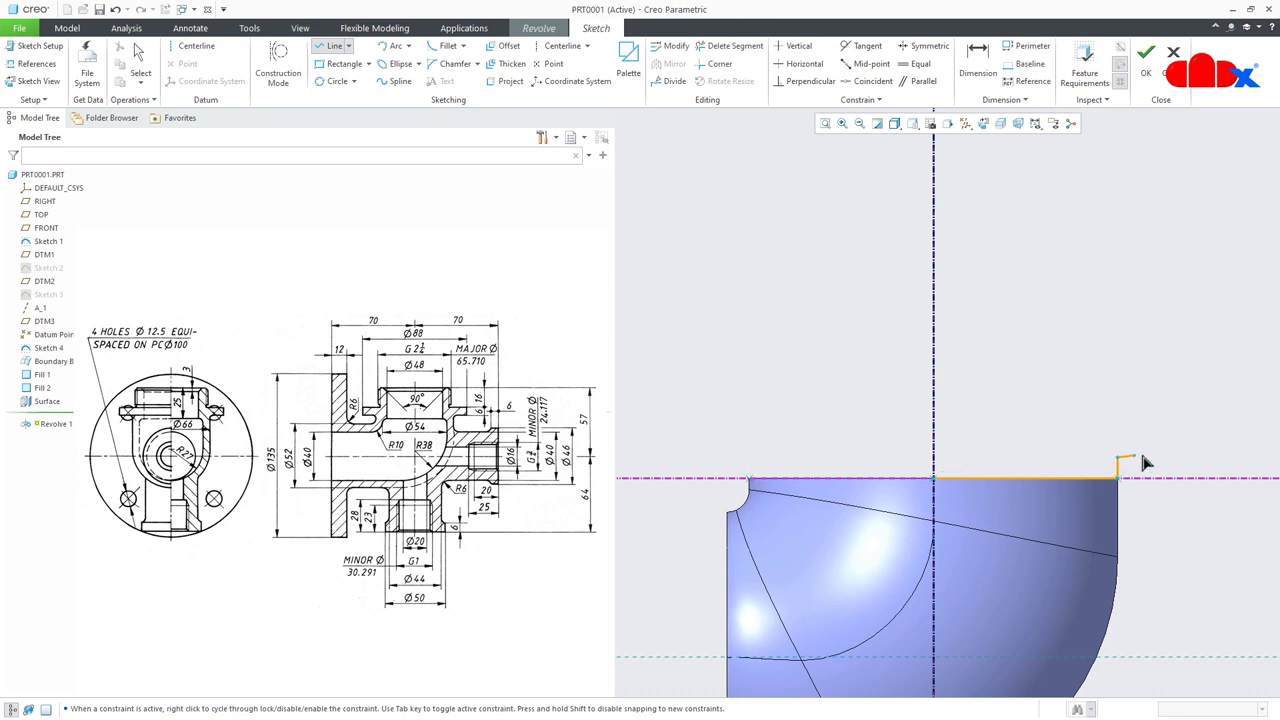
pyautogui.click(1195, 458)
pyautogui.click(1195, 416)
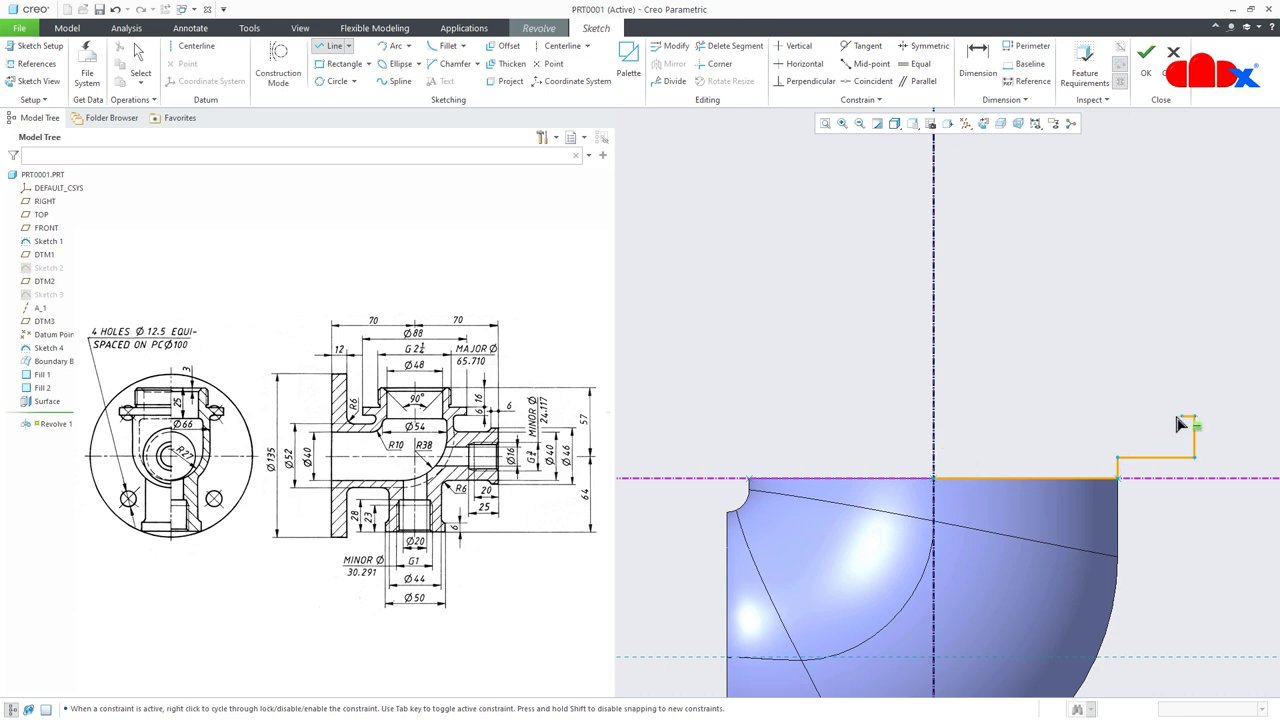
pyautogui.click(1101, 416)
pyautogui.click(1101, 332)
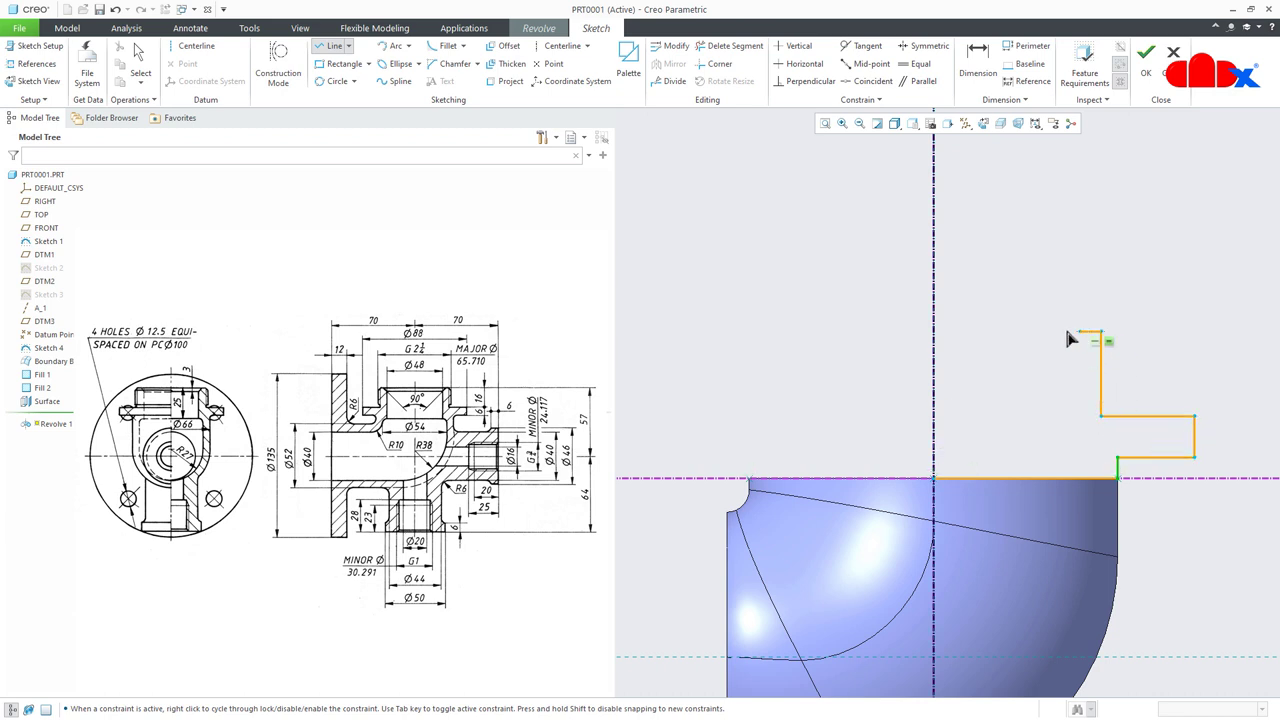
pyautogui.click(936, 333)
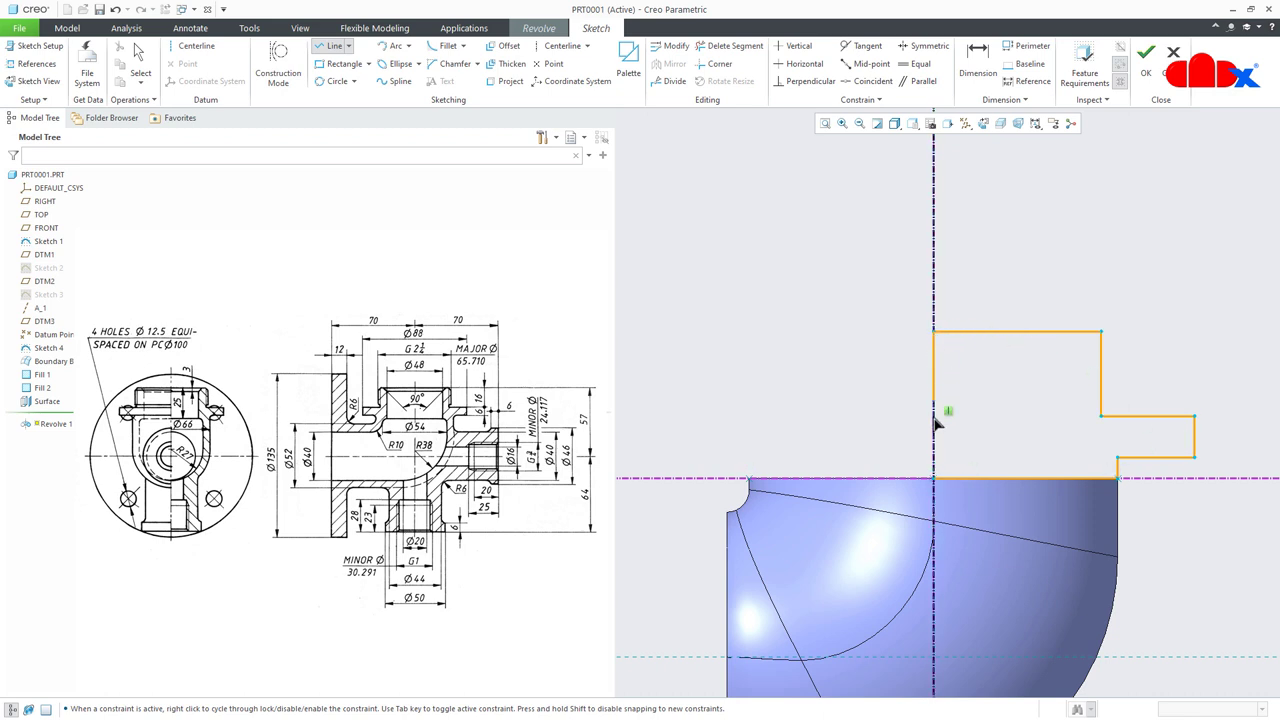
pyautogui.click(934, 478)
pyautogui.middleClick(1030, 391)
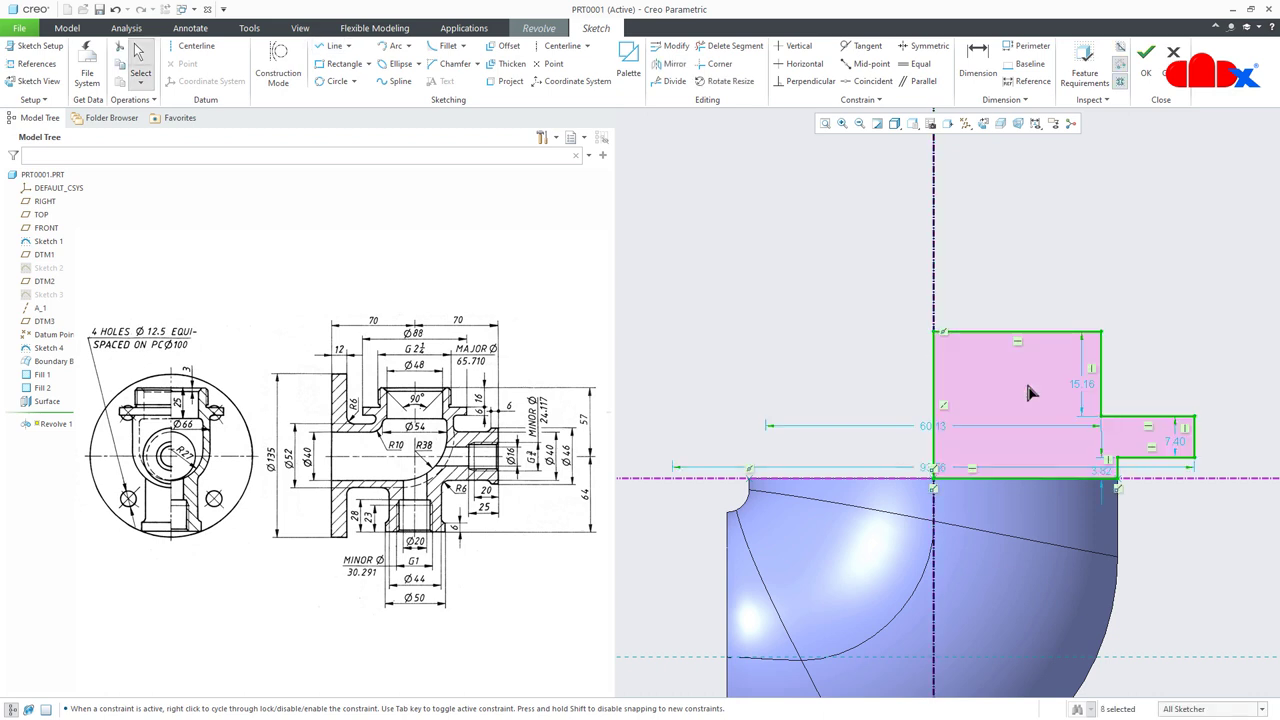
# Change the width dimensions to 65 and 88 and the step heights to 16 and 6.
pyautogui.doubleClick(942, 428)
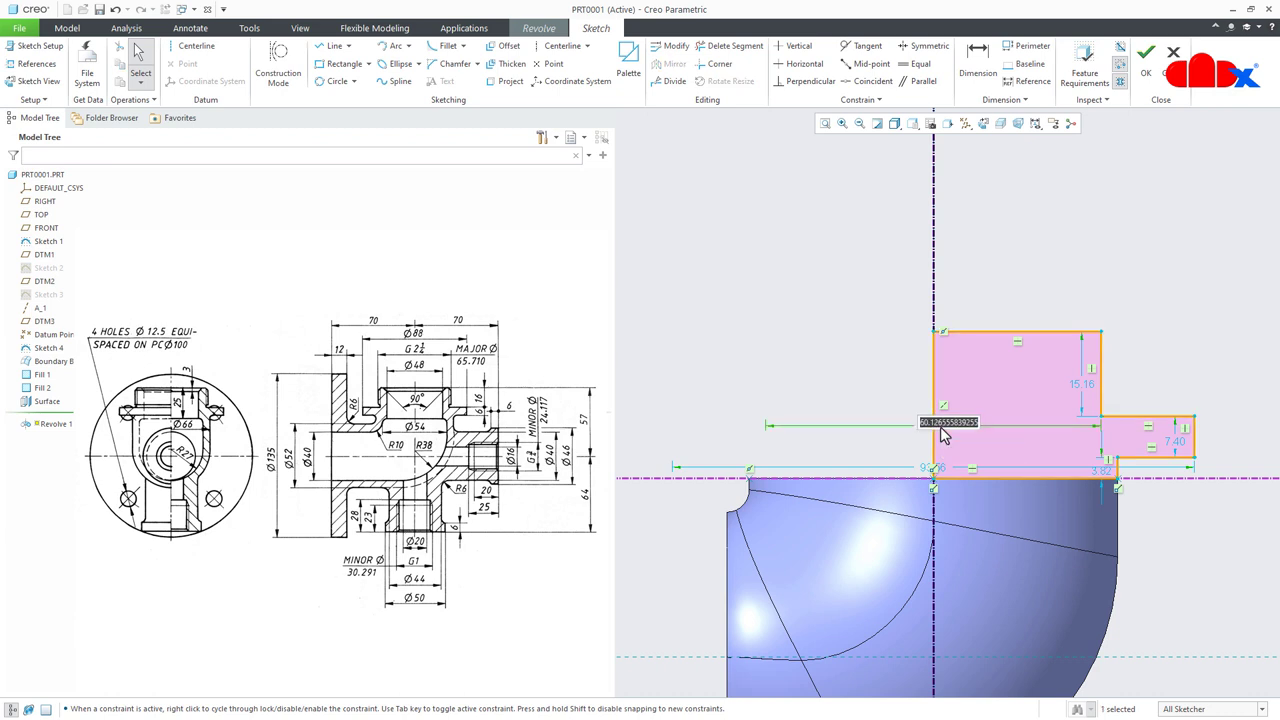
pyautogui.write('65.71')
pyautogui.press('Return')
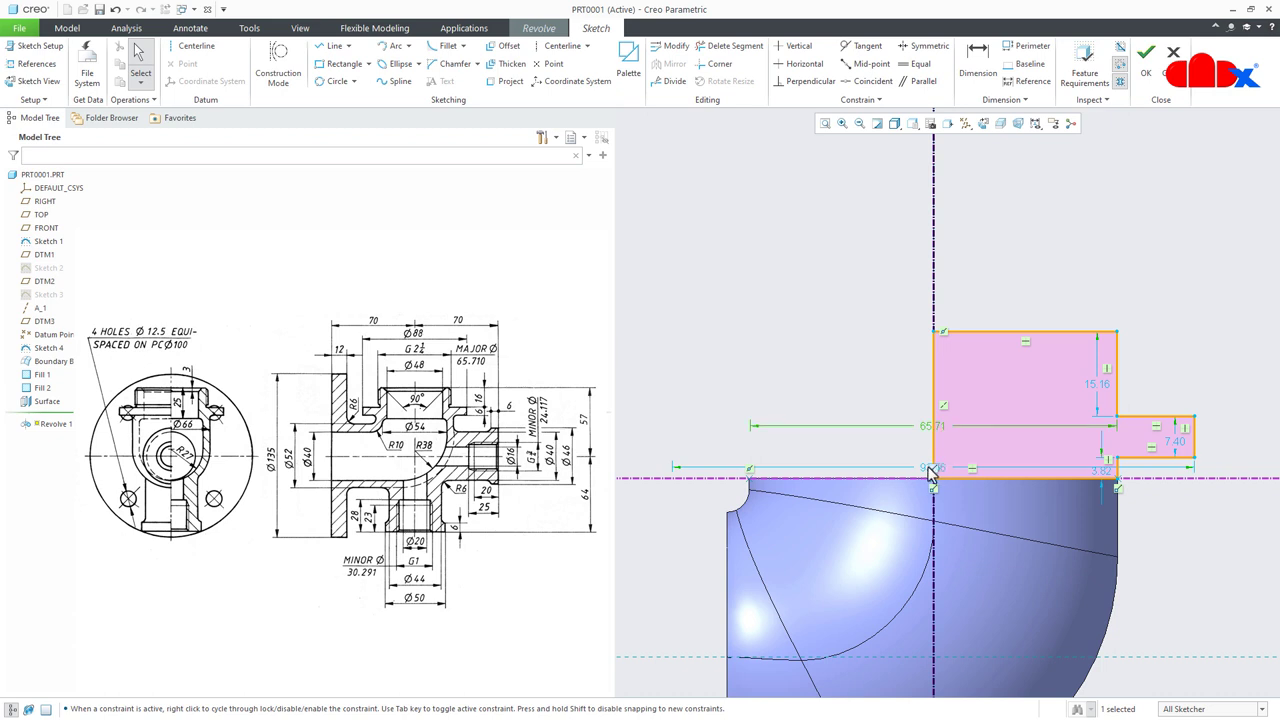
pyautogui.doubleClick(927, 473)
pyautogui.write('88')
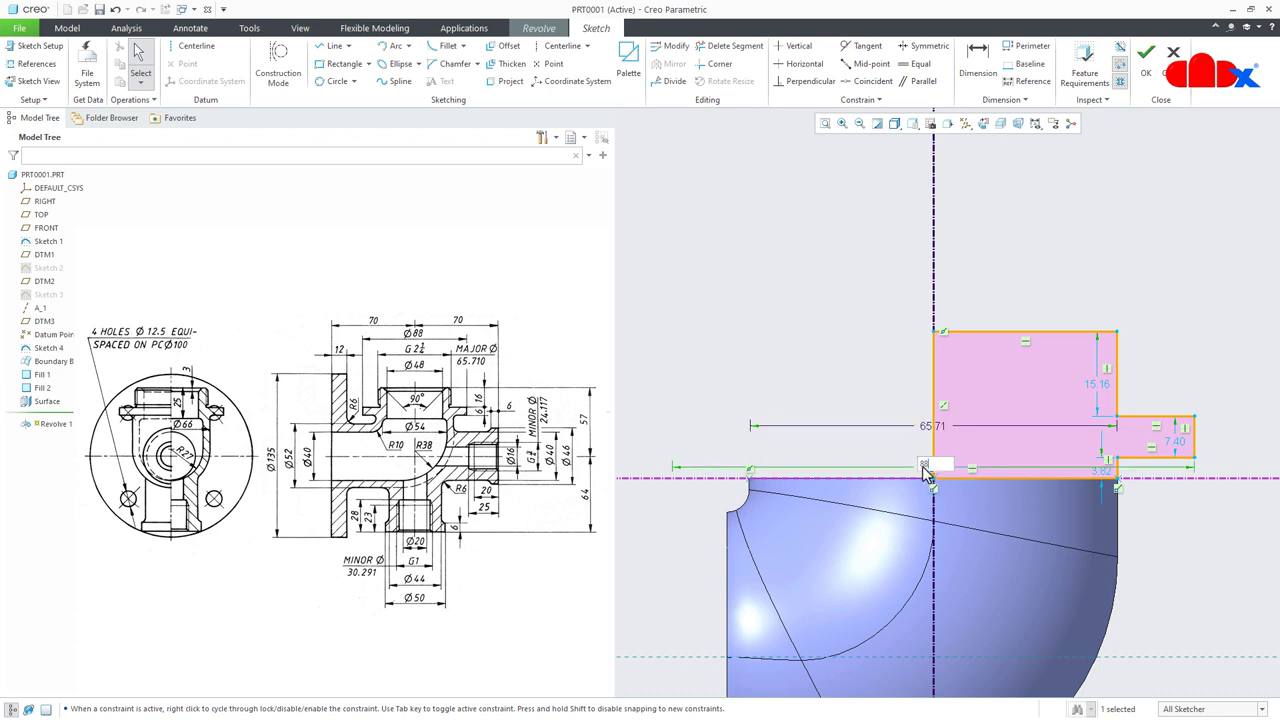
pyautogui.press('Return')
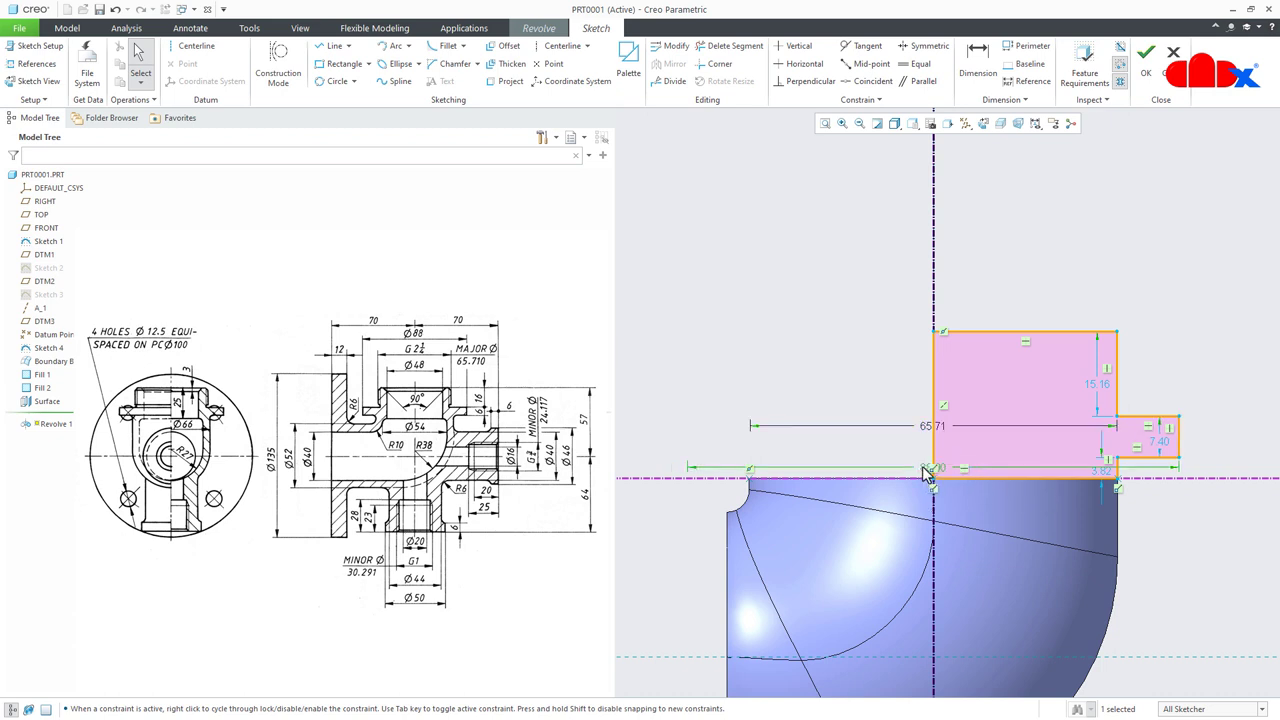
pyautogui.doubleClick(1095, 394)
pyautogui.write('16')
pyautogui.press('Return')
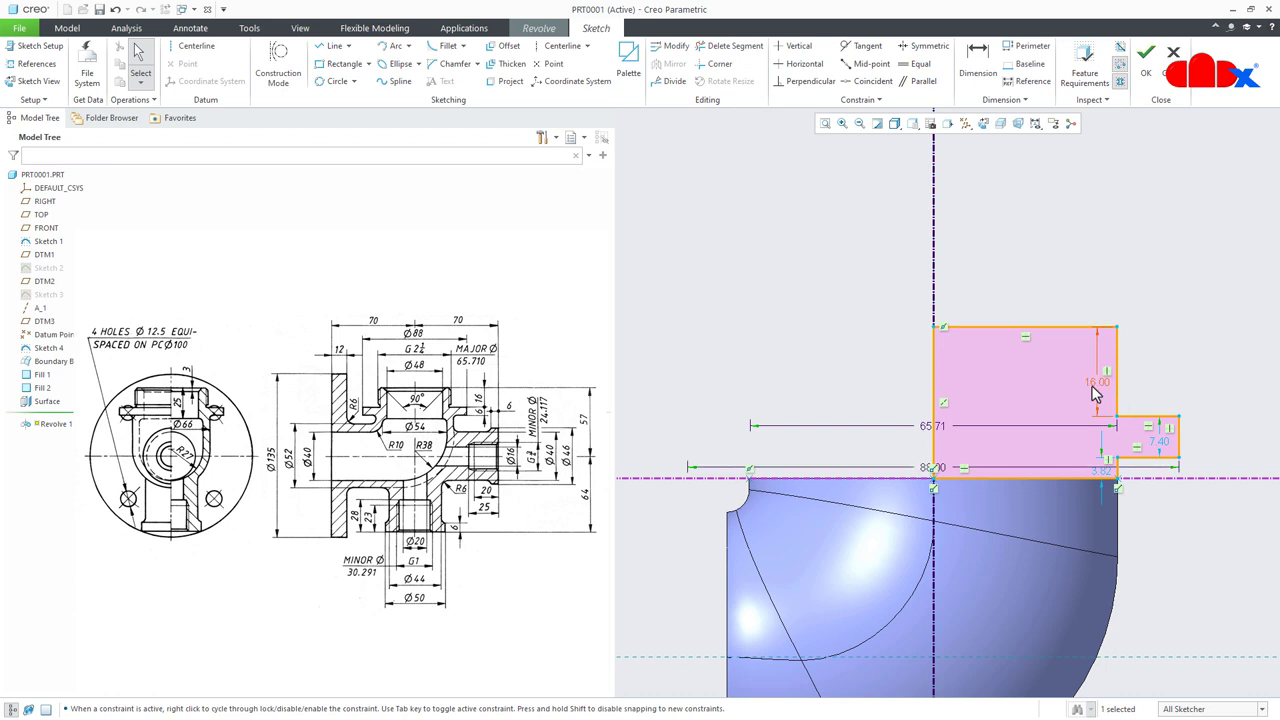
pyautogui.doubleClick(1163, 446)
pyautogui.write('6')
pyautogui.press('Return')
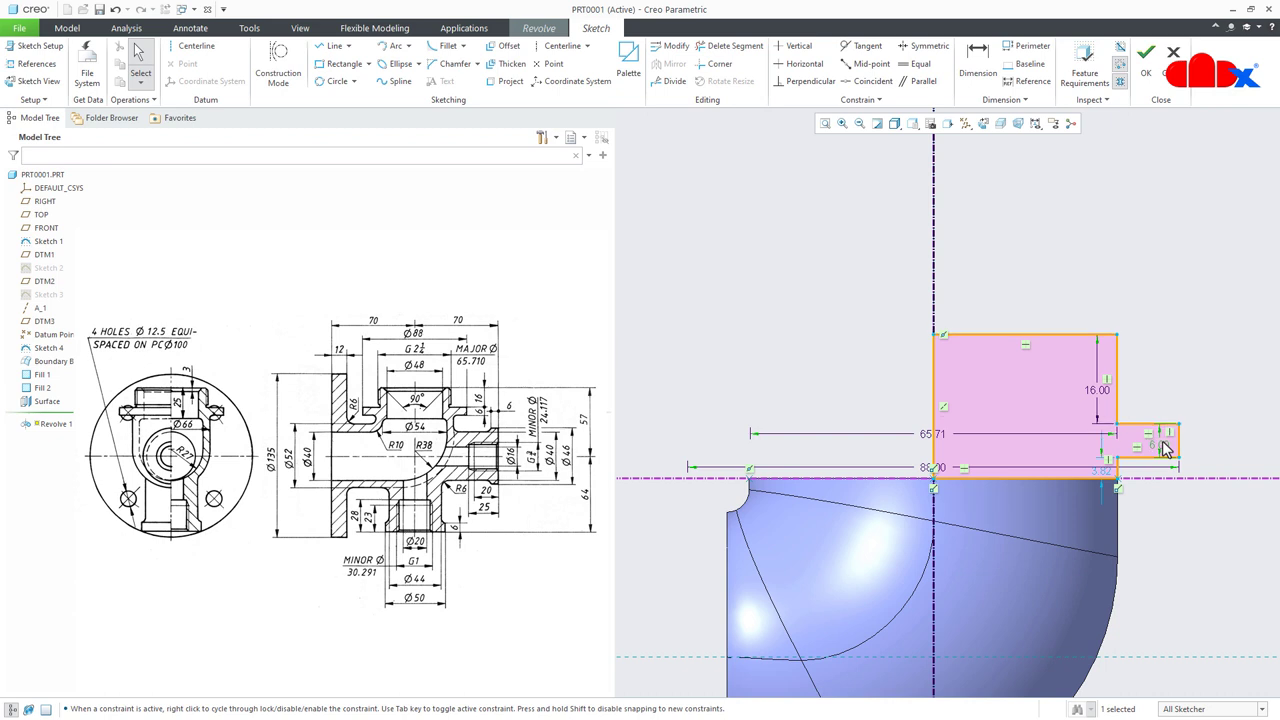
# Add a 25 overall height dimension to the profile and accept the sketch.
pyautogui.rightClick(1163, 352)
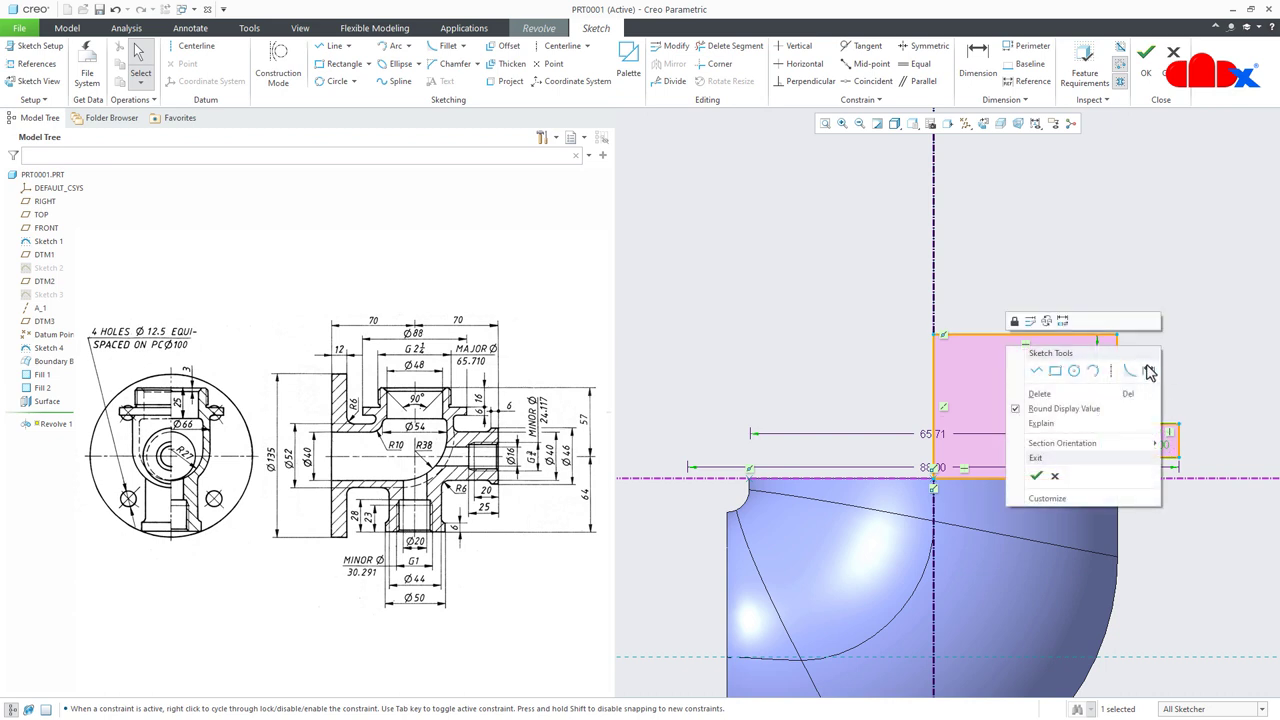
pyautogui.click(1145, 368)
pyautogui.click(1052, 334)
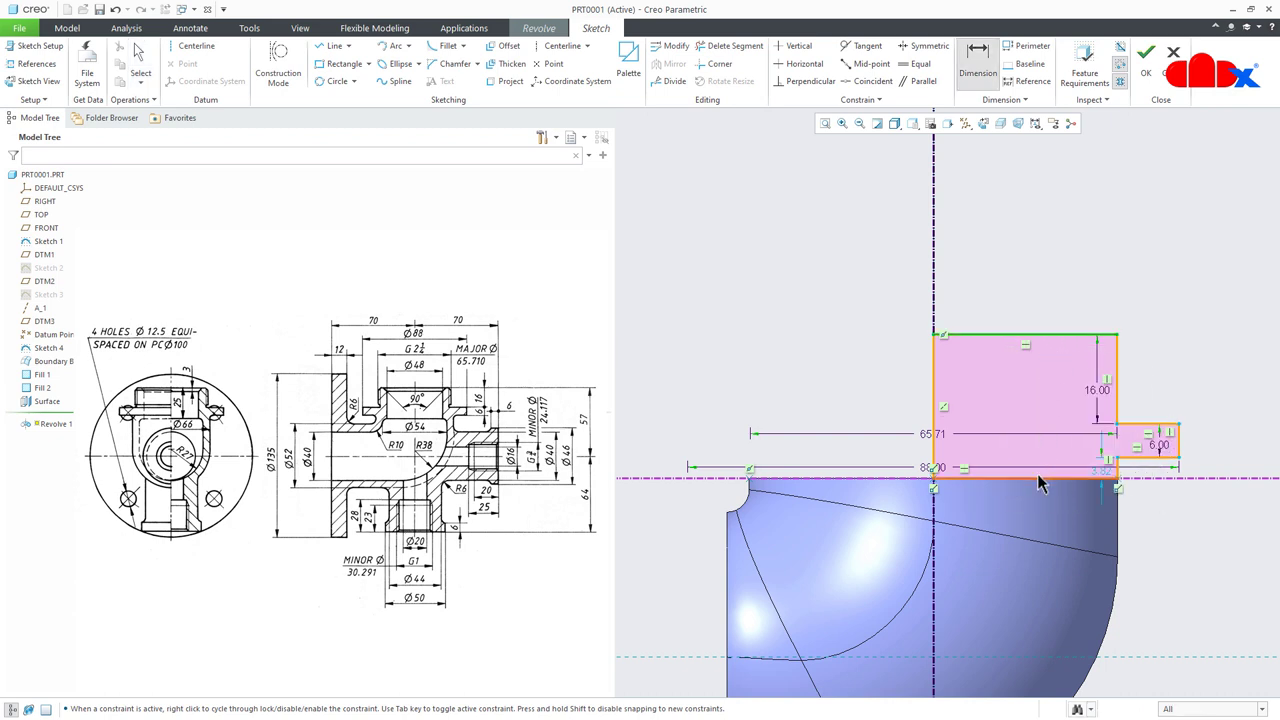
pyautogui.middleClick(1024, 421)
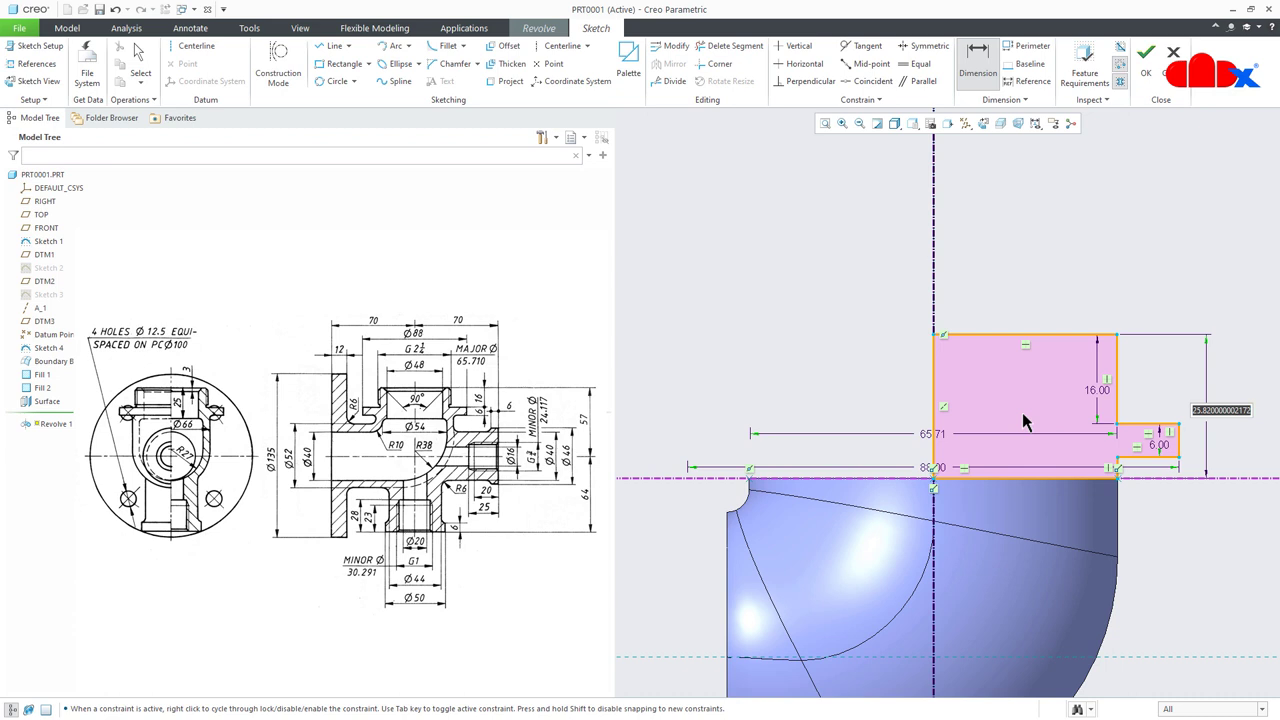
pyautogui.write('25')
pyautogui.press('Return')
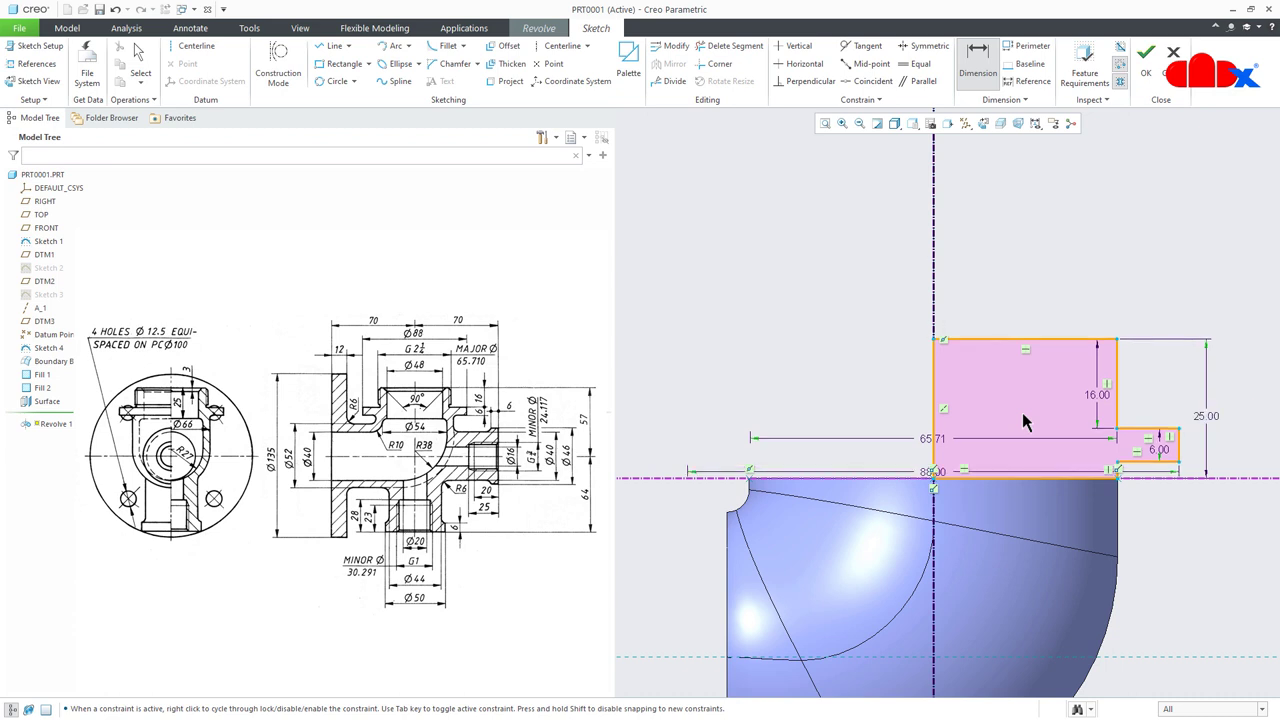
pyautogui.middleClick(1078, 308)
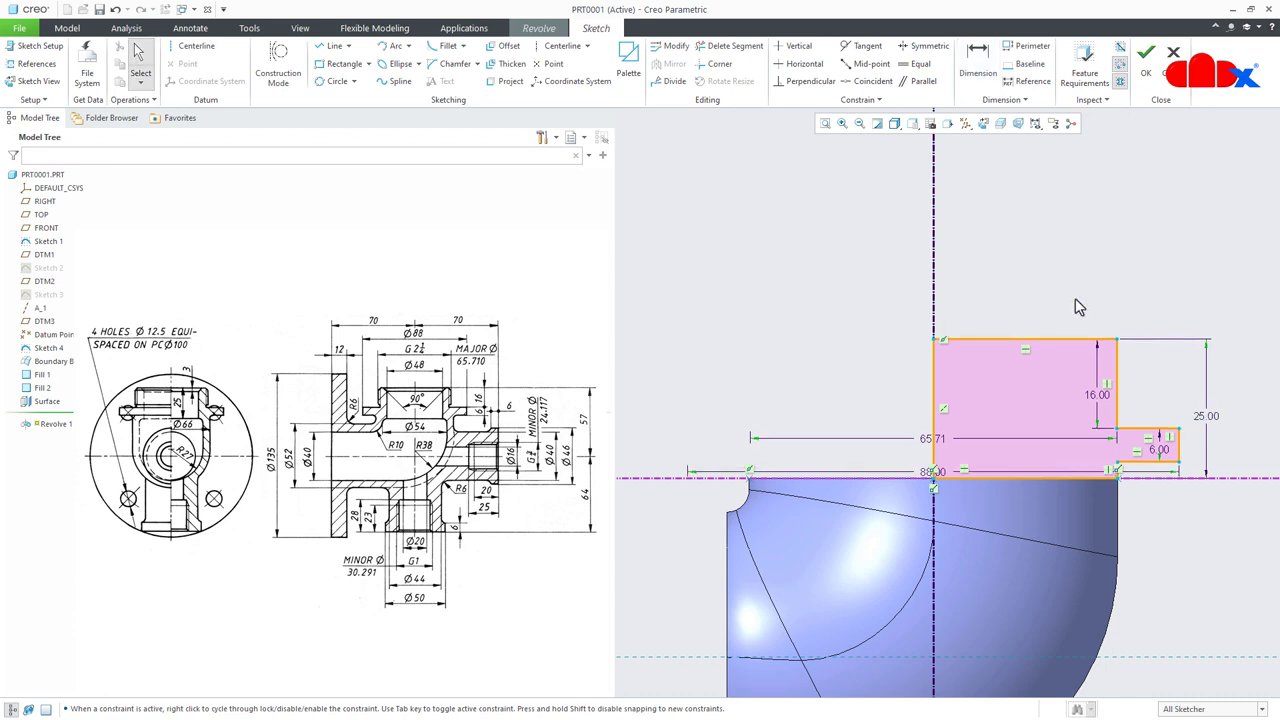
pyautogui.rightClick(1080, 308)
pyautogui.click(1108, 392)
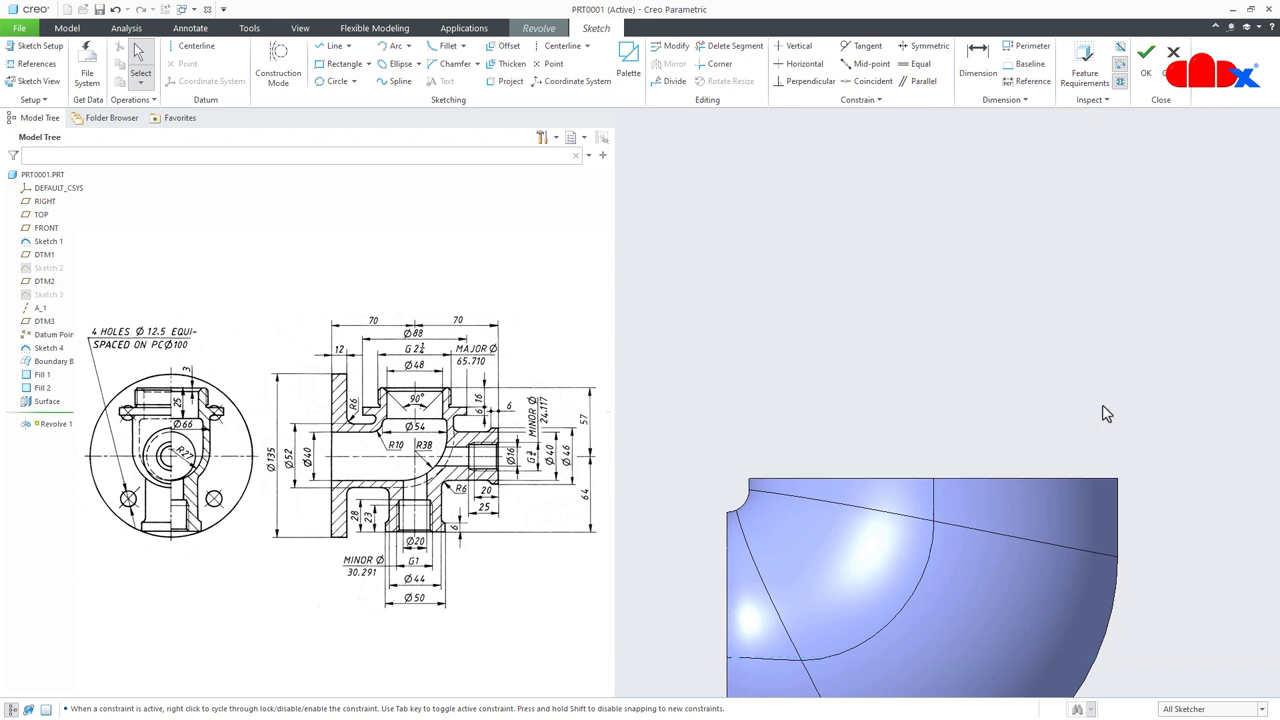
# Accept Revolve 1 to add the stepped flange on top of the elbow, then pan the view.
pyautogui.middleClick(1170, 390)
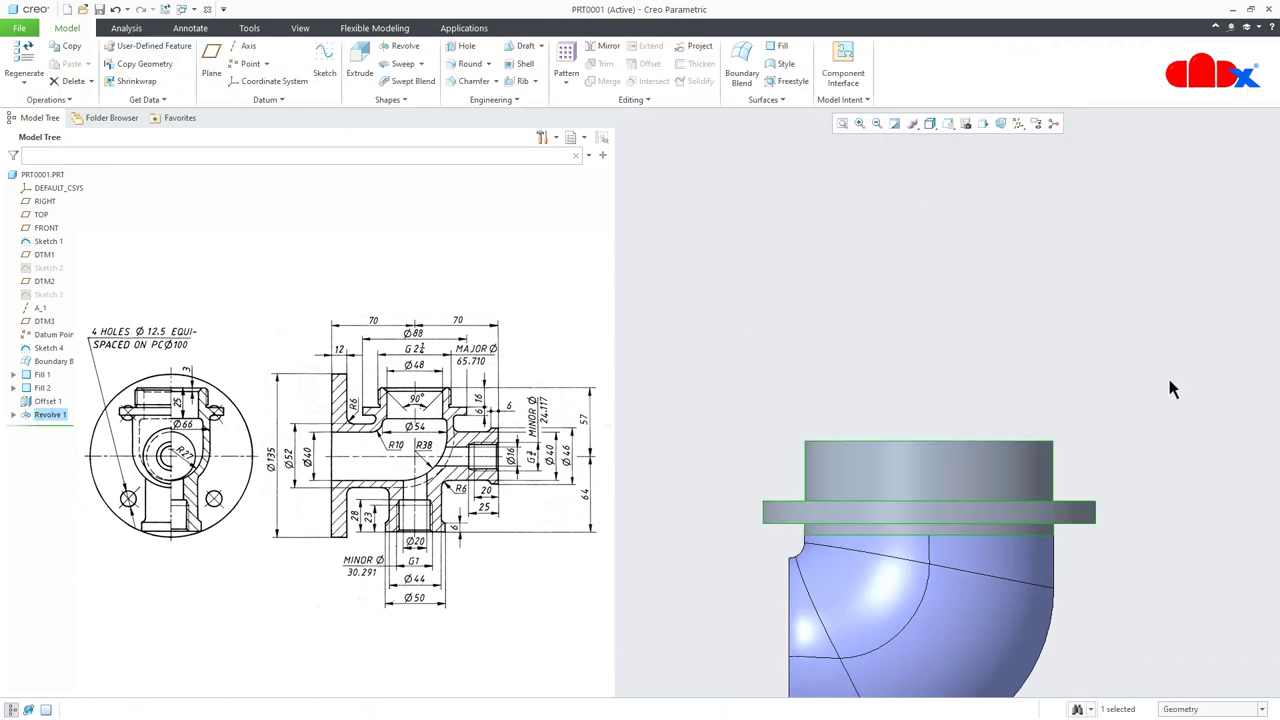
pyautogui.keyDown('shift'); pyautogui.moveTo(1131, 409); pyautogui.dragTo(1160, 263, button='middle'); pyautogui.keyUp('shift')
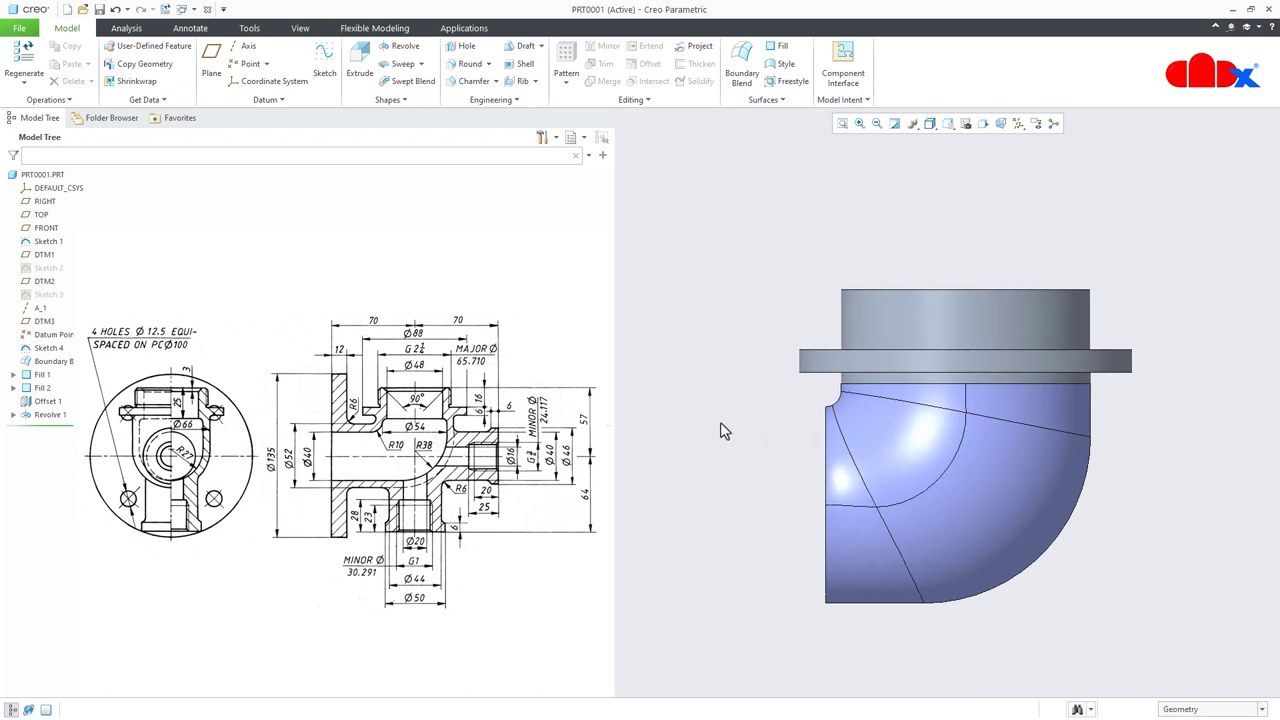
# Start a revolve sketched on FRONT, adding the two left-side model vertices as references.
pyautogui.click(408, 47)
pyautogui.click(44, 229)
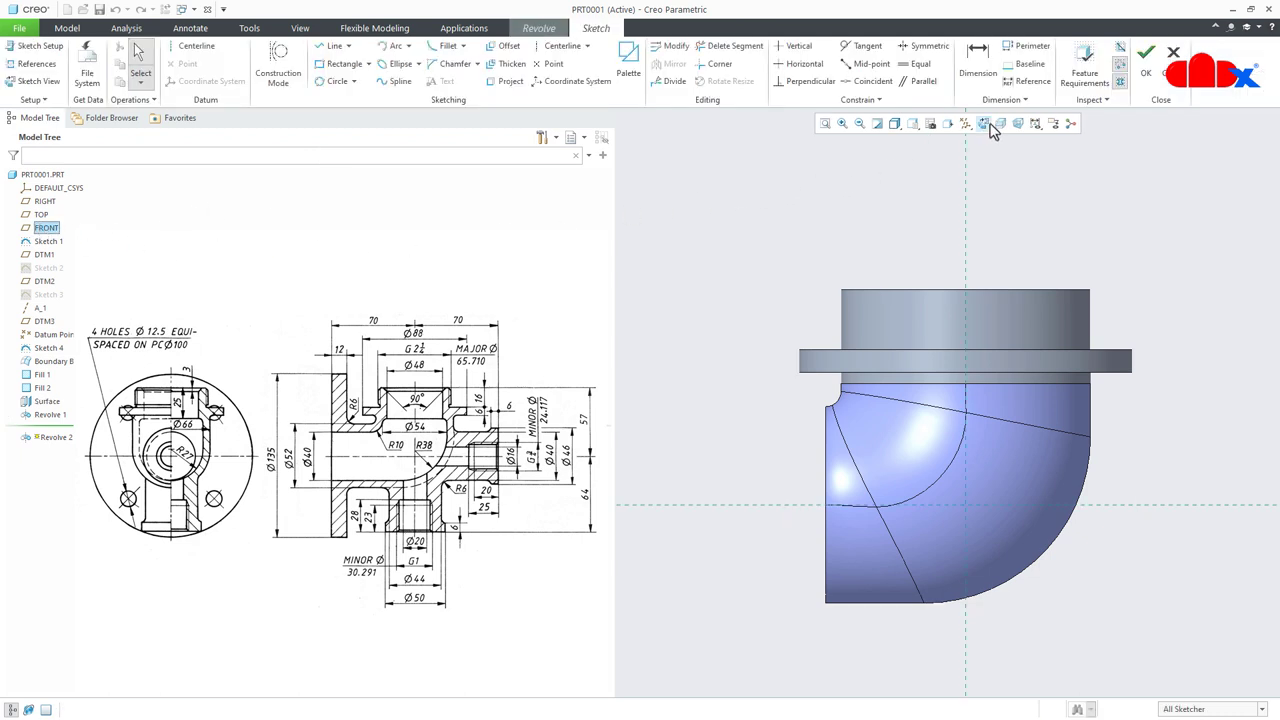
pyautogui.click(983, 123)
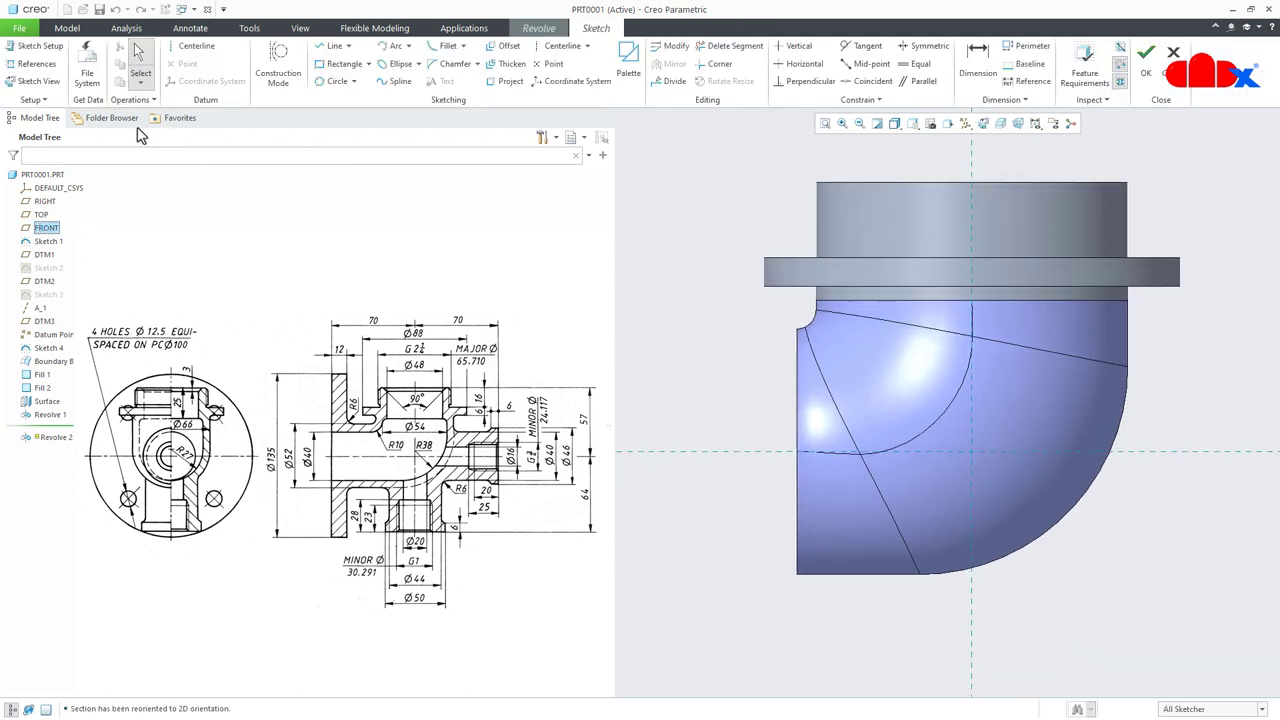
pyautogui.click(35, 63)
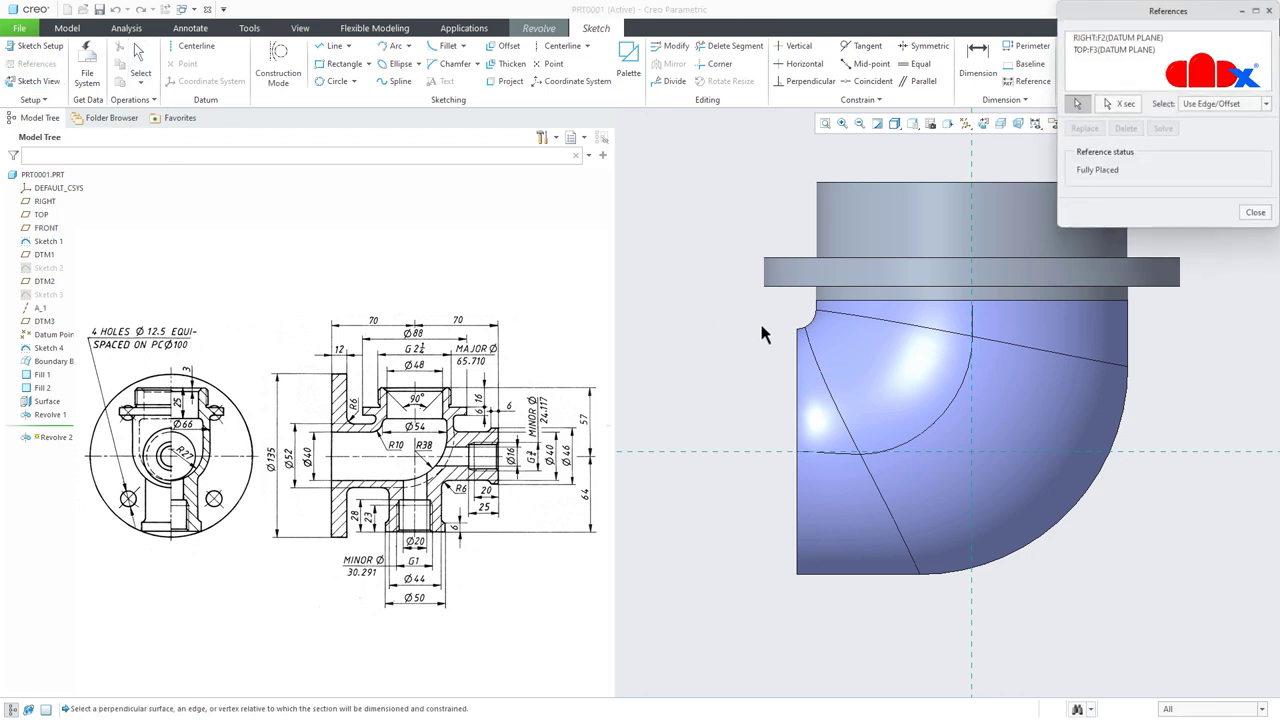
pyautogui.click(798, 328)
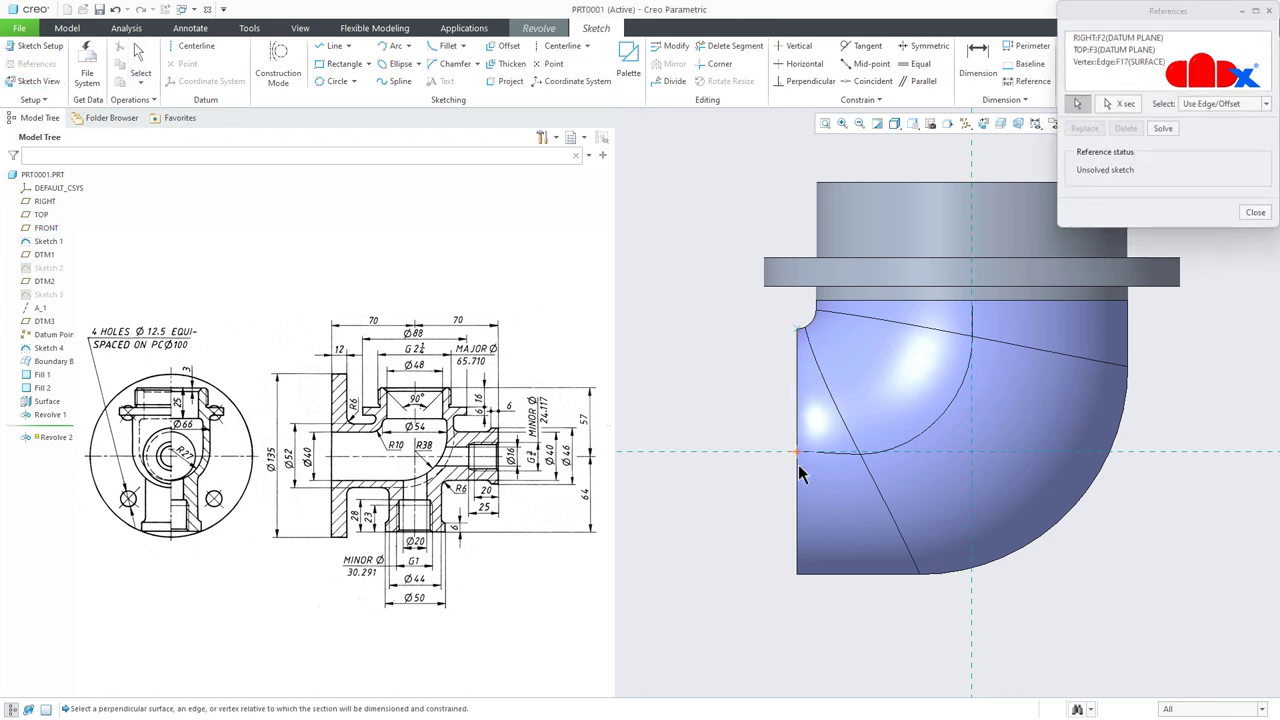
pyautogui.click(797, 575)
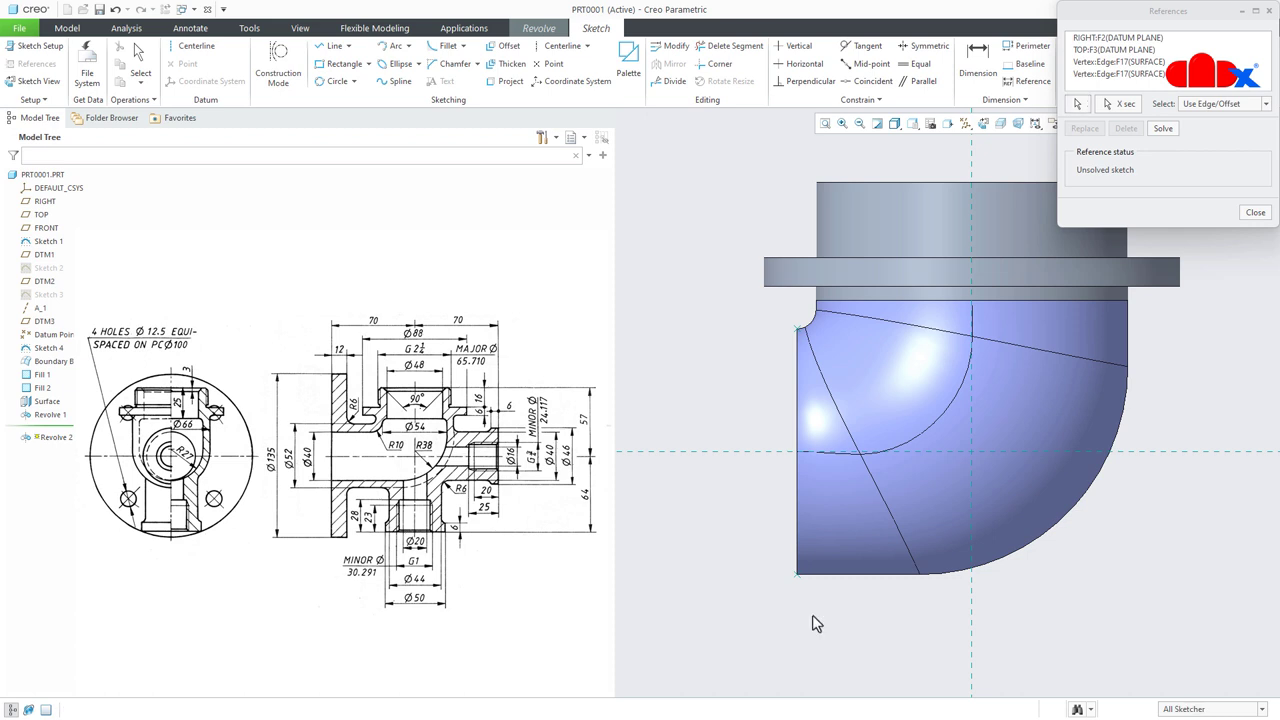
pyautogui.middleClick(814, 623)
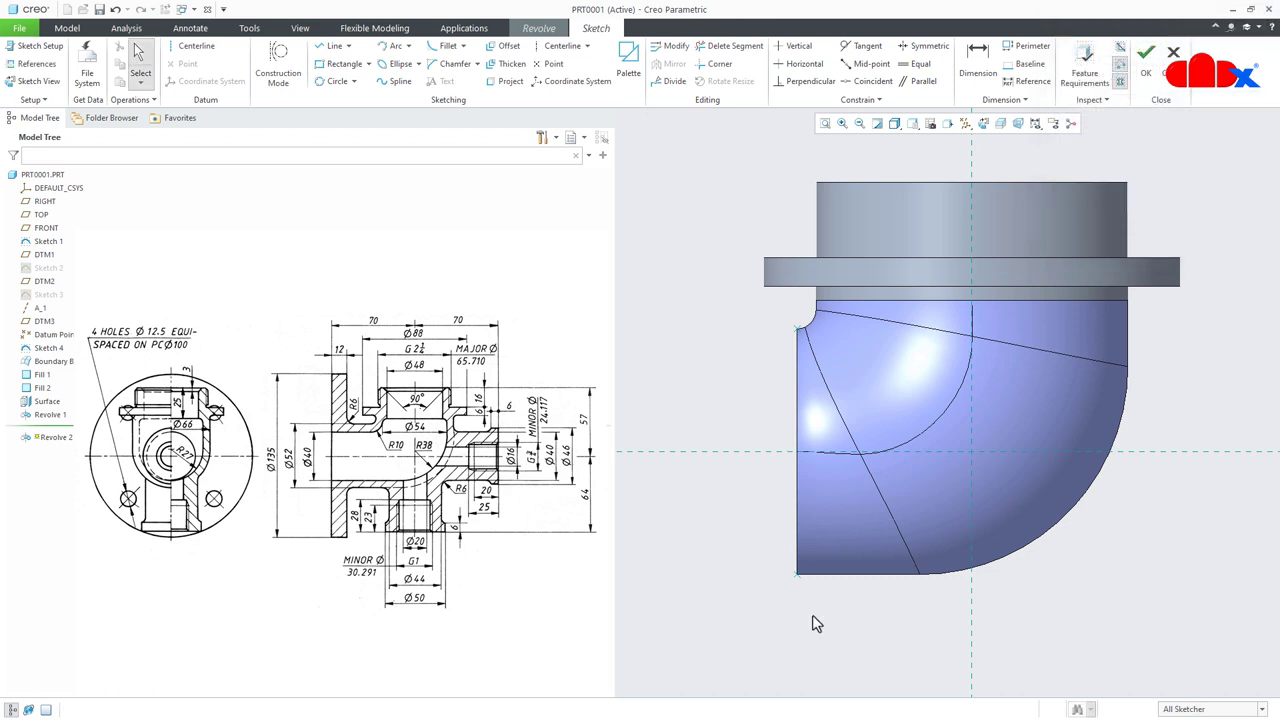
# Draw a horizontal centerline through the origin and a vertical centerline on the model's left edge.
pyautogui.click(200, 46)
pyautogui.click(682, 451)
pyautogui.click(743, 456)
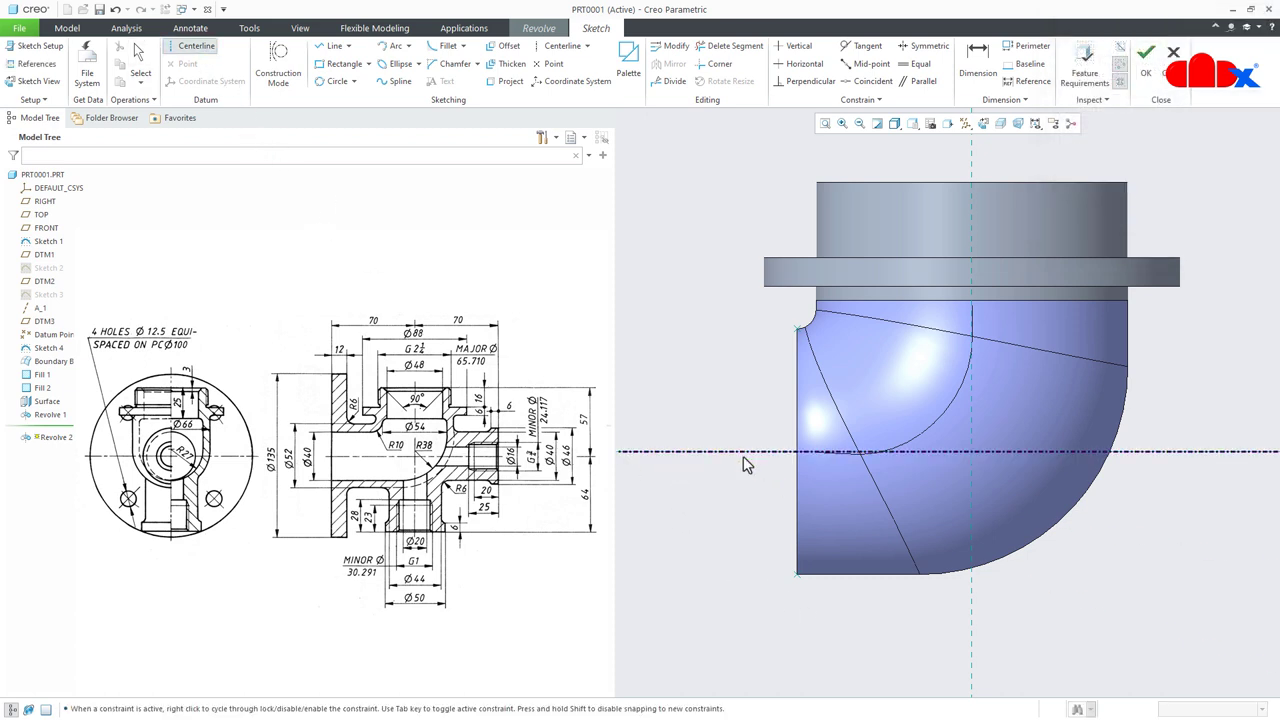
pyautogui.middleClick(730, 512)
pyautogui.rightClick(730, 512)
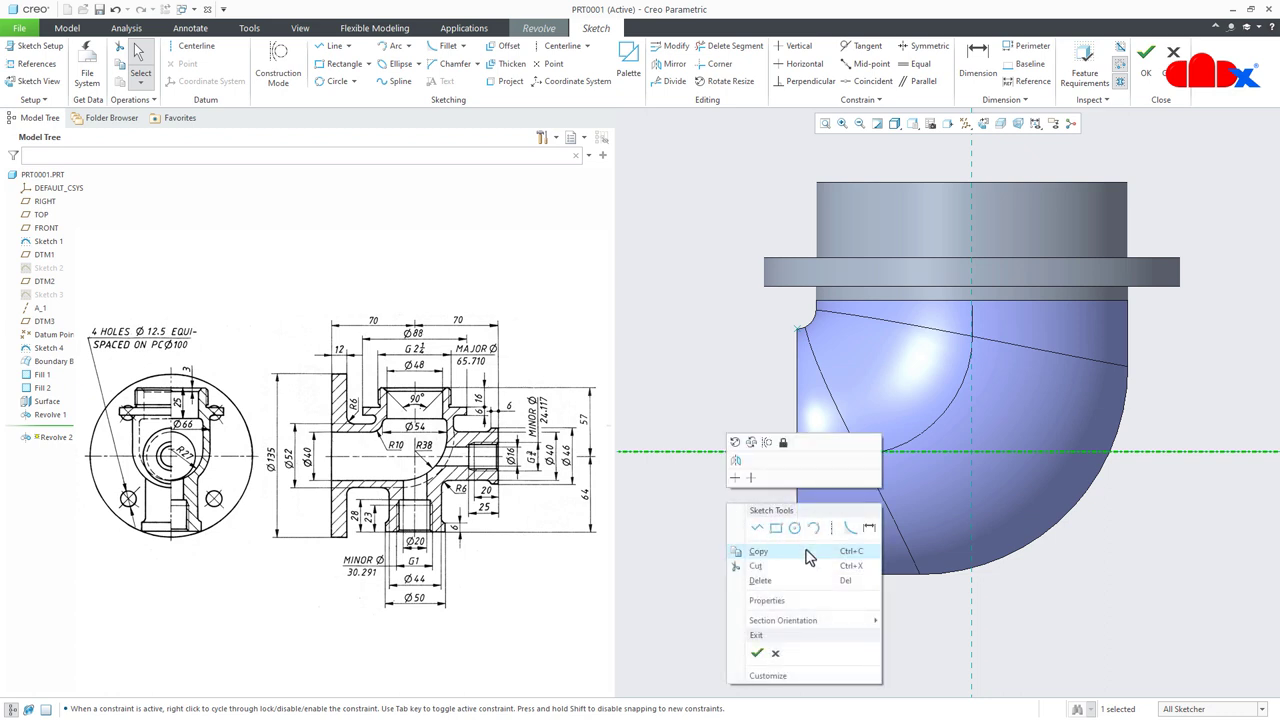
pyautogui.click(860, 523)
pyautogui.click(798, 575)
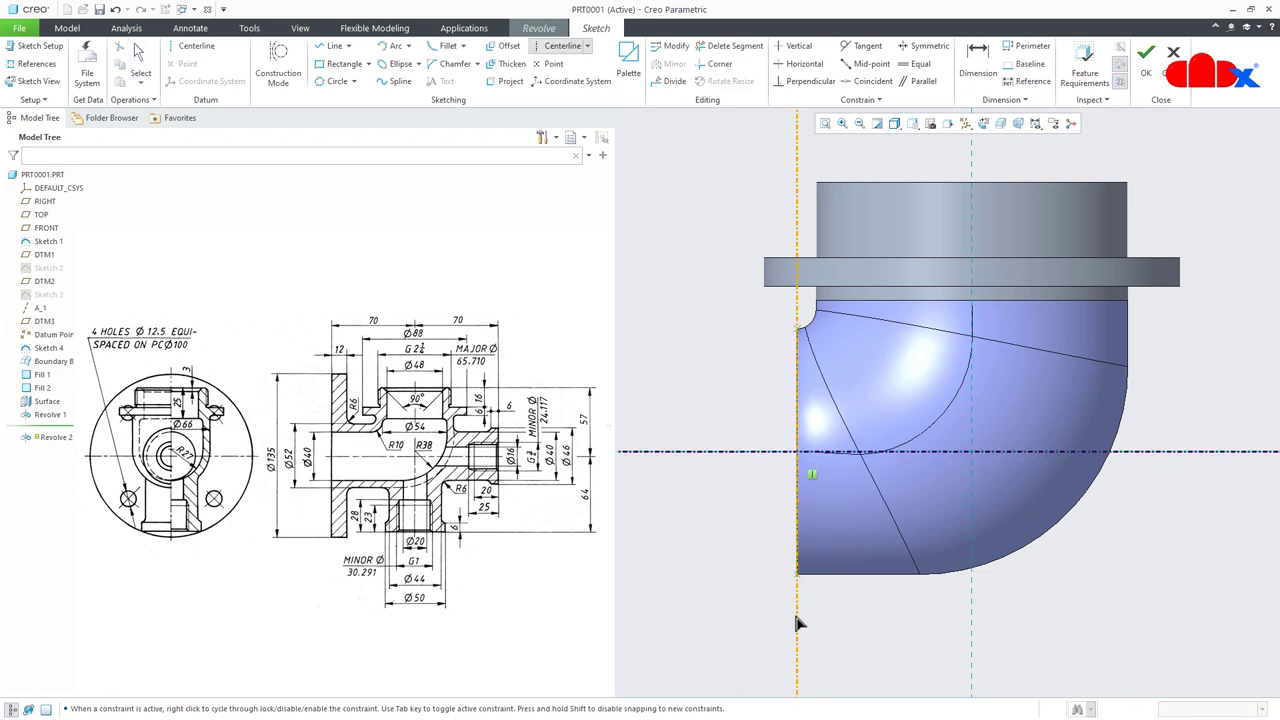
pyautogui.click(794, 610)
pyautogui.middleClick(852, 620)
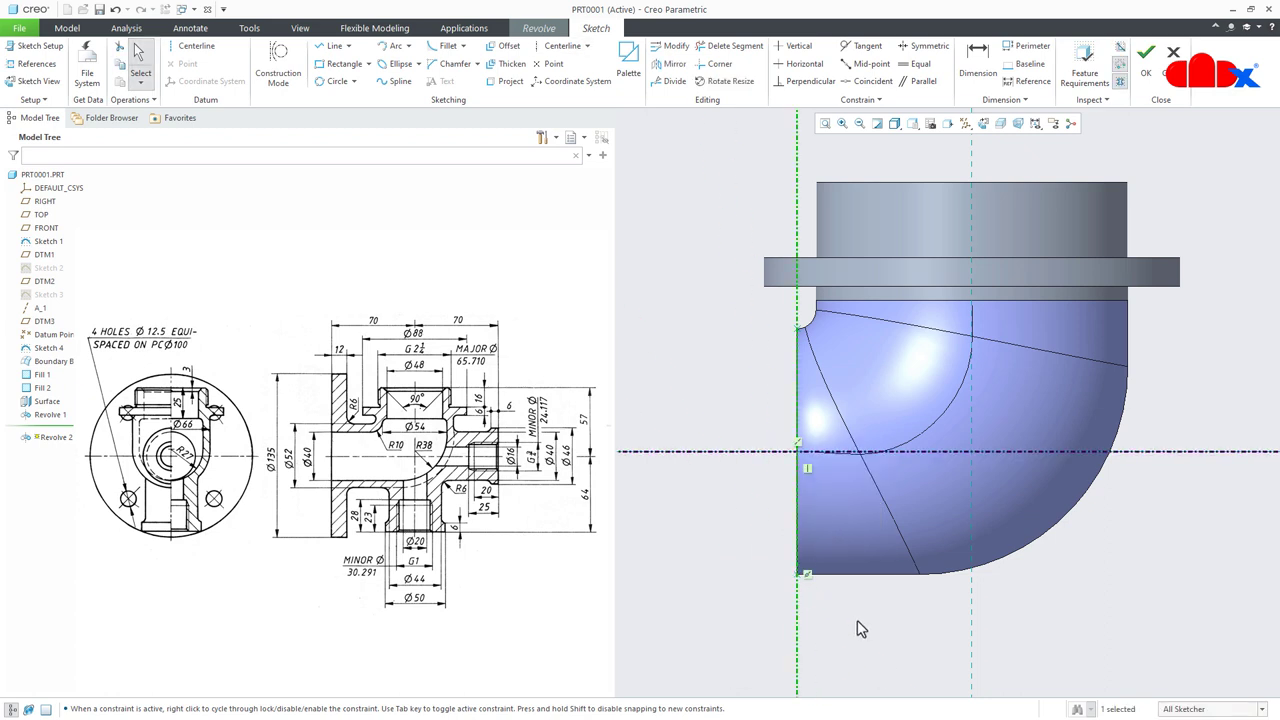
# Draw the closed L-shaped profile left of the elbow, bounded by the centerlines.
pyautogui.keyDown('shift'); pyautogui.moveTo(857, 620); pyautogui.dragTo(1033, 625, button='middle'); pyautogui.keyUp('shift')
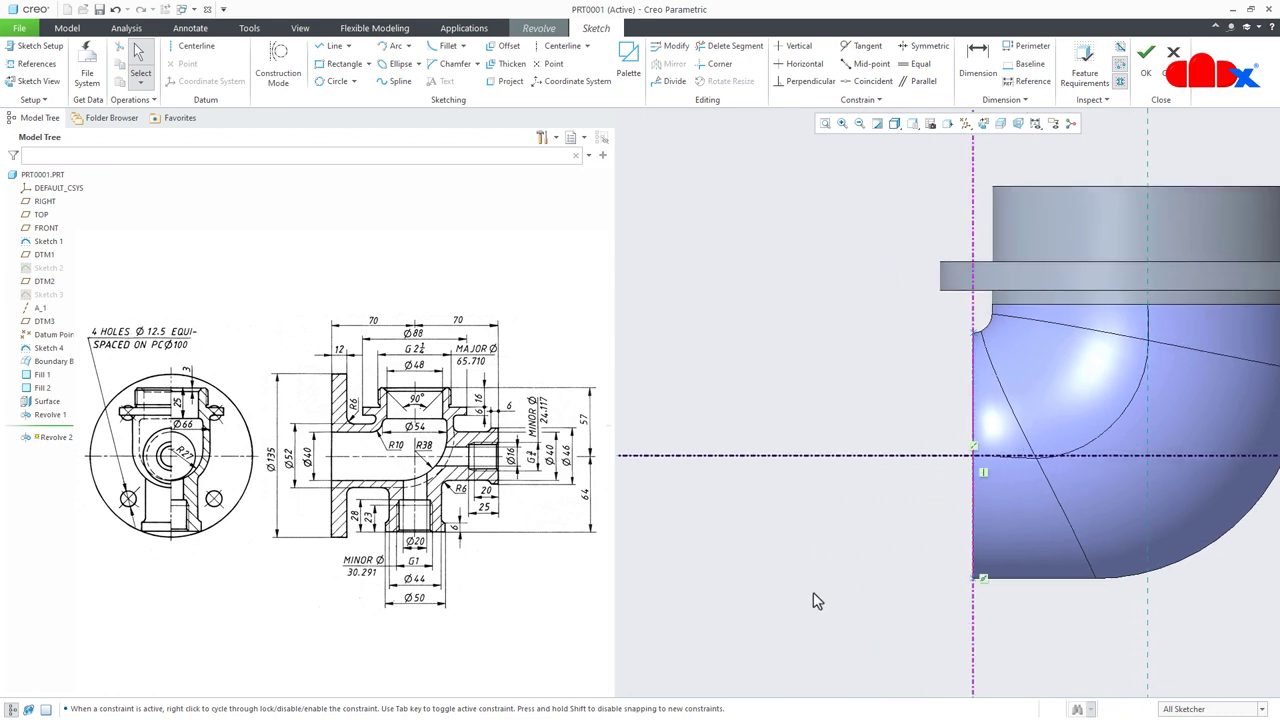
pyautogui.rightClick(813, 593)
pyautogui.click(843, 486)
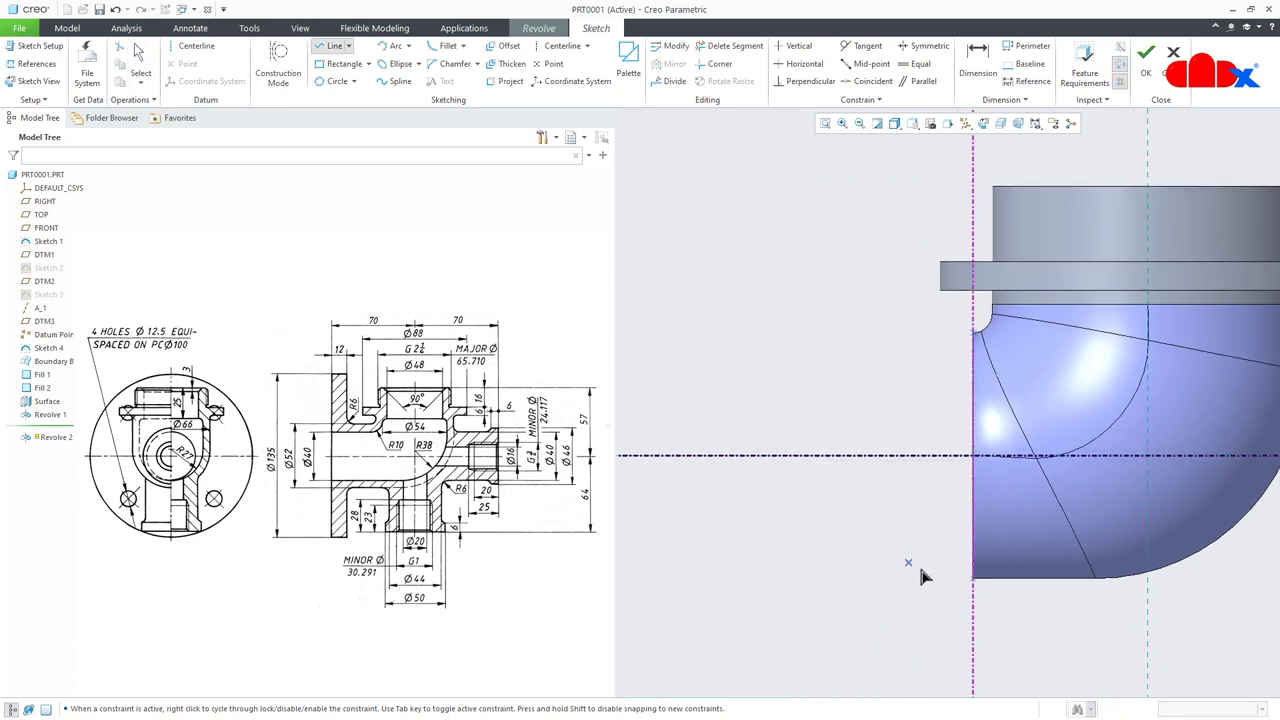
pyautogui.click(972, 580)
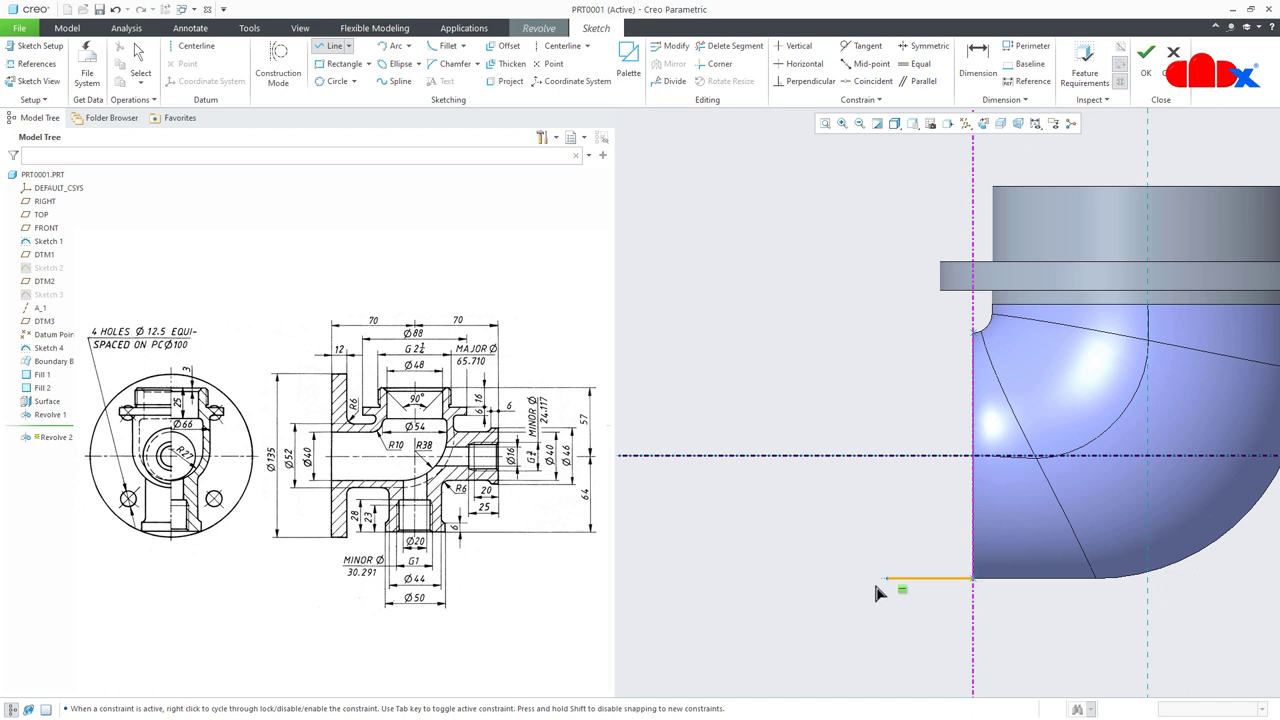
pyautogui.click(806, 579)
pyautogui.click(805, 640)
pyautogui.click(762, 640)
pyautogui.click(762, 456)
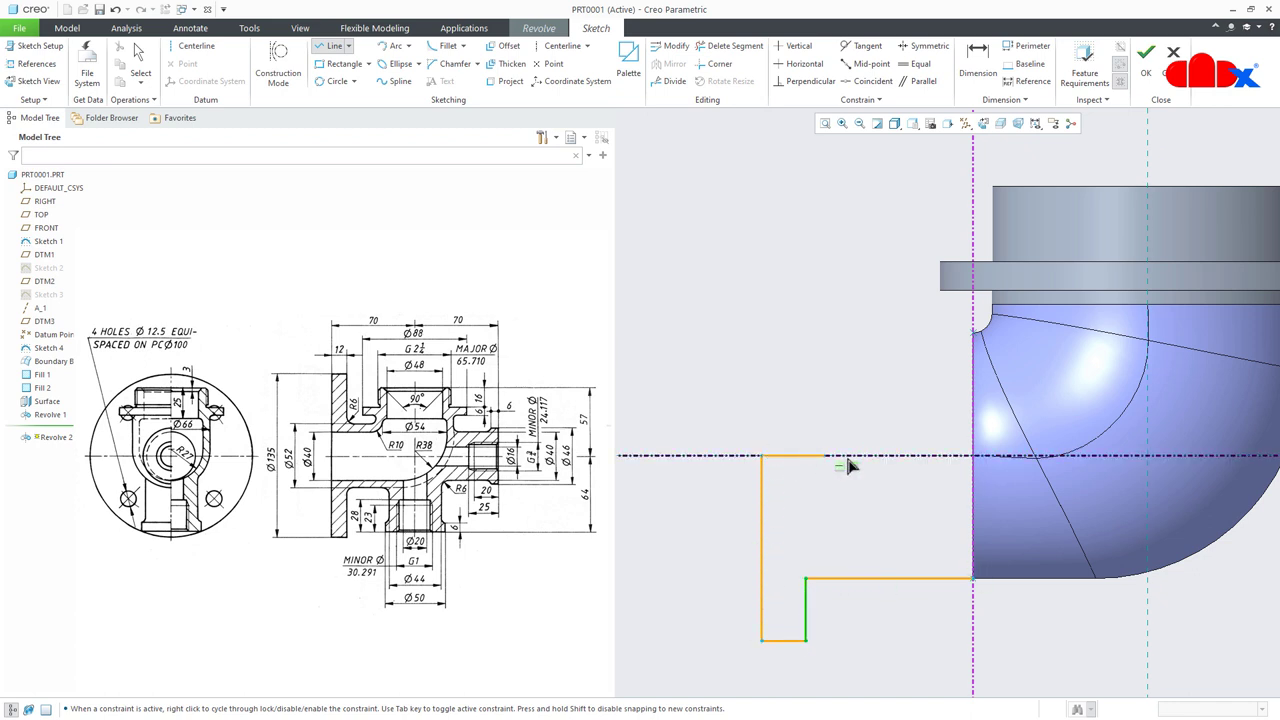
pyautogui.click(972, 456)
pyautogui.click(973, 579)
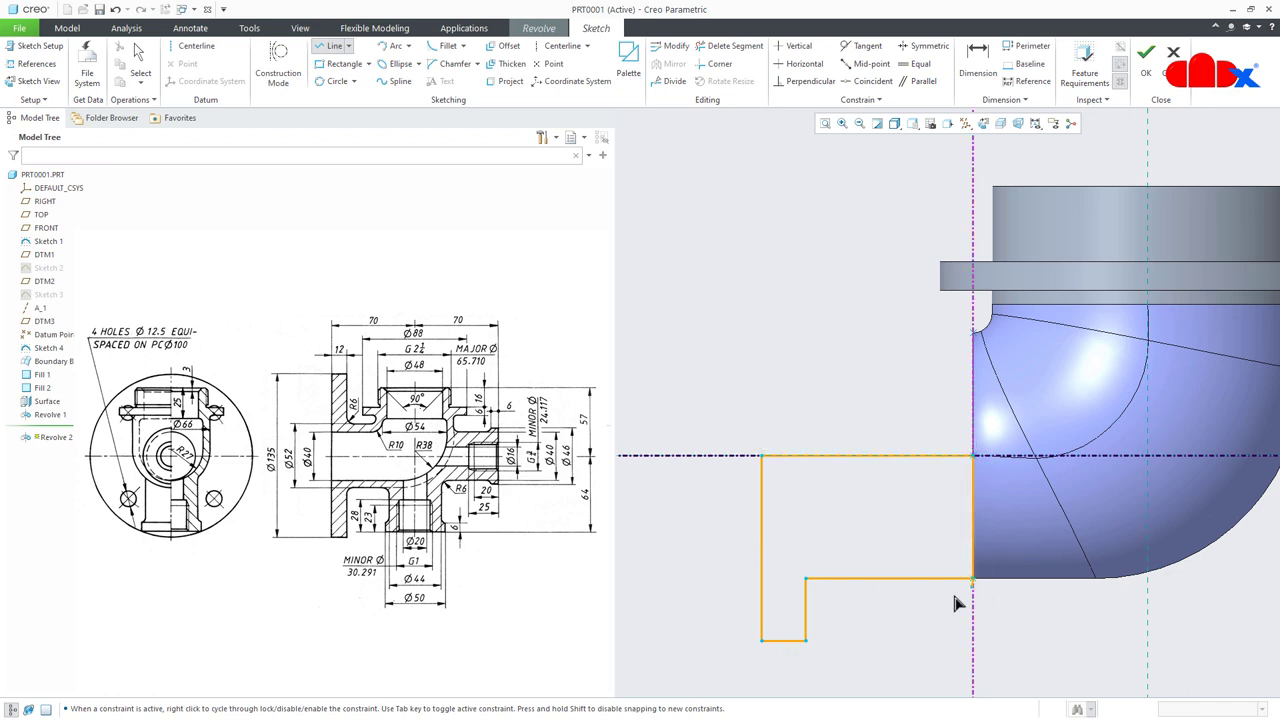
pyautogui.middleClick(922, 602)
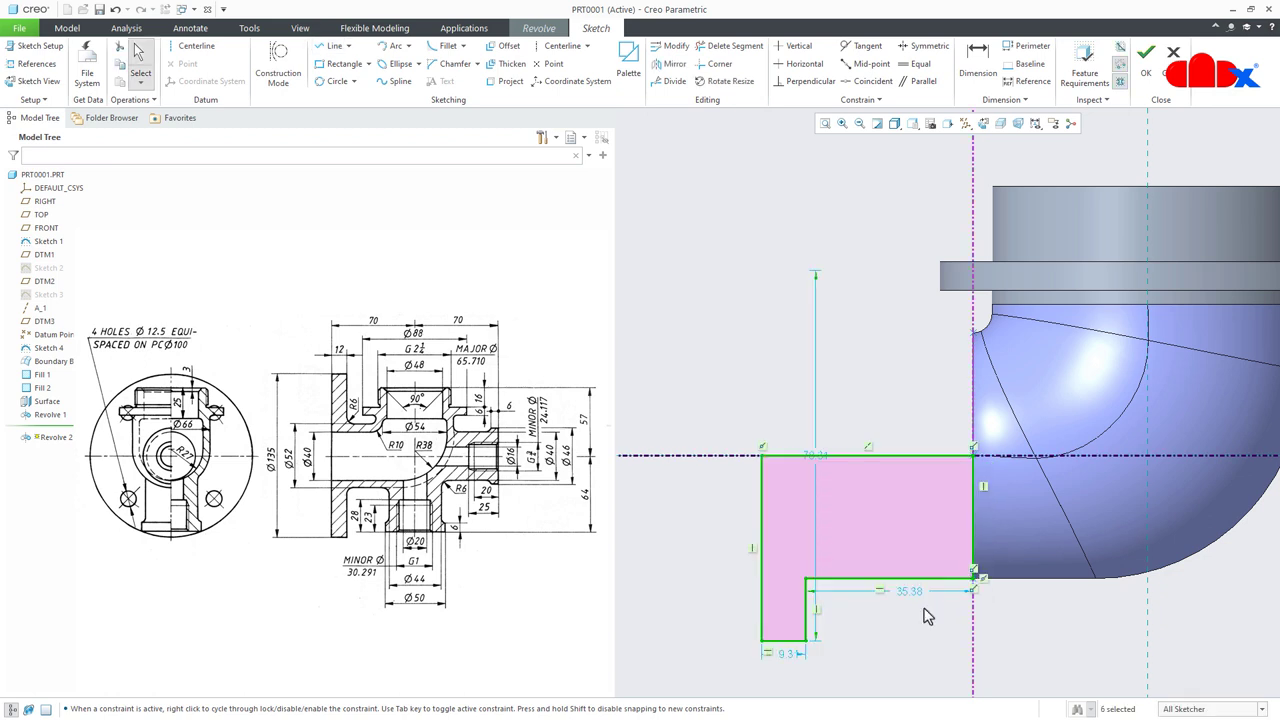
# Dimension the profile with the bottom edge at 12 and the horizontal dimension at 70.
pyautogui.rightClick(922, 602)
pyautogui.click(1067, 451)
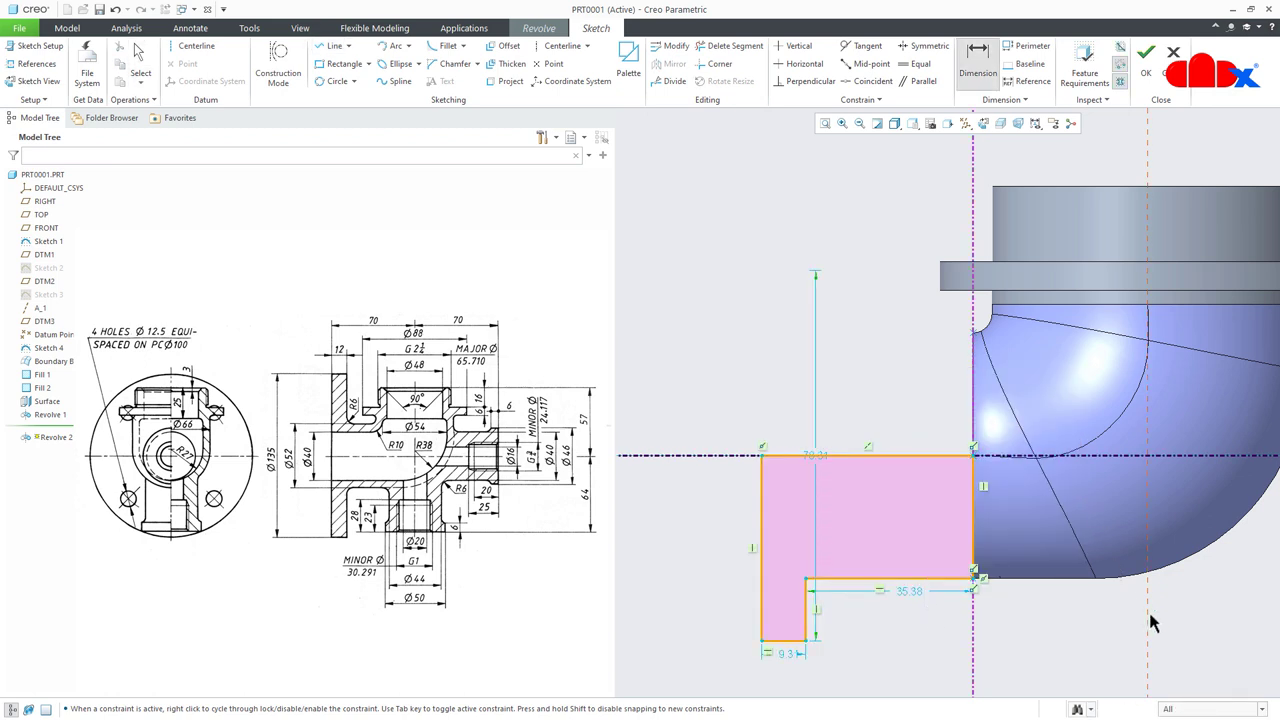
pyautogui.click(763, 581)
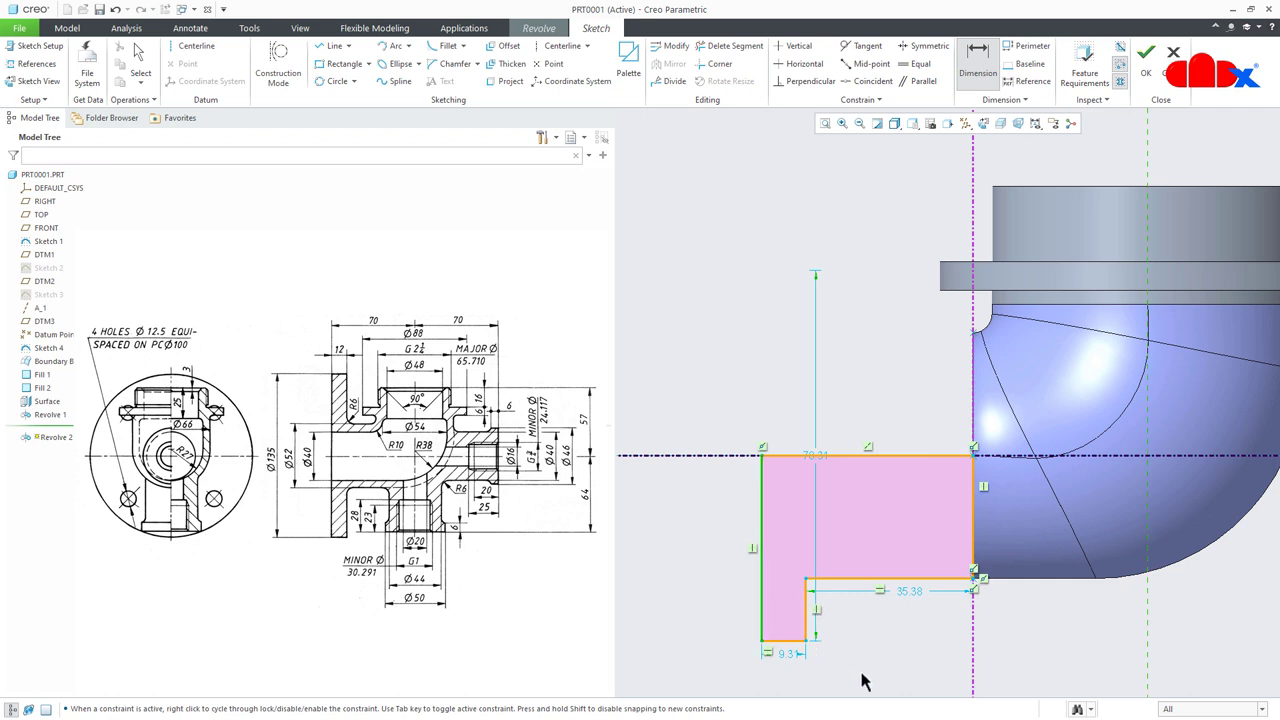
pyautogui.middleClick(863, 677)
pyautogui.middleClick(865, 679)
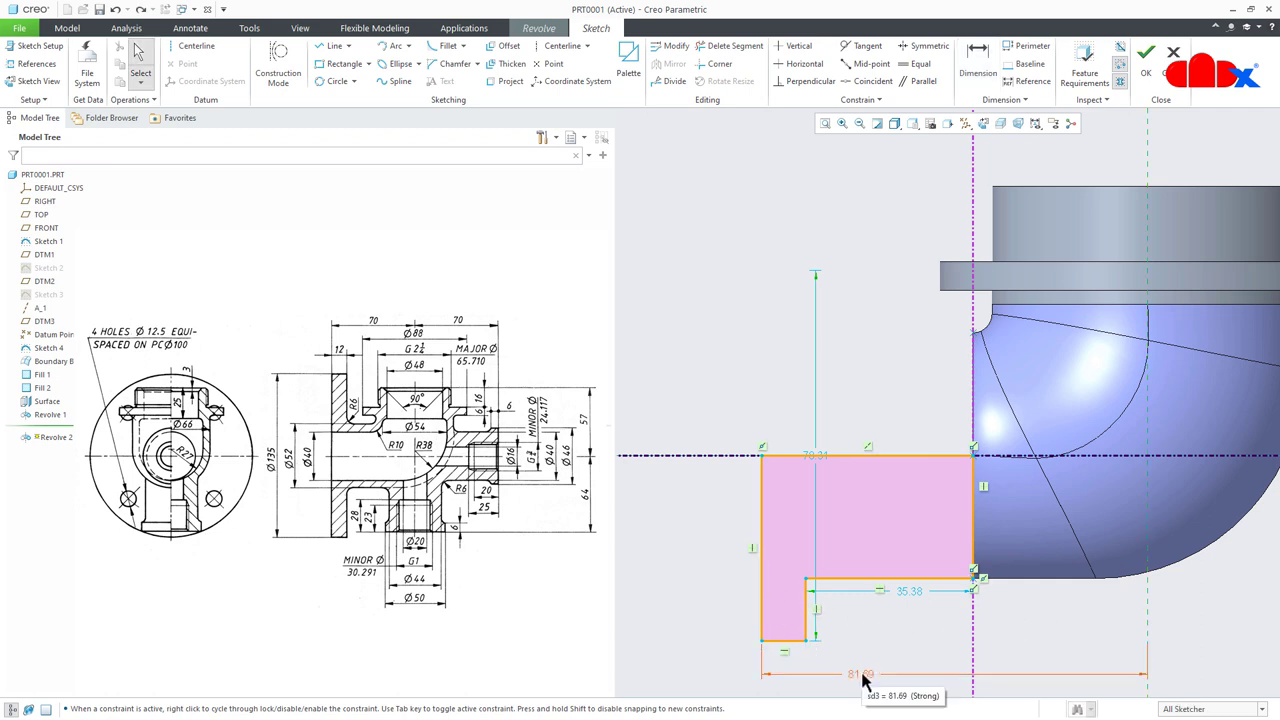
pyautogui.middleClick(786, 658)
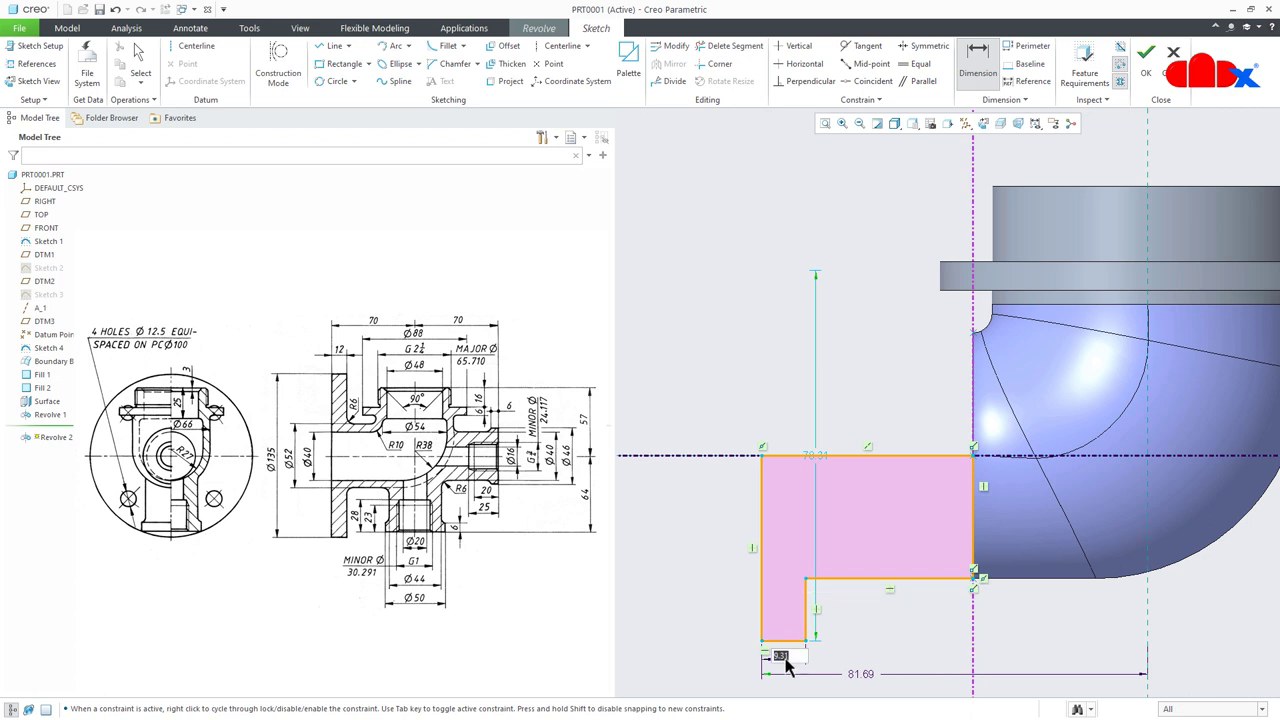
pyautogui.press('Return')
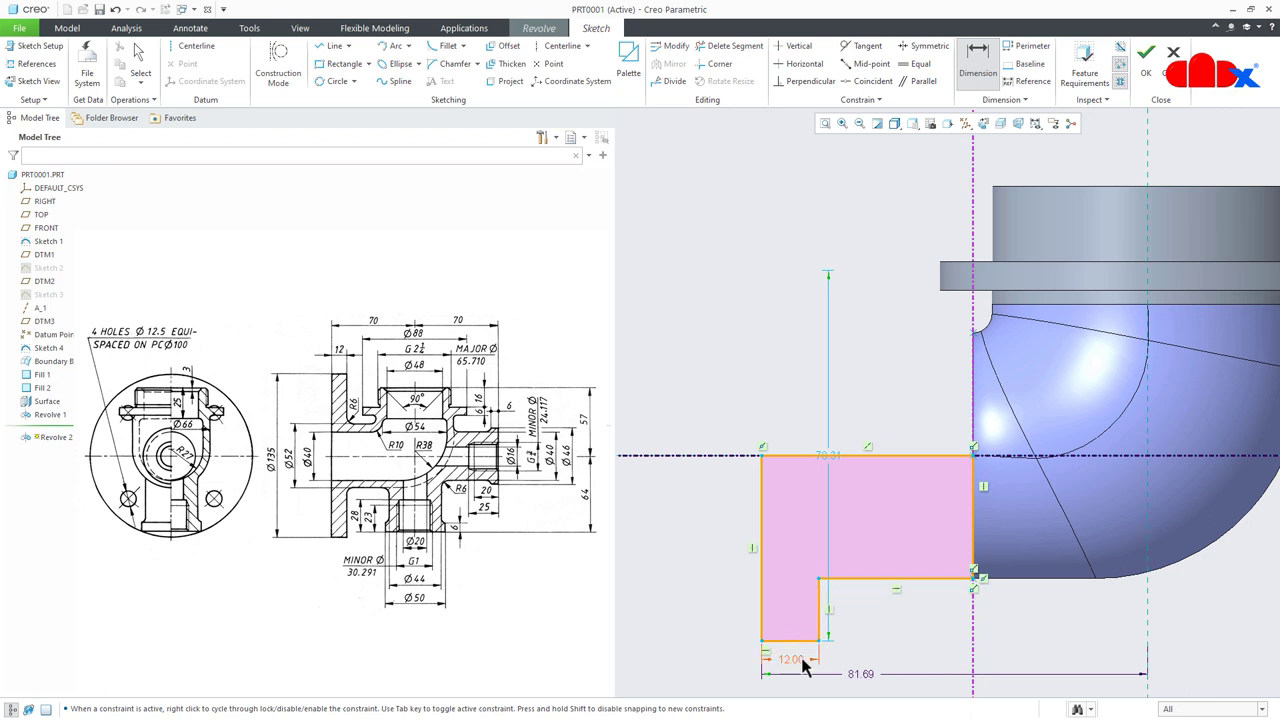
pyautogui.doubleClick(856, 674)
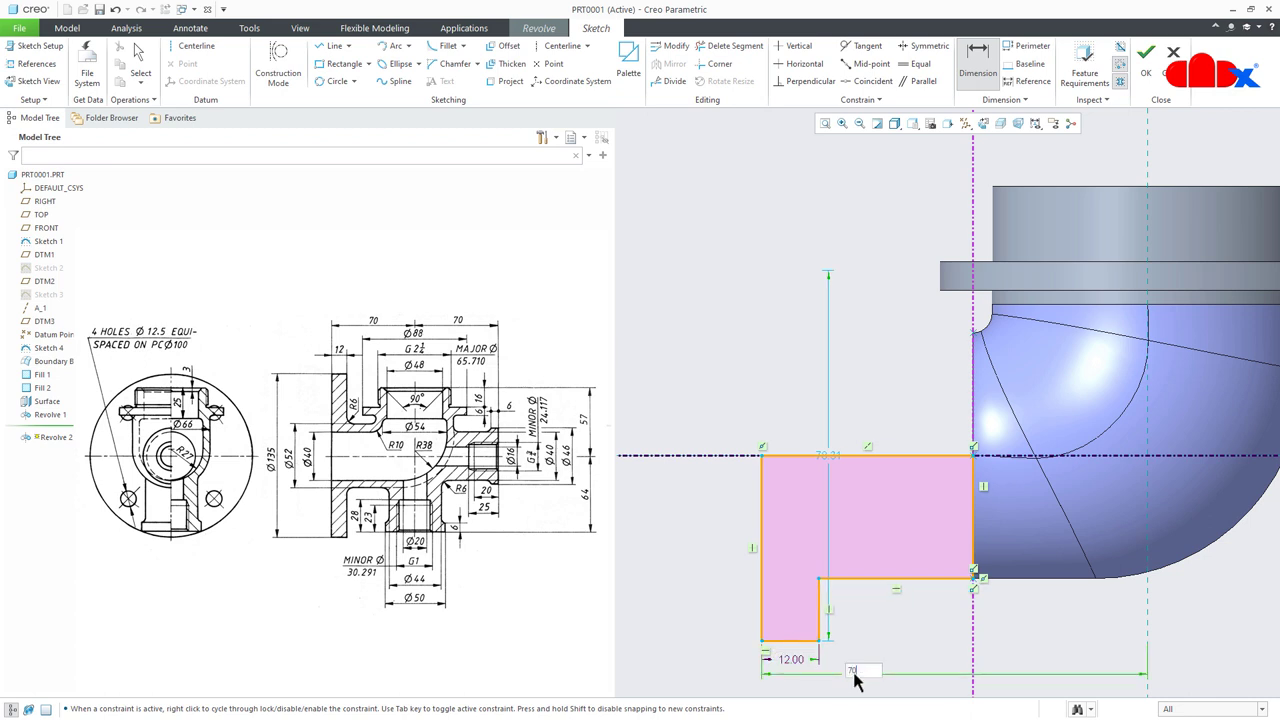
pyautogui.write('70')
pyautogui.press('Return')
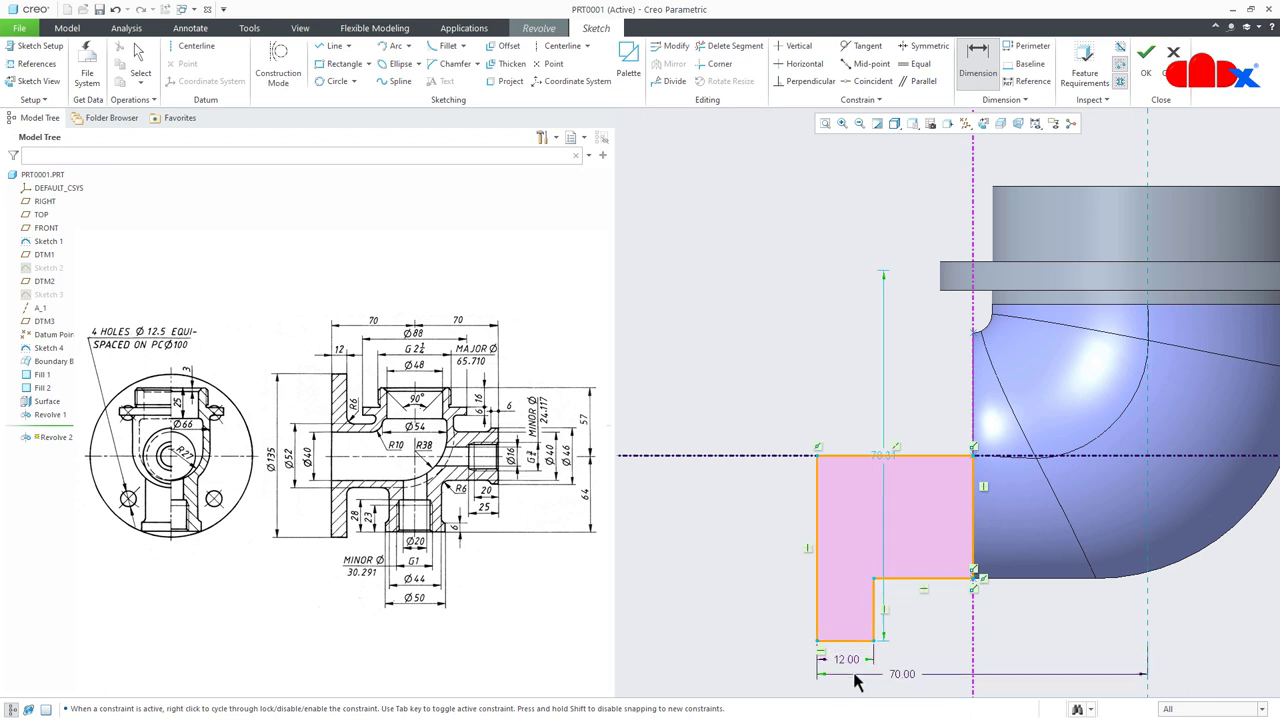
pyautogui.middleClick(882, 456)
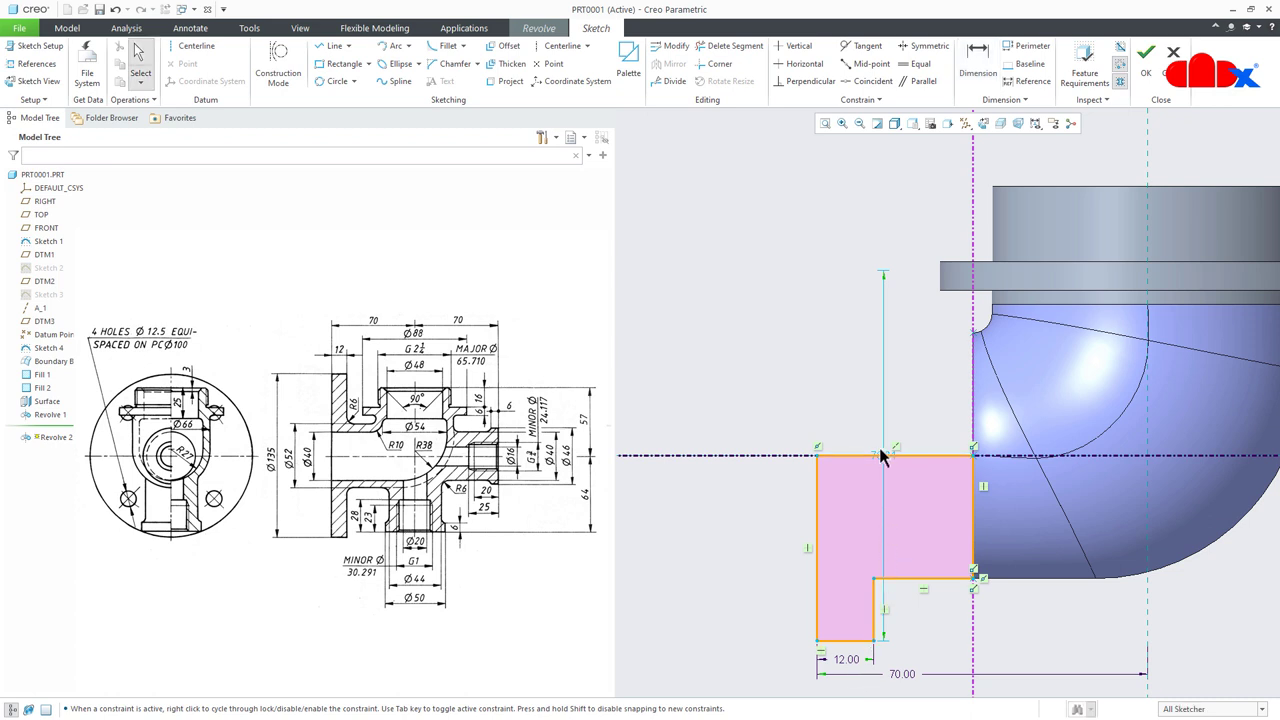
# Change the vertical dimension to 135 and finish the sketch to preview the flange.
pyautogui.doubleClick(884, 458)
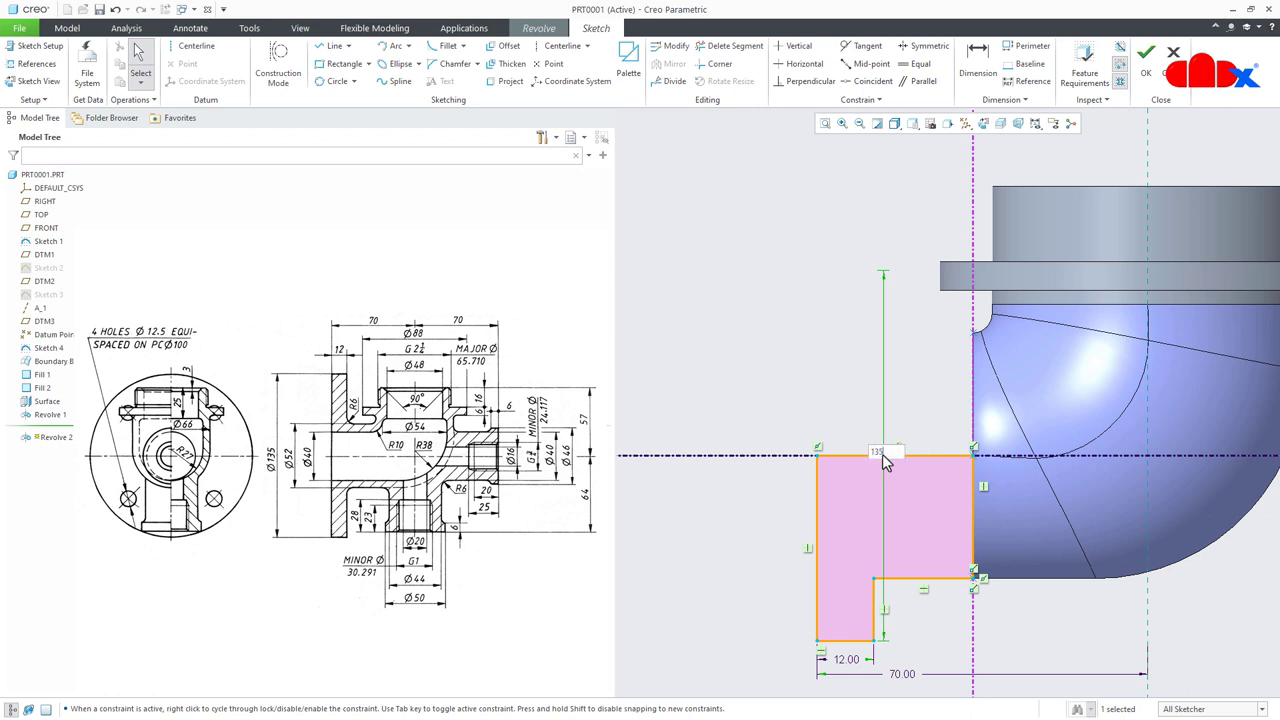
pyautogui.press('Return')
pyautogui.scroll(-2, 855, 442)
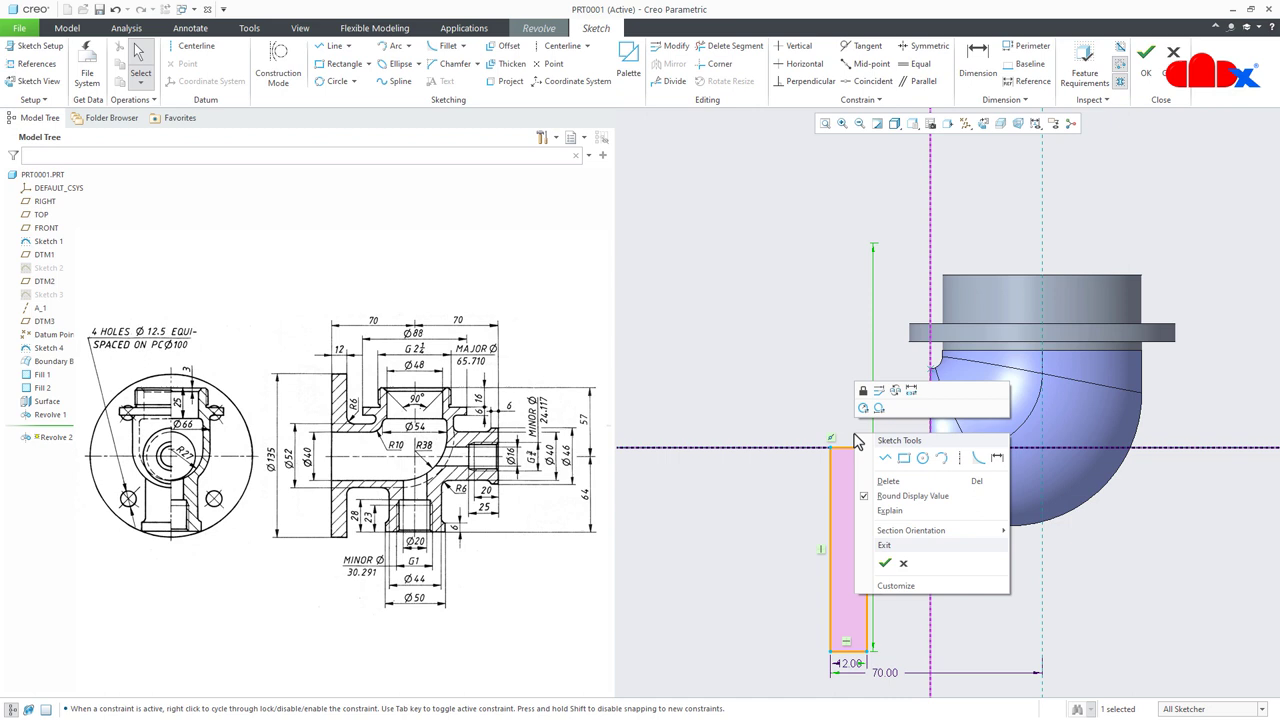
pyautogui.click(885, 563)
# Accept the 135 diameter flange revolve, then select the Offset 1 quilt around the elbow.
pyautogui.middleClick(897, 575)
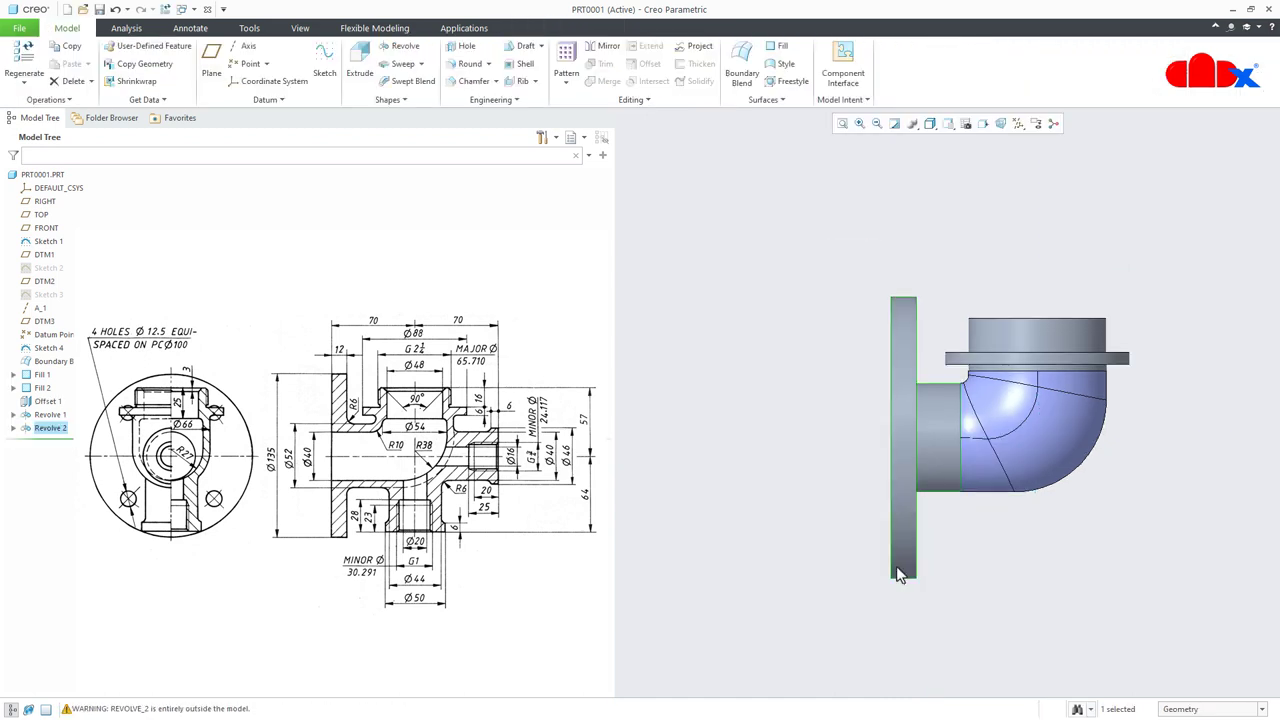
pyautogui.scroll(-2, 1060, 563)
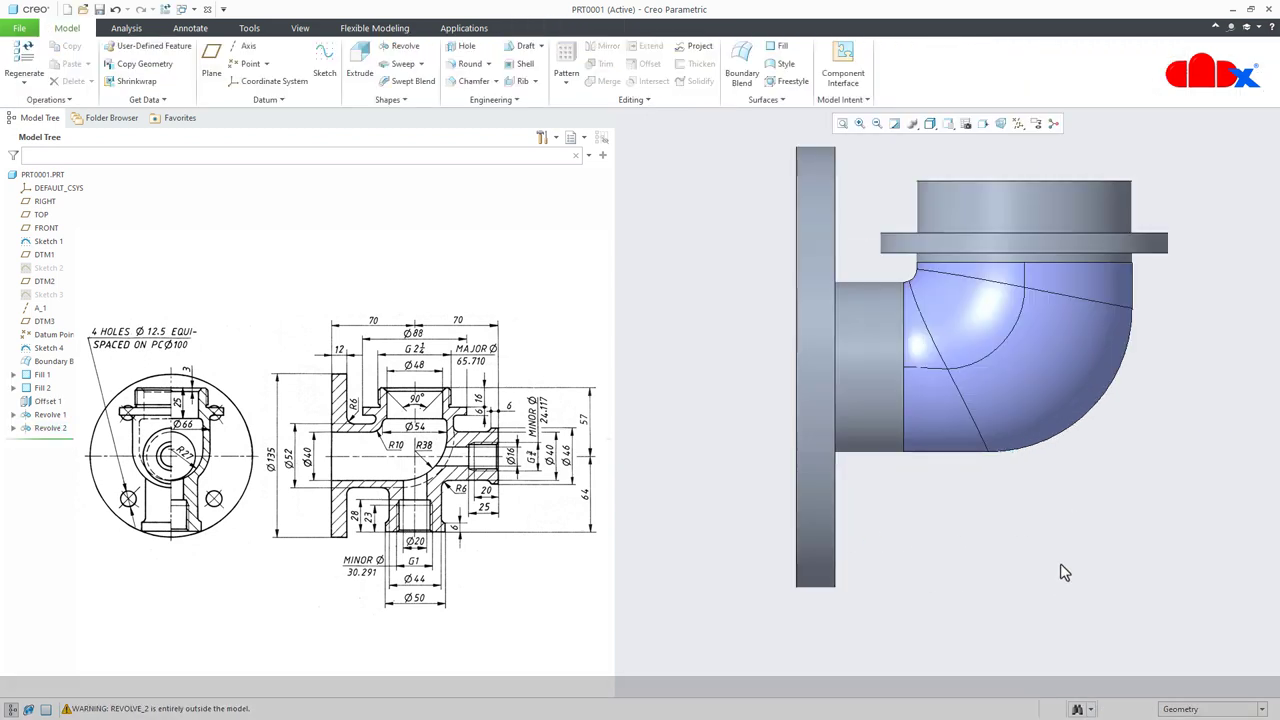
pyautogui.keyDown('shift'); pyautogui.moveTo(1029, 529); pyautogui.dragTo(1004, 590, button='middle'); pyautogui.keyUp('shift')
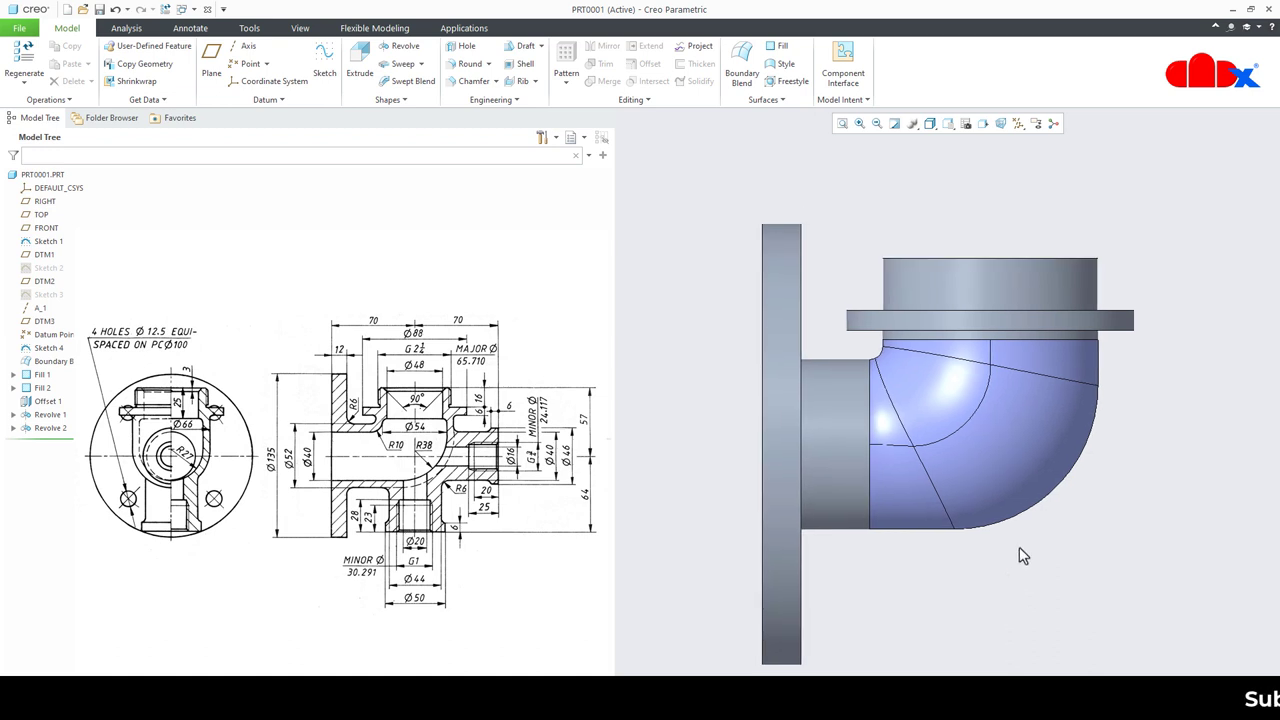
pyautogui.moveTo(1016, 493); pyautogui.dragTo(1030, 520, button='middle')
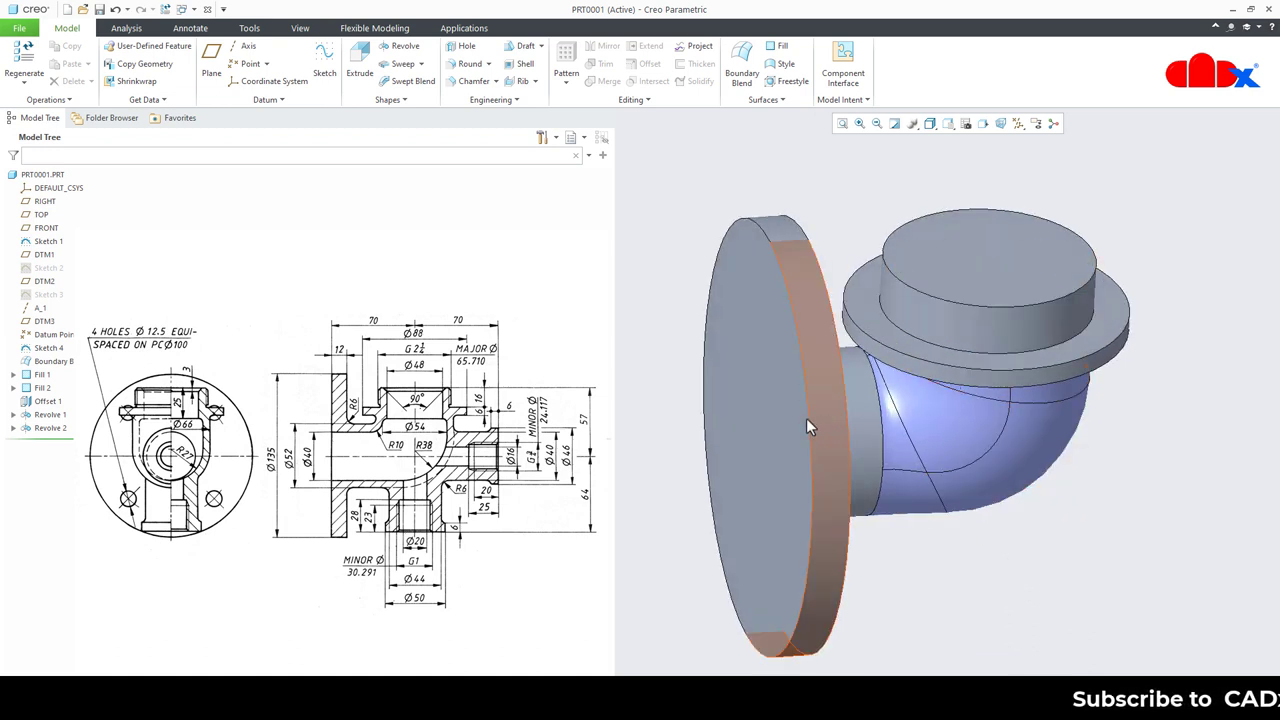
pyautogui.click(44, 401)
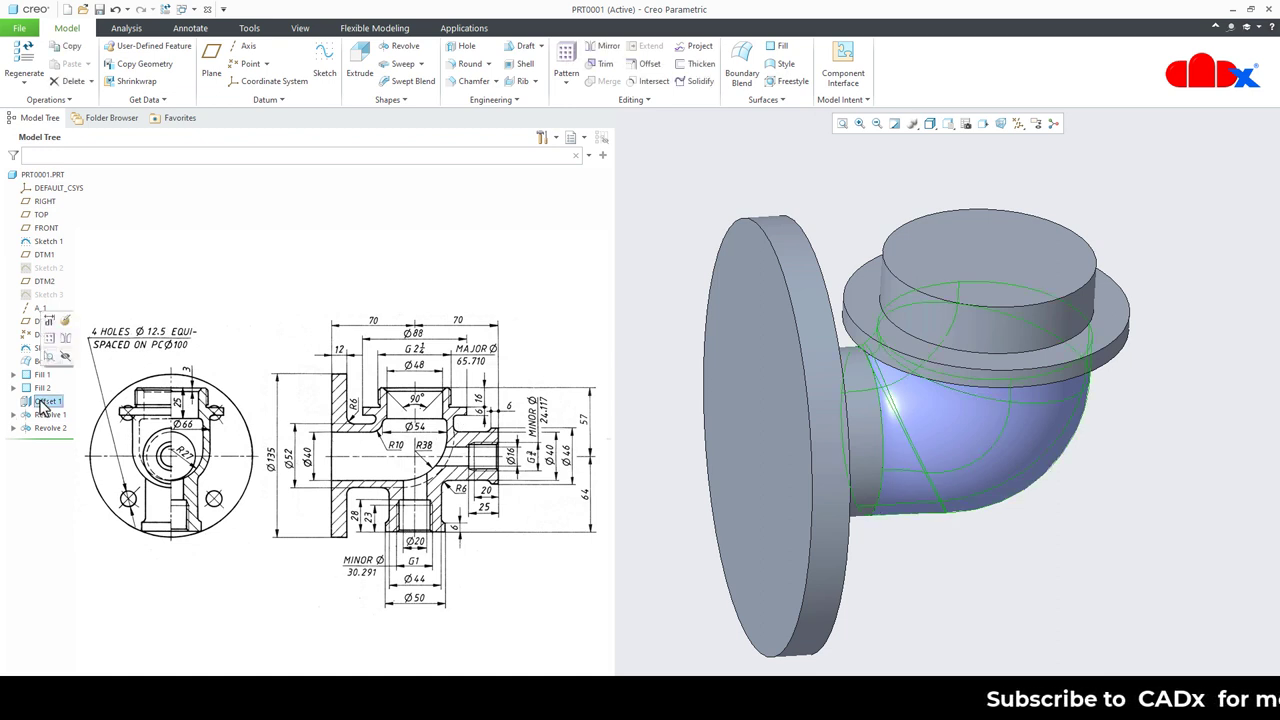
# Solidify the offset elbow quilt with Fill with solid, then return to the standard orientation.
pyautogui.click(690, 82)
pyautogui.moveTo(930, 440)
pyautogui.mouseDown(button='middle')
pyautogui.moveTo(880, 432)
pyautogui.moveTo(903, 430)
pyautogui.moveTo(900, 440)
pyautogui.mouseUp(button='middle')
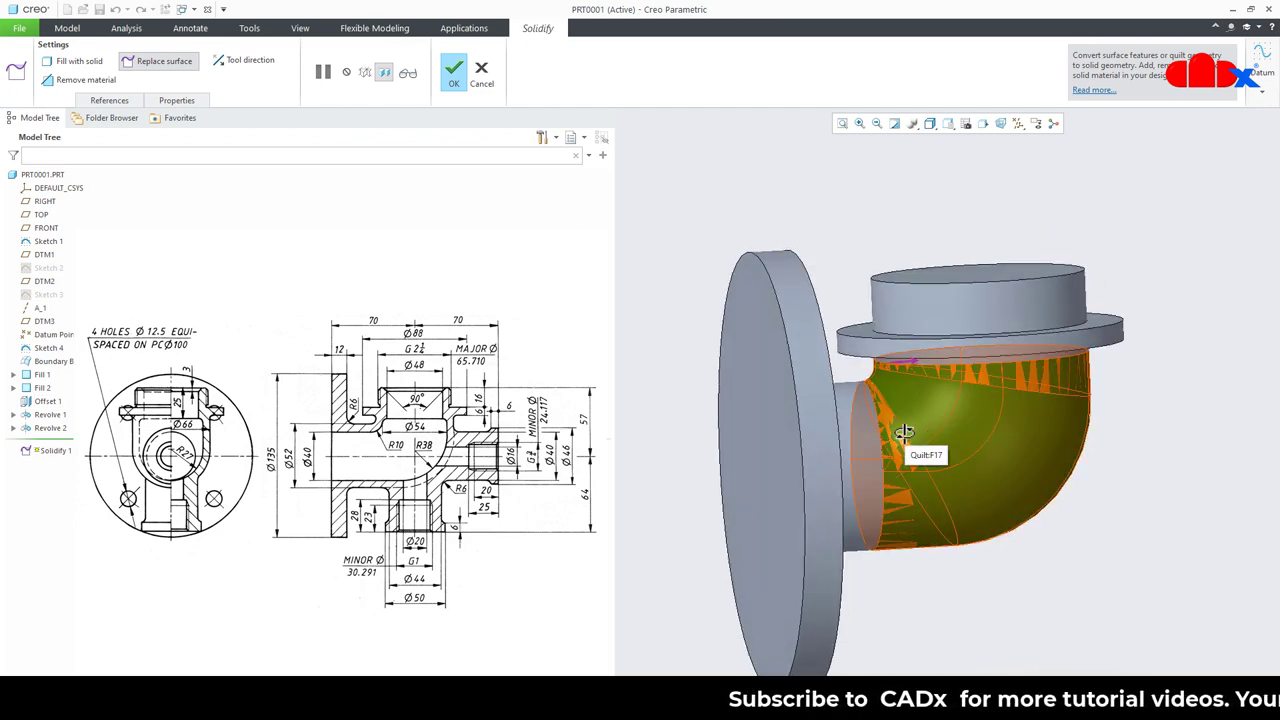
pyautogui.click(90, 73)
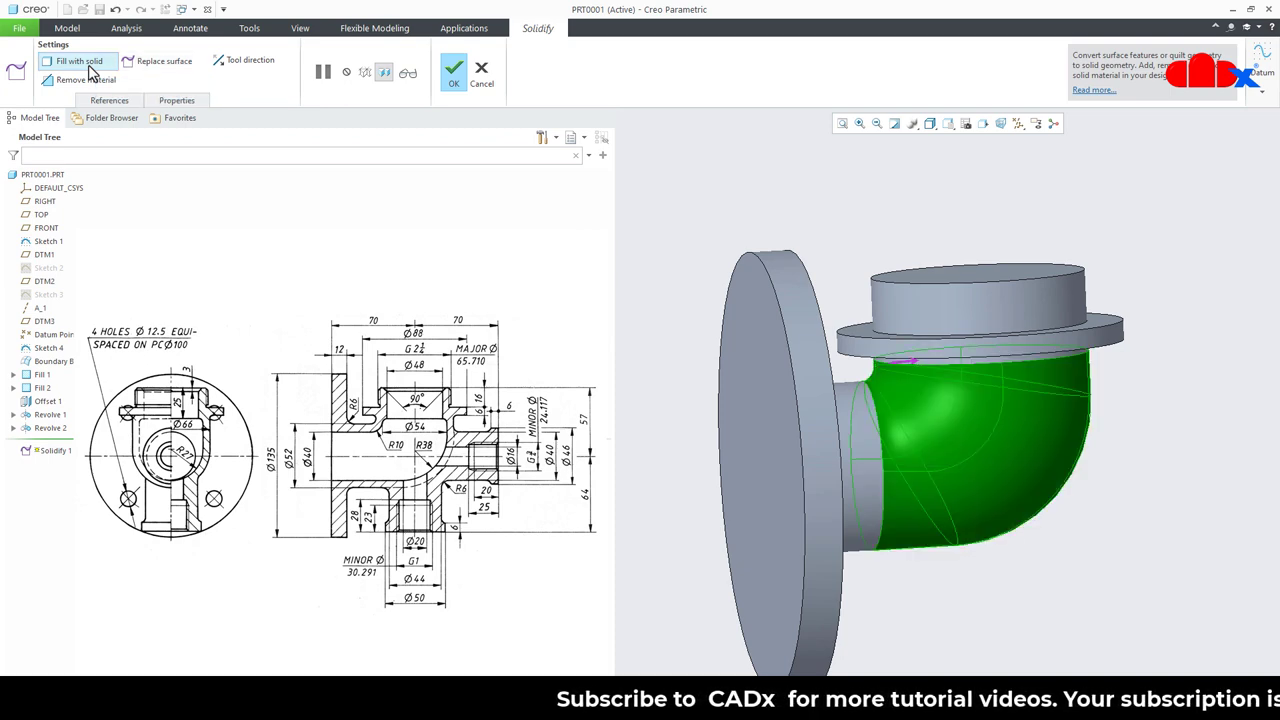
pyautogui.click(453, 88)
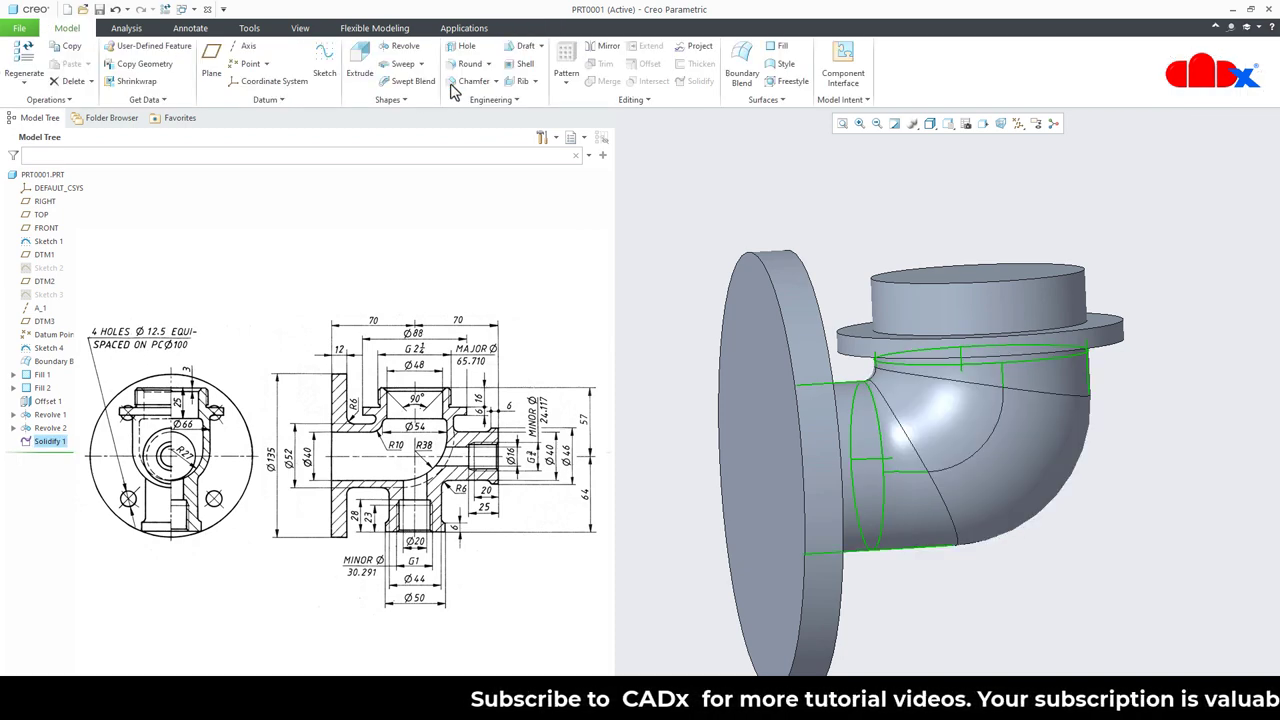
pyautogui.moveTo(1057, 560)
pyautogui.mouseDown(button='middle')
pyautogui.moveTo(1023, 553)
pyautogui.moveTo(1048, 553)
pyautogui.moveTo(1032, 565)
pyautogui.mouseUp(button='middle')
pyautogui.moveTo(1017, 611); pyautogui.dragTo(1008, 562, button='middle')
pyautogui.hotkey('ctrl', 'd')
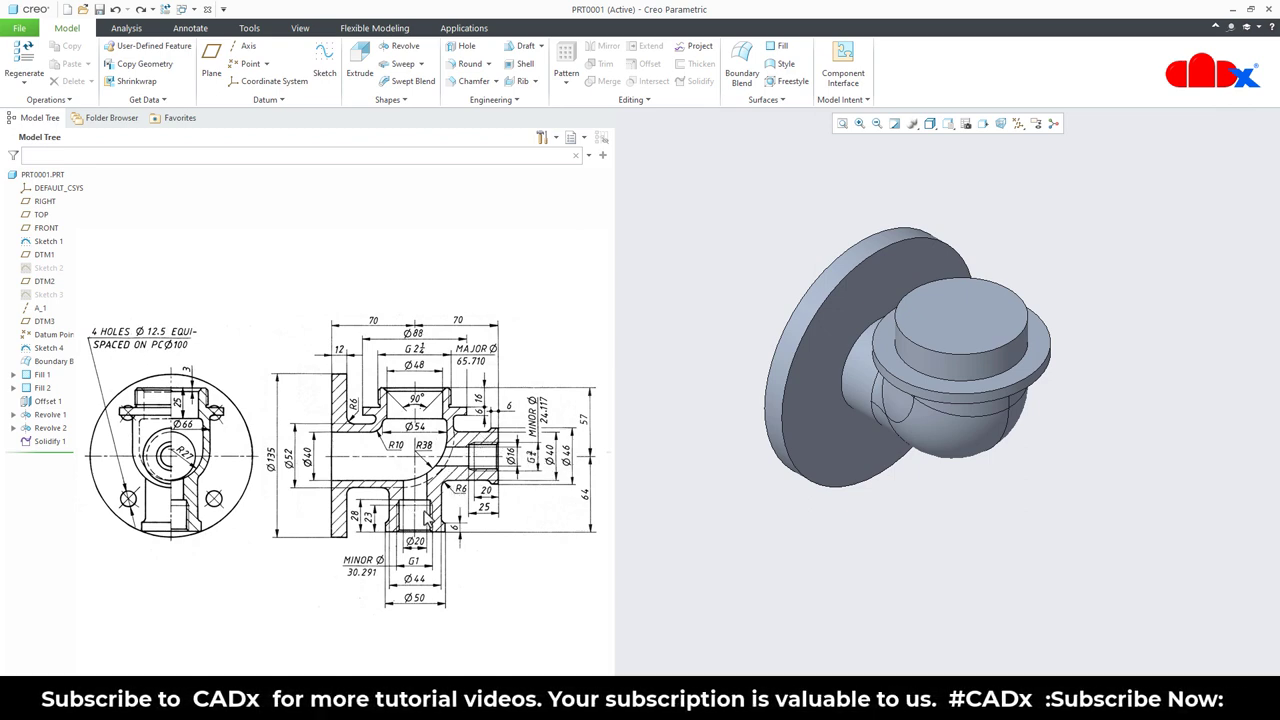
# Start a revolve on FRONT and draw a horizontal axis centerline for the right branch.
pyautogui.click(405, 47)
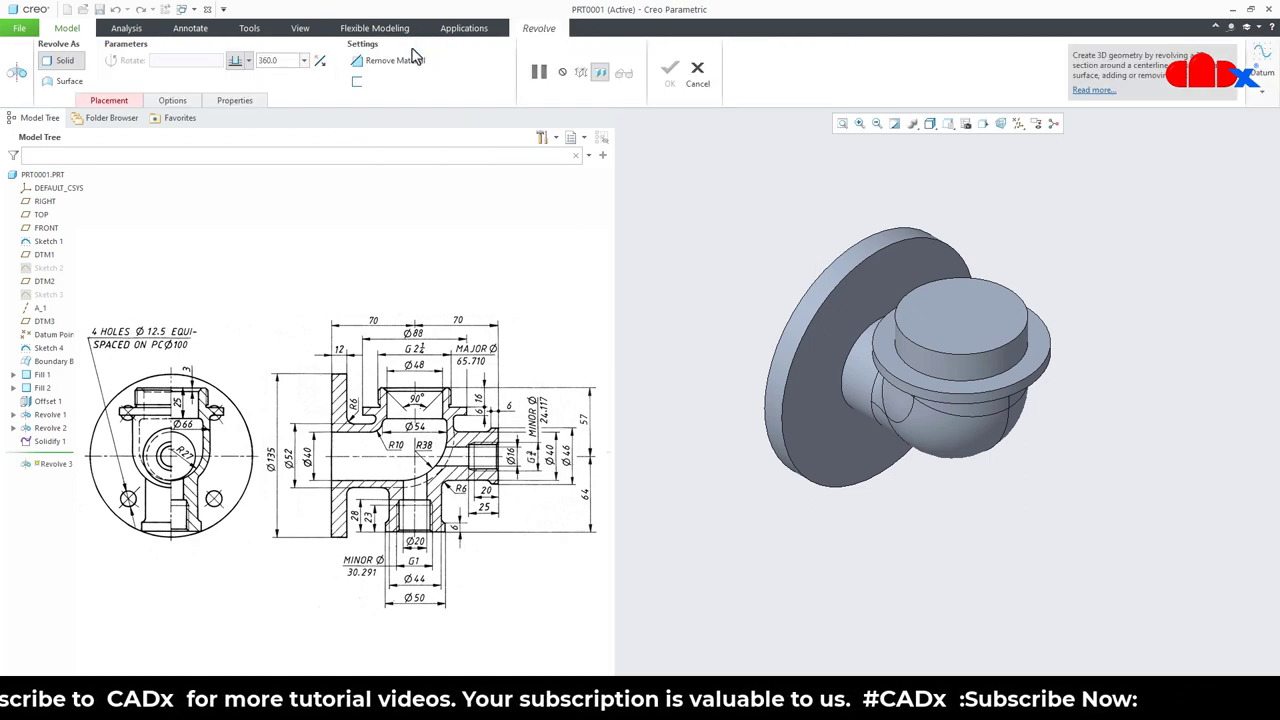
pyautogui.click(45, 229)
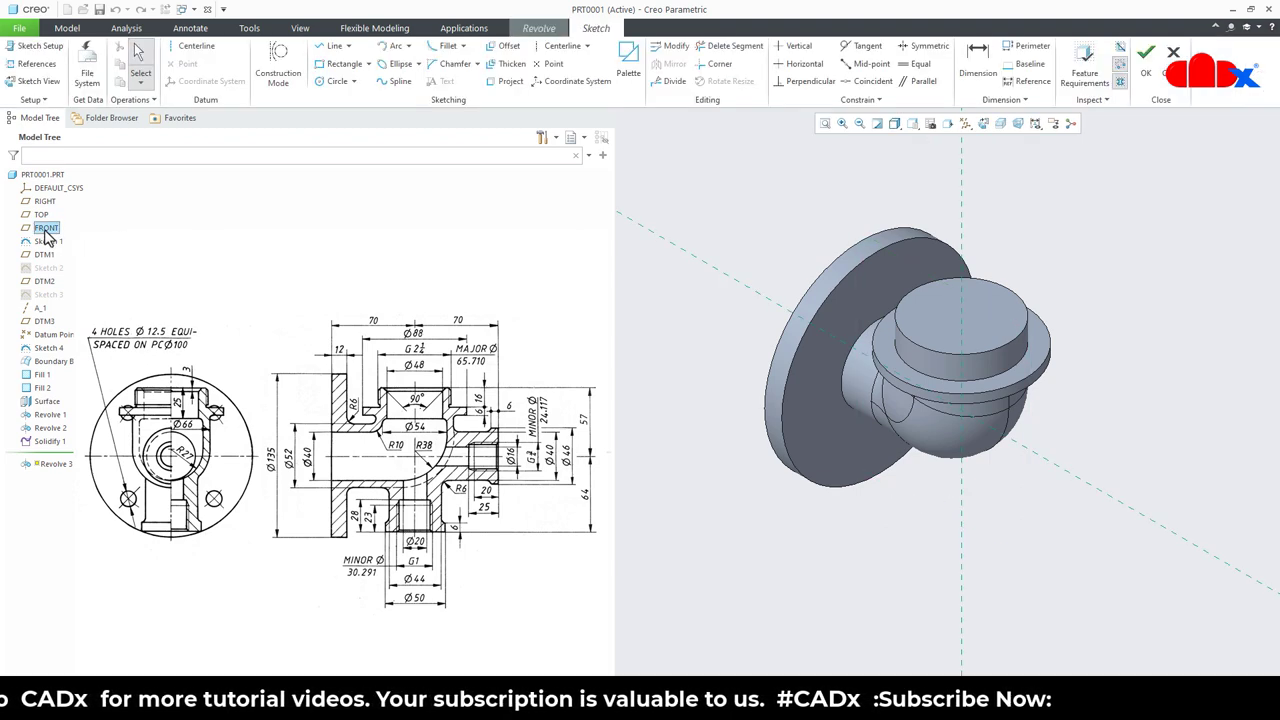
pyautogui.click(984, 123)
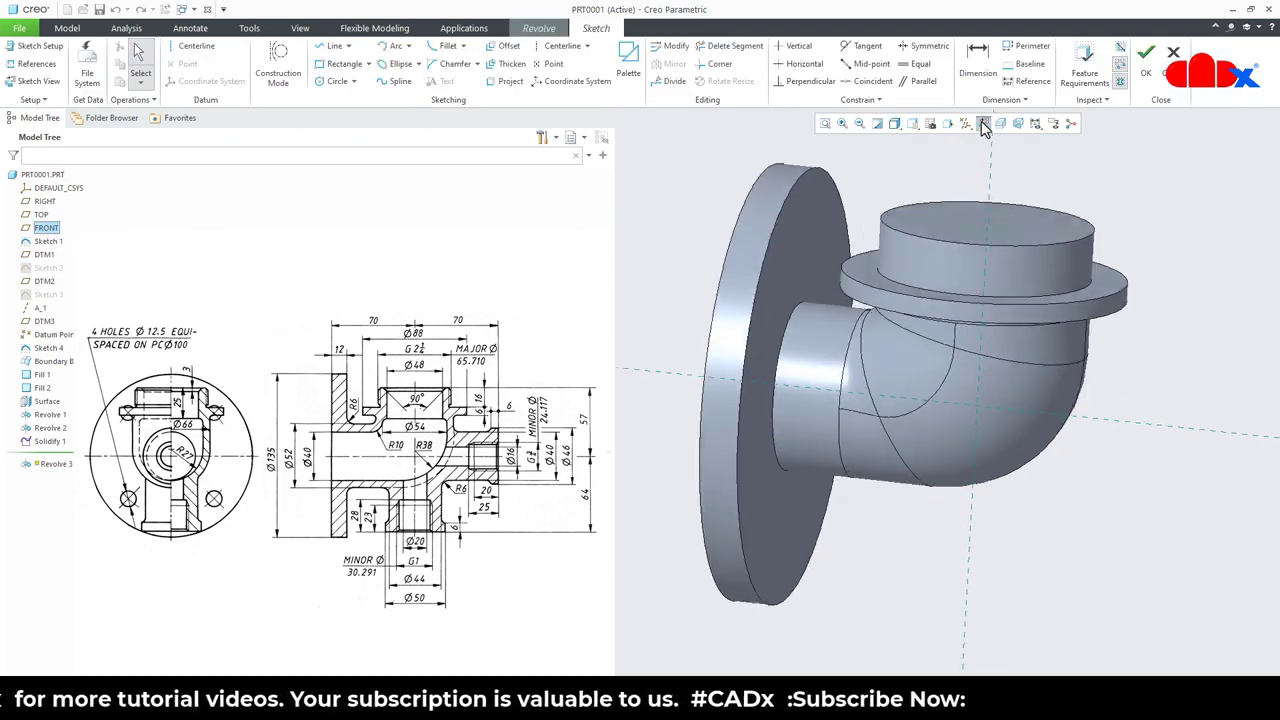
pyautogui.click(195, 47)
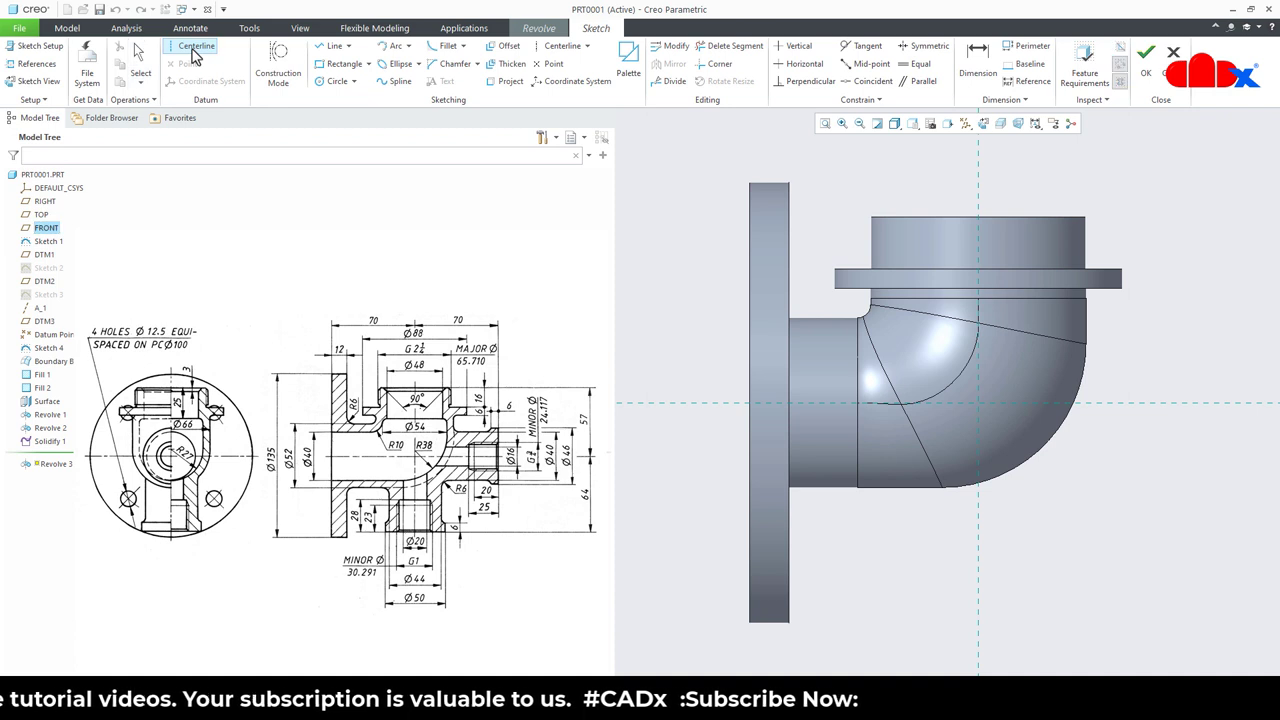
pyautogui.click(1140, 401)
pyautogui.click(1178, 398)
pyautogui.middleClick(1166, 451)
pyautogui.scroll(2, 1120, 396)
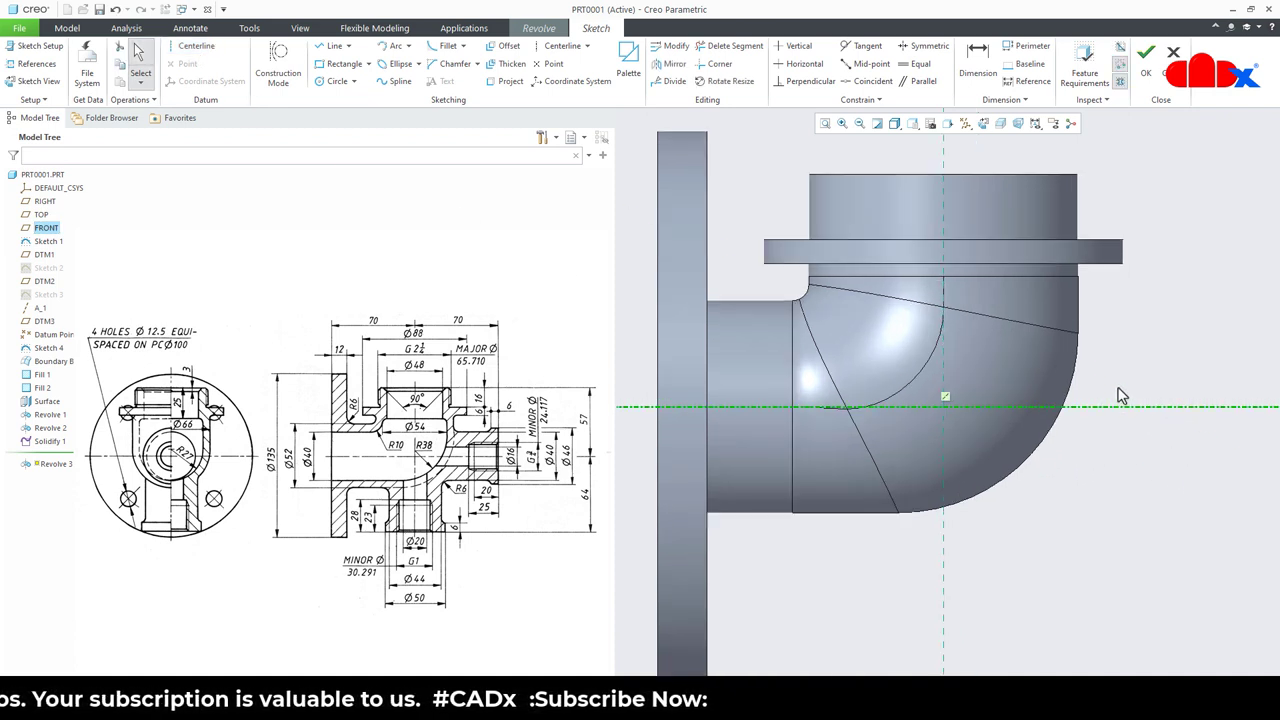
pyautogui.scroll(1, 1124, 393)
# Draw the closed, stepped branch profile with a diagonal step, ending on the axis.
pyautogui.rightClick(1124, 393)
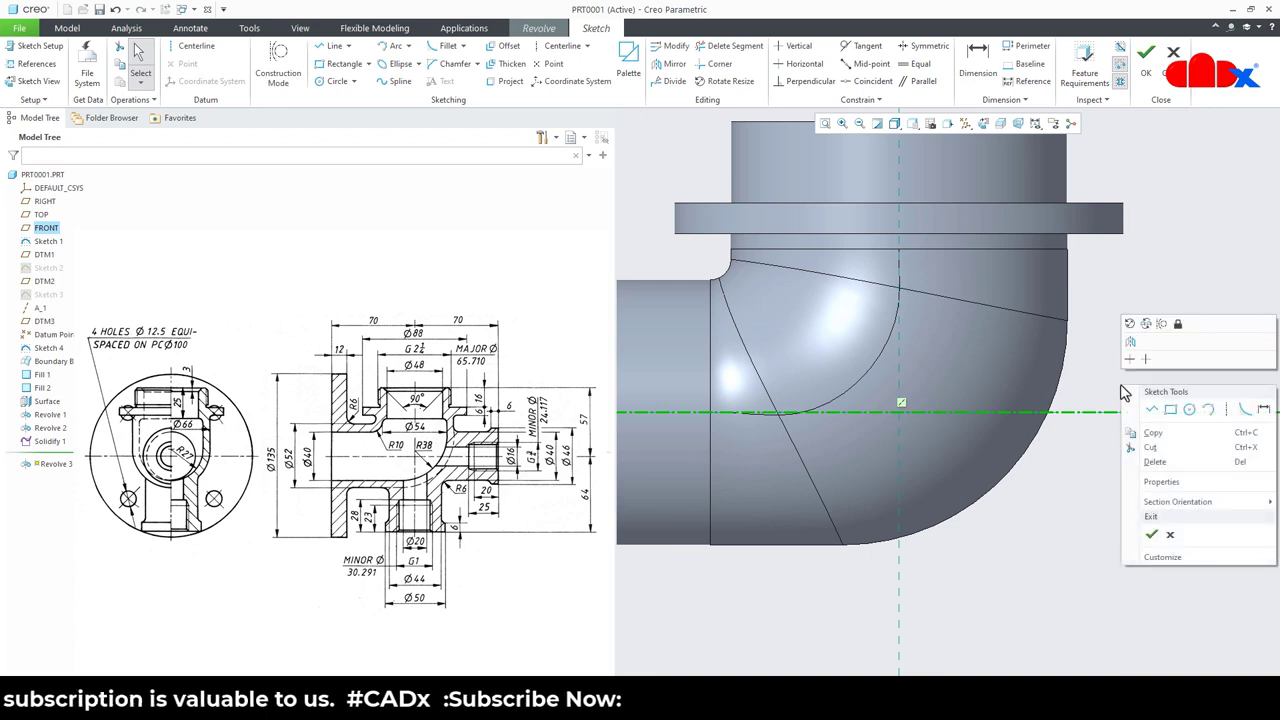
pyautogui.click(1147, 405)
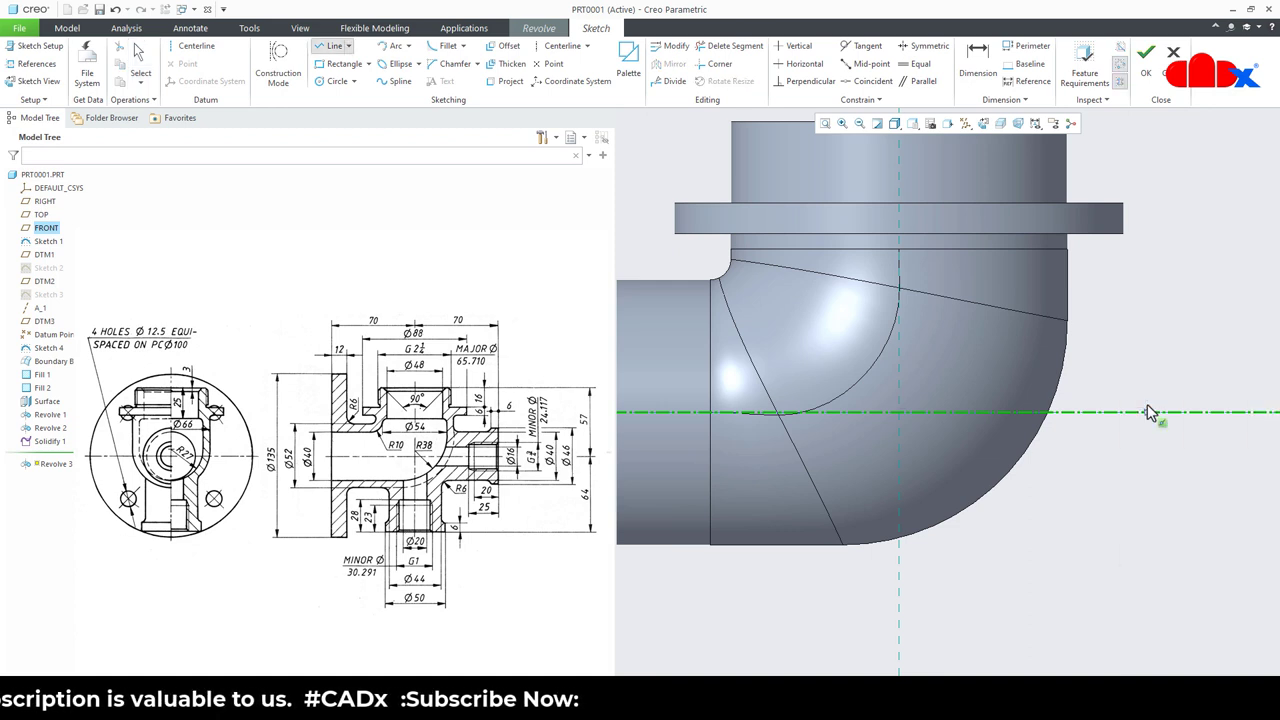
pyautogui.click(899, 412)
pyautogui.click(899, 353)
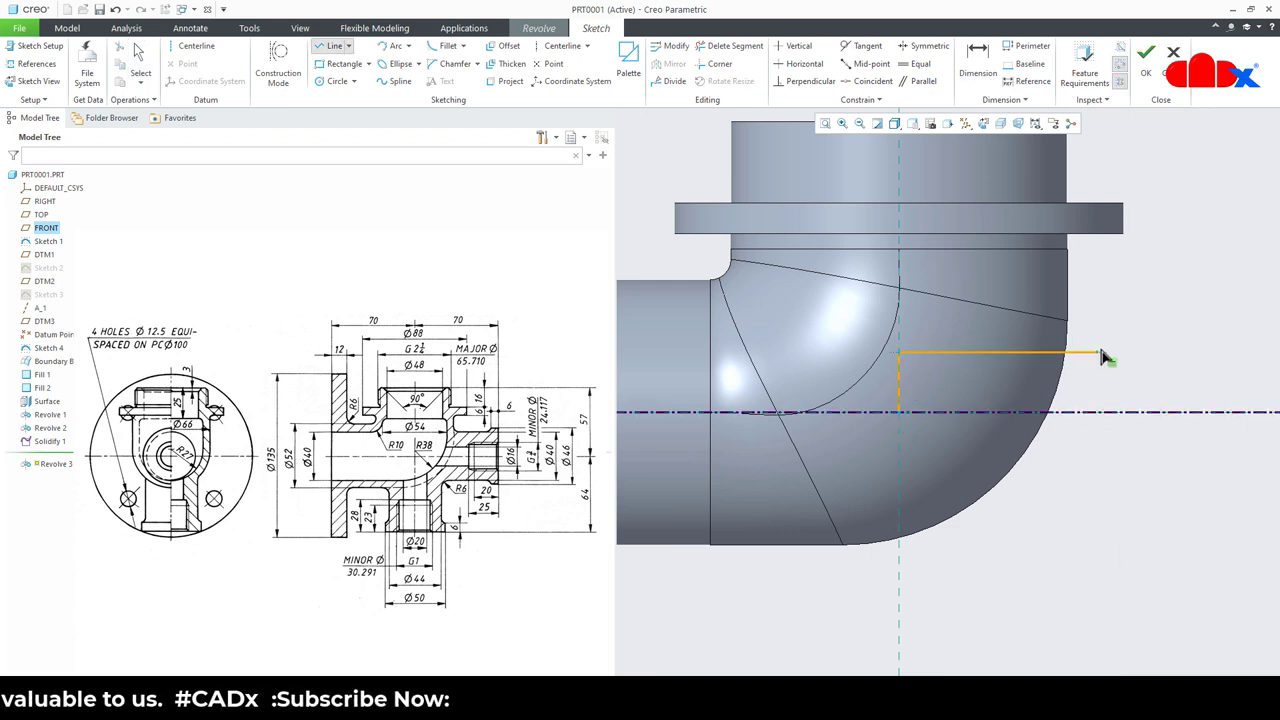
pyautogui.click(1141, 328)
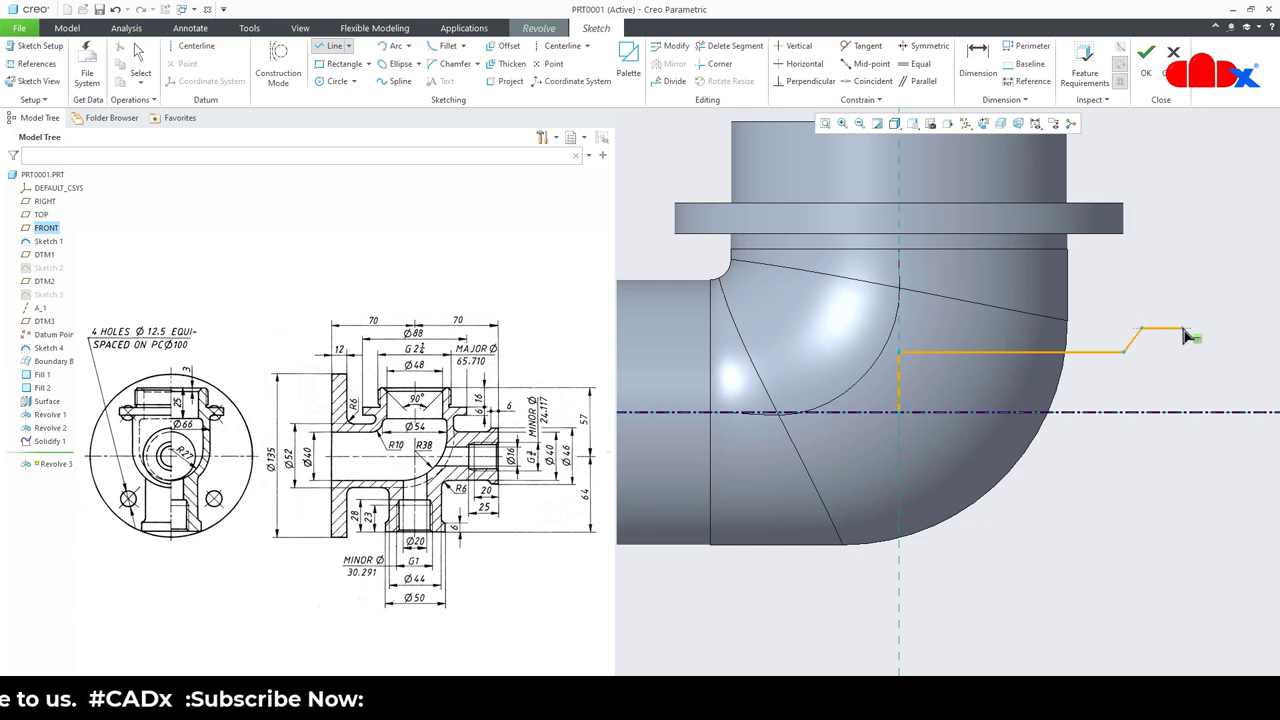
pyautogui.click(1183, 328)
pyautogui.click(1183, 405)
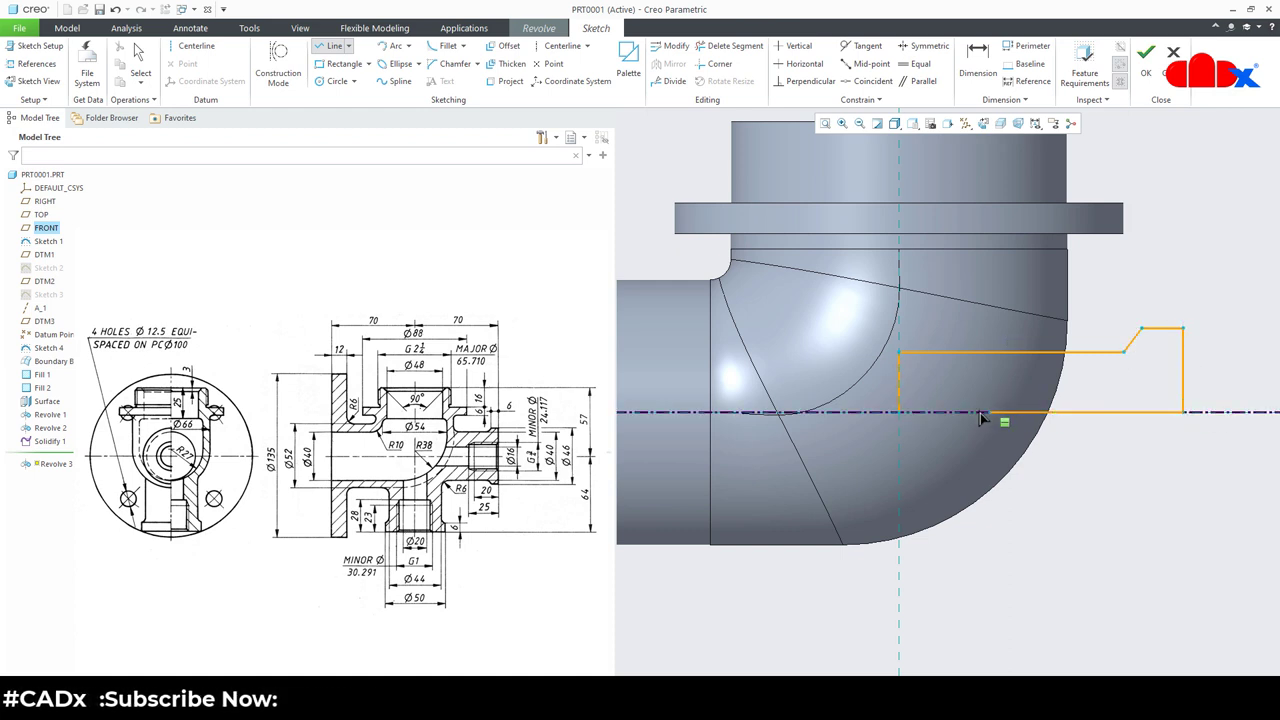
pyautogui.middleClick(1054, 489)
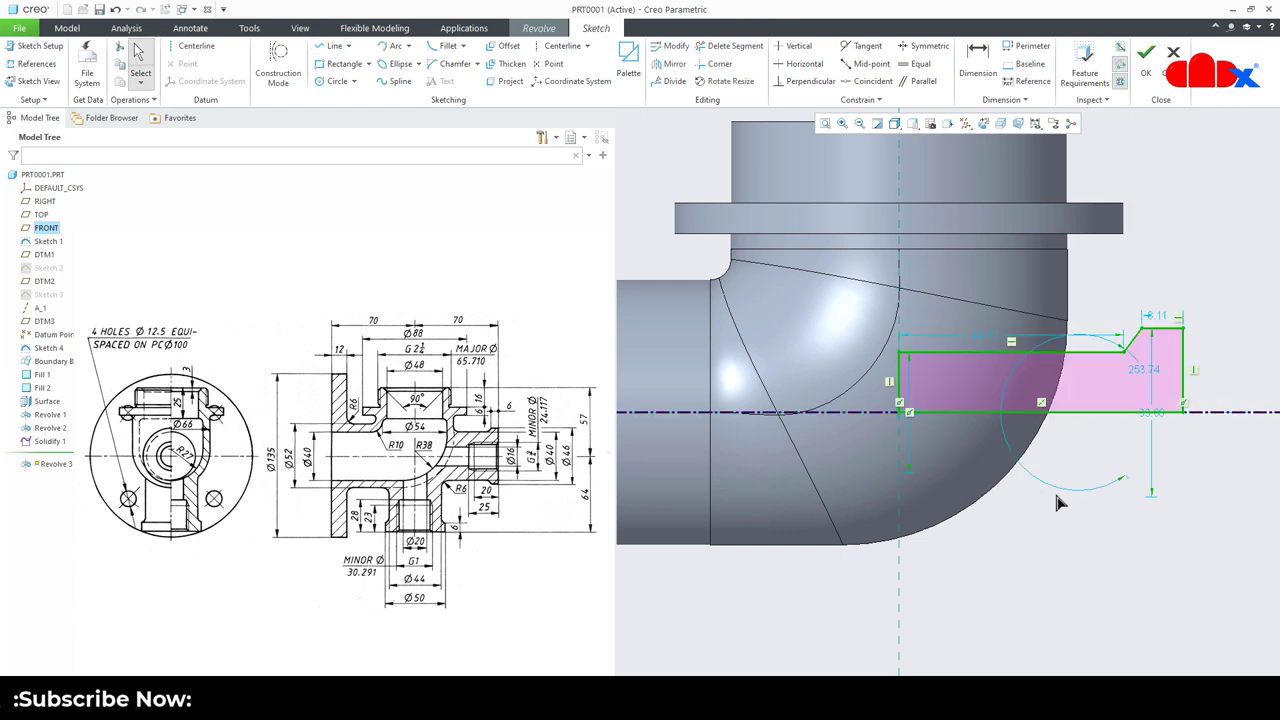
# Add a 90° angle dimension against the axis and set the step width to 6.
pyautogui.rightClick(1054, 498)
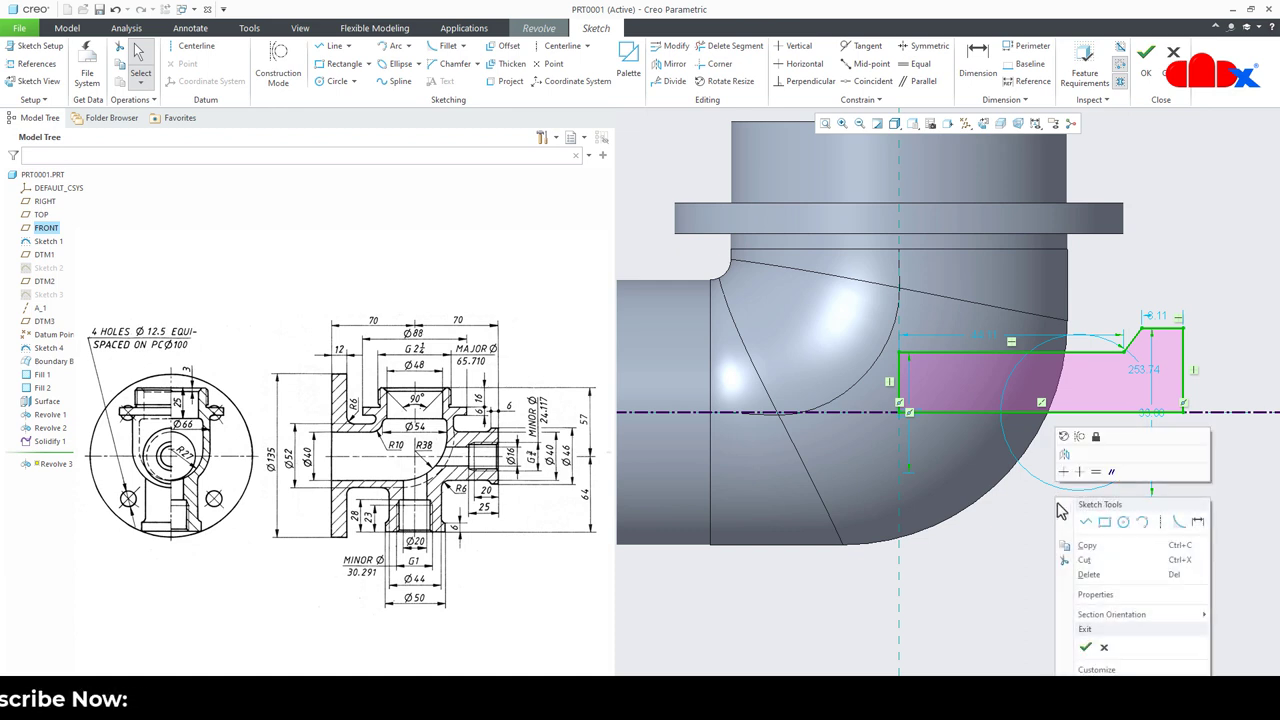
pyautogui.click(1188, 527)
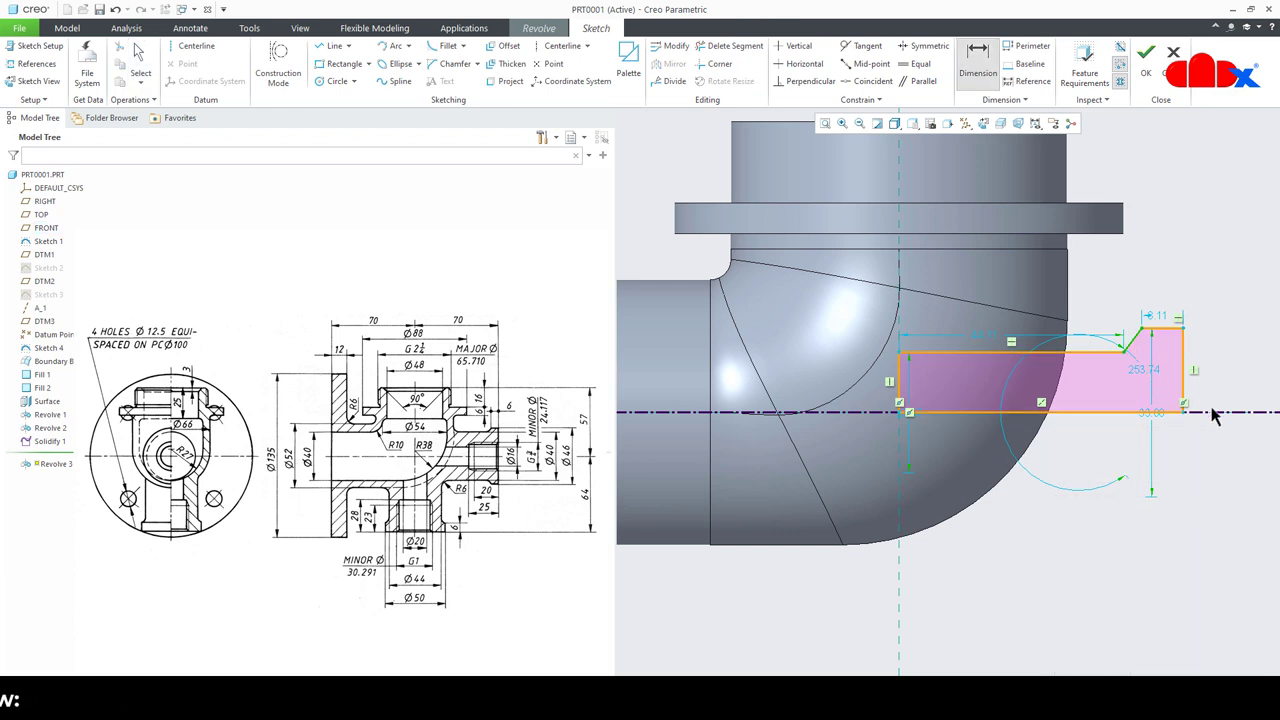
pyautogui.click(1212, 413)
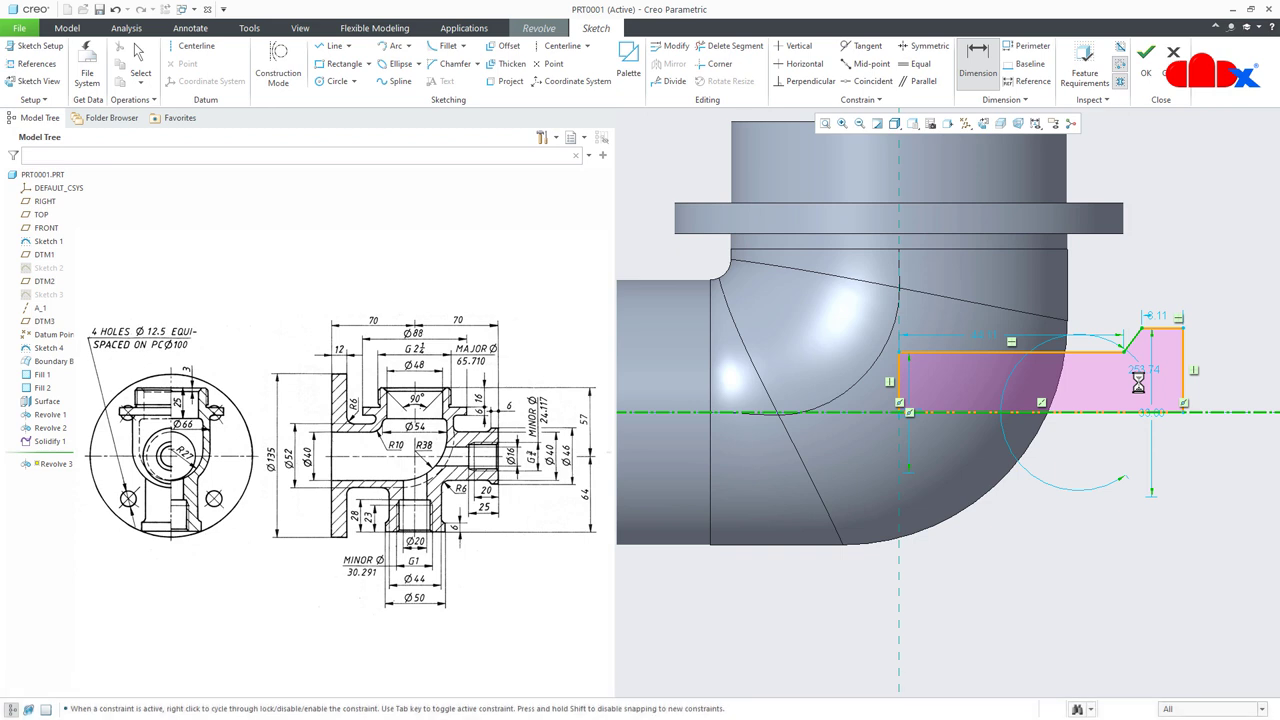
pyautogui.click(1138, 382)
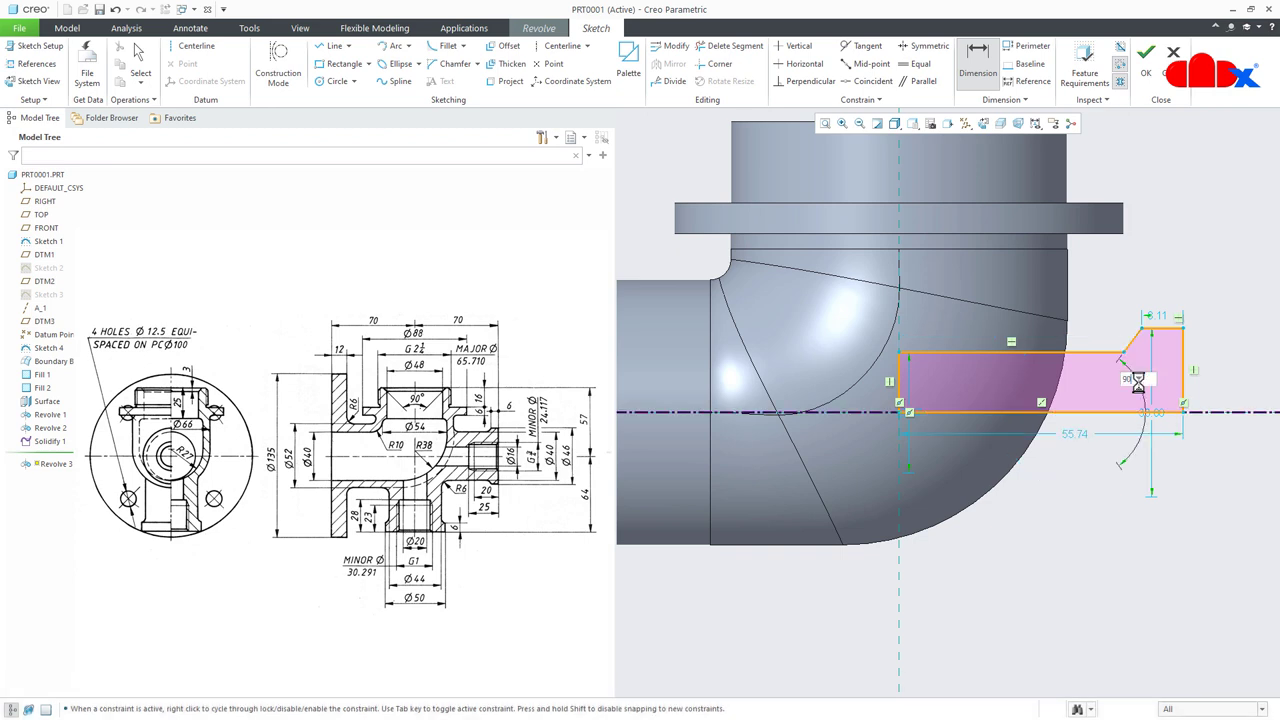
pyautogui.press('Return')
pyautogui.middleClick(1208, 366)
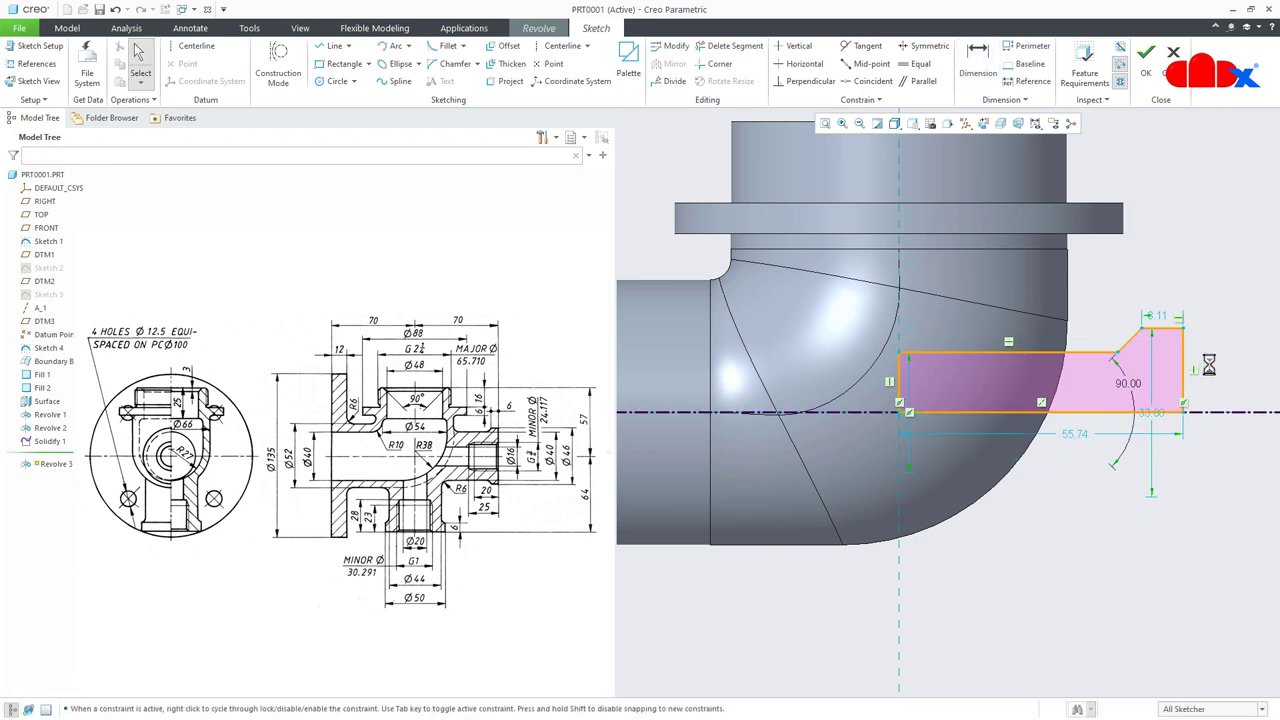
pyautogui.doubleClick(1158, 320)
pyautogui.write('6')
pyautogui.press('Return')
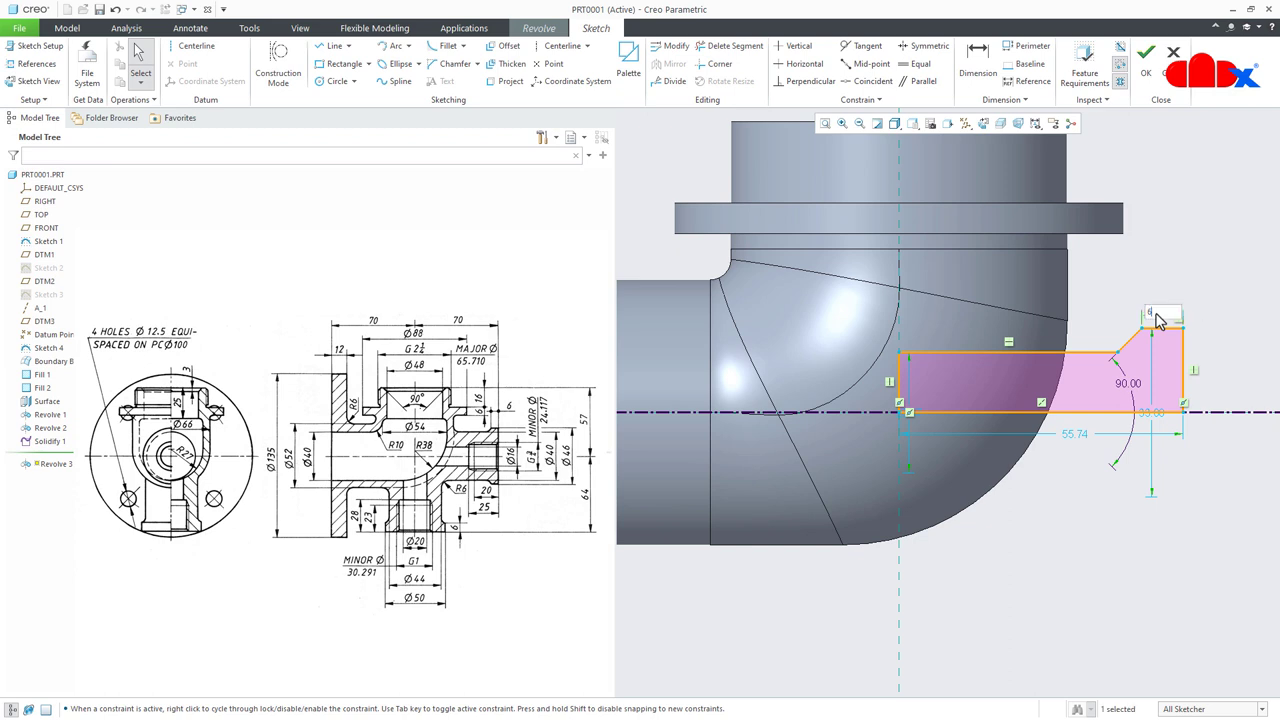
# Set the heights to 46 and 40 and the length to 70, then complete the 360° revolve.
pyautogui.doubleClick(1172, 422)
pyautogui.write('4')
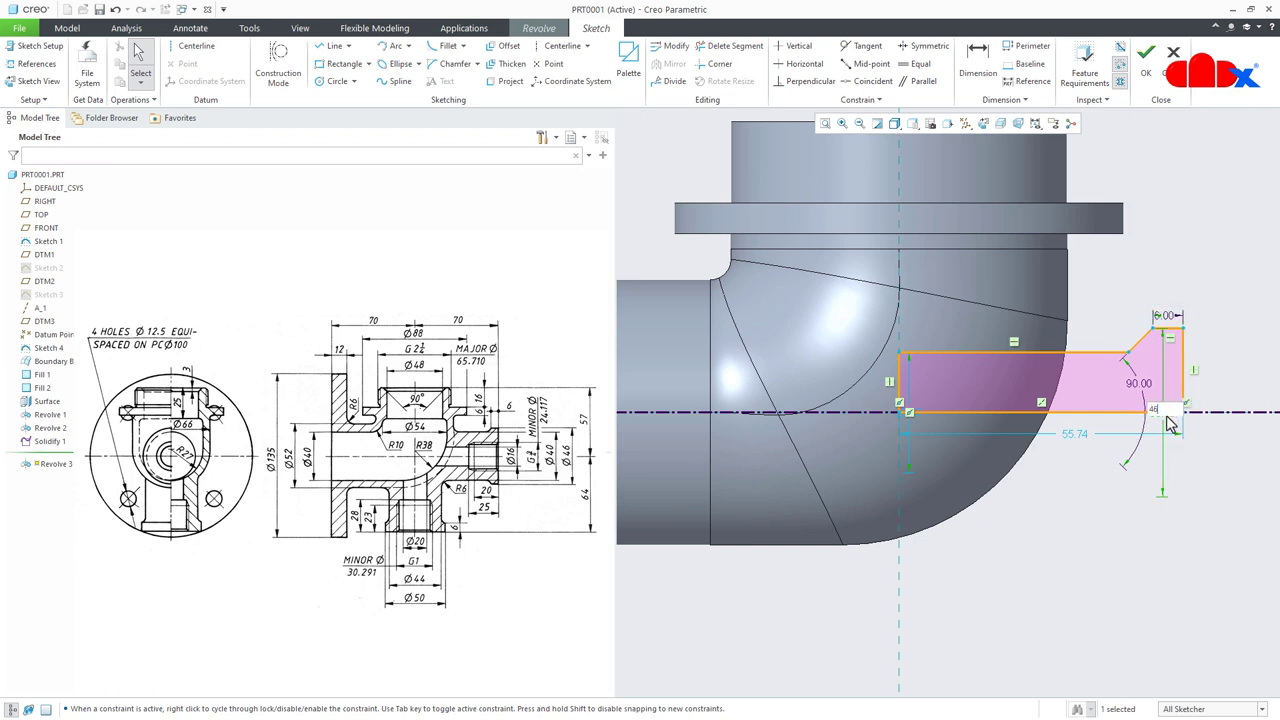
pyautogui.write('6')
pyautogui.press('Return')
pyautogui.doubleClick(915, 414)
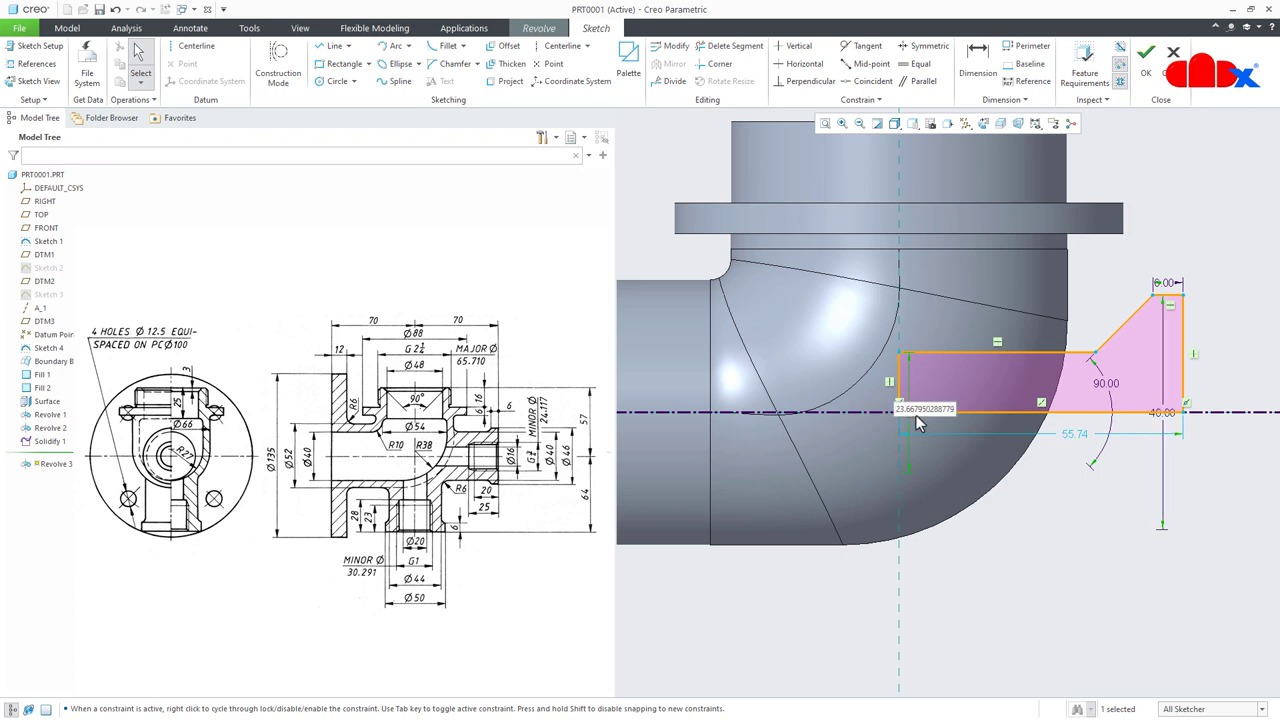
pyautogui.write('40')
pyautogui.press('Return')
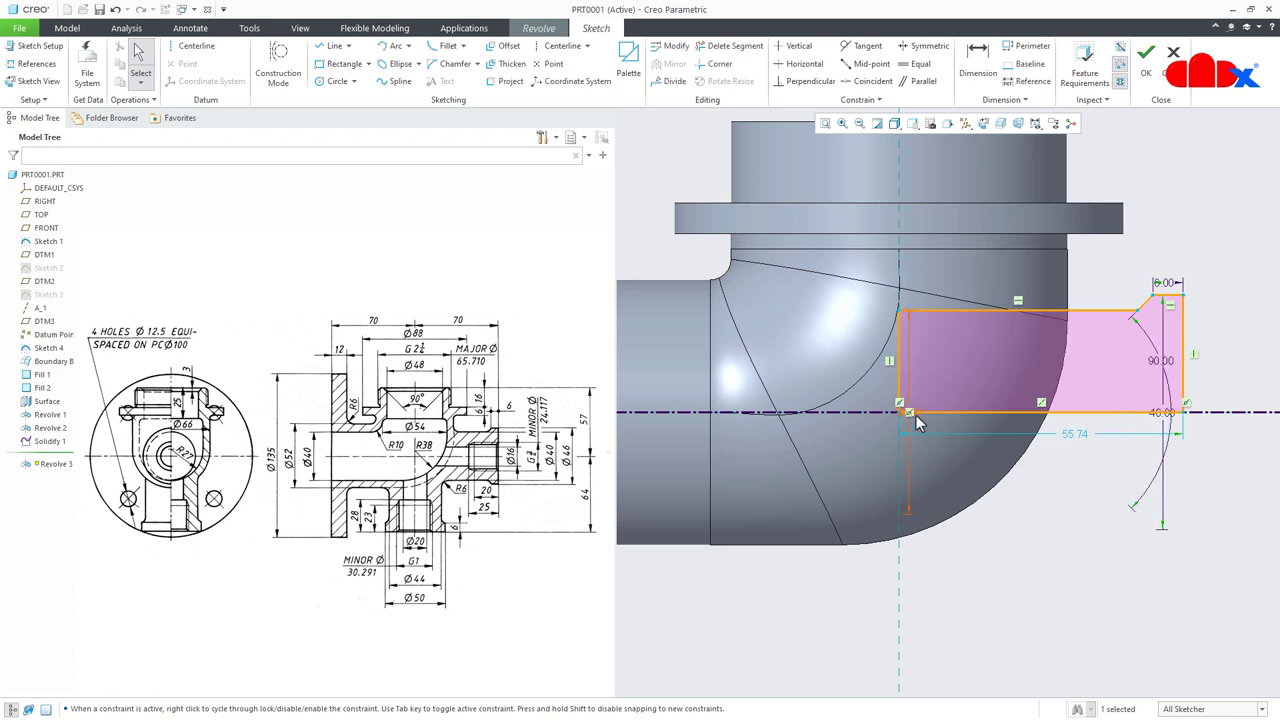
pyautogui.doubleClick(1073, 436)
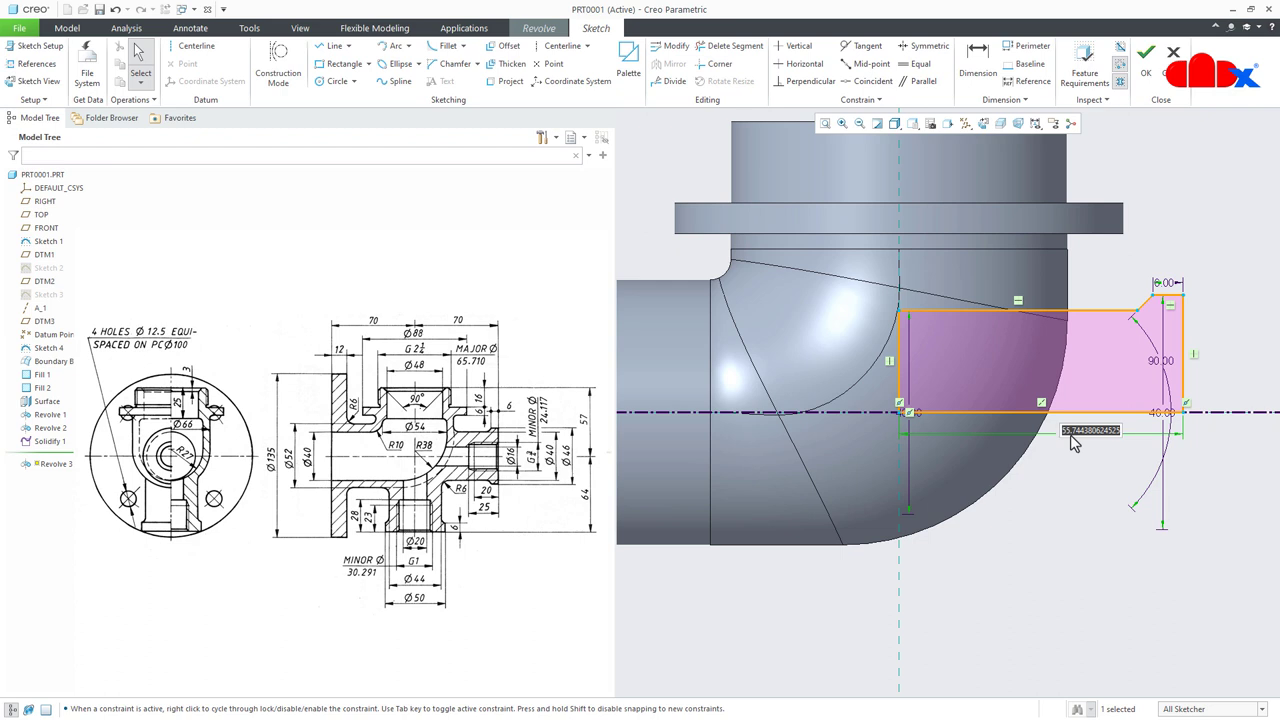
pyautogui.write('70')
pyautogui.press('Return')
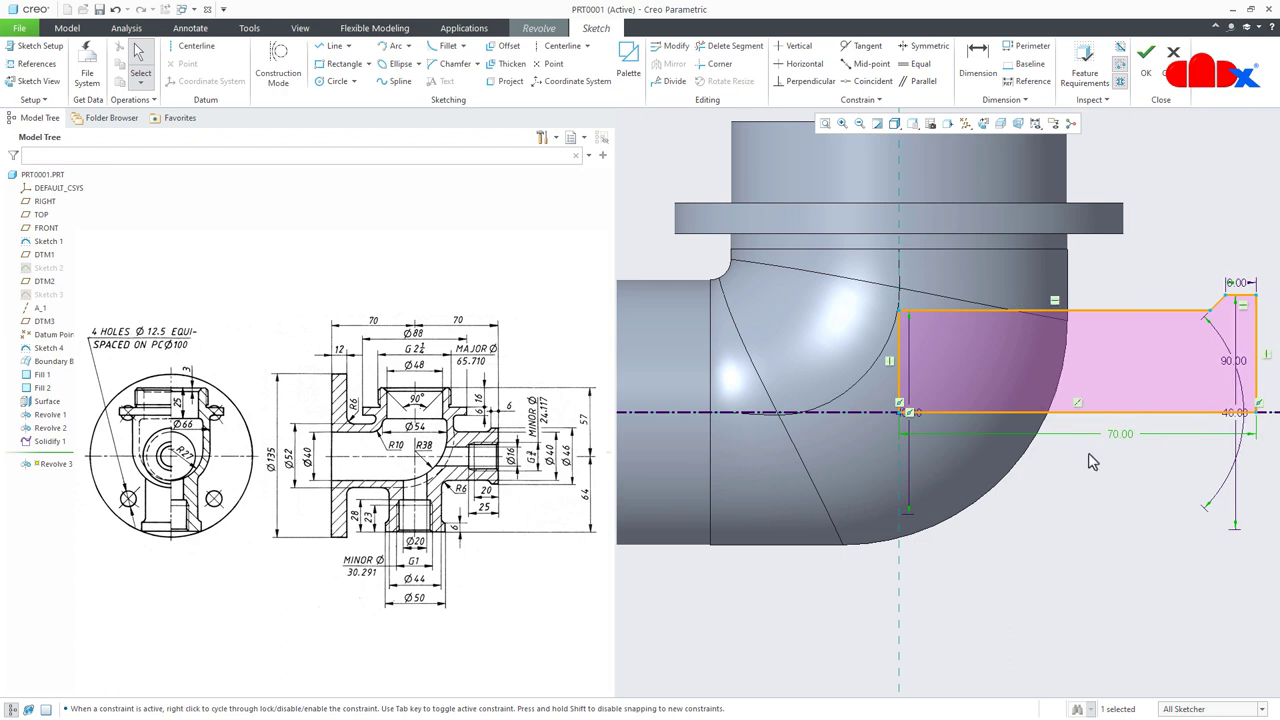
pyautogui.rightClick(1093, 481)
pyautogui.click(1125, 623)
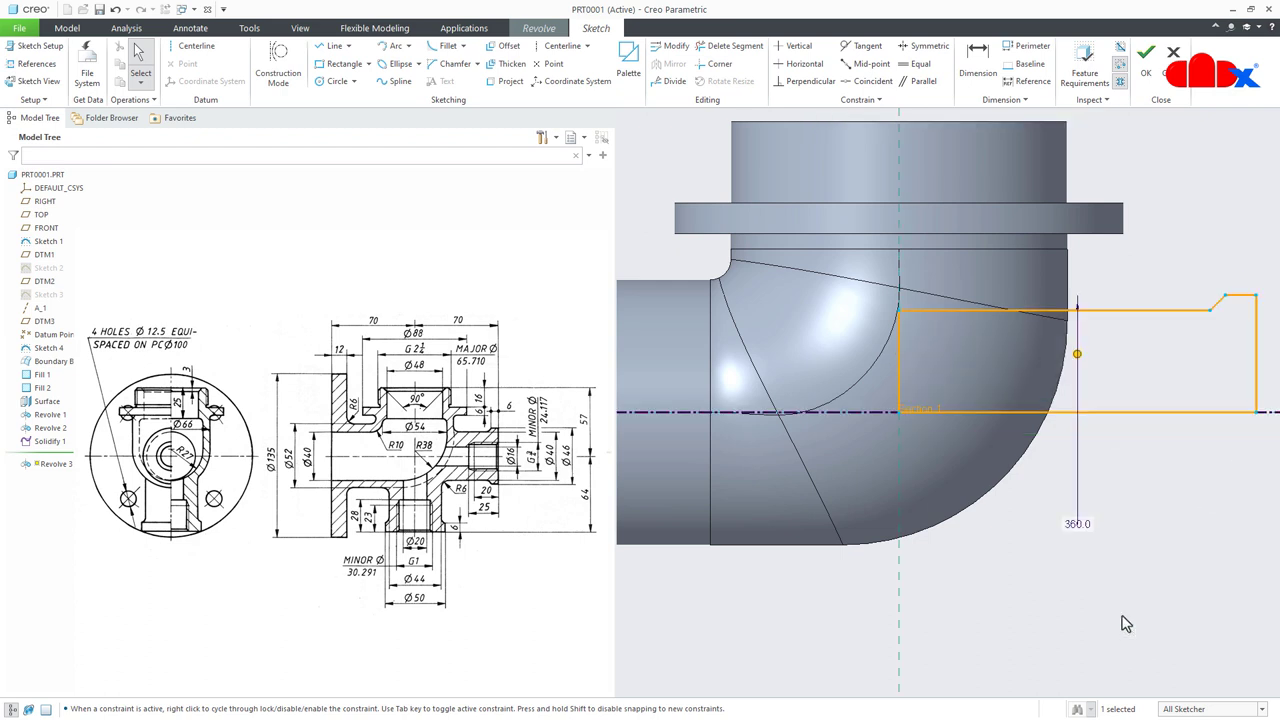
pyautogui.middleClick(1115, 617)
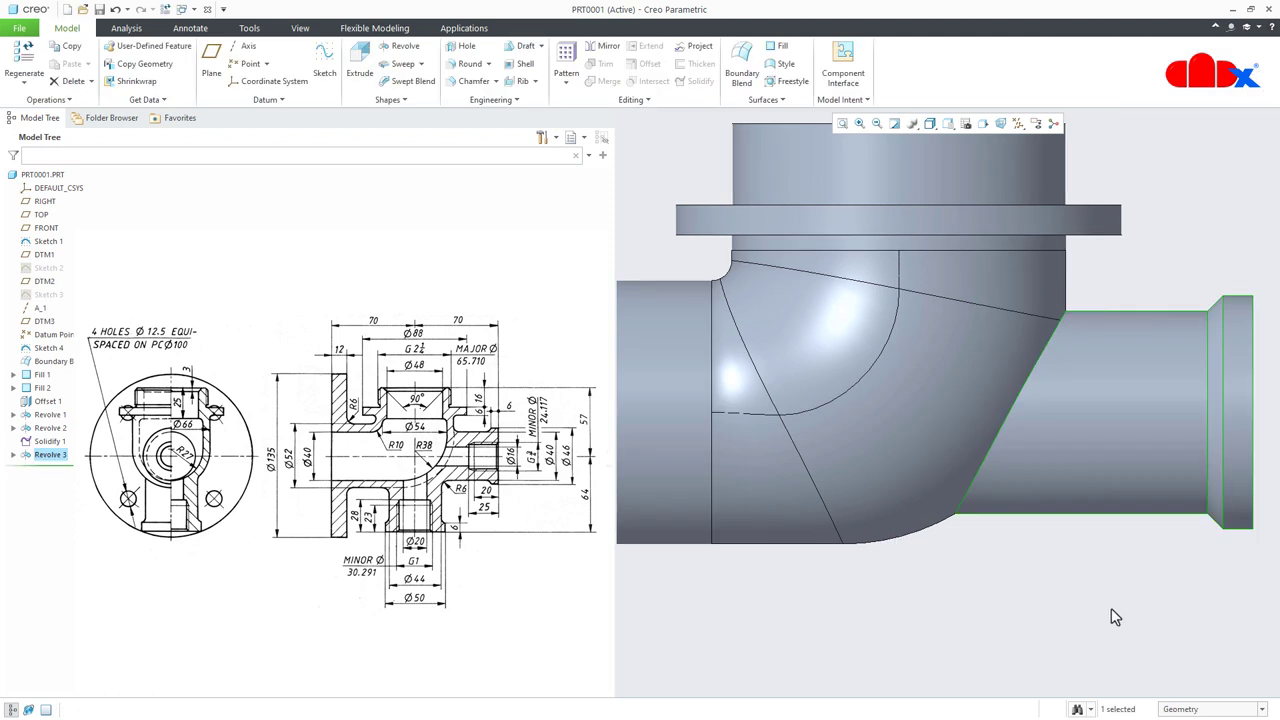
# Start a new revolve on FRONT and place a vertical centerline as its axis.
pyautogui.click(1111, 610)
pyautogui.hotkey('ctrl', 'd')
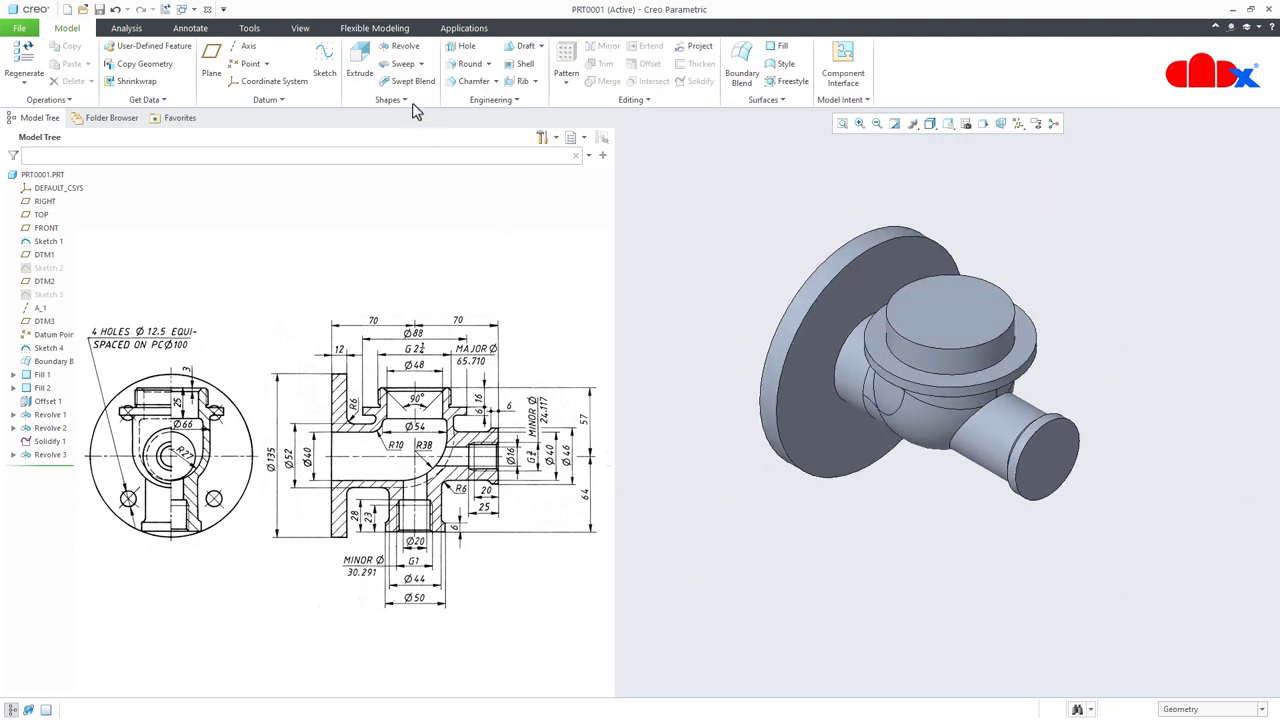
pyautogui.click(400, 47)
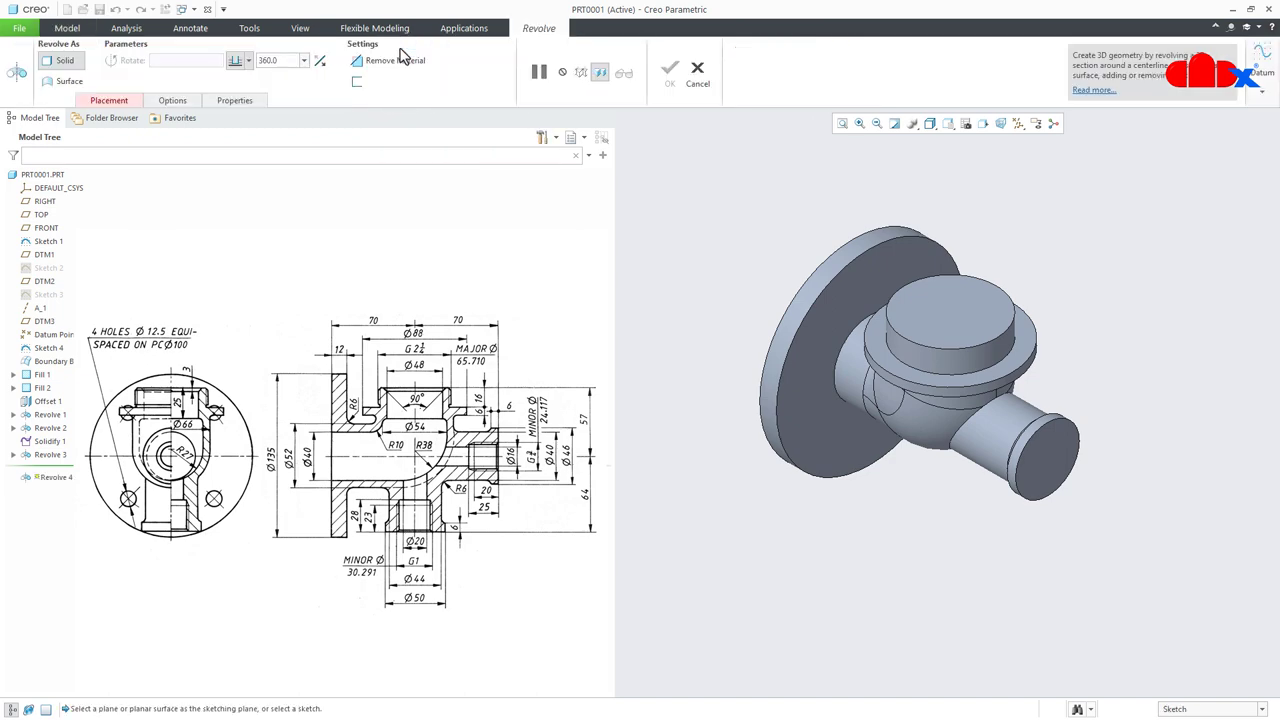
pyautogui.click(45, 228)
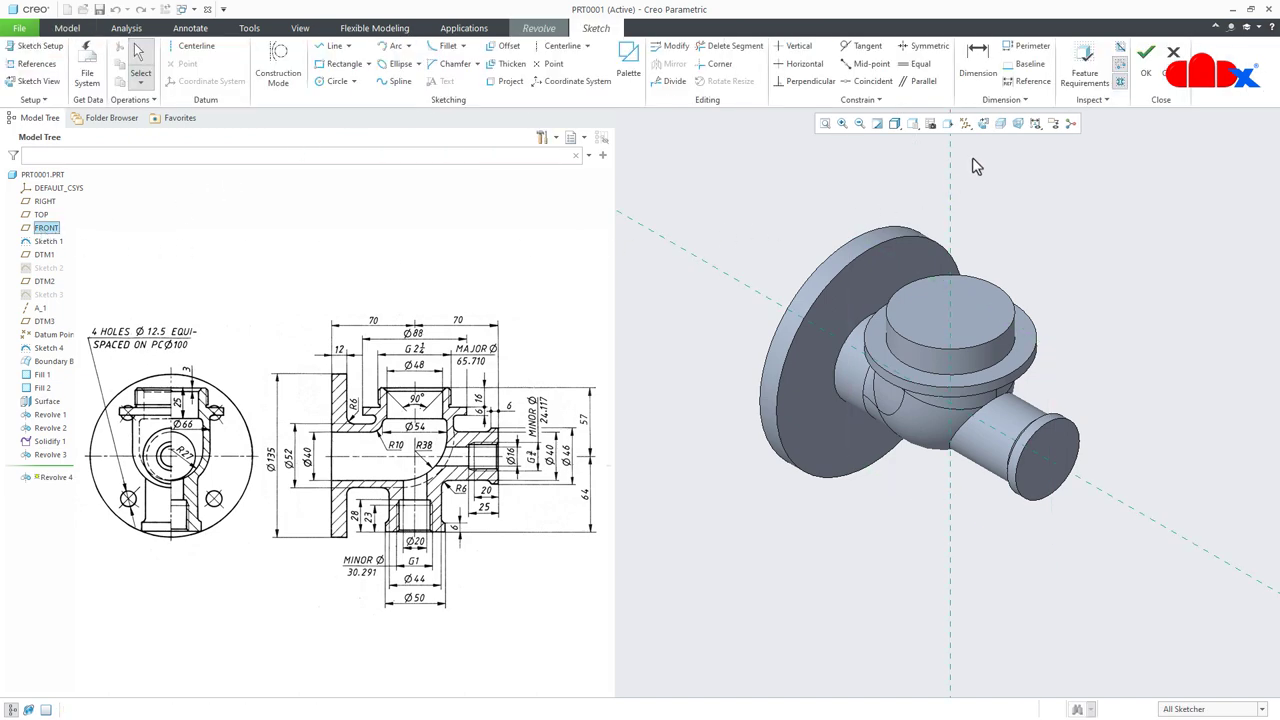
pyautogui.click(985, 126)
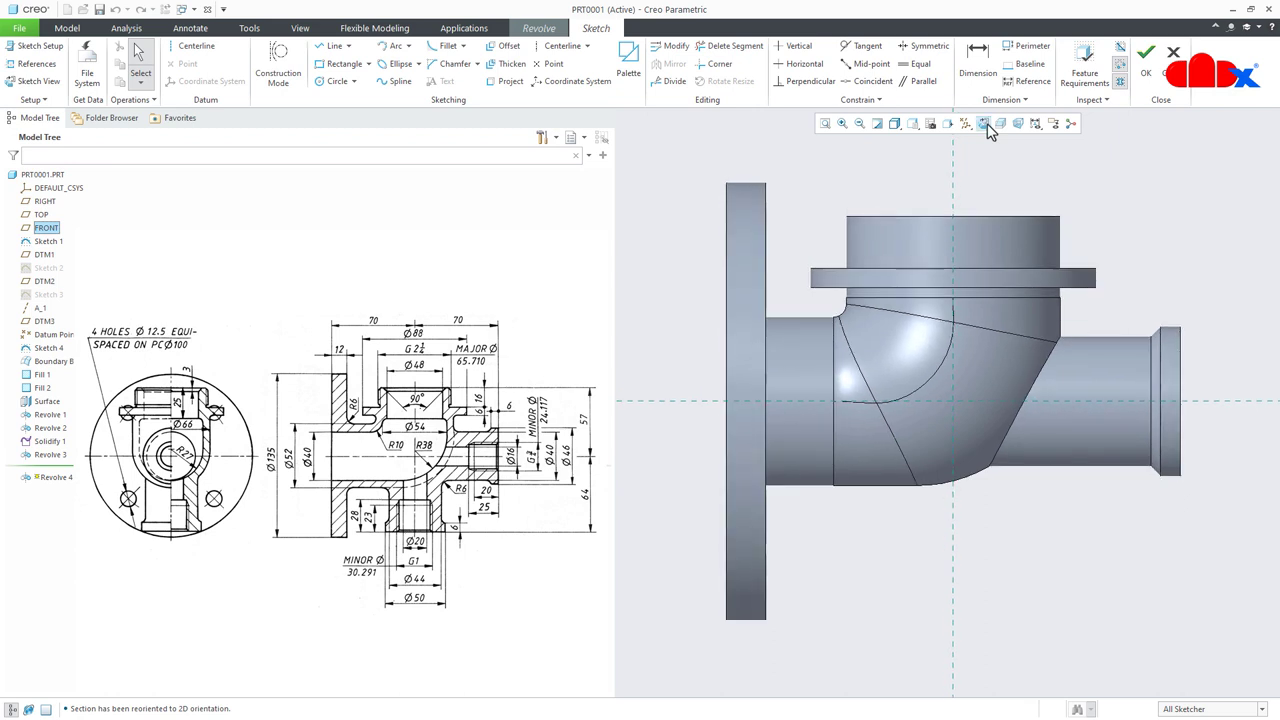
pyautogui.click(194, 46)
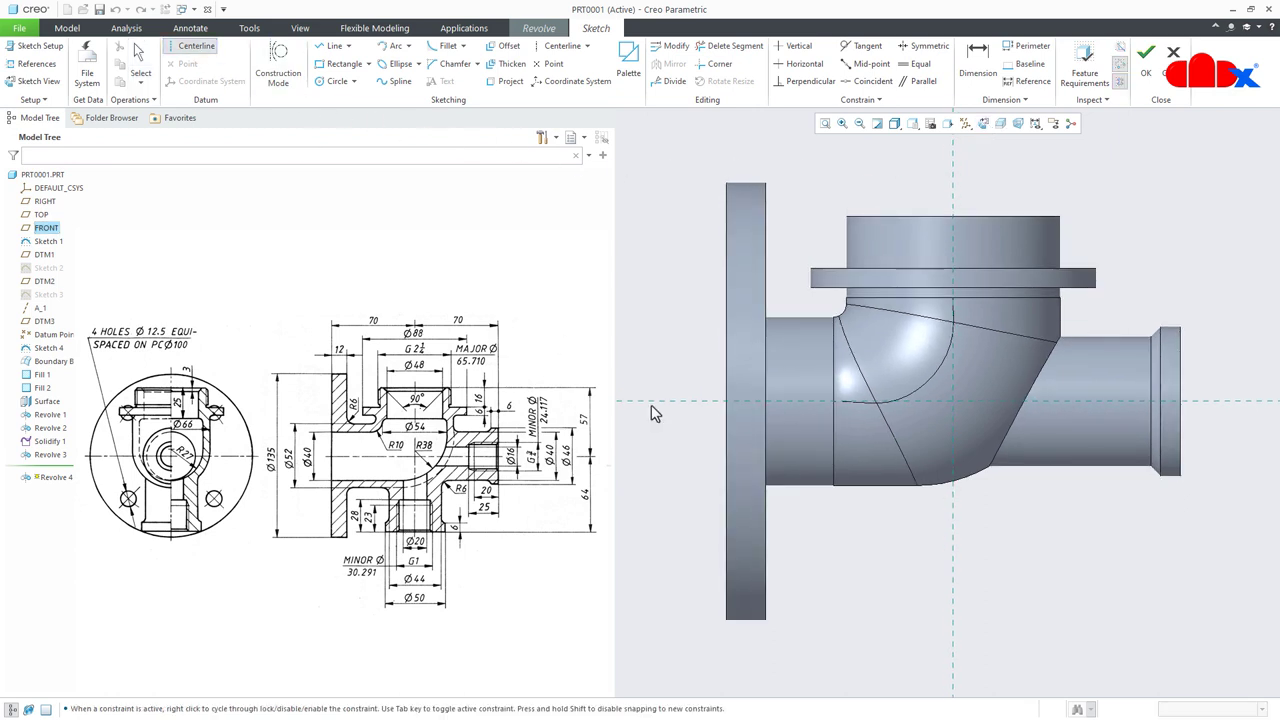
pyautogui.click(955, 570)
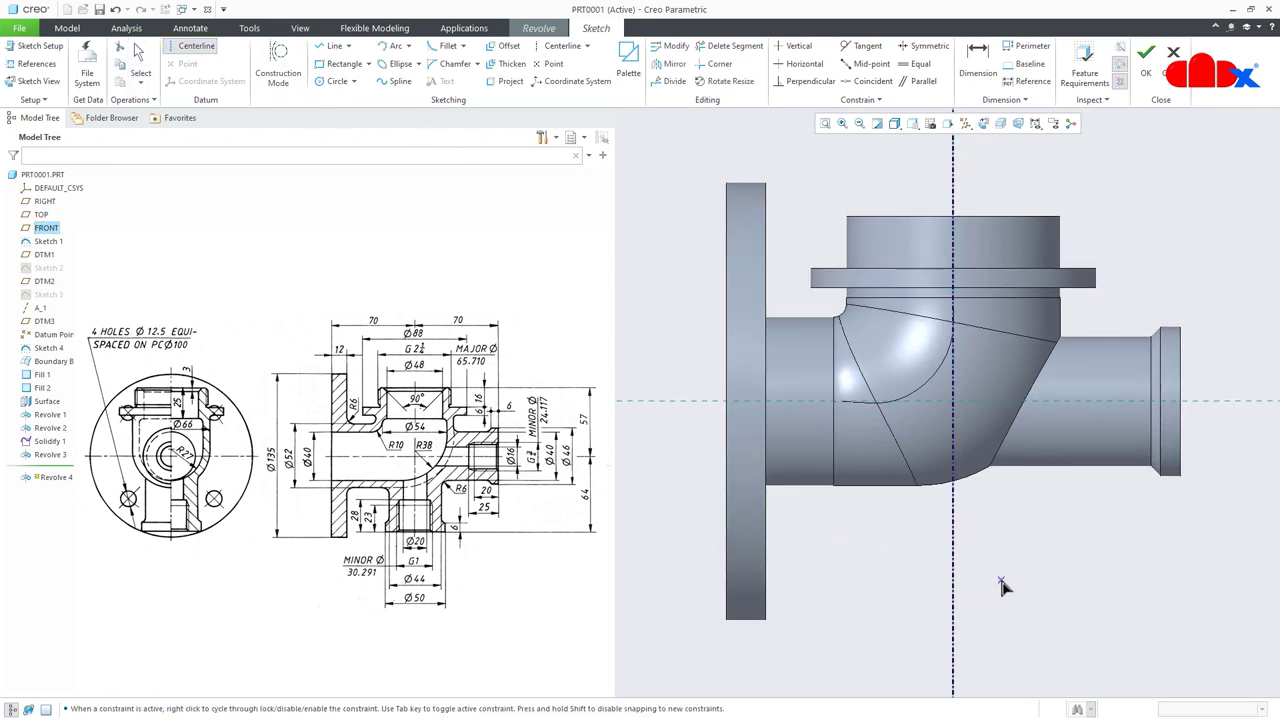
pyautogui.middleClick(999, 574)
# Draw the closed, chamfered stepped profile of the lower branch beside the centerline.
pyautogui.rightClick(1001, 580)
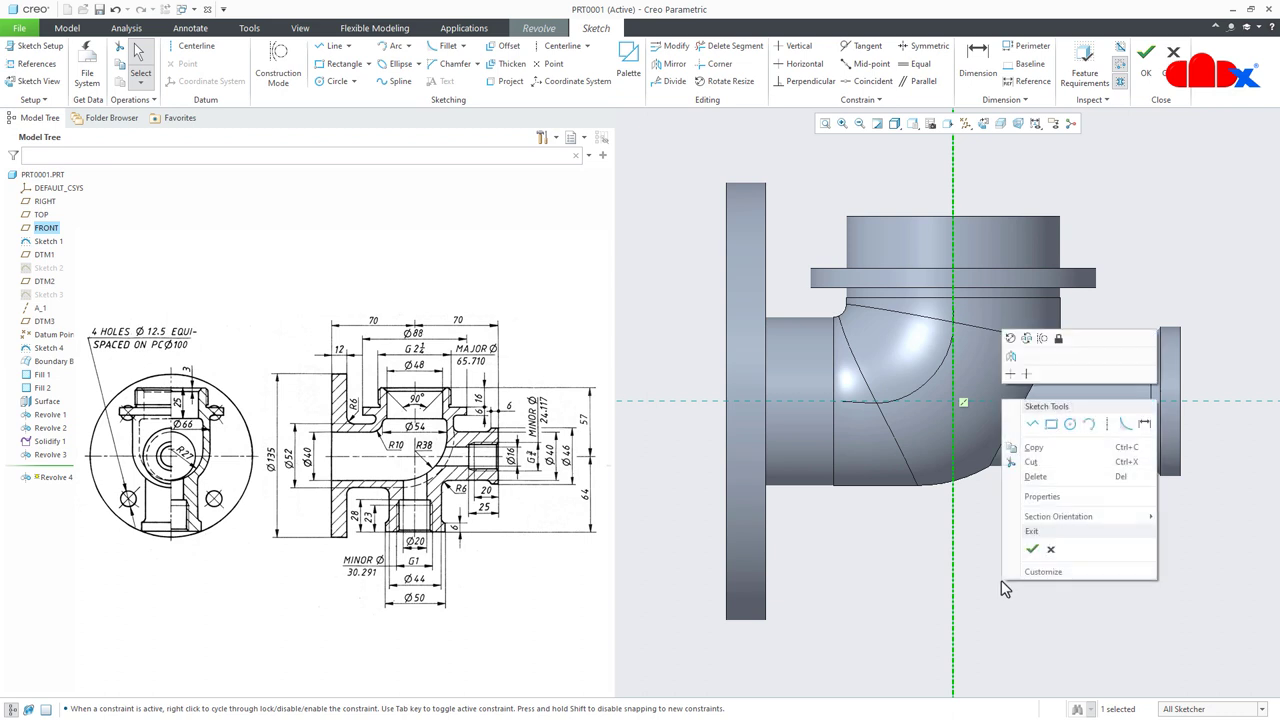
pyautogui.click(1033, 424)
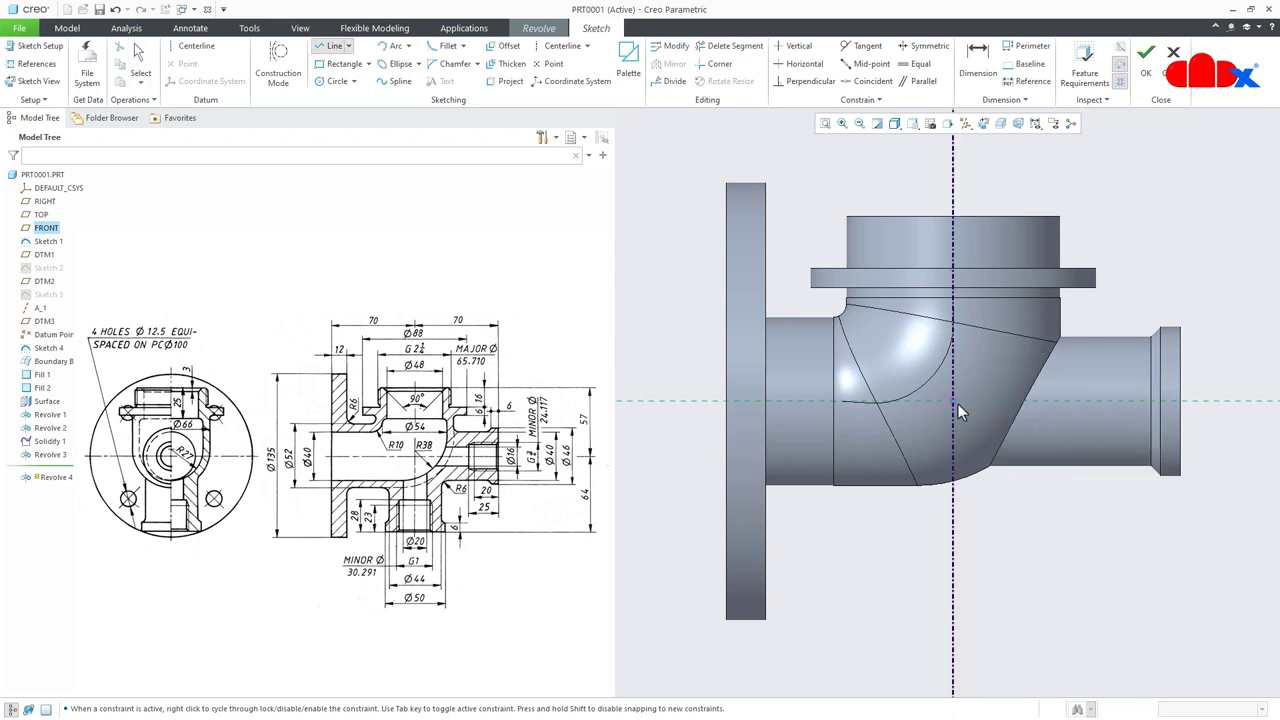
pyautogui.click(961, 401)
pyautogui.click(990, 400)
pyautogui.click(990, 551)
pyautogui.click(1016, 585)
pyautogui.click(1016, 625)
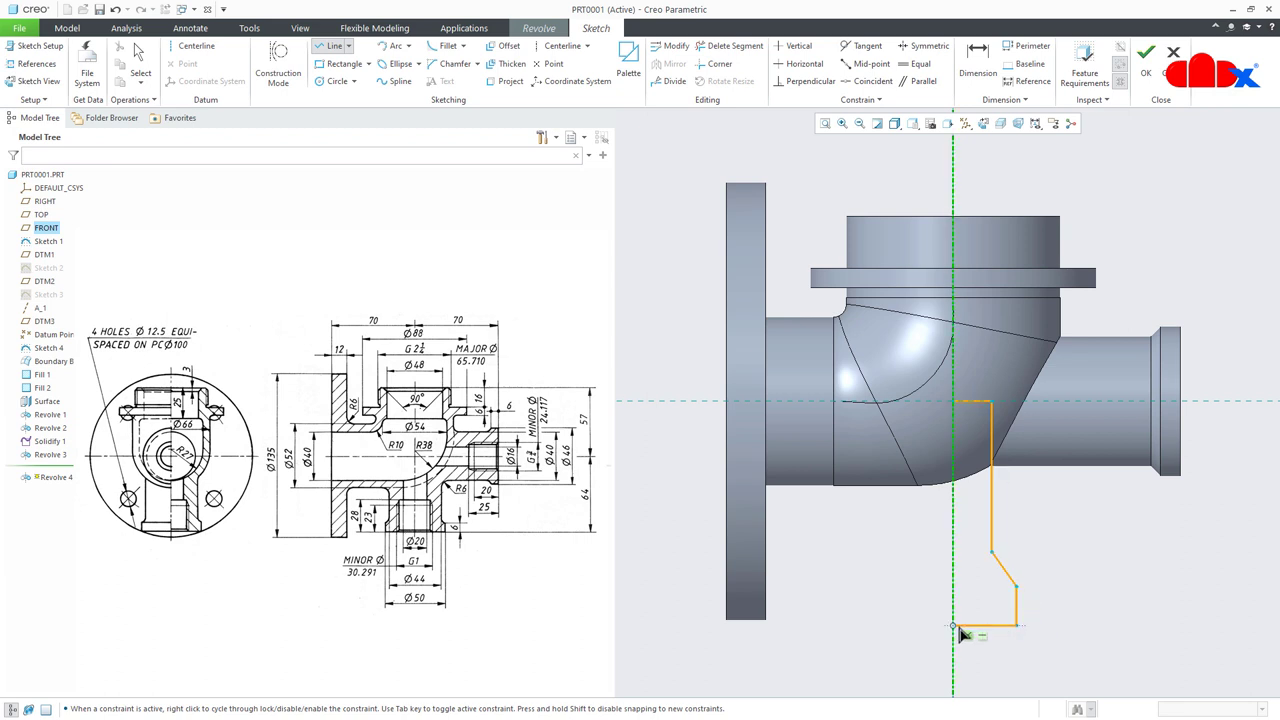
pyautogui.click(955, 626)
pyautogui.click(954, 402)
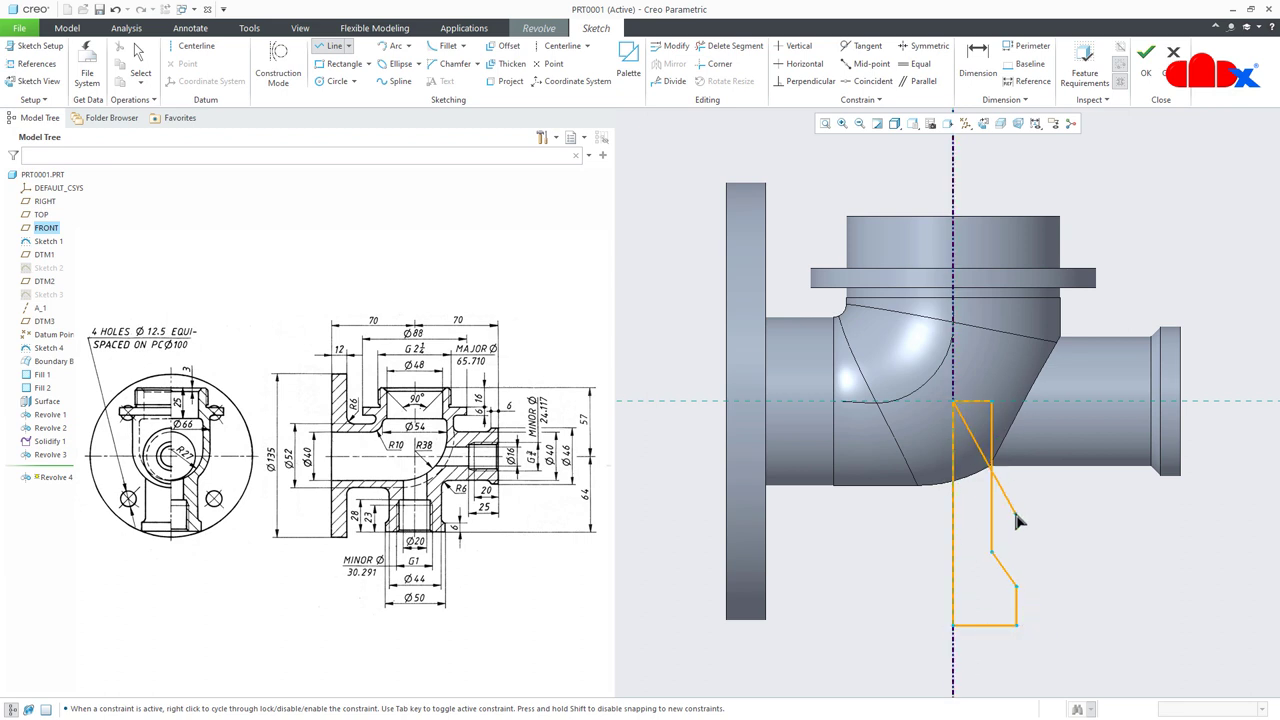
pyautogui.middleClick(1057, 565)
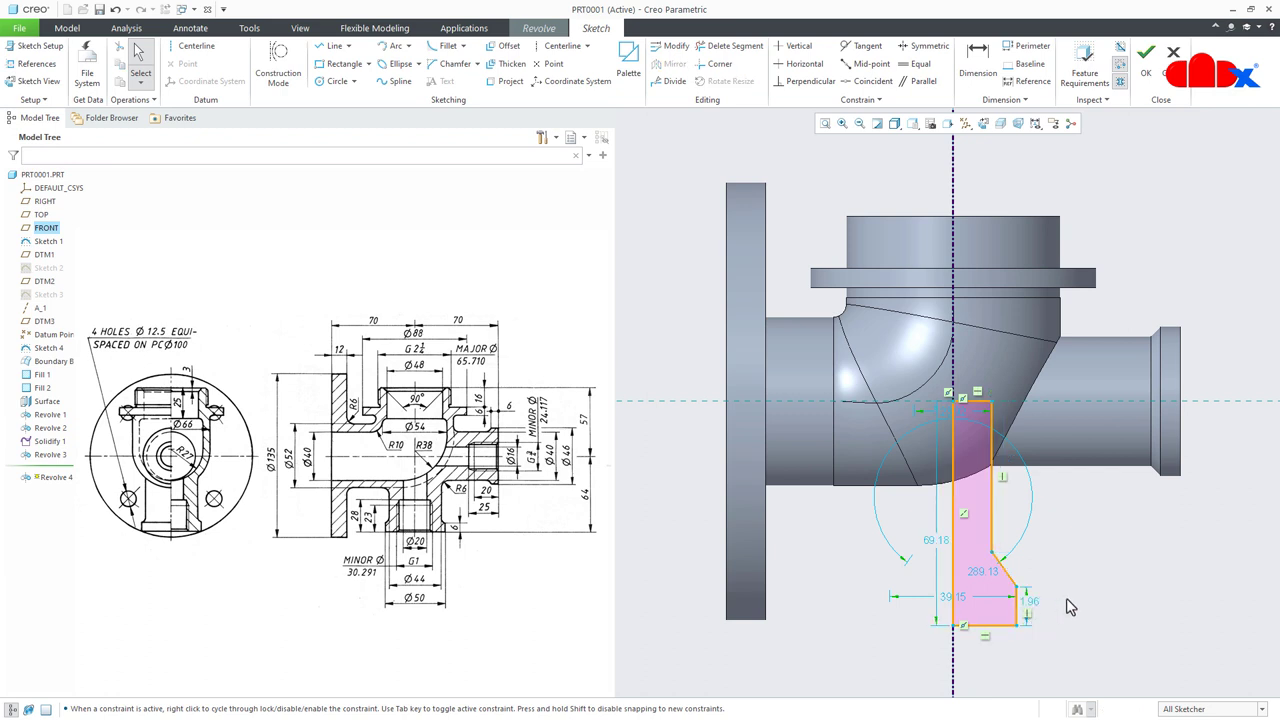
# Add a 90° angle dimension on the slanted edge and set the bottom width to 50.
pyautogui.rightClick(1066, 598)
pyautogui.click(1196, 493)
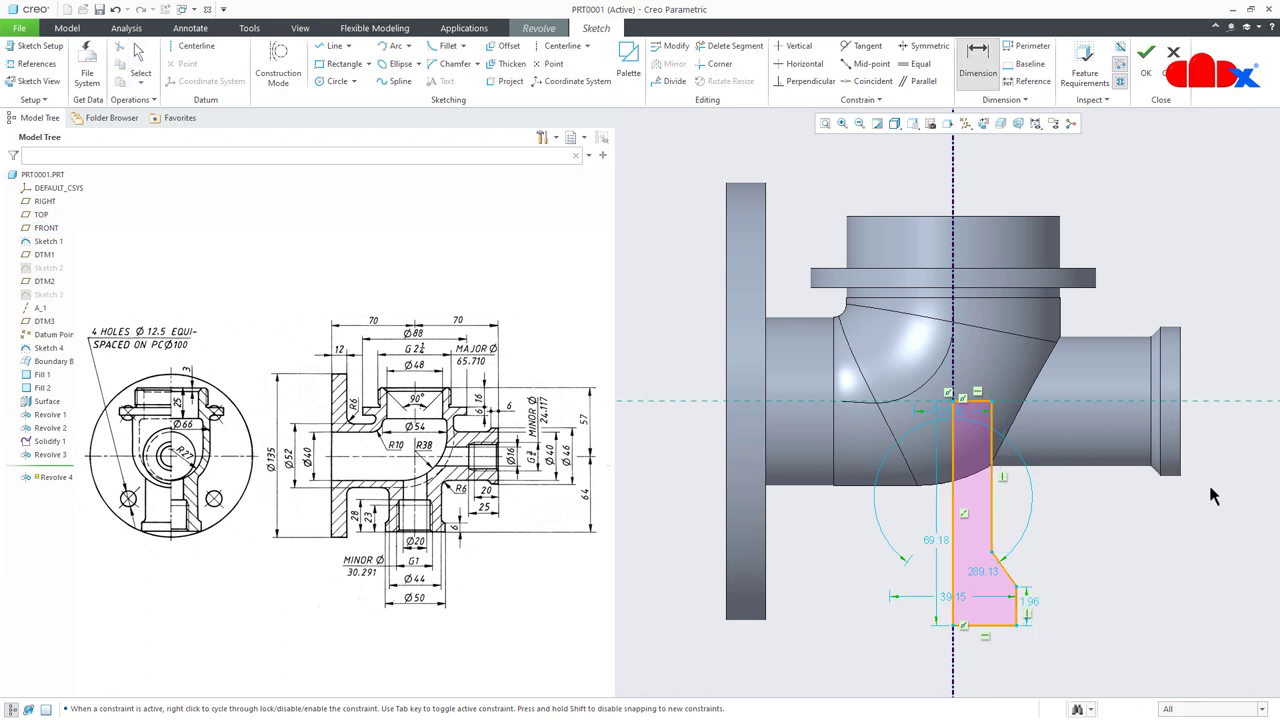
pyautogui.click(997, 578)
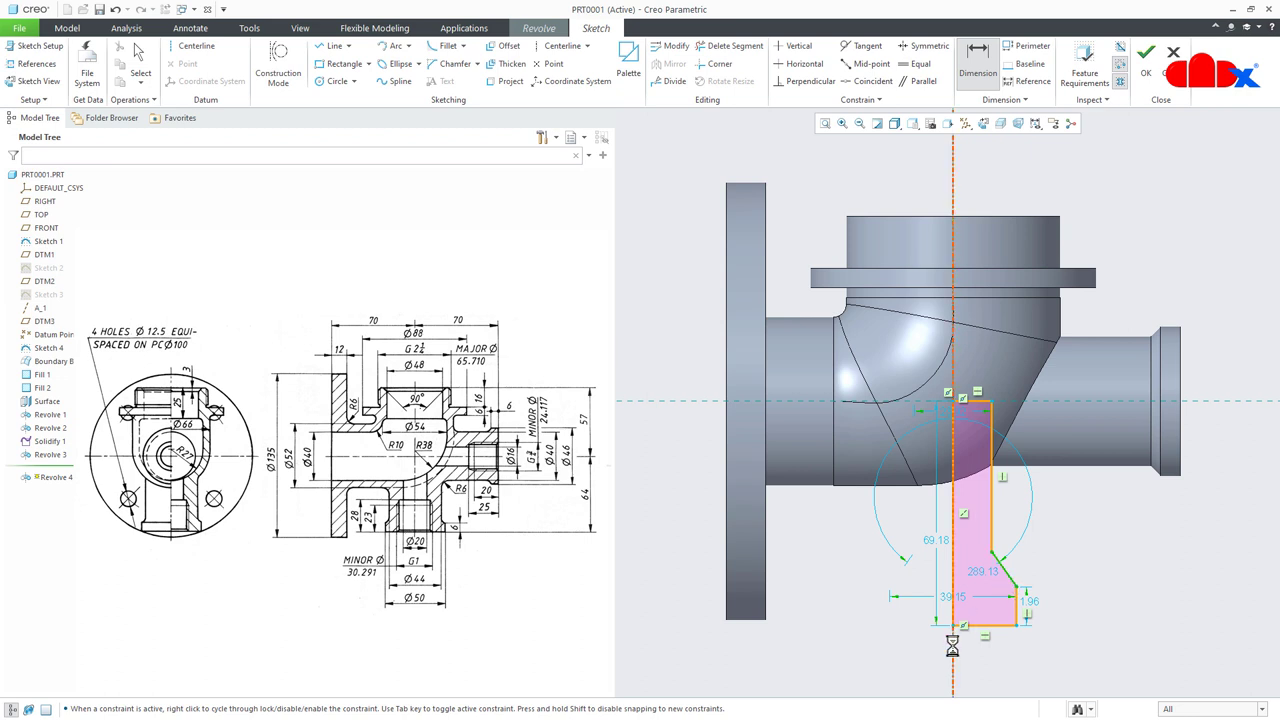
pyautogui.middleClick(978, 582)
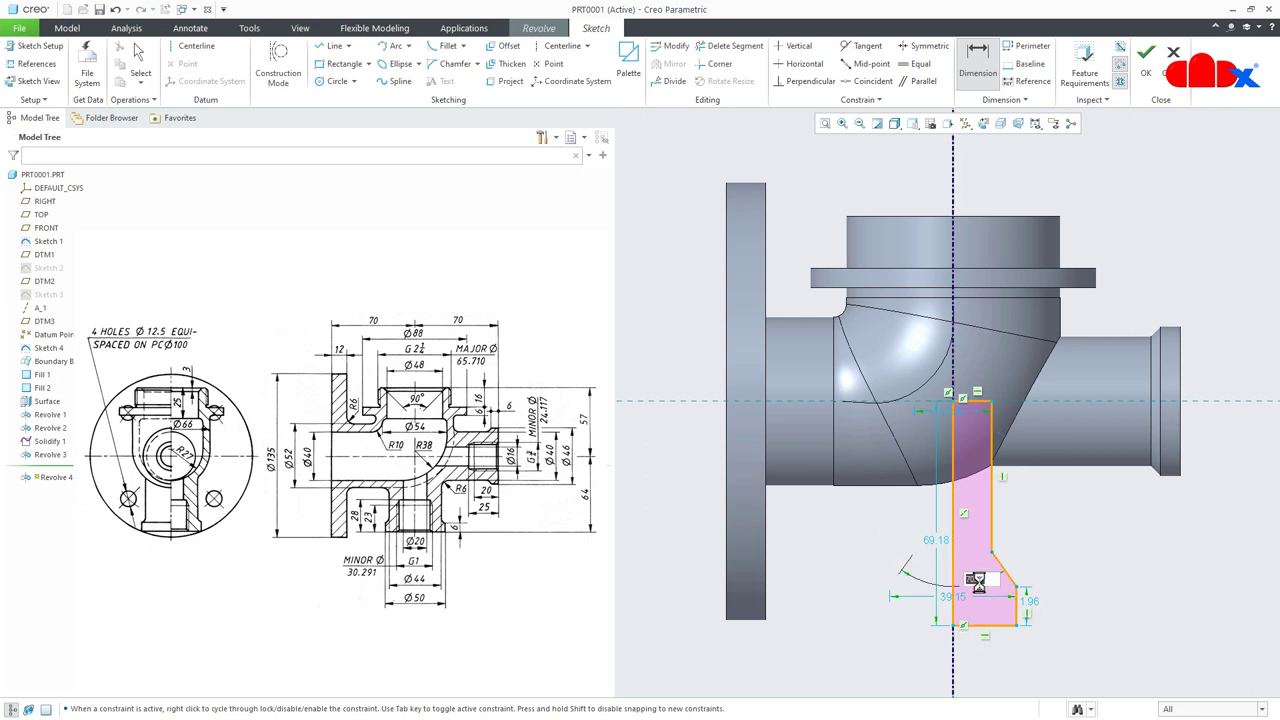
pyautogui.write('90')
pyautogui.press('Return')
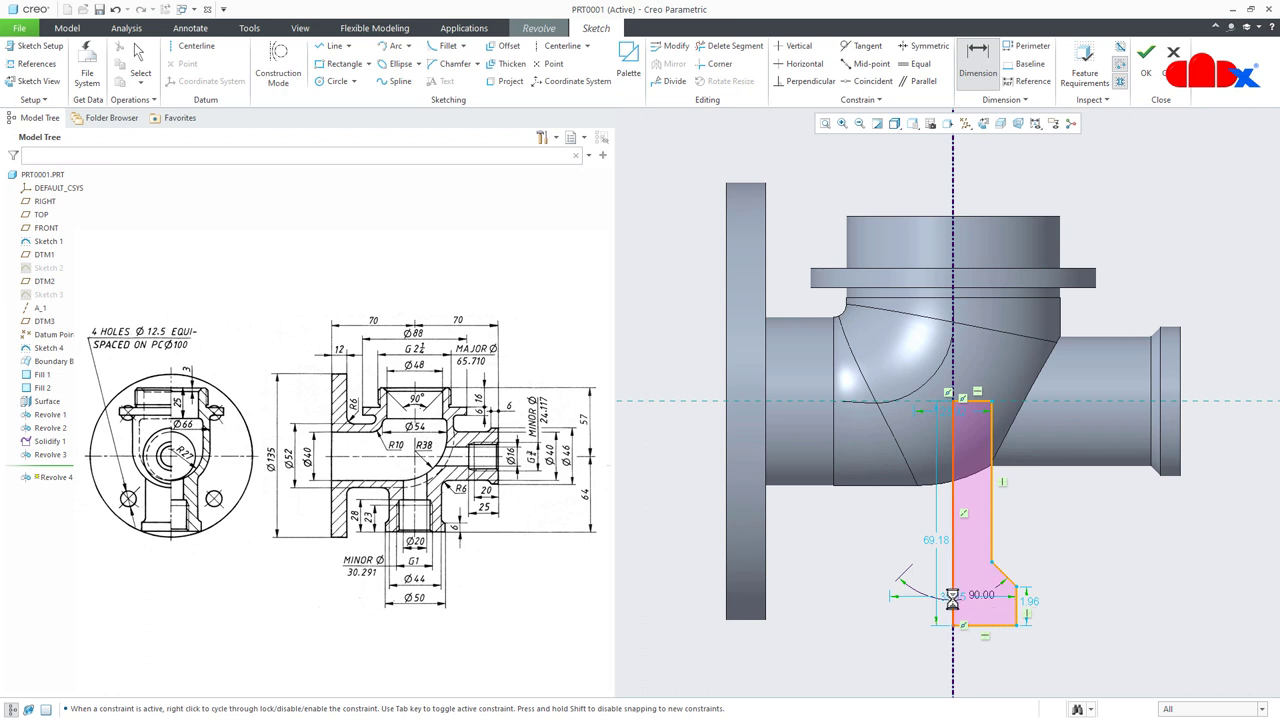
pyautogui.middleClick(952, 597)
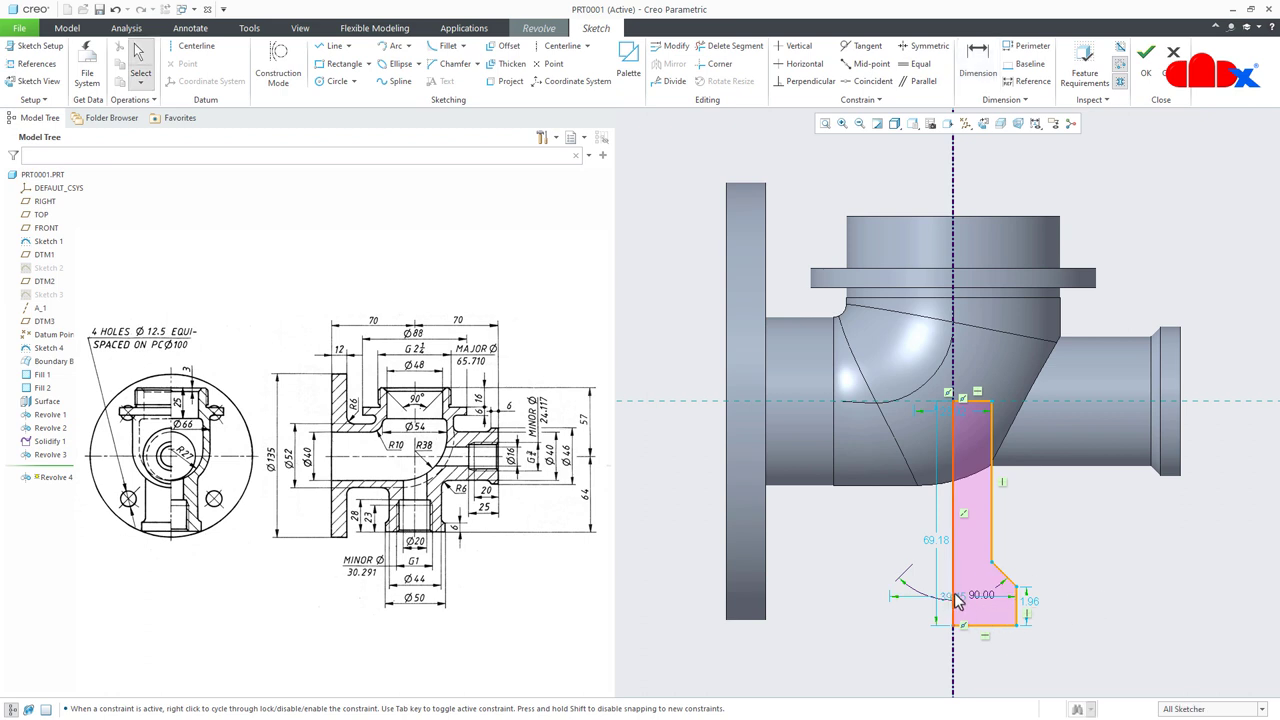
pyautogui.click(954, 603)
pyautogui.doubleClick(962, 598)
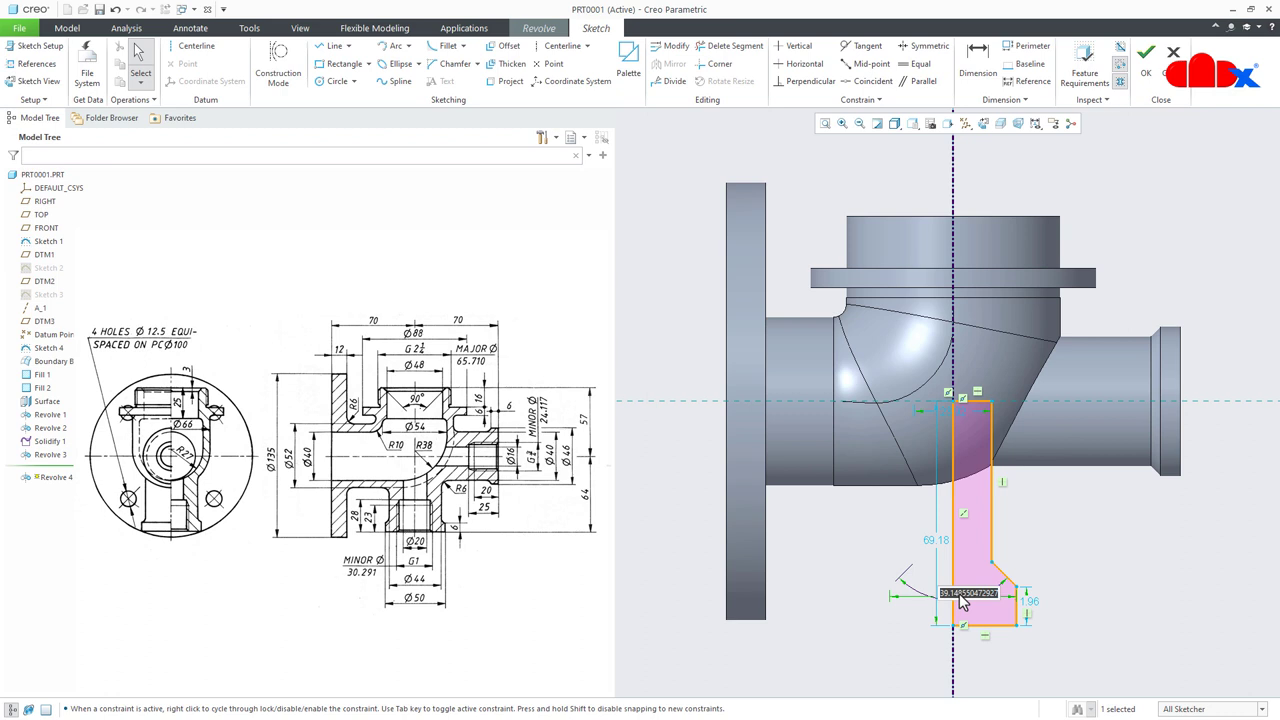
pyautogui.write('50')
pyautogui.press('Return')
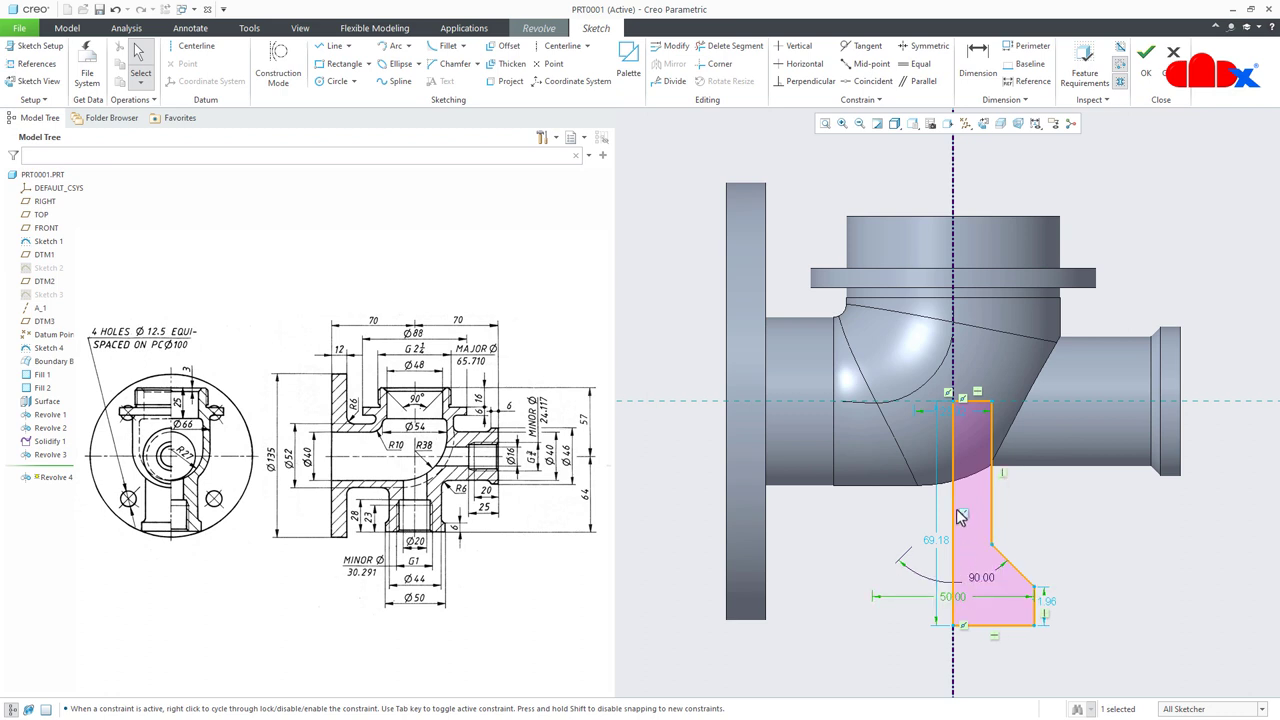
# Set the top width to 44, adjust the step height, set the overall height to 64, and revolve the branch.
pyautogui.doubleClick(960, 416)
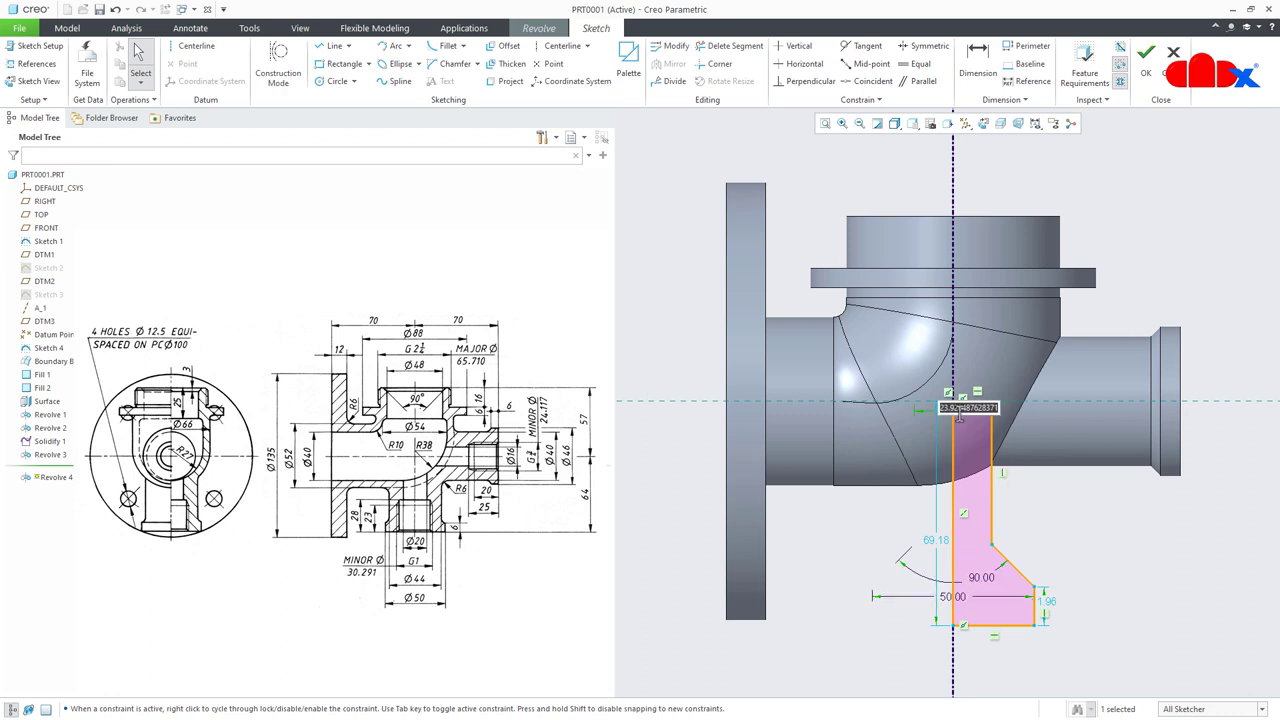
pyautogui.write('44')
pyautogui.press('Return')
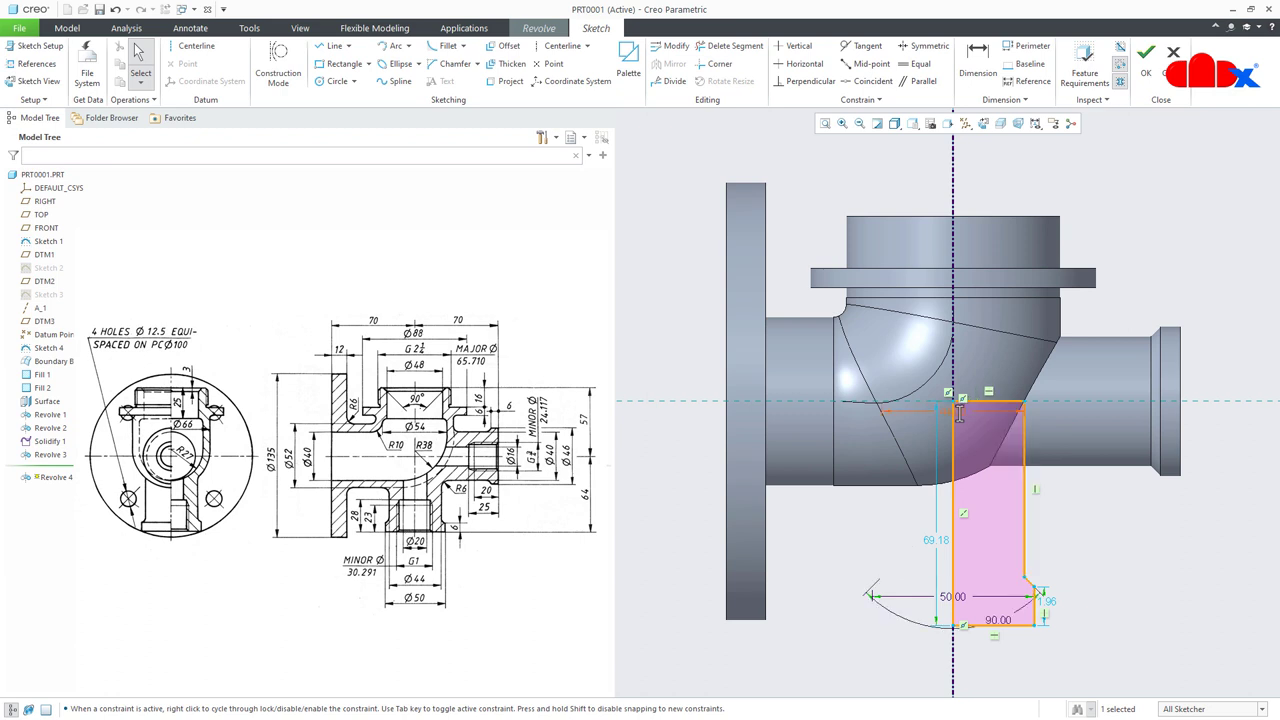
pyautogui.doubleClick(1055, 606)
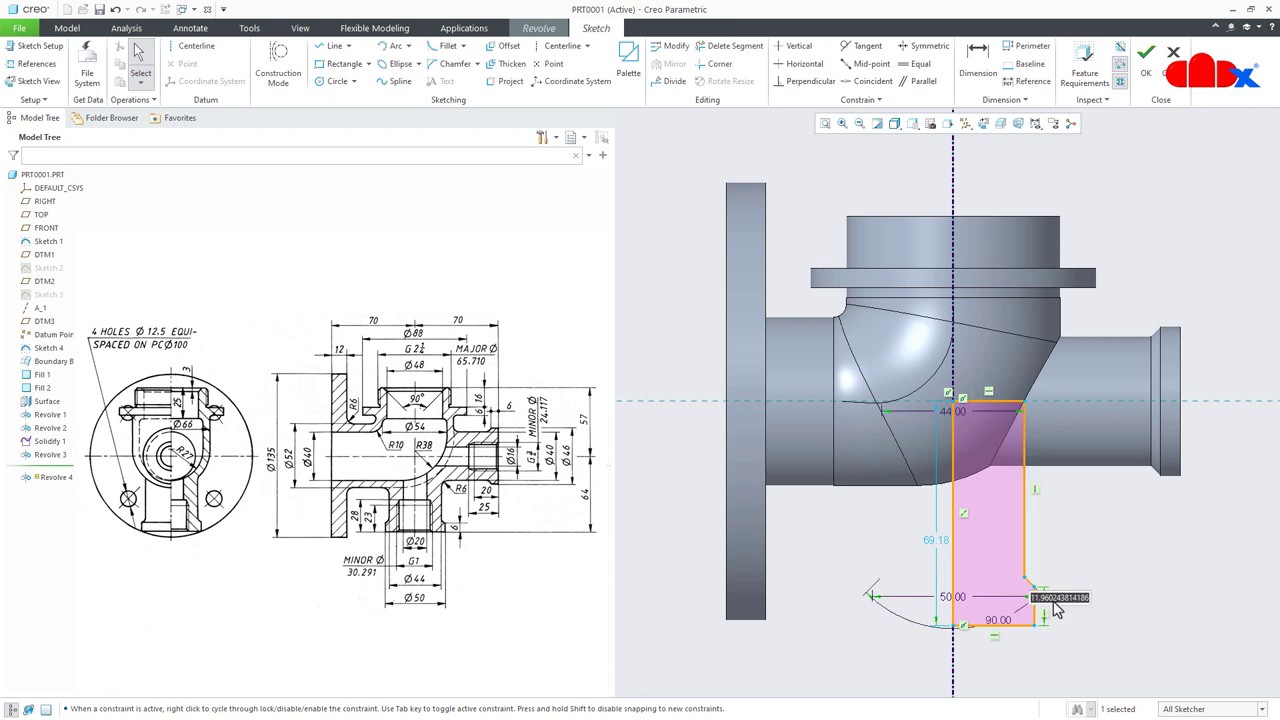
pyautogui.write('5')
pyautogui.press('Return')
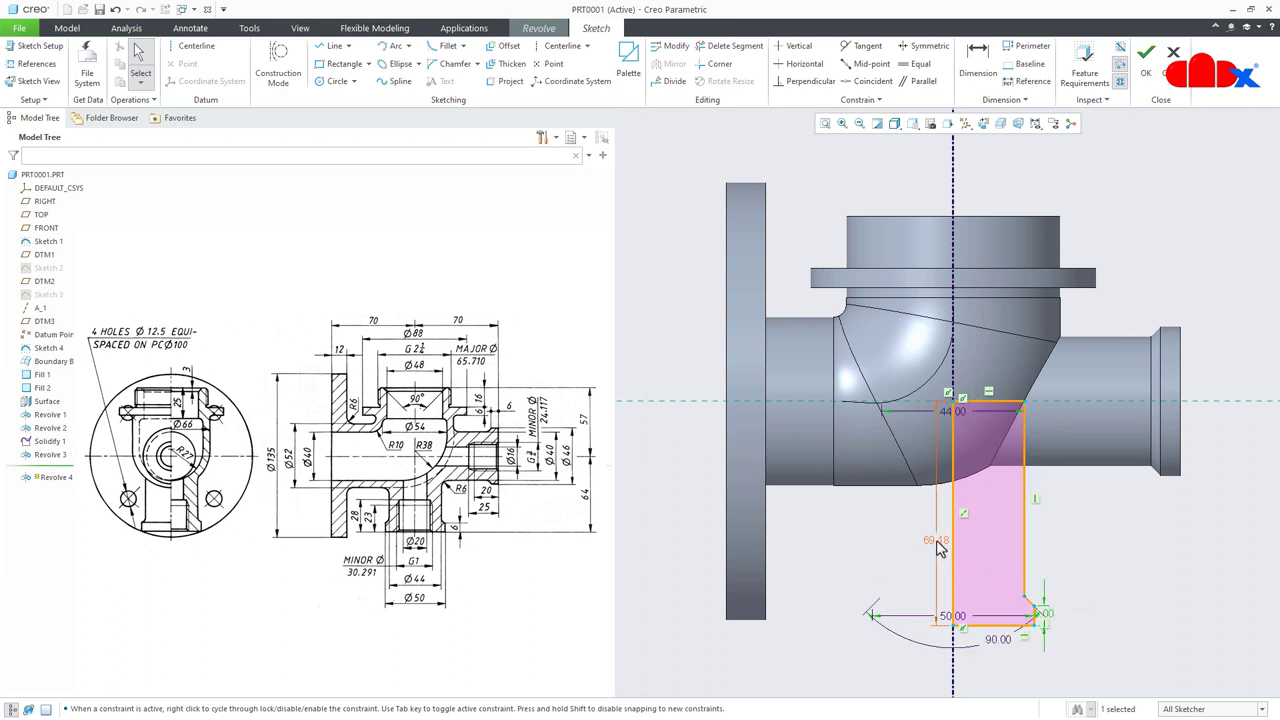
pyautogui.write('64')
pyautogui.press('Return')
pyautogui.rightClick(1106, 587)
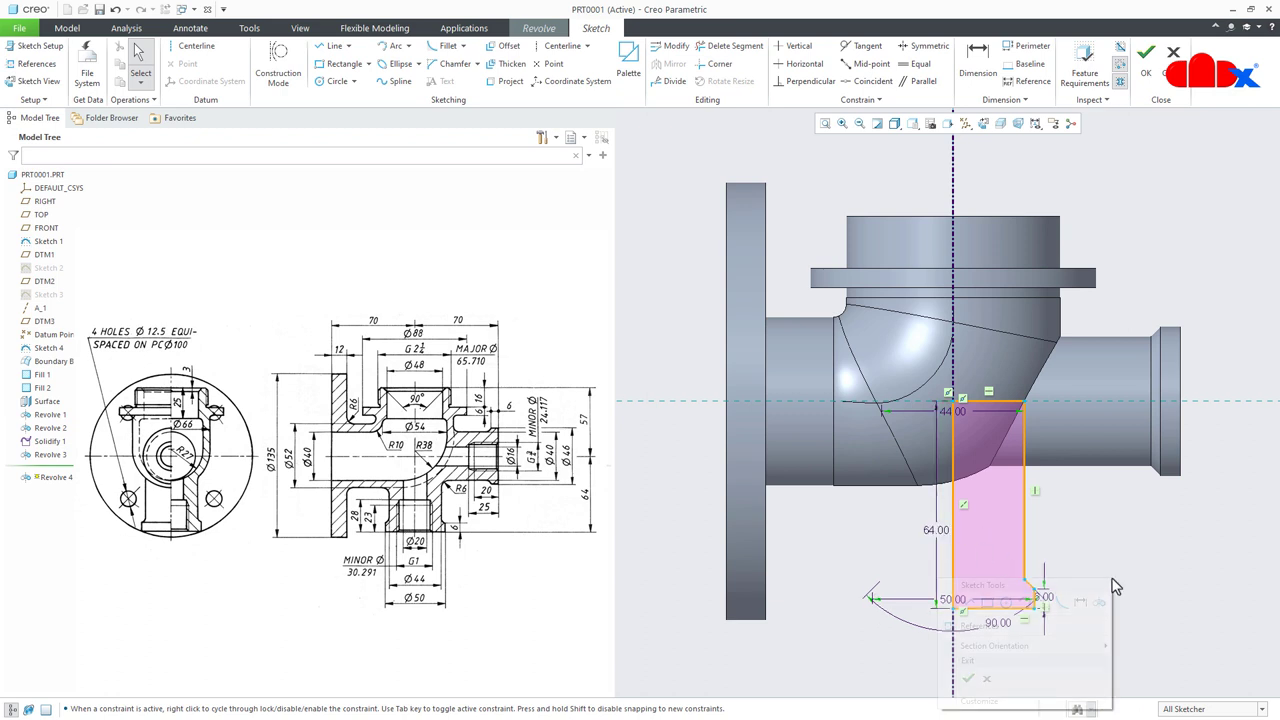
pyautogui.click(968, 678)
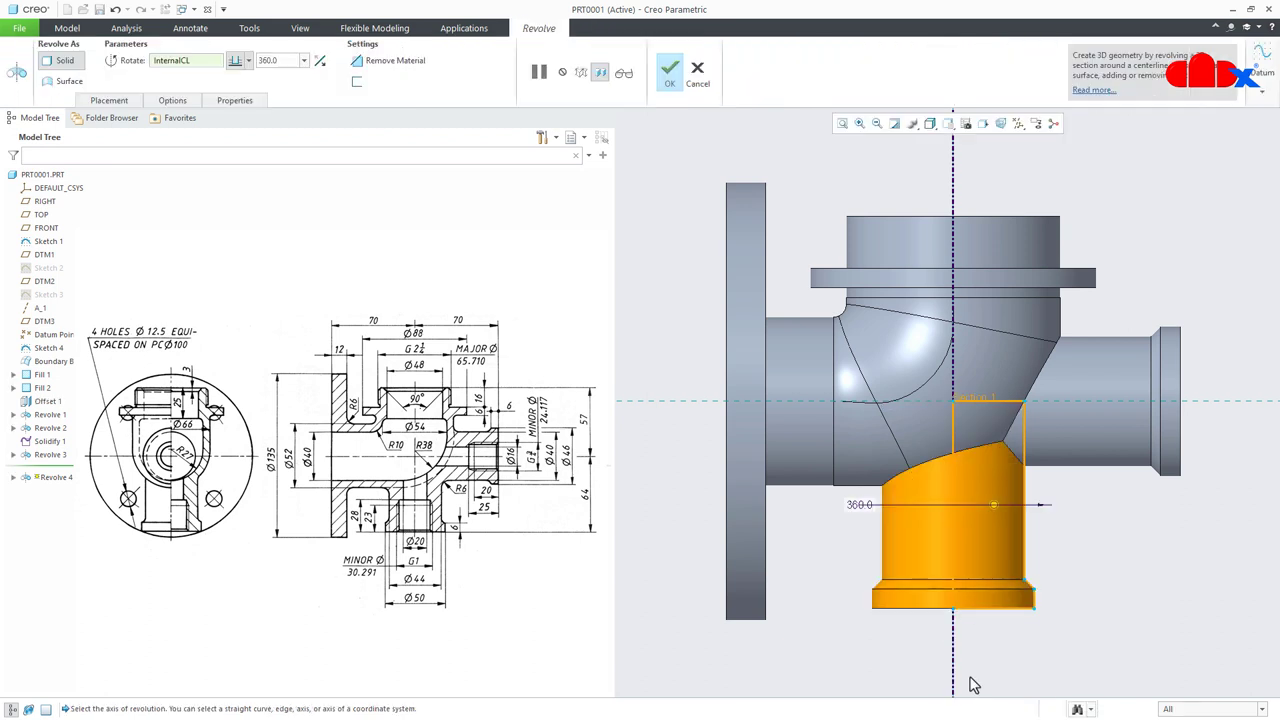
pyautogui.middleClick(1106, 626)
pyautogui.click(1107, 627)
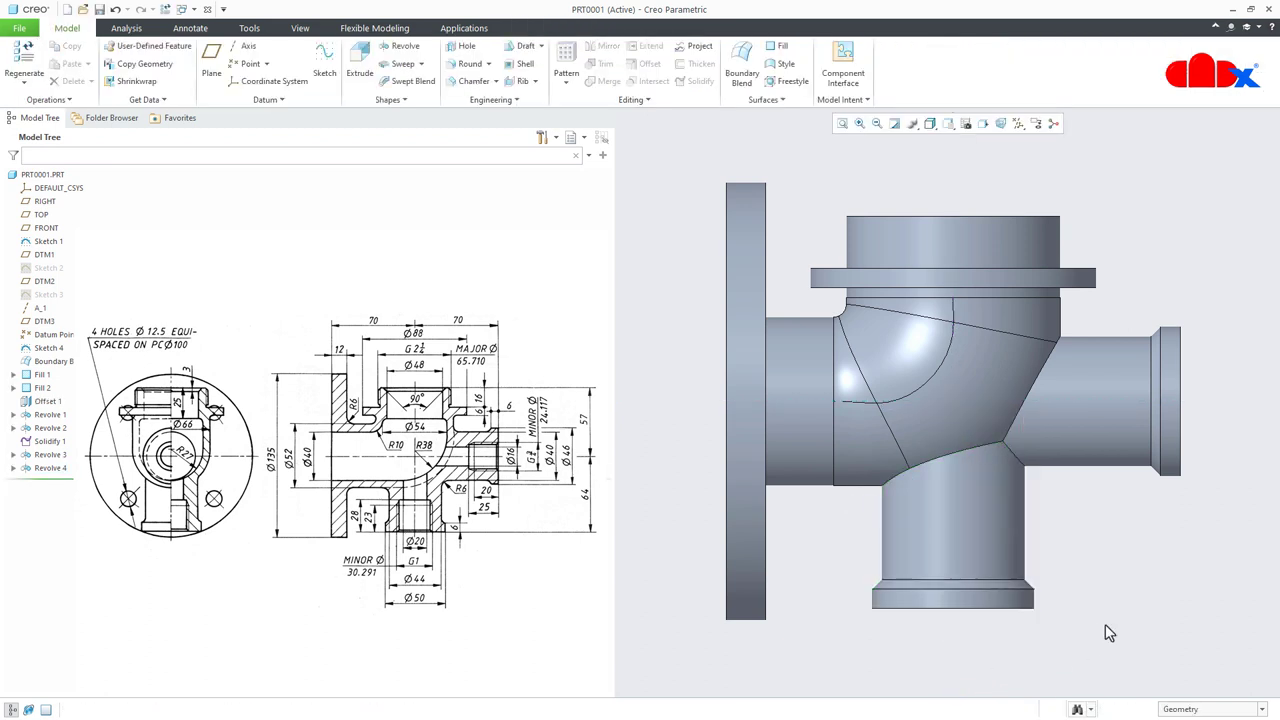
# Create a cross-section through the FRONT plane, renamed from XSEC0001 to A.
pyautogui.hotkey('ctrl', 'd')
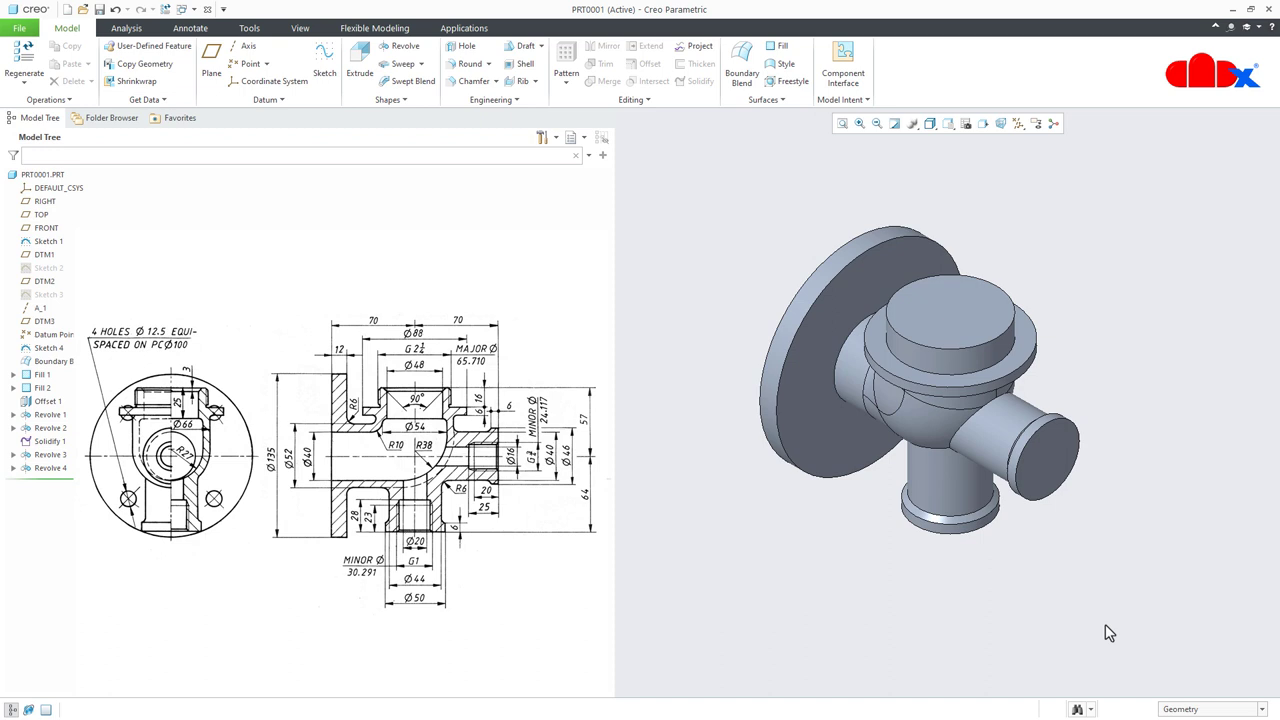
pyautogui.click(300, 28)
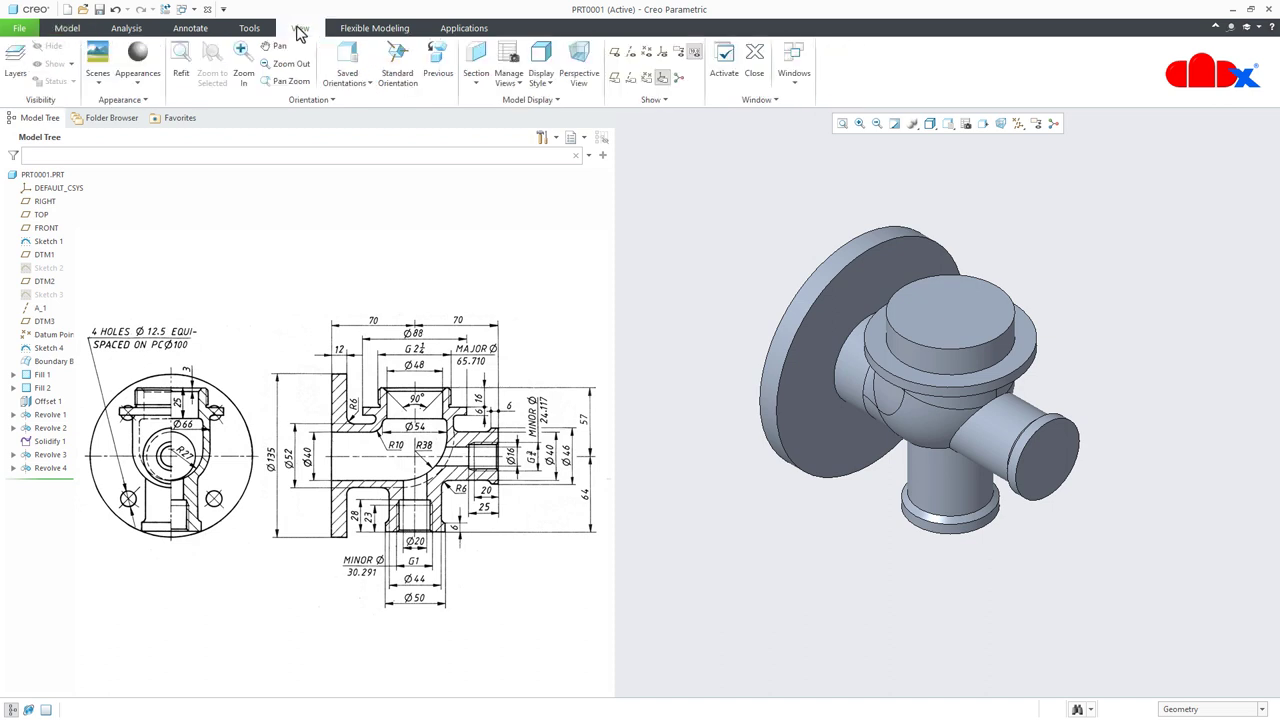
pyautogui.click(476, 62)
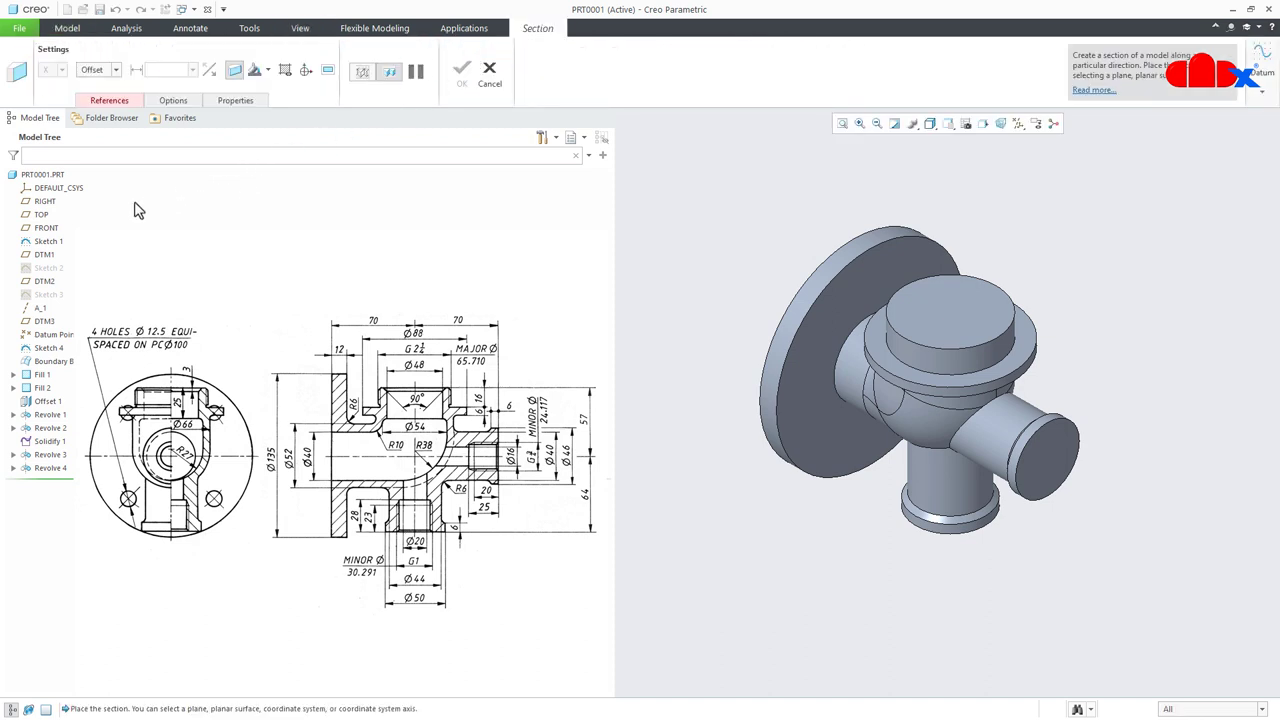
pyautogui.click(46, 229)
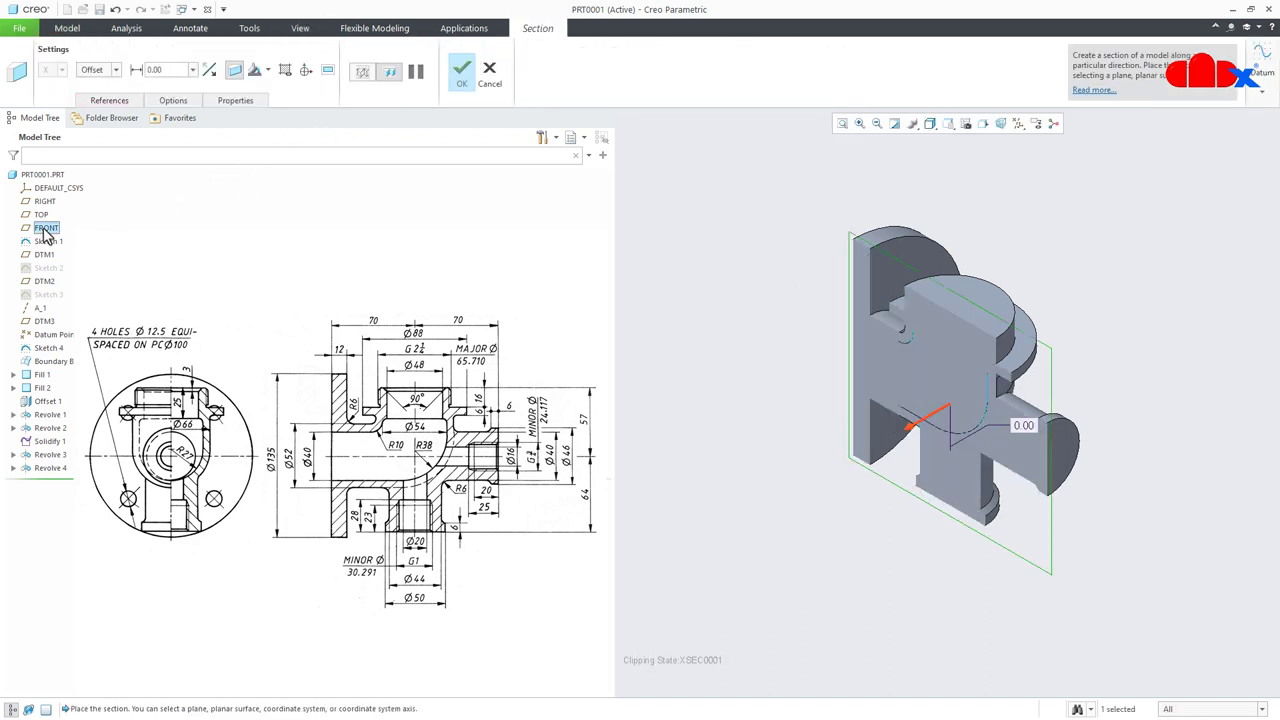
pyautogui.click(233, 101)
pyautogui.moveTo(283, 134); pyautogui.dragTo(240, 140)
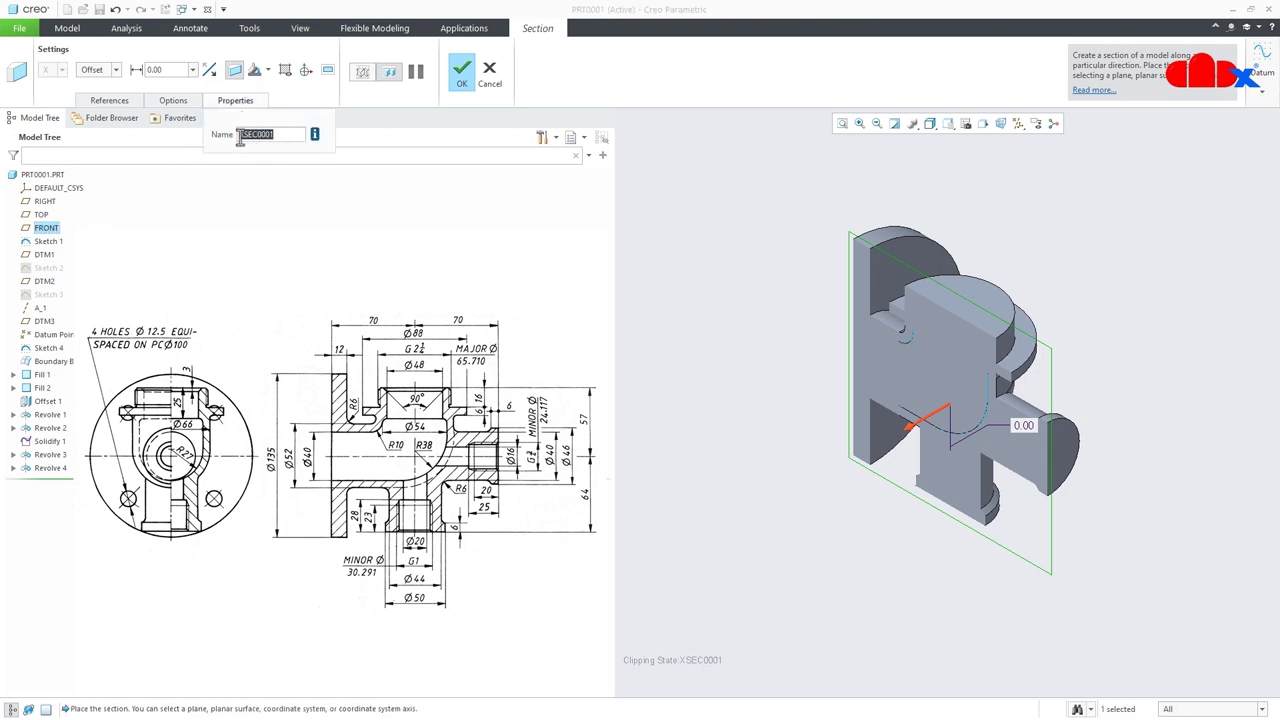
pyautogui.write('a')
pyautogui.click(461, 72)
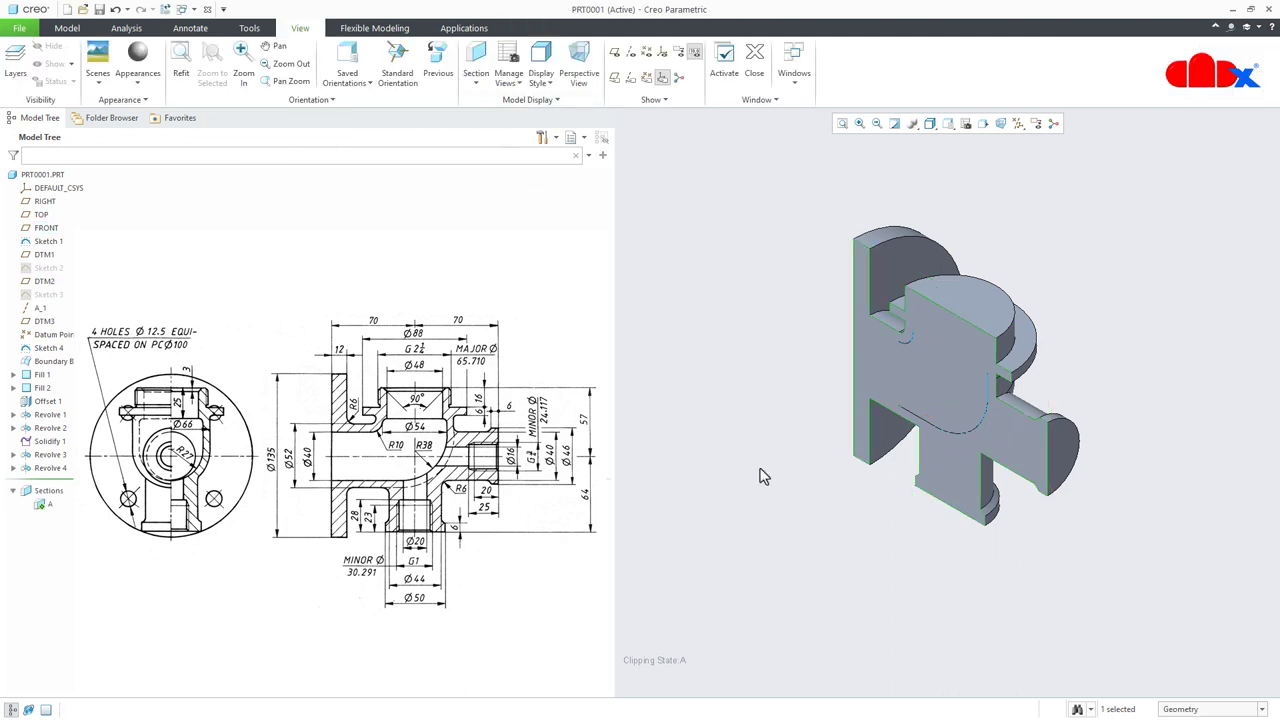
# Orbit and zoom the sectioned model to inspect the cut face and internal blend surface.
pyautogui.moveTo(836, 557); pyautogui.dragTo(996, 428, button='middle')
pyautogui.scroll(4, 988, 397)
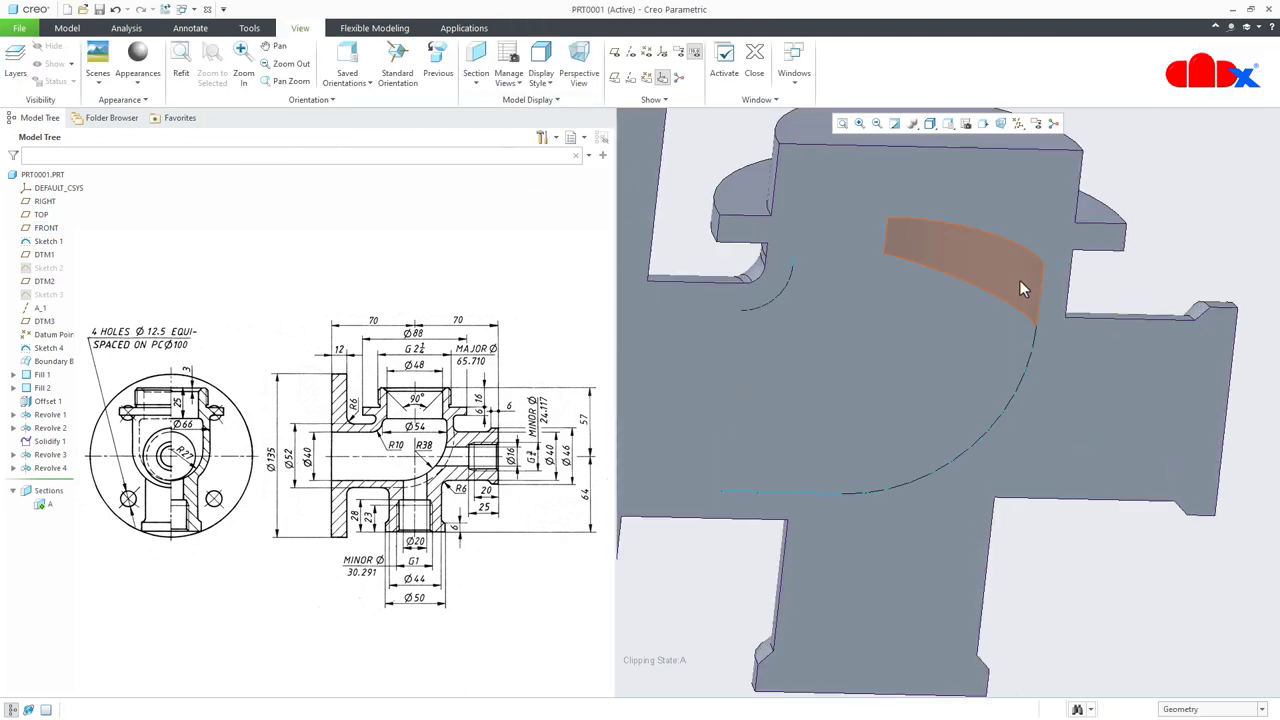
pyautogui.keyDown('shift'); pyautogui.moveTo(873, 268); pyautogui.dragTo(768, 396, button='middle'); pyautogui.keyUp('shift')
pyautogui.scroll(2, 941, 486)
pyautogui.scroll(-8, 942, 485)
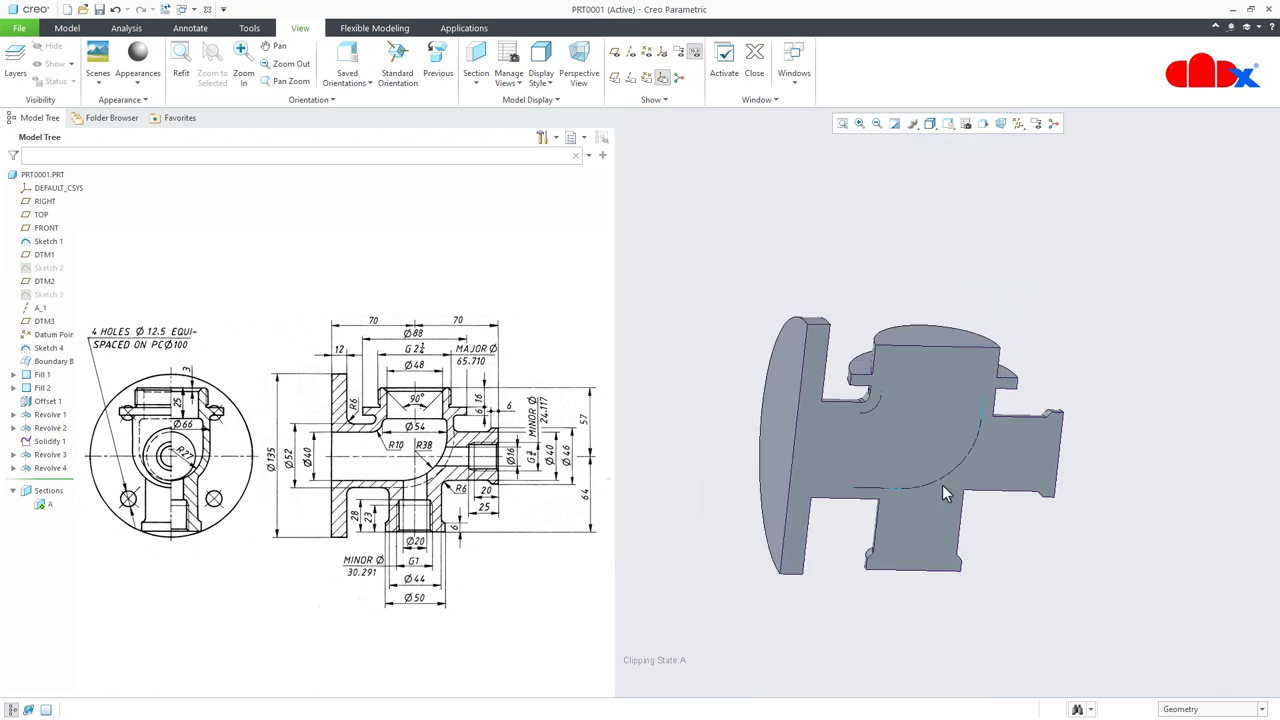
pyautogui.moveTo(942, 485); pyautogui.dragTo(908, 443, button='middle')
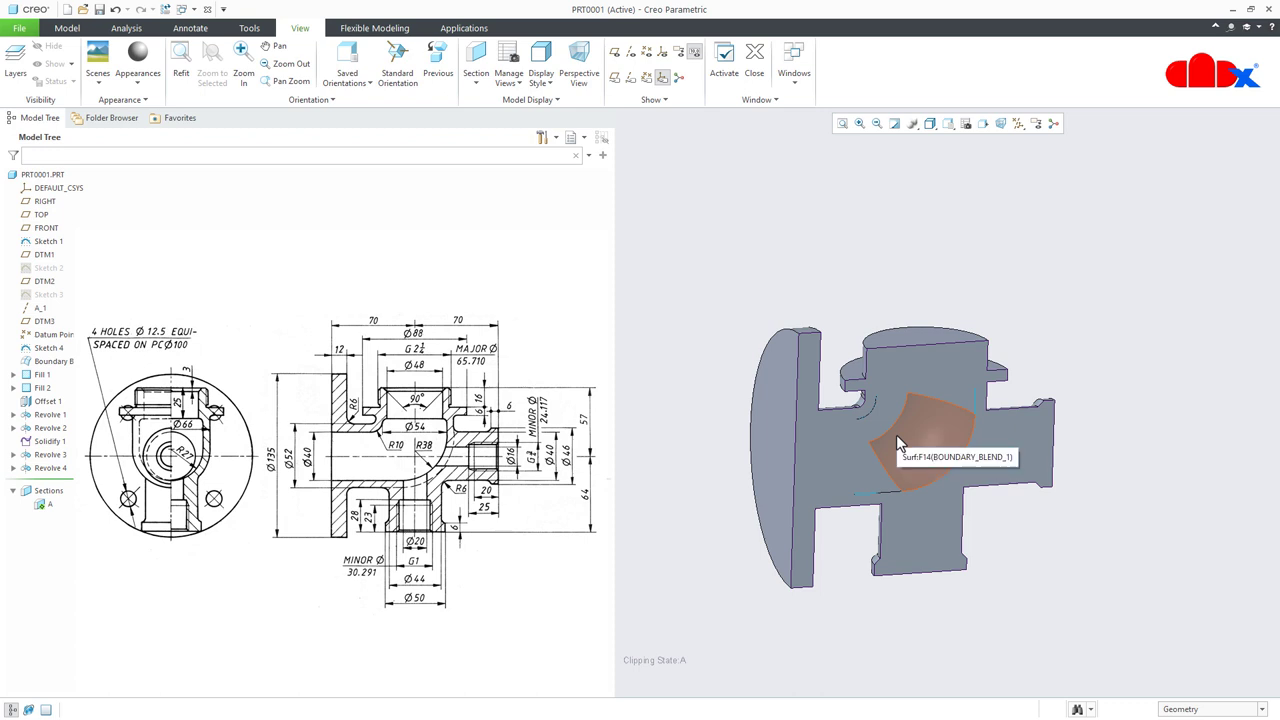
# Merge the Boundary Blend surface with Fill 1 to create Merge 1.
pyautogui.click(67, 28)
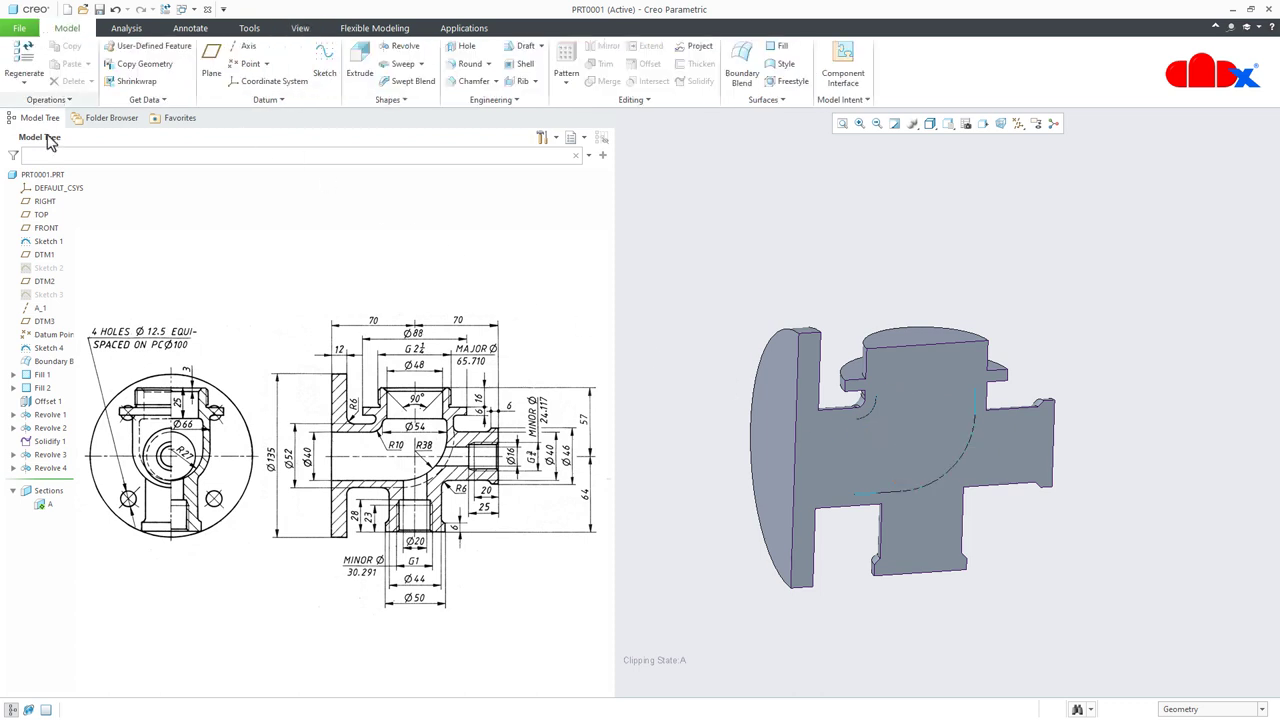
pyautogui.click(50, 361)
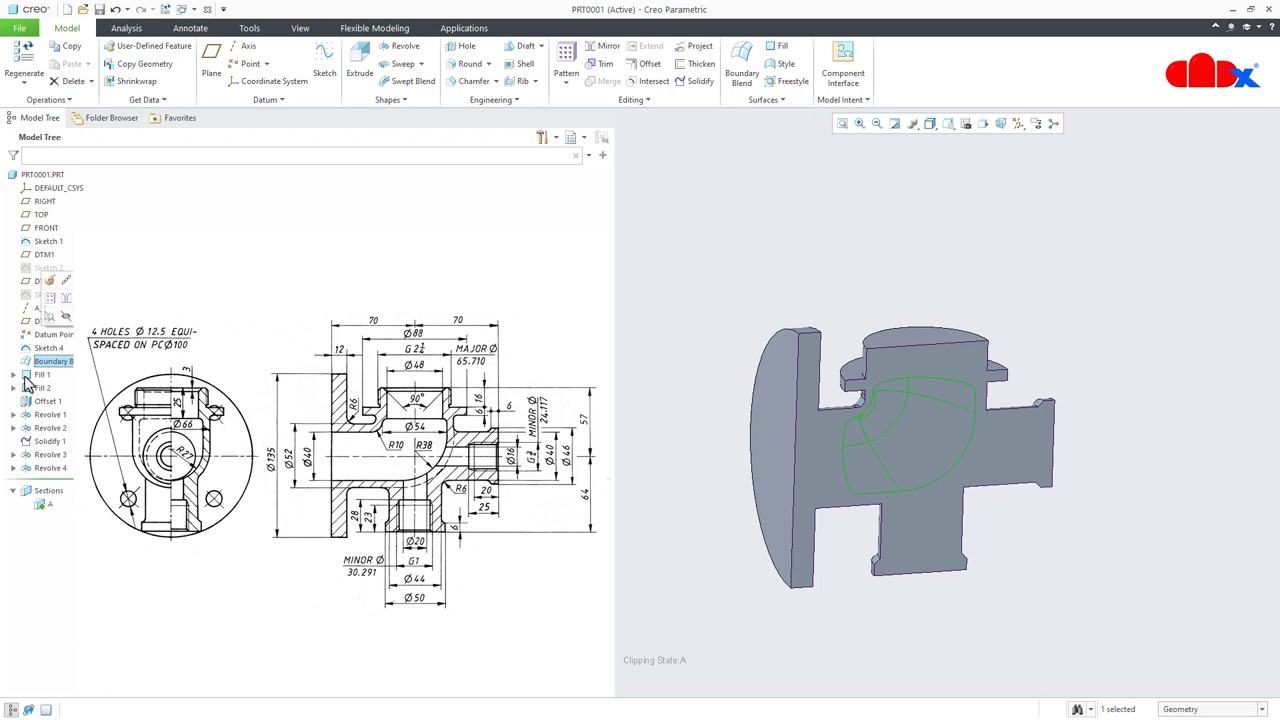
pyautogui.keyDown('ctrl'); pyautogui.click(26, 377); pyautogui.keyUp('ctrl')
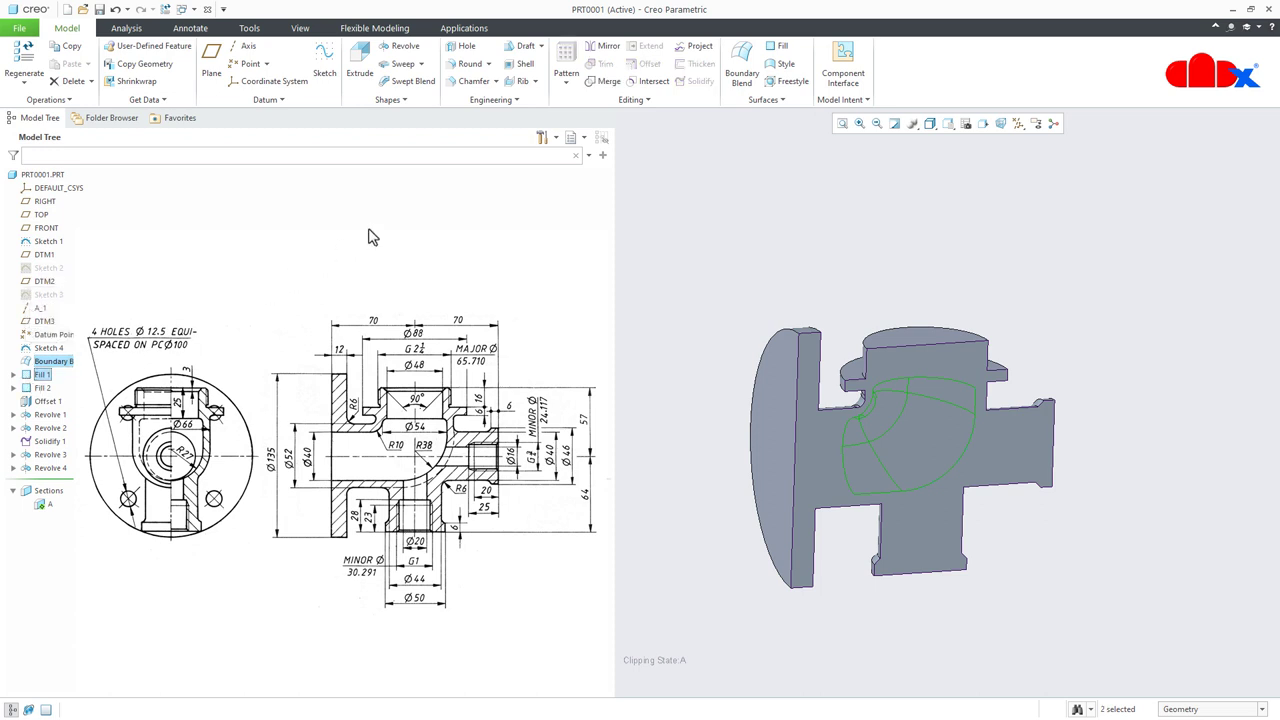
pyautogui.click(604, 81)
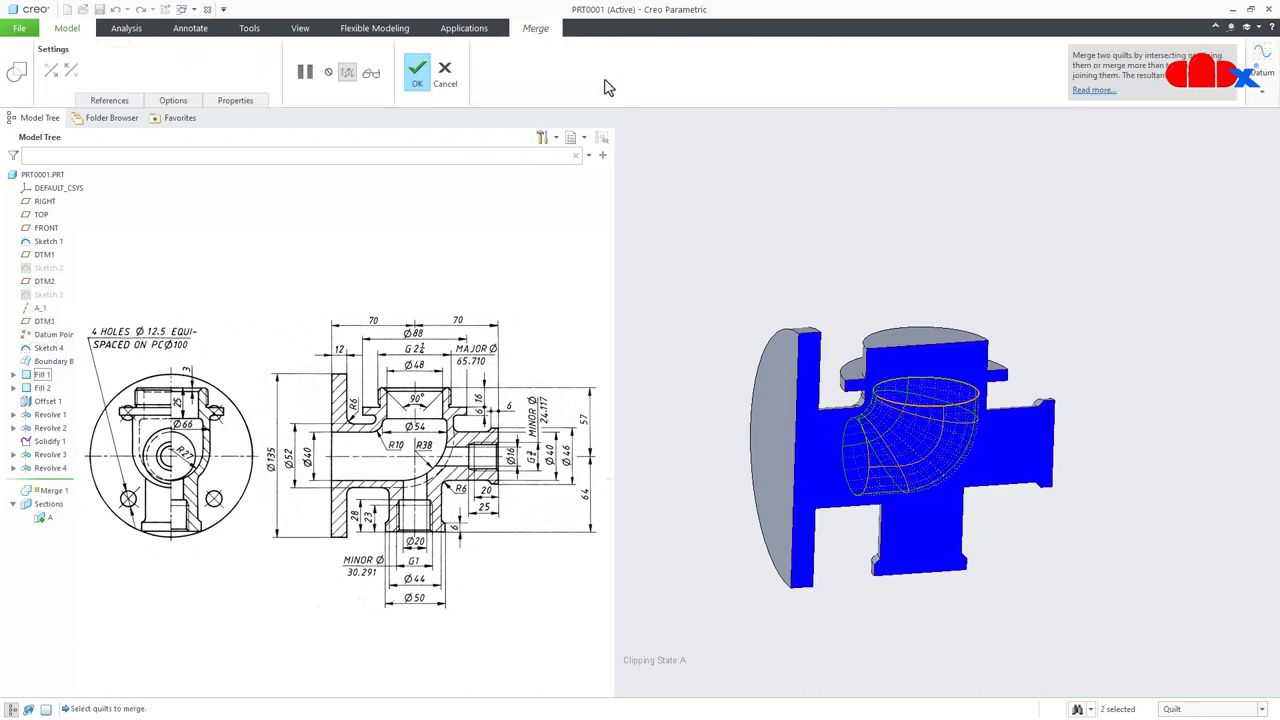
pyautogui.click(417, 78)
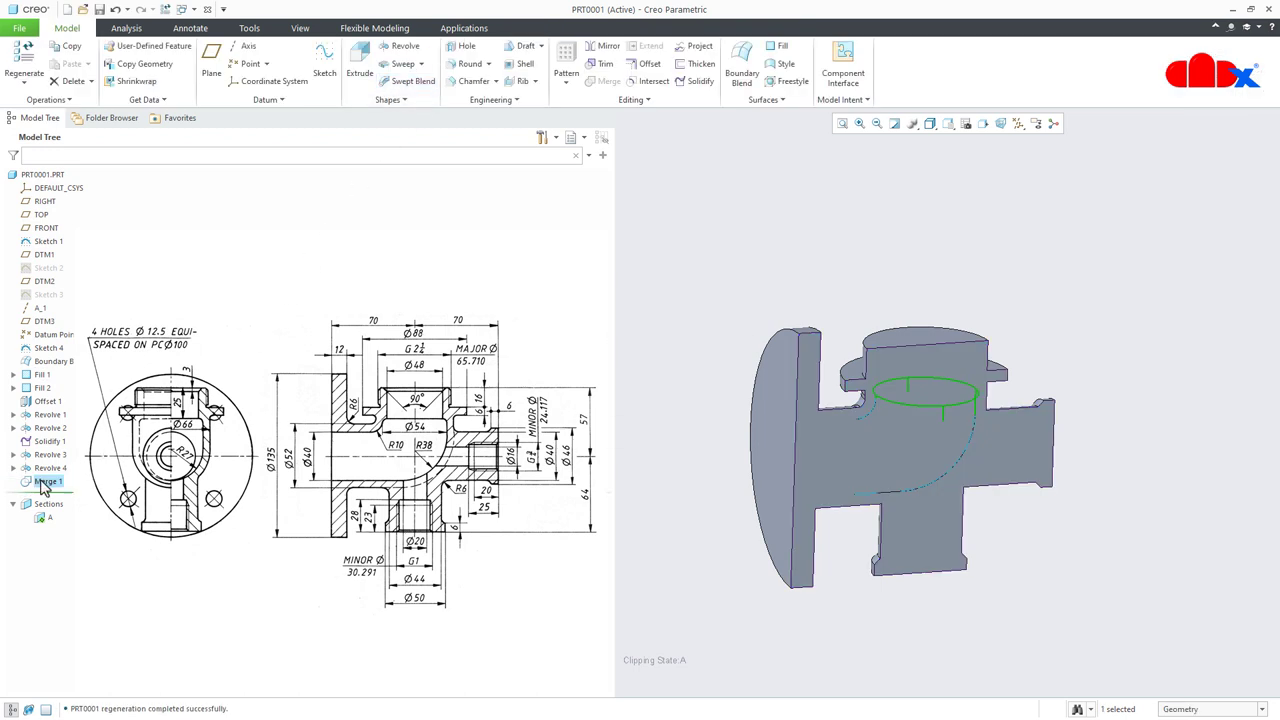
# Merge Merge 1 with Fill 2 to create Merge 2.
pyautogui.keyDown('ctrl'); pyautogui.click(40, 388); pyautogui.keyUp('ctrl')
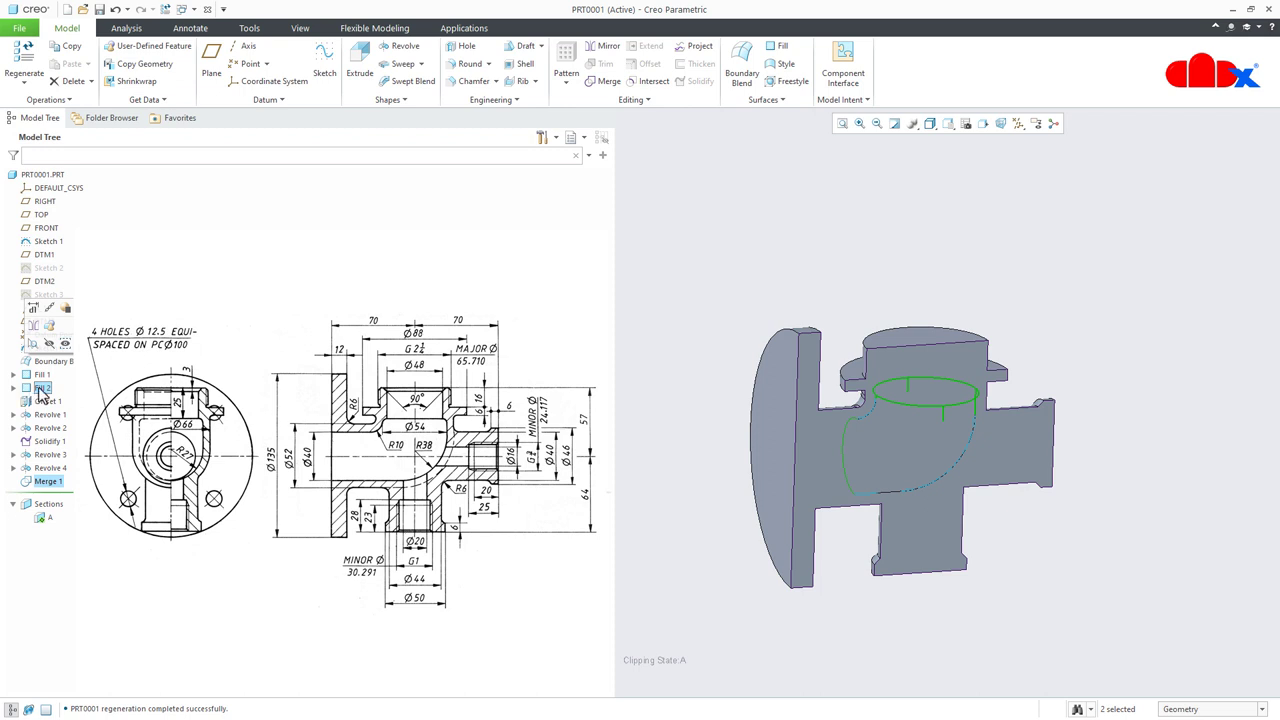
pyautogui.click(600, 84)
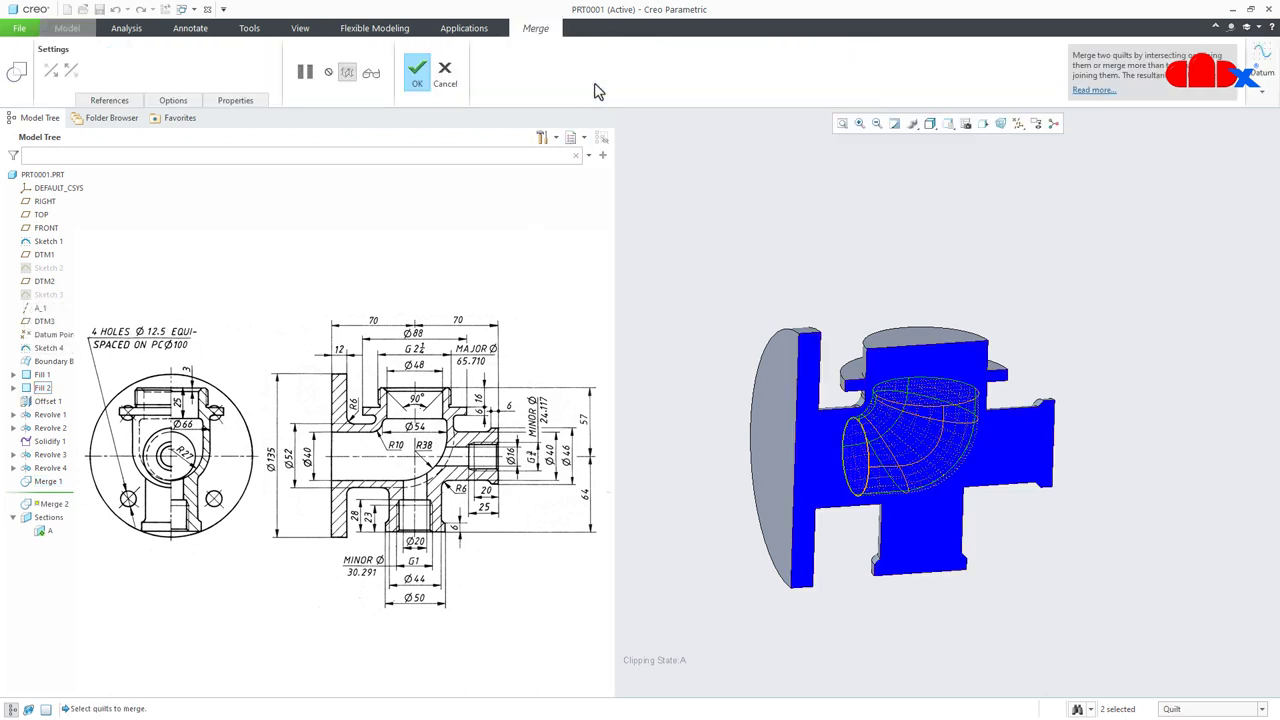
pyautogui.click(418, 80)
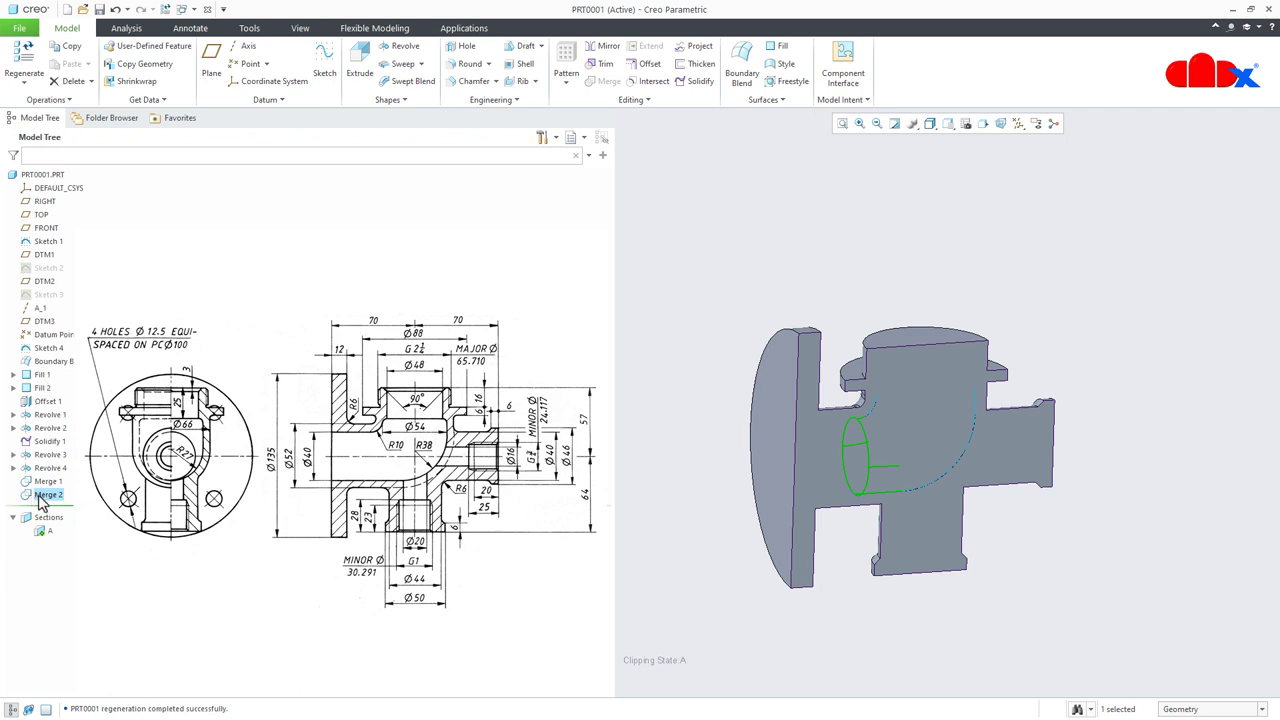
# Solidify the Merge 2 quilt with Remove material, hollowing the elbow passage as Solidify 2.
pyautogui.click(693, 81)
pyautogui.moveTo(808, 292)
pyautogui.mouseDown()
pyautogui.moveTo(786, 280)
pyautogui.moveTo(814, 273)
pyautogui.moveTo(813, 288)
pyautogui.mouseUp()
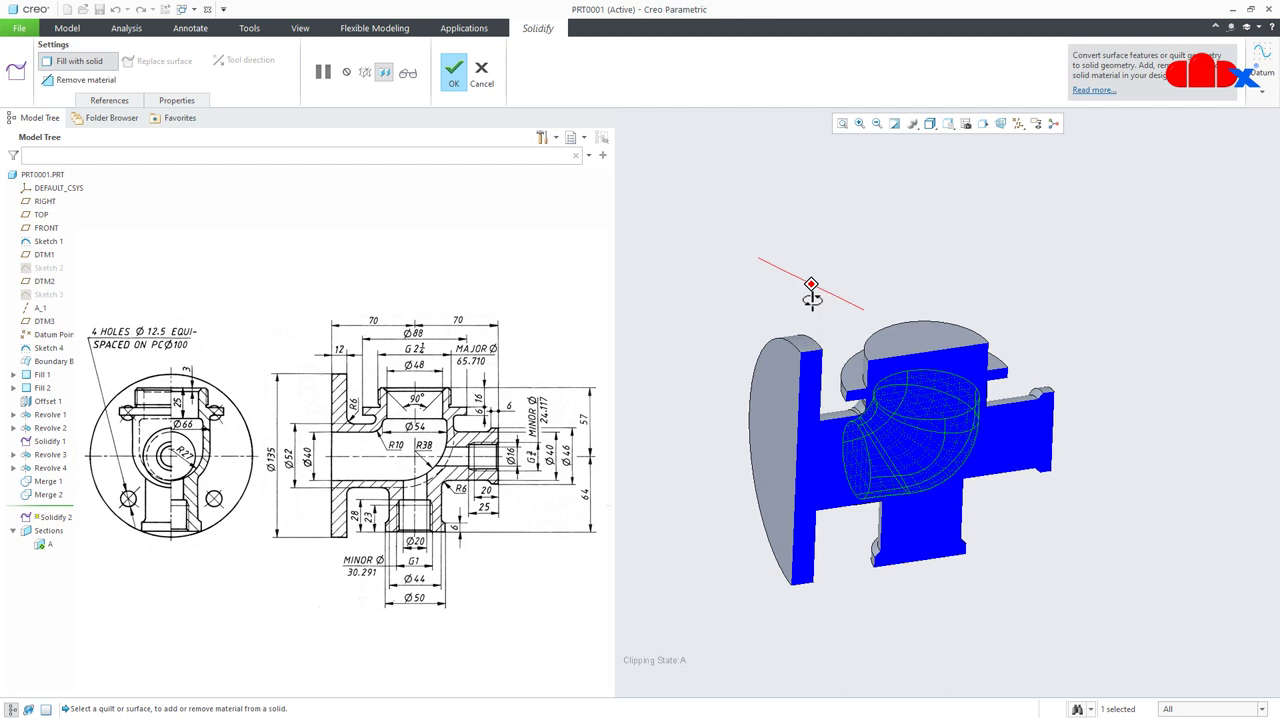
pyautogui.click(86, 81)
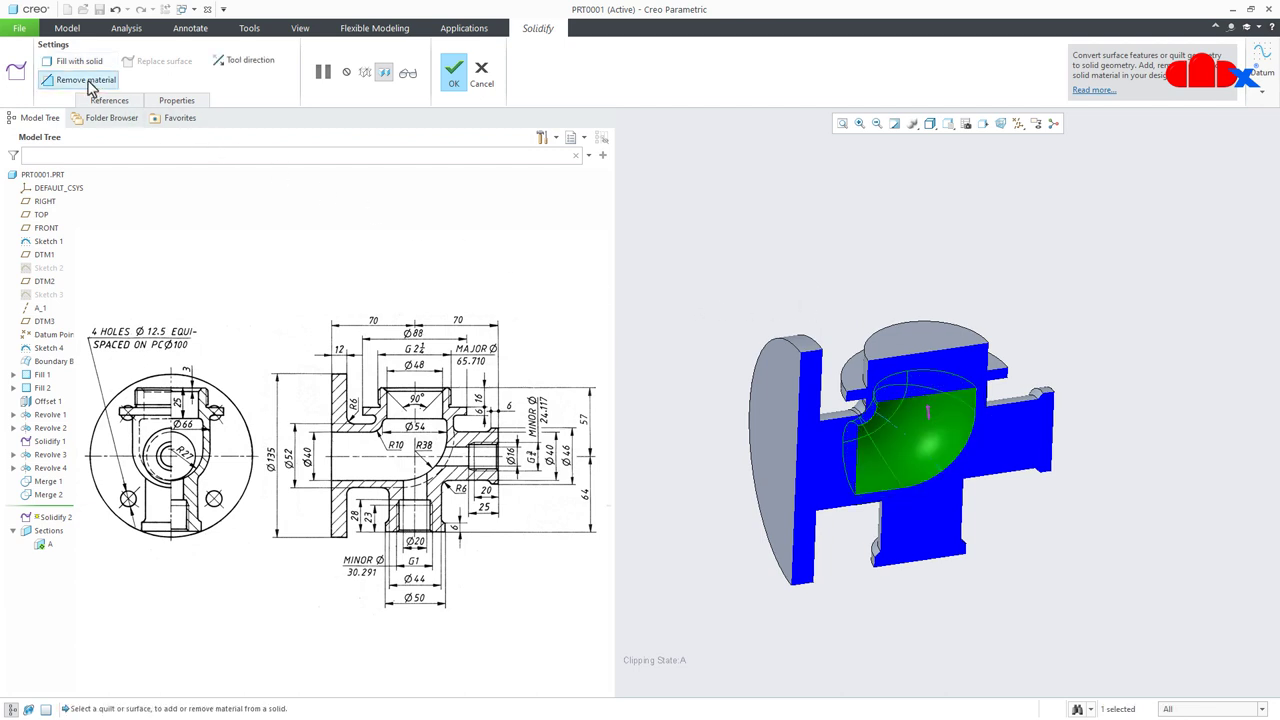
pyautogui.click(453, 84)
pyautogui.click(1000, 542)
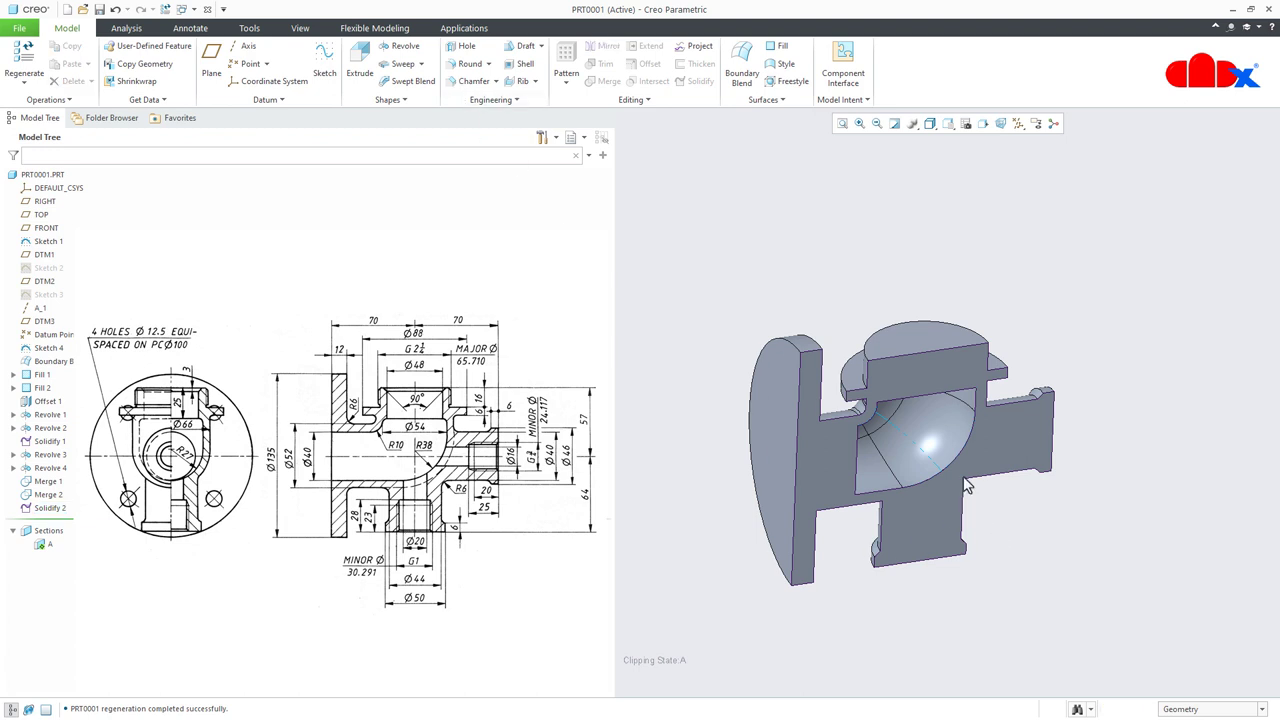
pyautogui.scroll(3, 930, 456)
pyautogui.moveTo(930, 456); pyautogui.dragTo(807, 438, button='middle')
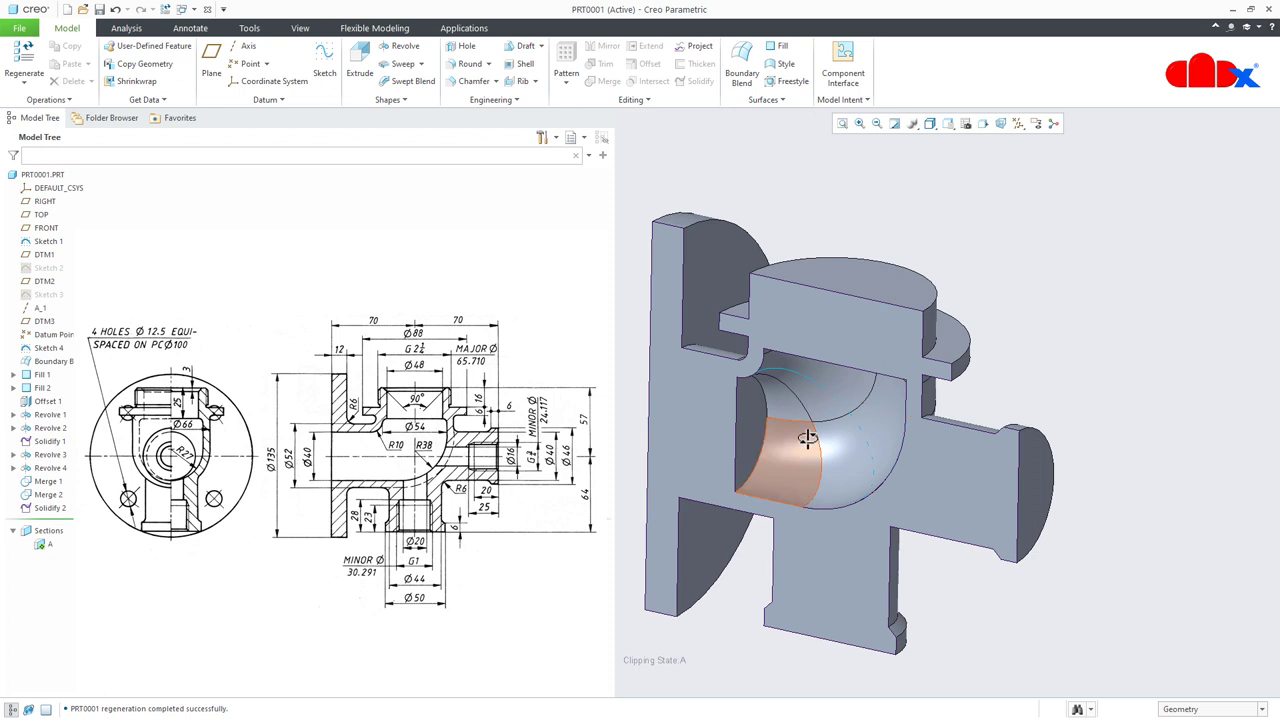
# Sketch an extrusion circle on the cavity's end face, sized to the cavity edge reference.
pyautogui.click(359, 65)
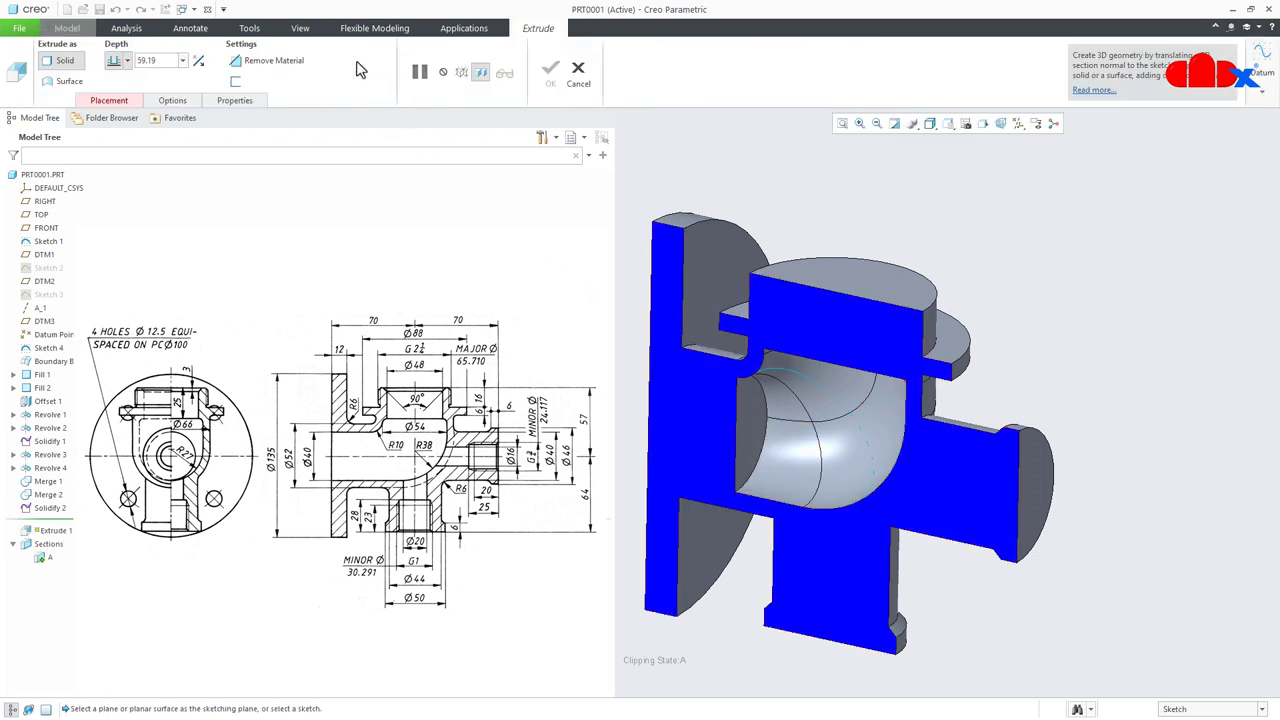
pyautogui.click(757, 442)
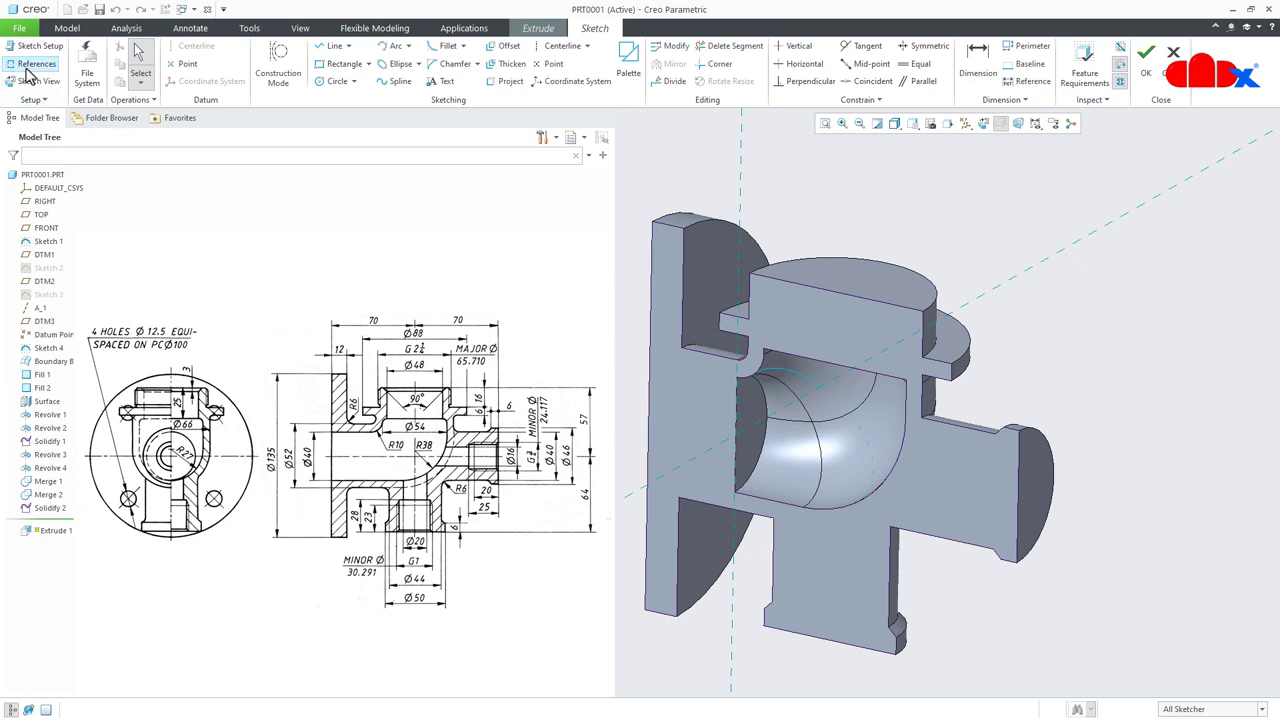
pyautogui.rightClick(759, 470)
pyautogui.click(759, 470)
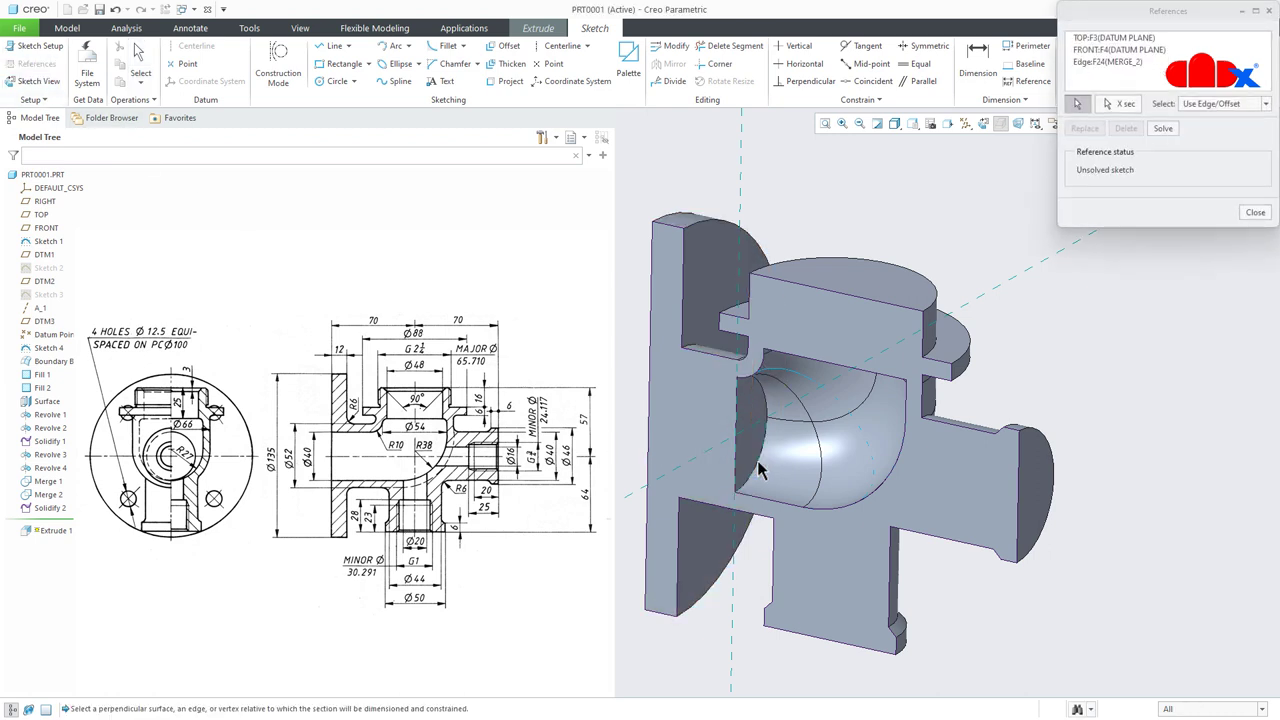
pyautogui.rightClick(759, 470)
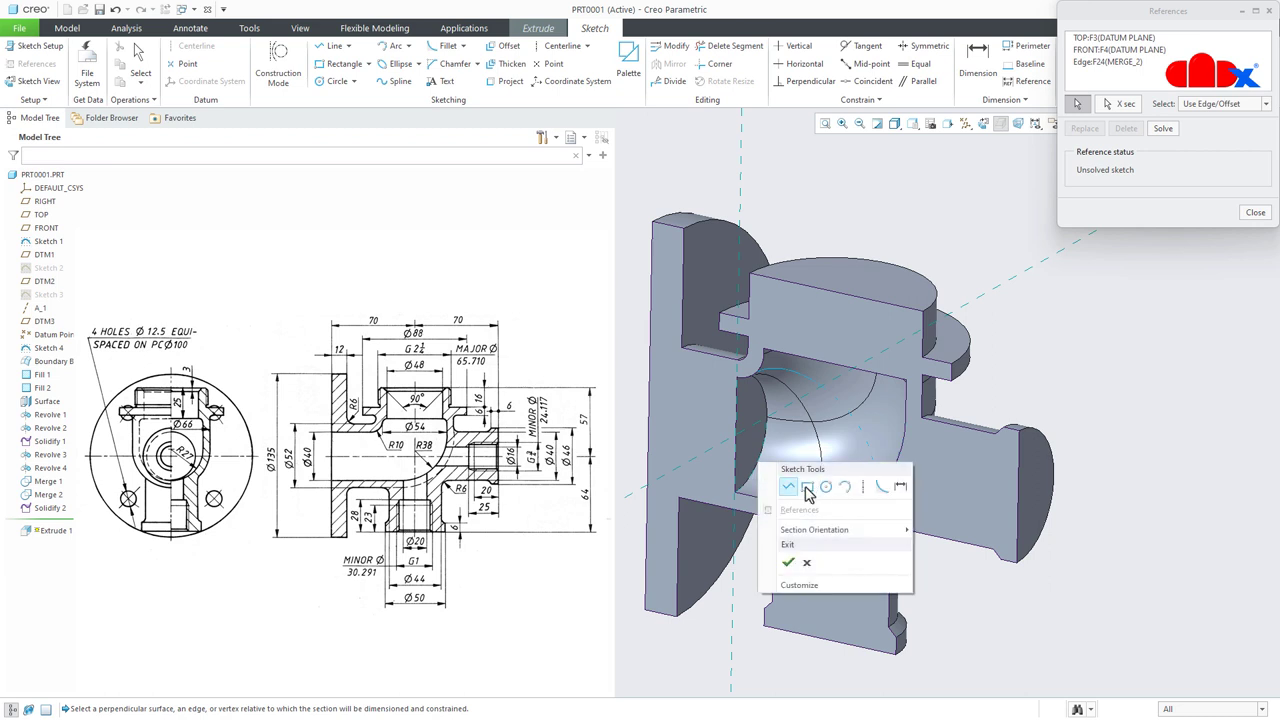
pyautogui.click(826, 494)
pyautogui.click(736, 436)
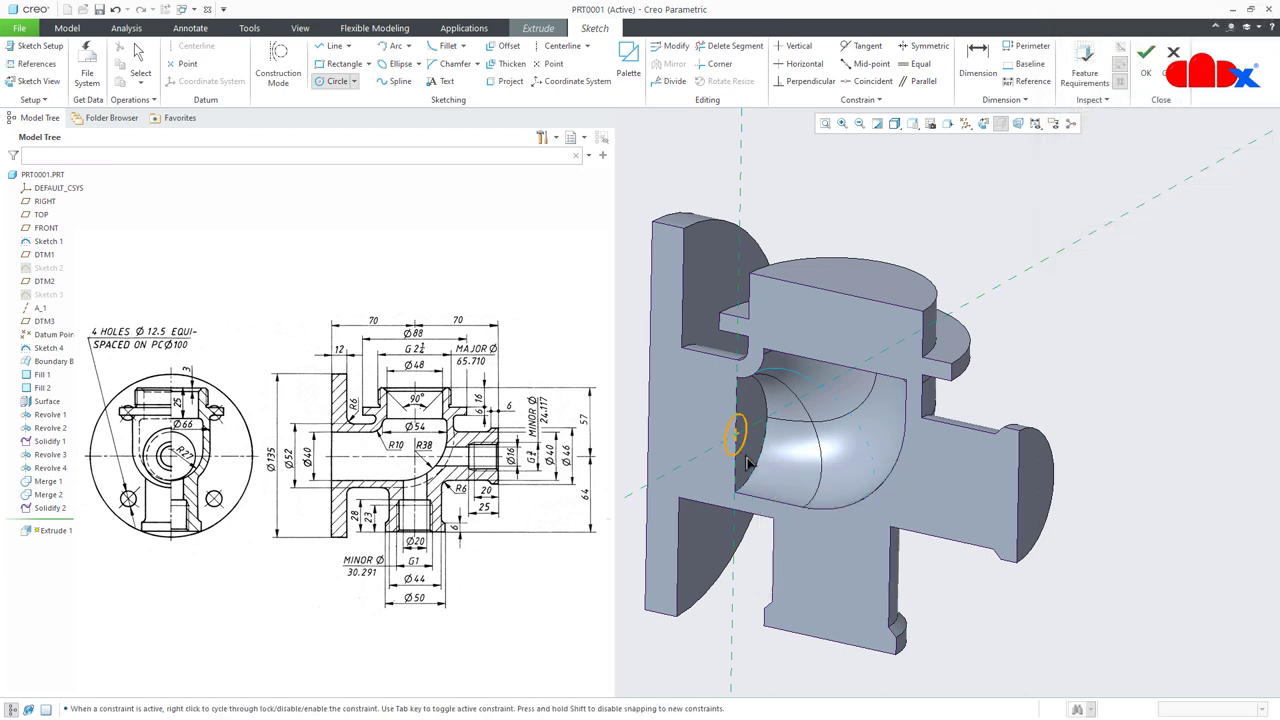
pyautogui.click(784, 484)
pyautogui.middleClick(810, 490)
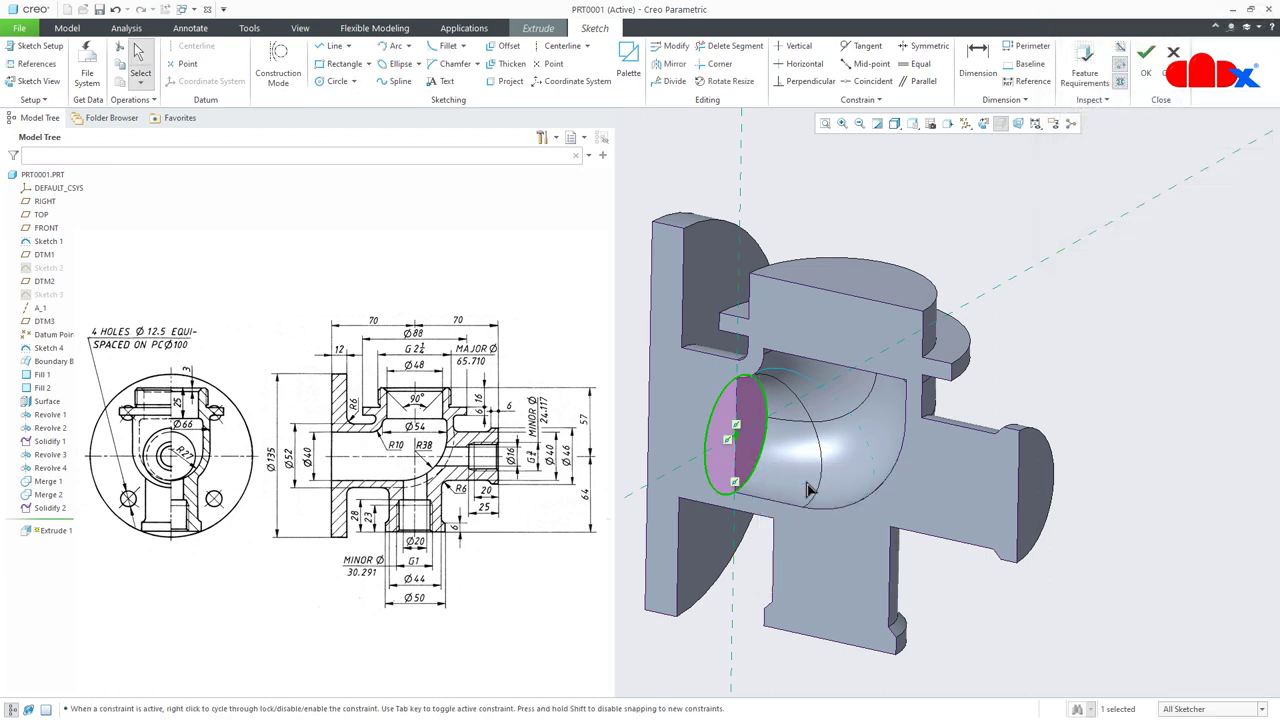
pyautogui.rightClick(810, 490)
pyautogui.click(843, 638)
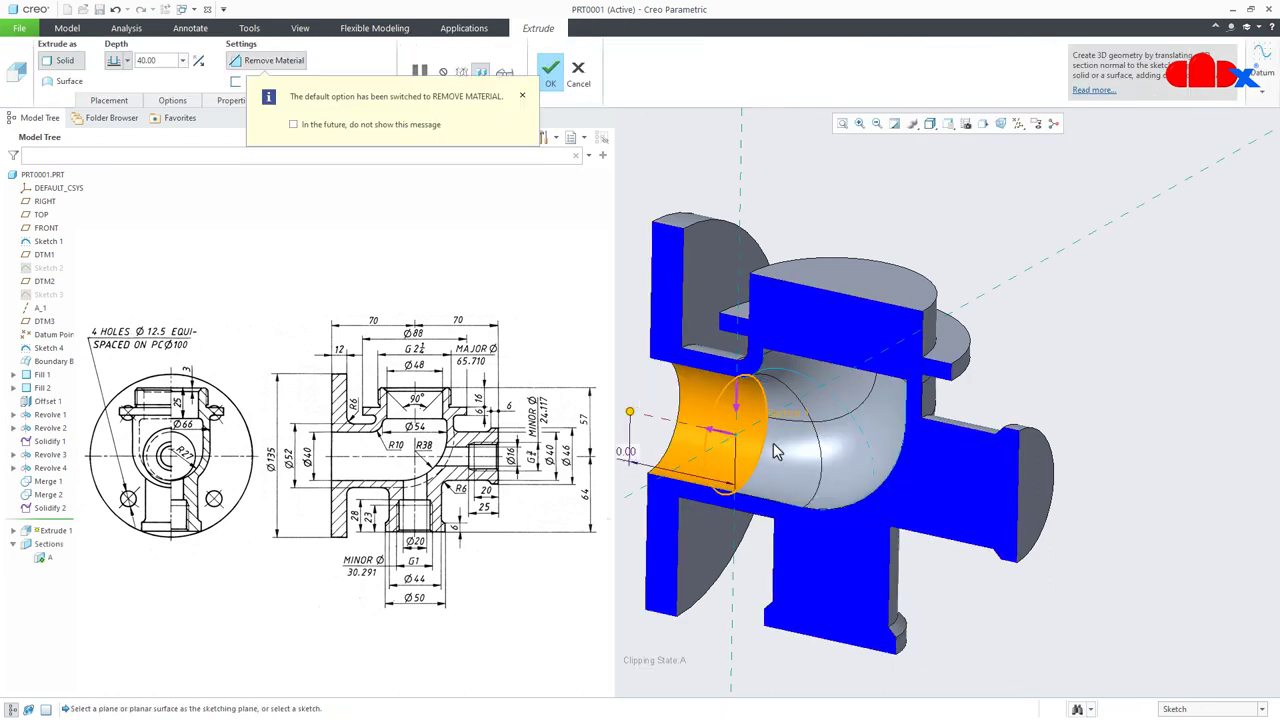
# Cut the extrusion through all material through the left branch, creating Extrude 1.
pyautogui.click(126, 60)
pyautogui.click(121, 124)
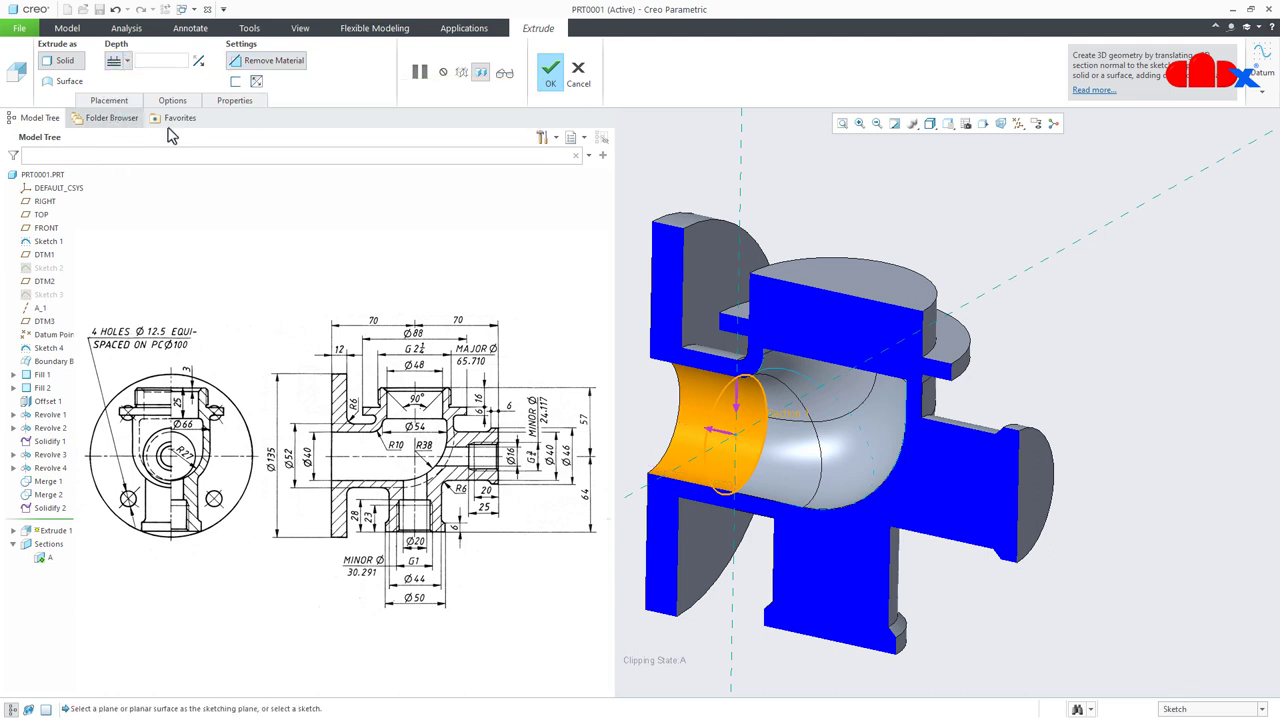
pyautogui.click(550, 72)
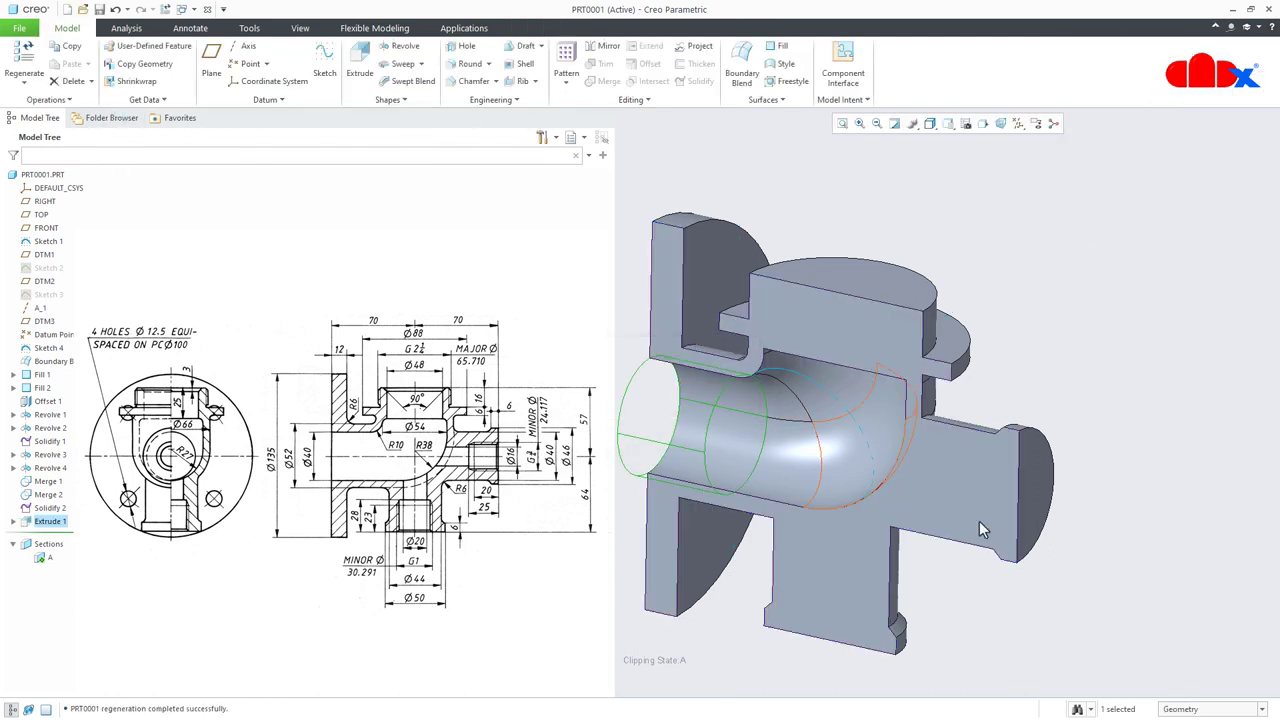
pyautogui.click(1056, 597)
# Sketch a Ø48 circle on the top branch's flat inner face for a new extrusion.
pyautogui.moveTo(862, 359); pyautogui.dragTo(883, 306, button='middle')
pyautogui.click(357, 70)
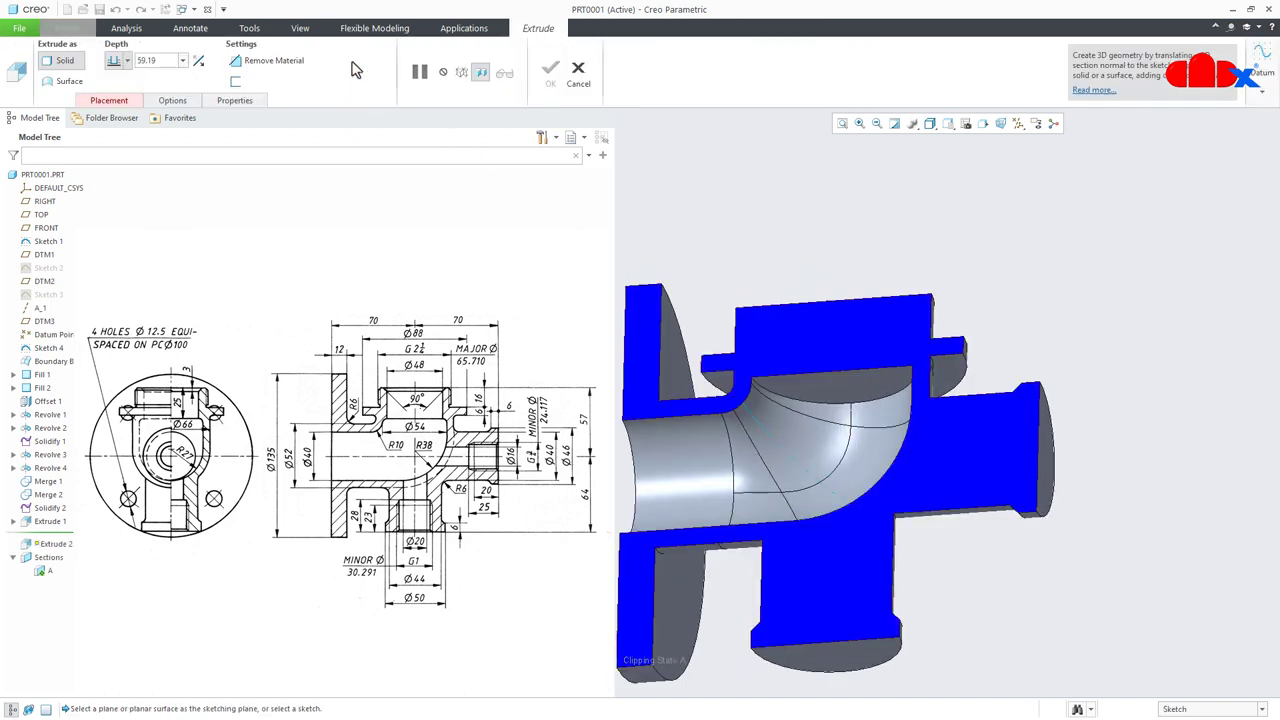
pyautogui.click(808, 396)
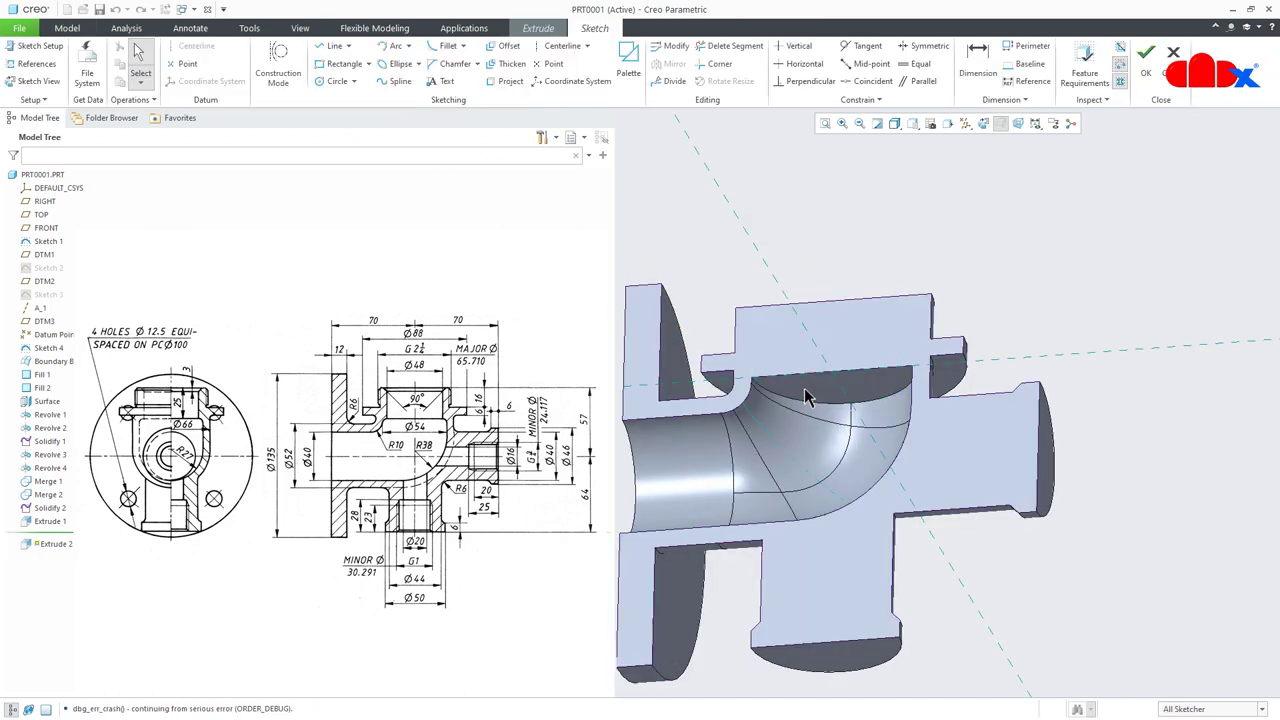
pyautogui.rightClick(804, 388)
pyautogui.click(871, 414)
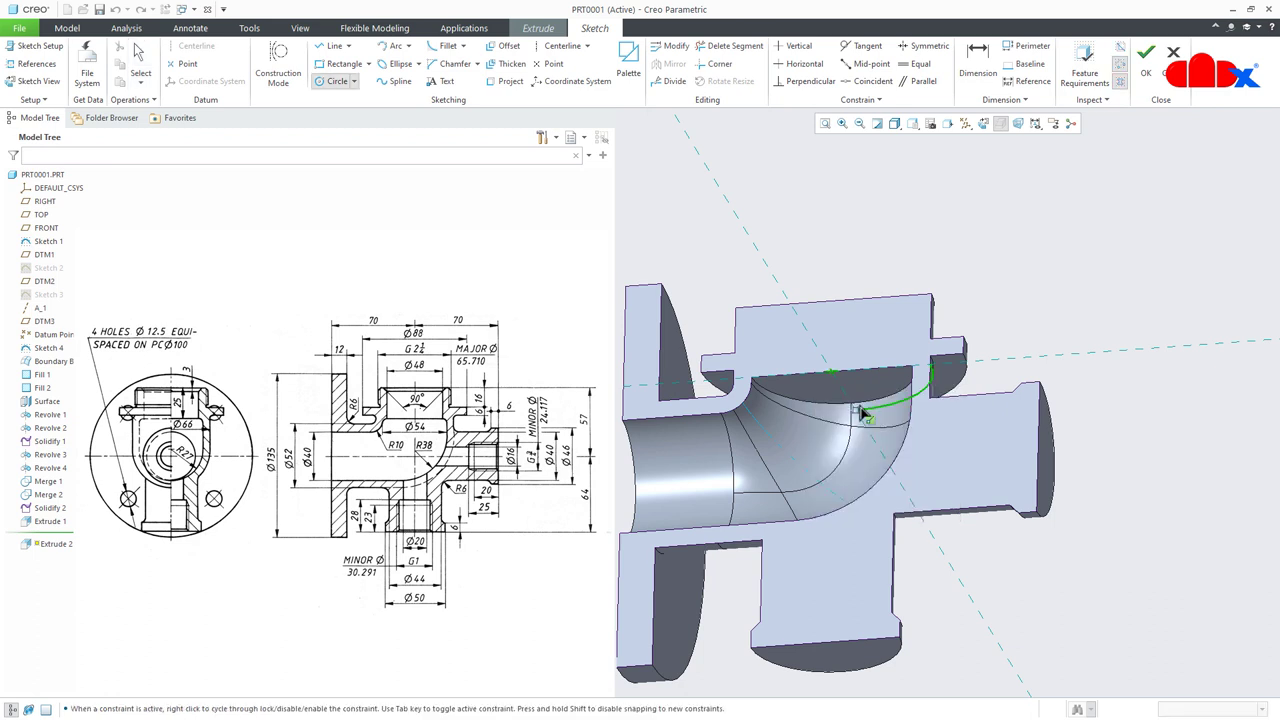
pyautogui.click(831, 373)
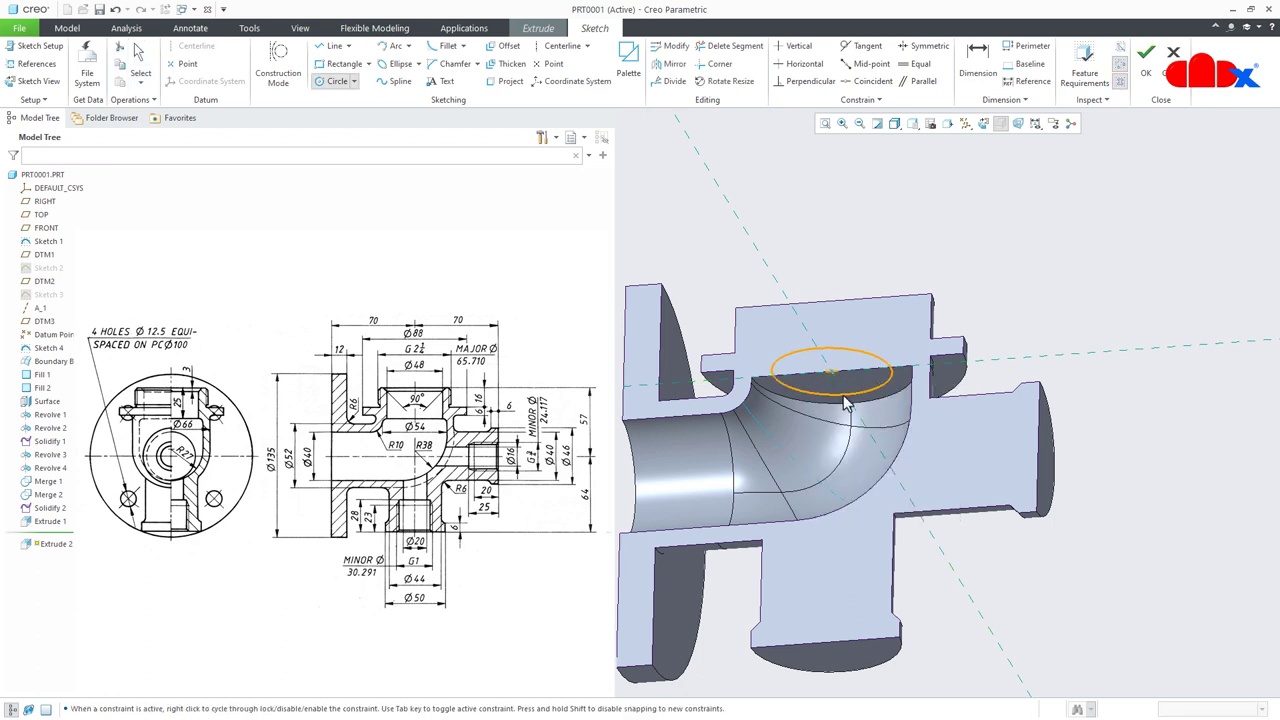
pyautogui.click(850, 420)
pyautogui.middleClick(850, 420)
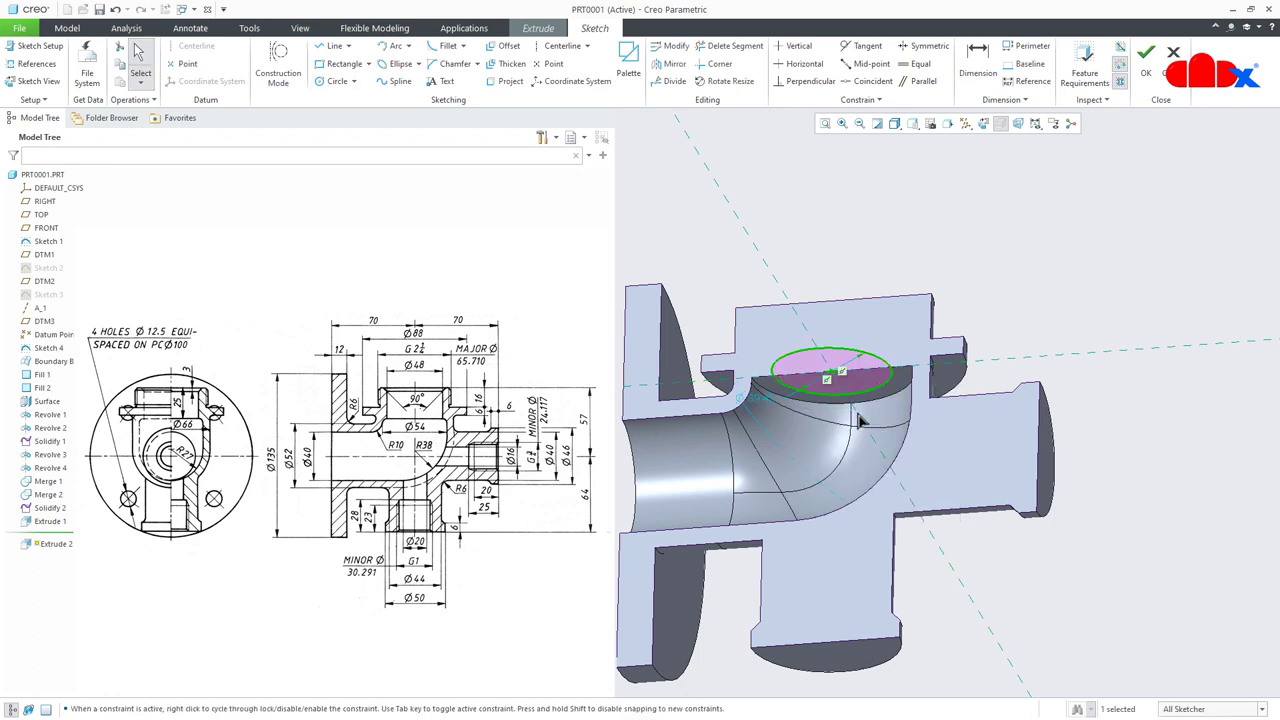
pyautogui.click(757, 400)
pyautogui.write('48')
pyautogui.press('Return')
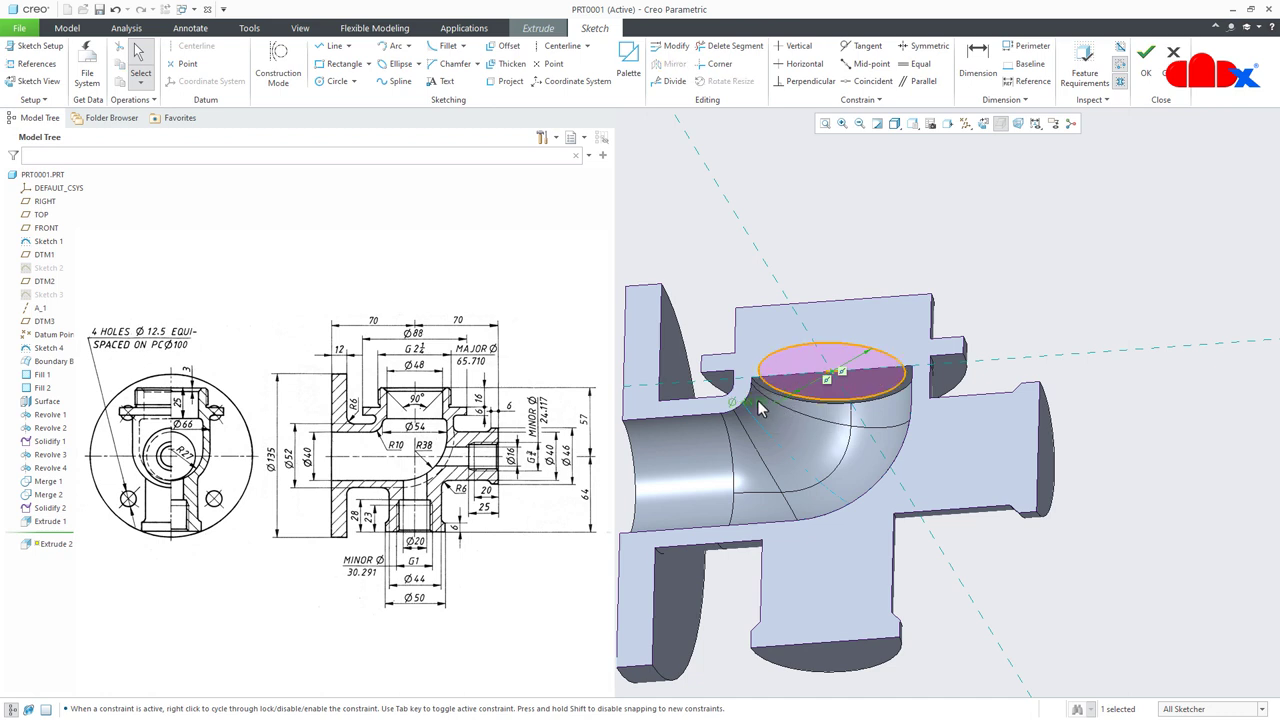
# Accept the sketch and cut it through all material as Extrude 2.
pyautogui.rightClick(757, 400)
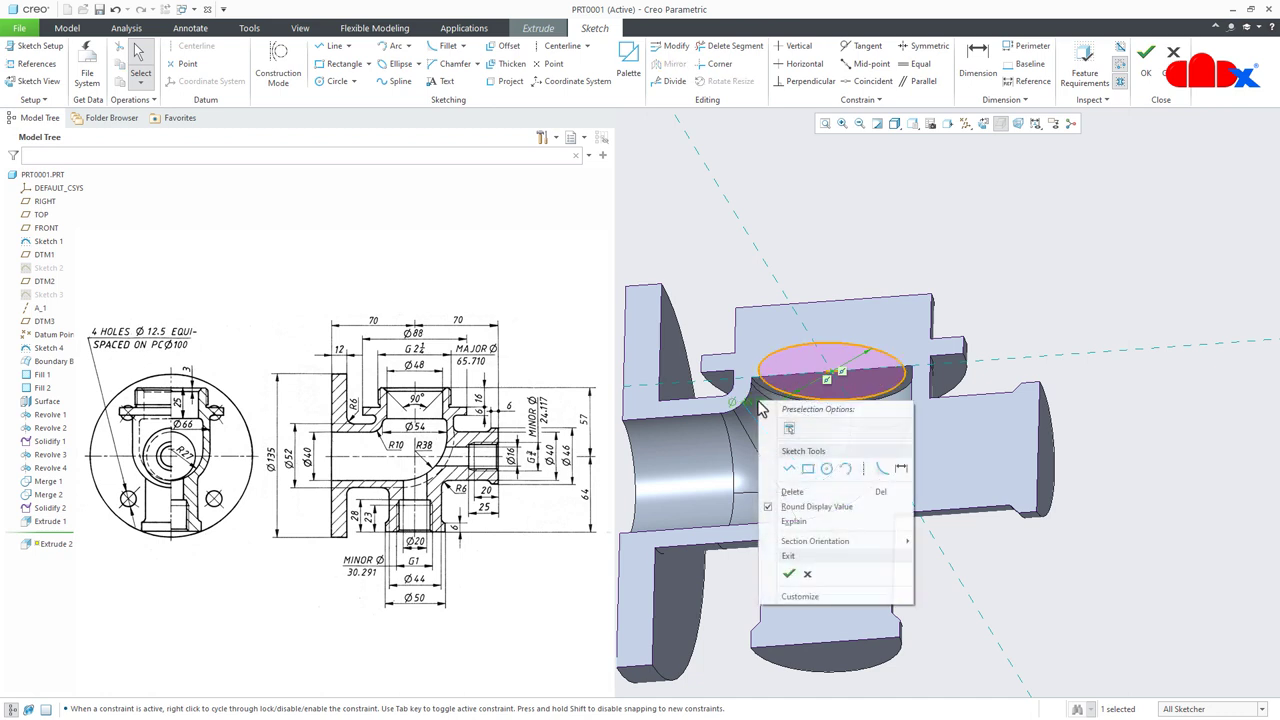
pyautogui.click(789, 573)
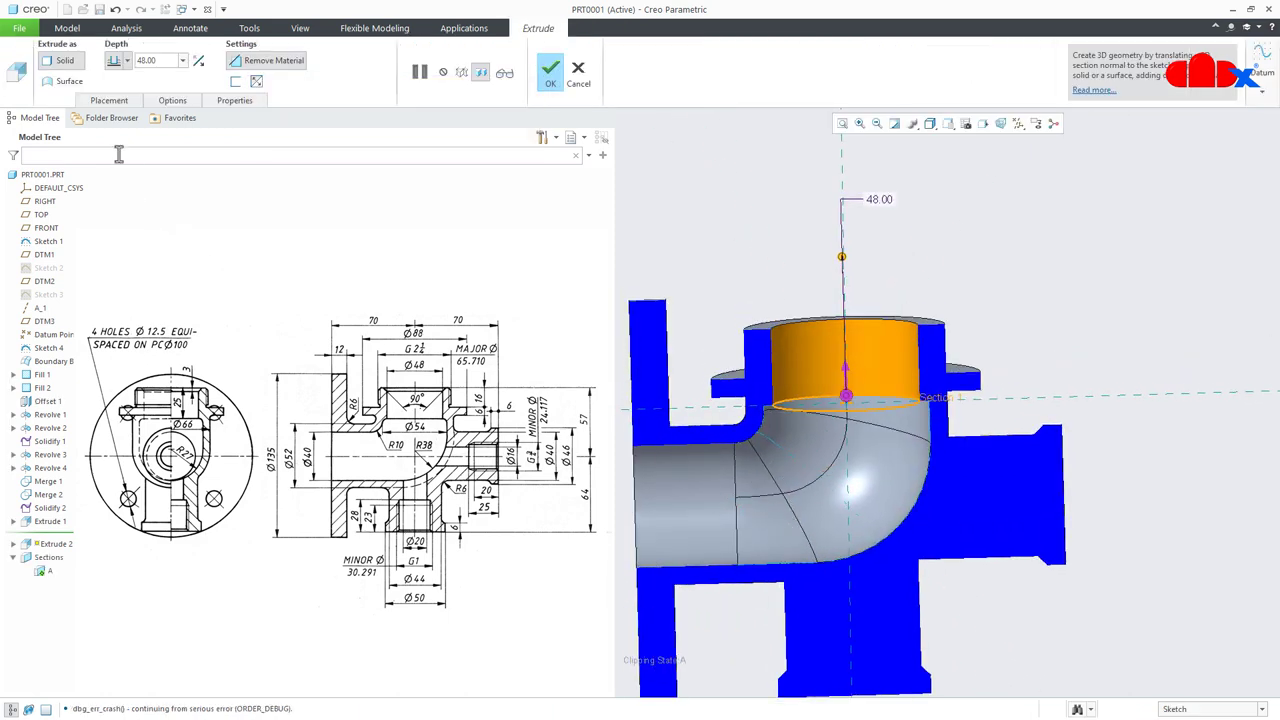
pyautogui.click(127, 62)
pyautogui.click(117, 127)
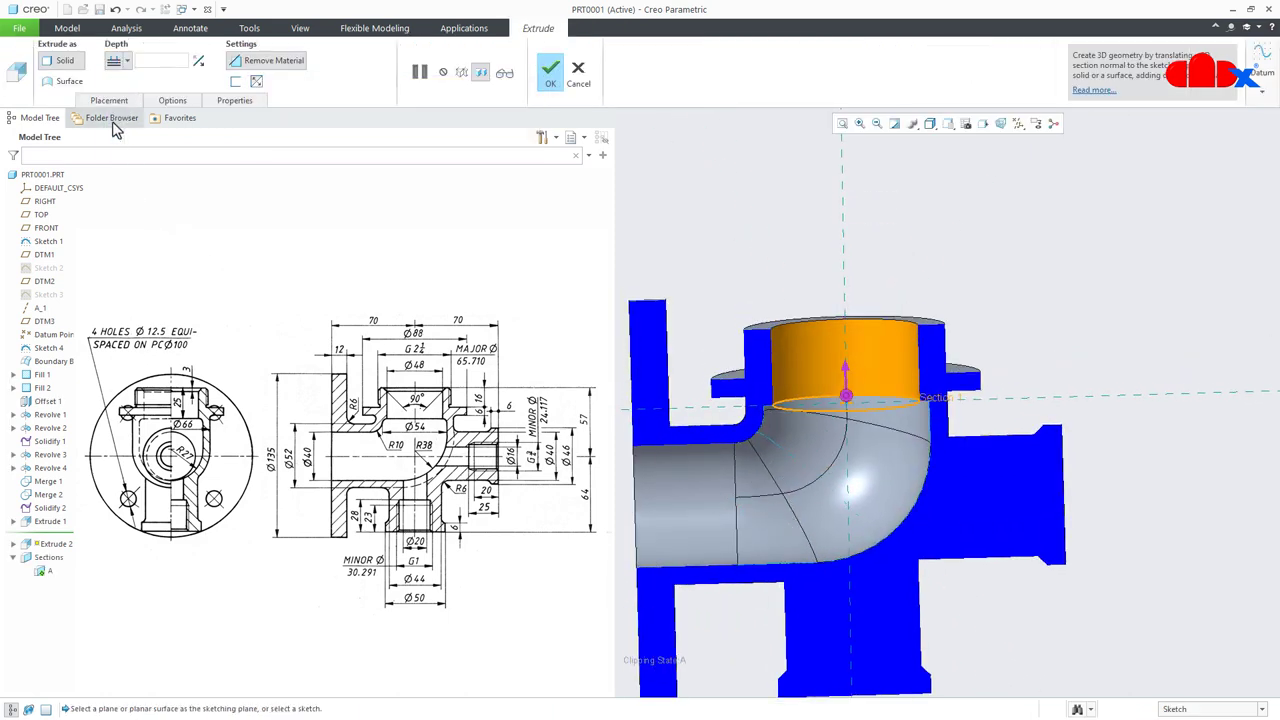
pyautogui.click(550, 73)
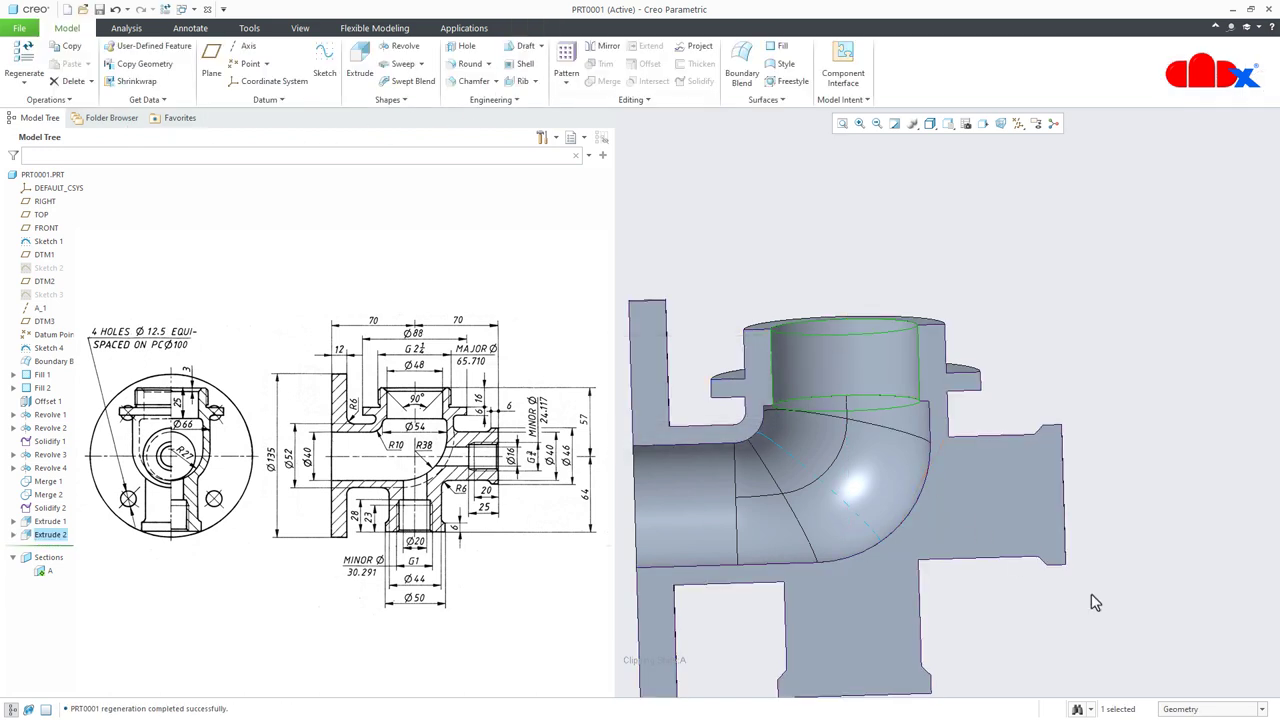
# Return to the default view, then view the part straight on to section A.
pyautogui.hotkey('ctrl', 'd')
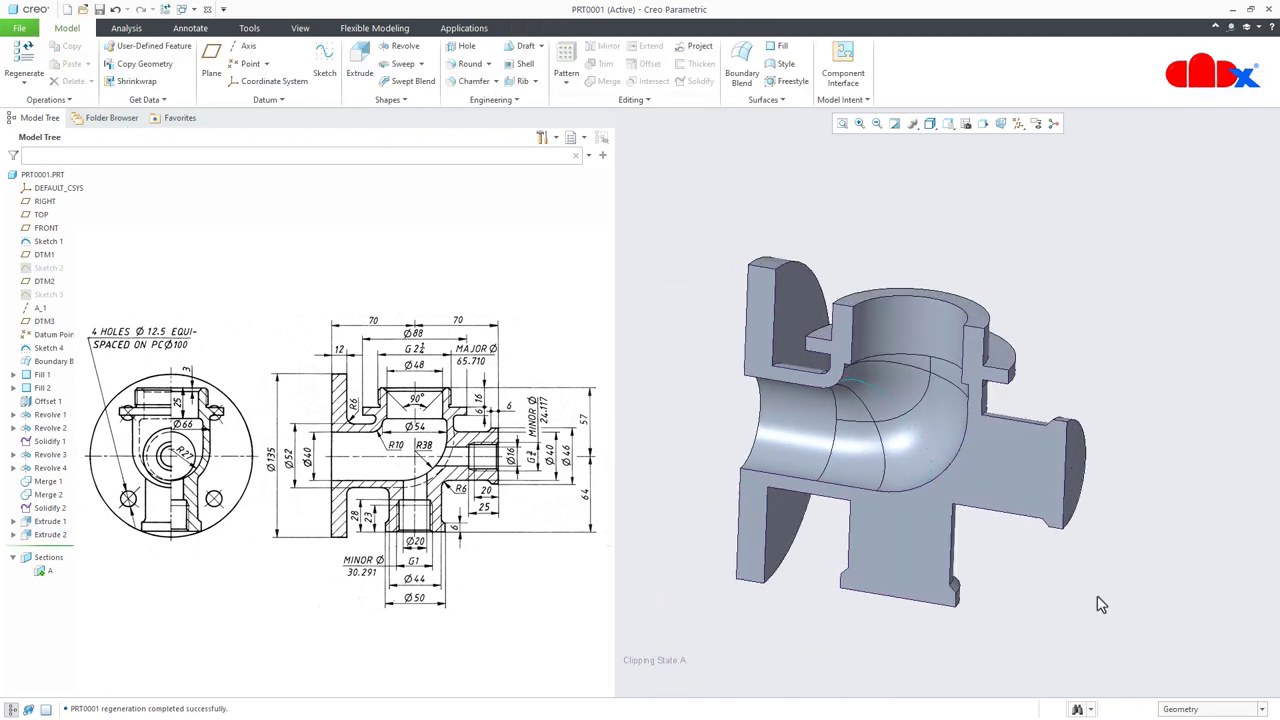
pyautogui.click(44, 571)
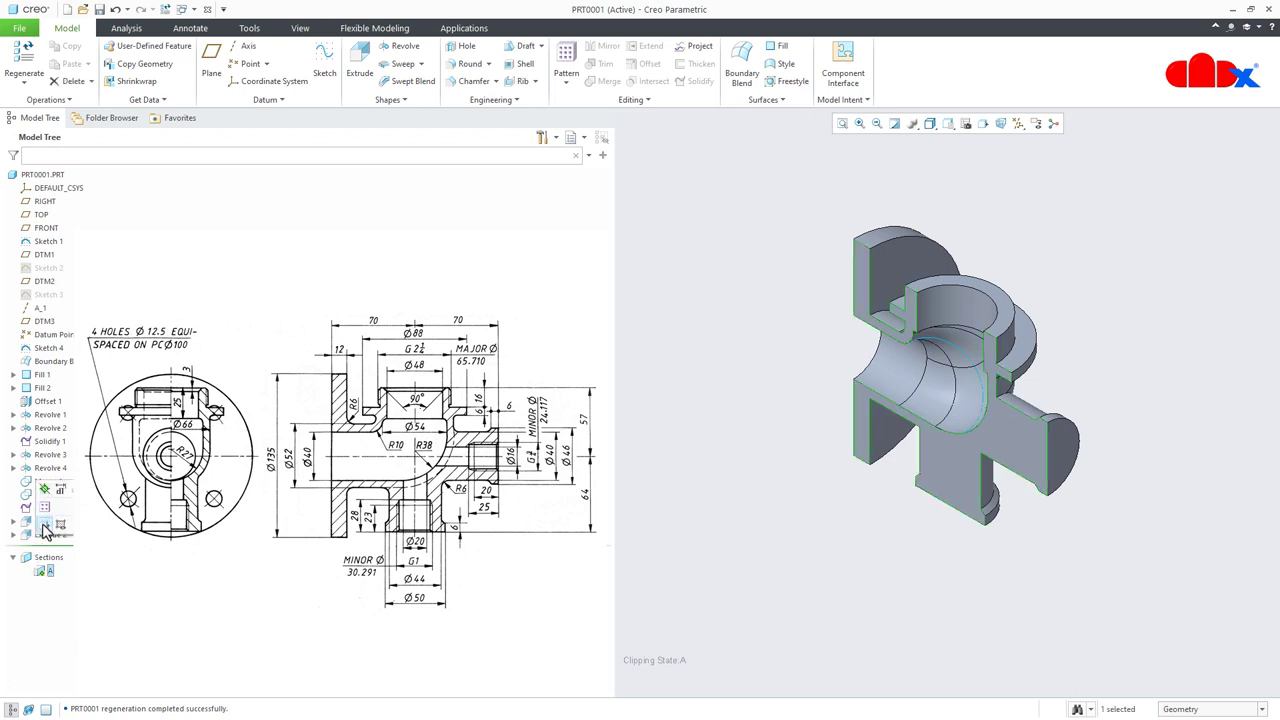
pyautogui.click(44, 524)
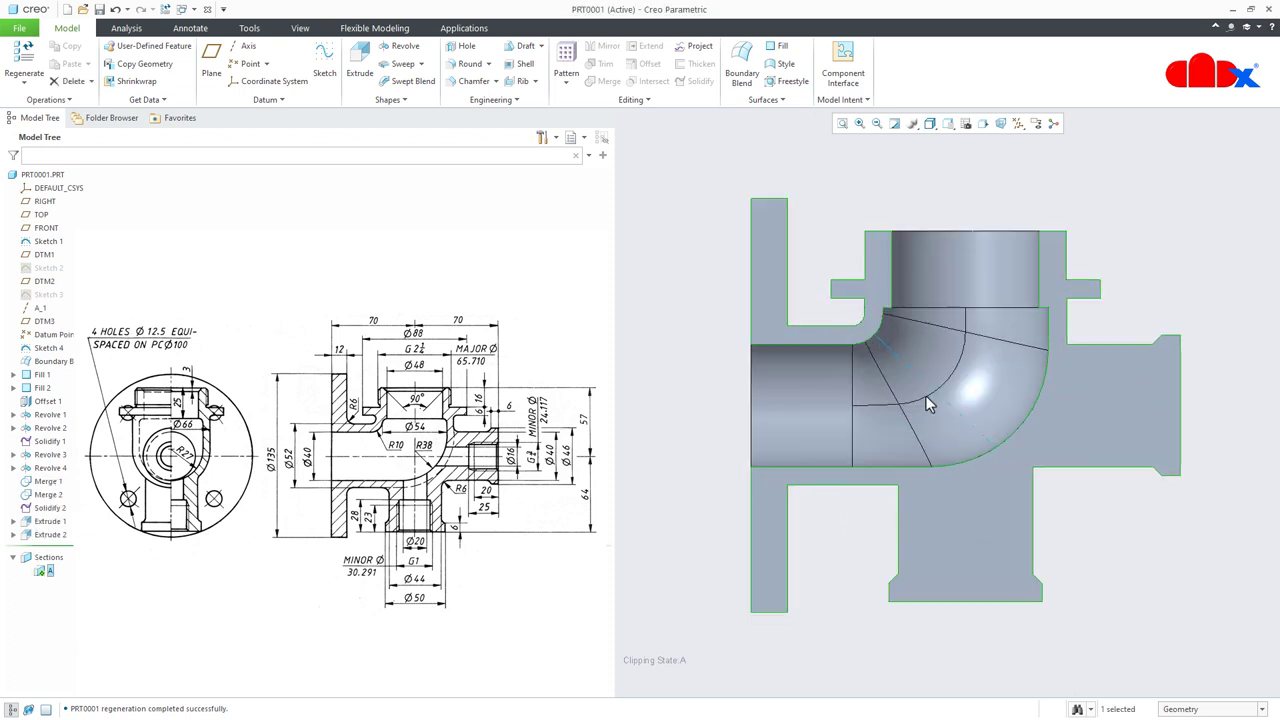
pyautogui.click(1079, 503)
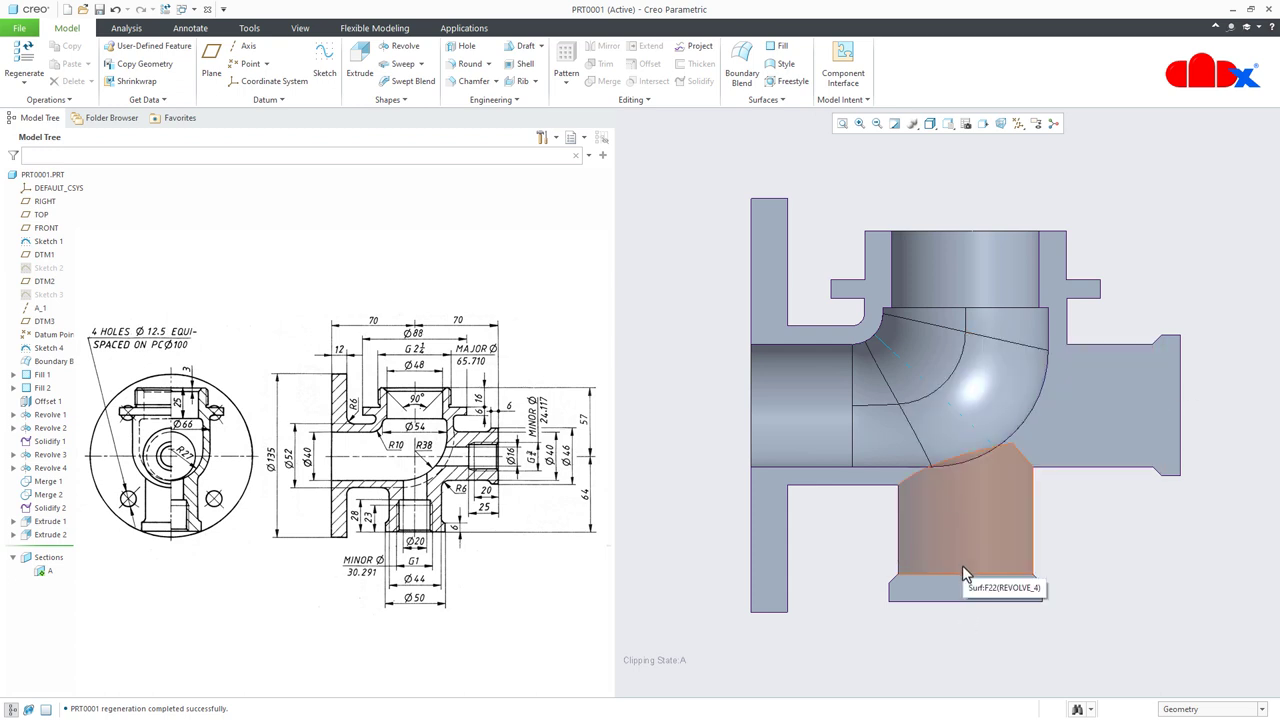
# Start a hole on the right flange end face, coaxial with the right branch axis.
pyautogui.click(464, 48)
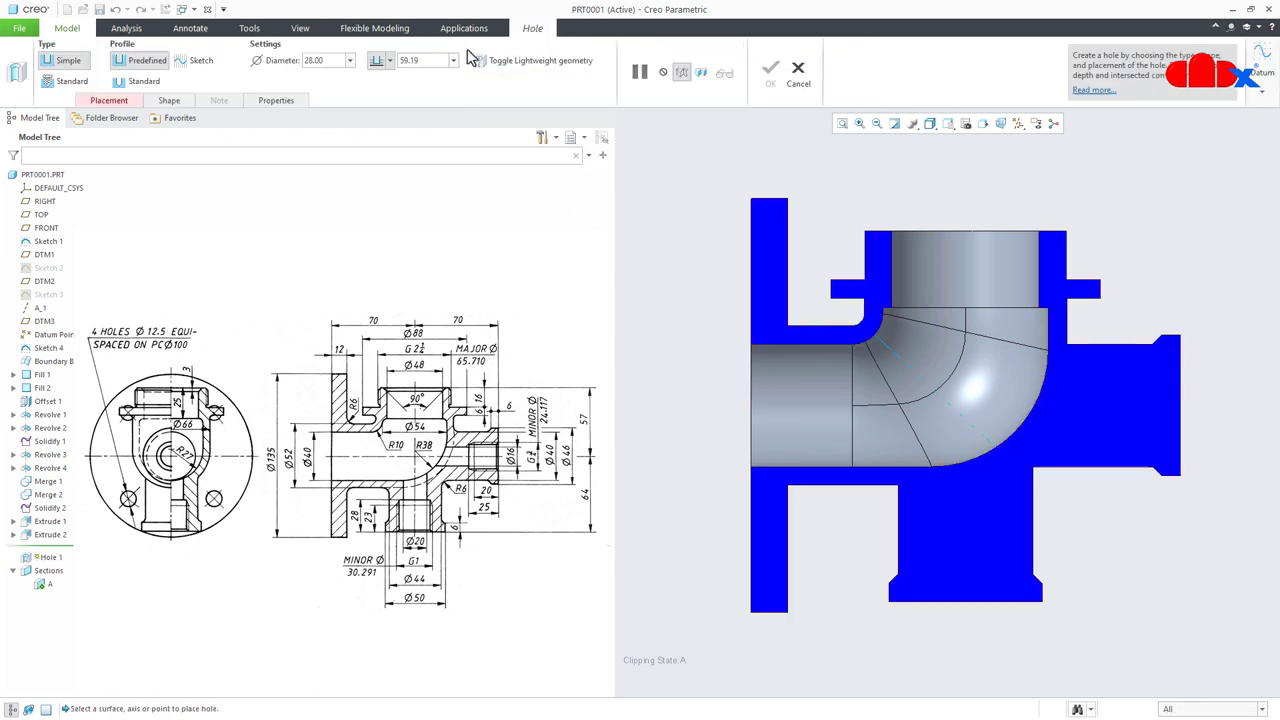
pyautogui.hotkey('ctrl', 'd')
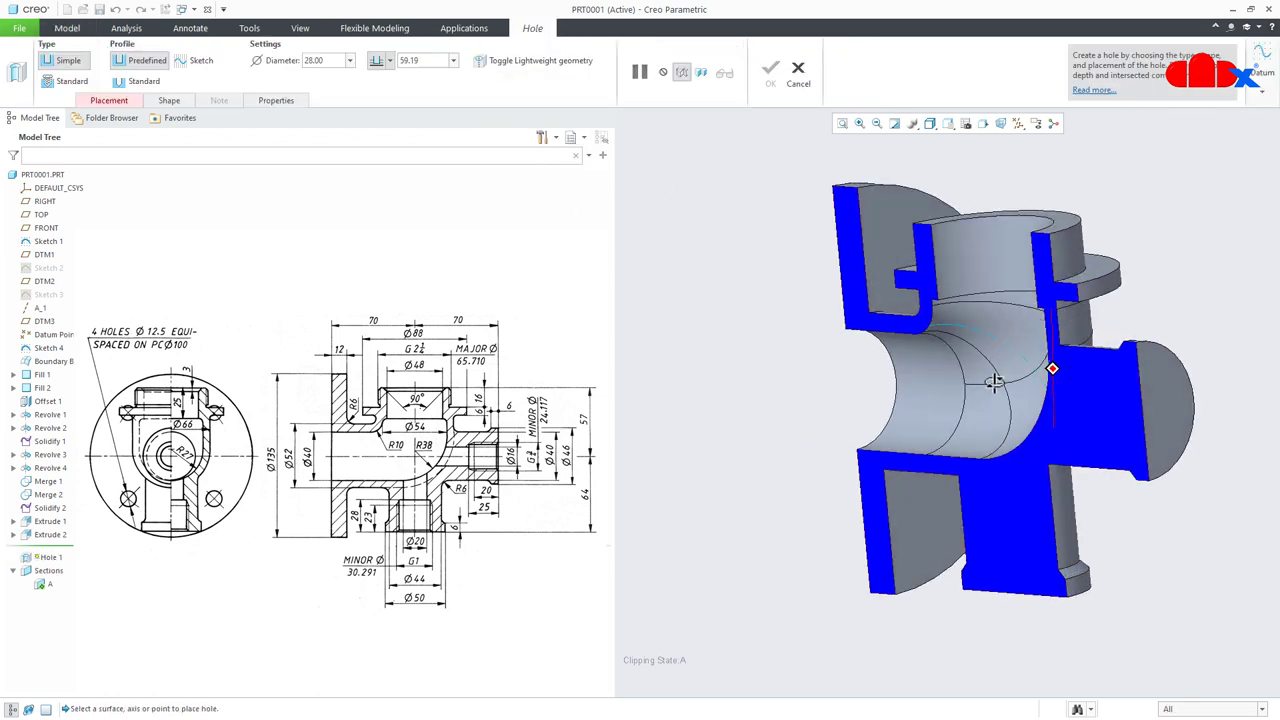
pyautogui.click(1162, 415)
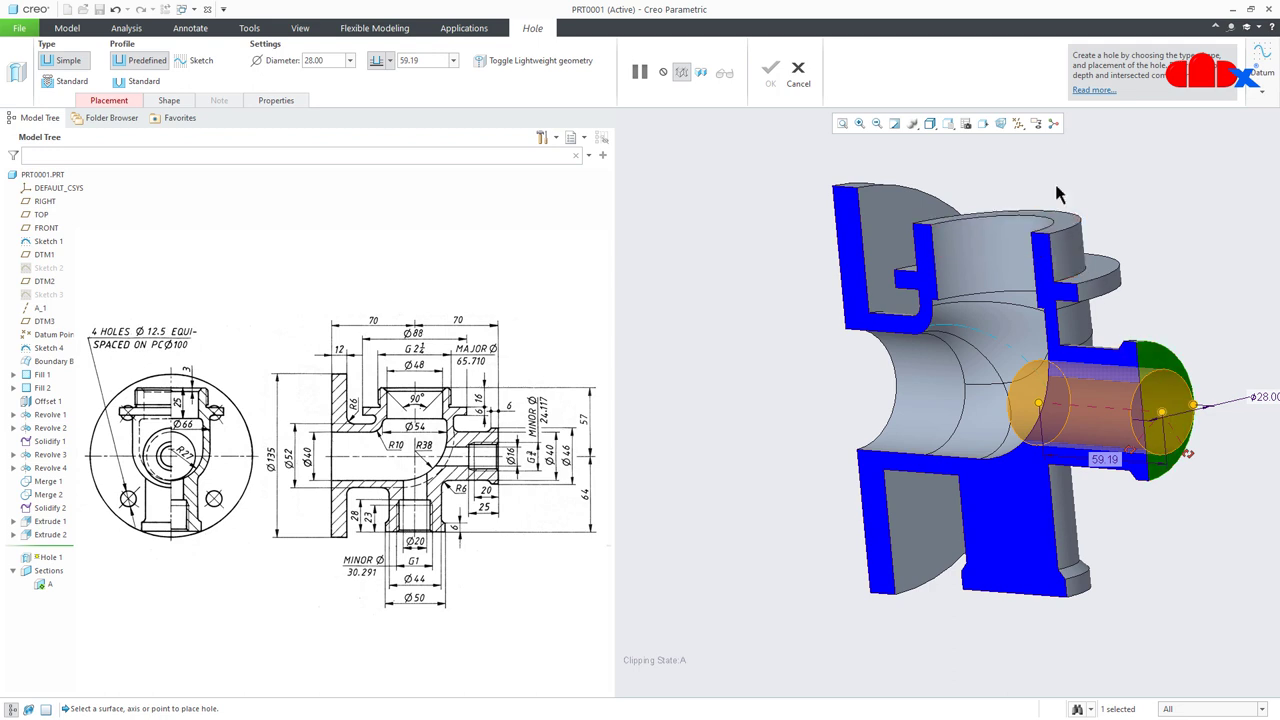
pyautogui.click(1018, 123)
pyautogui.click(1020, 155)
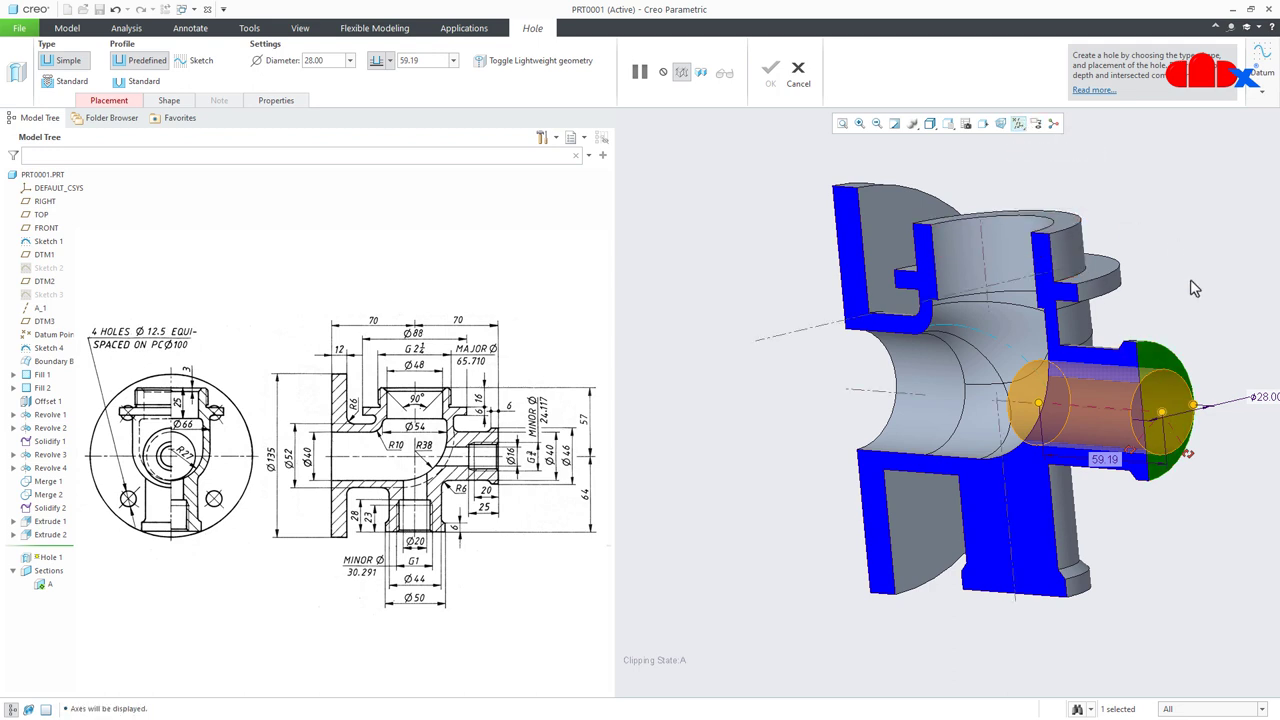
pyautogui.keyDown('ctrl'); pyautogui.click(1099, 406); pyautogui.keyUp('ctrl')
pyautogui.moveTo(1100, 407); pyautogui.dragTo(1150, 424, button='middle')
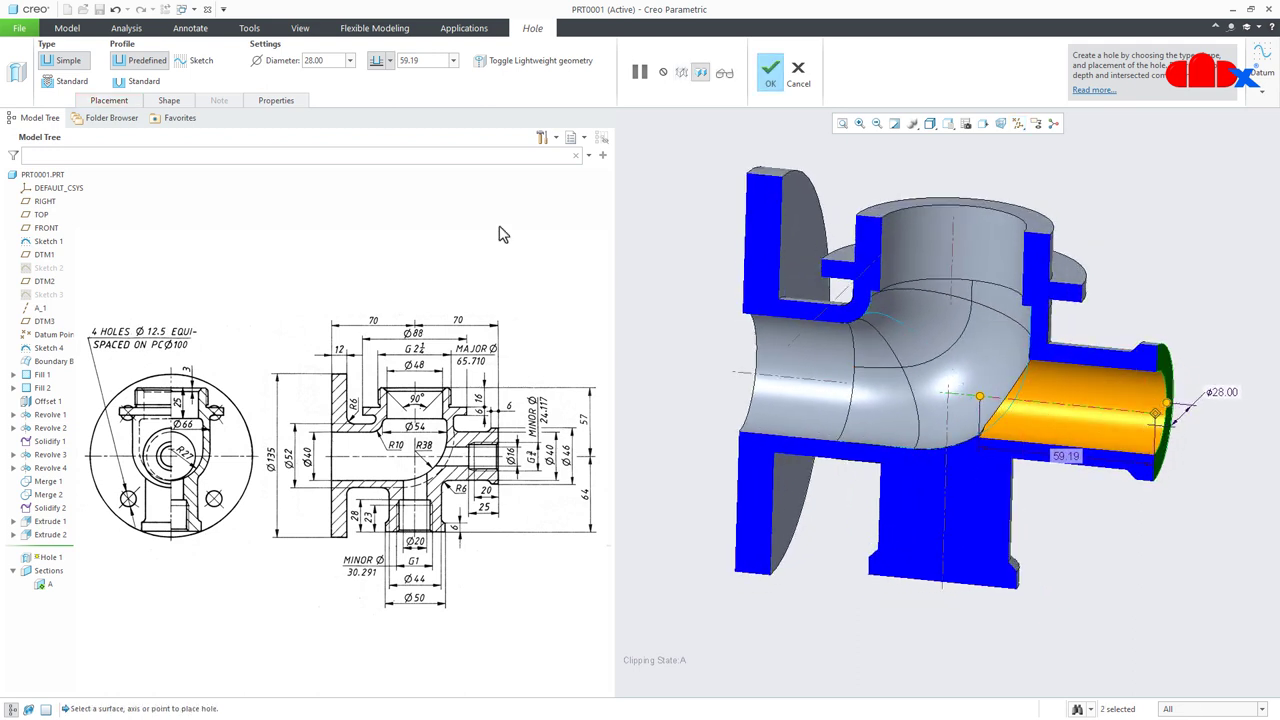
# Switch the hole to a sketched profile and draw a vertical geometry centerline as its axis.
pyautogui.click(201, 62)
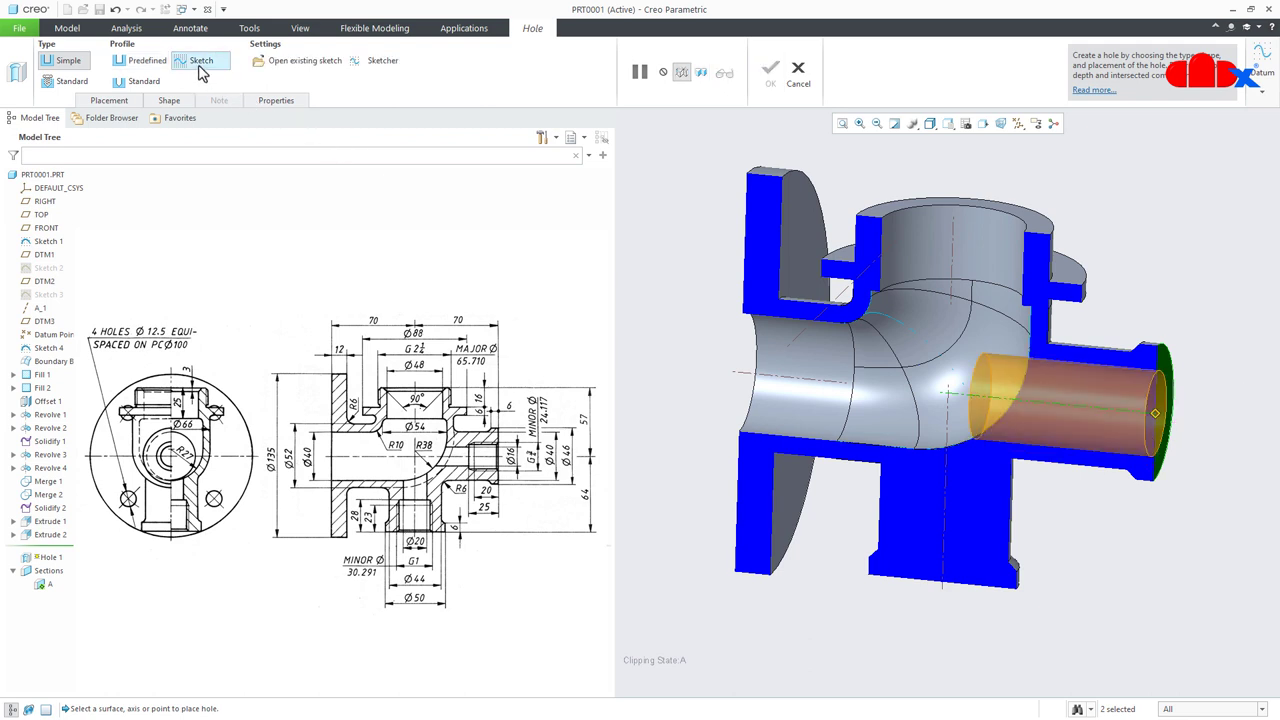
pyautogui.click(377, 62)
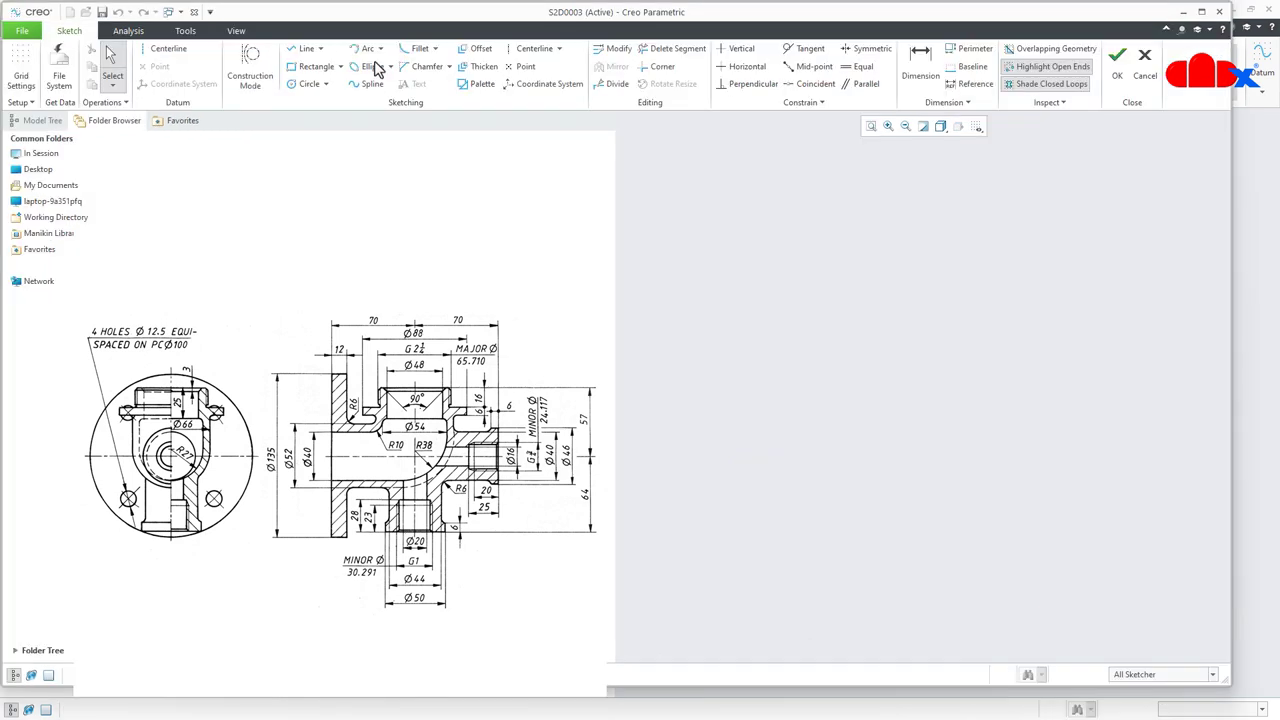
pyautogui.click(1204, 11)
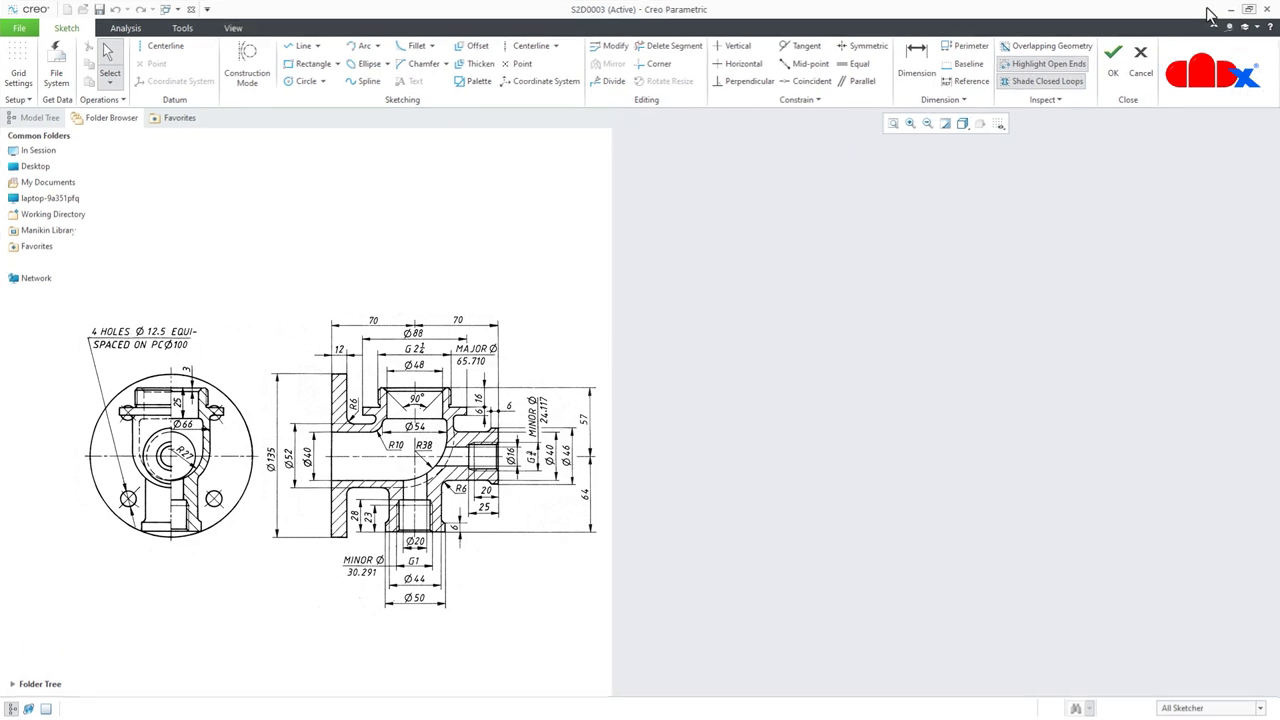
pyautogui.rightClick(903, 237)
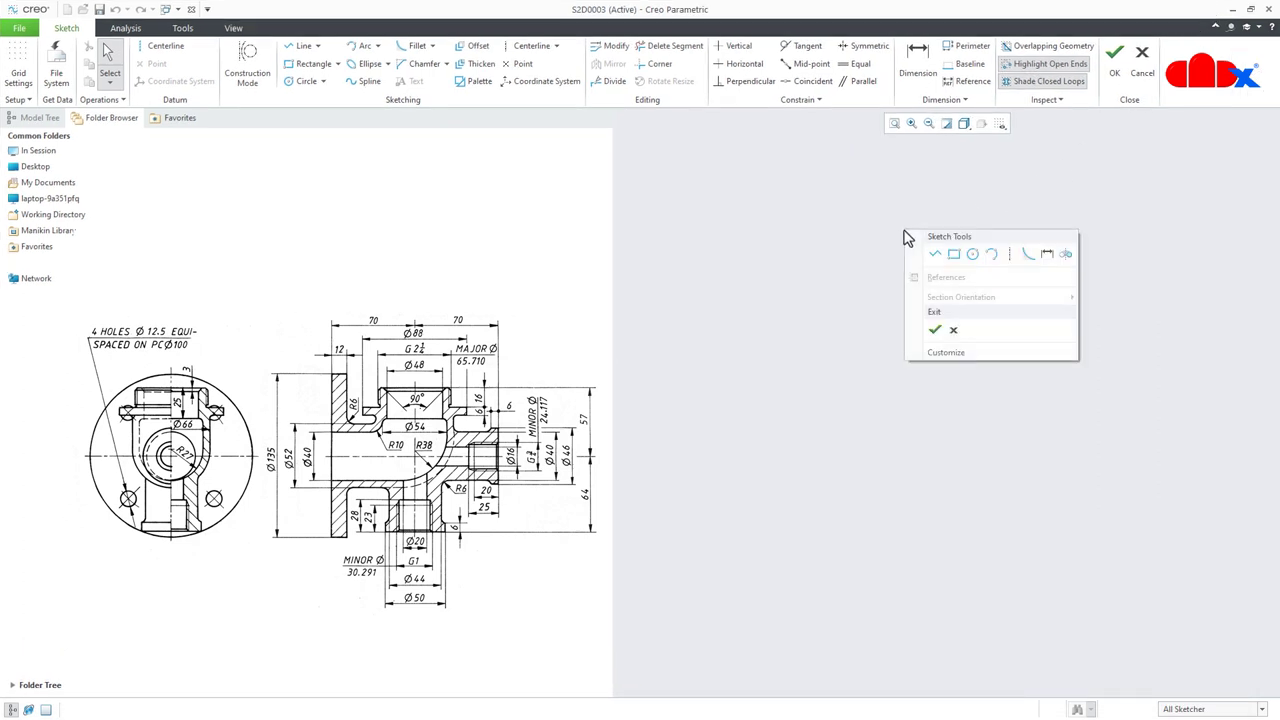
pyautogui.click(1011, 254)
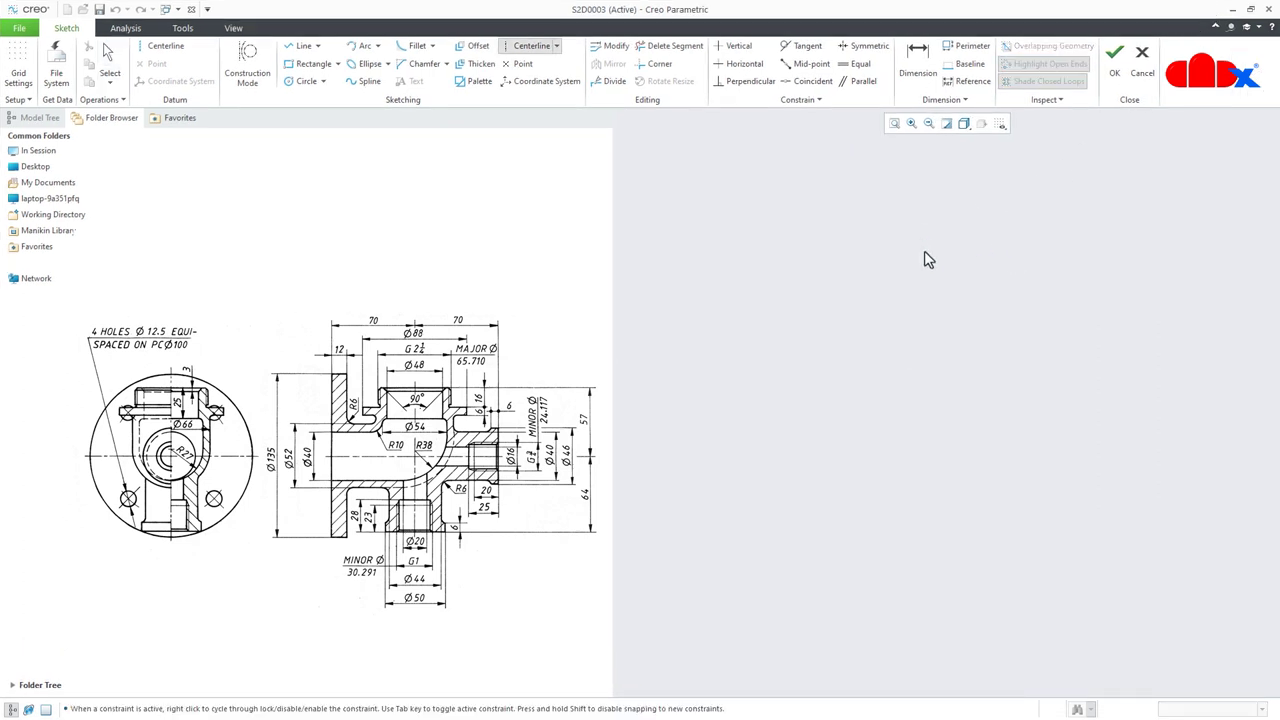
pyautogui.click(923, 259)
pyautogui.click(925, 318)
pyautogui.middleClick(1007, 359)
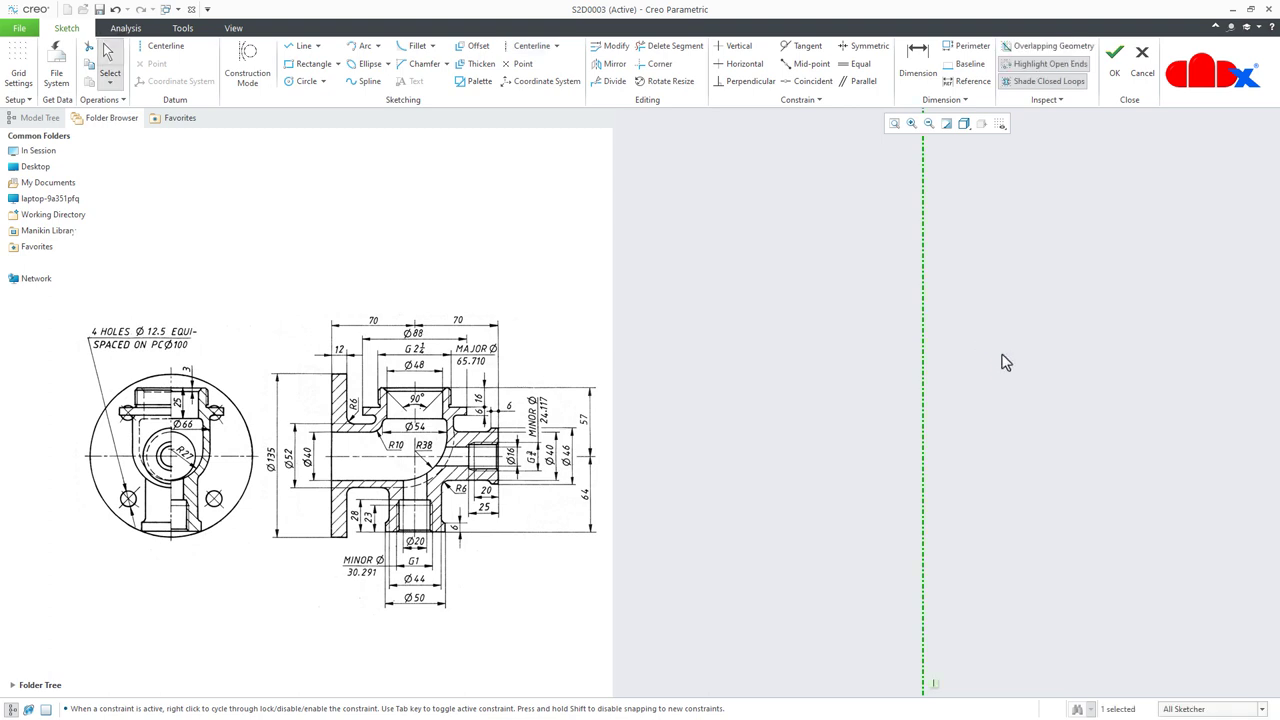
pyautogui.rightClick(928, 340)
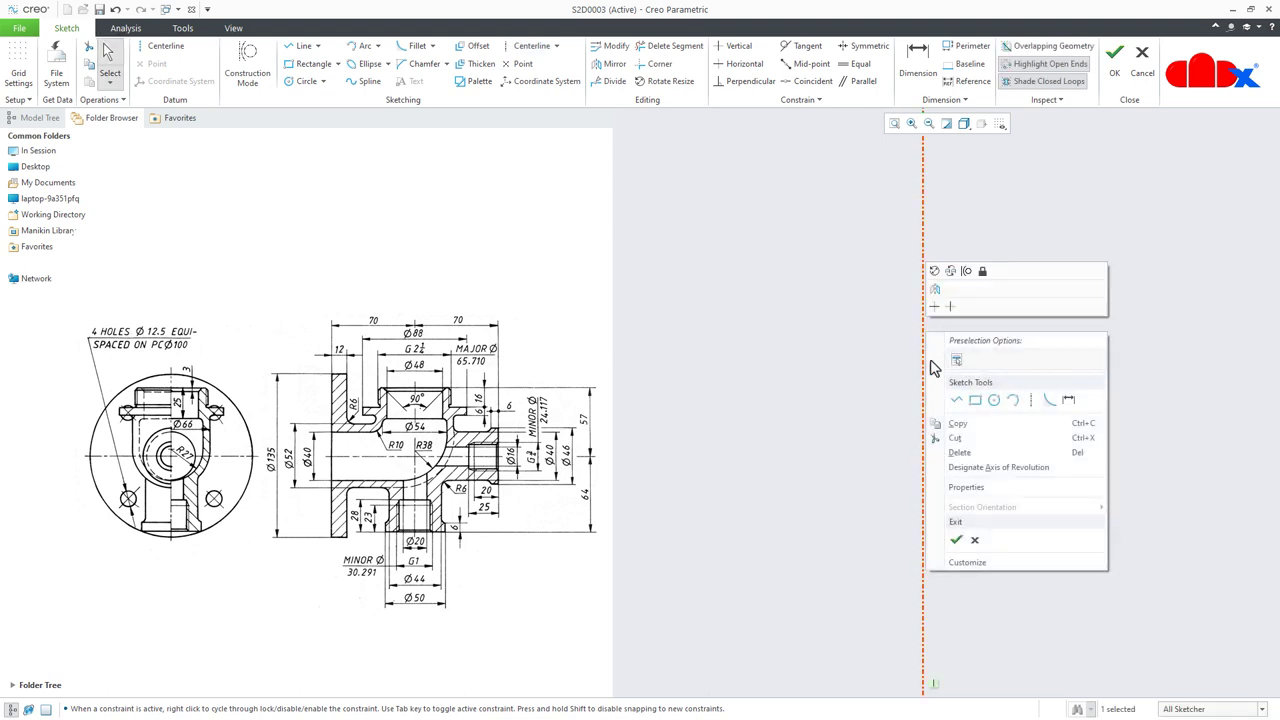
pyautogui.click(987, 472)
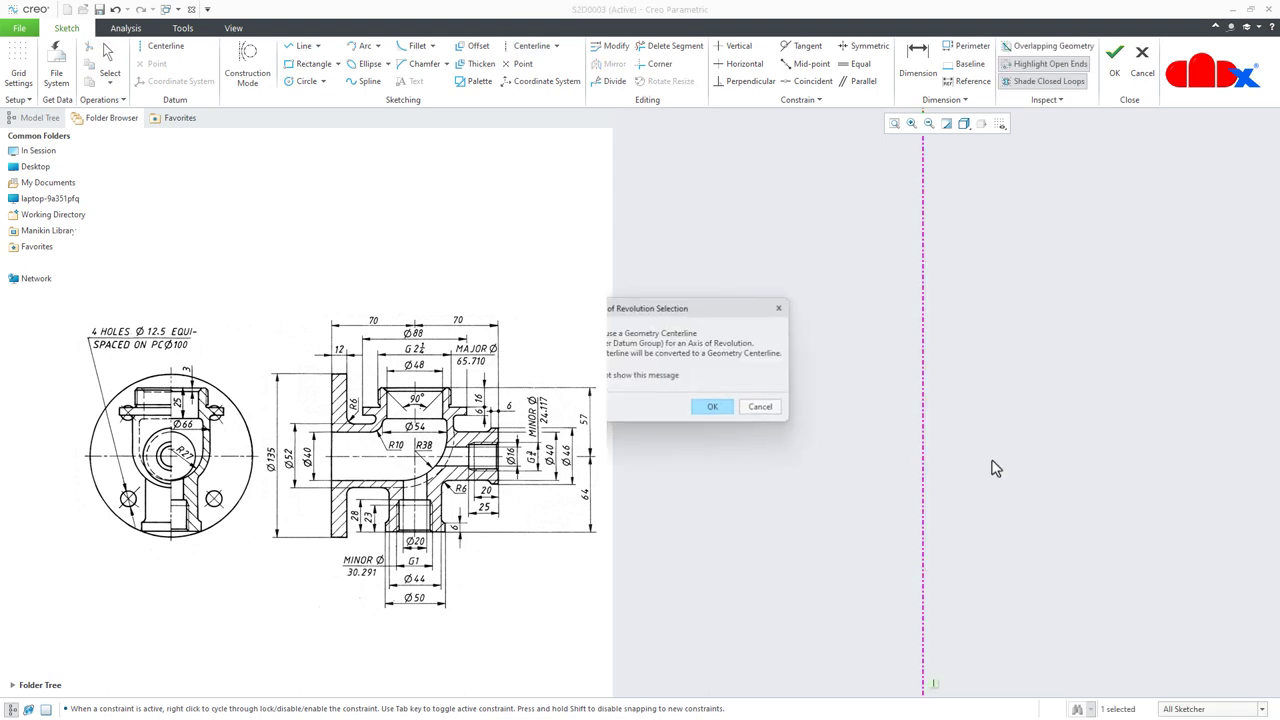
pyautogui.click(729, 409)
pyautogui.click(998, 434)
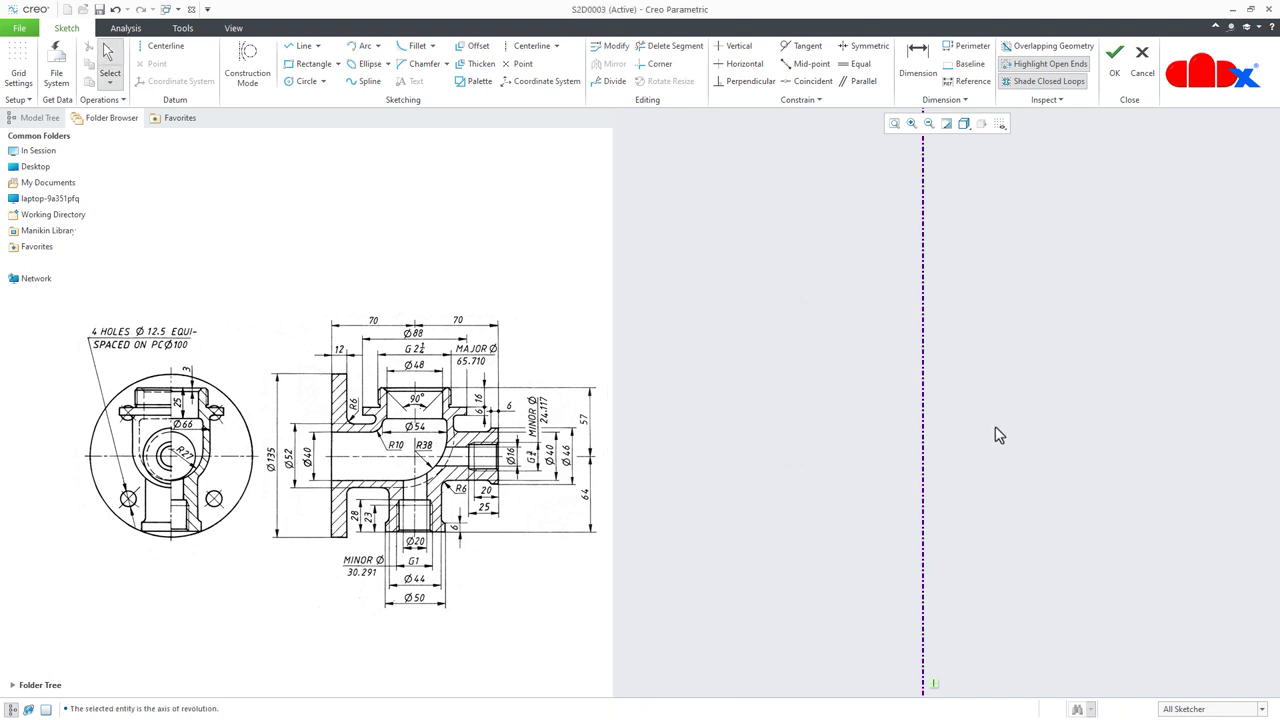
# Draw a horizontal line from the centerline with a length of 24.117.
pyautogui.rightClick(995, 434)
pyautogui.click(1022, 453)
pyautogui.click(921, 323)
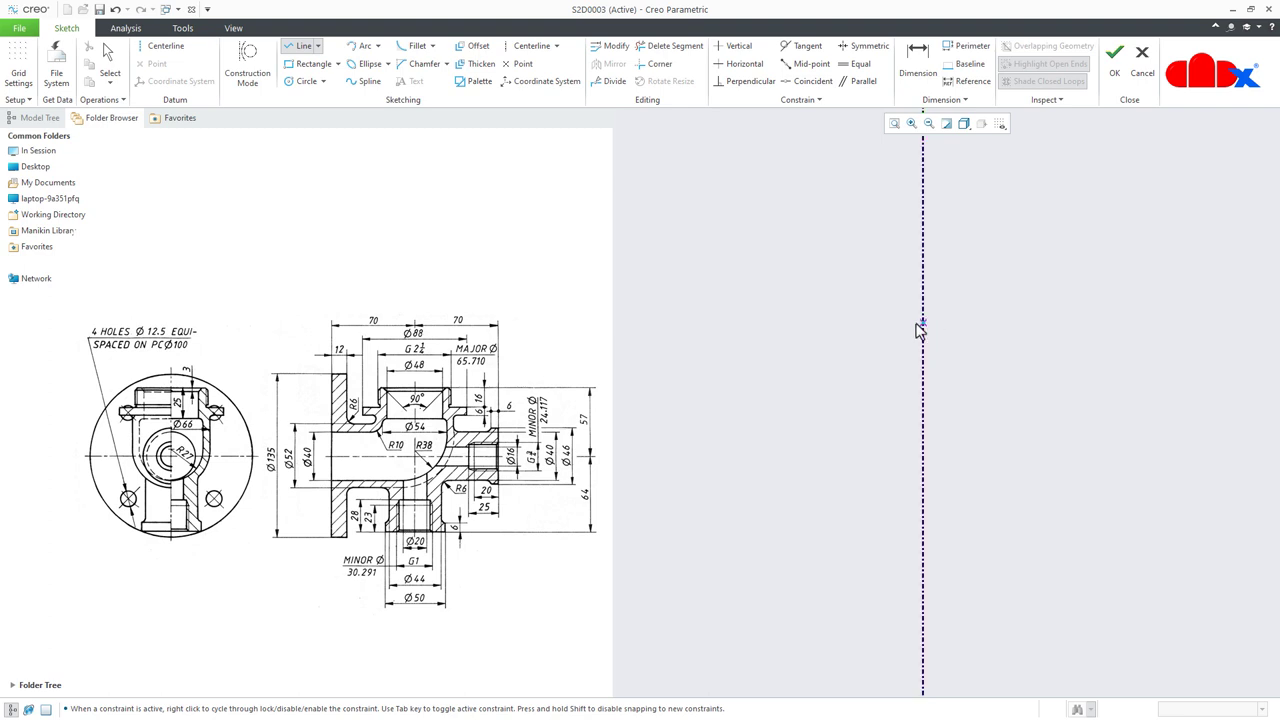
pyautogui.middleClick(1033, 362)
pyautogui.middleClick(1037, 362)
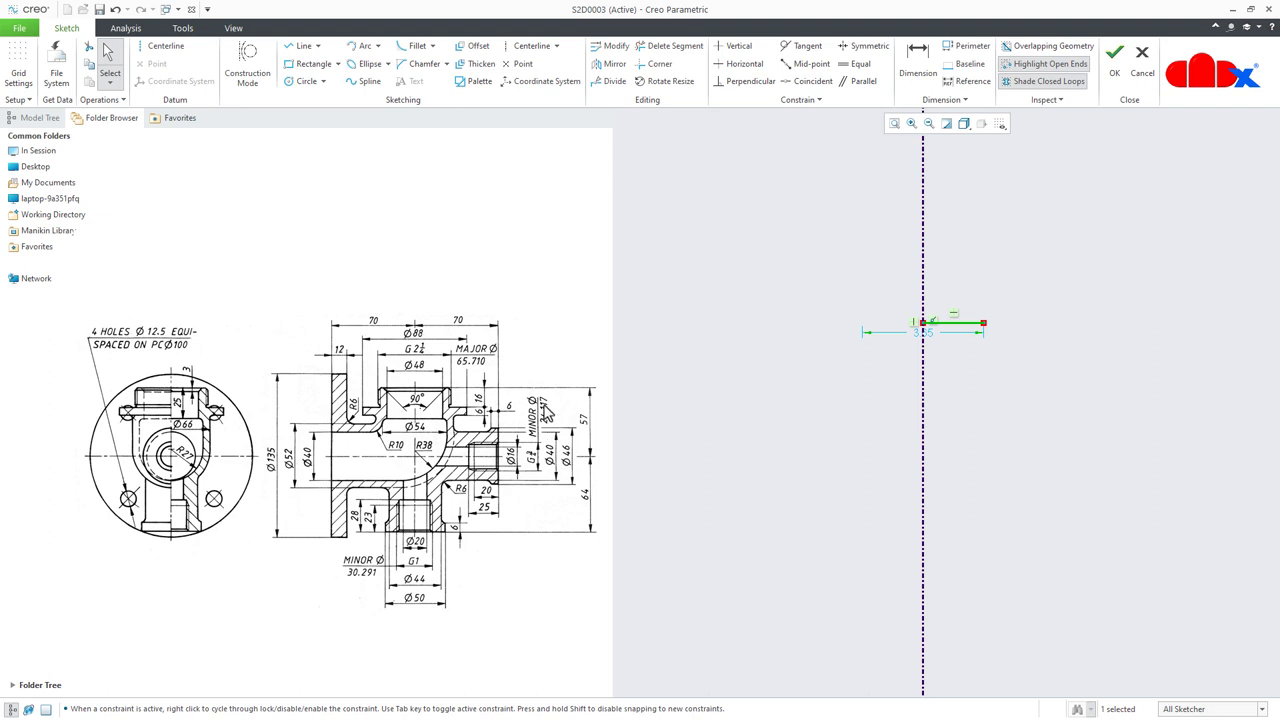
pyautogui.doubleClick(919, 334)
pyautogui.press('Return')
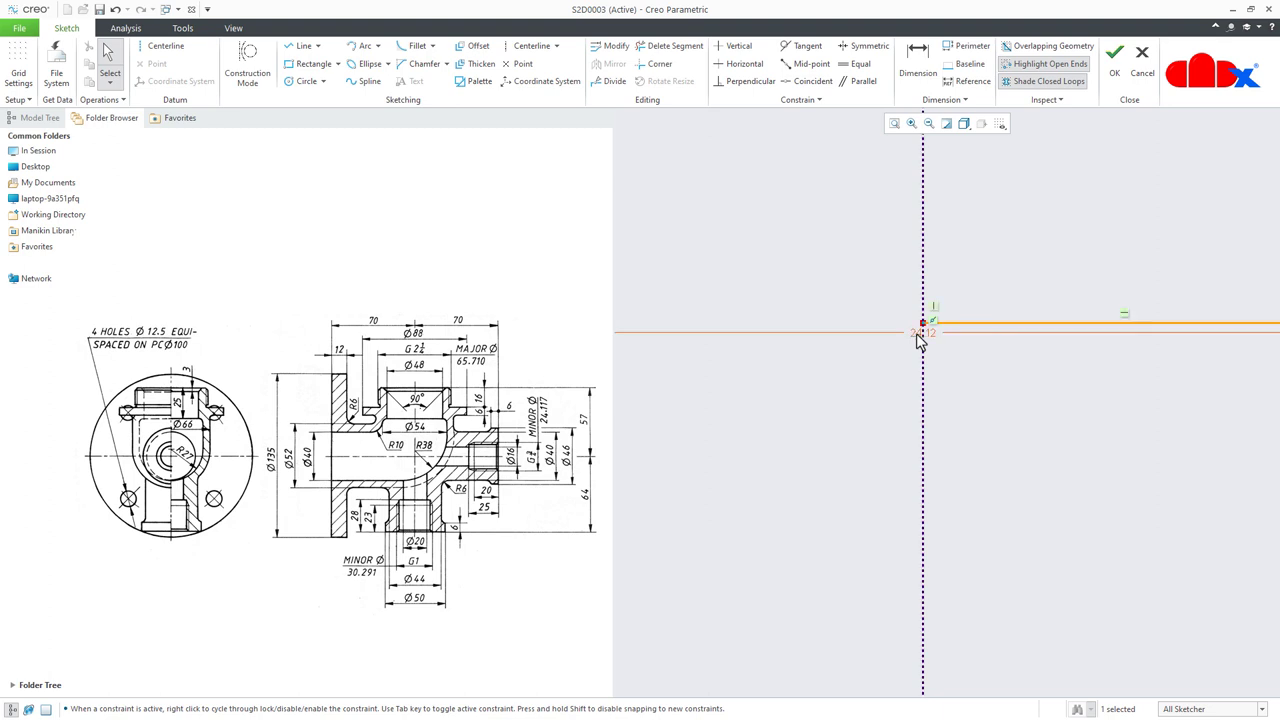
# Draw the remaining stepped profile lines, closing the loop at the top-left corner.
pyautogui.scroll(-2, 897, 386)
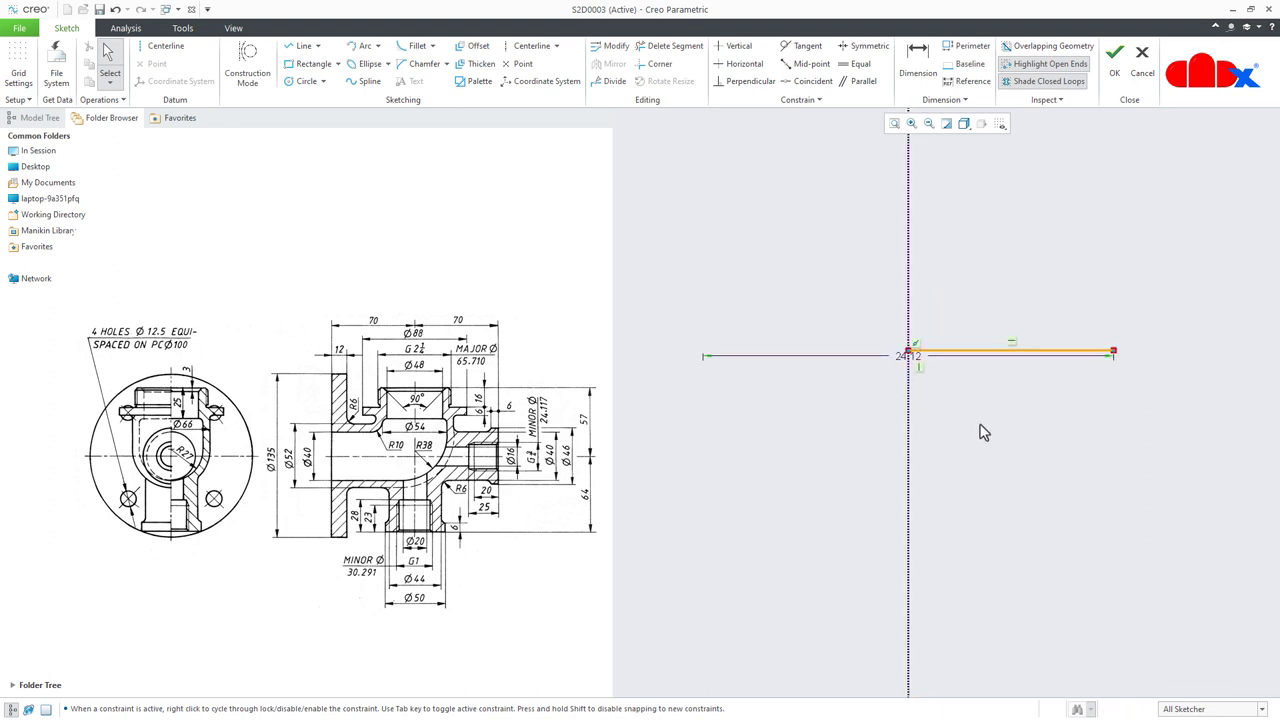
pyautogui.scroll(-2, 970, 443)
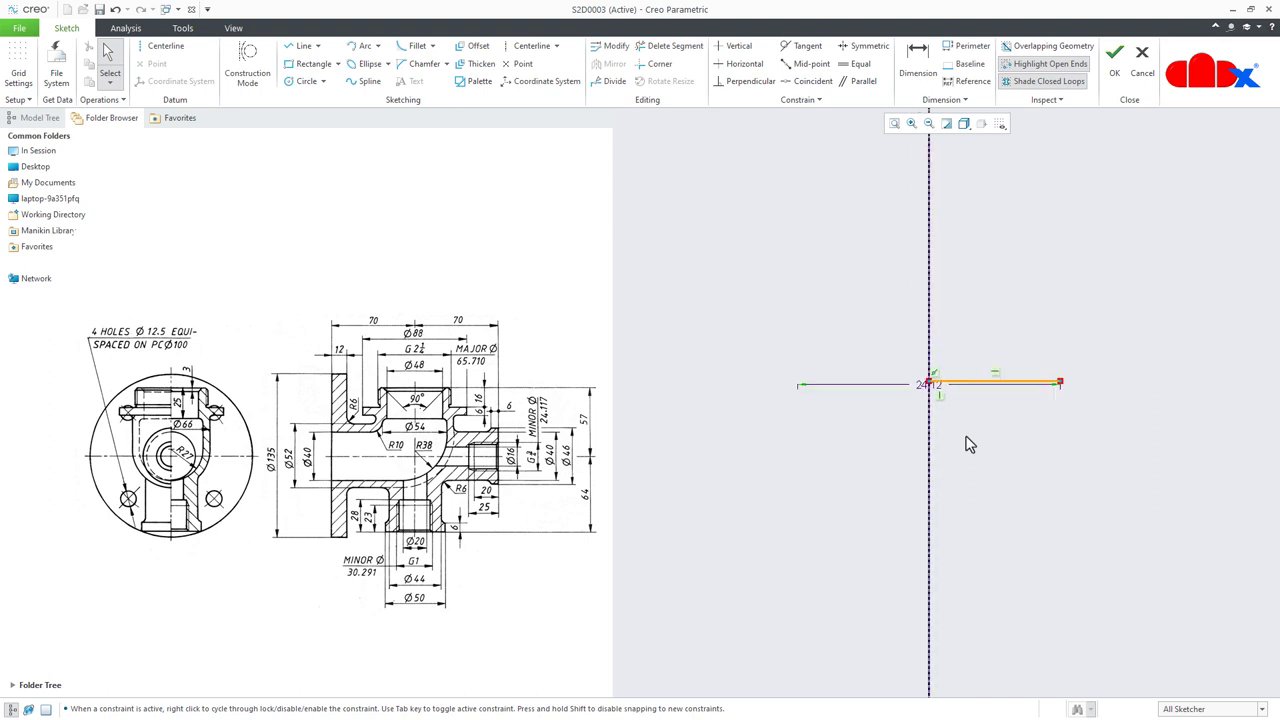
pyautogui.moveTo(970, 441); pyautogui.dragTo(896, 337, button='middle')
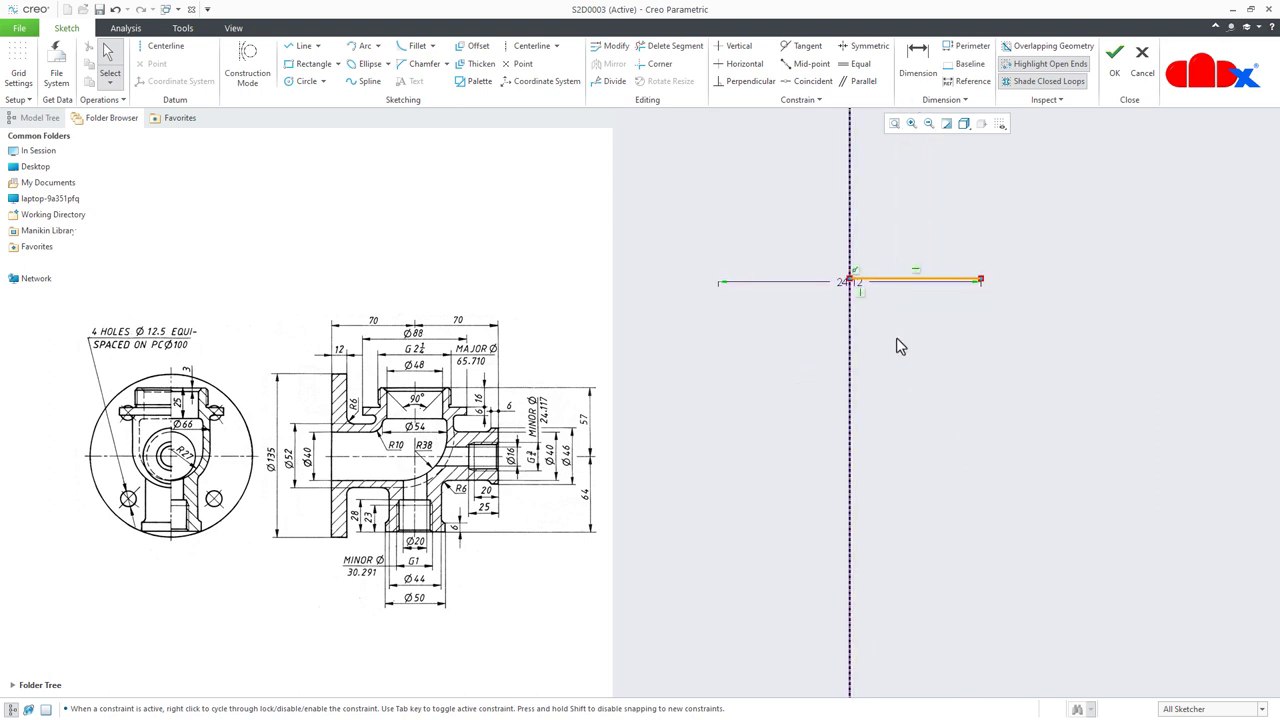
pyautogui.rightClick(896, 337)
pyautogui.click(924, 360)
pyautogui.click(981, 280)
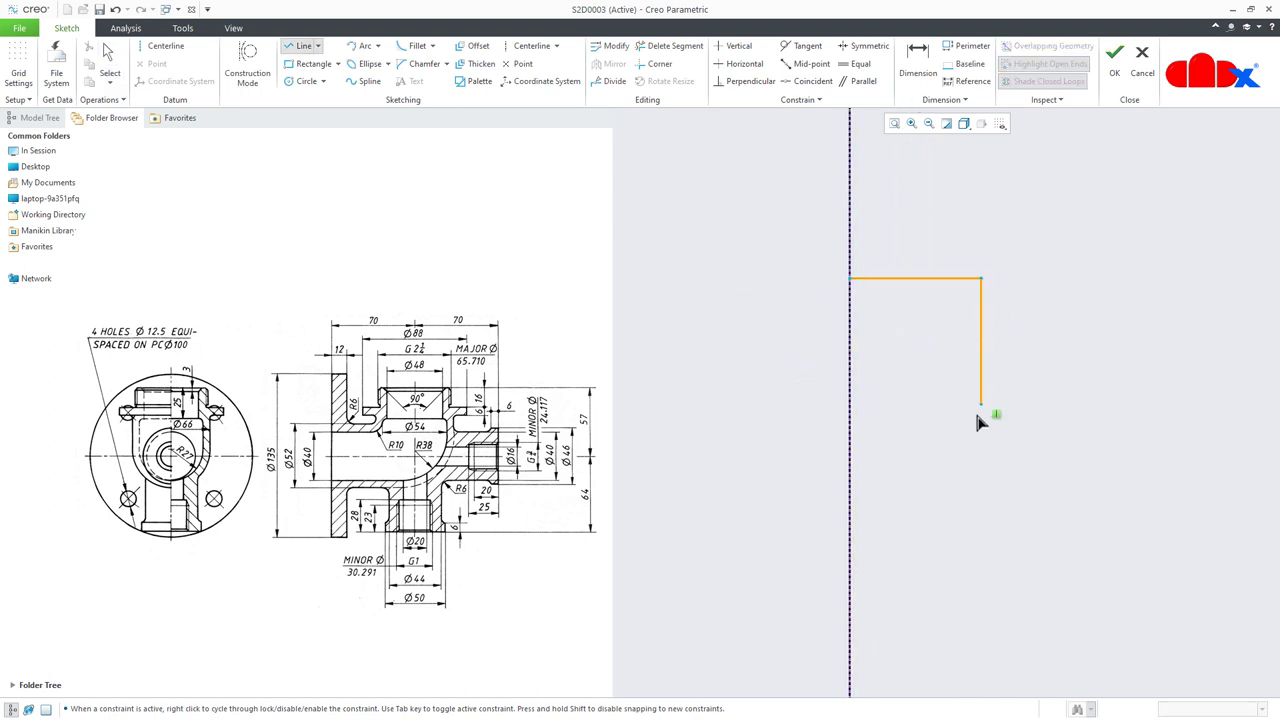
pyautogui.click(936, 446)
pyautogui.click(937, 656)
pyautogui.click(849, 656)
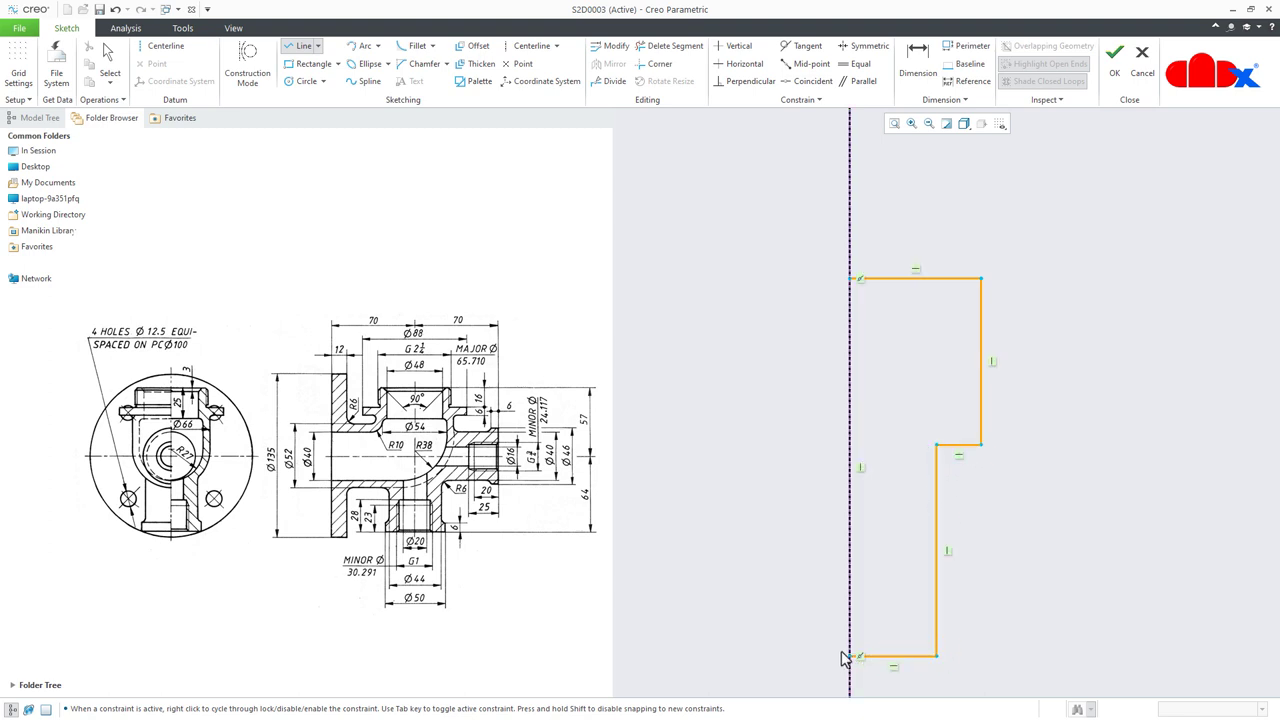
pyautogui.click(849, 280)
pyautogui.middleClick(1023, 423)
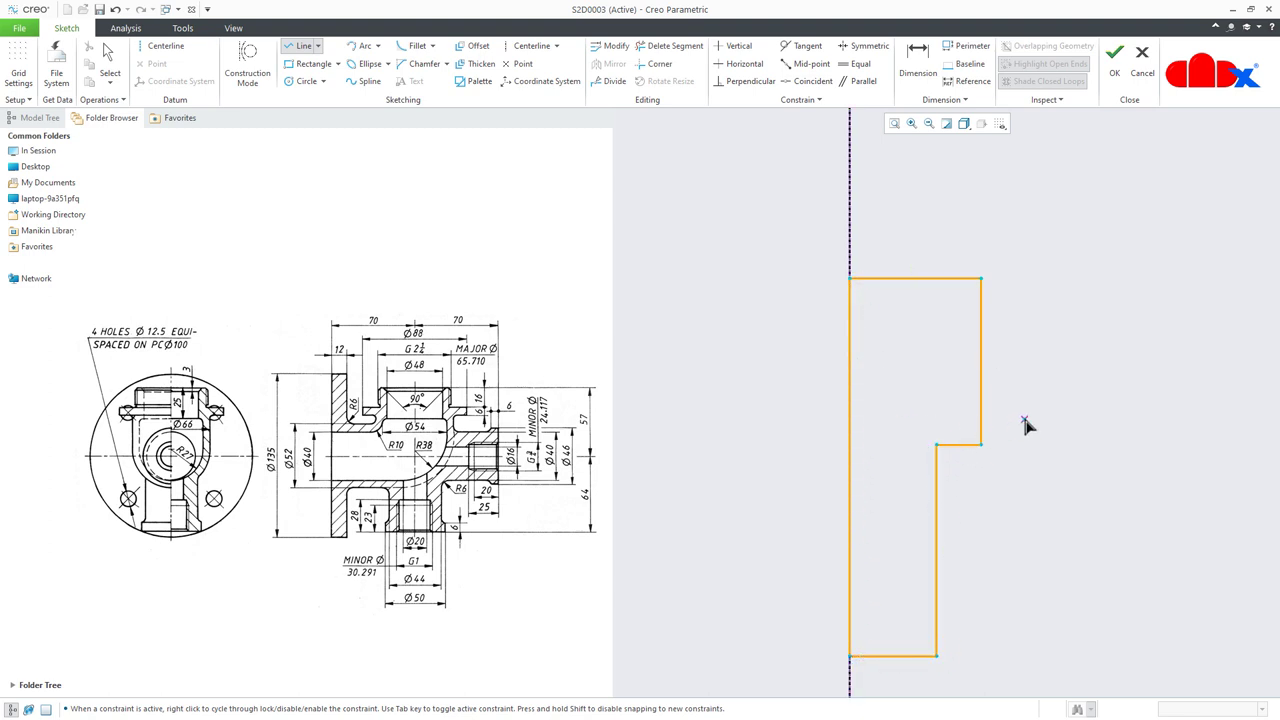
pyautogui.middleClick(1027, 427)
pyautogui.rightClick(1027, 427)
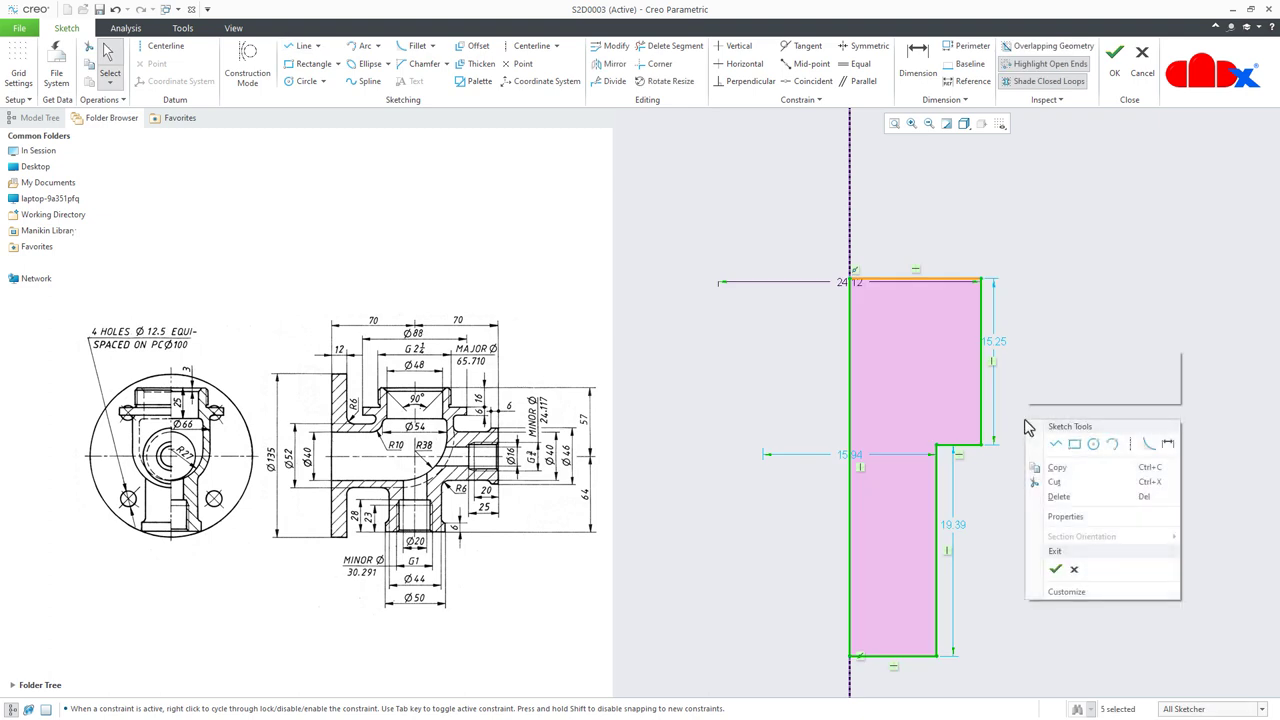
# Dimension the profile's overall height between top and bottom edges as 70.
pyautogui.click(1167, 449)
pyautogui.click(962, 281)
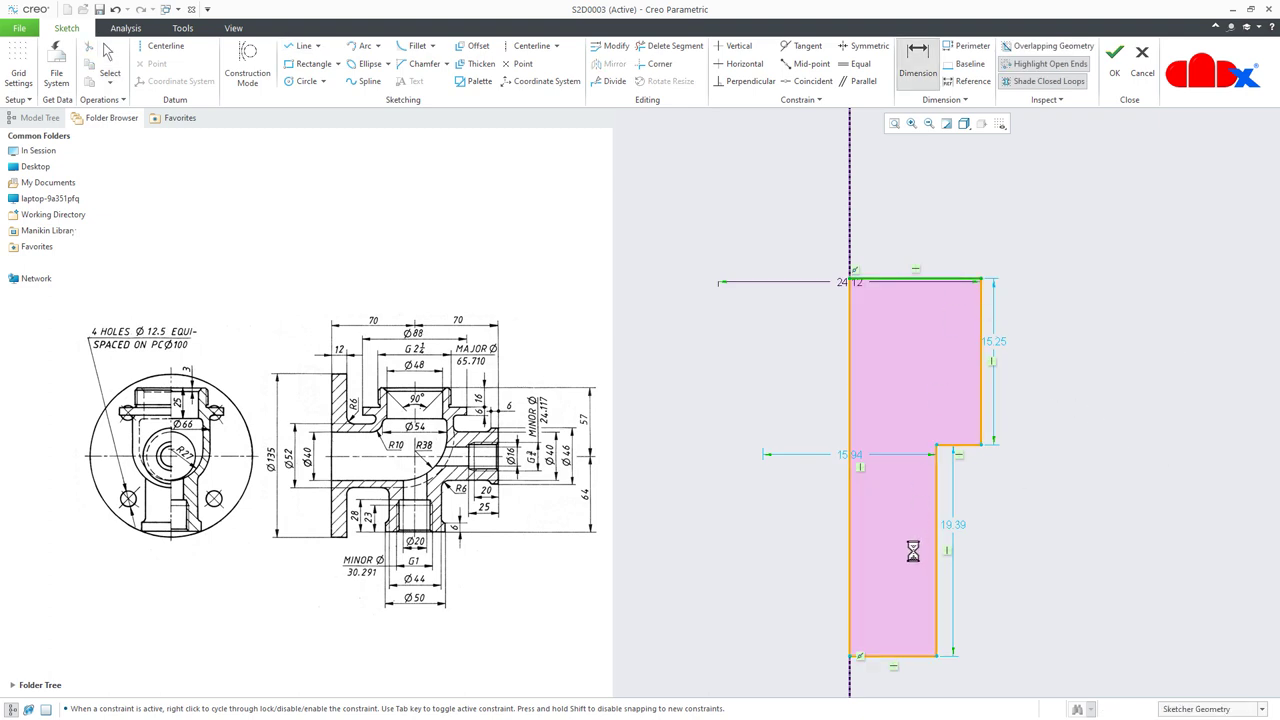
pyautogui.click(893, 656)
pyautogui.middleClick(1072, 508)
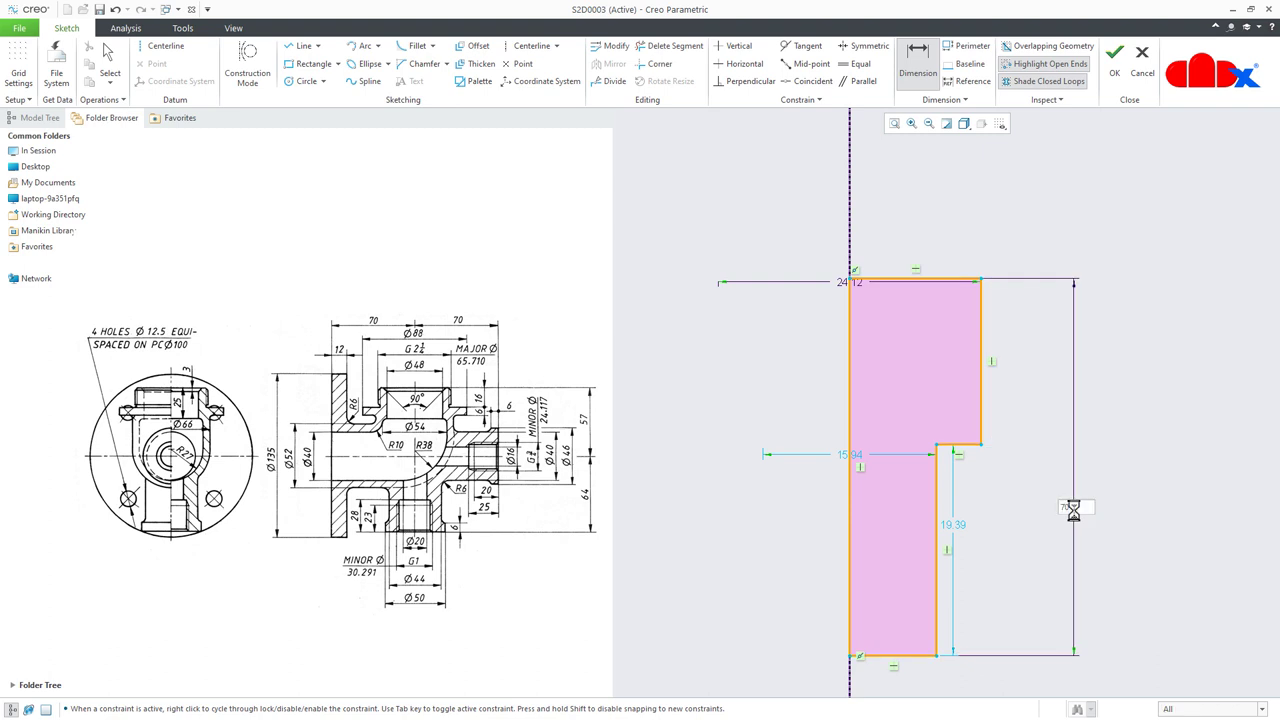
pyautogui.press('Return')
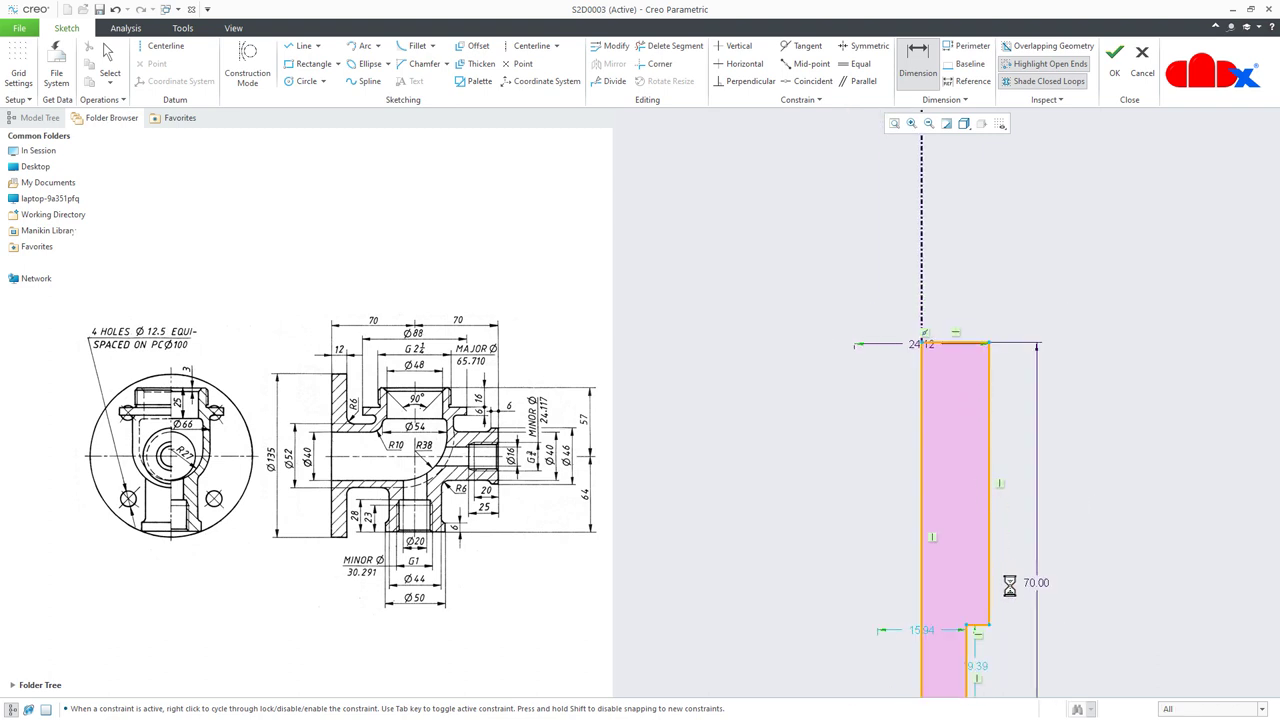
pyautogui.keyDown('shift'); pyautogui.moveTo(1010, 585); pyautogui.dragTo(937, 443, button='middle'); pyautogui.keyUp('shift')
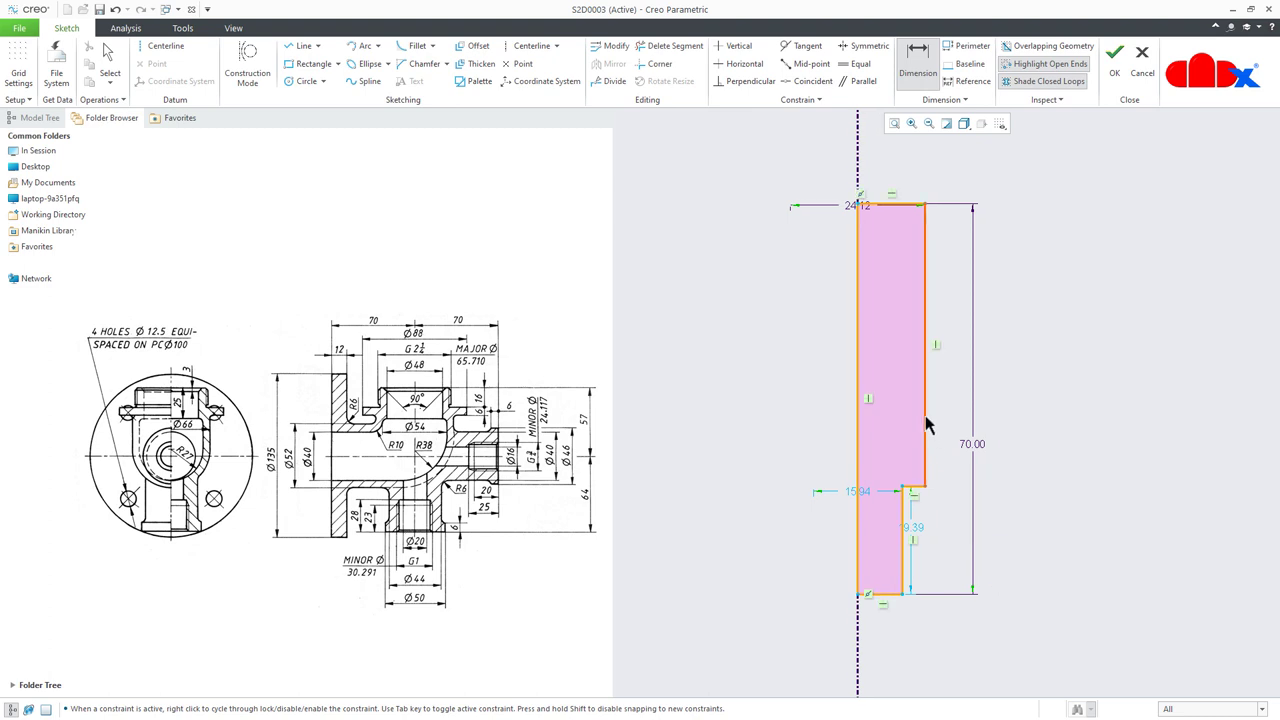
# Change the 15.94 lower width to 16 and accept the hole sketch.
pyautogui.click(925, 418)
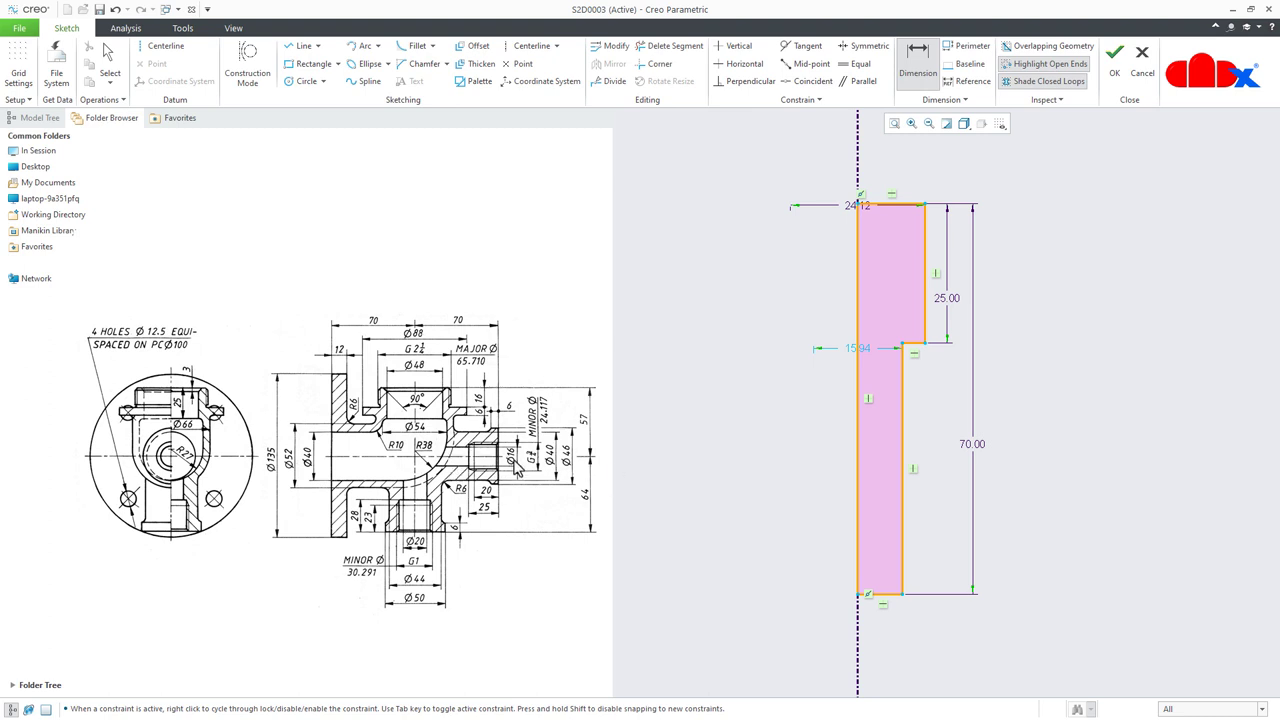
pyautogui.doubleClick(850, 350)
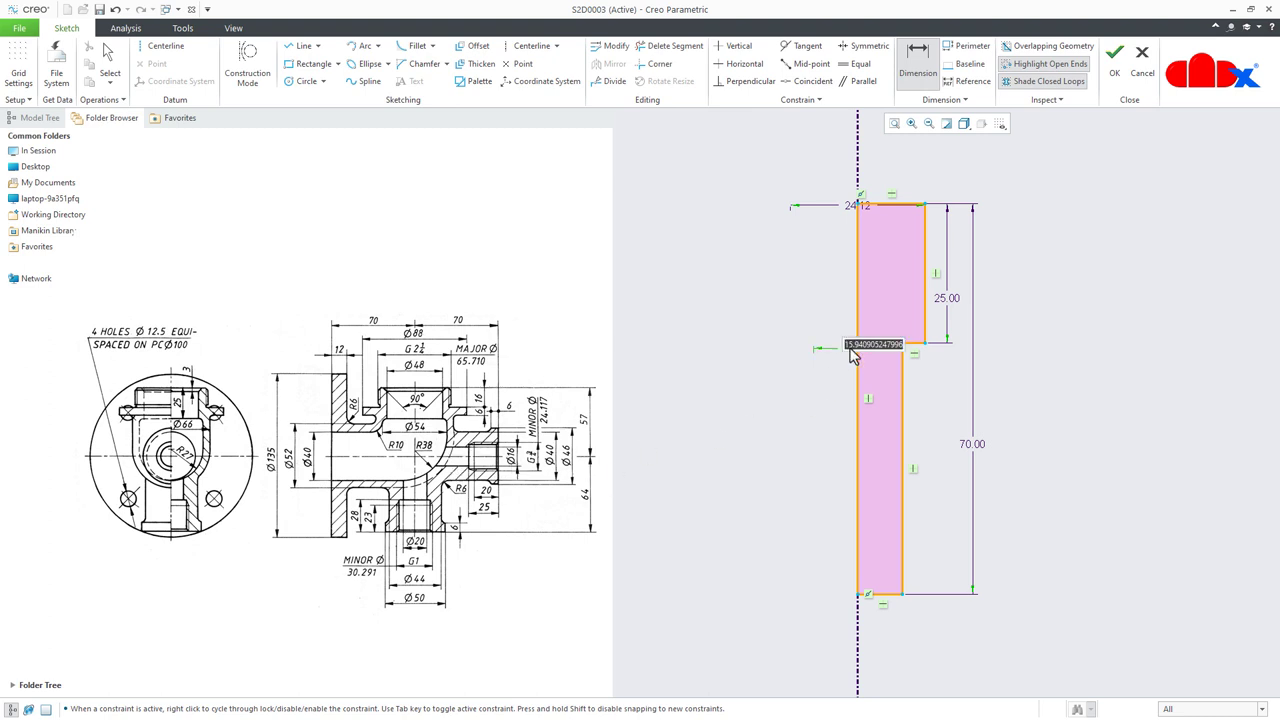
pyautogui.write('16')
pyautogui.press('Return')
pyautogui.rightClick(1032, 405)
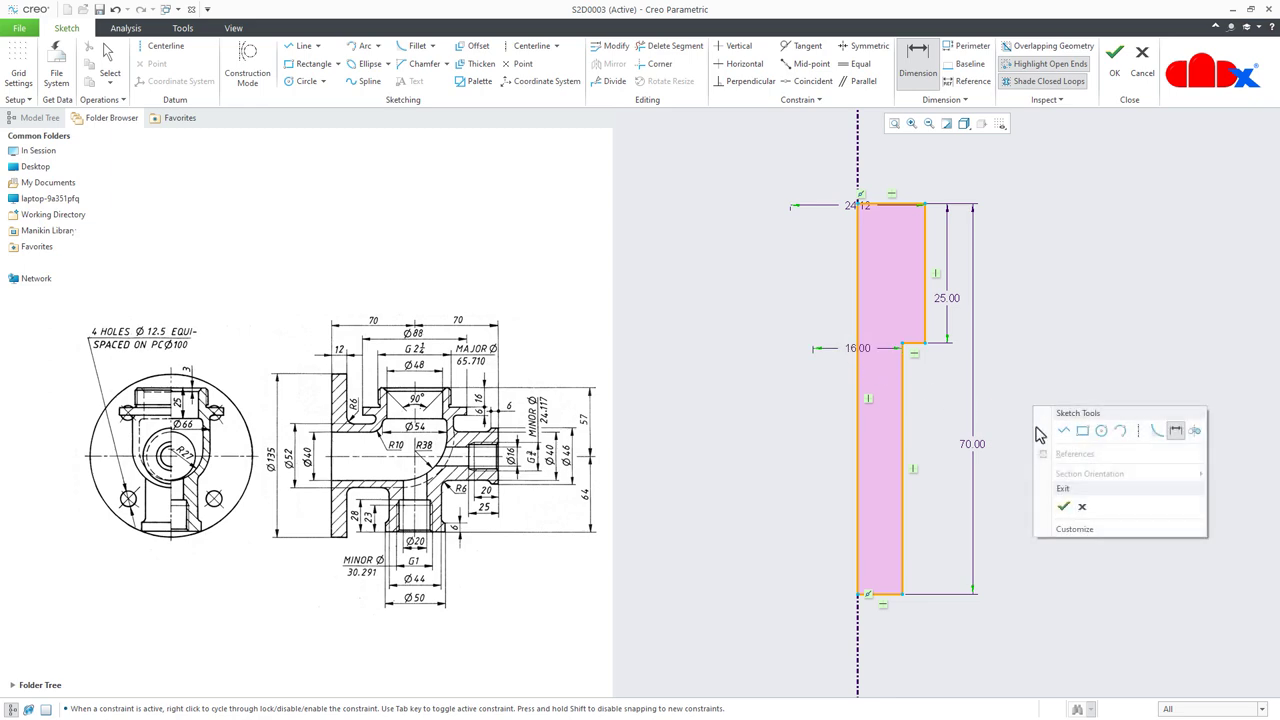
pyautogui.click(1063, 508)
pyautogui.moveTo(1068, 515); pyautogui.dragTo(1158, 503, button='middle')
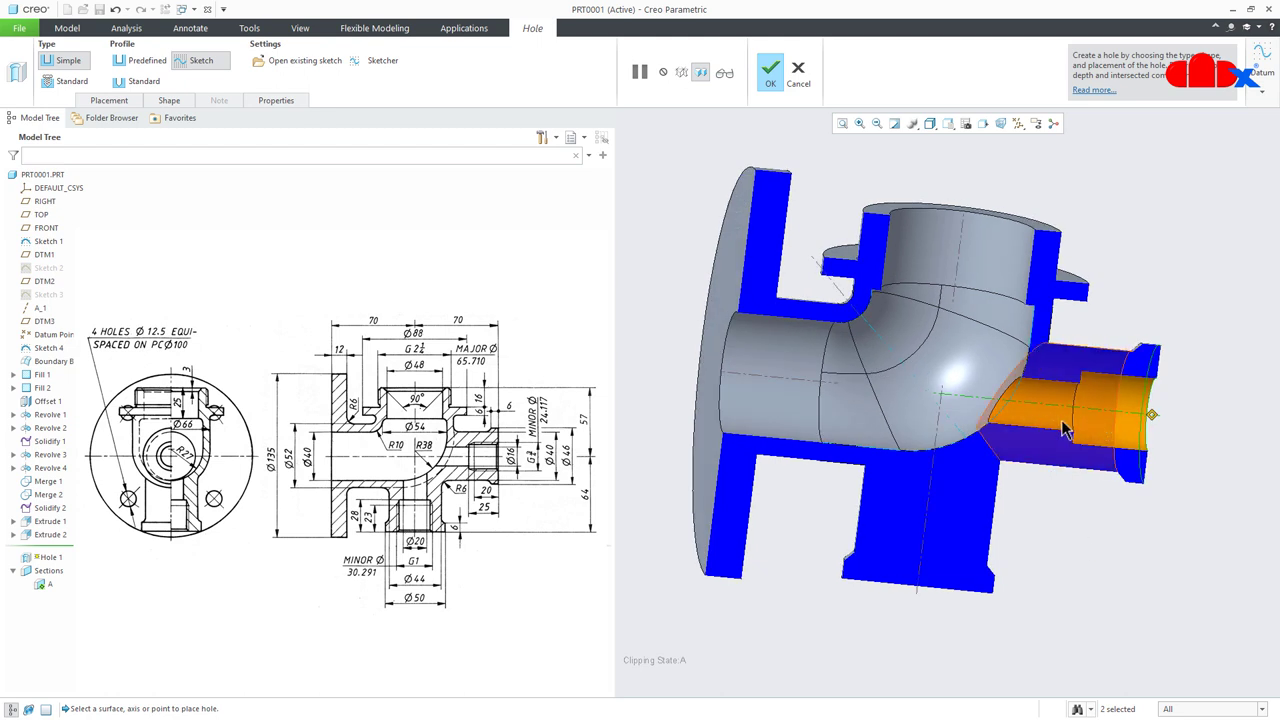
# Complete Hole 1 and check it in the model tree.
pyautogui.moveTo(1060, 428); pyautogui.dragTo(1100, 470, button='middle')
pyautogui.middleClick(1117, 548)
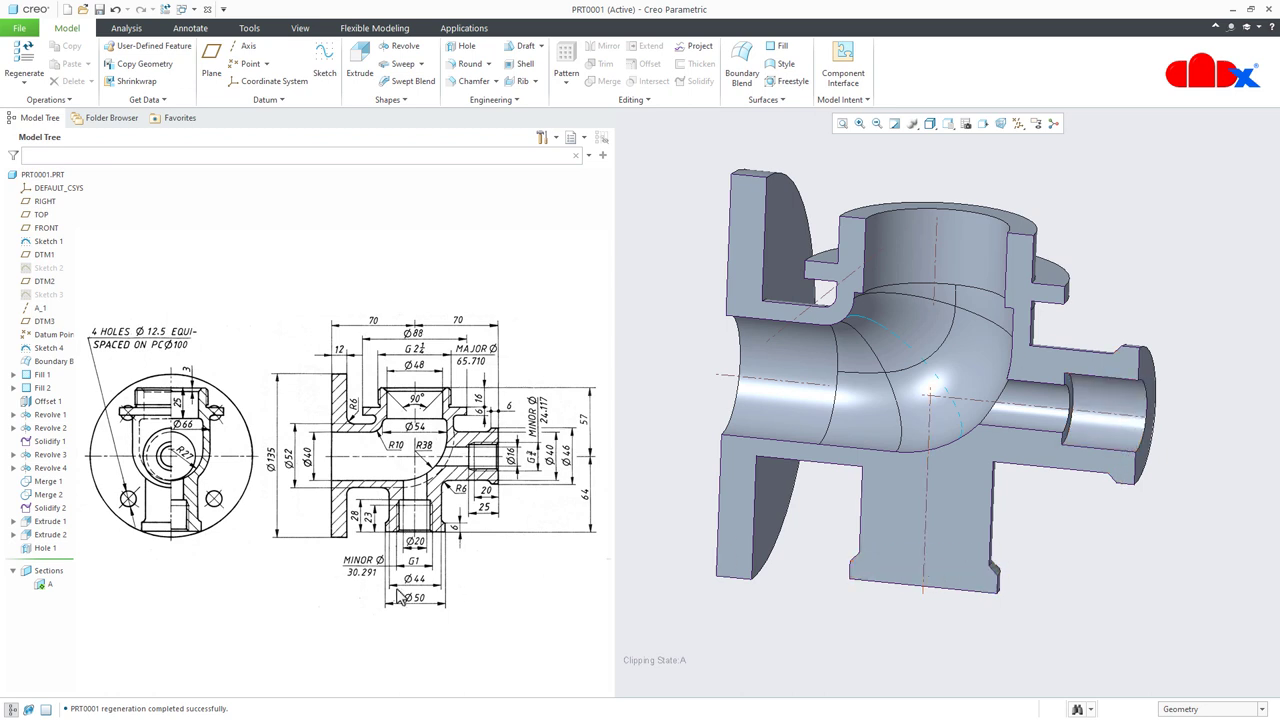
pyautogui.click(44, 549)
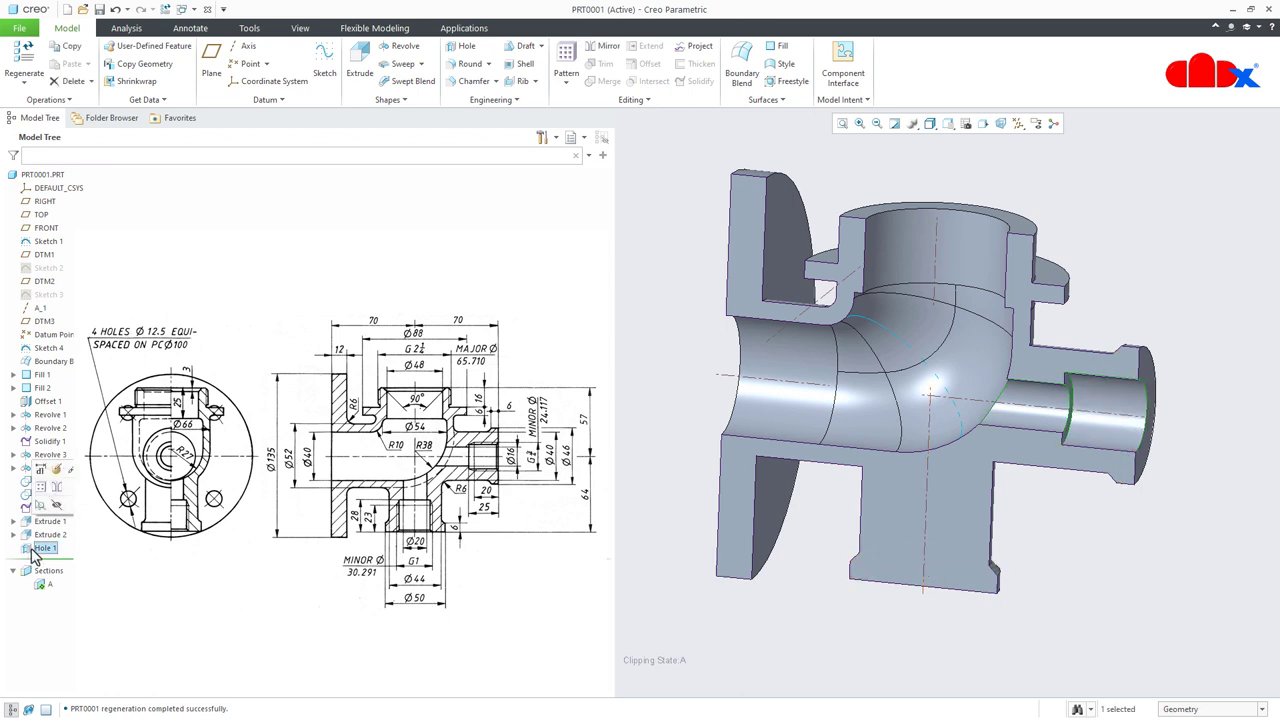
pyautogui.click(651, 600)
# Create Hole 2 on the lower branch surface, coaxial with the branch axis.
pyautogui.press('h')
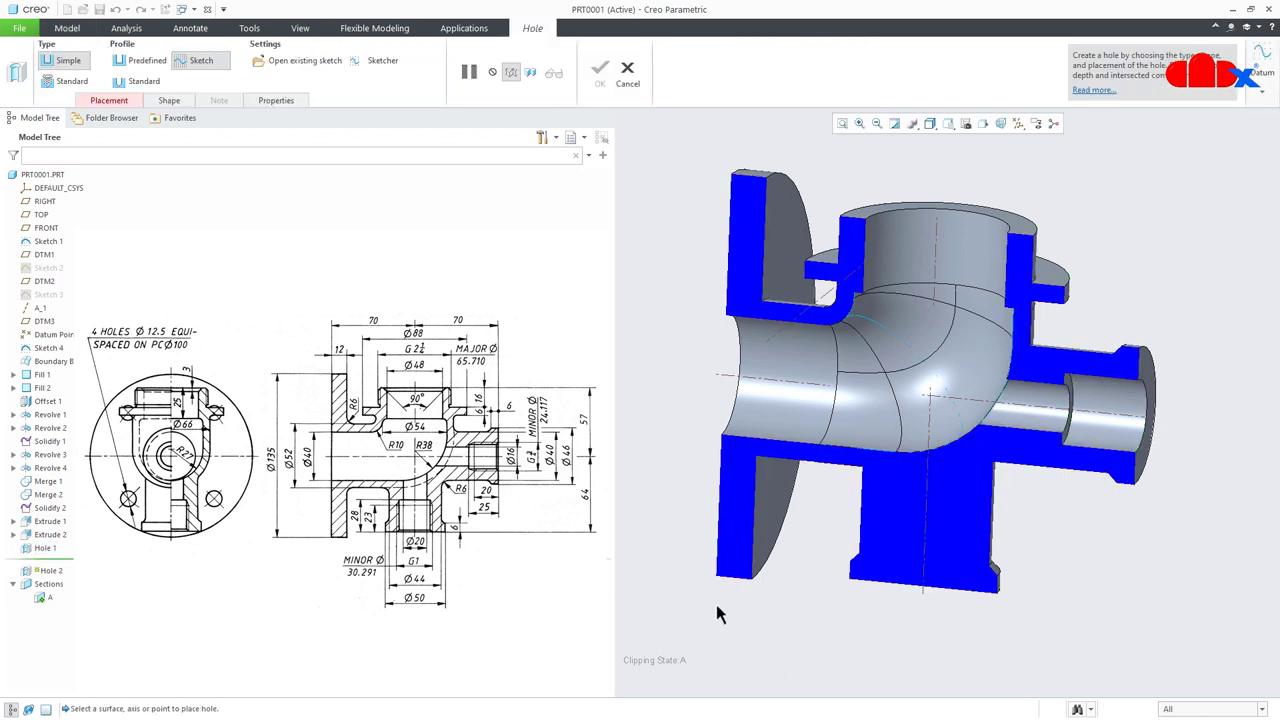
pyautogui.moveTo(716, 604); pyautogui.dragTo(866, 491, button='middle')
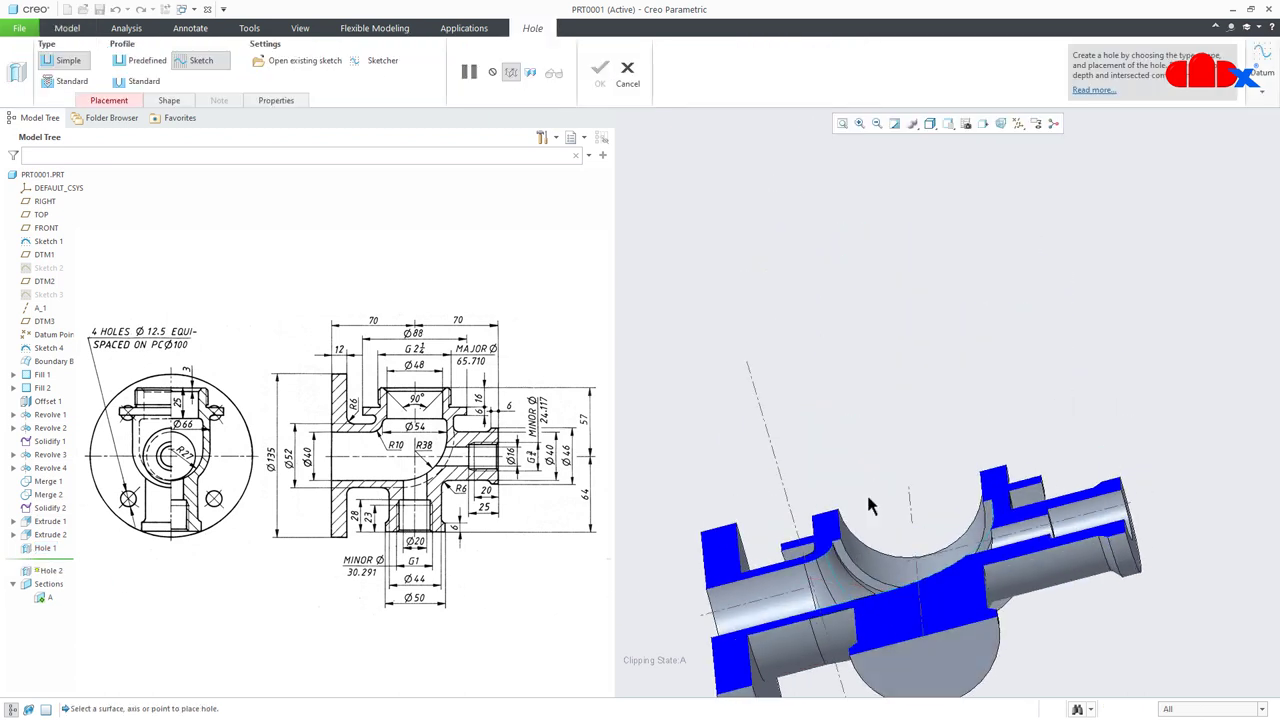
pyautogui.click(951, 671)
pyautogui.keyDown('shift'); pyautogui.moveTo(949, 674); pyautogui.dragTo(958, 528, button='middle'); pyautogui.keyUp('shift')
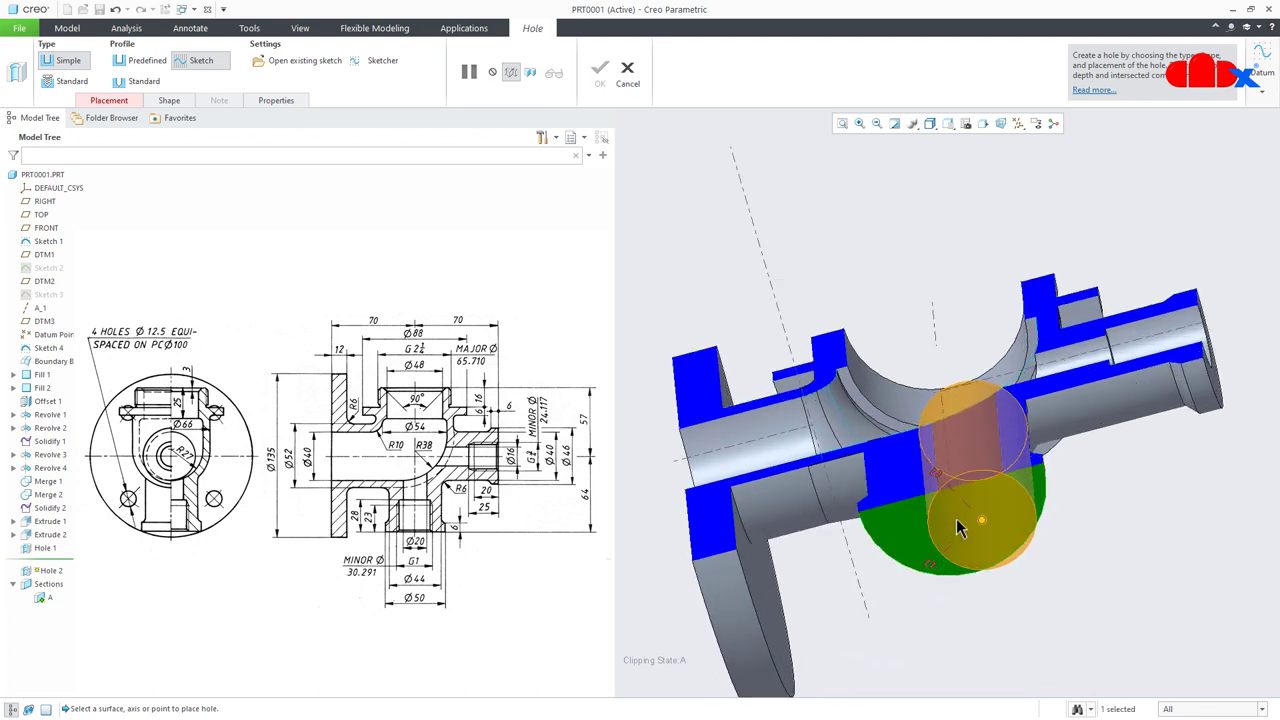
pyautogui.keyDown('ctrl'); pyautogui.click(951, 459); pyautogui.keyUp('ctrl')
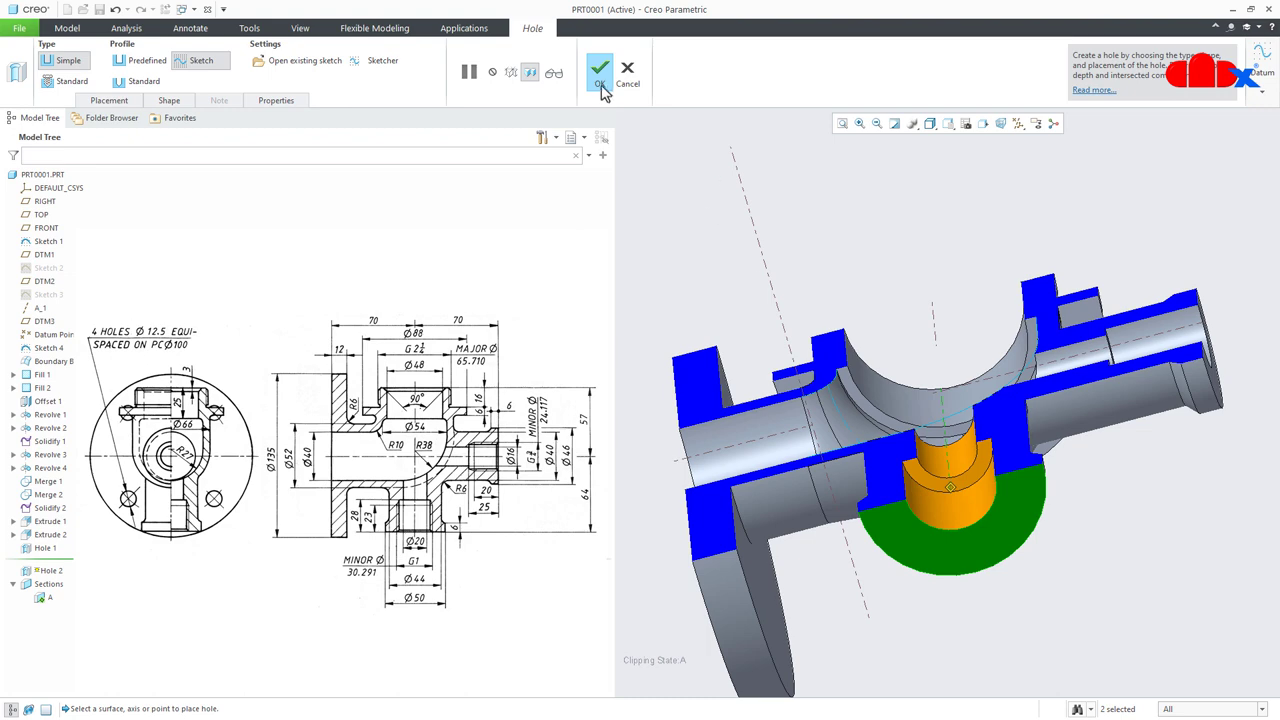
pyautogui.click(600, 80)
# Reopen Hole 2 for editing from the model tree.
pyautogui.moveTo(923, 412)
pyautogui.mouseDown(button='middle')
pyautogui.moveTo(915, 499)
pyautogui.moveTo(885, 555)
pyautogui.moveTo(895, 570)
pyautogui.moveTo(843, 600)
pyautogui.mouseUp(button='middle')
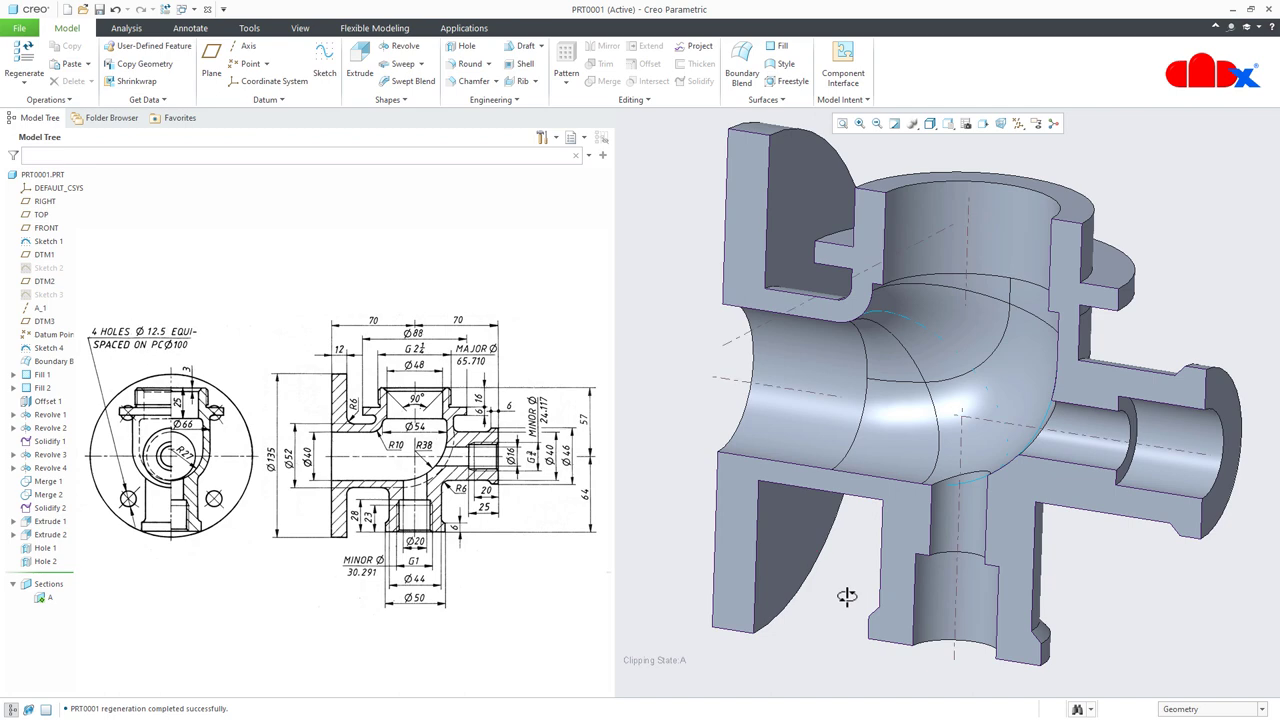
pyautogui.click(25, 564)
pyautogui.click(52, 494)
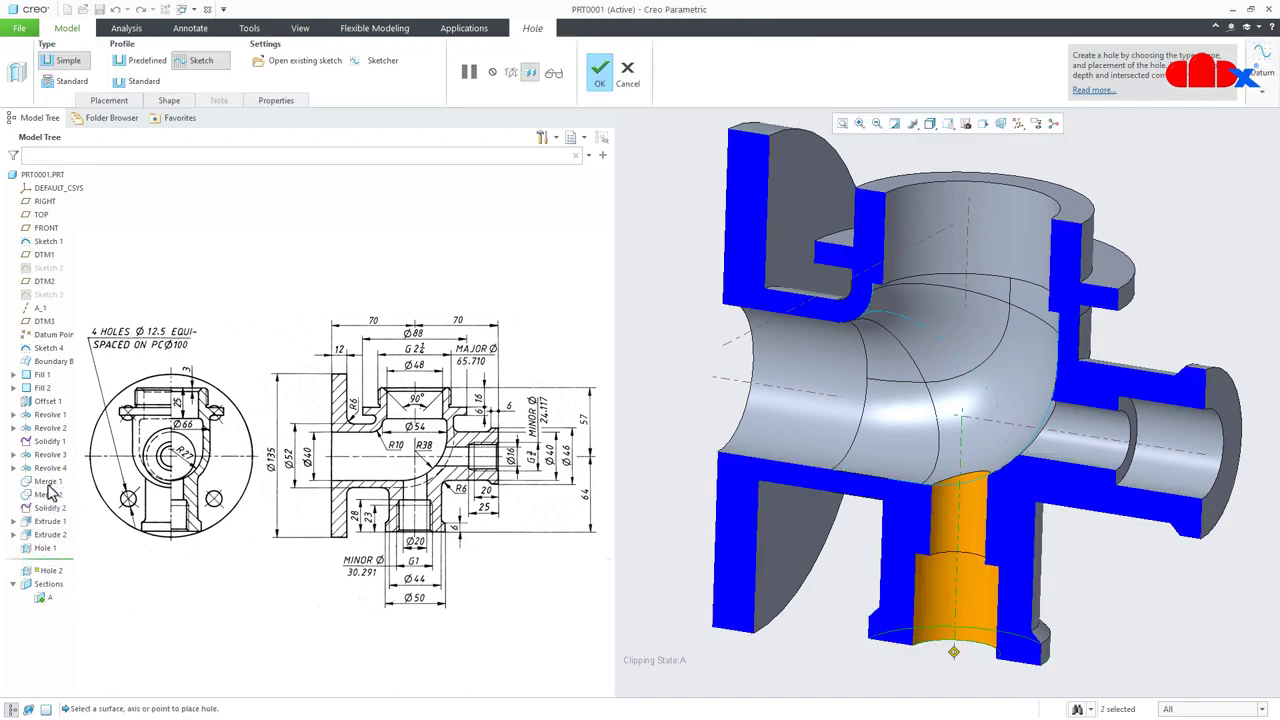
# Open Hole 2's profile sketch full-screen and set top width 30.291 and lower width 20.
pyautogui.click(376, 61)
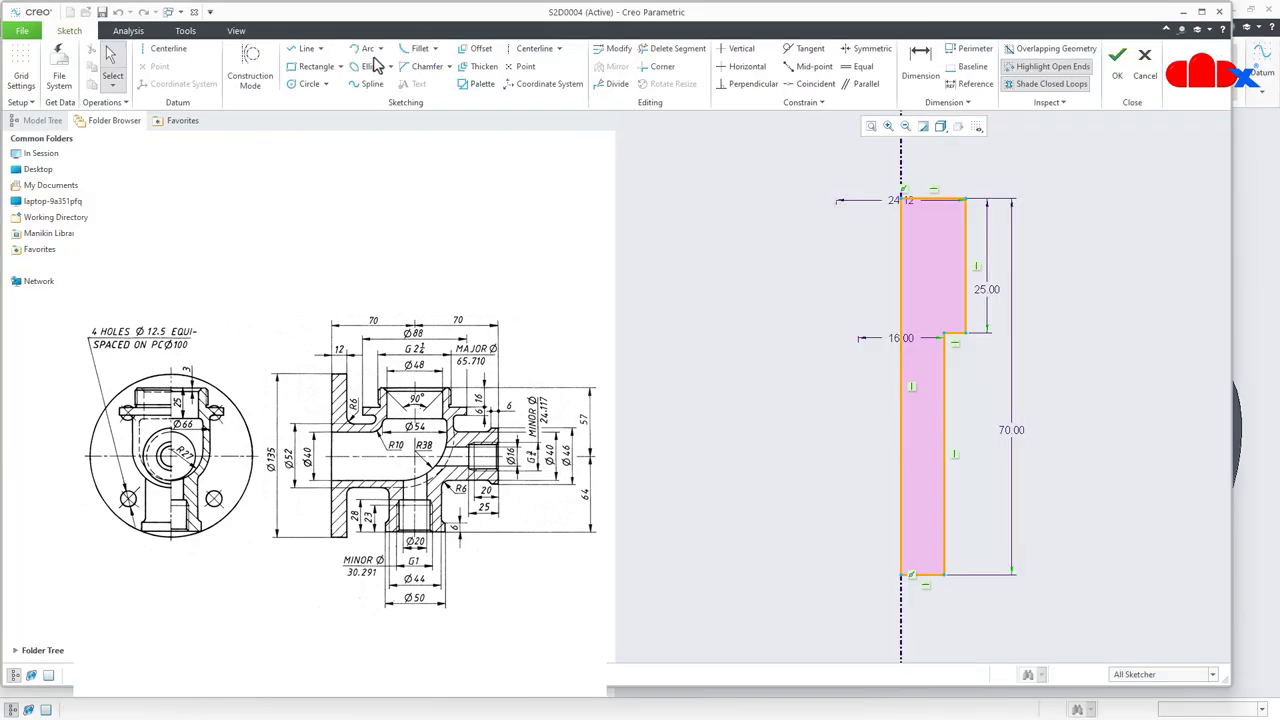
pyautogui.click(1203, 12)
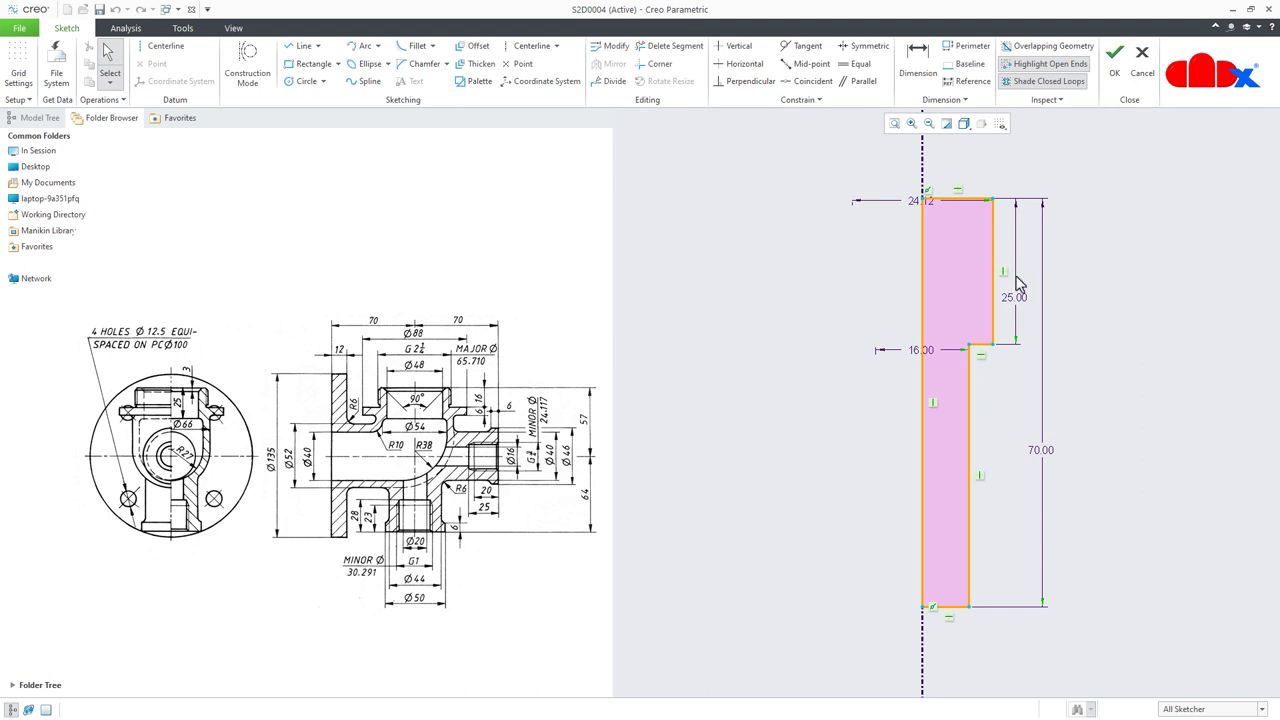
pyautogui.doubleClick(914, 203)
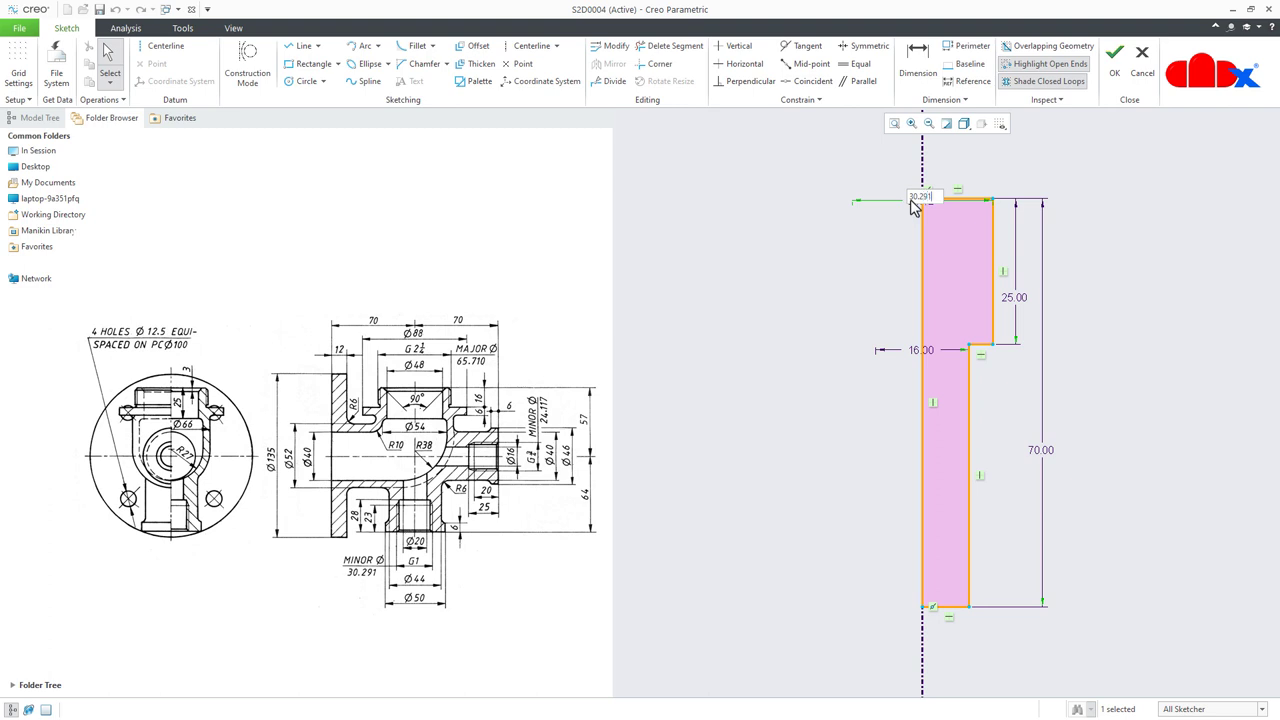
pyautogui.press('Return')
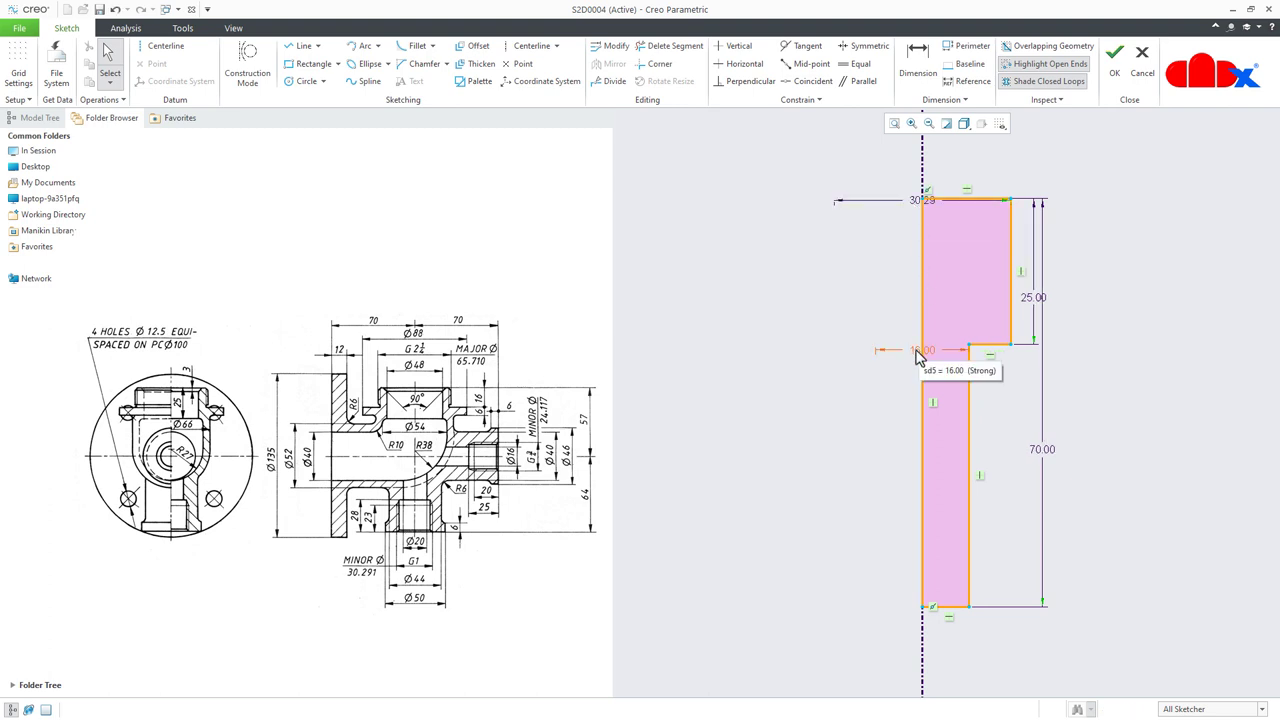
pyautogui.doubleClick(919, 352)
pyautogui.press('Return')
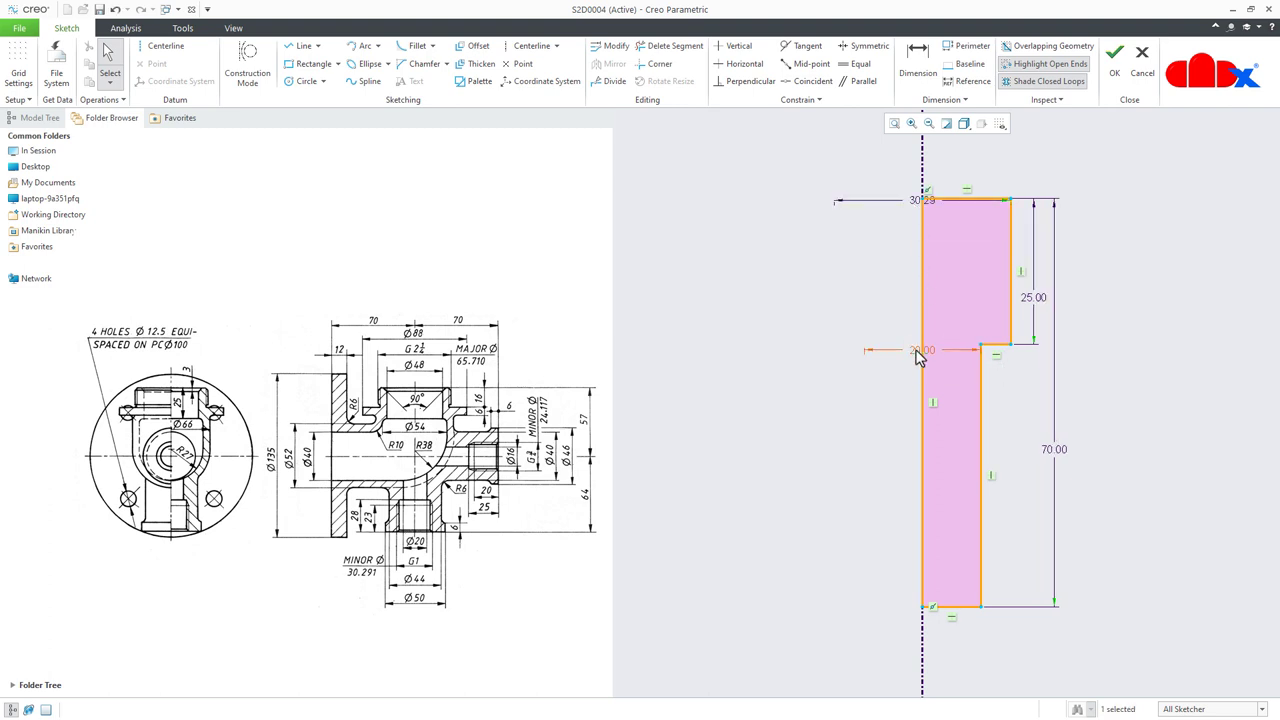
# Set the overall depth to 64 and step height to 28, then accept and finish Hole 2.
pyautogui.doubleClick(1051, 452)
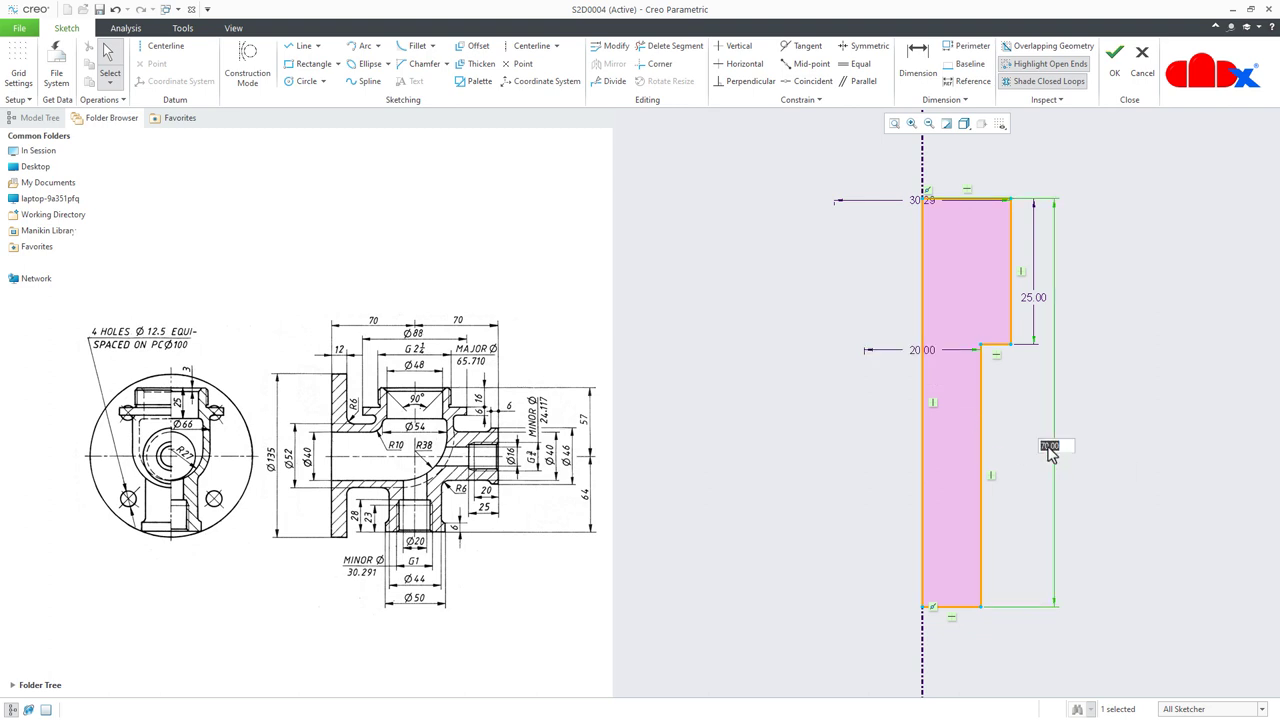
pyautogui.press('Return')
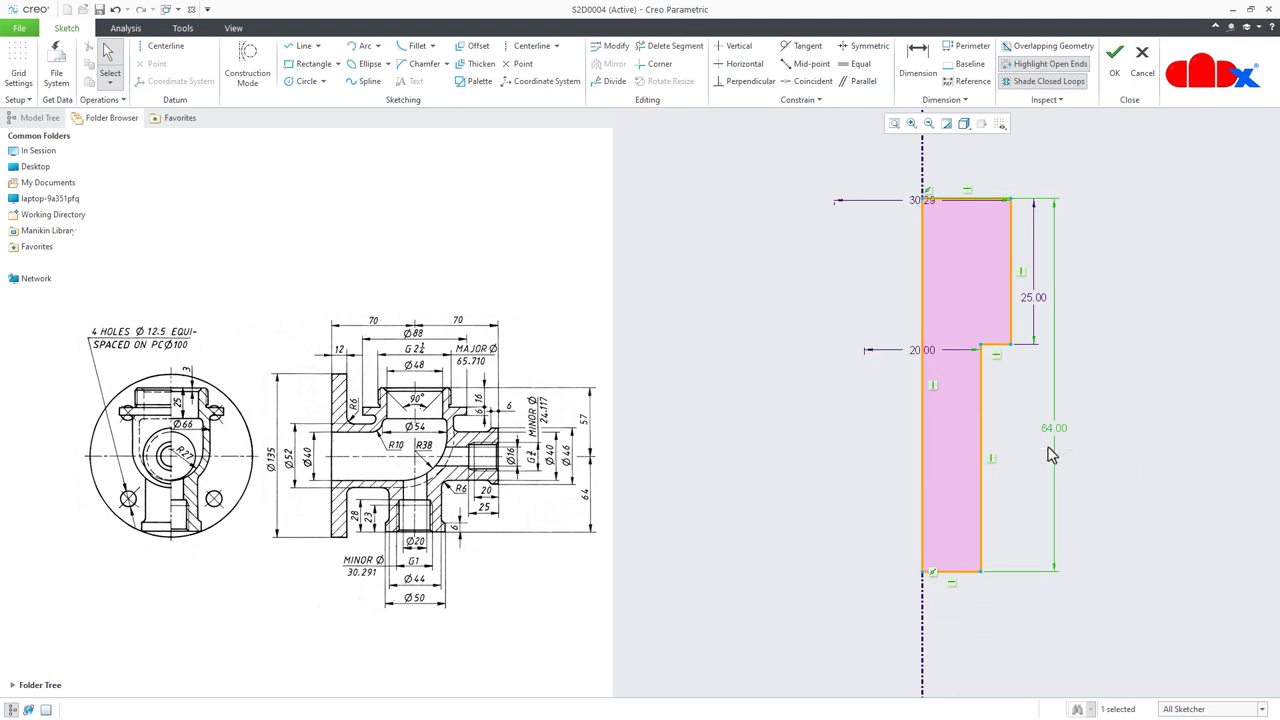
pyautogui.doubleClick(1035, 298)
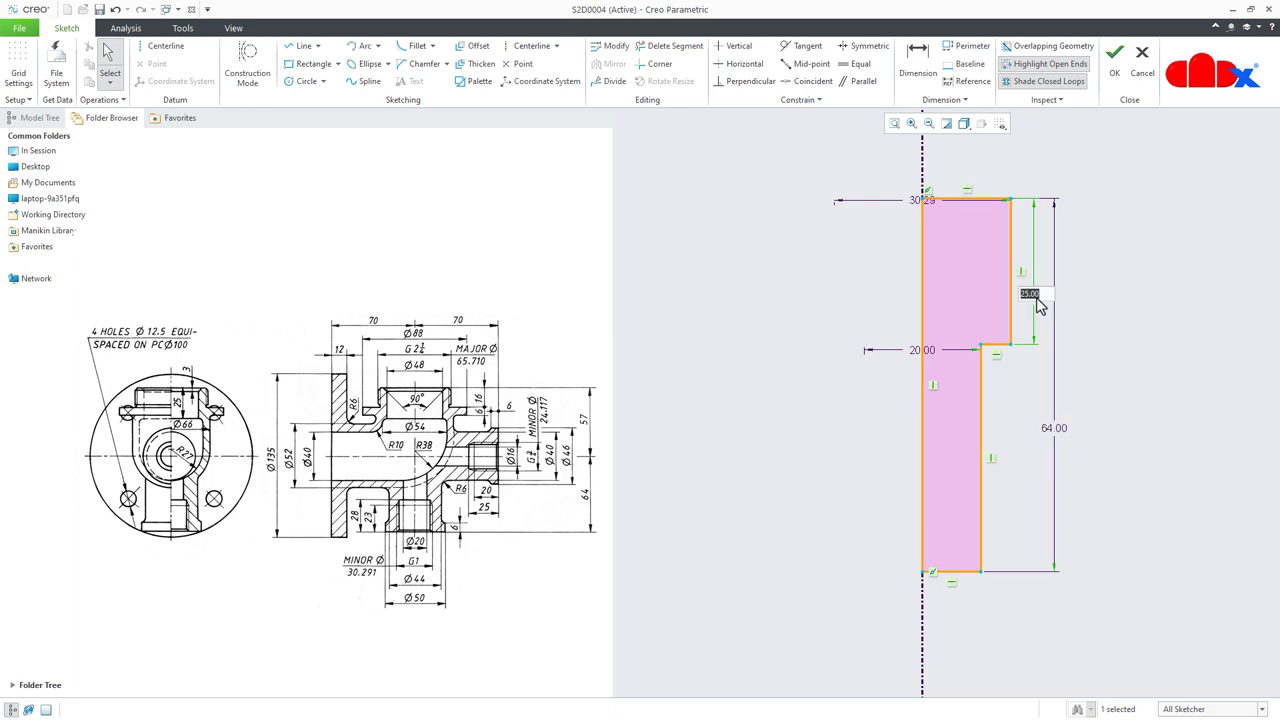
pyautogui.write('28')
pyautogui.press('Return')
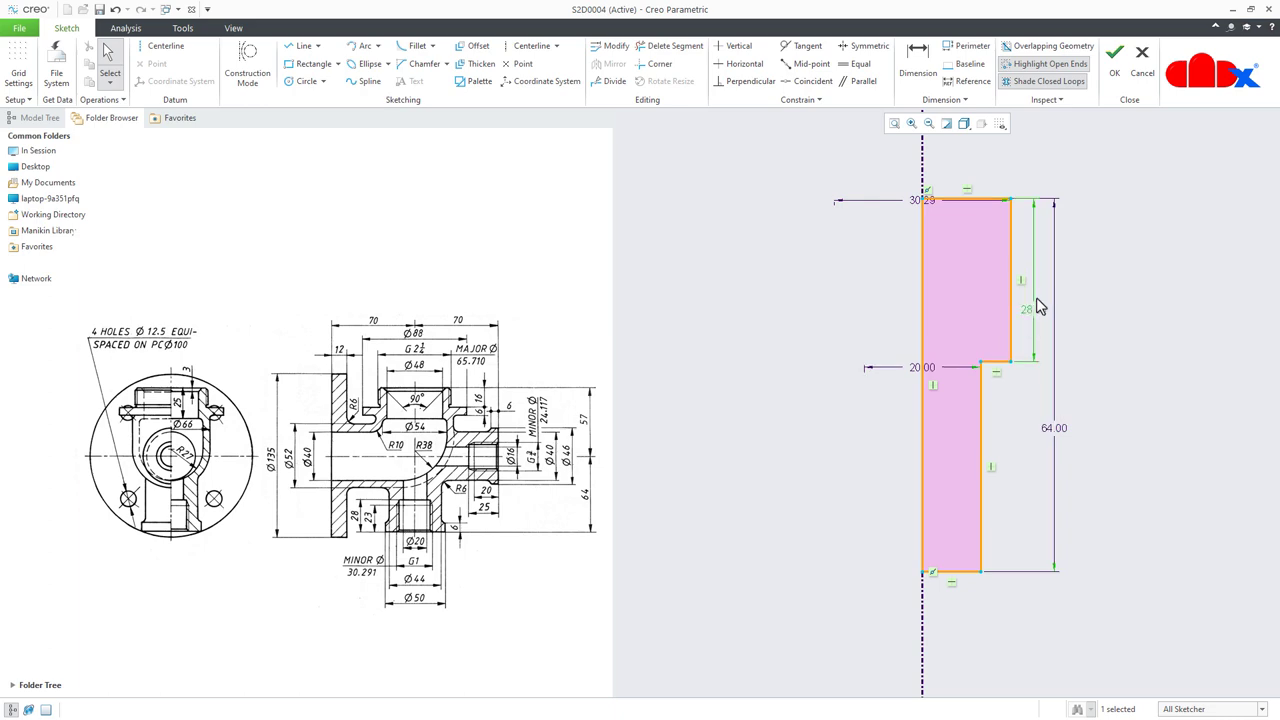
pyautogui.rightClick(1121, 370)
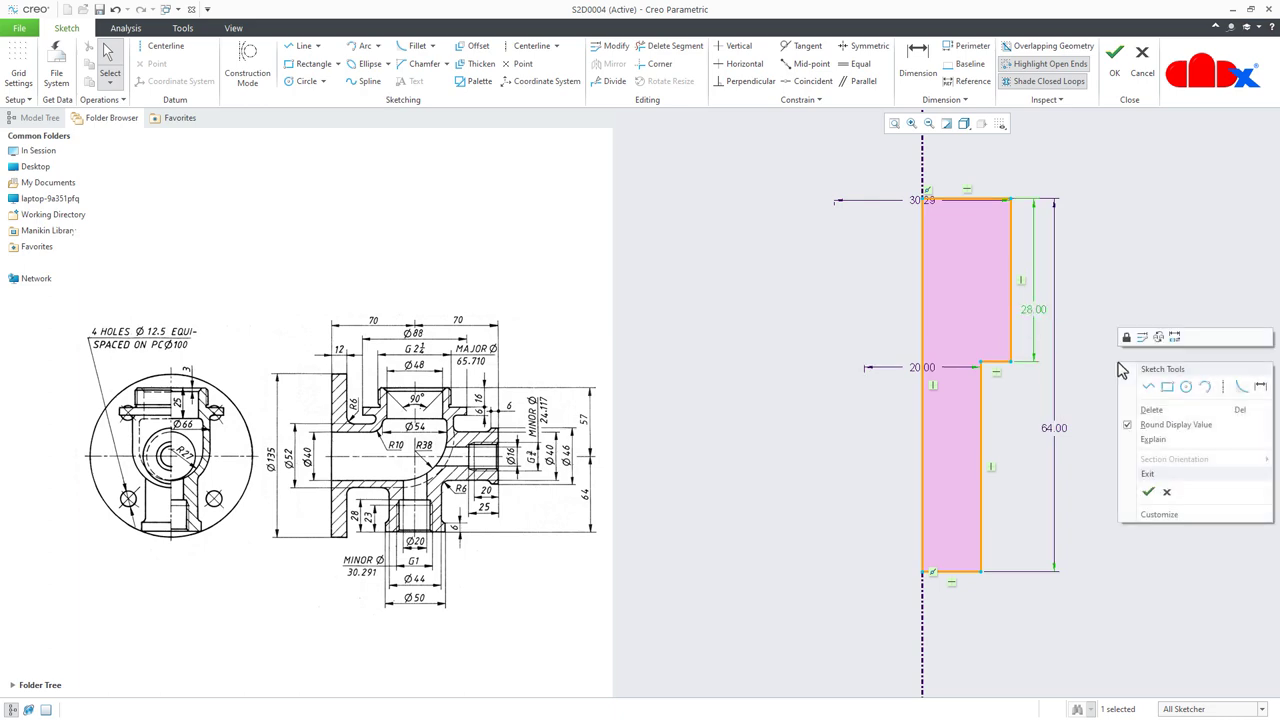
pyautogui.click(1150, 489)
pyautogui.middleClick(1100, 590)
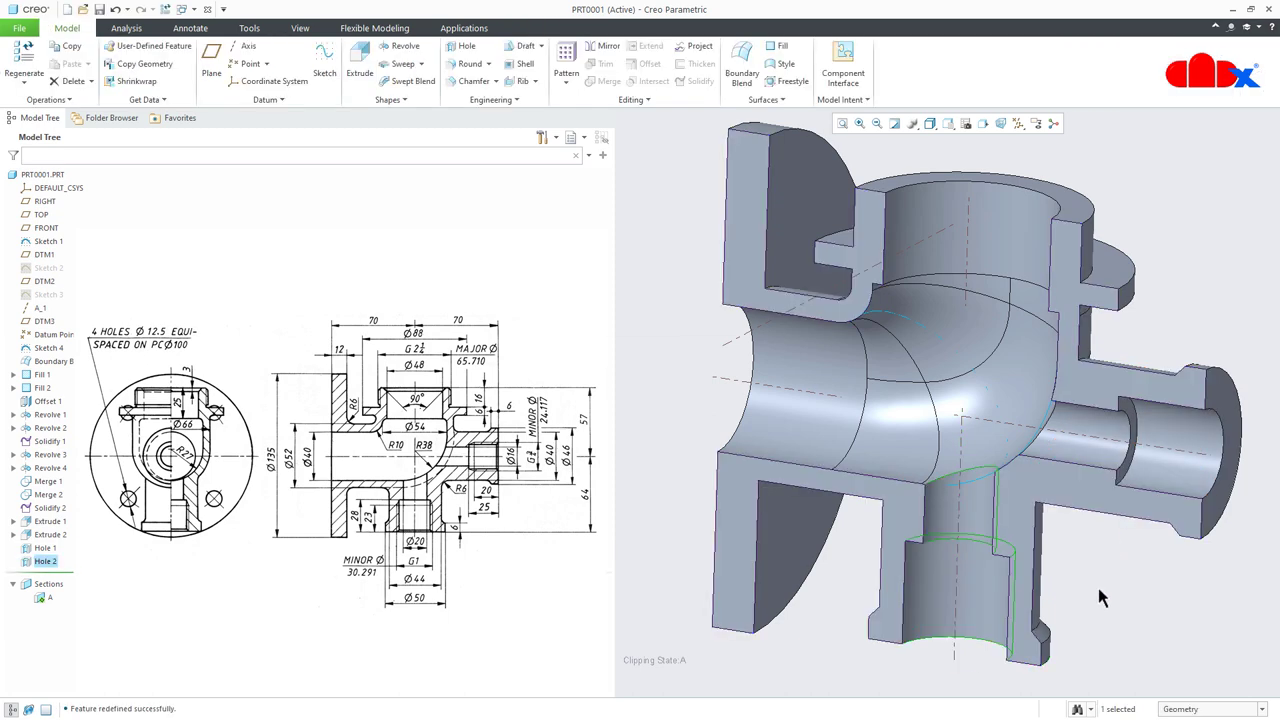
# Deselect Hole 2, refit the model in view, and hide the datum axes.
pyautogui.click(1100, 597)
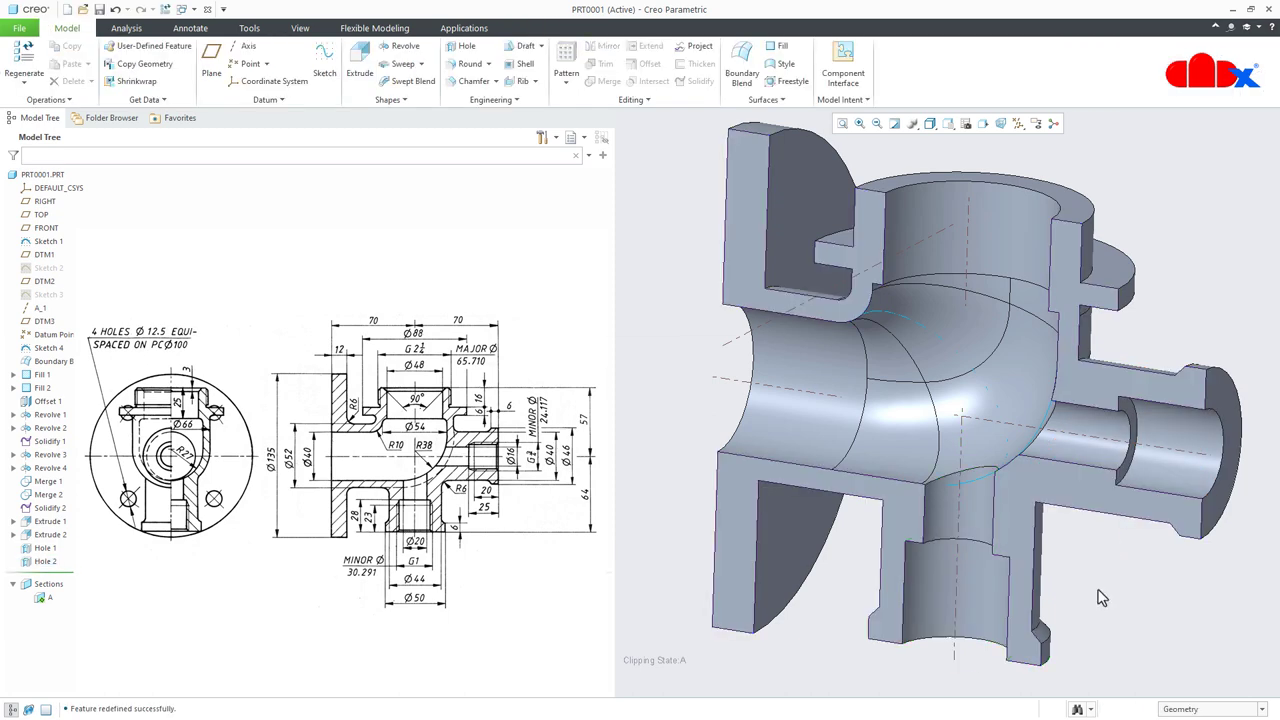
pyautogui.hotkey('ctrl', 'd')
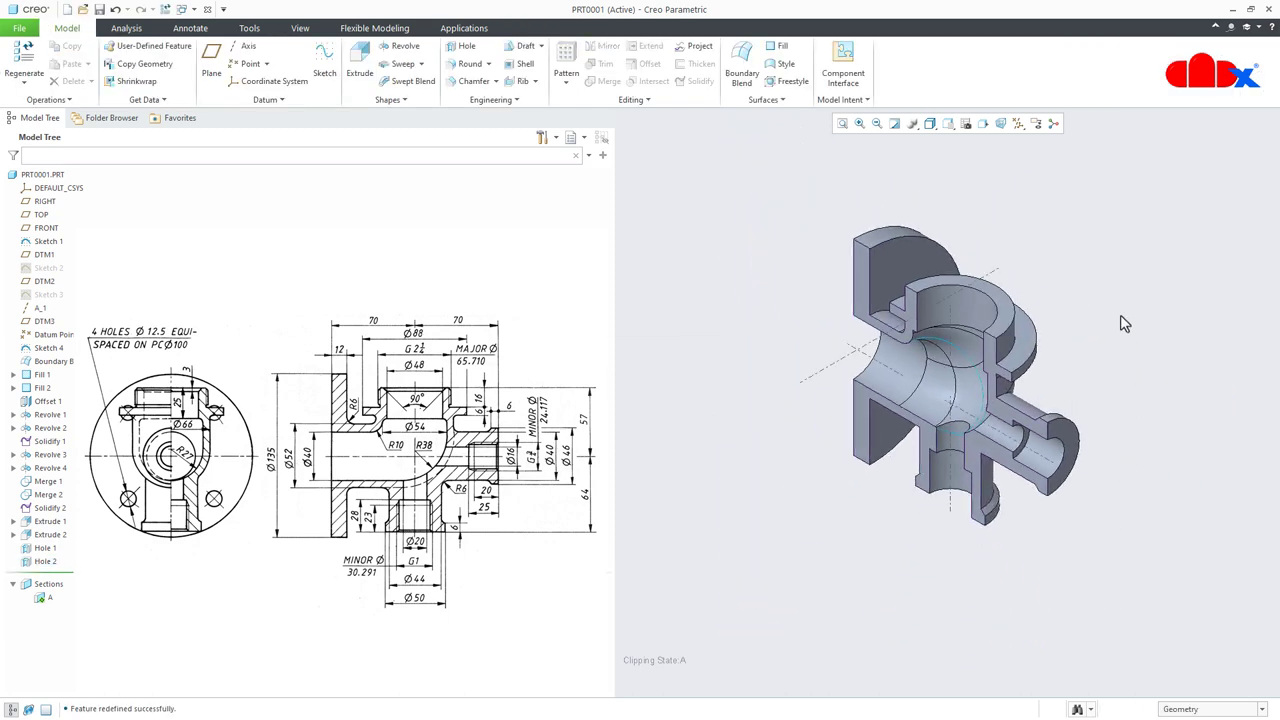
pyautogui.click(1018, 123)
pyautogui.click(1019, 155)
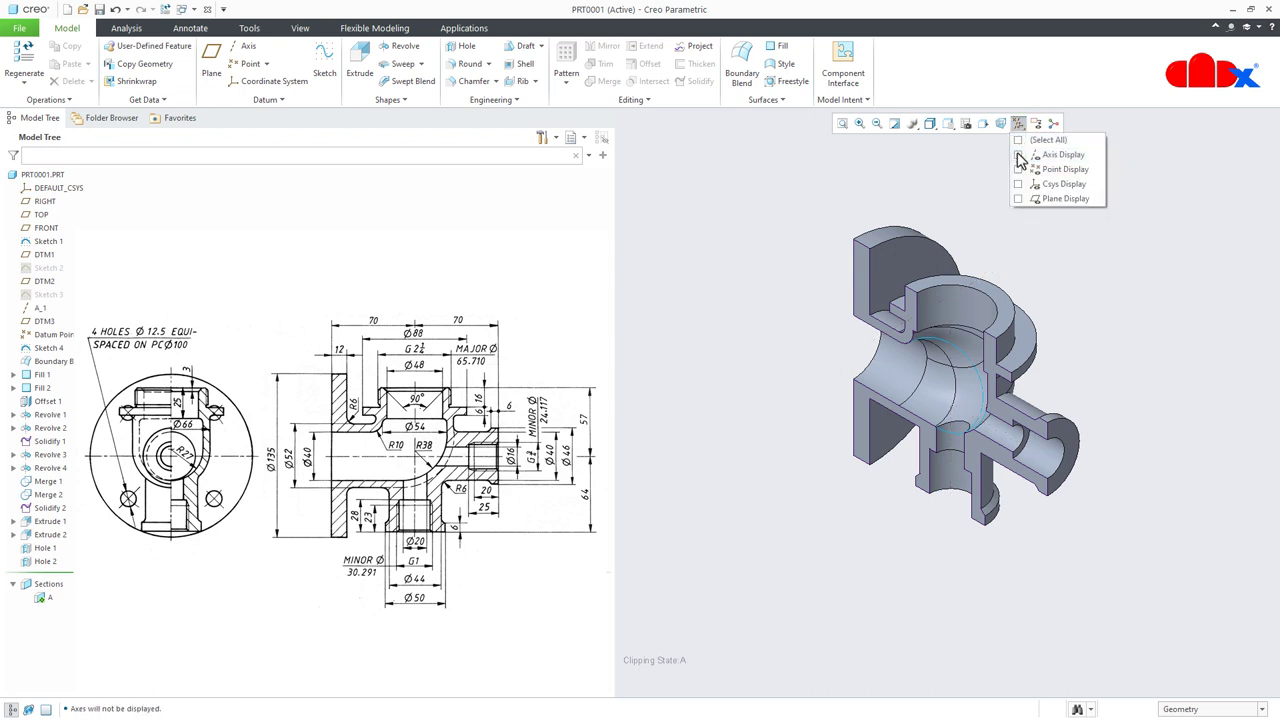
# Orbit the model and orient the view normal to the section face.
pyautogui.moveTo(1058, 416); pyautogui.dragTo(1046, 436, button='middle')
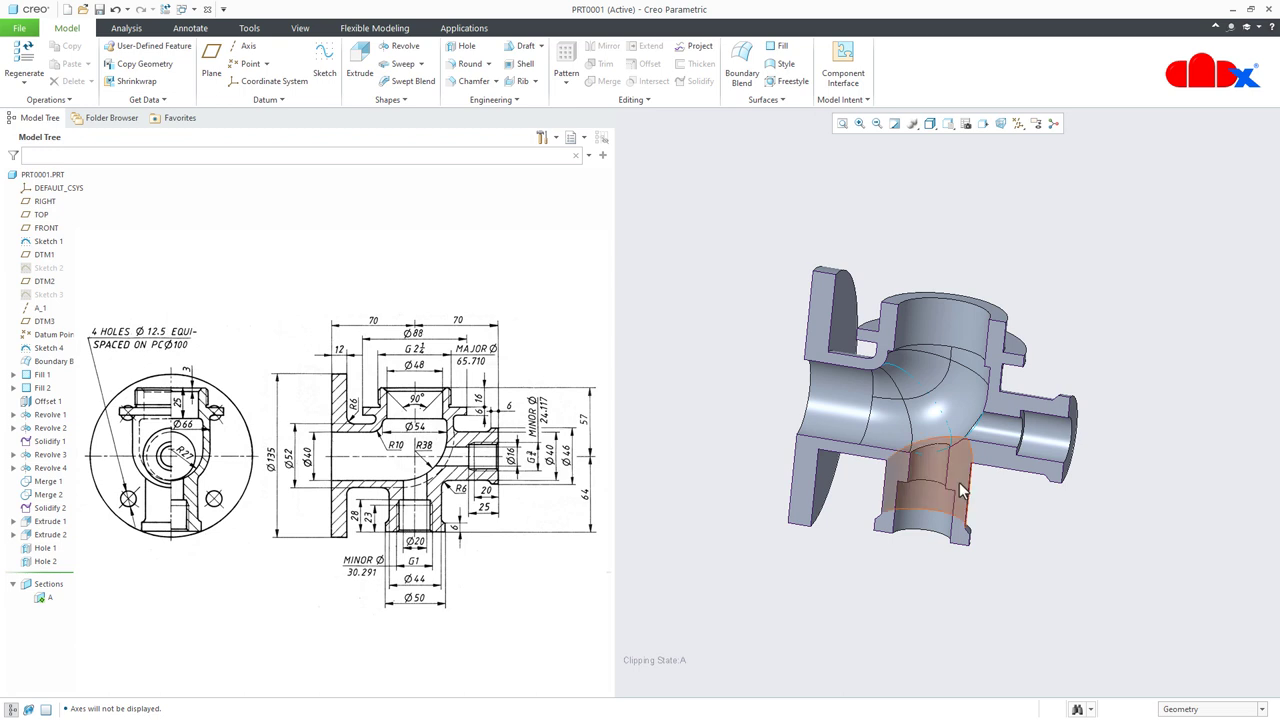
pyautogui.hotkey('ctrl', 'd')
pyautogui.moveTo(967, 485); pyautogui.dragTo(971, 537, button='middle')
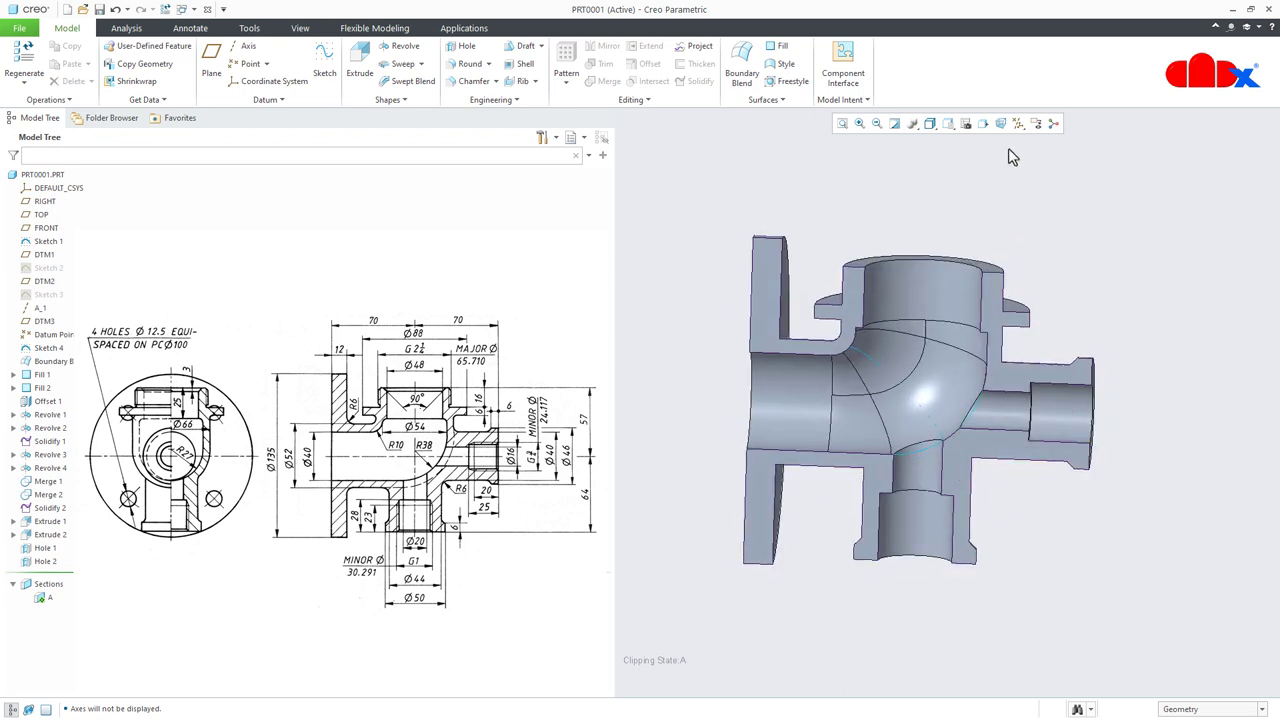
pyautogui.click(986, 124)
pyautogui.click(966, 450)
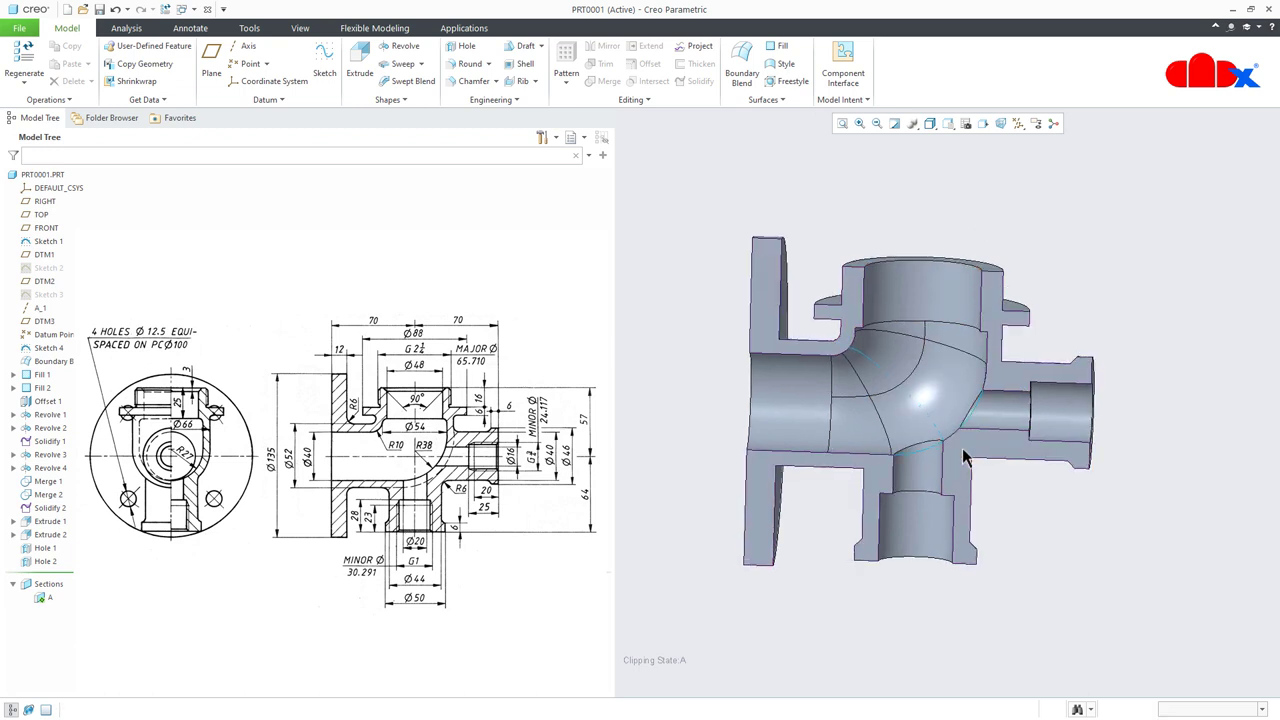
pyautogui.scroll(-2, 932, 419)
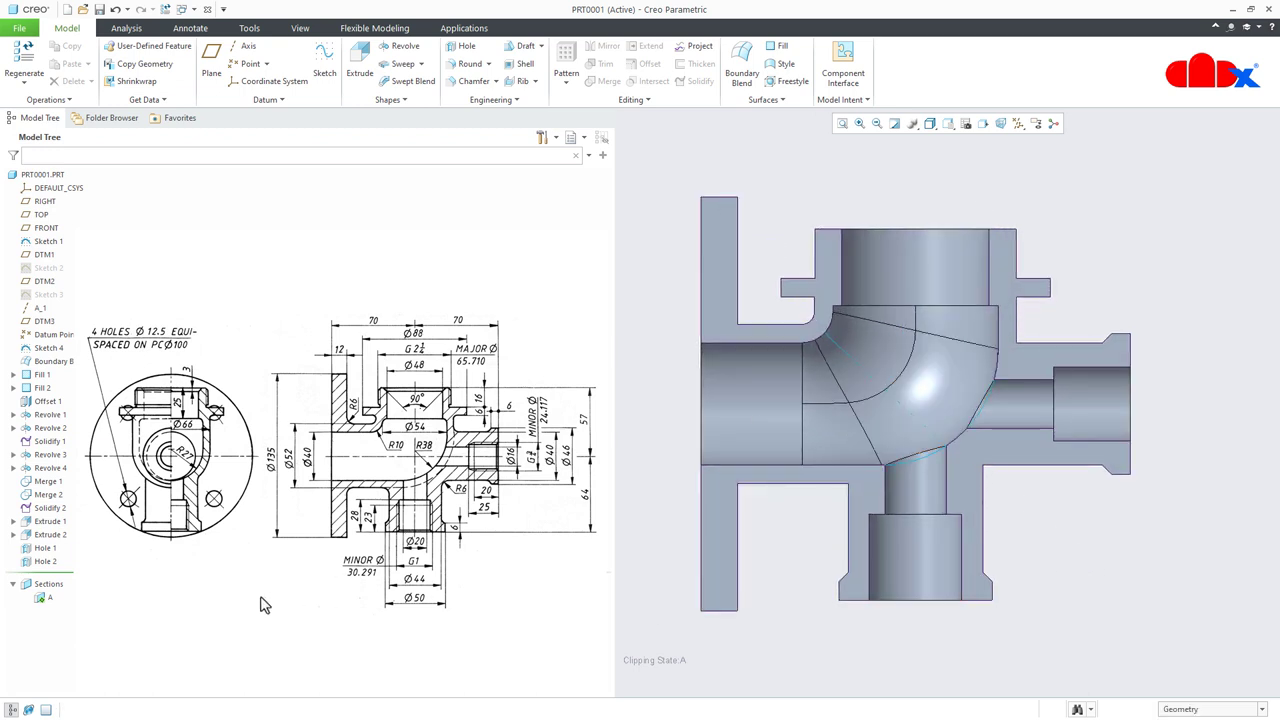
# Deactivate section A so the full solid shows, and orbit it into a 3-D view.
pyautogui.click(45, 598)
pyautogui.click(51, 518)
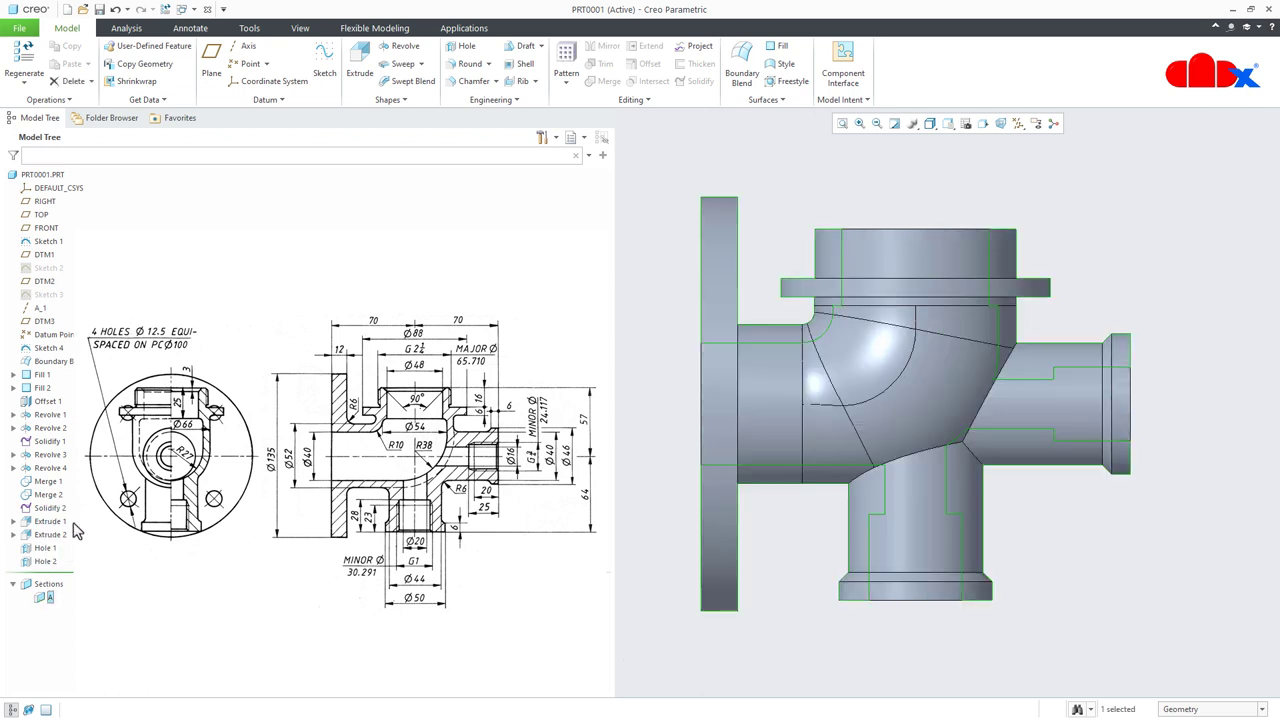
pyautogui.moveTo(916, 614); pyautogui.dragTo(943, 608, button='middle')
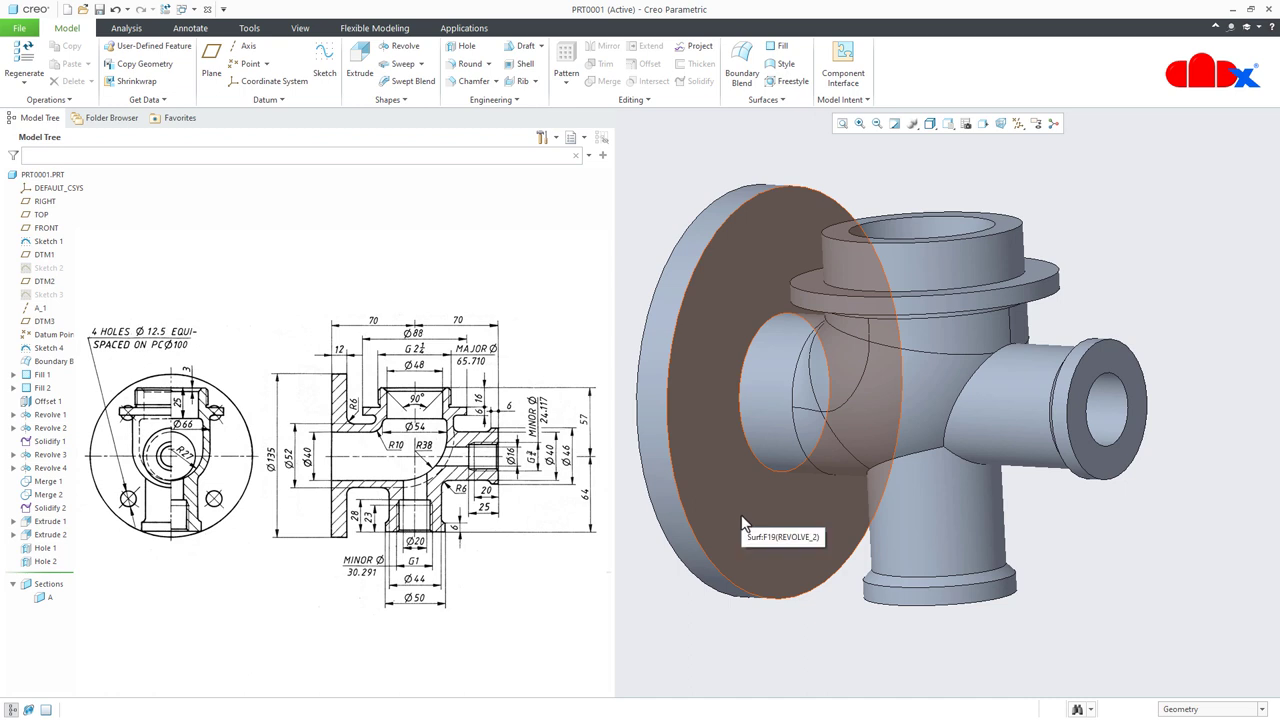
pyautogui.moveTo(788, 577); pyautogui.dragTo(791, 627, button='middle')
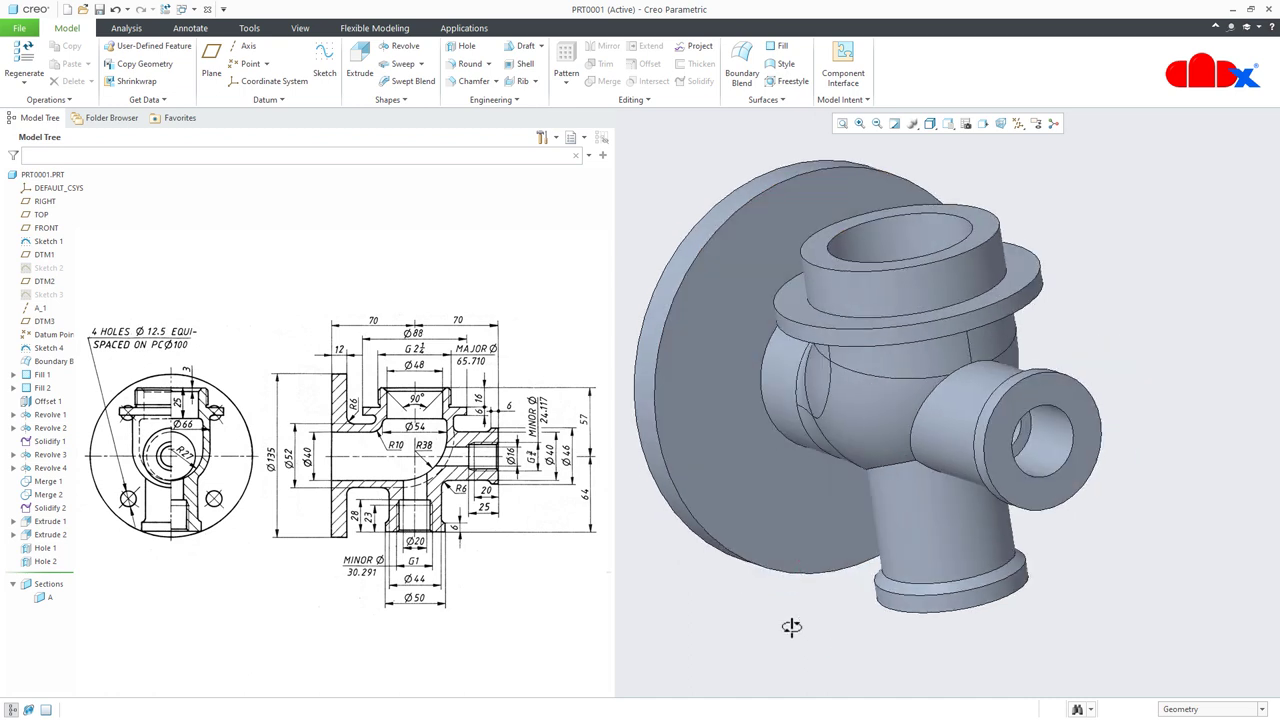
pyautogui.click(462, 48)
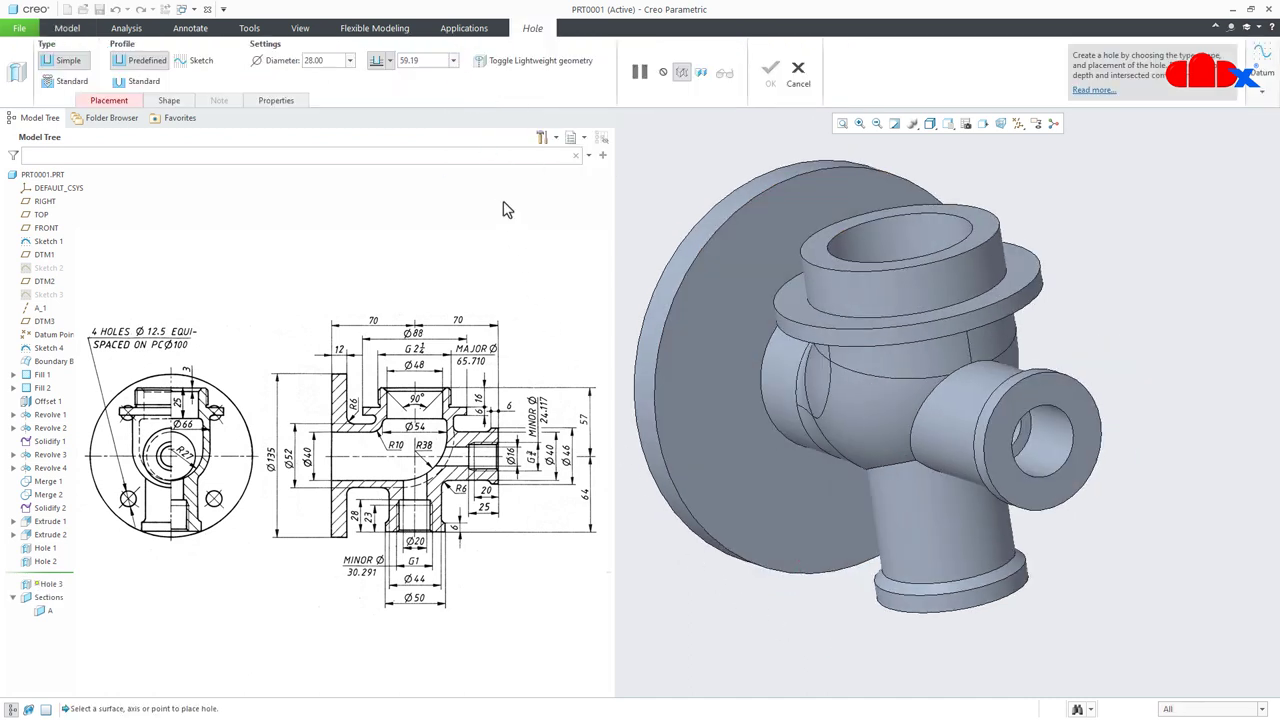
# Place the new hole on the flange face with the Diameter placement type.
pyautogui.click(774, 510)
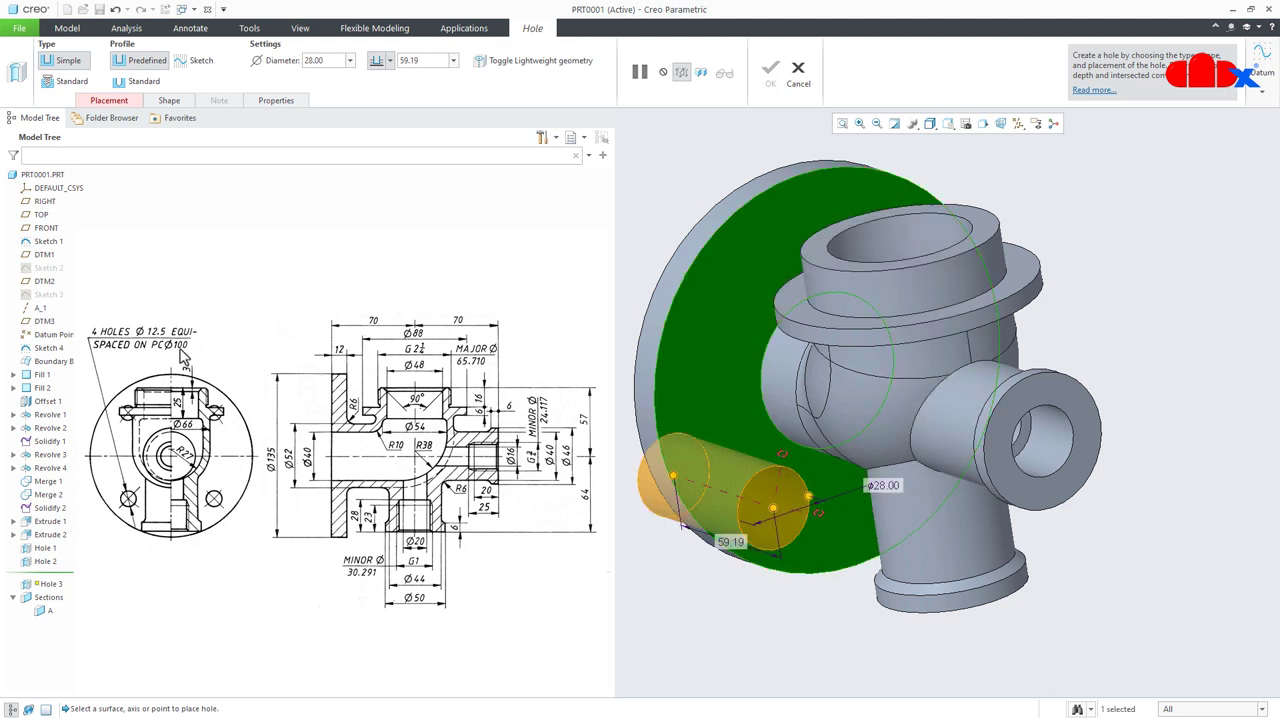
pyautogui.click(122, 104)
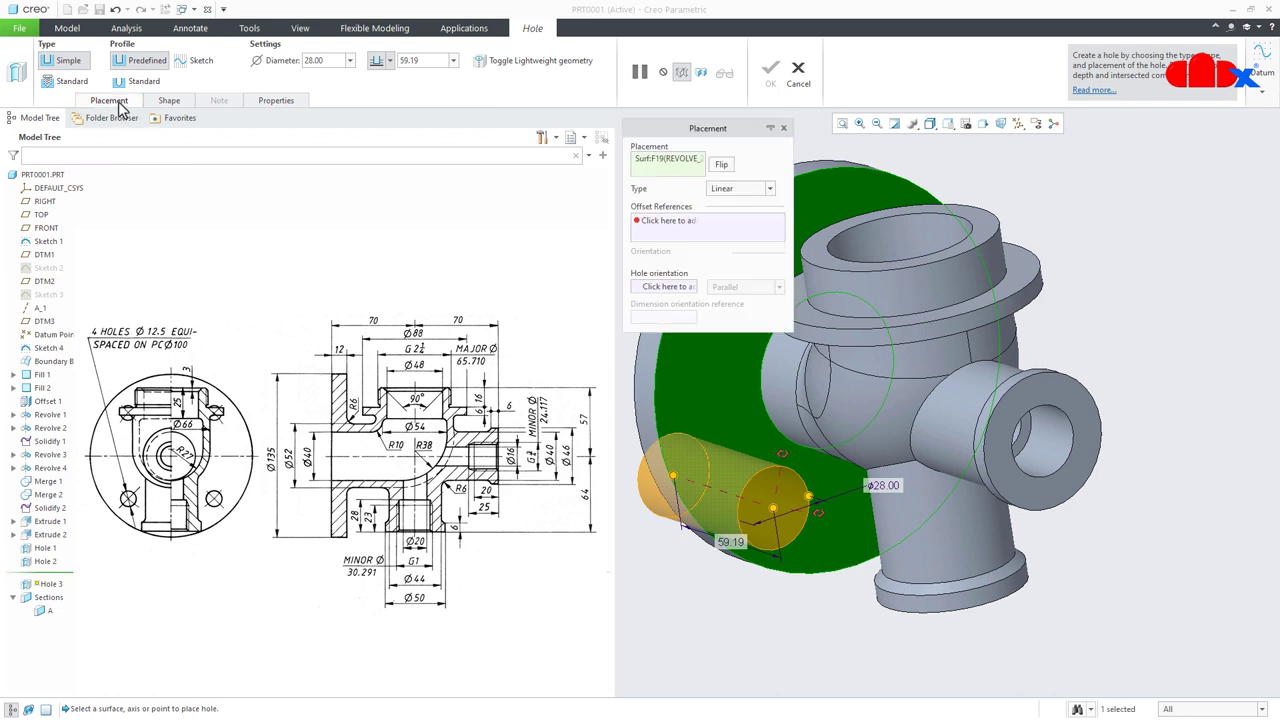
pyautogui.click(724, 189)
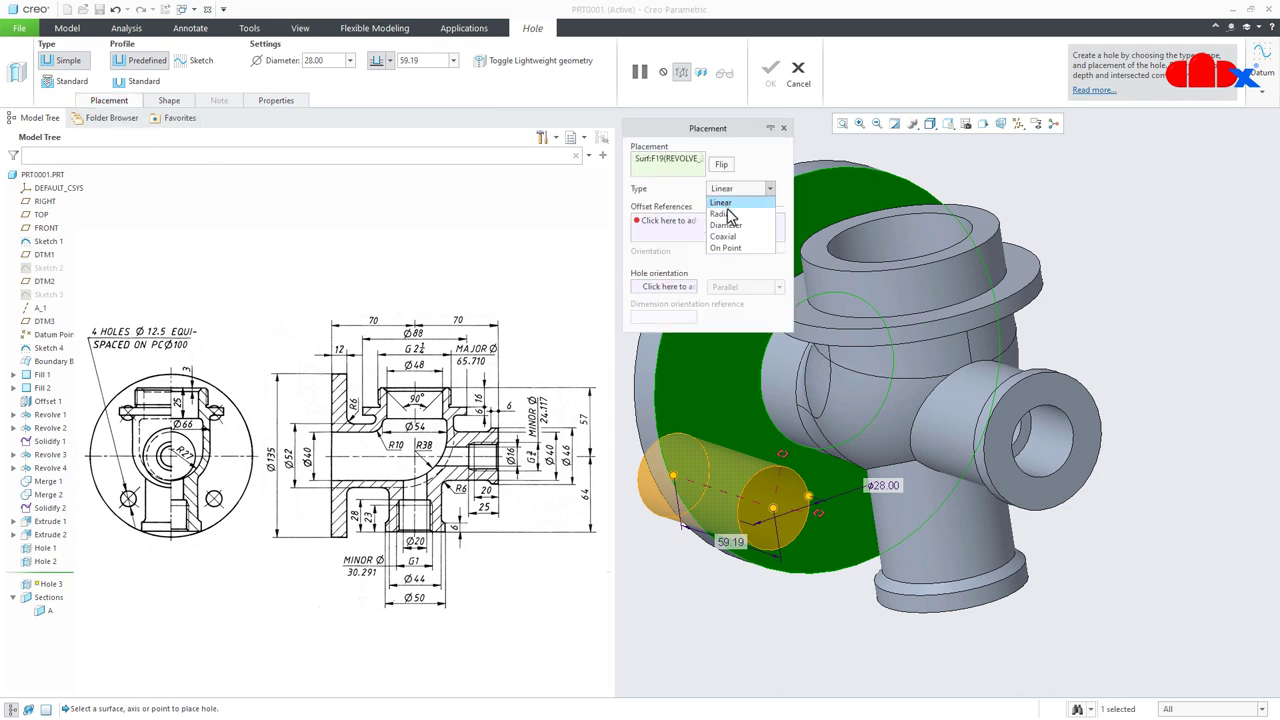
pyautogui.click(727, 225)
pyautogui.scroll(-2, 912, 533)
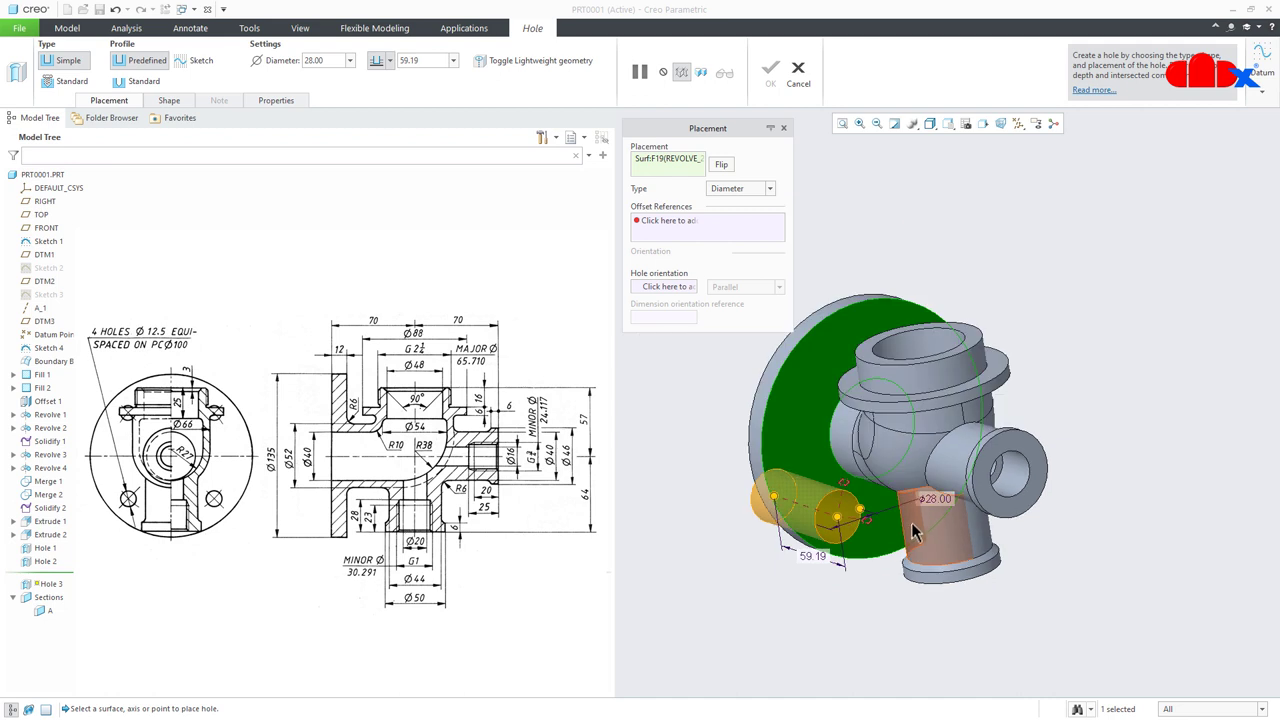
pyautogui.moveTo(912, 533); pyautogui.dragTo(935, 530, button='middle')
# Show datum planes and reference the hole to axis A_3 on a Ø100 placement circle.
pyautogui.click(1019, 124)
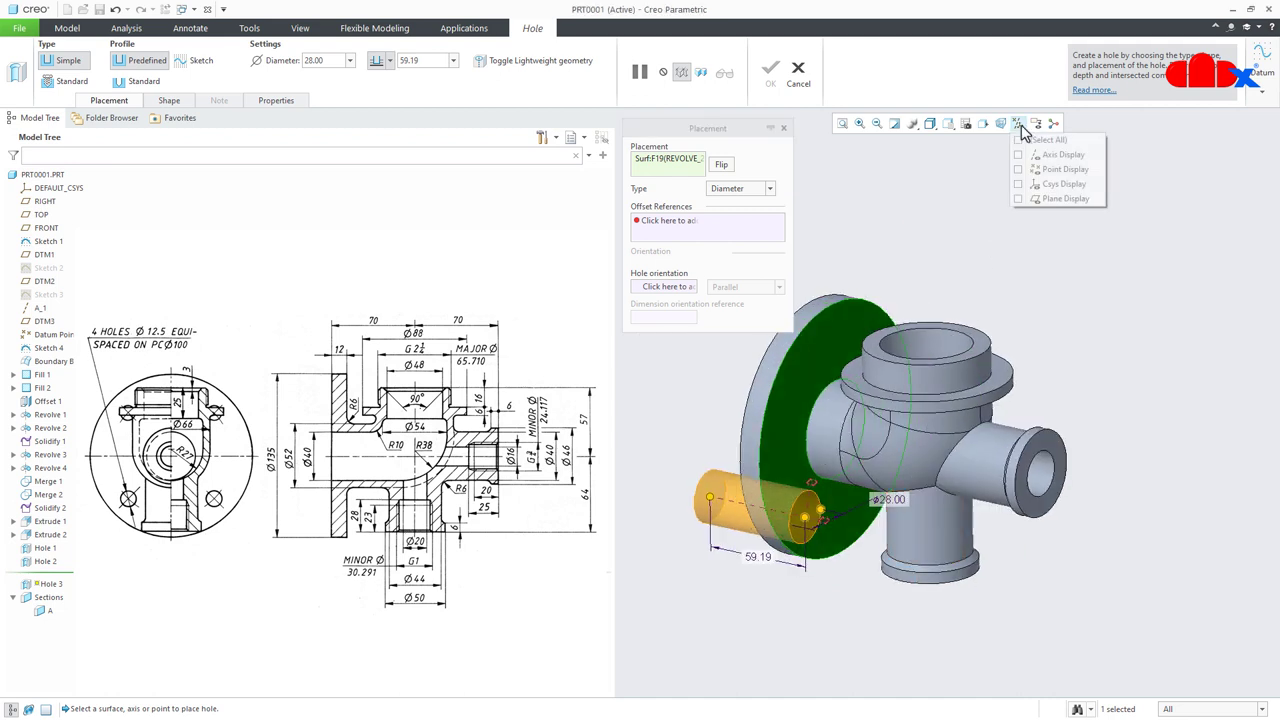
pyautogui.click(1019, 199)
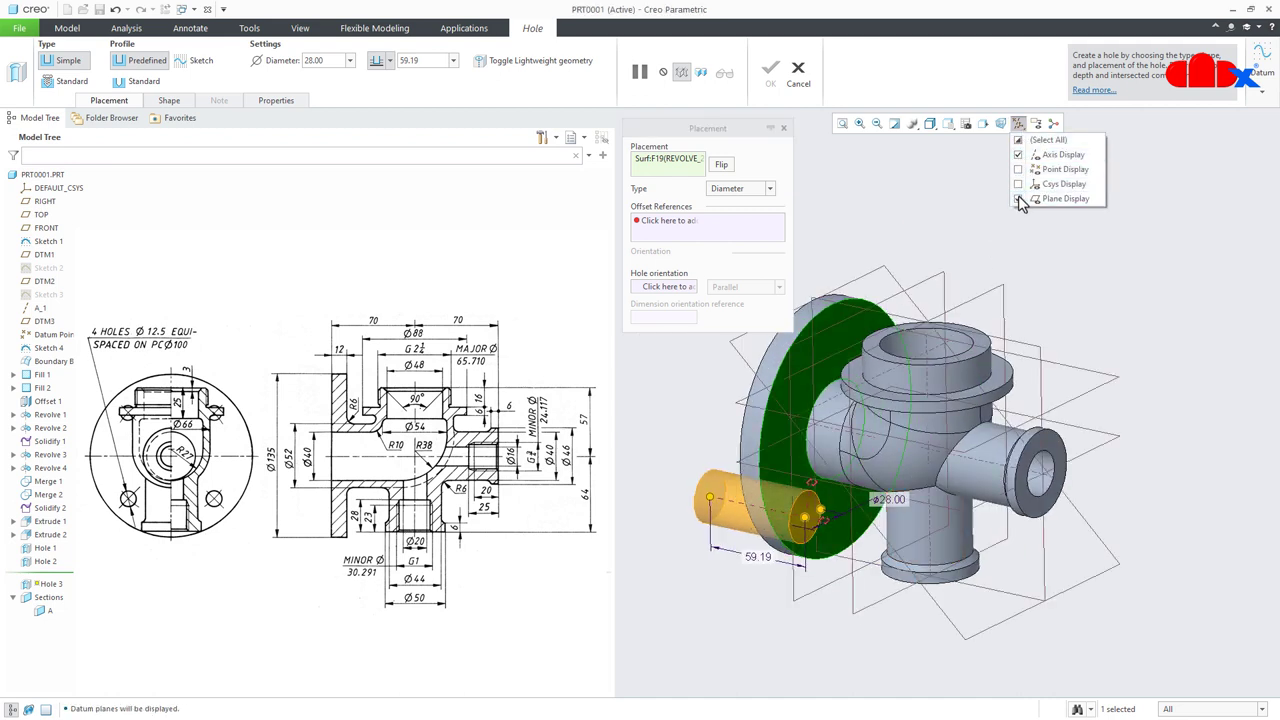
pyautogui.moveTo(945, 440); pyautogui.dragTo(935, 485, button='middle')
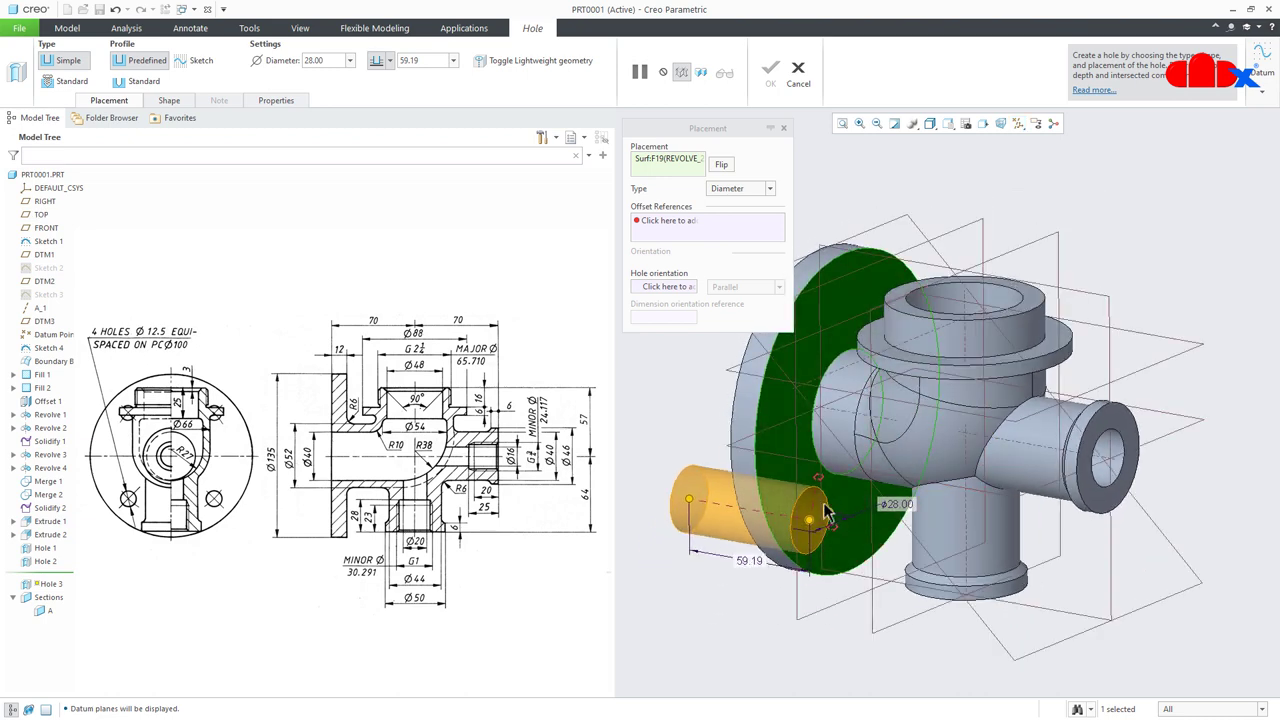
pyautogui.moveTo(818, 477); pyautogui.dragTo(848, 420)
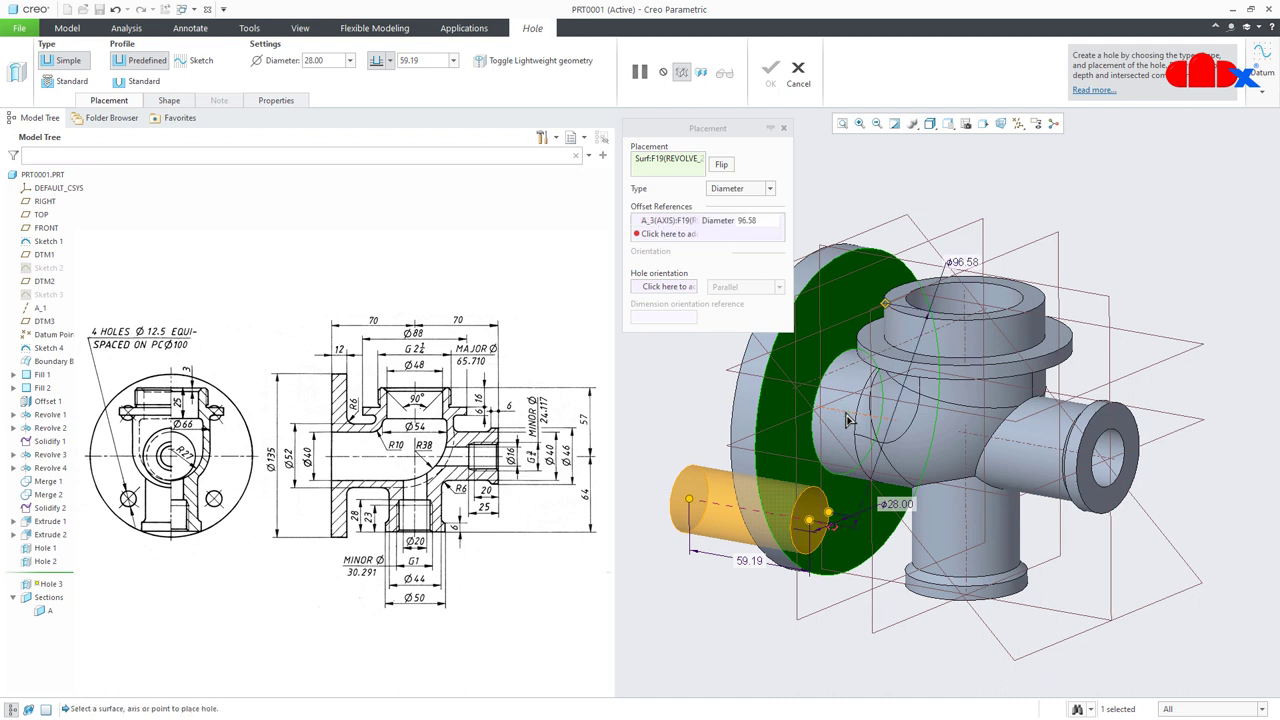
pyautogui.doubleClick(963, 261)
pyautogui.press('Return')
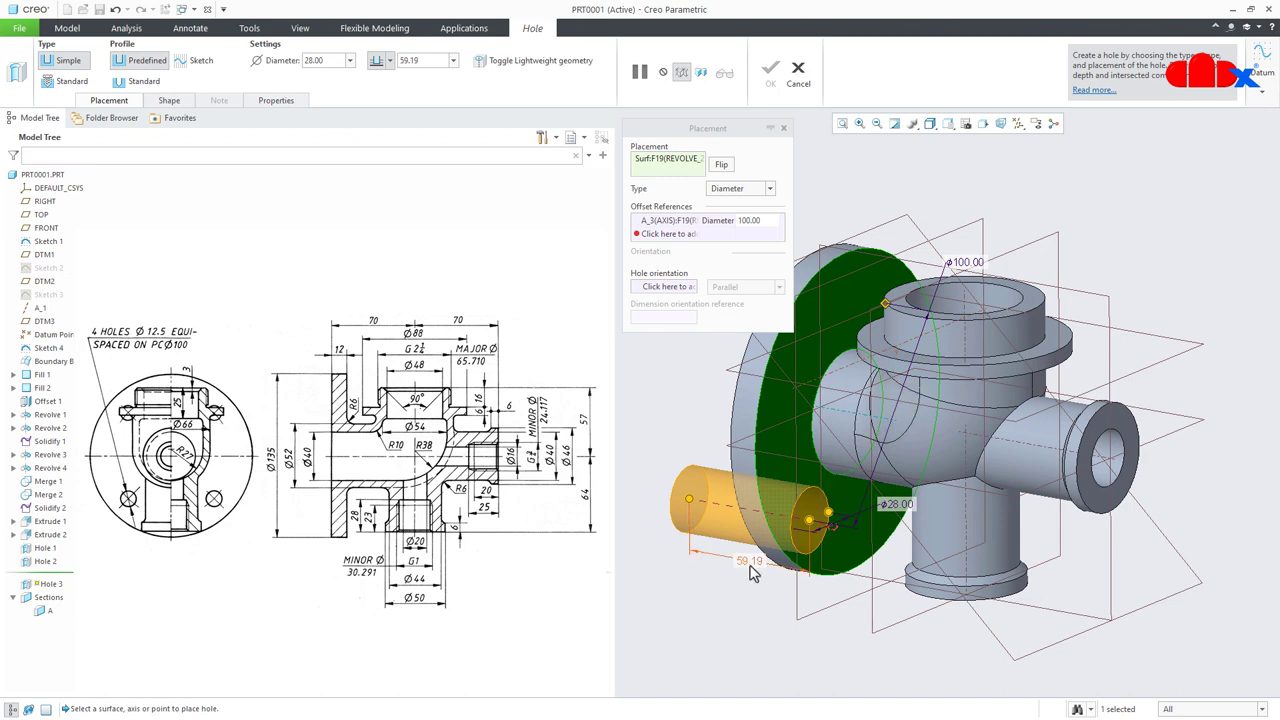
# Add the TOP plane as angular reference and set the hole at 45° from it.
pyautogui.moveTo(990, 545); pyautogui.dragTo(1094, 557, button='middle')
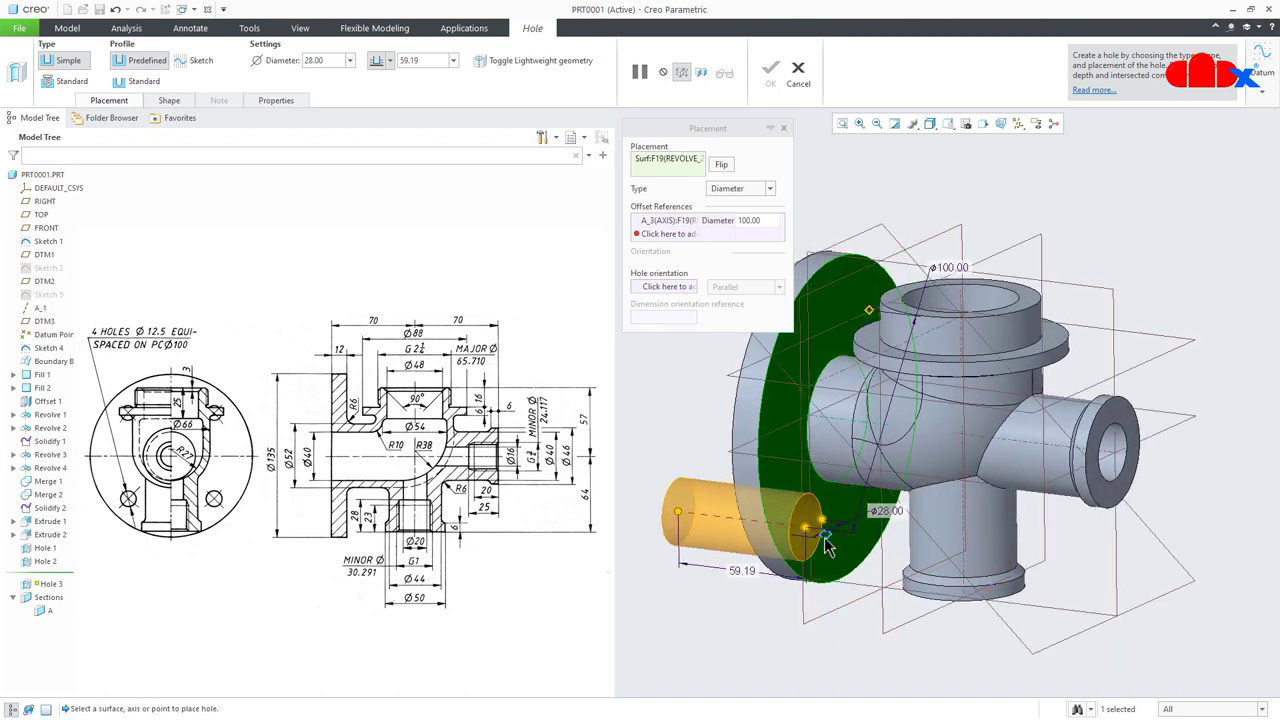
pyautogui.keyDown('ctrl'); pyautogui.click(789, 477); pyautogui.keyUp('ctrl')
pyautogui.moveTo(789, 477)
pyautogui.mouseDown(button='middle')
pyautogui.moveTo(758, 478)
pyautogui.moveTo(795, 487)
pyautogui.mouseUp(button='middle')
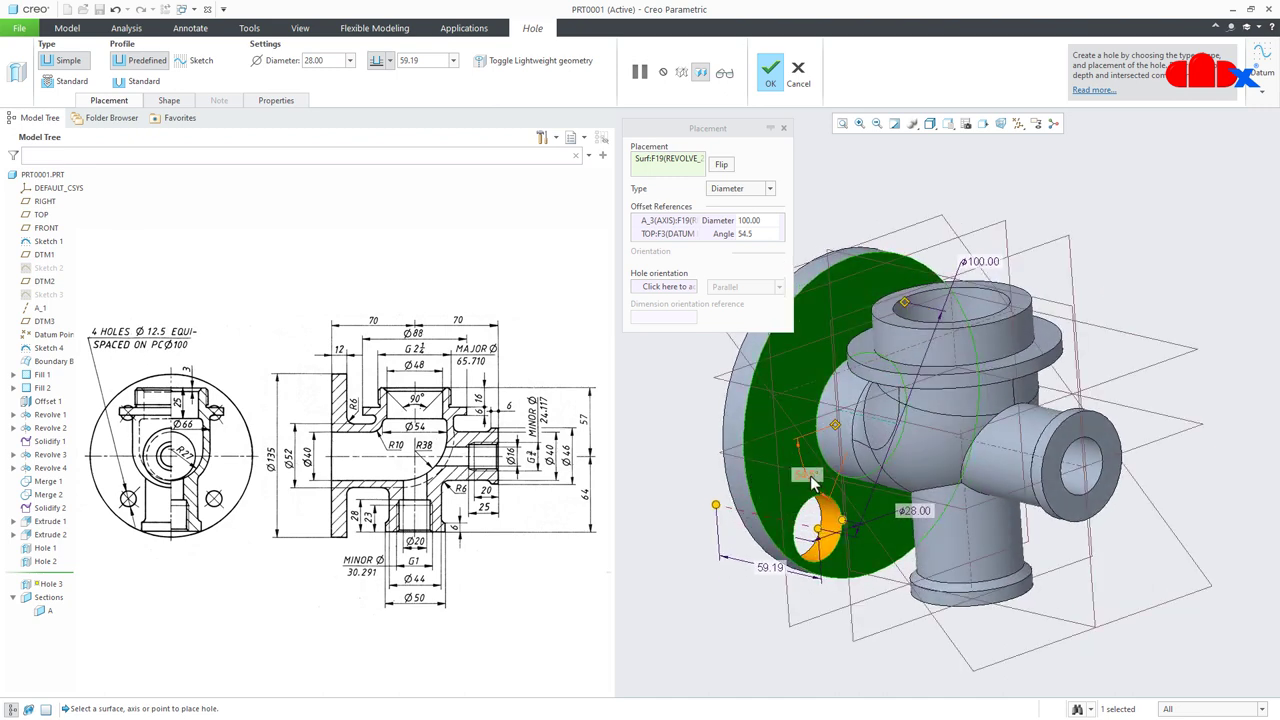
pyautogui.doubleClick(808, 474)
pyautogui.write('45')
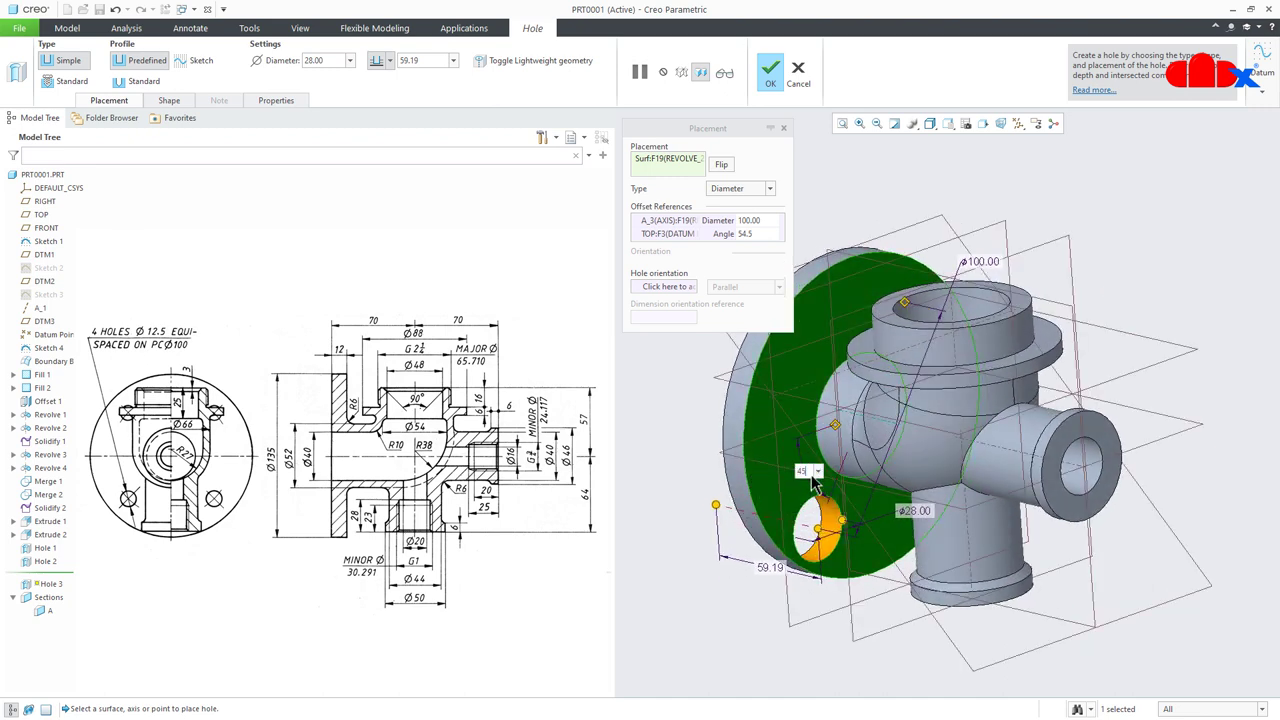
pyautogui.press('Return')
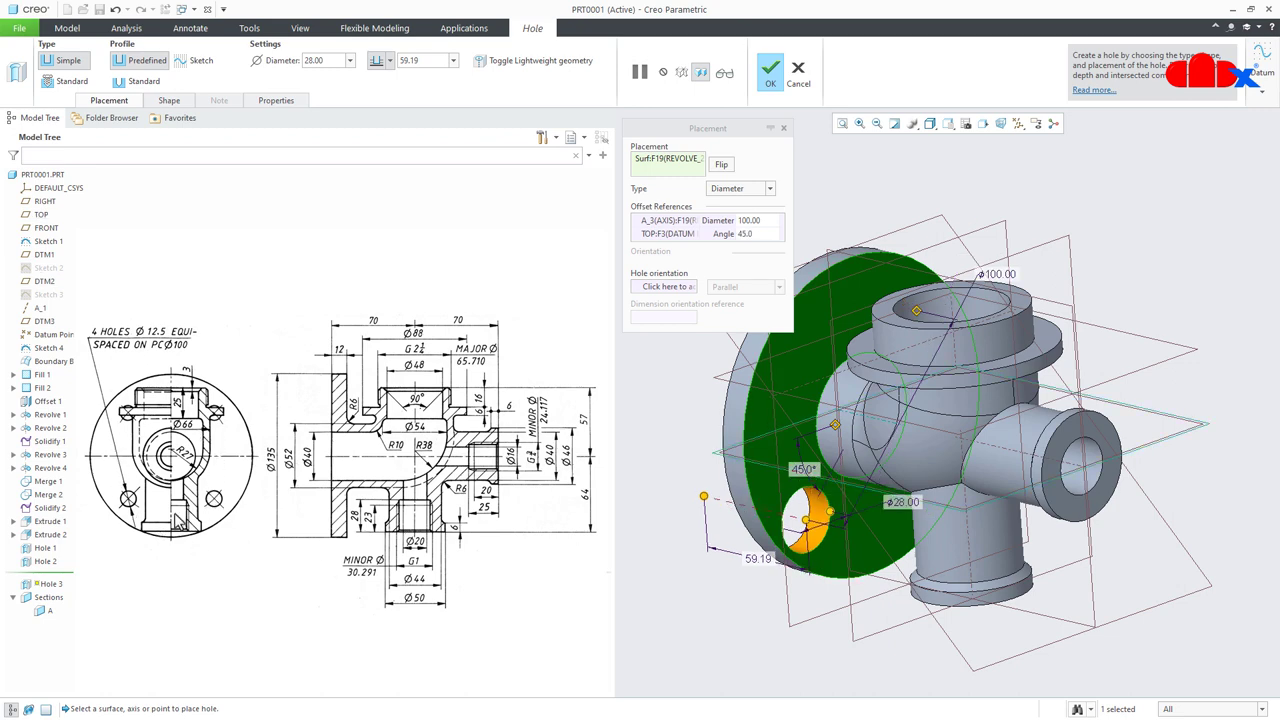
# Make the hole Ø12.5 through all and finish Hole 3.
pyautogui.click(338, 61)
pyautogui.write('12')
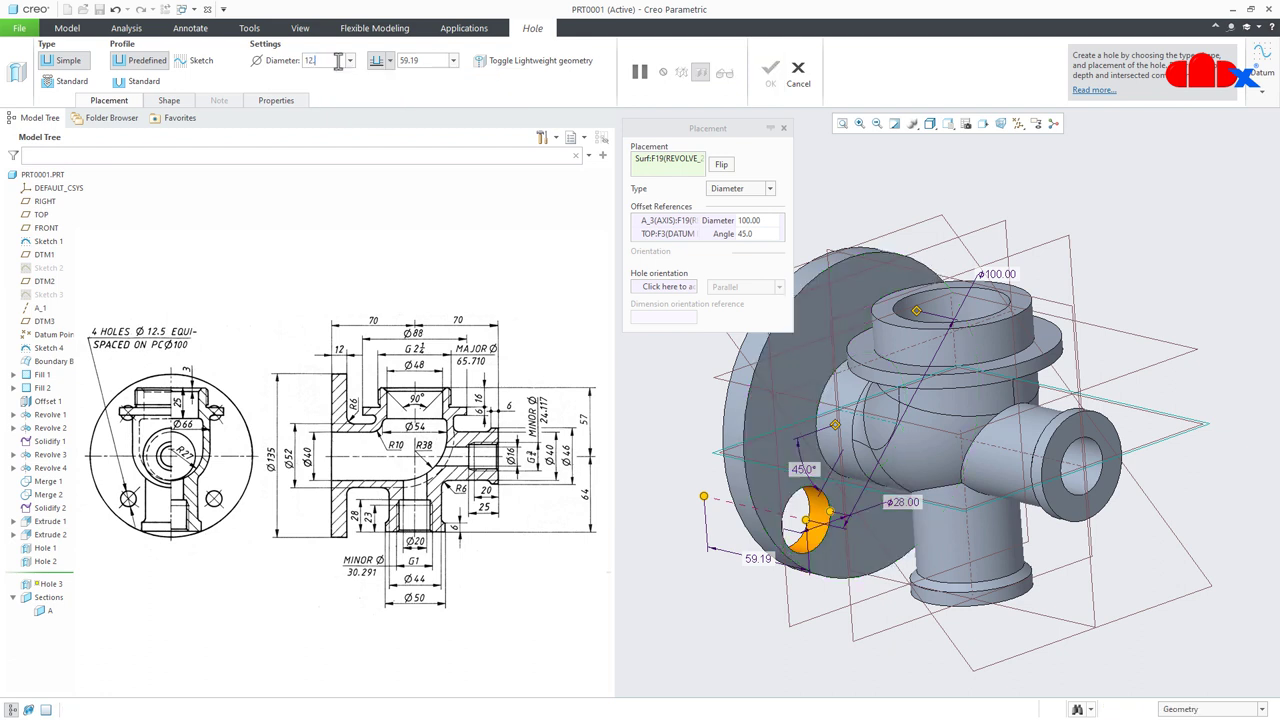
pyautogui.write('.5')
pyautogui.press('Return')
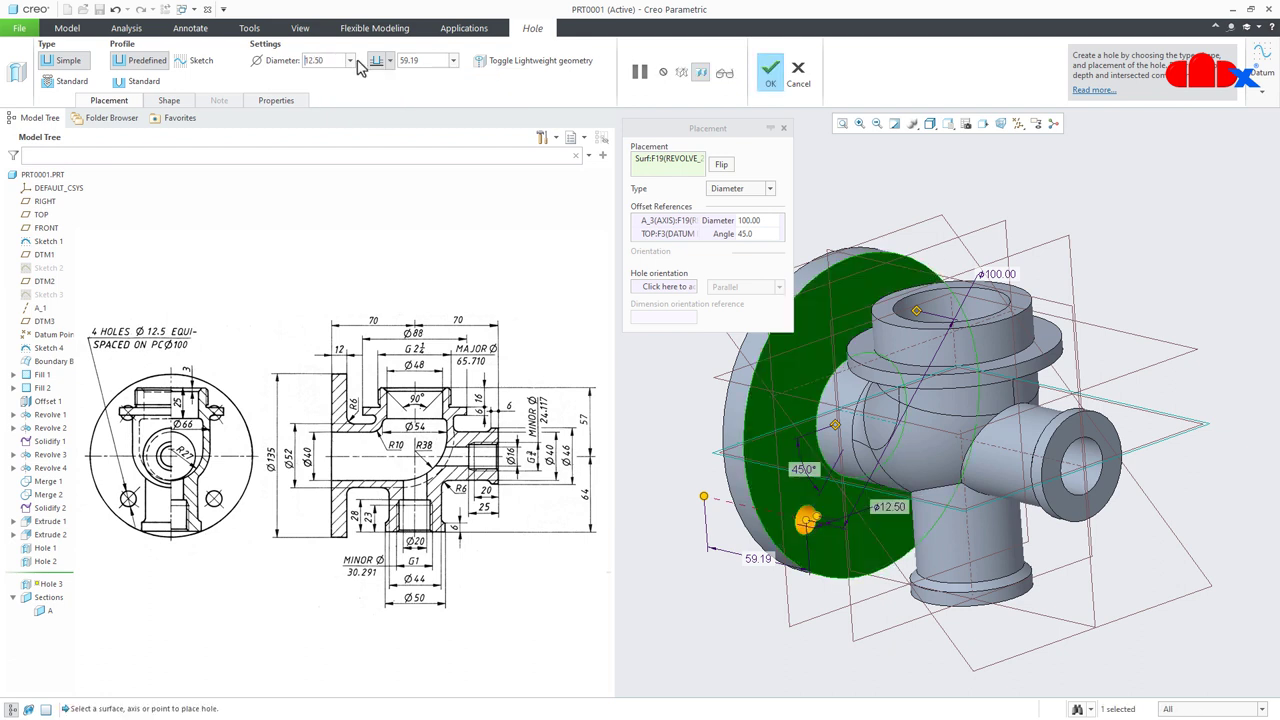
pyautogui.click(388, 62)
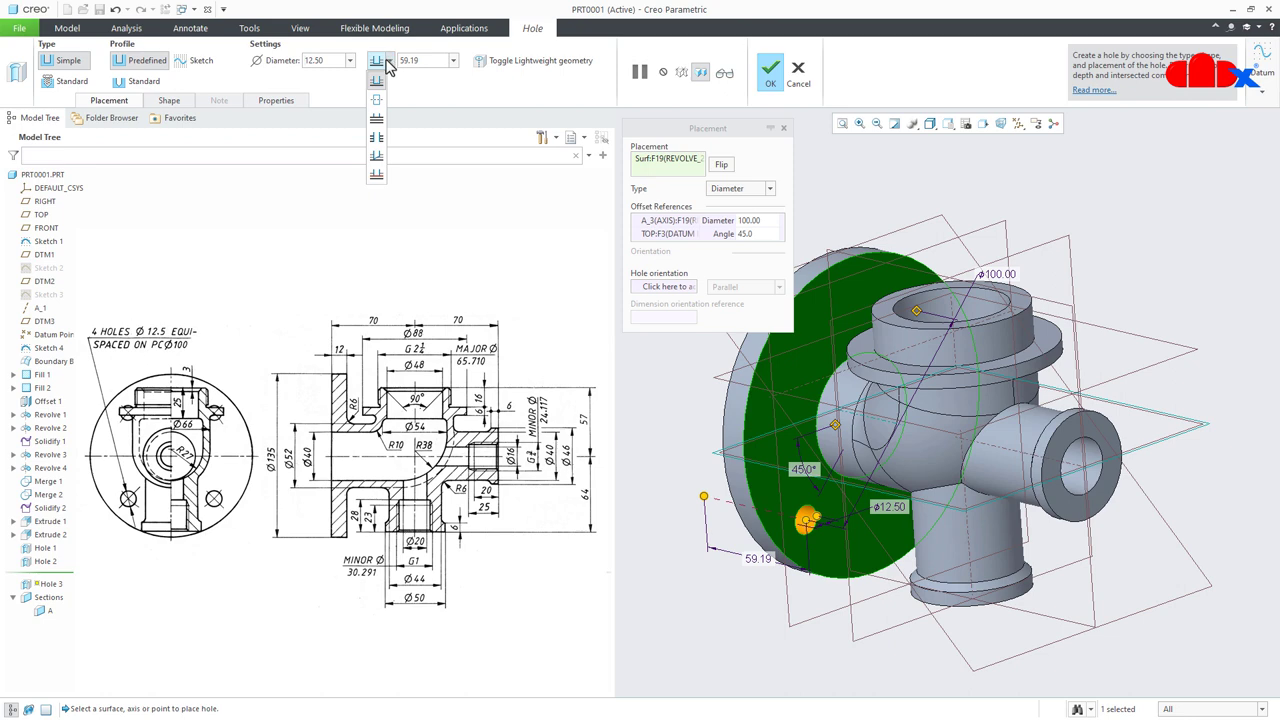
pyautogui.click(380, 118)
pyautogui.click(767, 84)
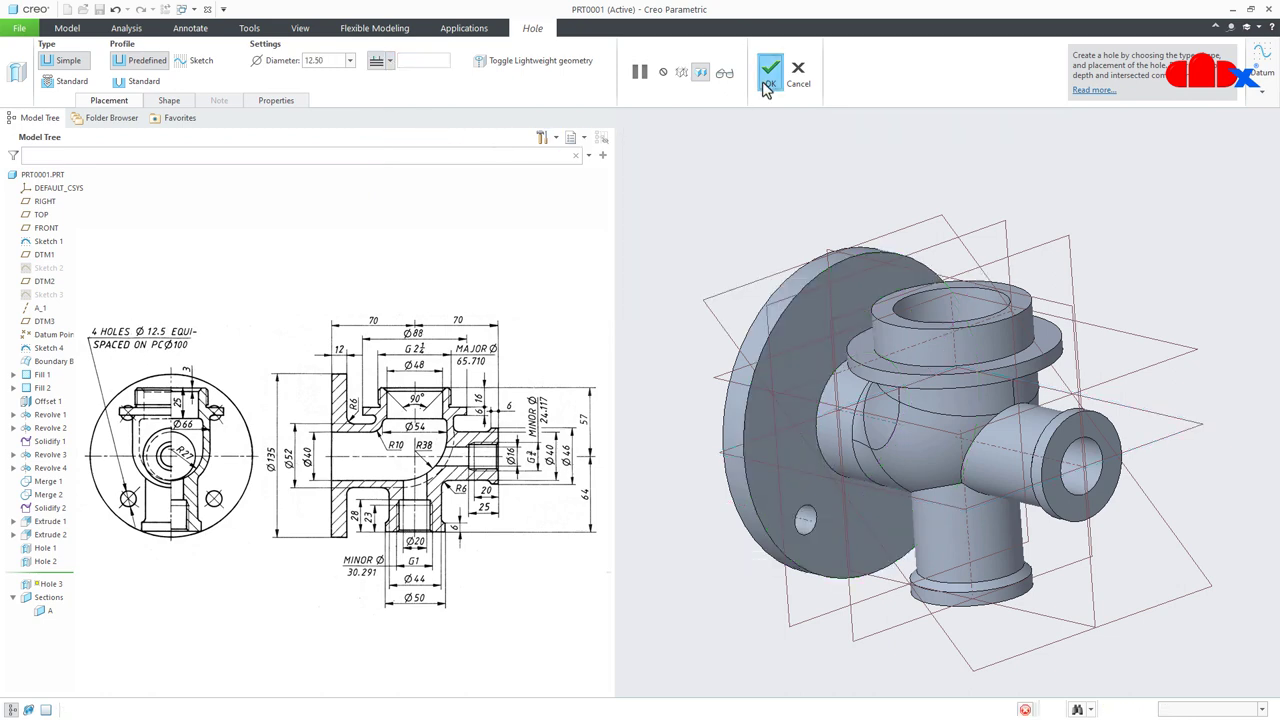
pyautogui.click(566, 66)
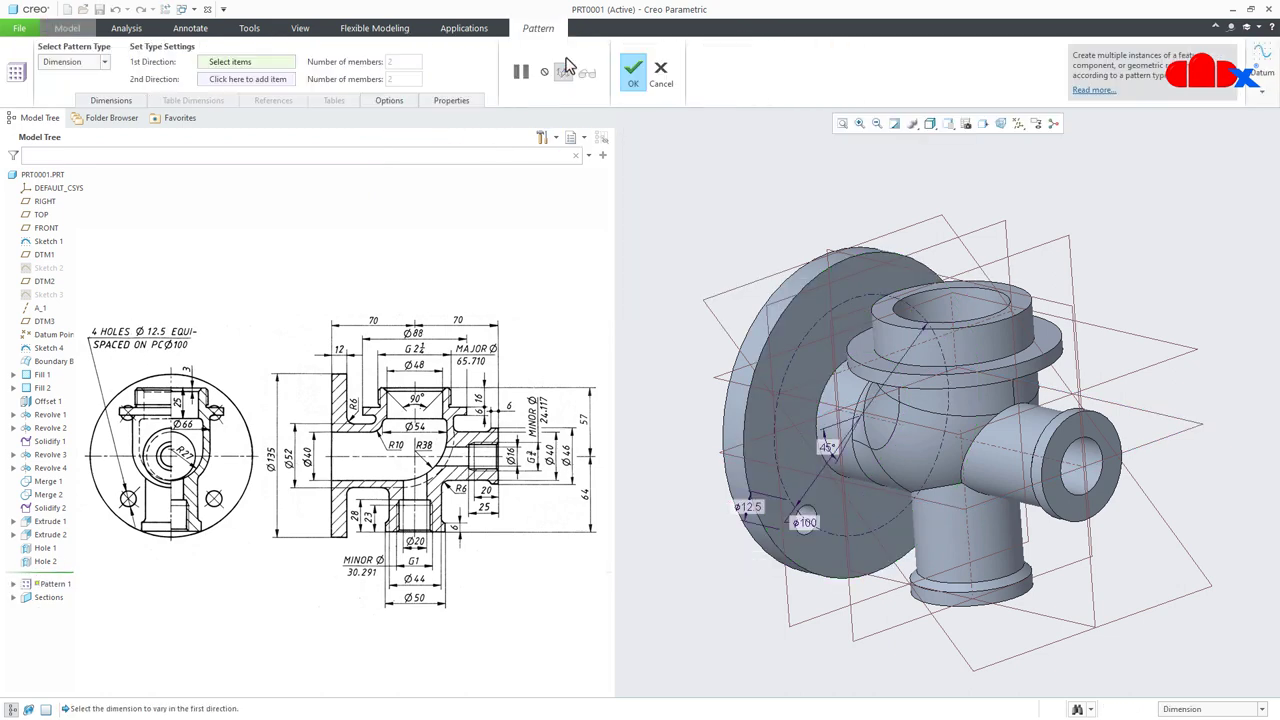
# Pattern the bolt hole around the main pipe axis as four members over 360°.
pyautogui.click(103, 62)
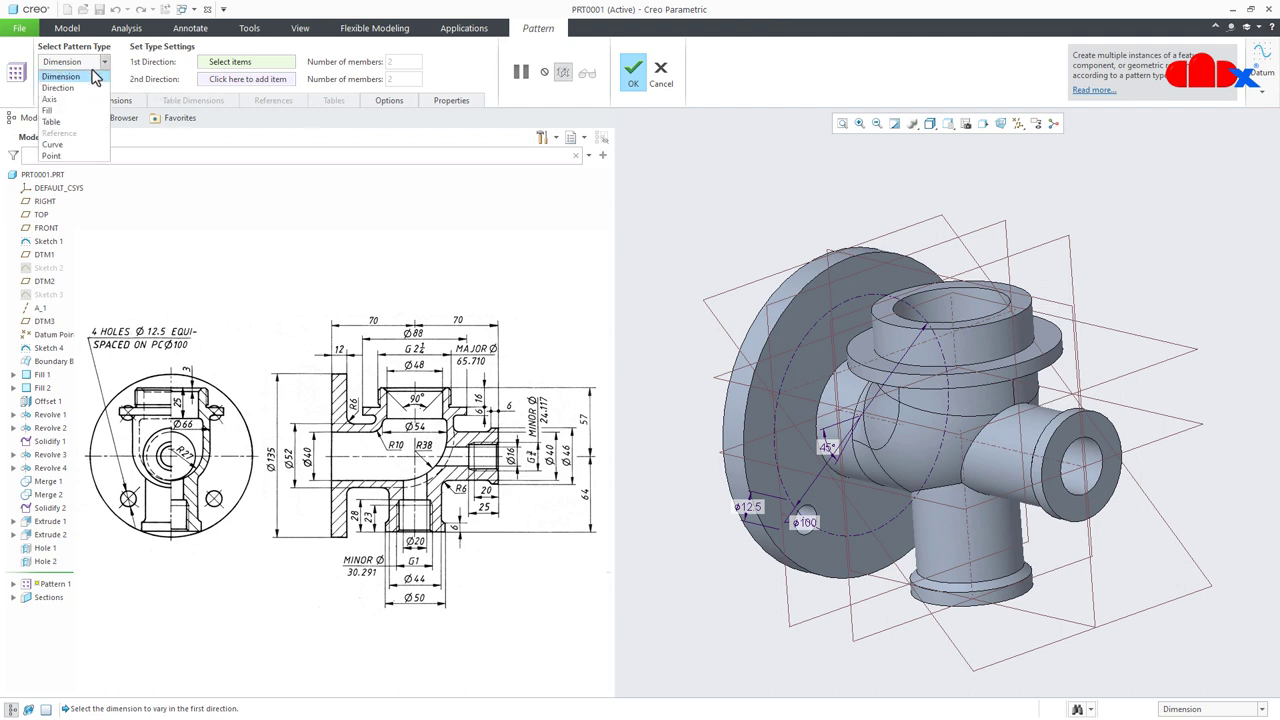
pyautogui.click(65, 102)
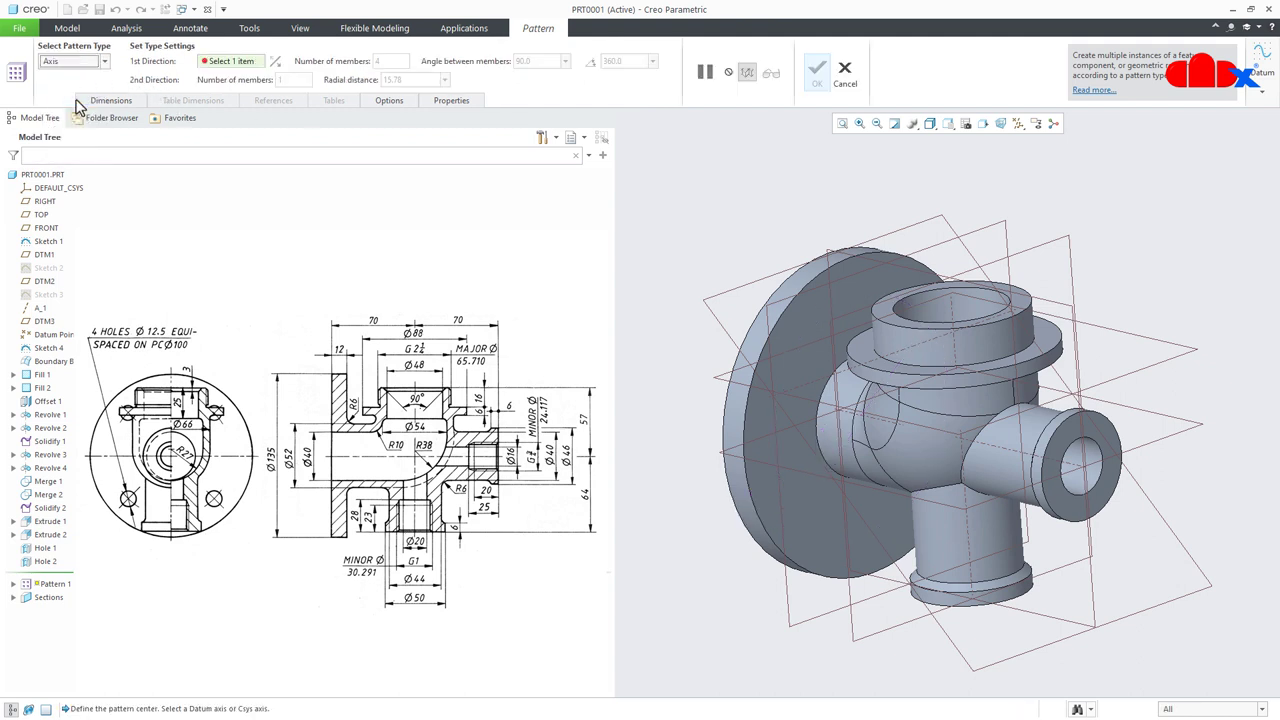
pyautogui.click(853, 424)
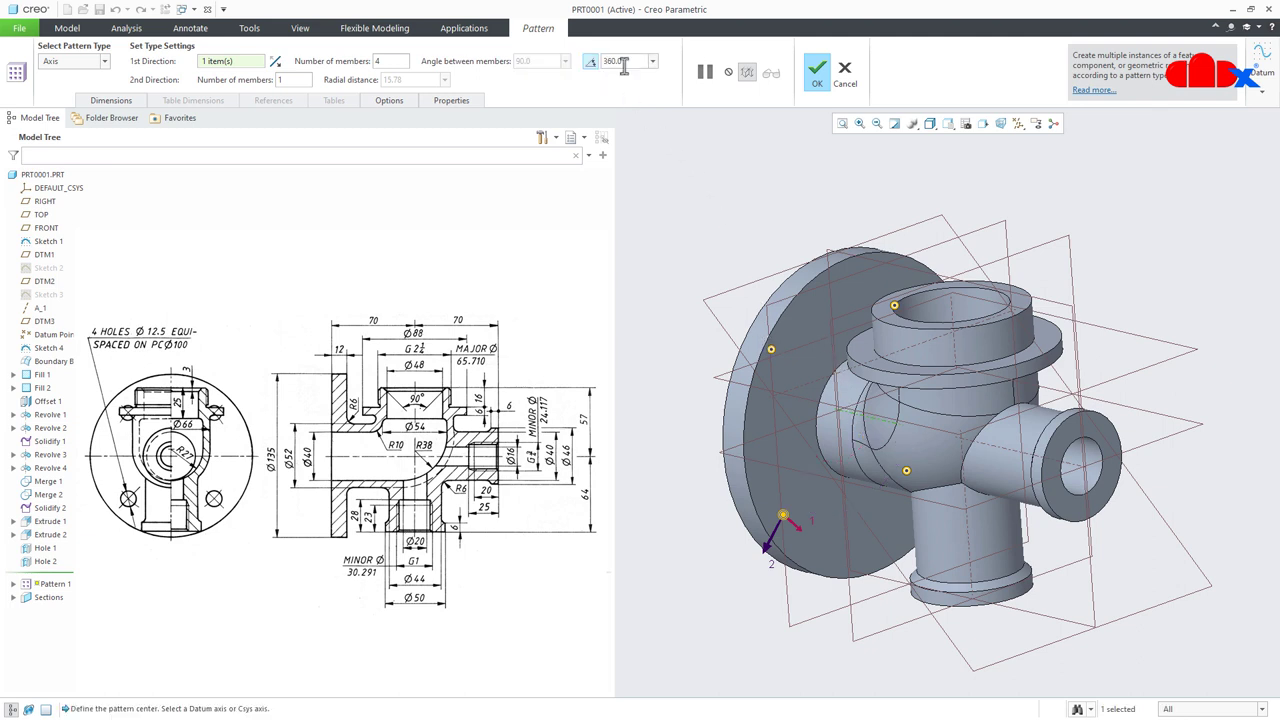
pyautogui.click(817, 76)
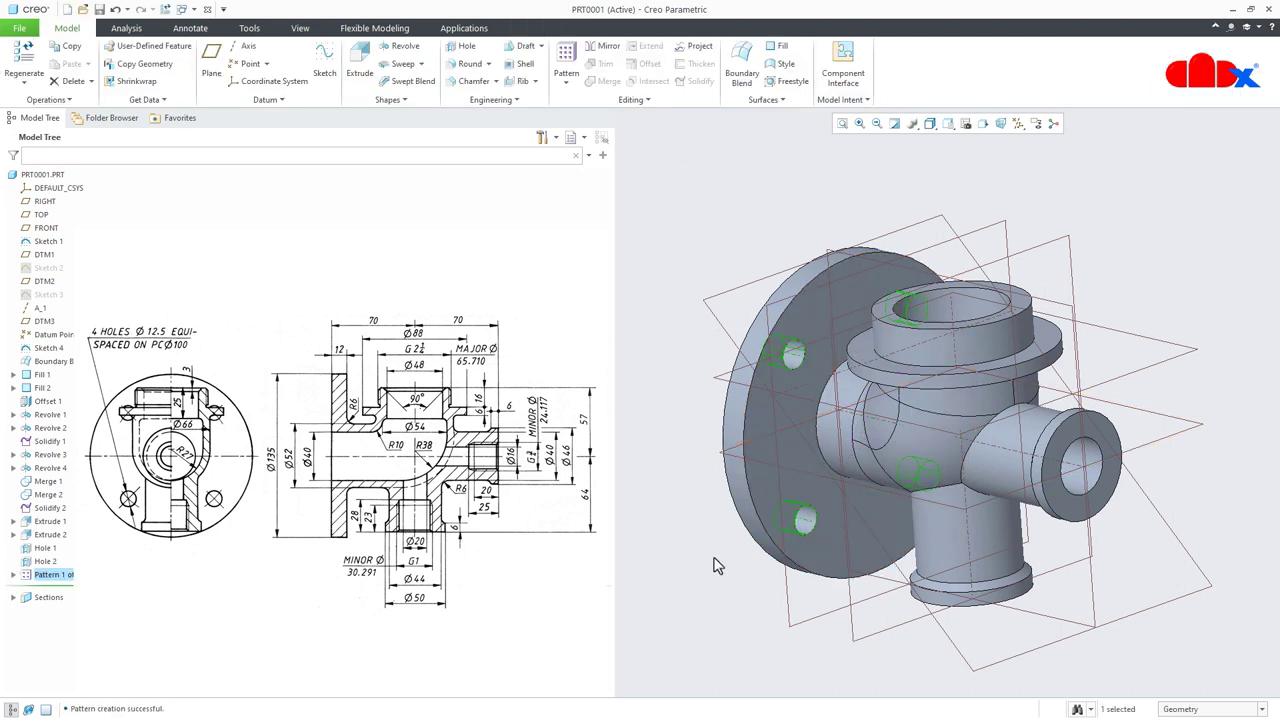
pyautogui.click(993, 190)
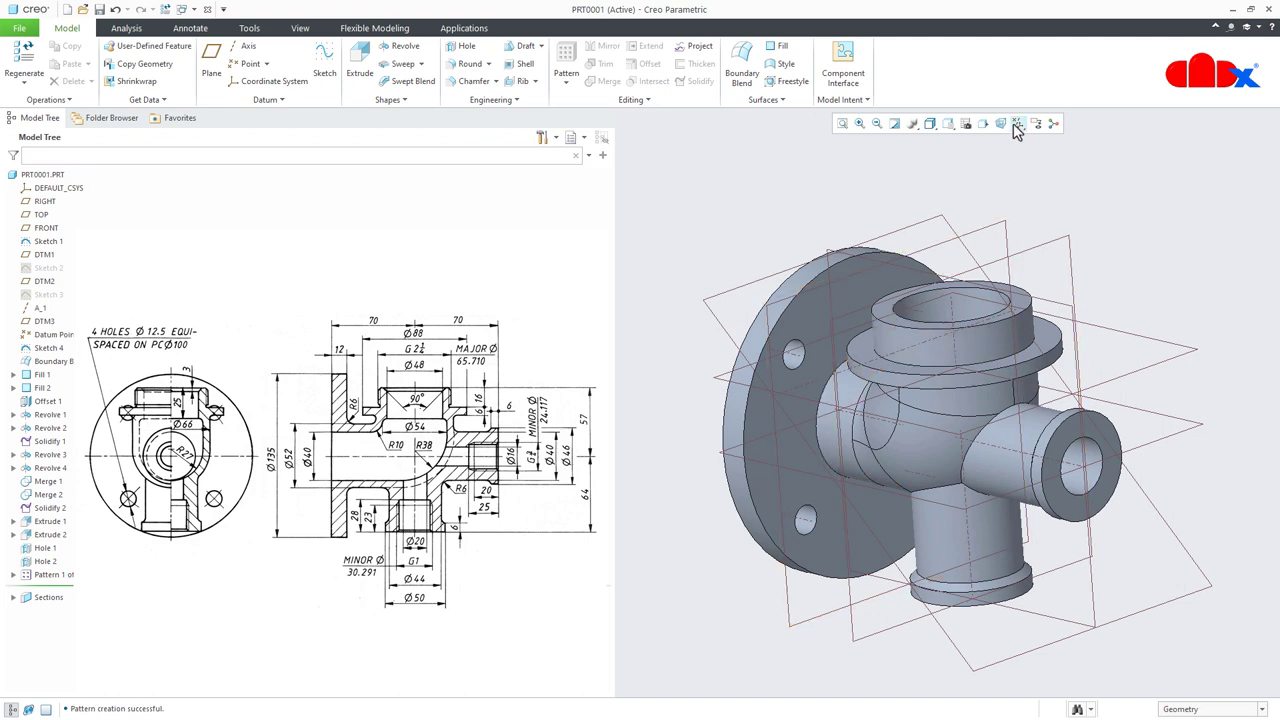
# Hide the datum planes and orbit the model to a new view.
pyautogui.click(1017, 124)
pyautogui.click(1018, 140)
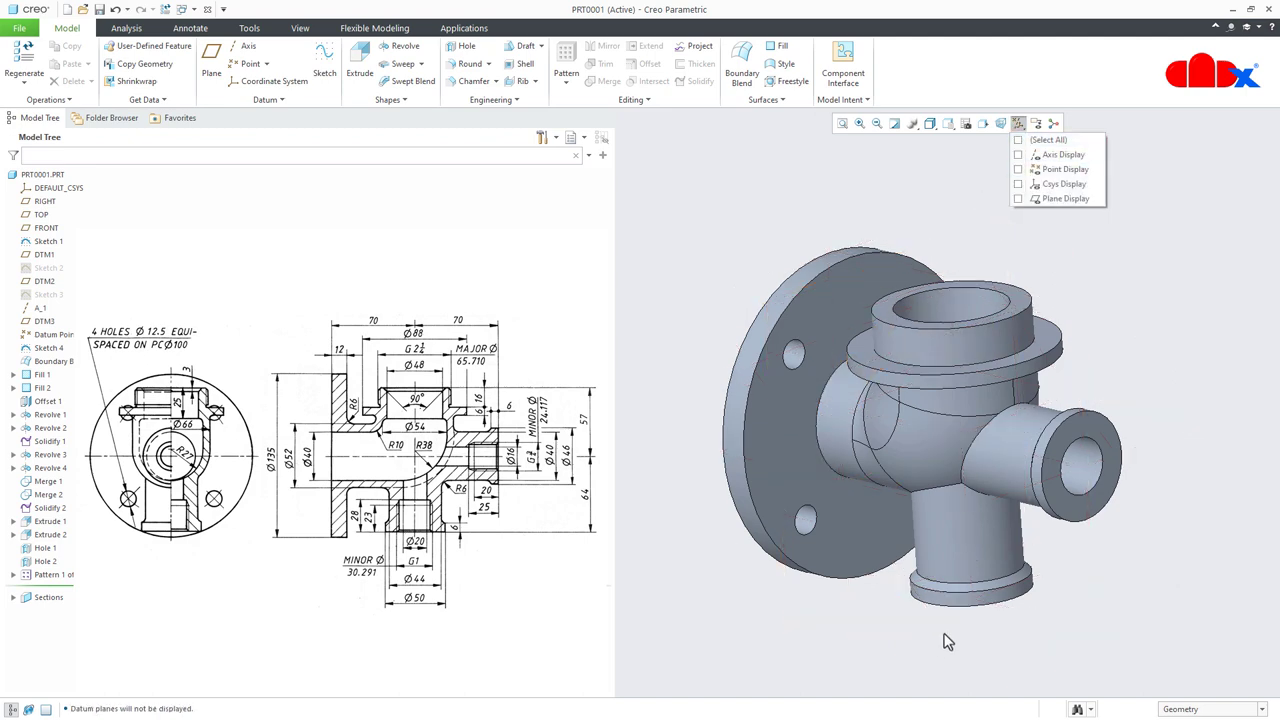
pyautogui.moveTo(939, 624)
pyautogui.mouseDown(button='middle')
pyautogui.moveTo(1000, 614)
pyautogui.moveTo(948, 602)
pyautogui.moveTo(974, 607)
pyautogui.moveTo(964, 623)
pyautogui.mouseUp(button='middle')
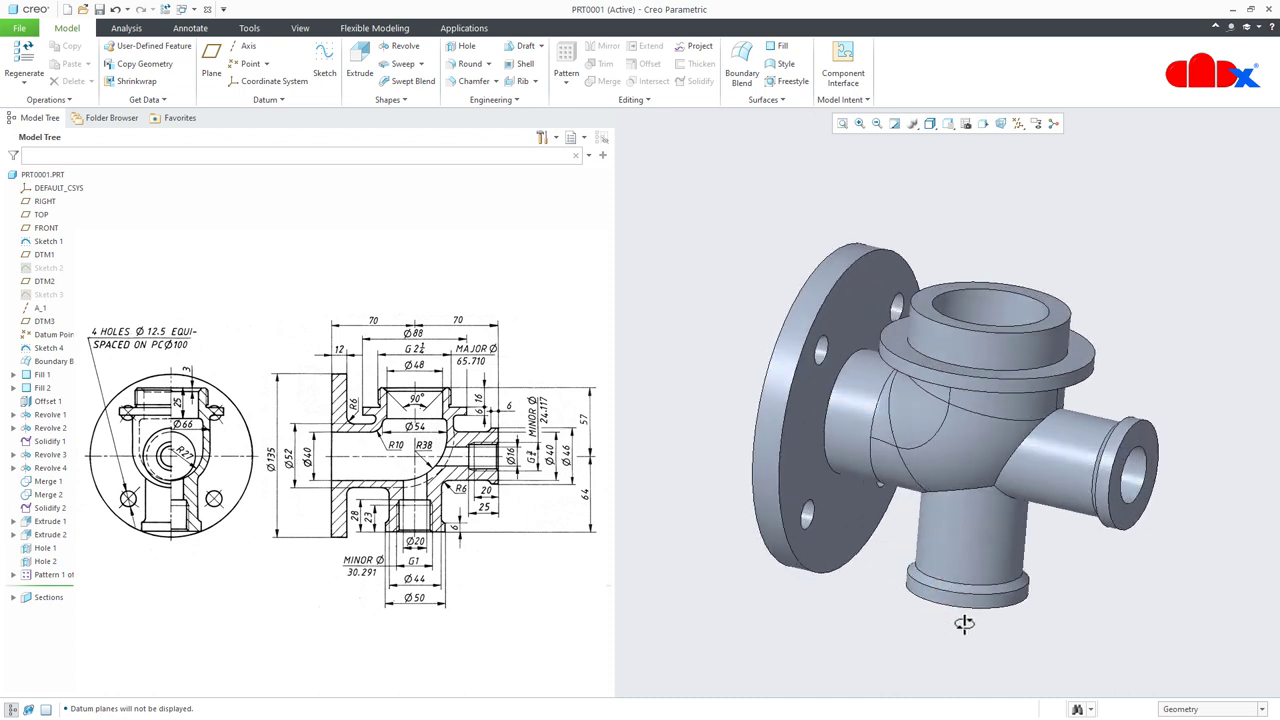
pyautogui.click(473, 81)
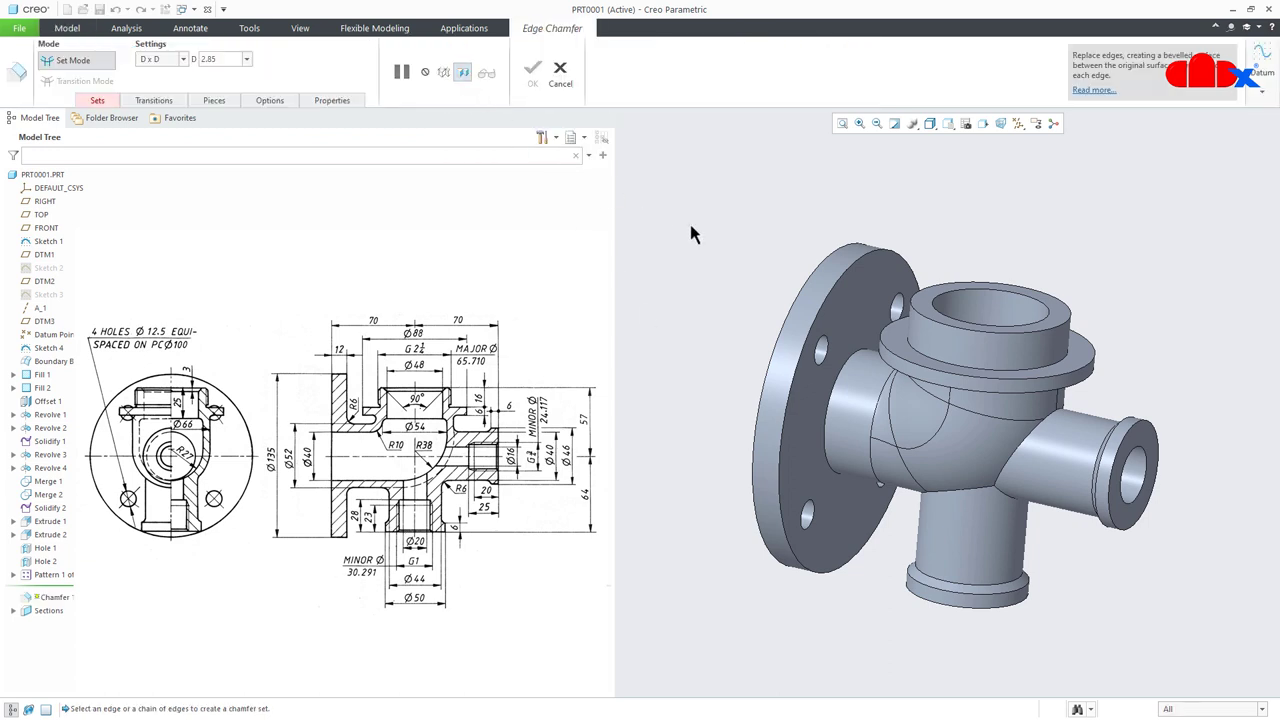
# Chamfer the top boss's inner edge at 45 x D with D = 3.00.
pyautogui.click(950, 300)
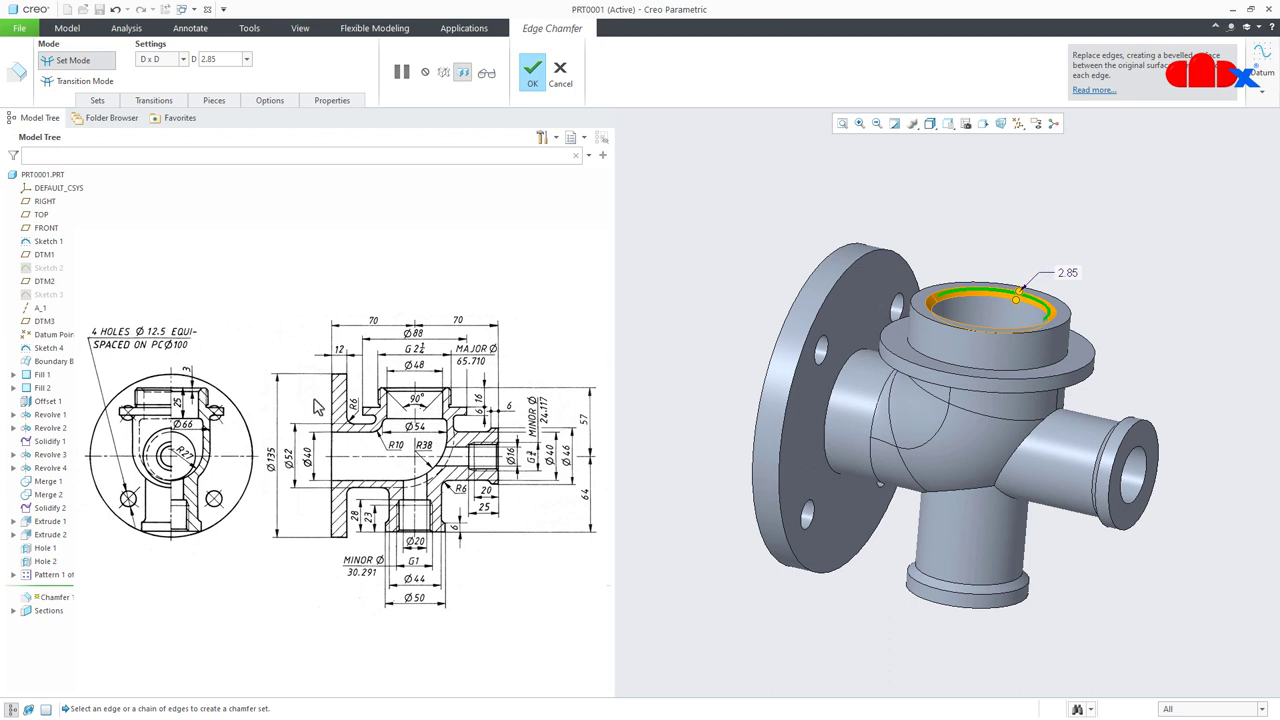
pyautogui.click(183, 59)
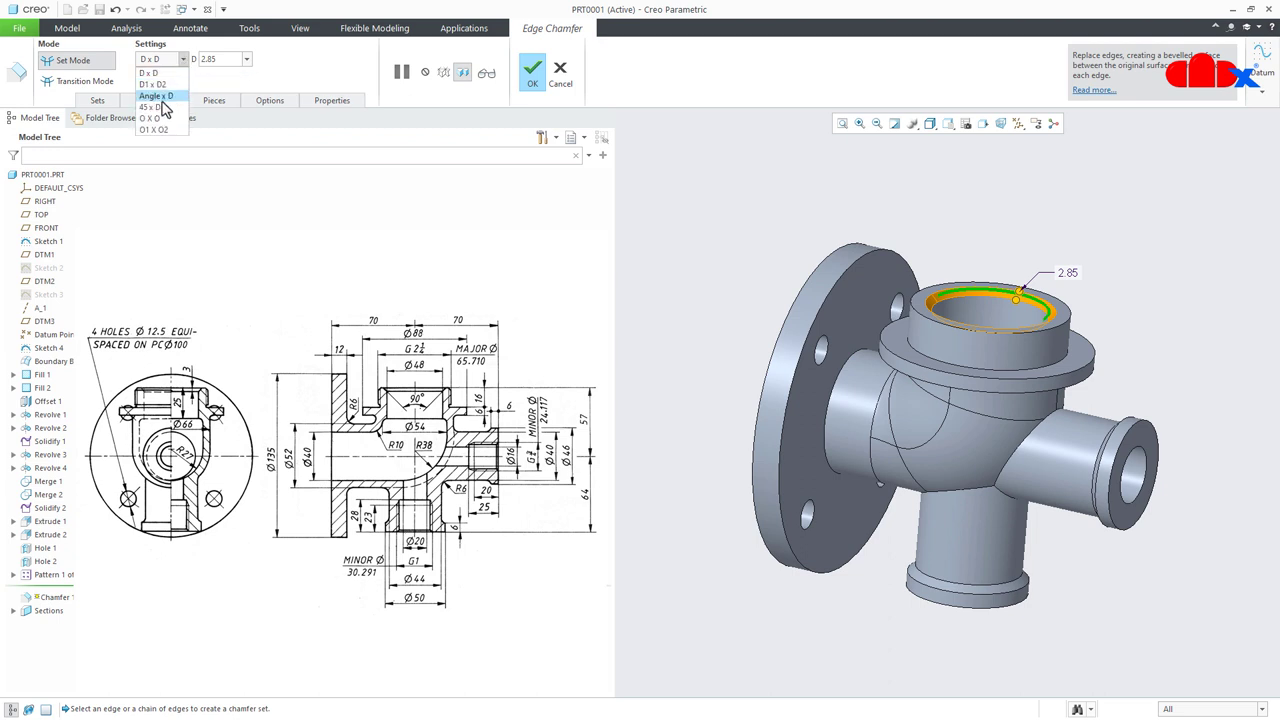
pyautogui.click(158, 106)
pyautogui.doubleClick(225, 59)
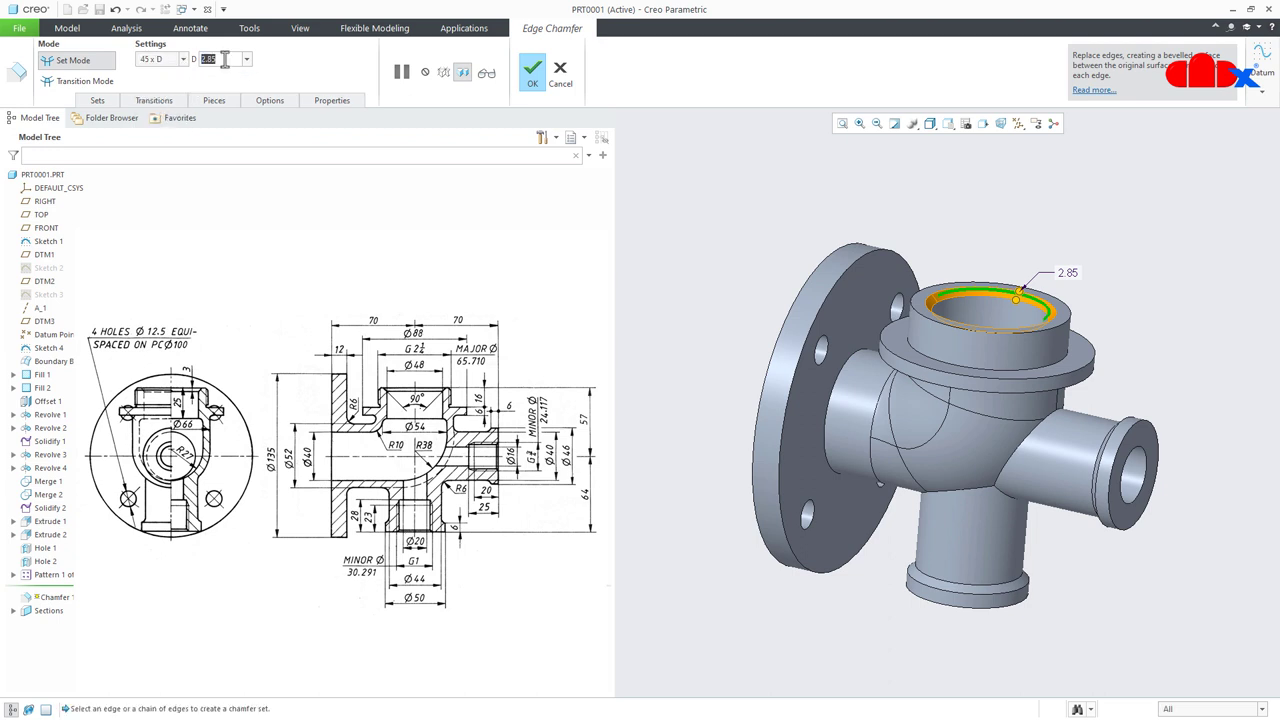
pyautogui.write('3')
pyautogui.press('Return')
pyautogui.click(531, 80)
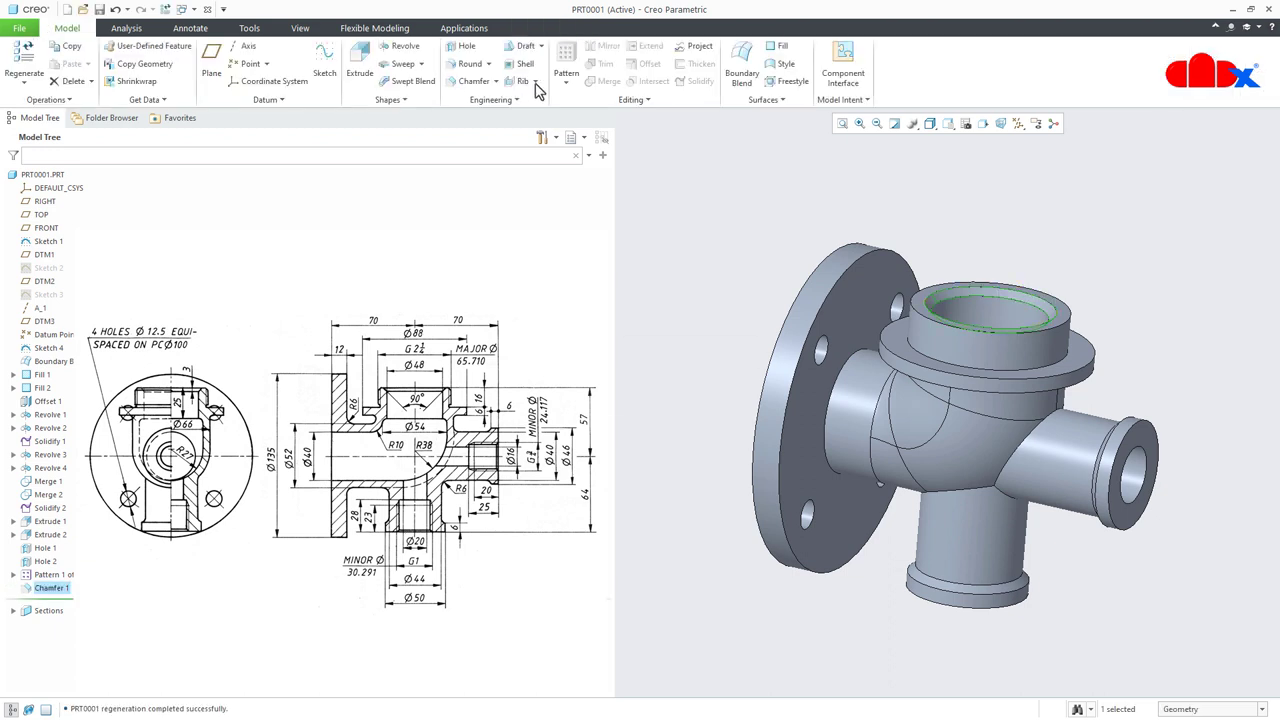
pyautogui.click(931, 210)
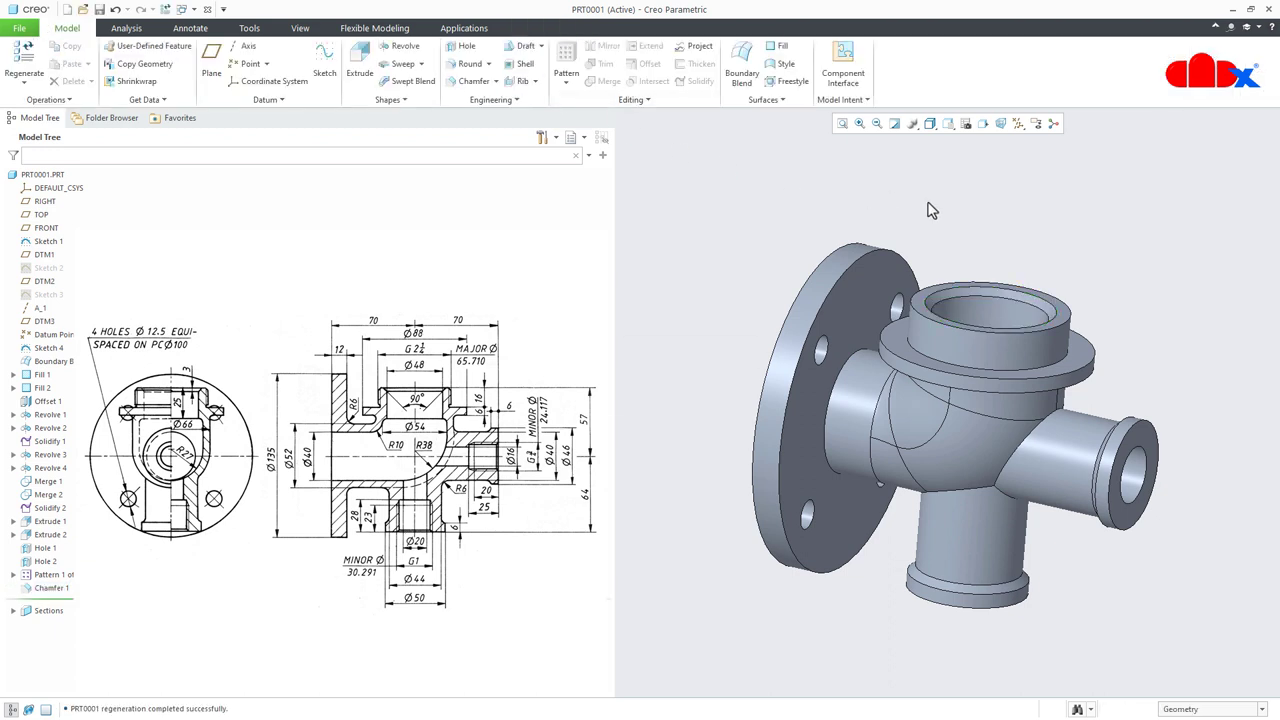
# Chamfer the boss's outer top edge with a 2.00 distance.
pyautogui.click(482, 81)
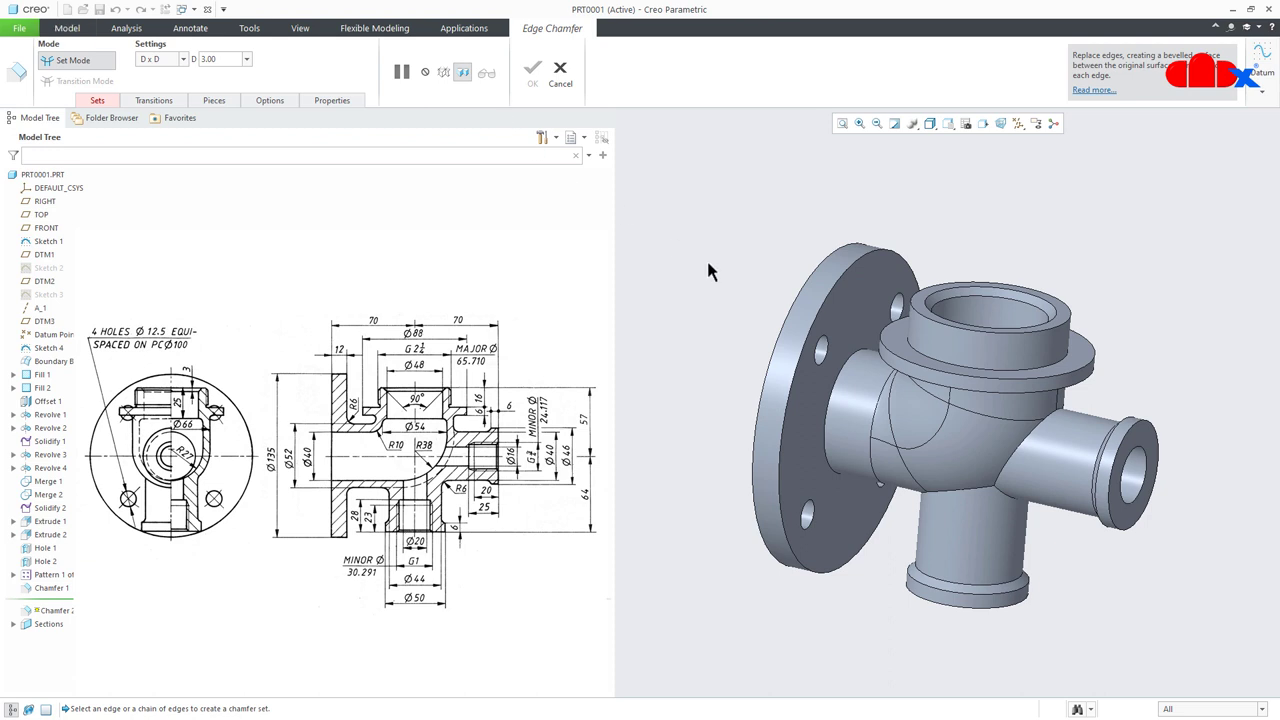
pyautogui.click(922, 320)
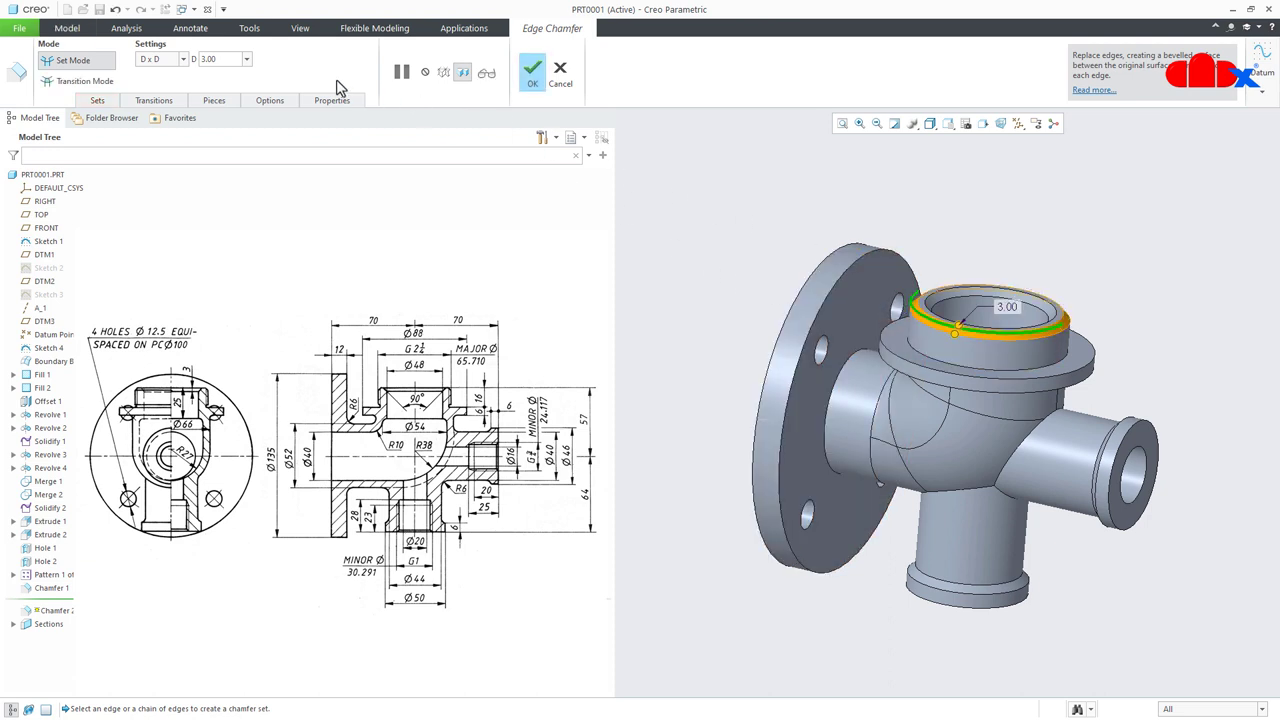
pyautogui.doubleClick(230, 60)
pyautogui.write('2')
pyautogui.press('Return')
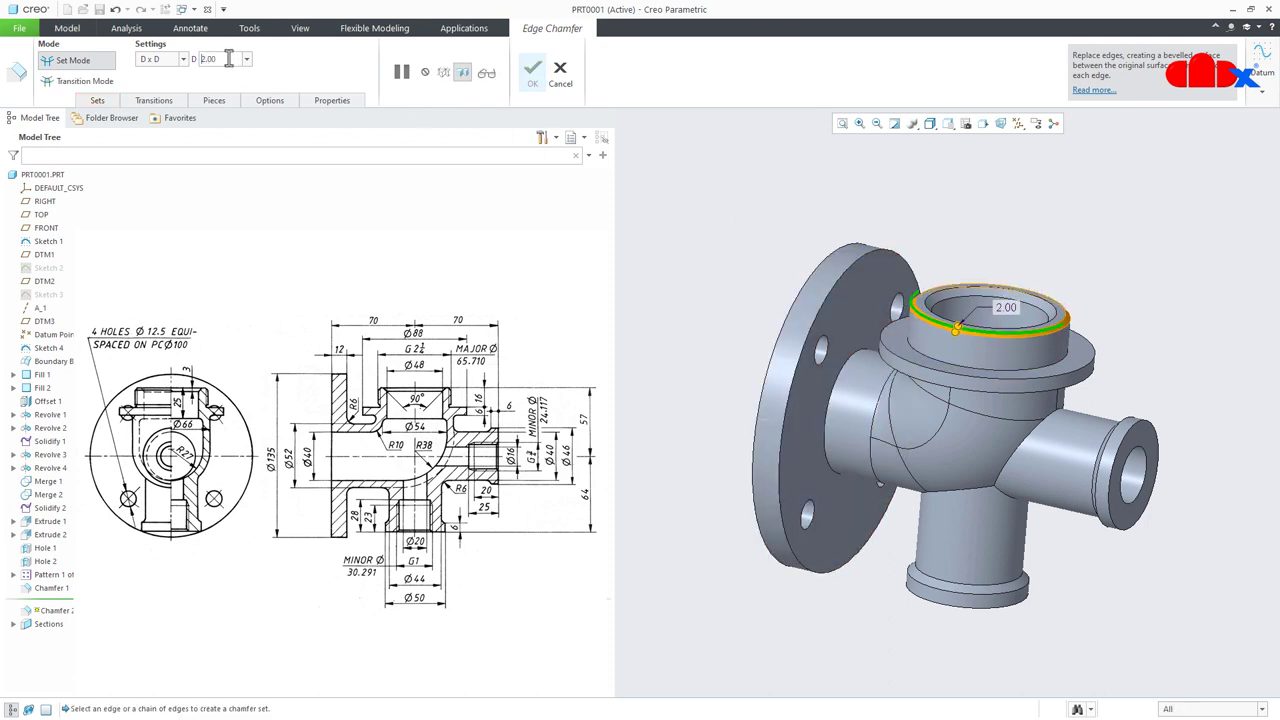
pyautogui.click(532, 76)
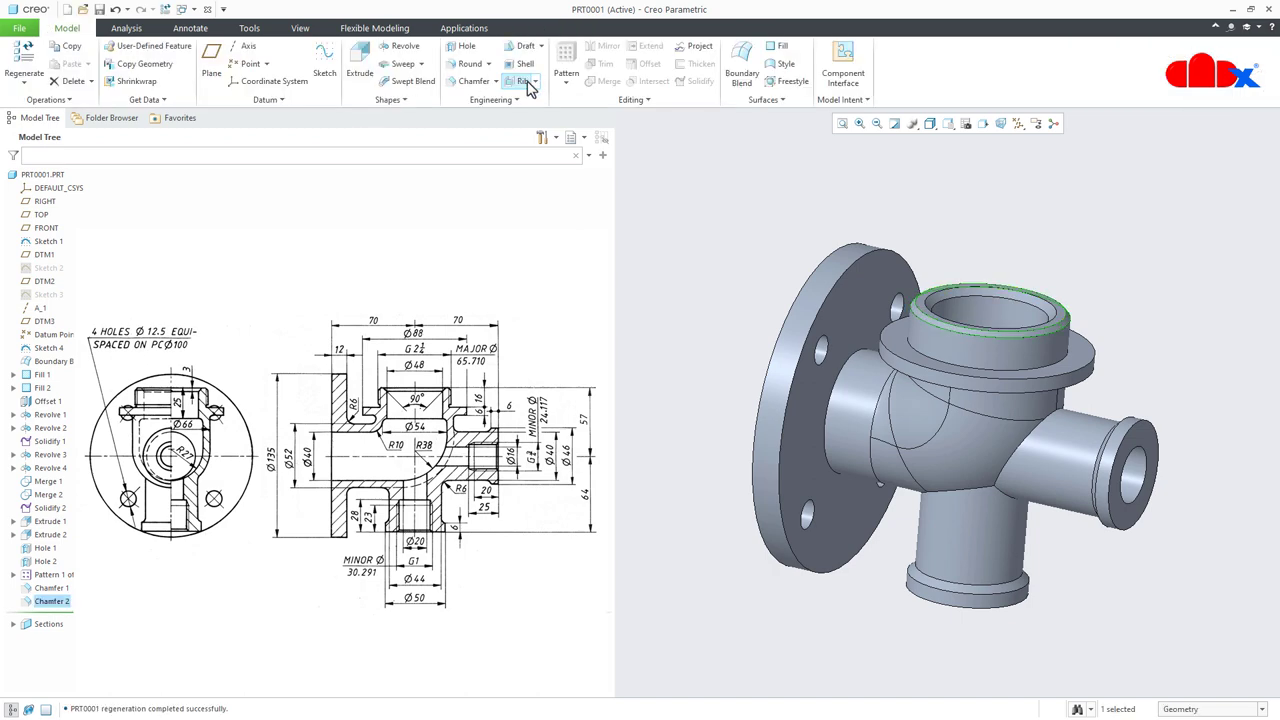
pyautogui.moveTo(697, 548)
pyautogui.mouseDown(button='middle')
pyautogui.moveTo(691, 507)
pyautogui.moveTo(731, 519)
pyautogui.moveTo(708, 528)
pyautogui.mouseUp(button='middle')
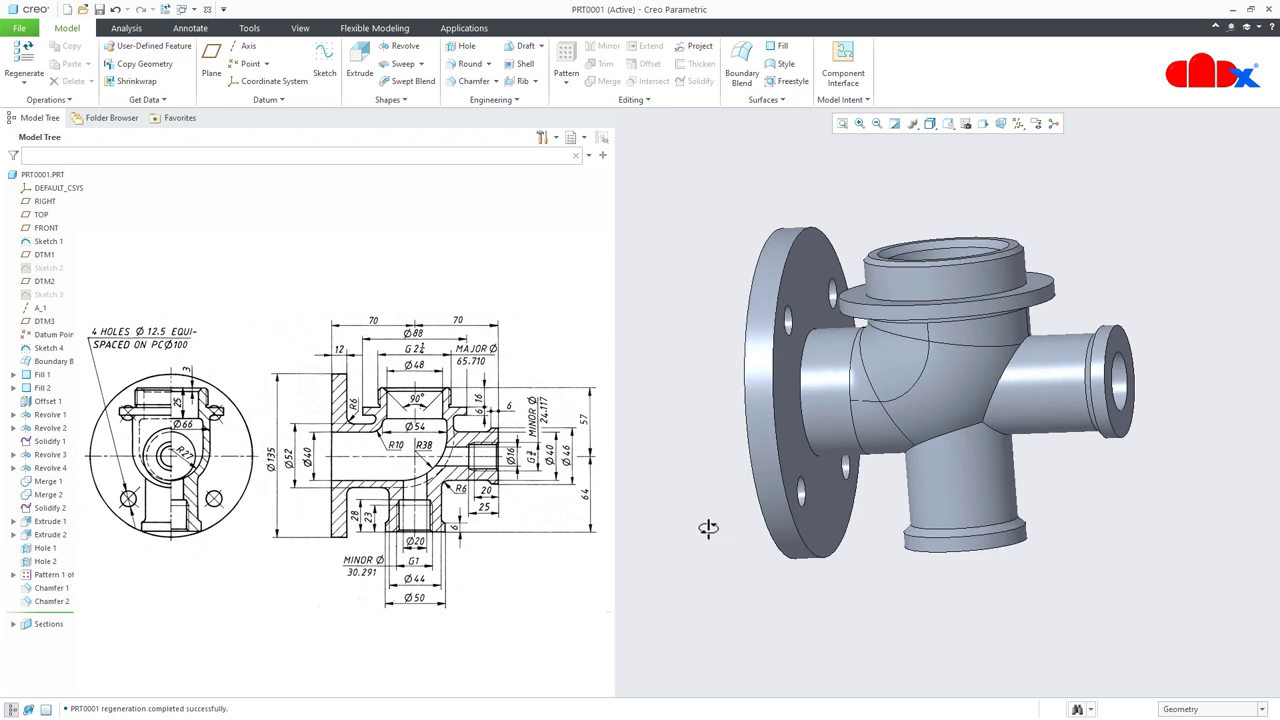
# Round the pipe-to-flange edge plus upper and lower branch intersection edges at 6.00 radius.
pyautogui.click(466, 66)
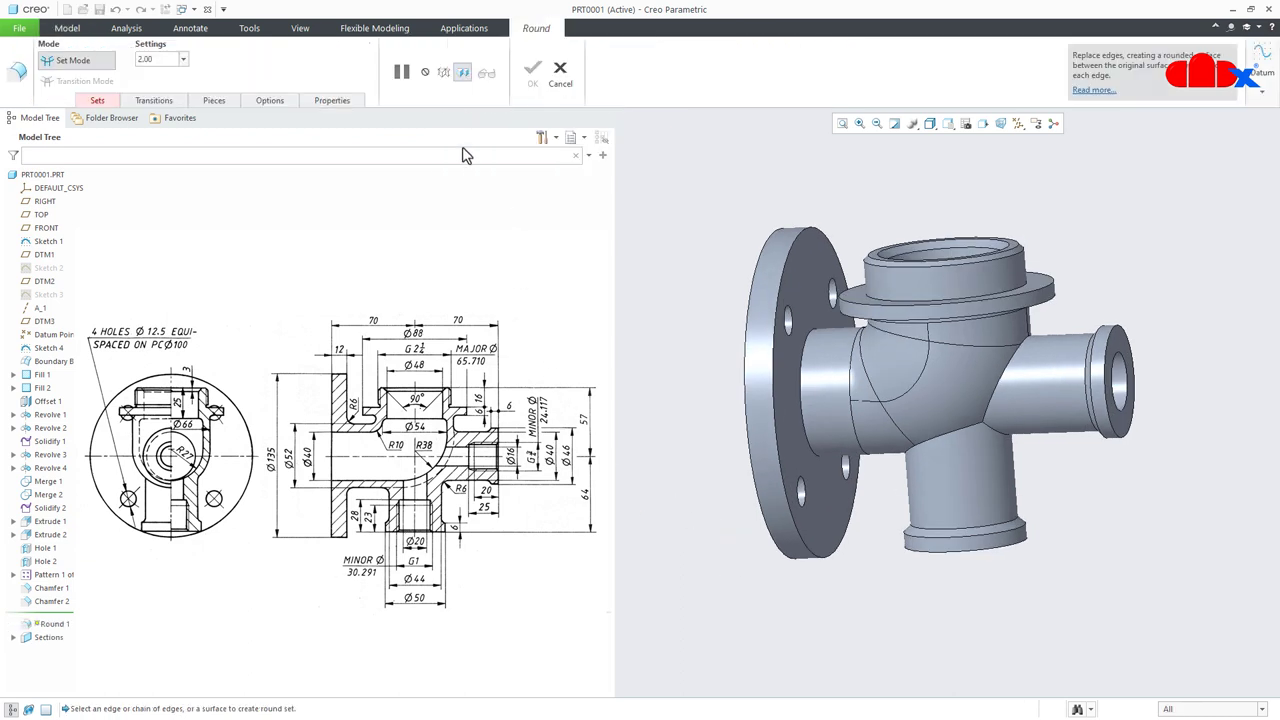
pyautogui.click(797, 400)
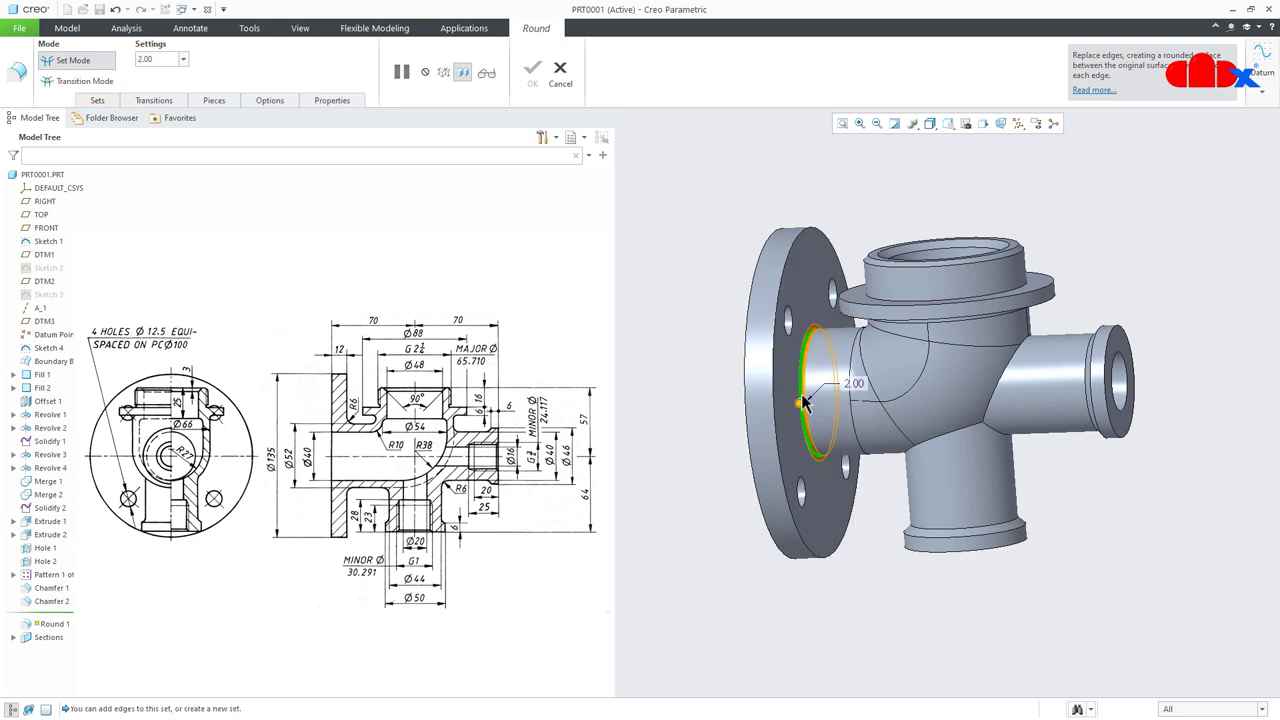
pyautogui.doubleClick(856, 382)
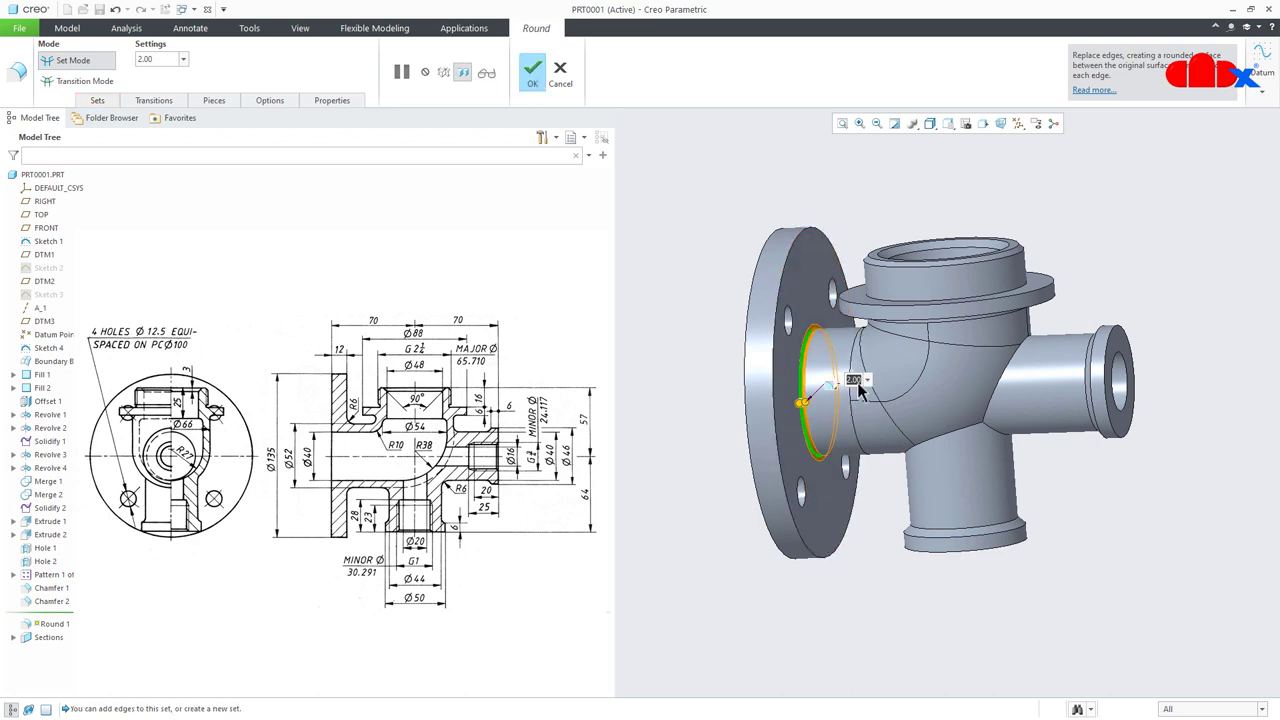
pyautogui.press('Return')
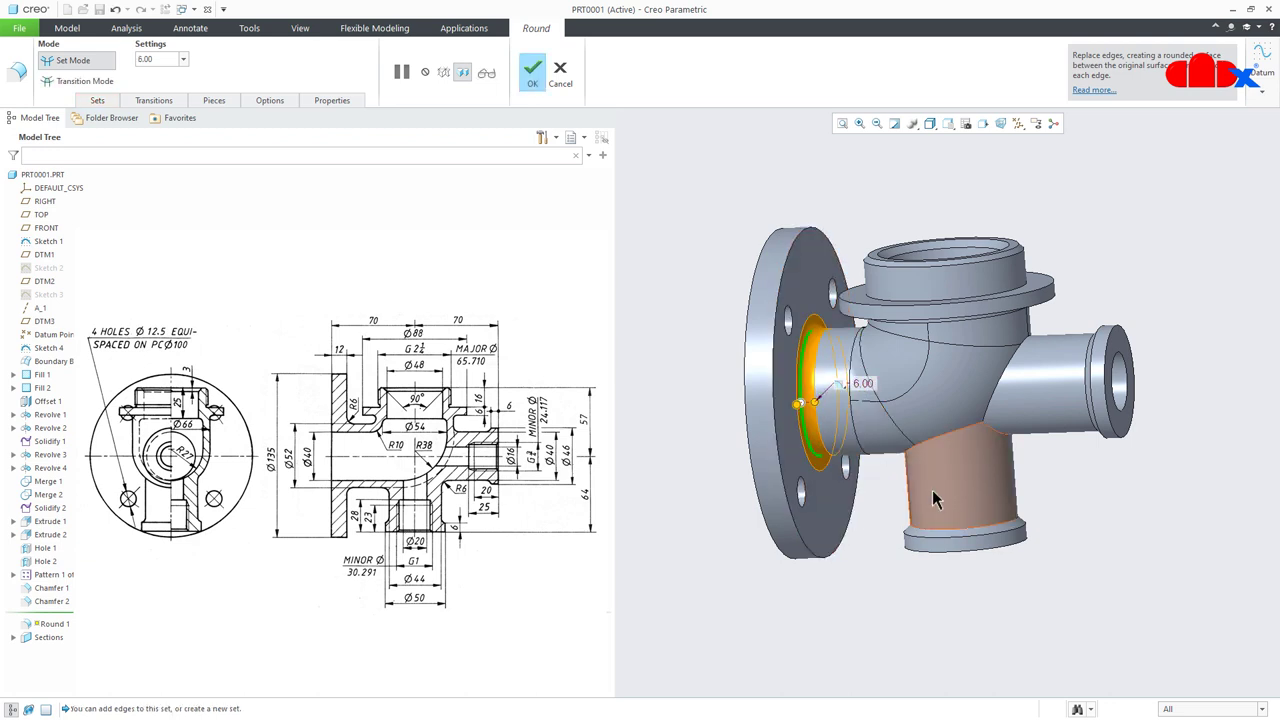
pyautogui.scroll(2, 935, 489)
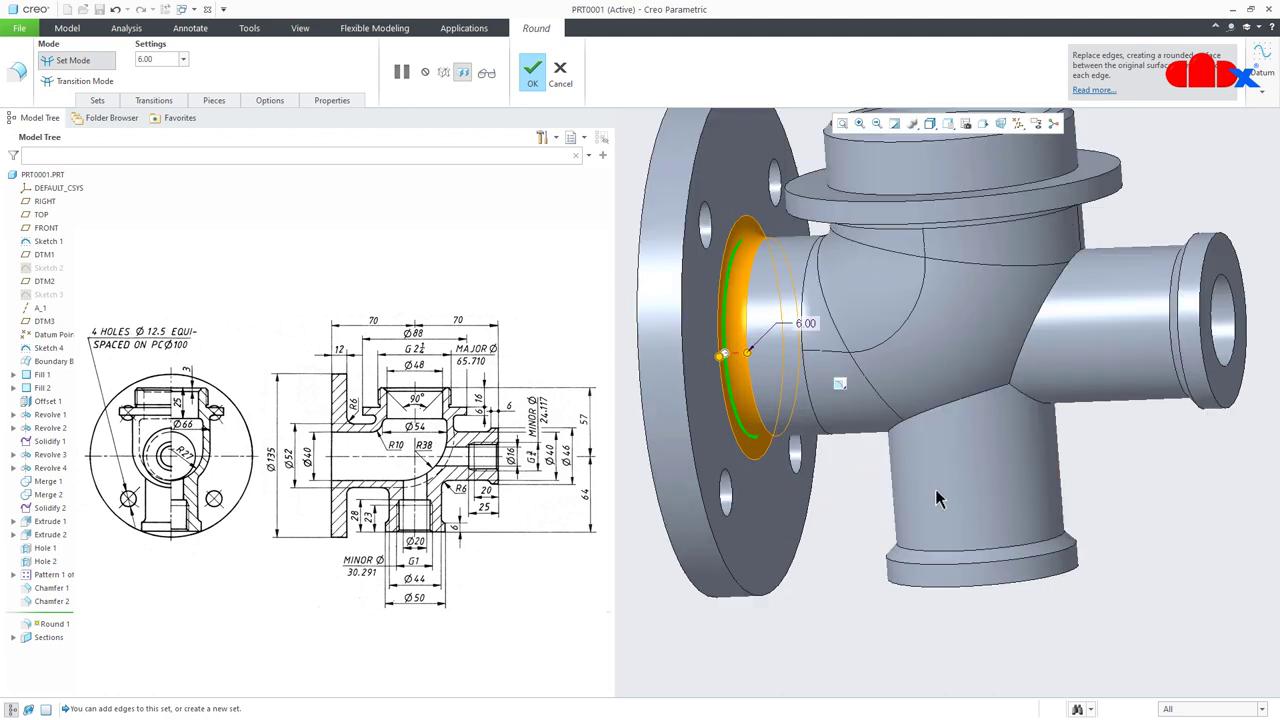
pyautogui.keyDown('ctrl'); pyautogui.click(951, 413); pyautogui.keyUp('ctrl')
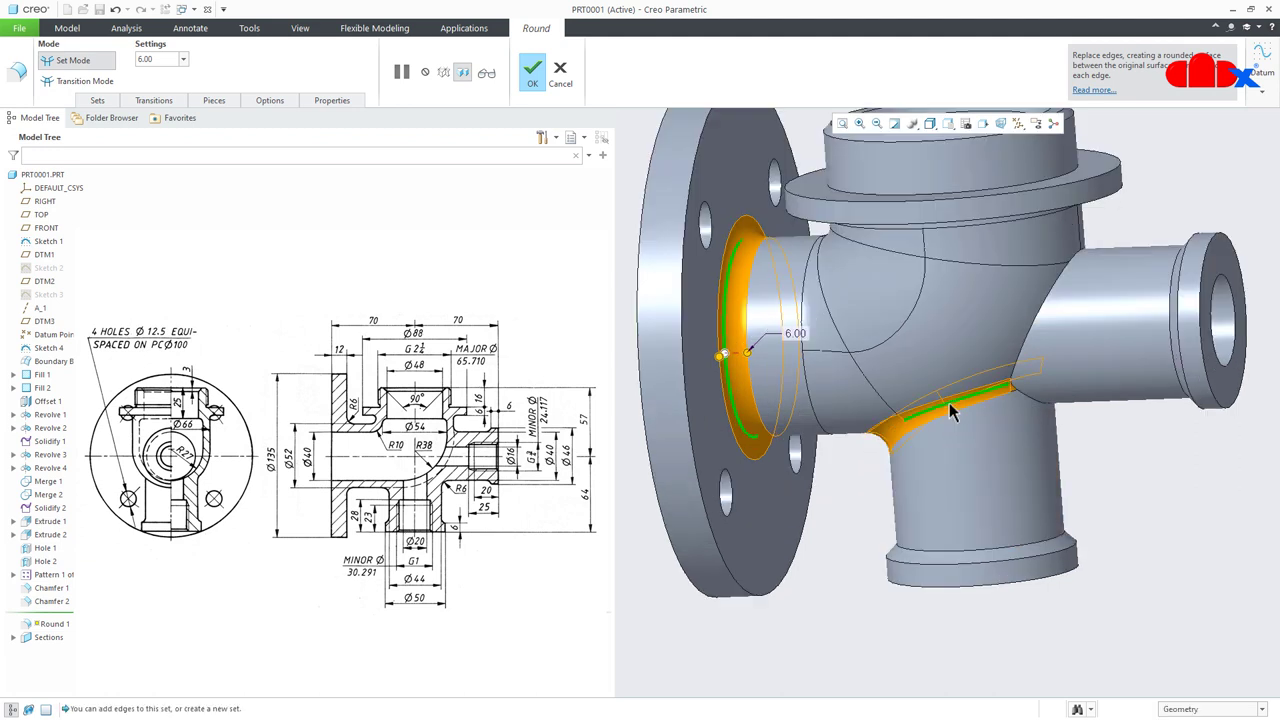
pyautogui.keyDown('ctrl'); pyautogui.click(1030, 343); pyautogui.keyUp('ctrl')
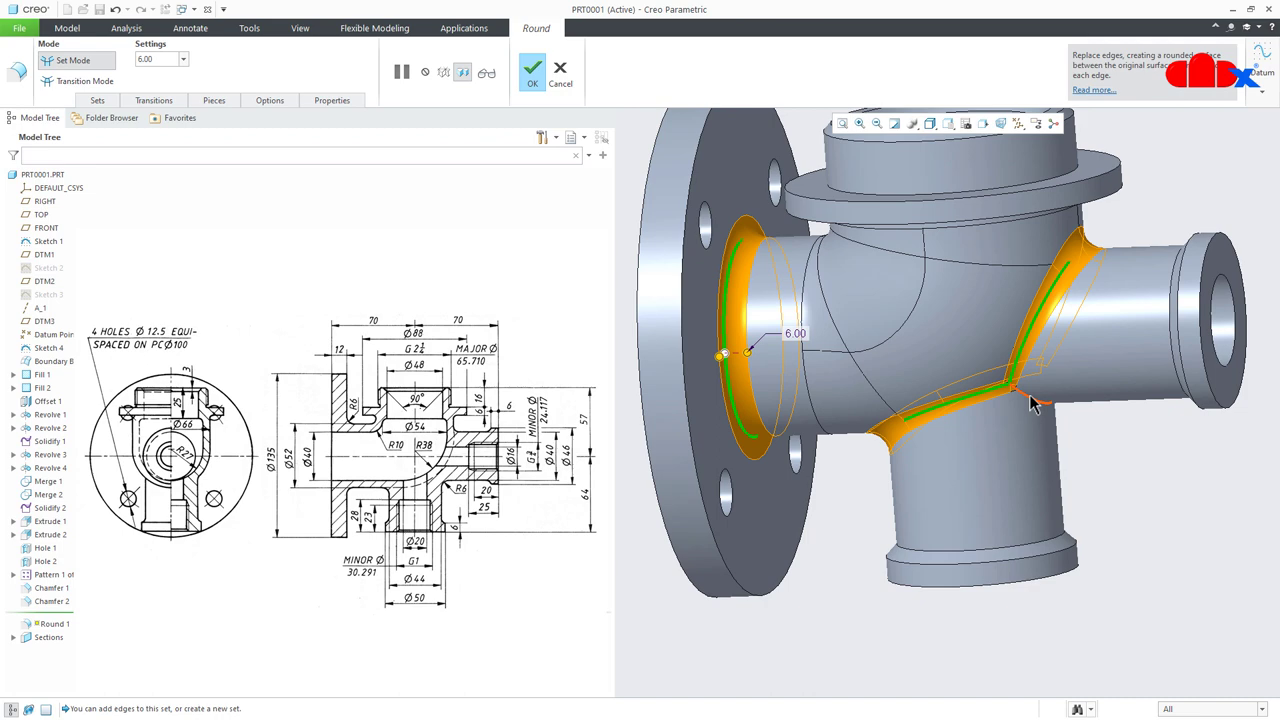
pyautogui.middleClick(1100, 483)
pyautogui.click(1077, 477)
pyautogui.moveTo(1077, 477)
pyautogui.mouseDown(button='middle')
pyautogui.moveTo(1071, 434)
pyautogui.moveTo(1068, 449)
pyautogui.mouseUp(button='middle')
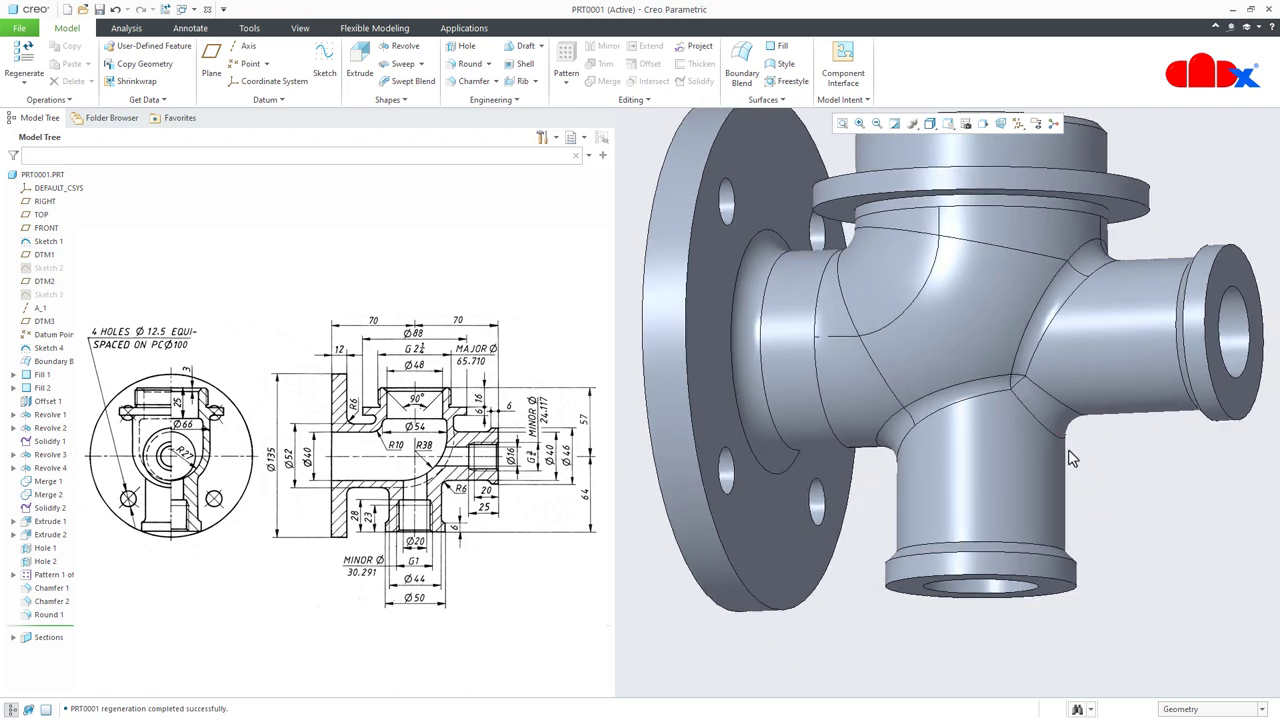
pyautogui.moveTo(979, 399); pyautogui.dragTo(1014, 410, button='middle')
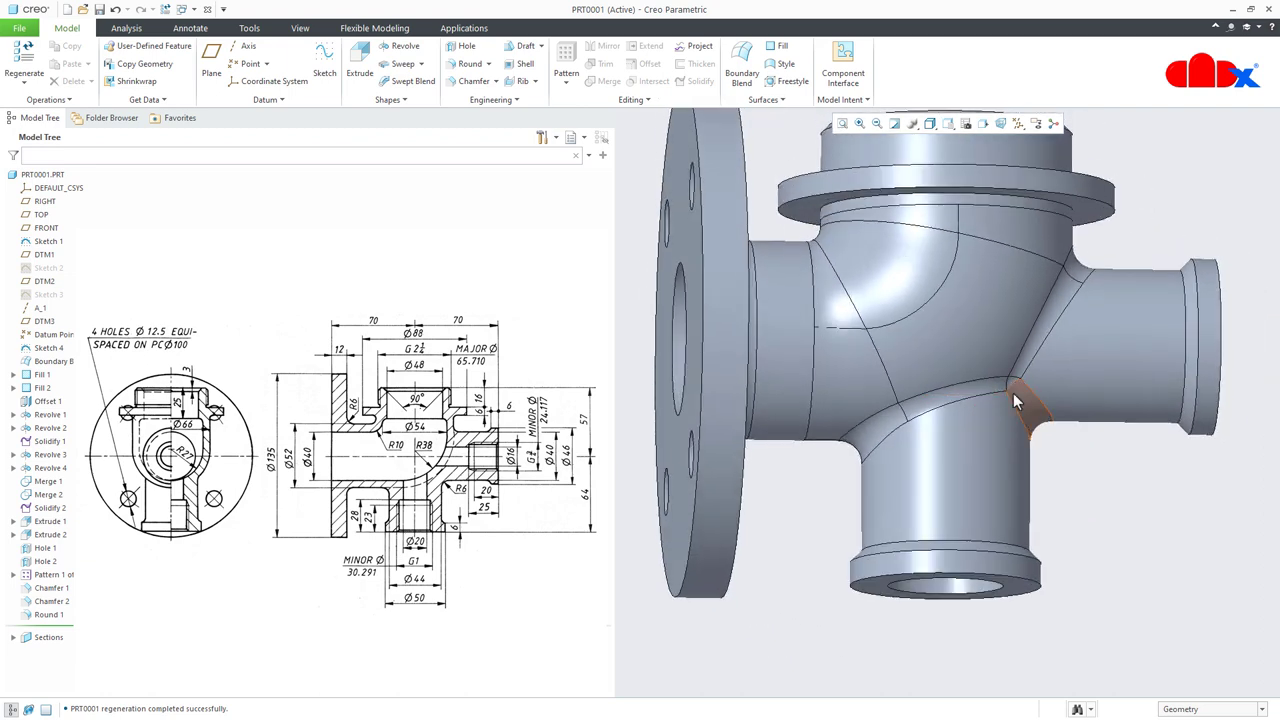
# Round the edge under the top boss collar at 4.00 radius and return to the default view.
pyautogui.click(466, 64)
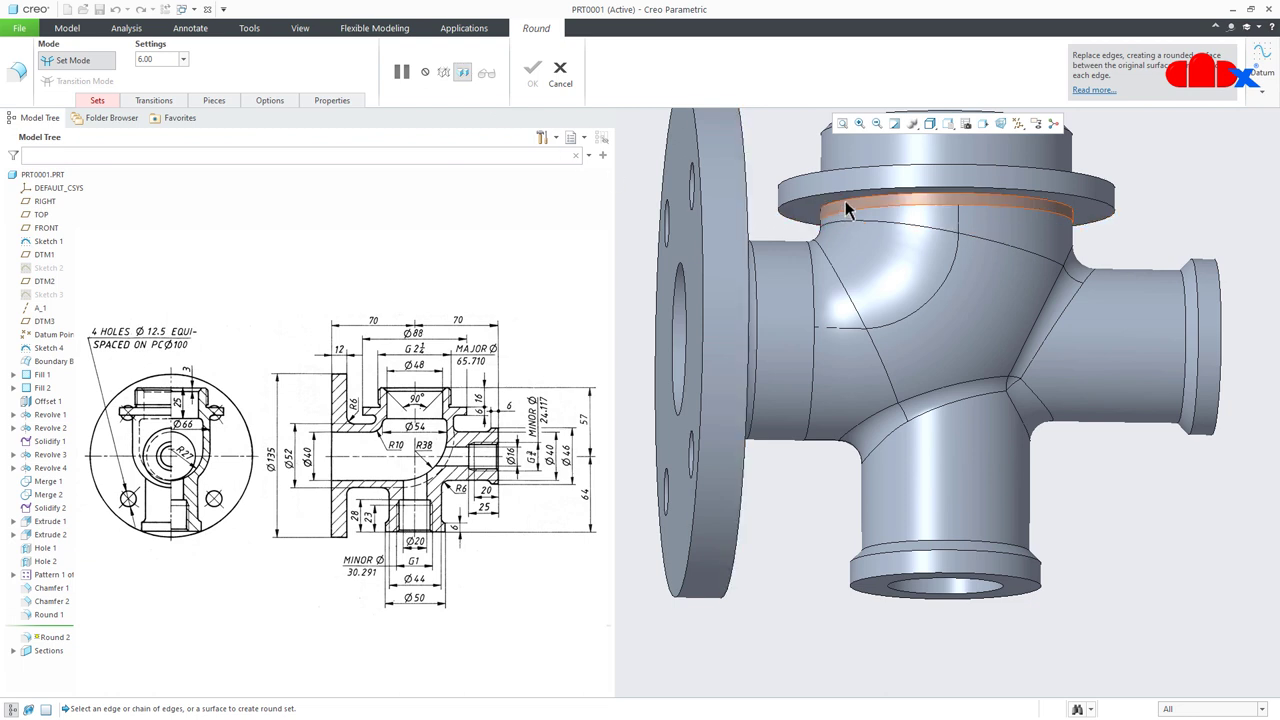
pyautogui.scroll(-5, 845, 200)
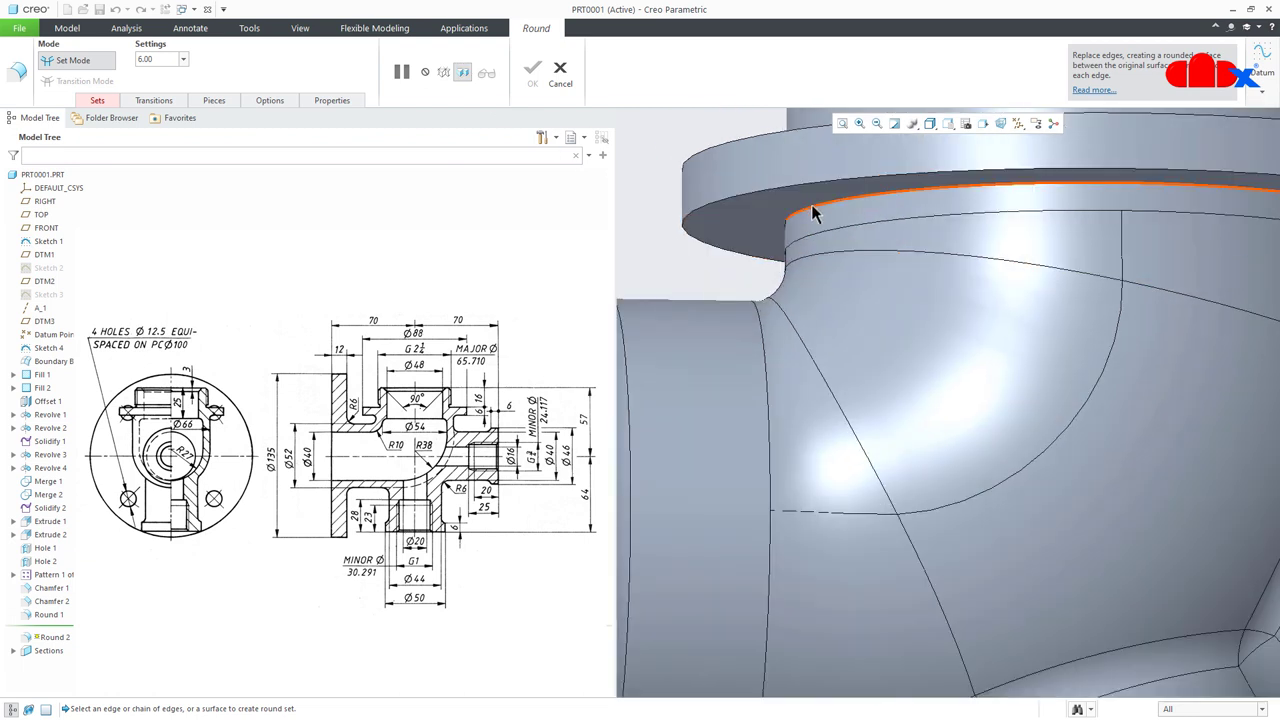
pyautogui.click(816, 211)
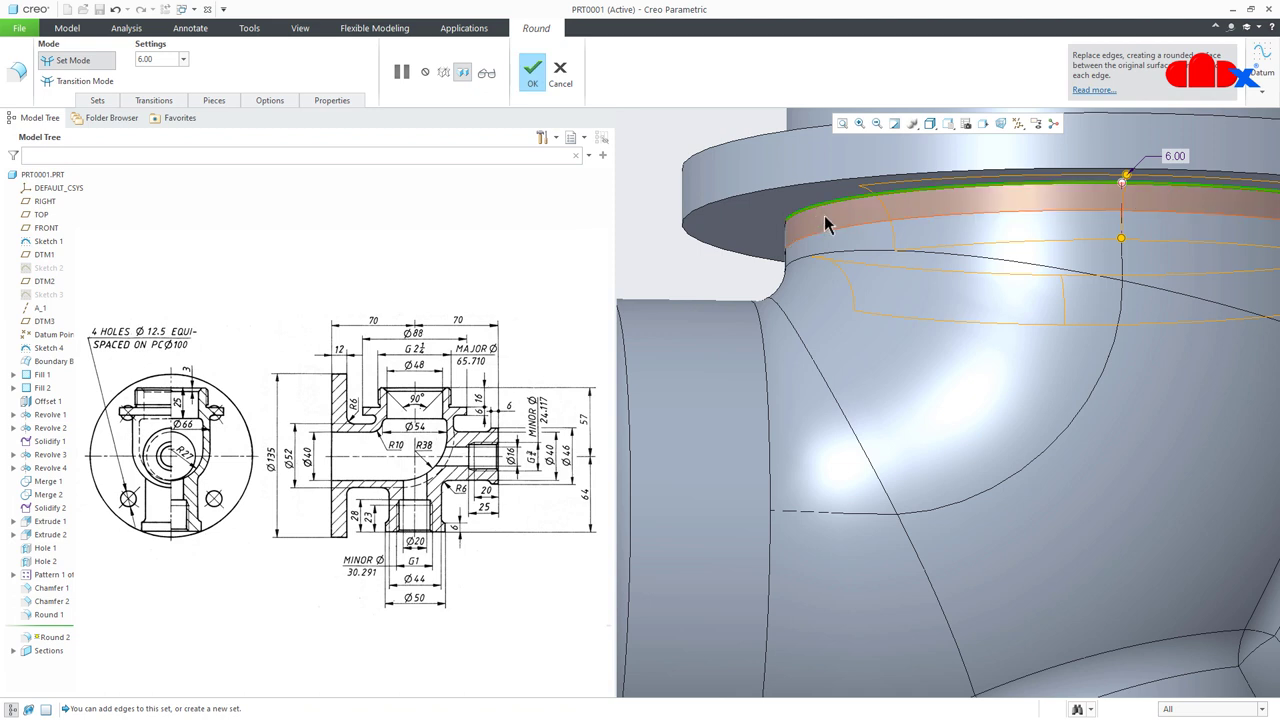
pyautogui.scroll(5, 824, 216)
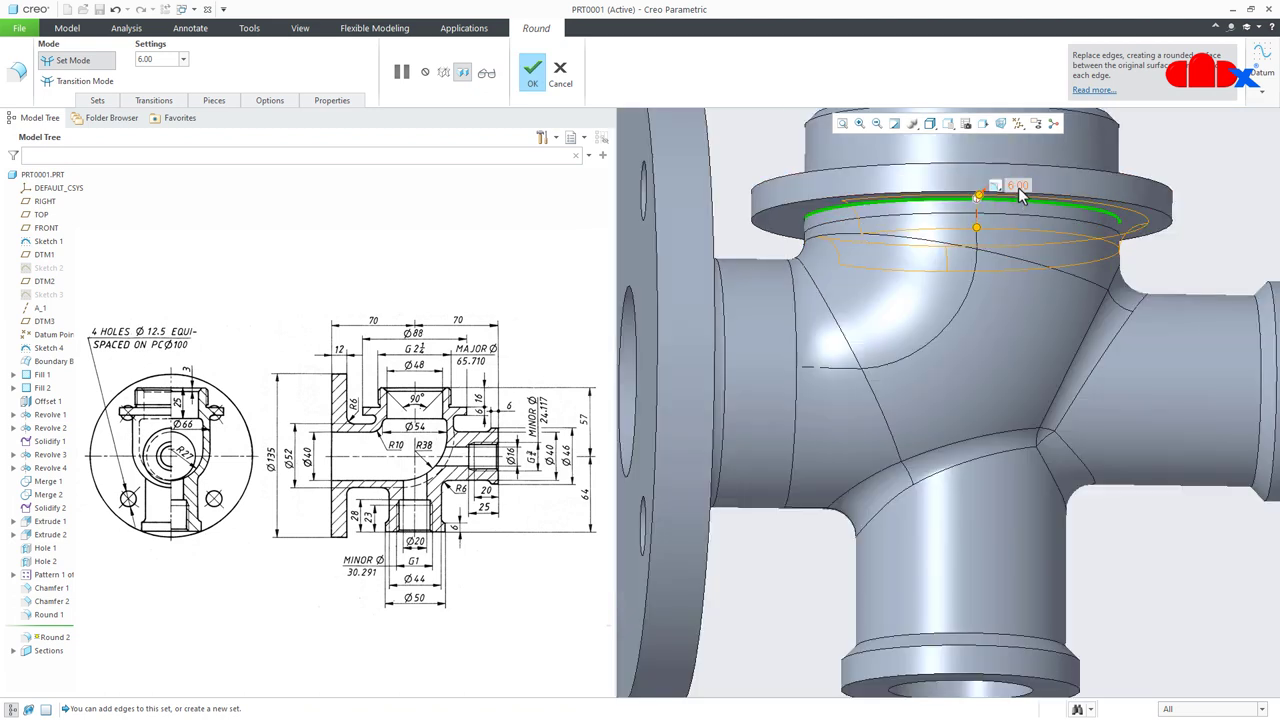
pyautogui.press('Return')
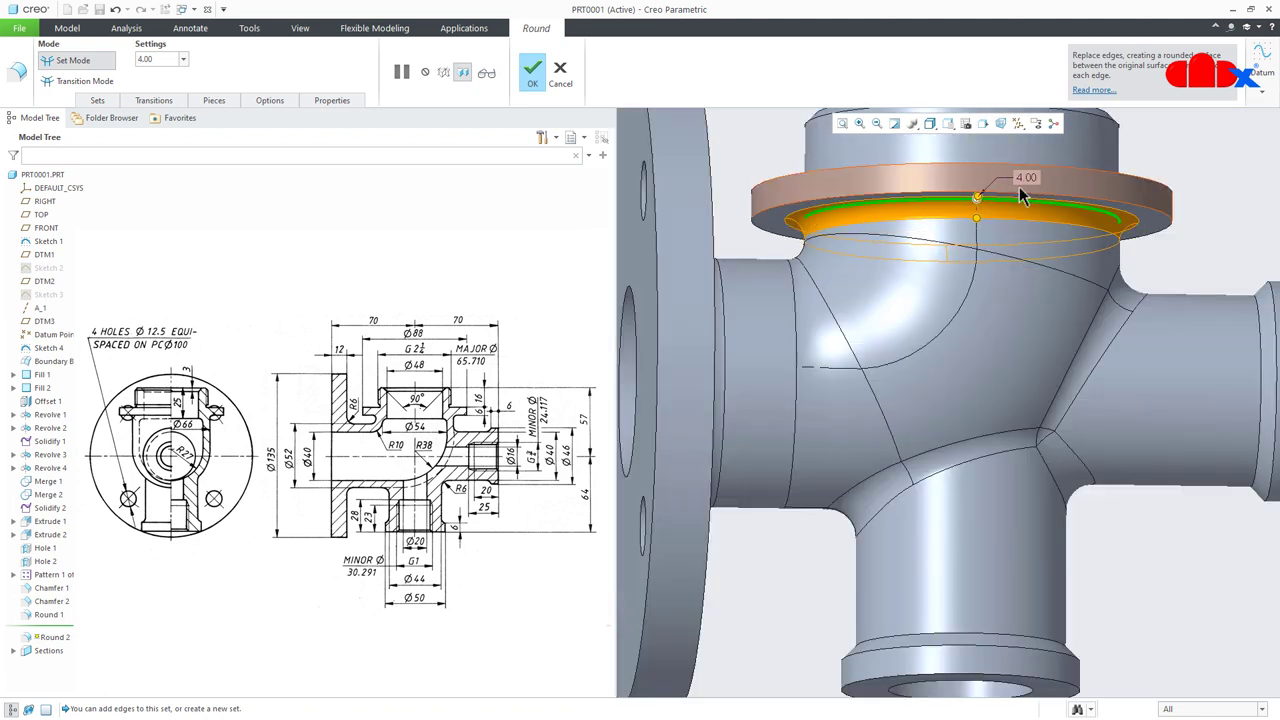
pyautogui.click(532, 70)
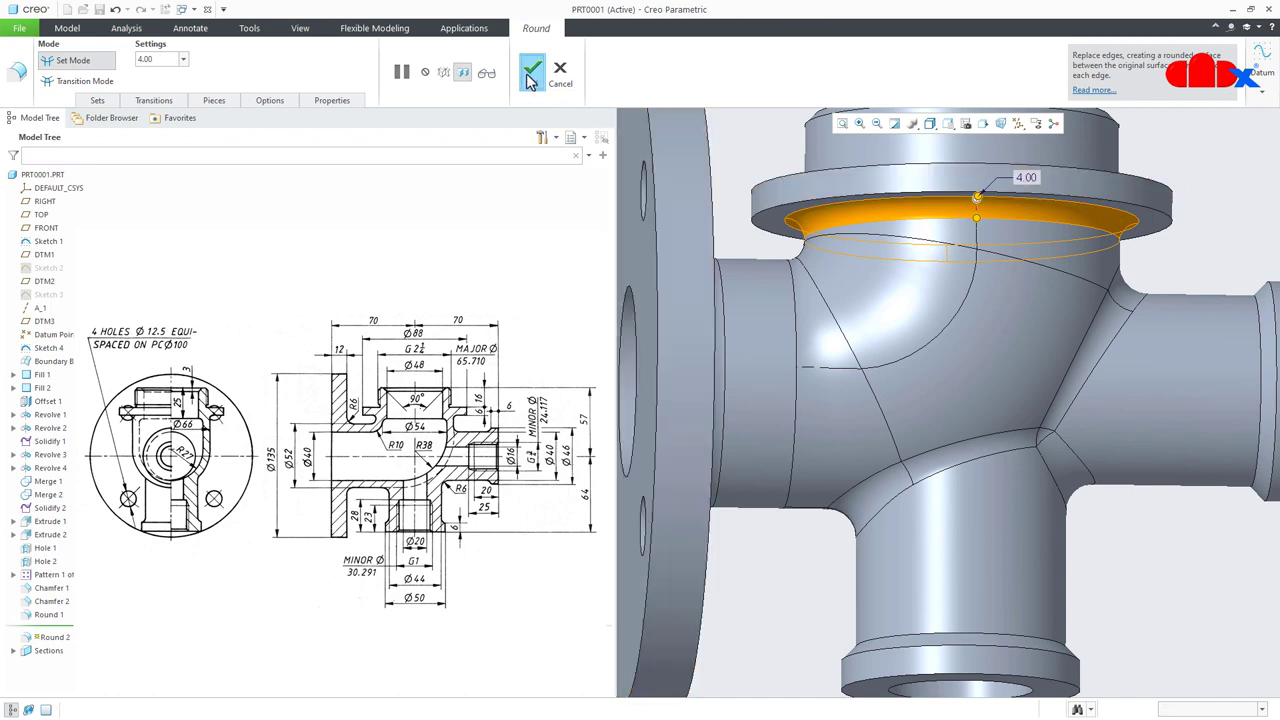
pyautogui.hotkey('ctrl', 'd')
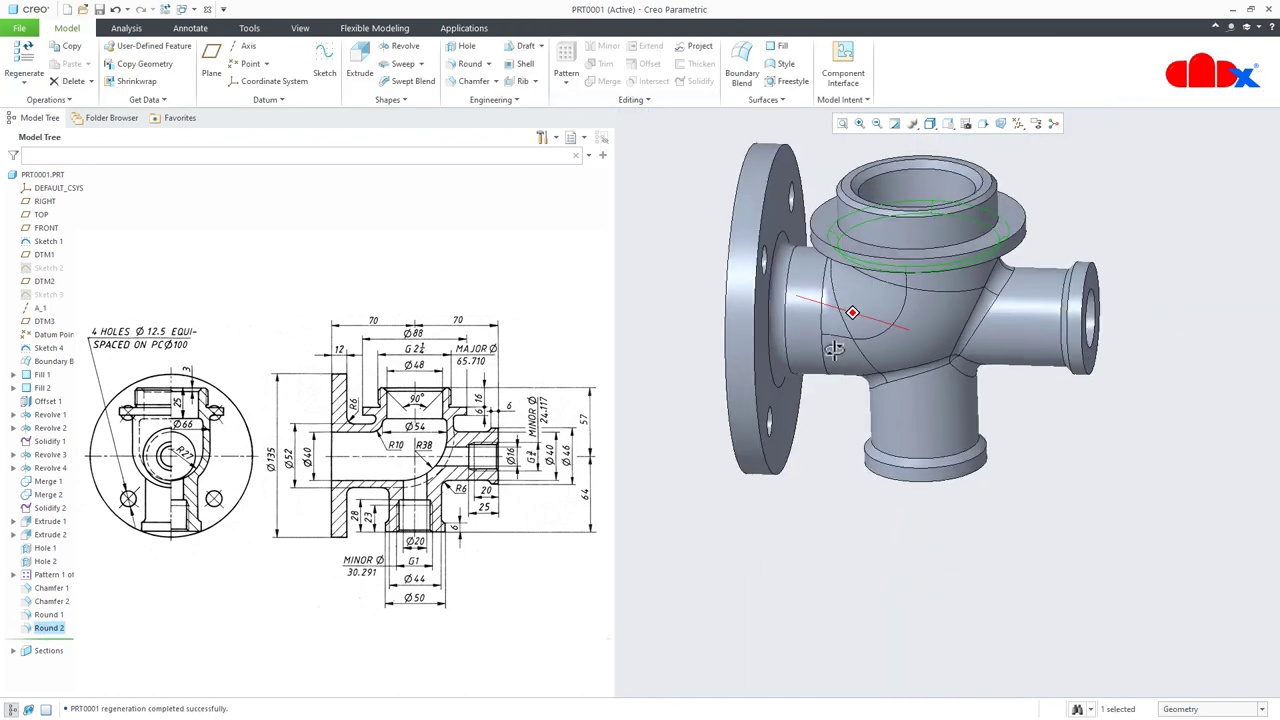
pyautogui.click(797, 533)
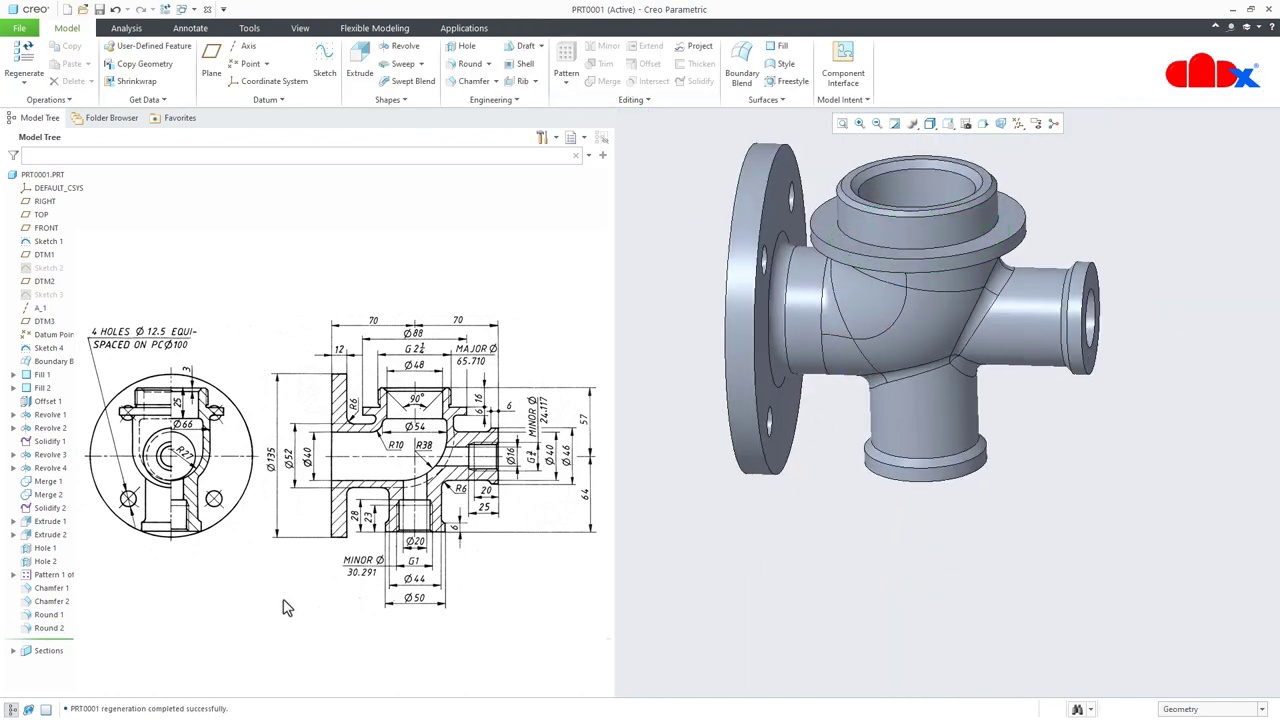
# Reactivate section A and round the inner edge where the top bore meets the chamber.
pyautogui.doubleClick(41, 663)
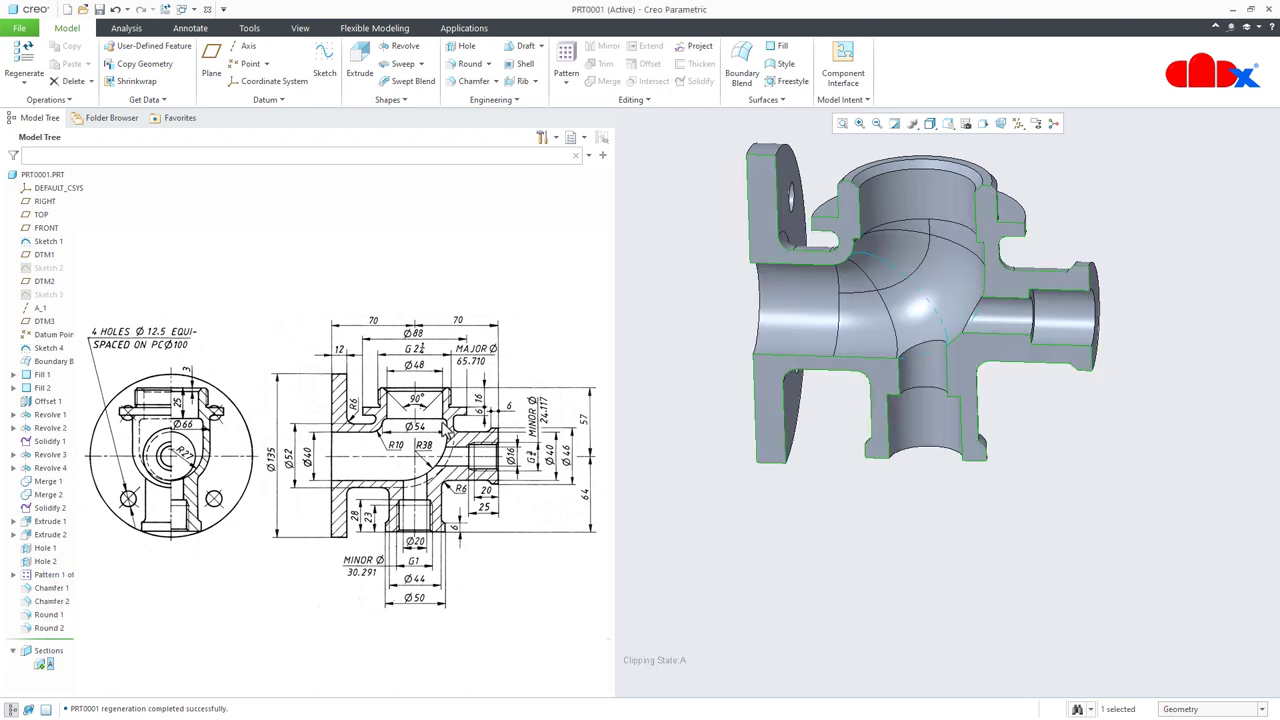
pyautogui.click(468, 63)
pyautogui.moveTo(975, 372); pyautogui.dragTo(993, 289, button='middle')
pyautogui.scroll(-3, 993, 289)
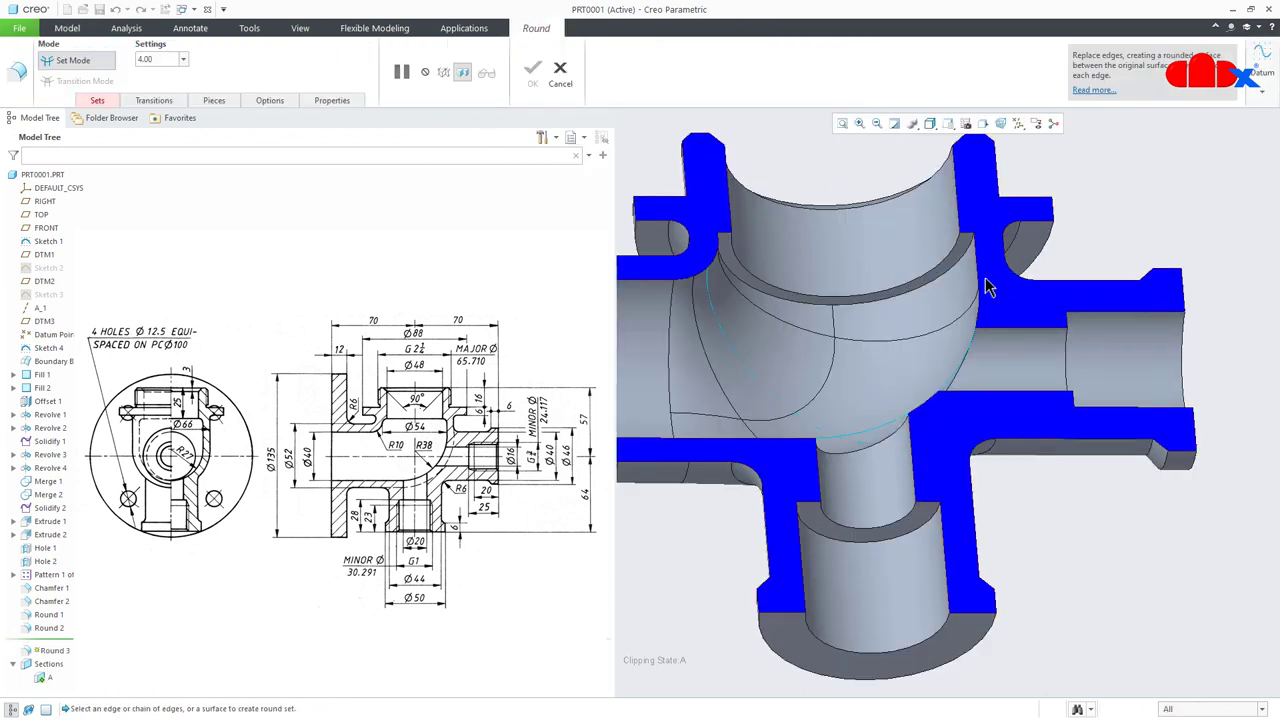
pyautogui.click(963, 268)
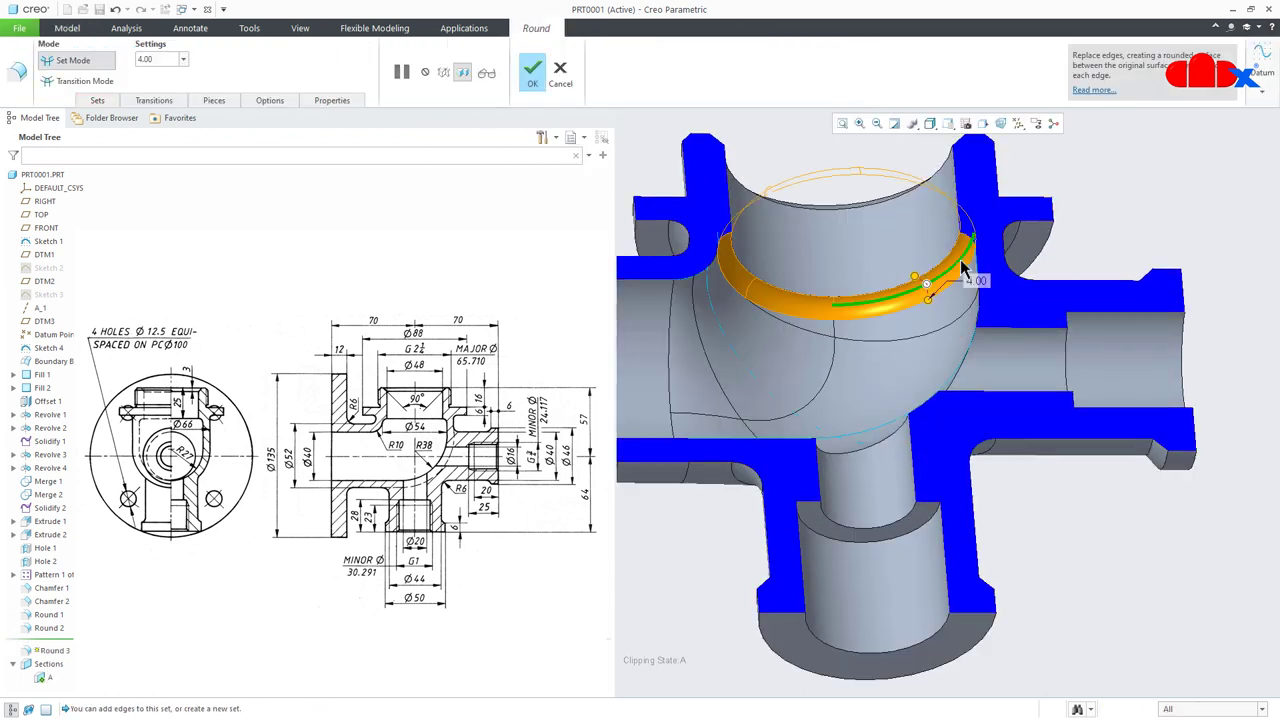
pyautogui.scroll(2, 1058, 272)
pyautogui.moveTo(1058, 272); pyautogui.dragTo(1063, 274, button='middle')
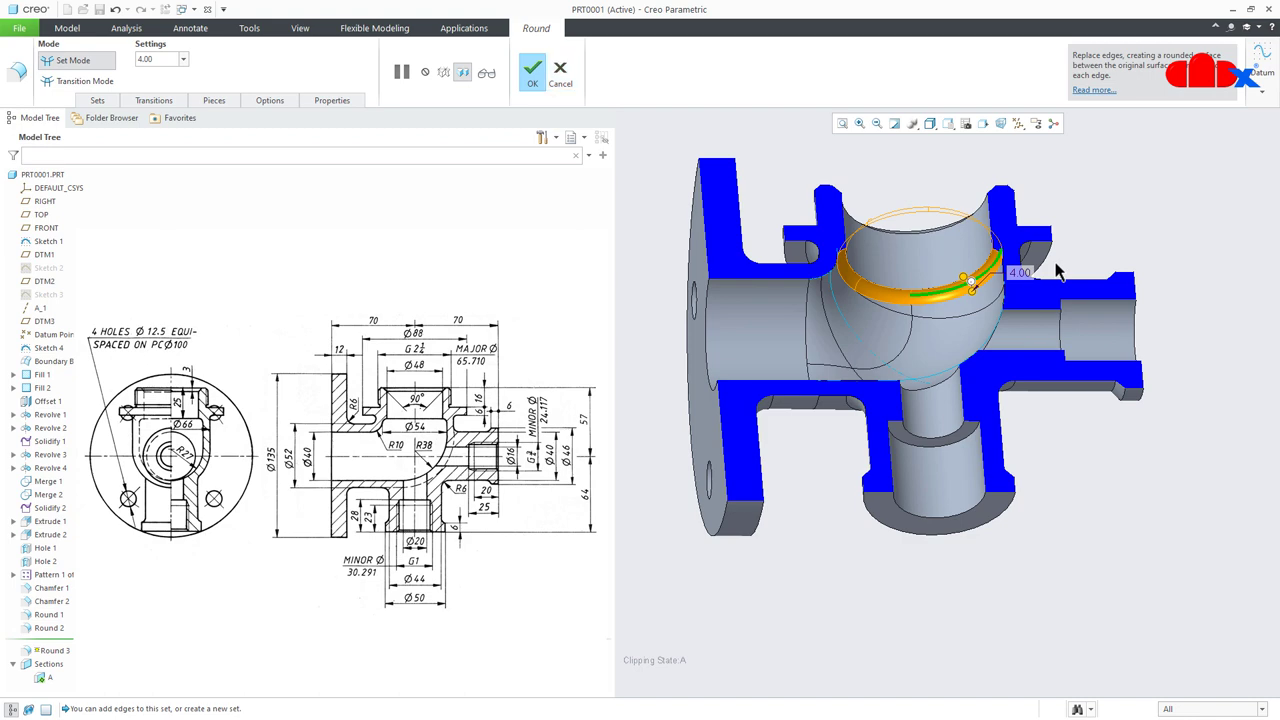
pyautogui.middleClick(1063, 274)
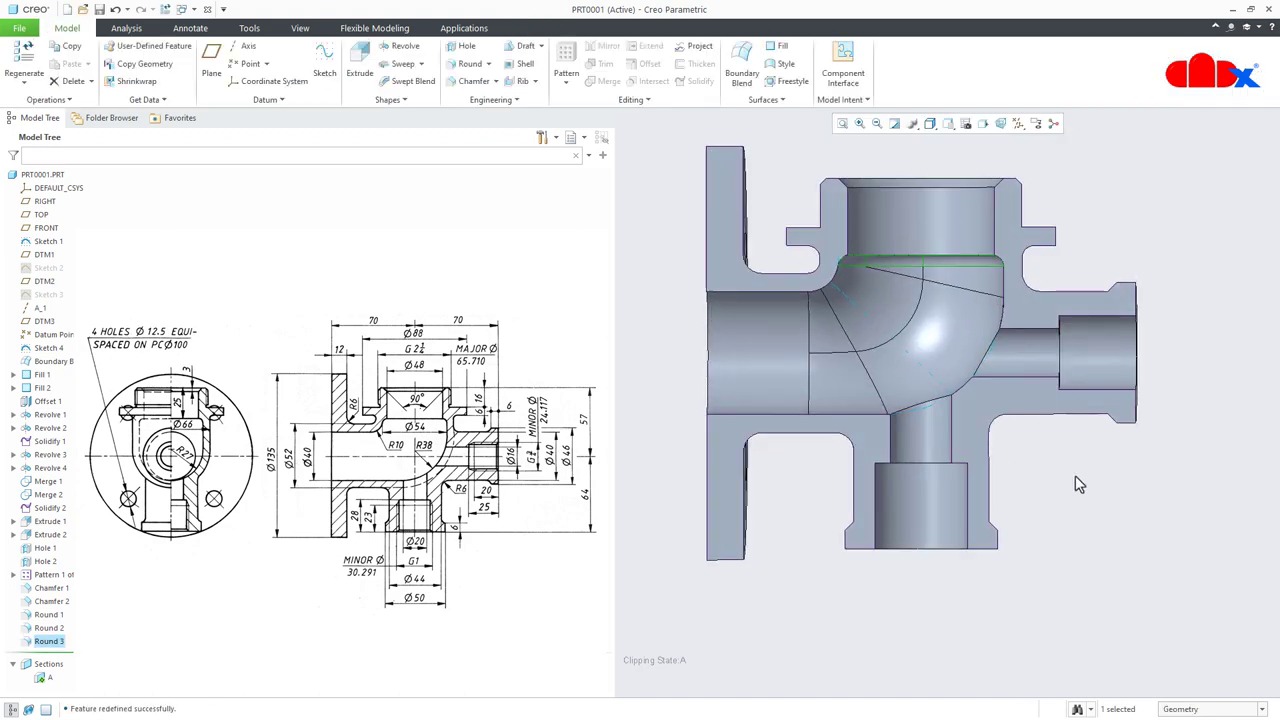
pyautogui.click(1080, 478)
# Orient the view normal to the section face and pan to re-centre the part.
pyautogui.moveTo(1066, 464)
pyautogui.mouseDown(button='middle')
pyautogui.moveTo(985, 465)
pyautogui.moveTo(1072, 468)
pyautogui.mouseUp(button='middle')
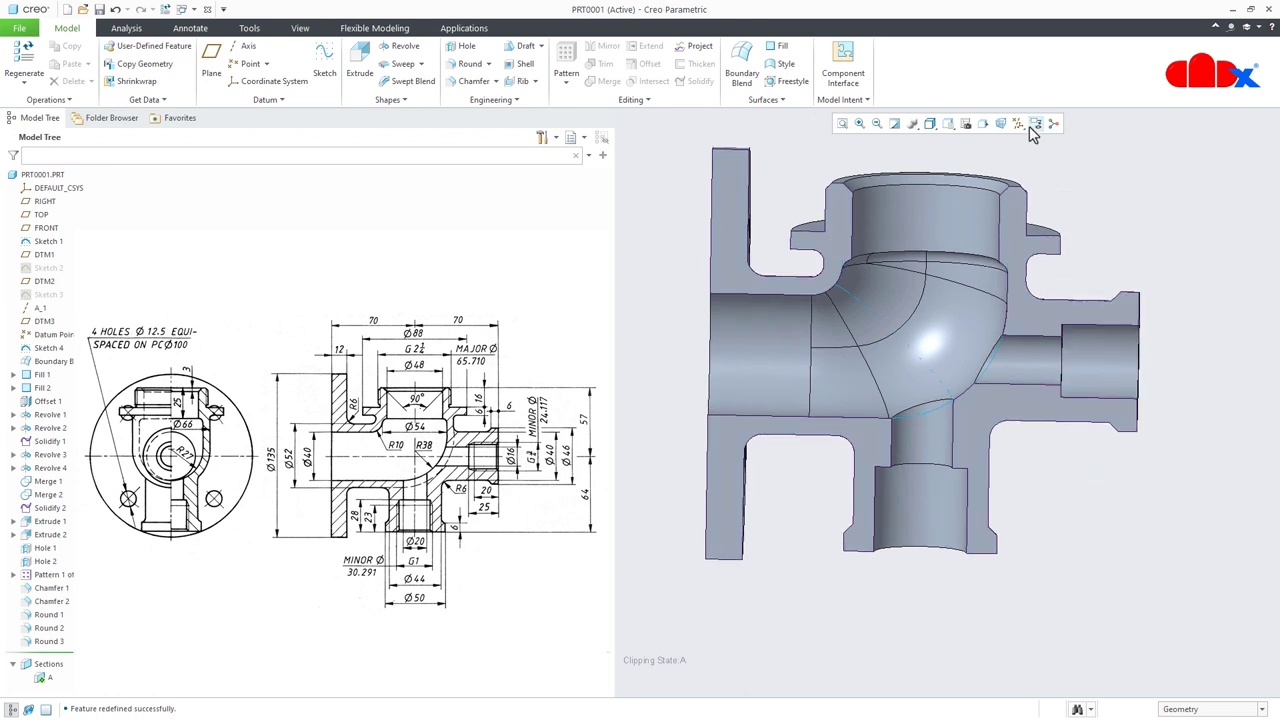
pyautogui.click(984, 124)
pyautogui.click(1013, 380)
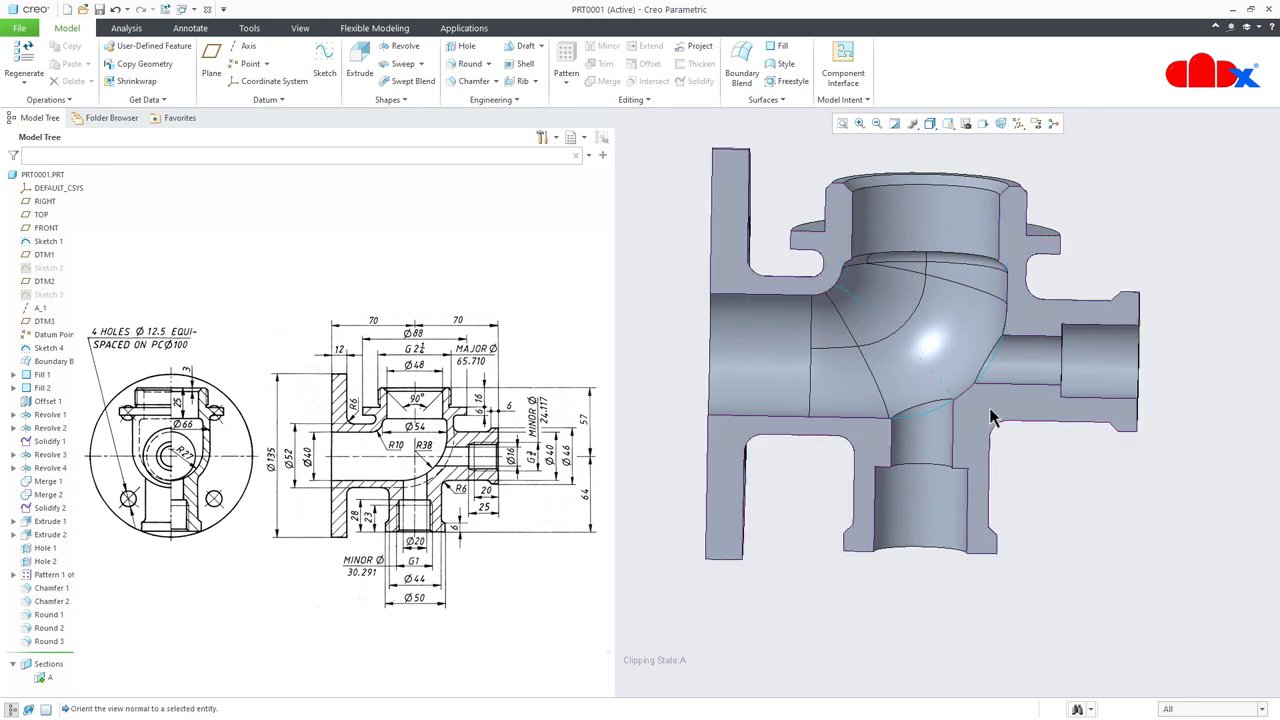
pyautogui.keyDown('shift'); pyautogui.moveTo(991, 411); pyautogui.dragTo(1002, 436, button='middle'); pyautogui.keyUp('shift')
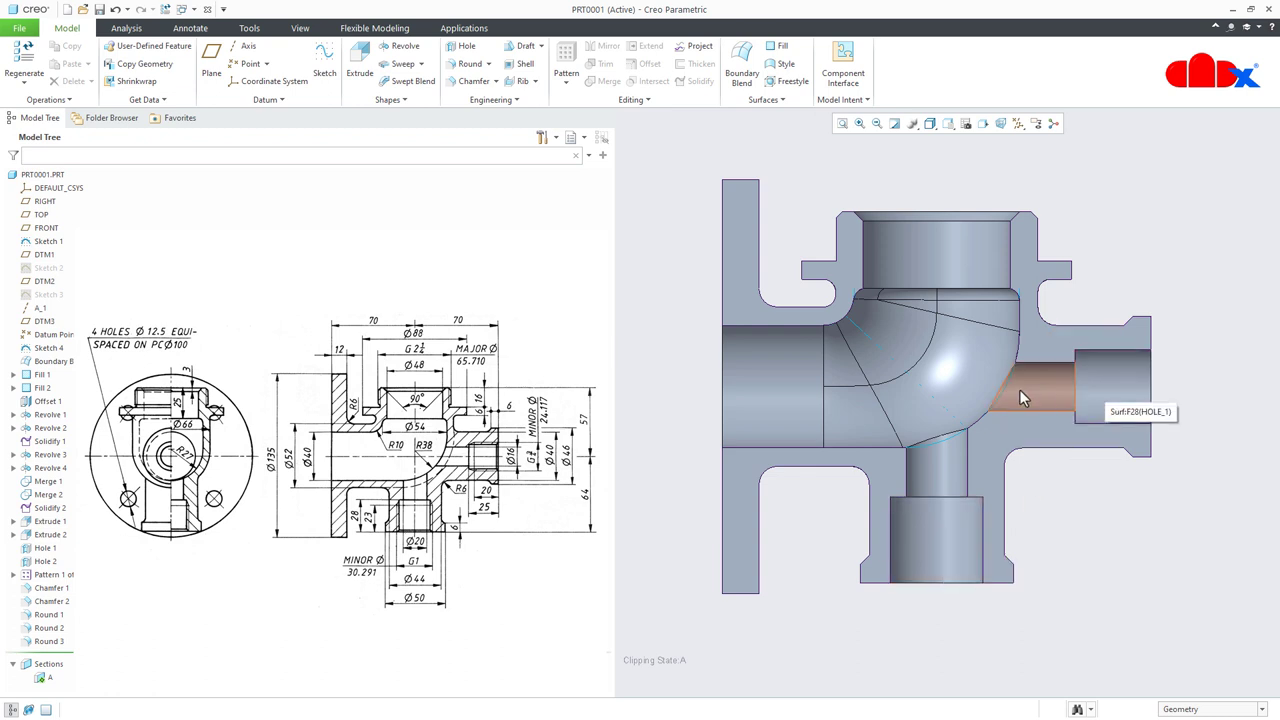
# Add a cosmetic thread in the bottom port bore from its end face up to the bore step.
pyautogui.click(516, 100)
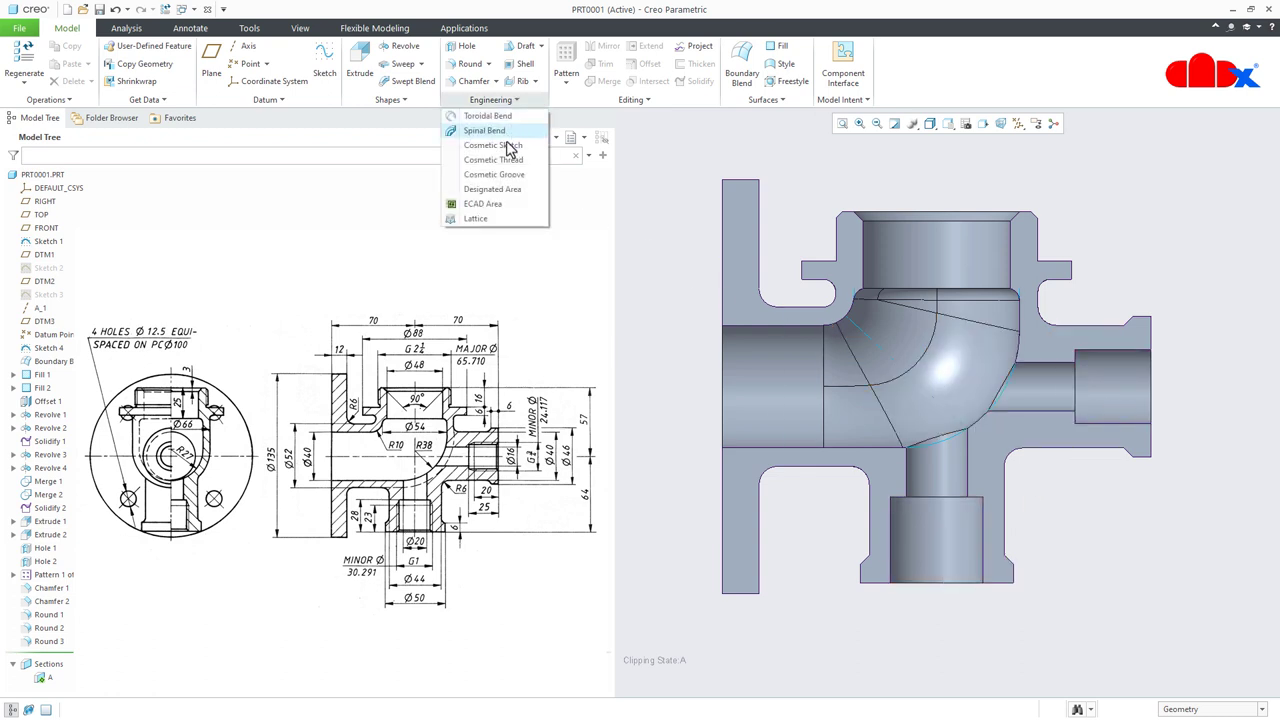
pyautogui.click(506, 160)
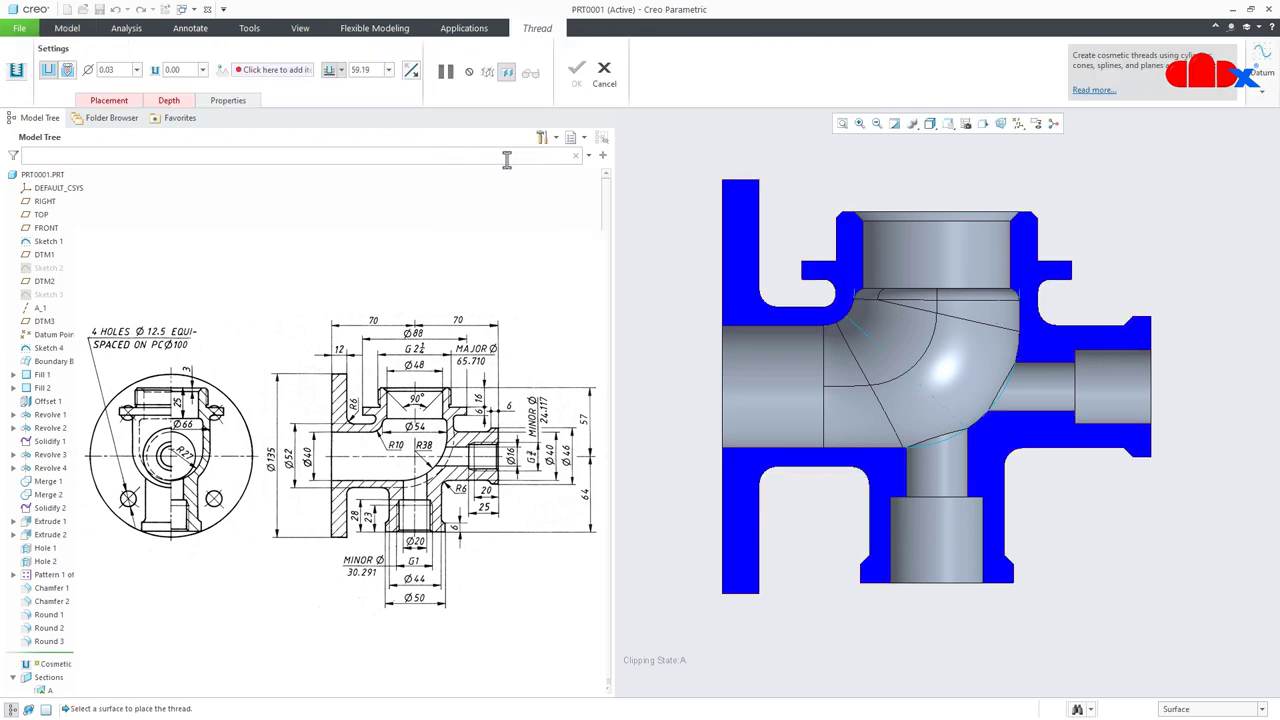
pyautogui.click(907, 550)
pyautogui.moveTo(920, 558); pyautogui.dragTo(957, 575, button='middle')
pyautogui.click(939, 570)
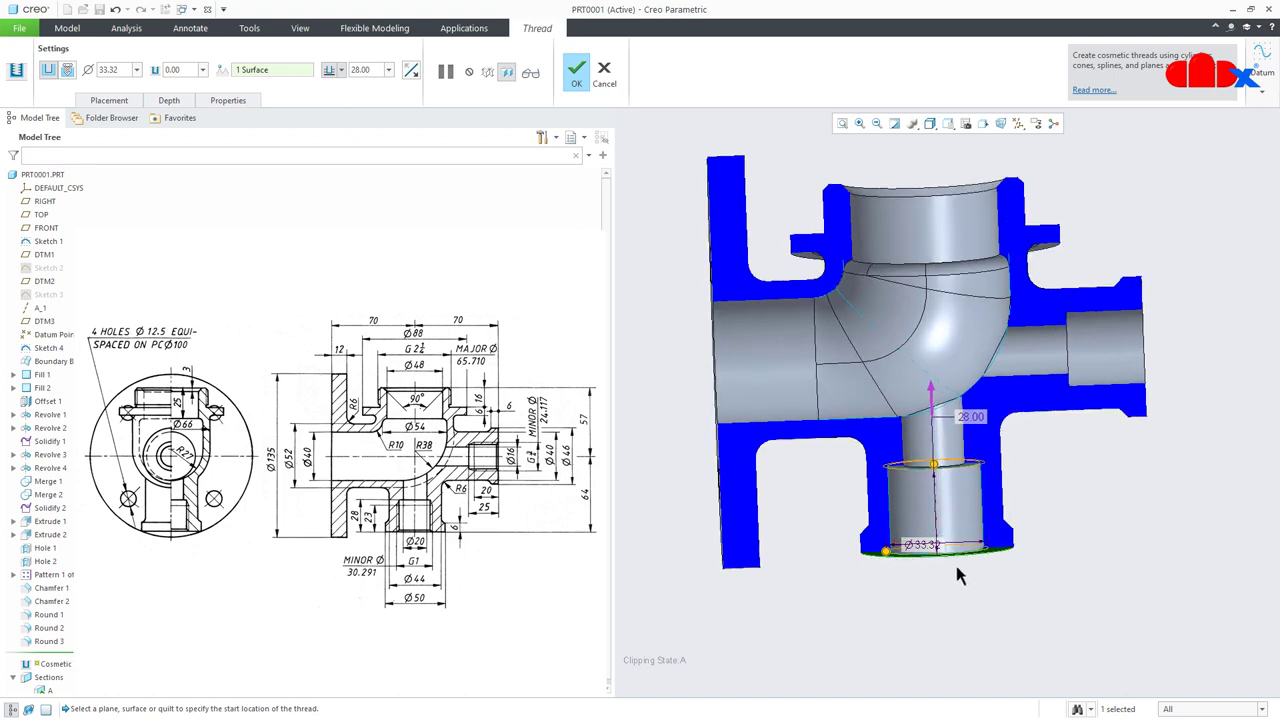
pyautogui.click(341, 70)
pyautogui.click(333, 103)
pyautogui.scroll(3, 957, 490)
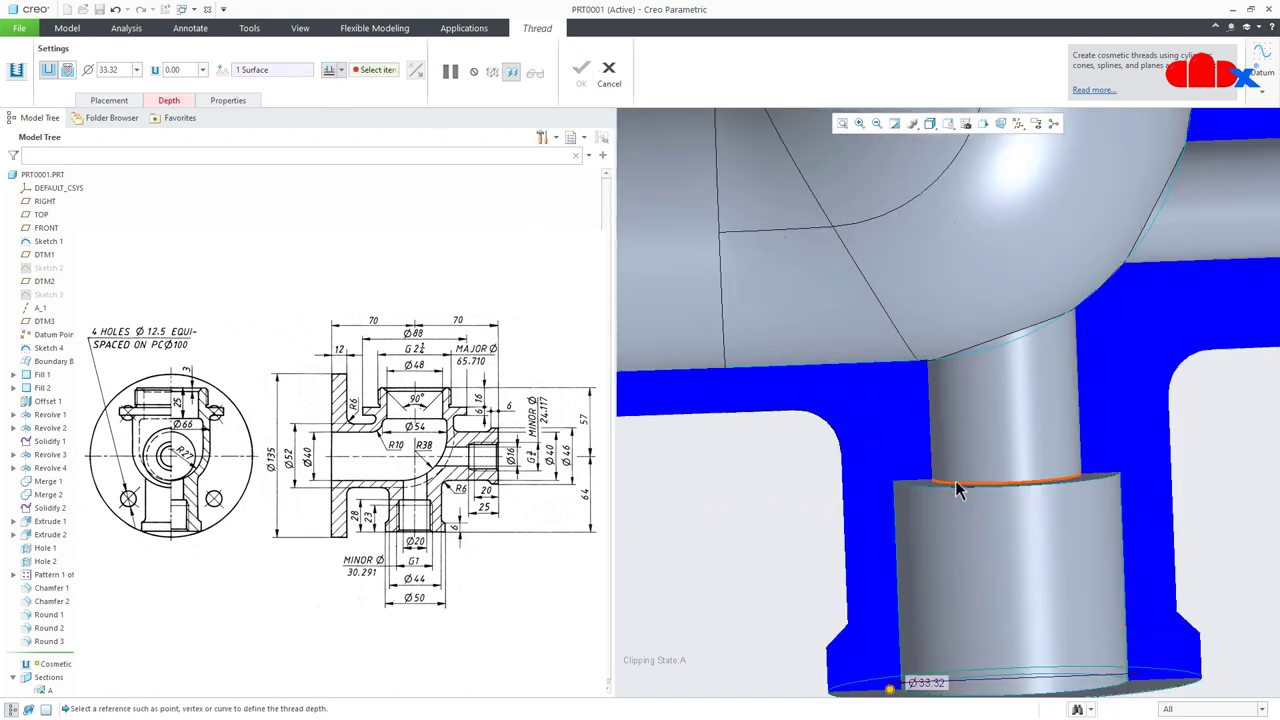
pyautogui.moveTo(957, 490); pyautogui.dragTo(930, 492, button='middle')
pyautogui.click(927, 497)
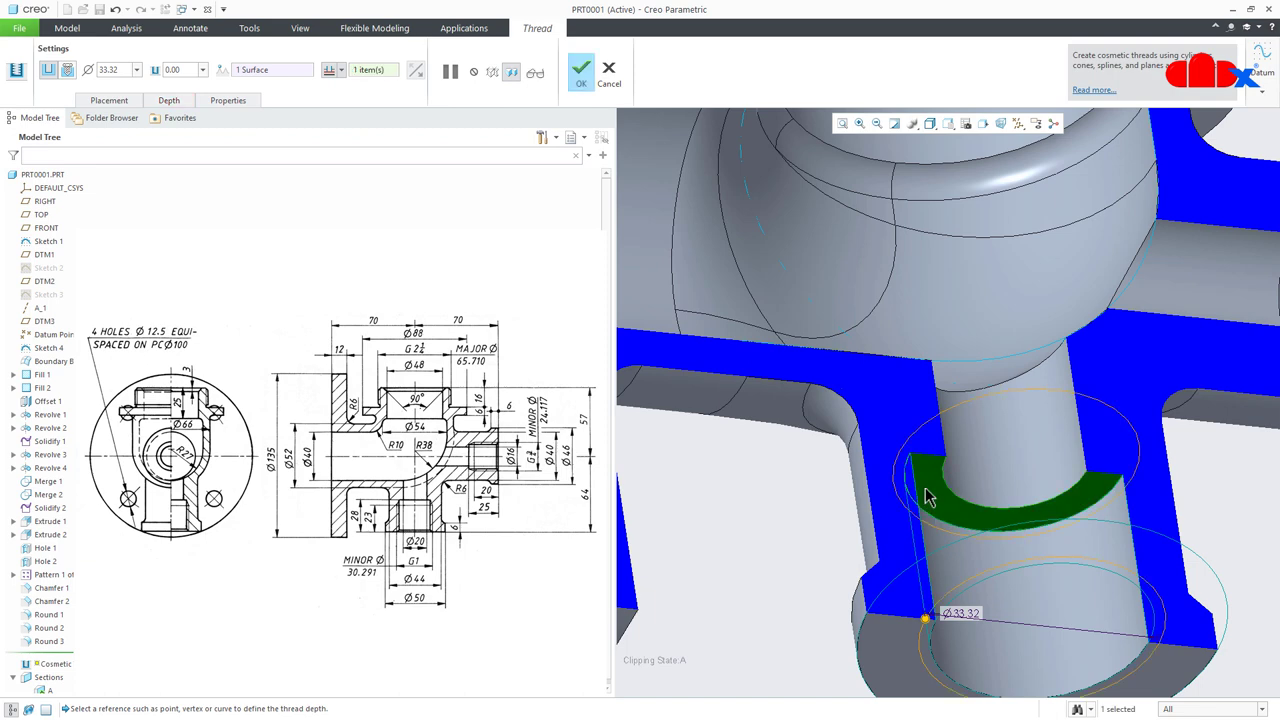
pyautogui.middleClick(824, 505)
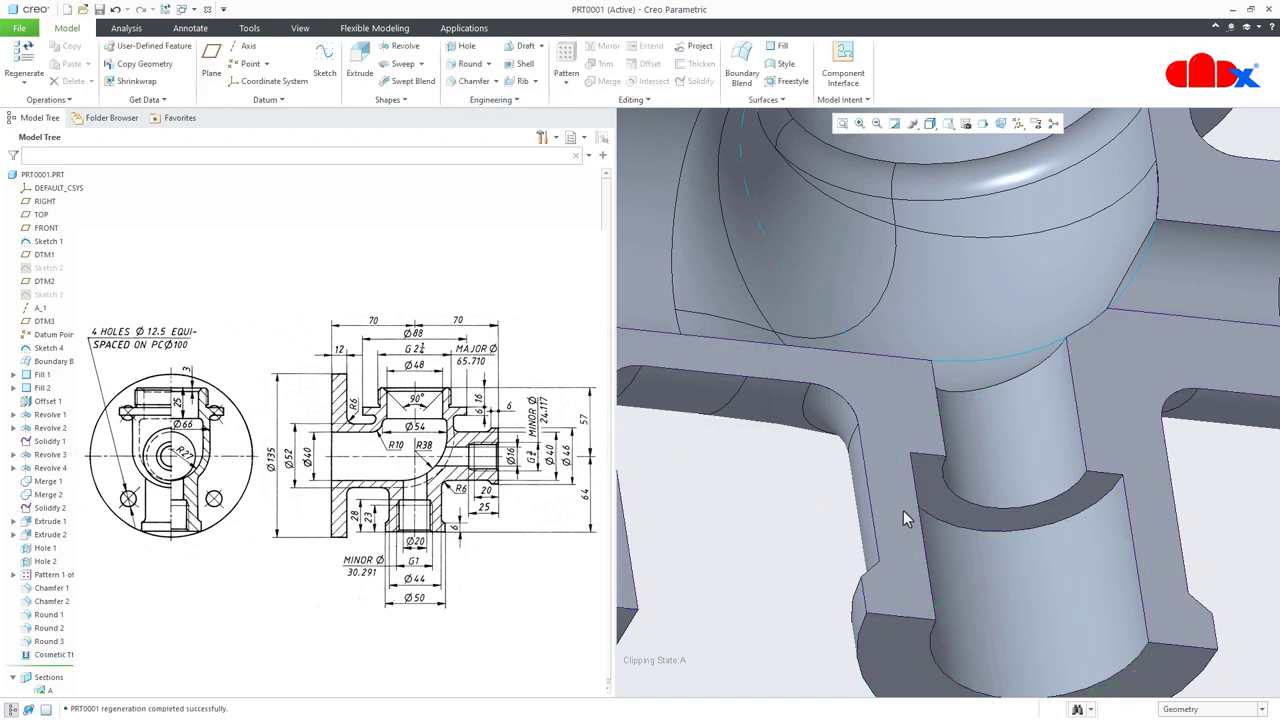
pyautogui.hotkey('ctrl', 'd')
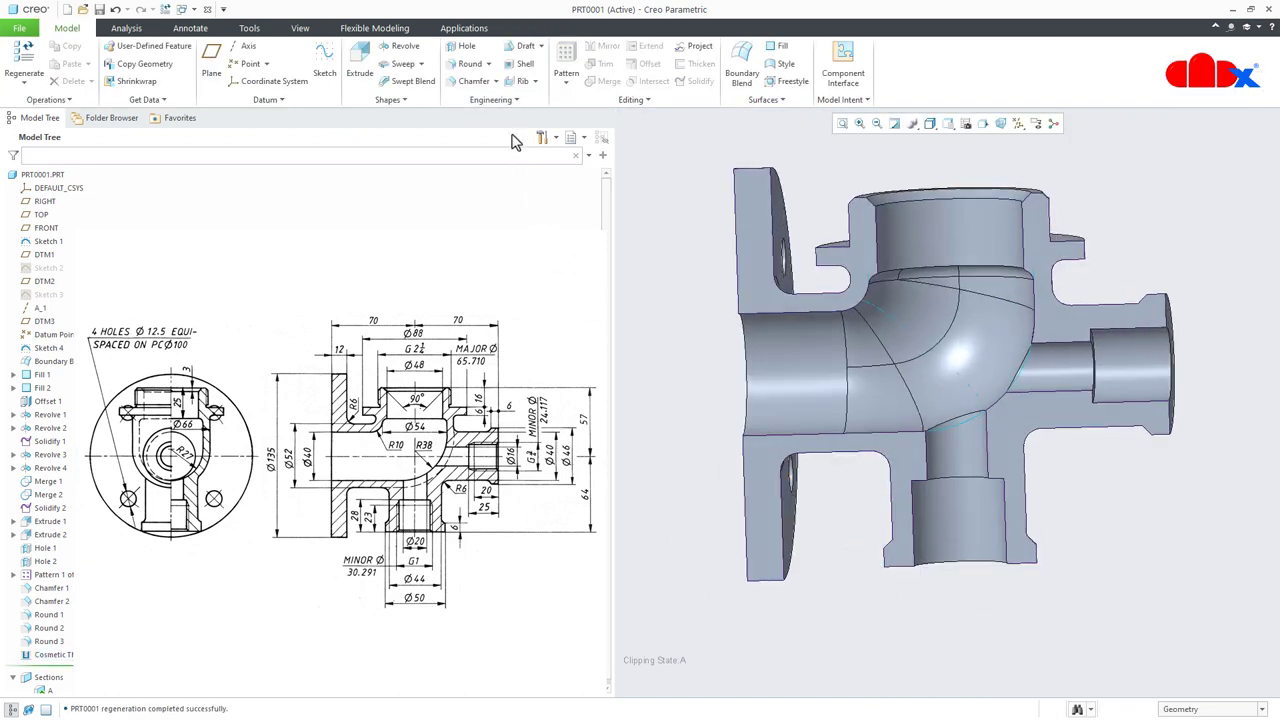
# Add a cosmetic thread in the right port bore up to its bore step face.
pyautogui.click(505, 100)
pyautogui.click(506, 162)
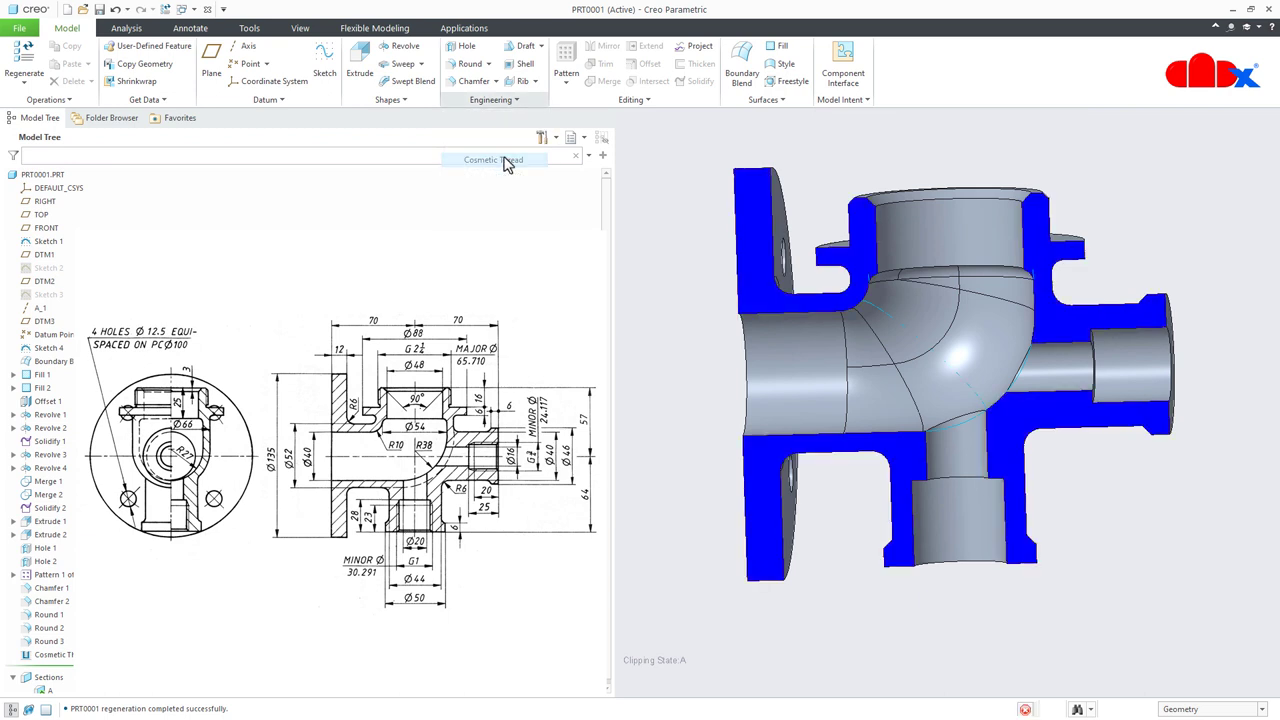
pyautogui.click(1145, 383)
pyautogui.moveTo(1145, 383); pyautogui.dragTo(1165, 418, button='middle')
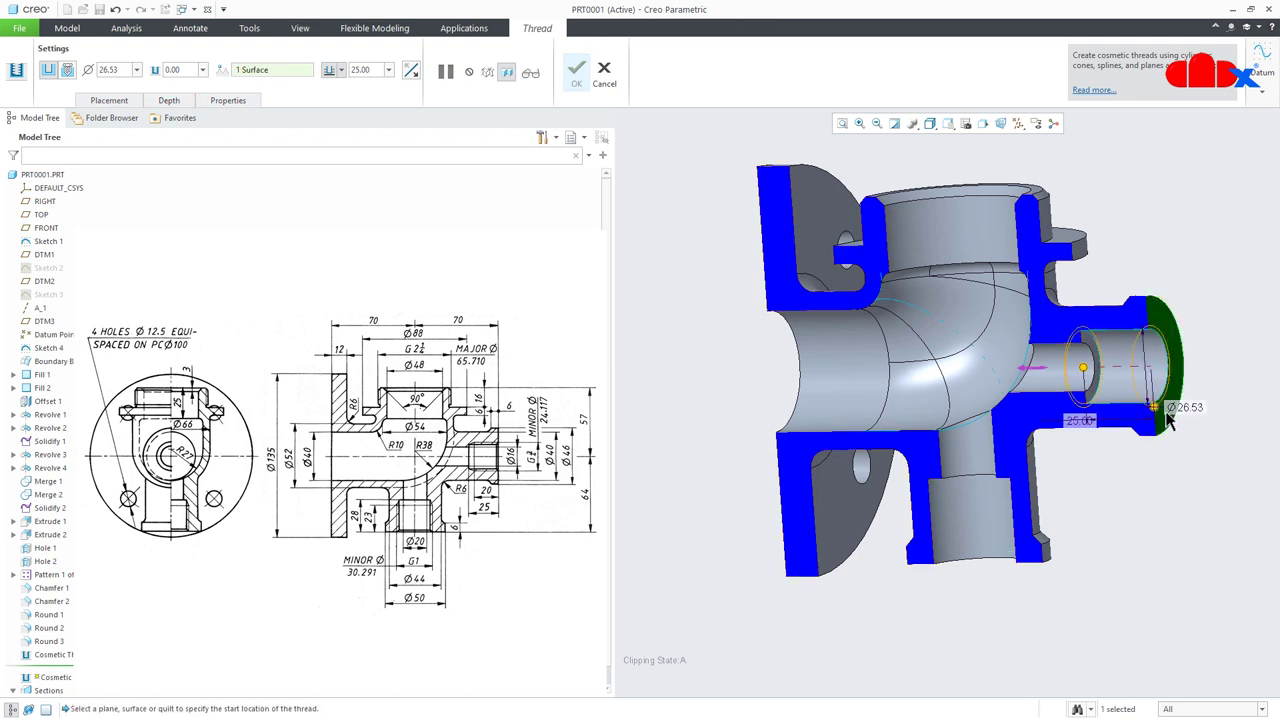
pyautogui.click(341, 70)
pyautogui.click(330, 105)
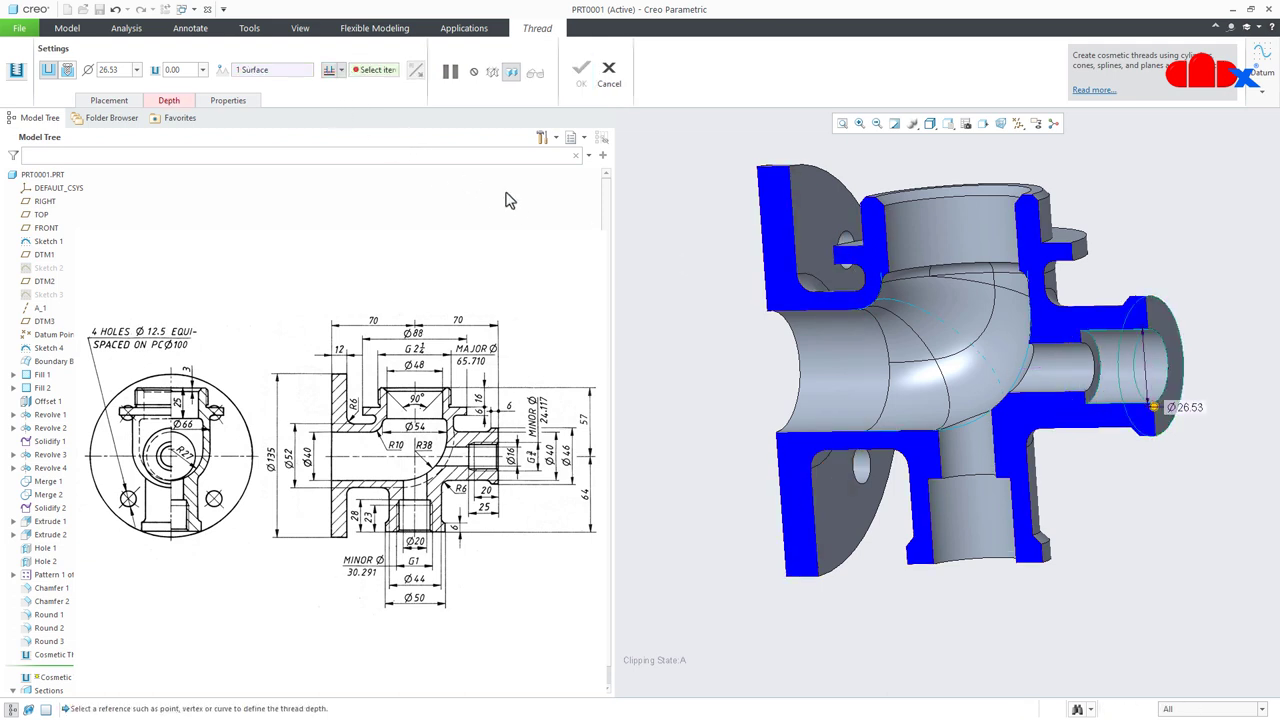
pyautogui.scroll(5, 1105, 400)
pyautogui.click(1090, 400)
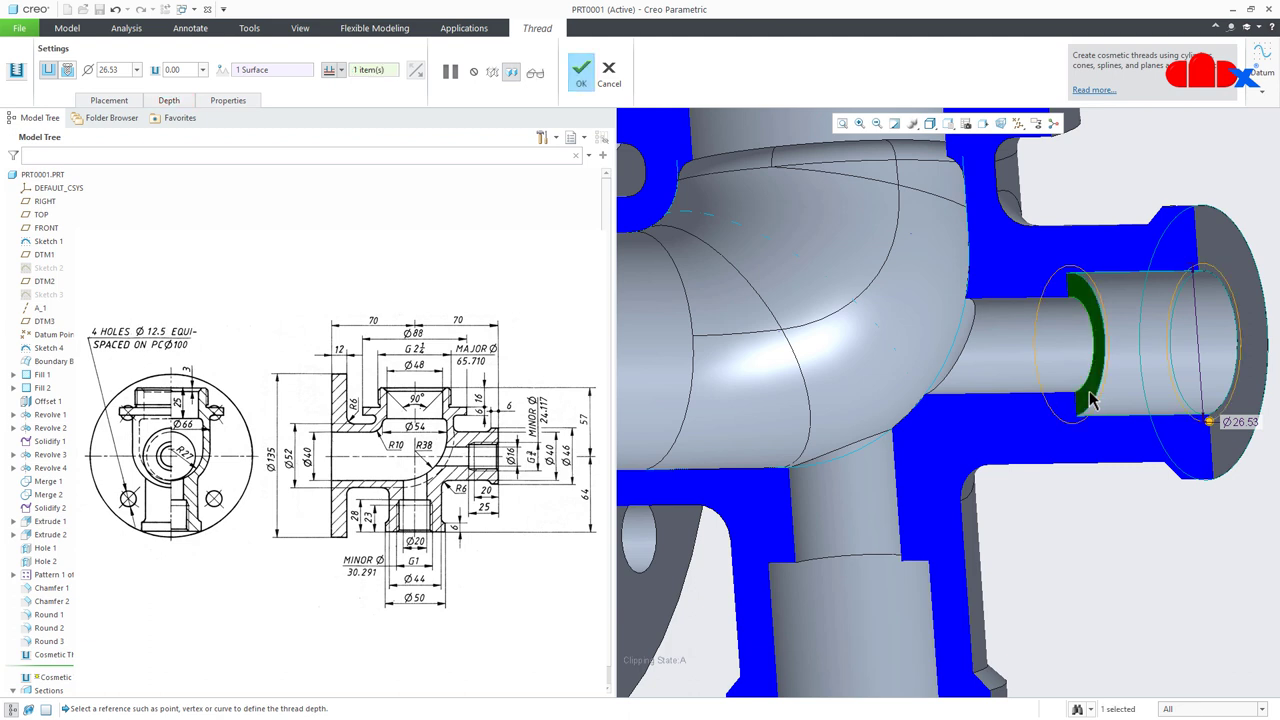
pyautogui.middleClick(1097, 541)
pyautogui.click(1095, 535)
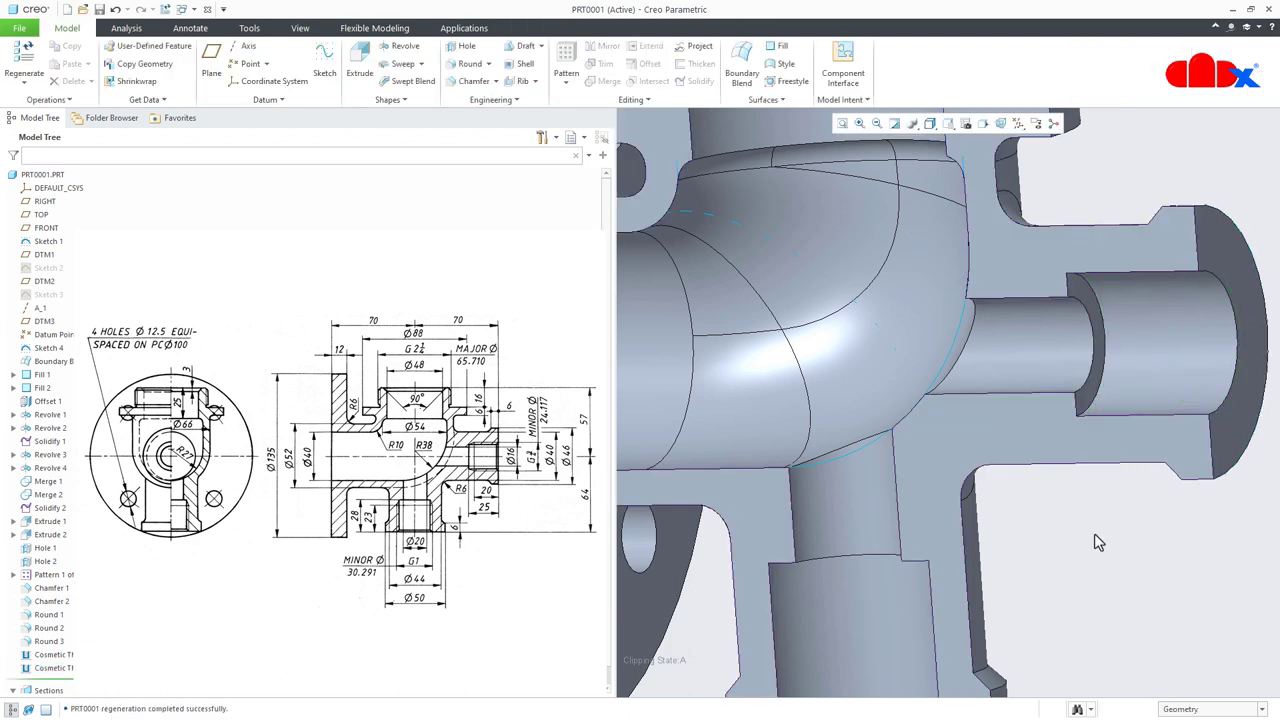
# Switch to the front view, deactivate section A, and orbit the uncut fitting to isometric.
pyautogui.click(983, 124)
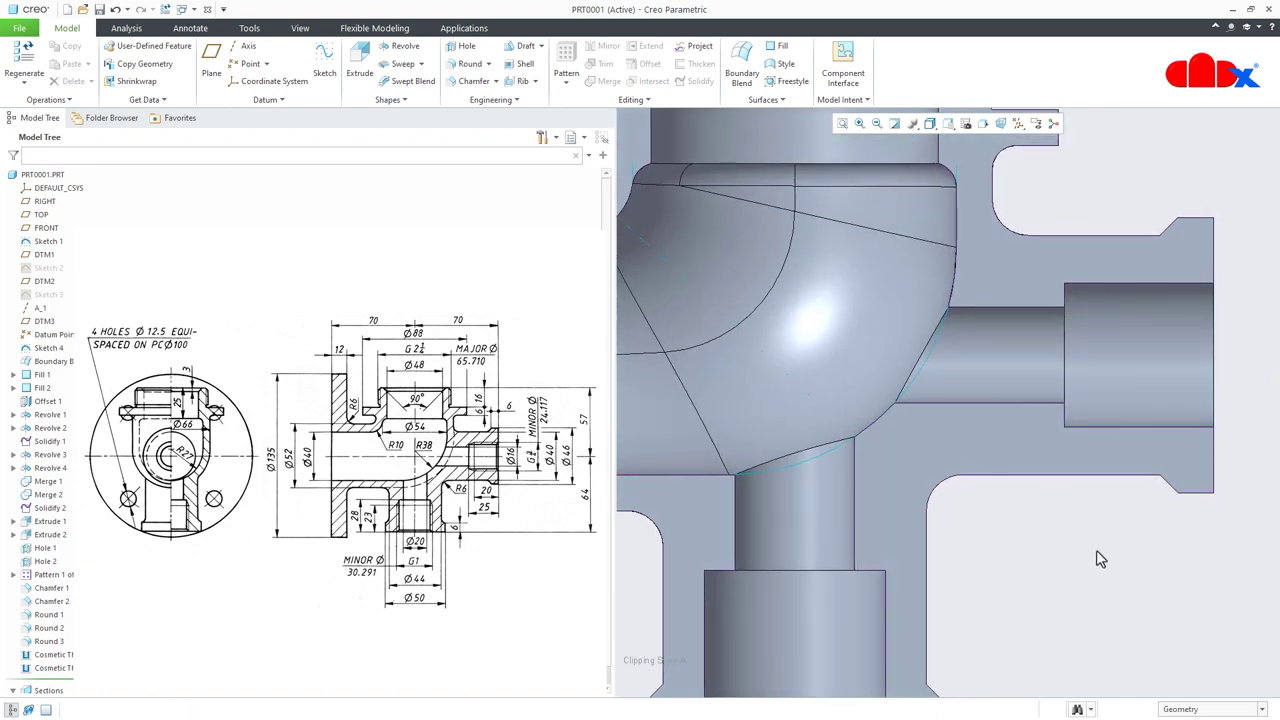
pyautogui.scroll(3, 1096, 550)
pyautogui.keyDown('shift'); pyautogui.moveTo(1100, 563); pyautogui.dragTo(1155, 542, button='middle'); pyautogui.keyUp('shift')
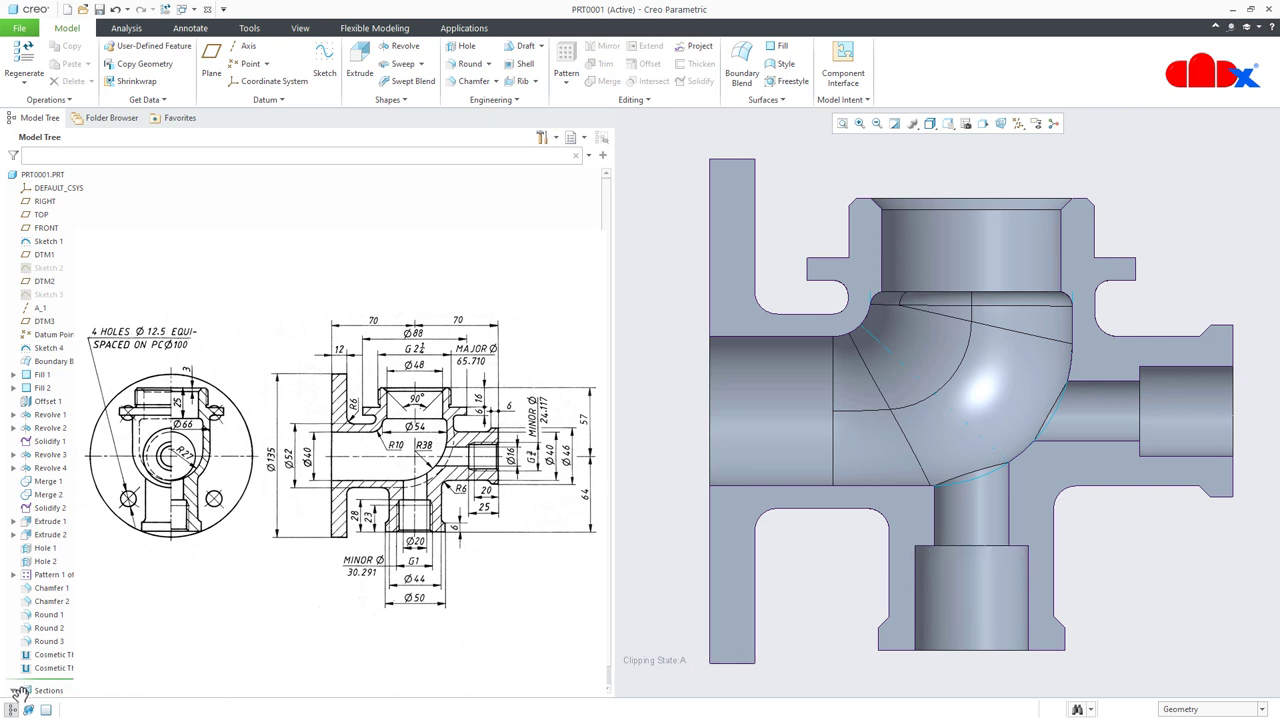
pyautogui.scroll(-1, 46, 676)
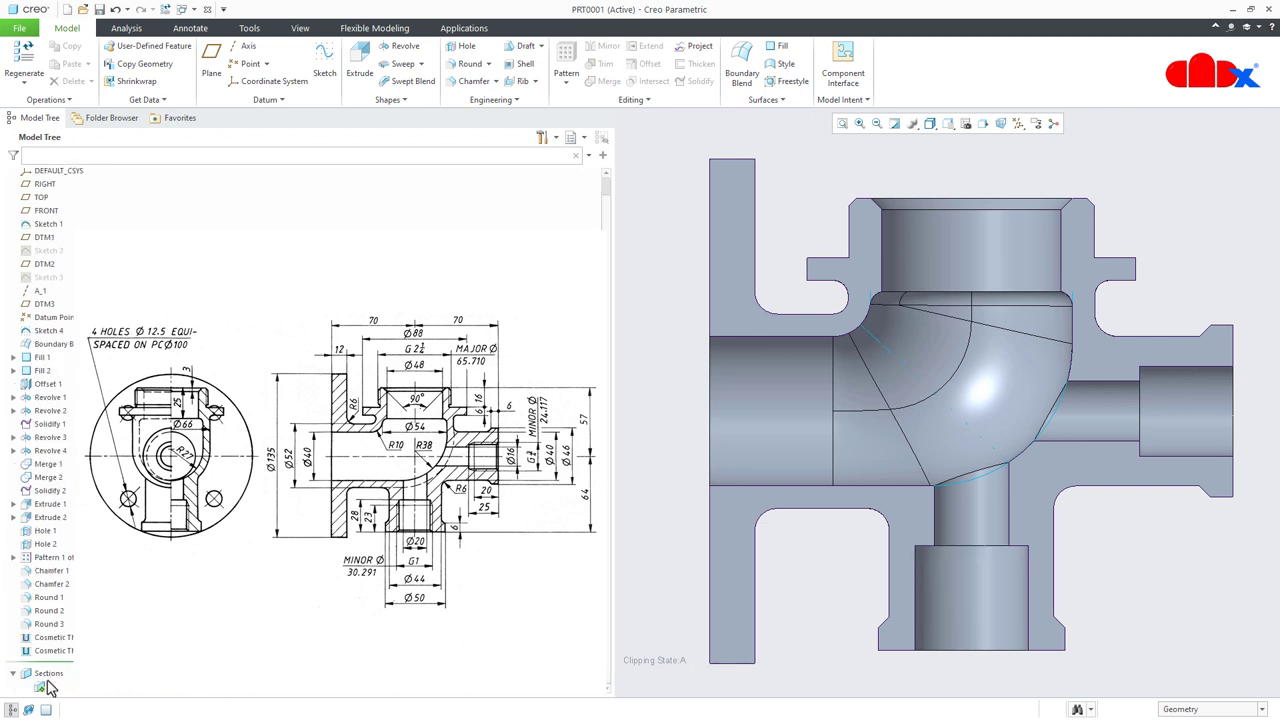
pyautogui.click(46, 687)
pyautogui.click(48, 605)
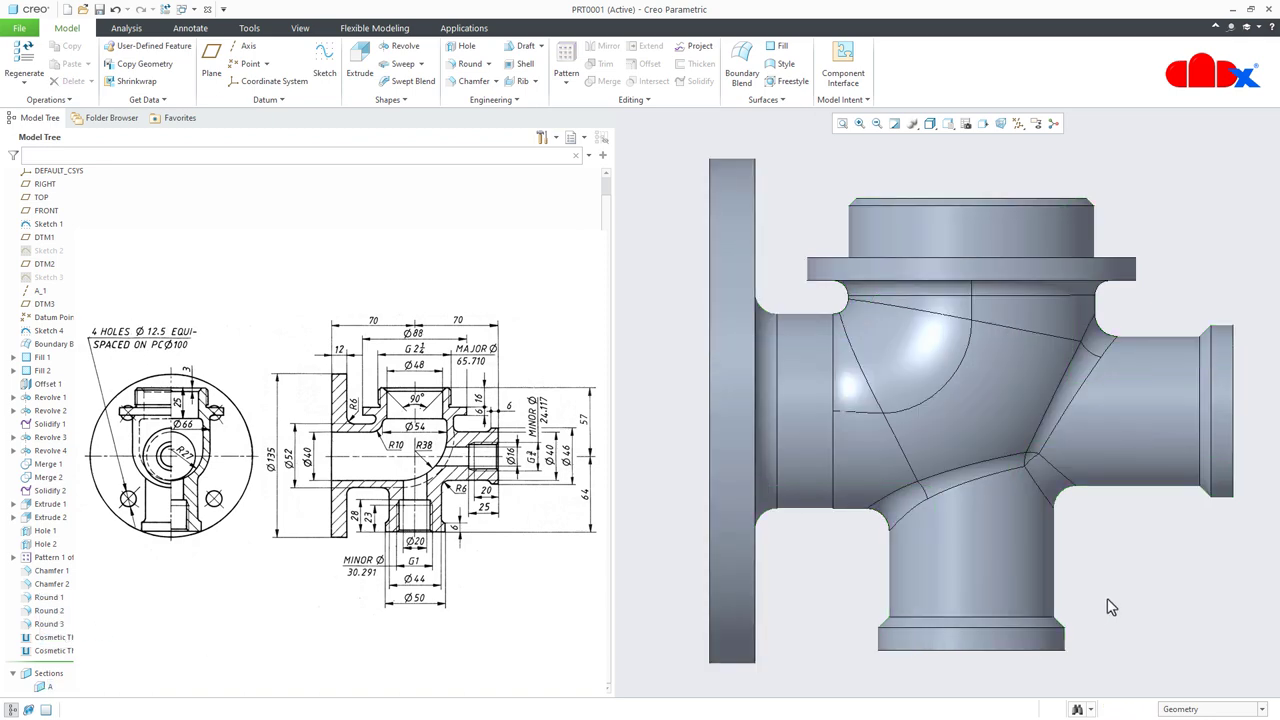
pyautogui.moveTo(1107, 598)
pyautogui.mouseDown(button='middle')
pyautogui.moveTo(1097, 630)
pyautogui.moveTo(1123, 597)
pyautogui.moveTo(1109, 634)
pyautogui.moveTo(1134, 594)
pyautogui.moveTo(1124, 613)
pyautogui.moveTo(1120, 560)
pyautogui.moveTo(1116, 579)
pyautogui.mouseUp(button='middle')
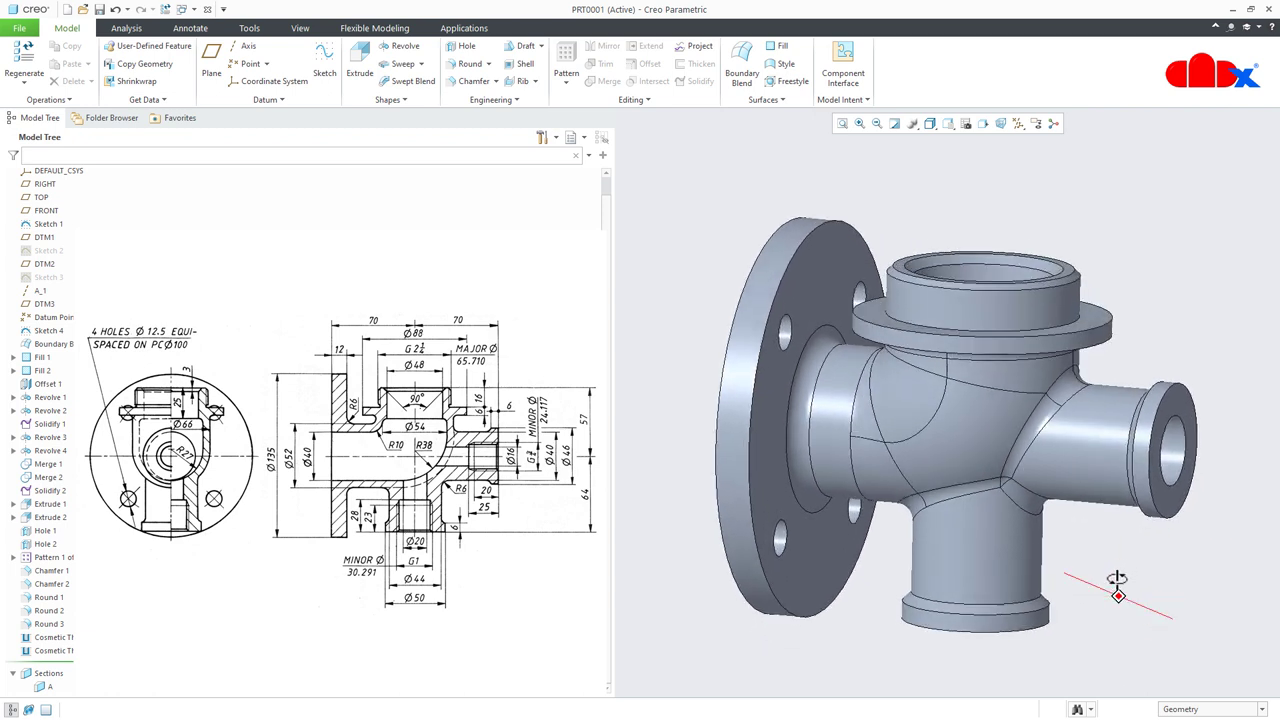